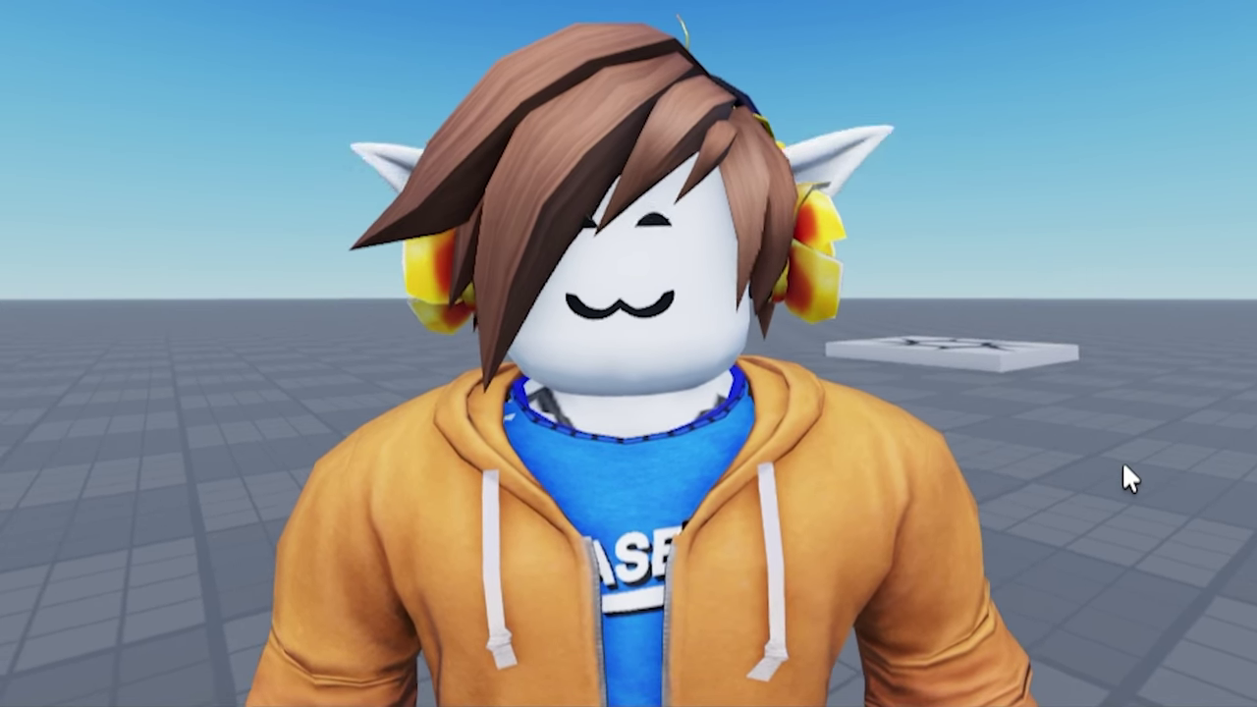
scroll(1124, 464, down, 1)
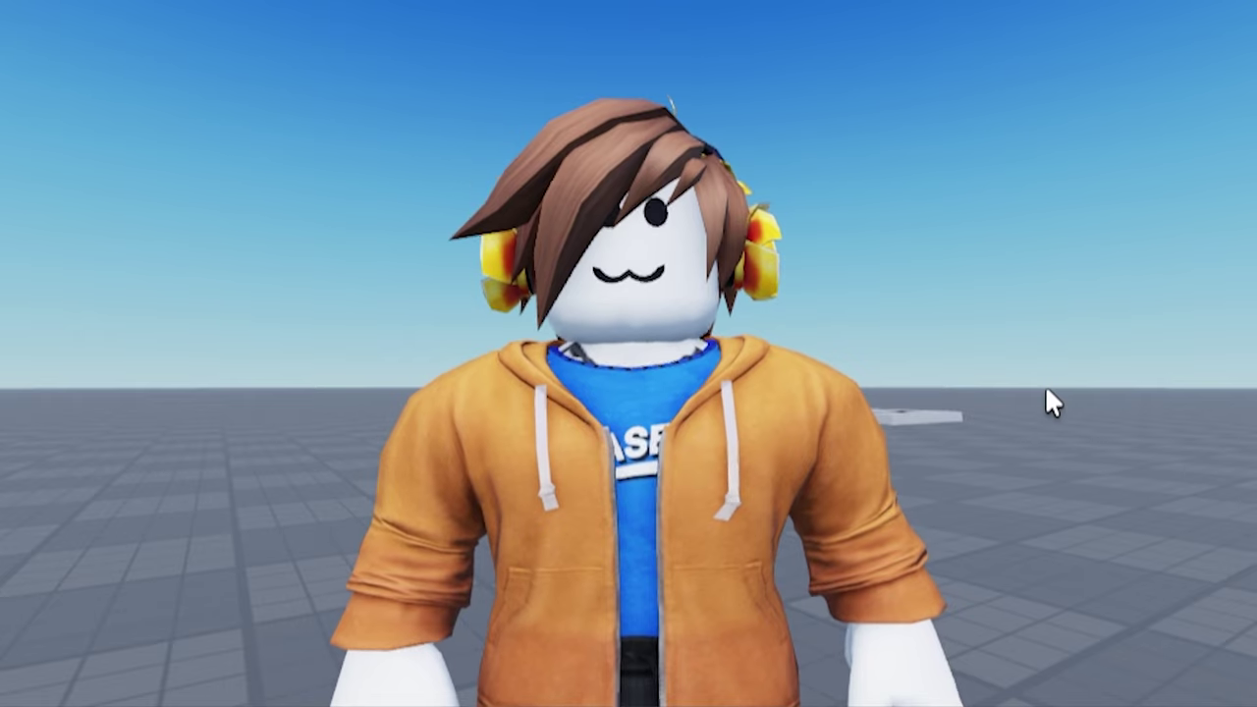
scroll(1047, 388, down, 3)
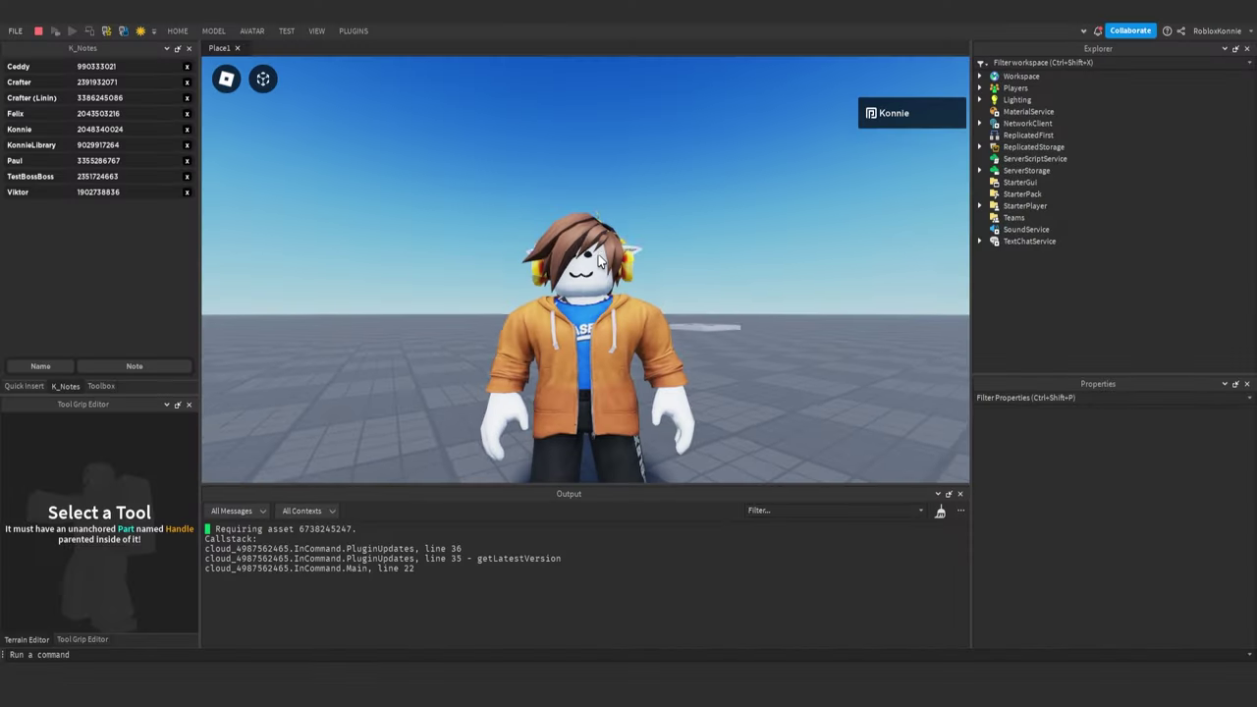
scroll(599, 258, up, 3)
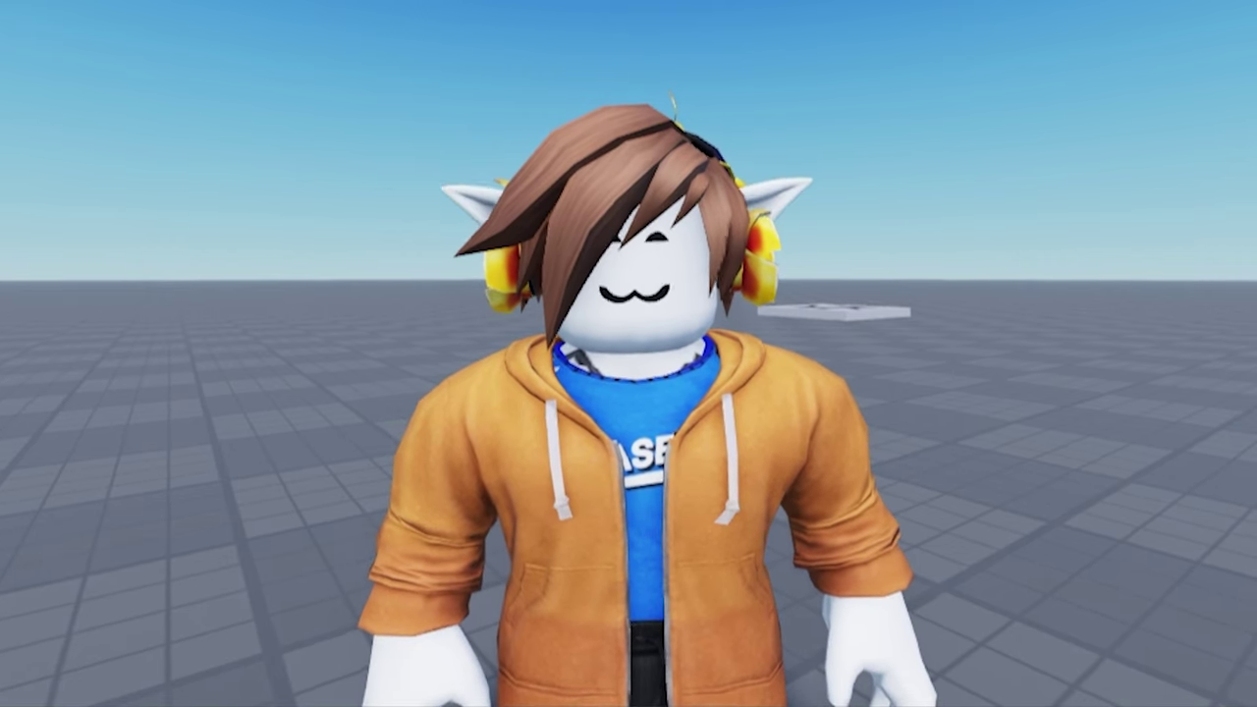
right_drag(18, 184, 17, 184)
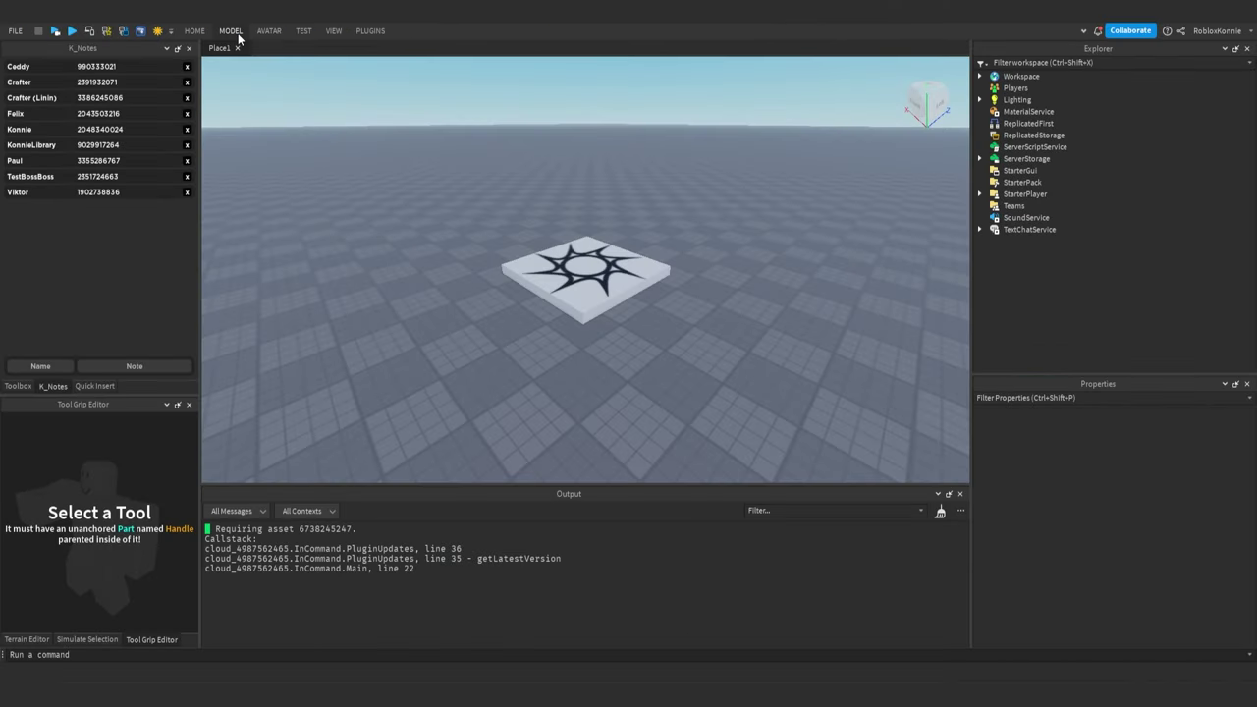
Expand the Model toolset and keep it pinned open above the viewport
click(231, 30)
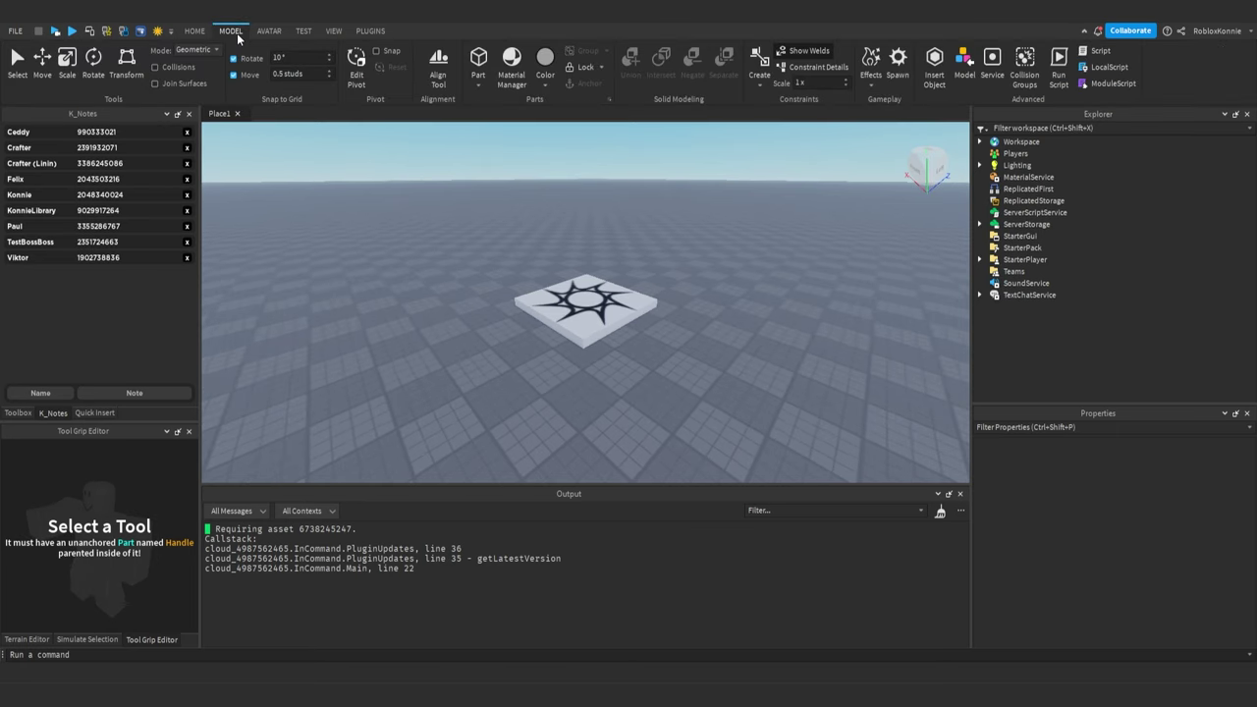
double_click(228, 31)
click(227, 30)
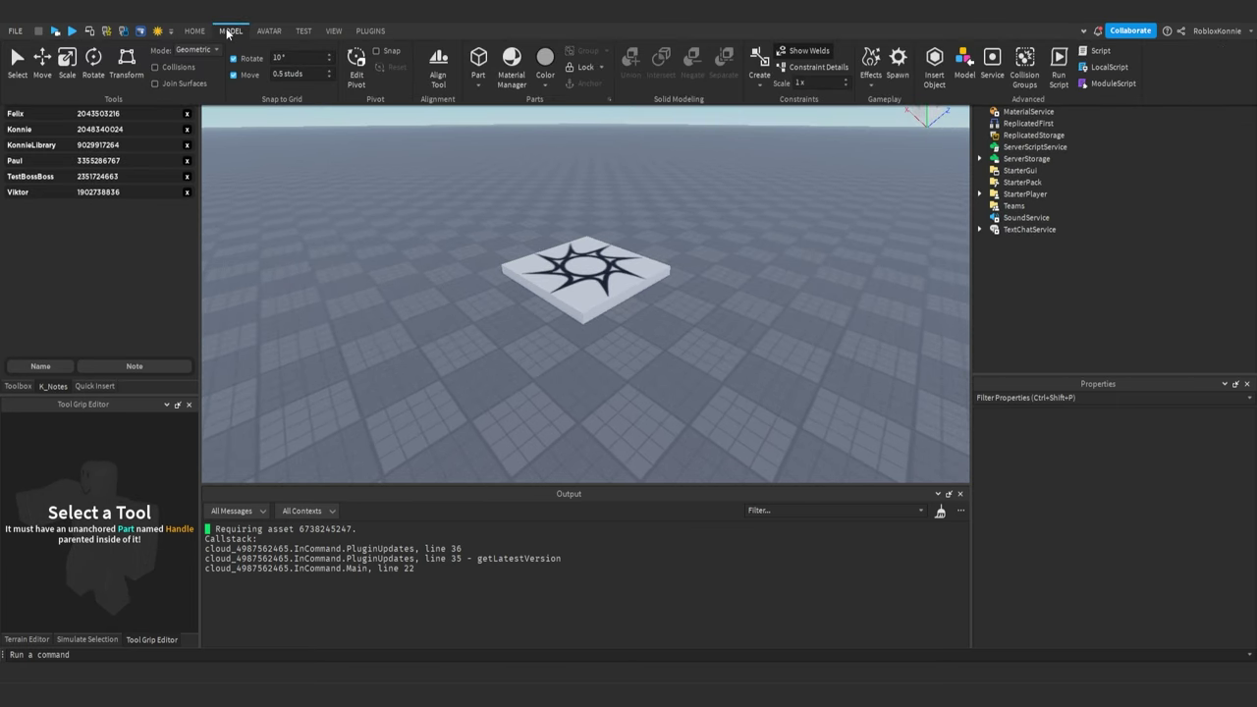
click(228, 32)
click(230, 31)
click(232, 33)
click(233, 33)
double_click(233, 35)
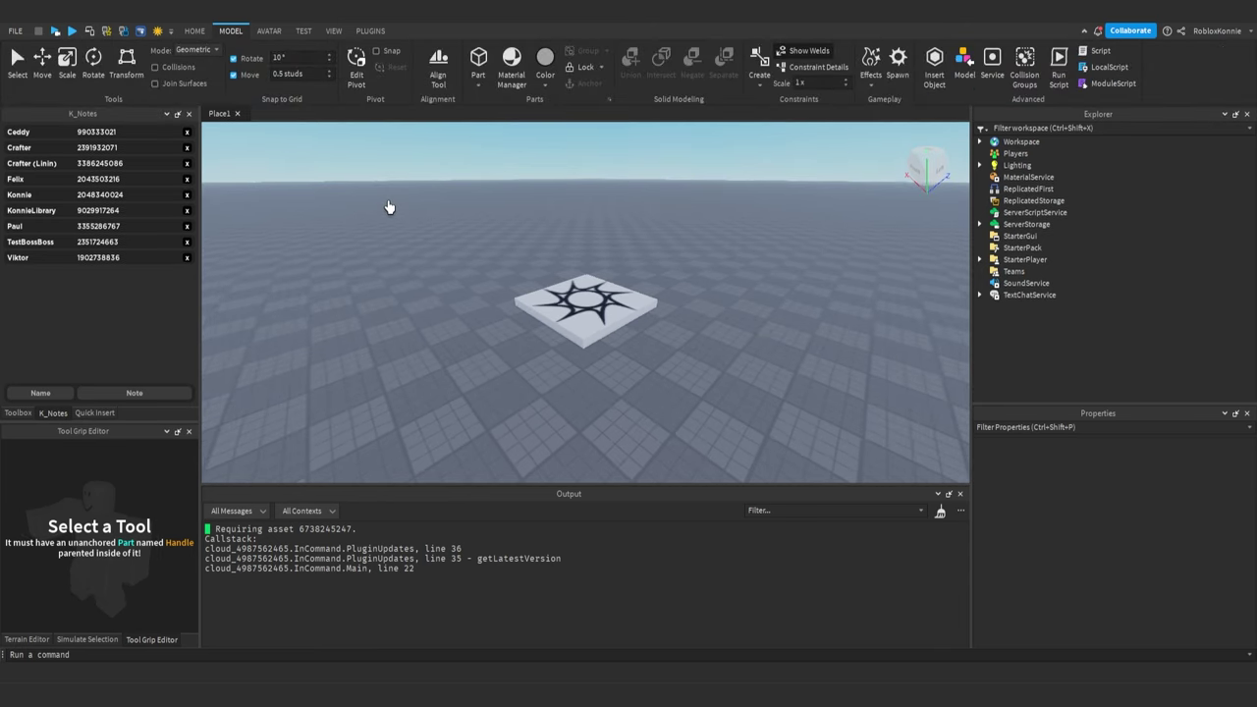
Explore the baseplate around the spawn location by zooming, turning and moving the camera forward, backward and sideways
scroll(391, 208, down, 4)
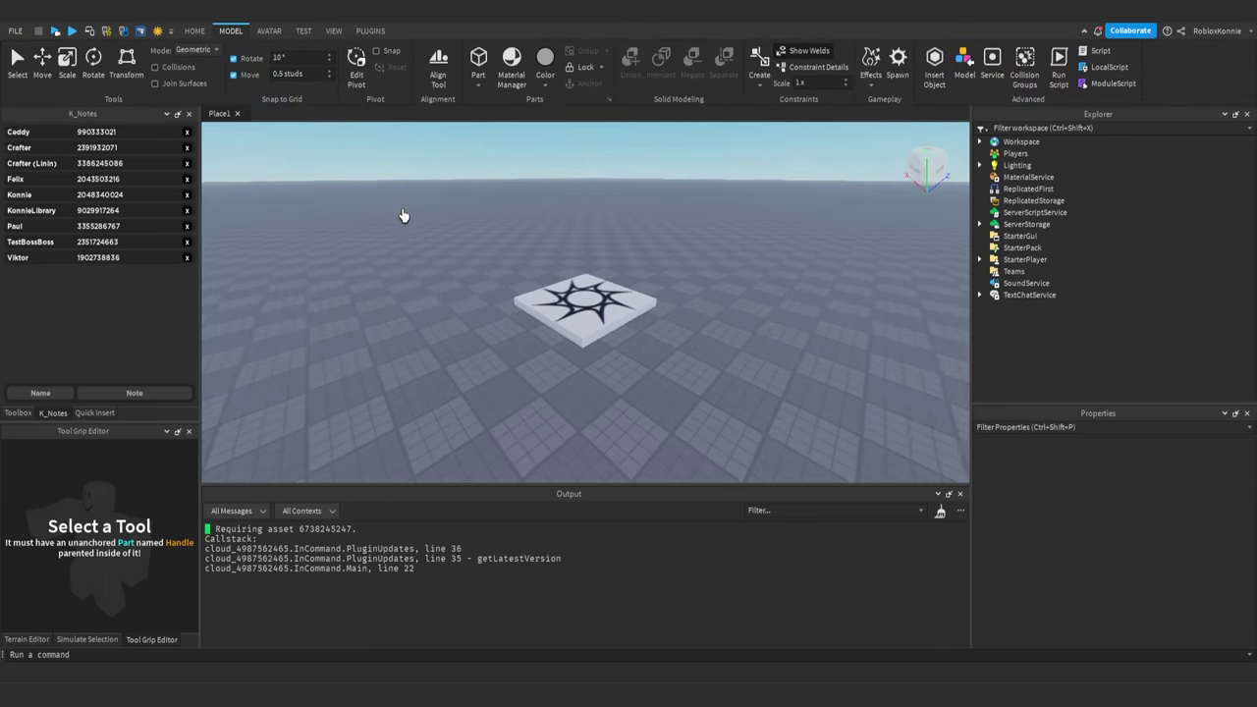
scroll(403, 215, up, 3)
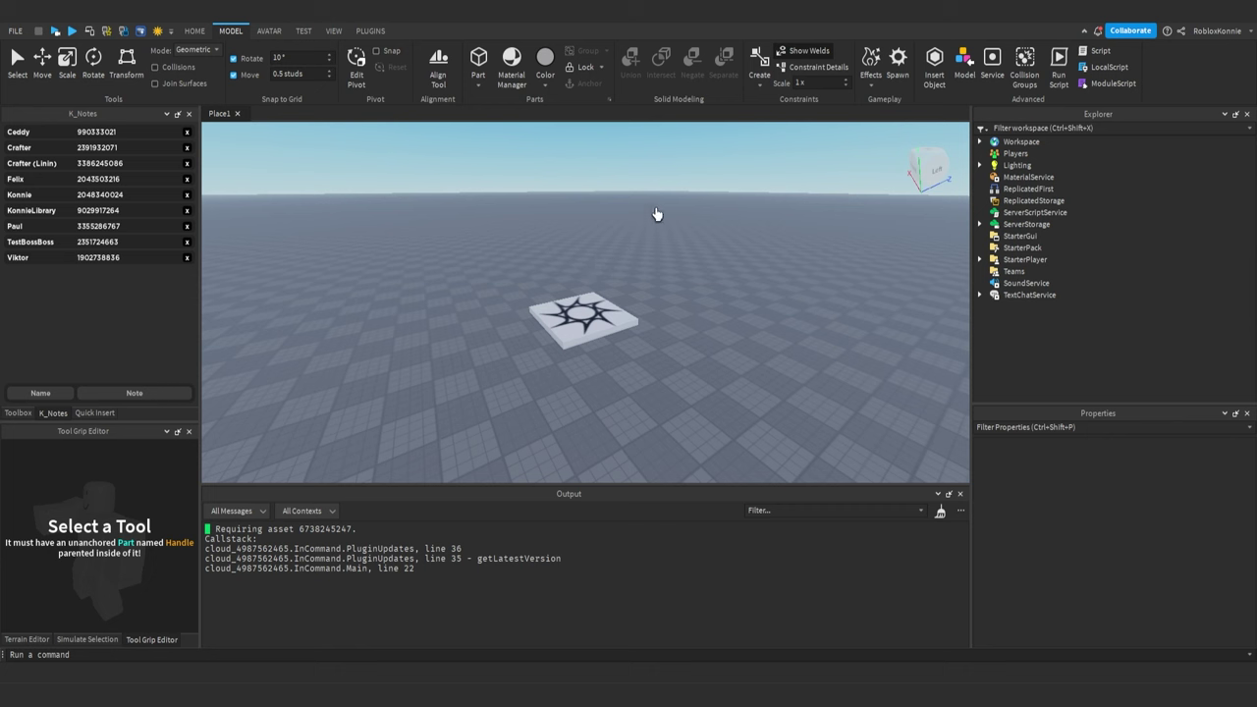
right_drag(609, 254, 609, 254)
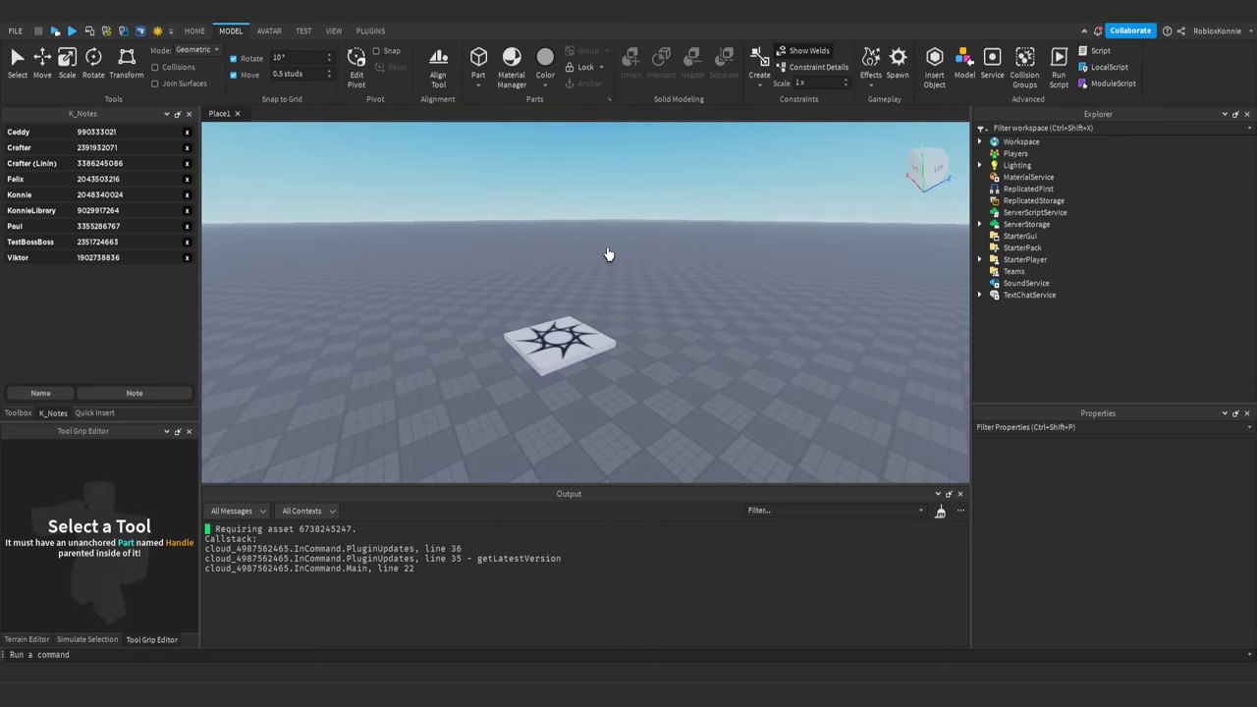
right_drag(607, 254, 608, 255)
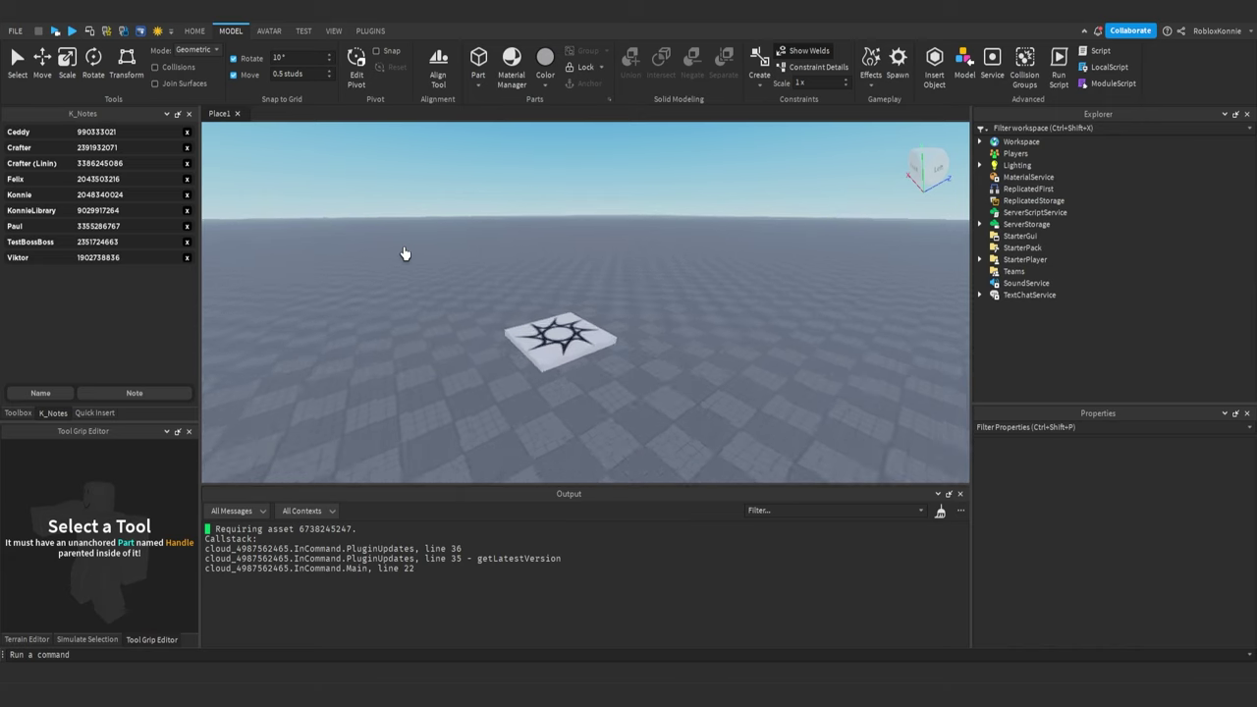
key(w)
key(s)
key(a)
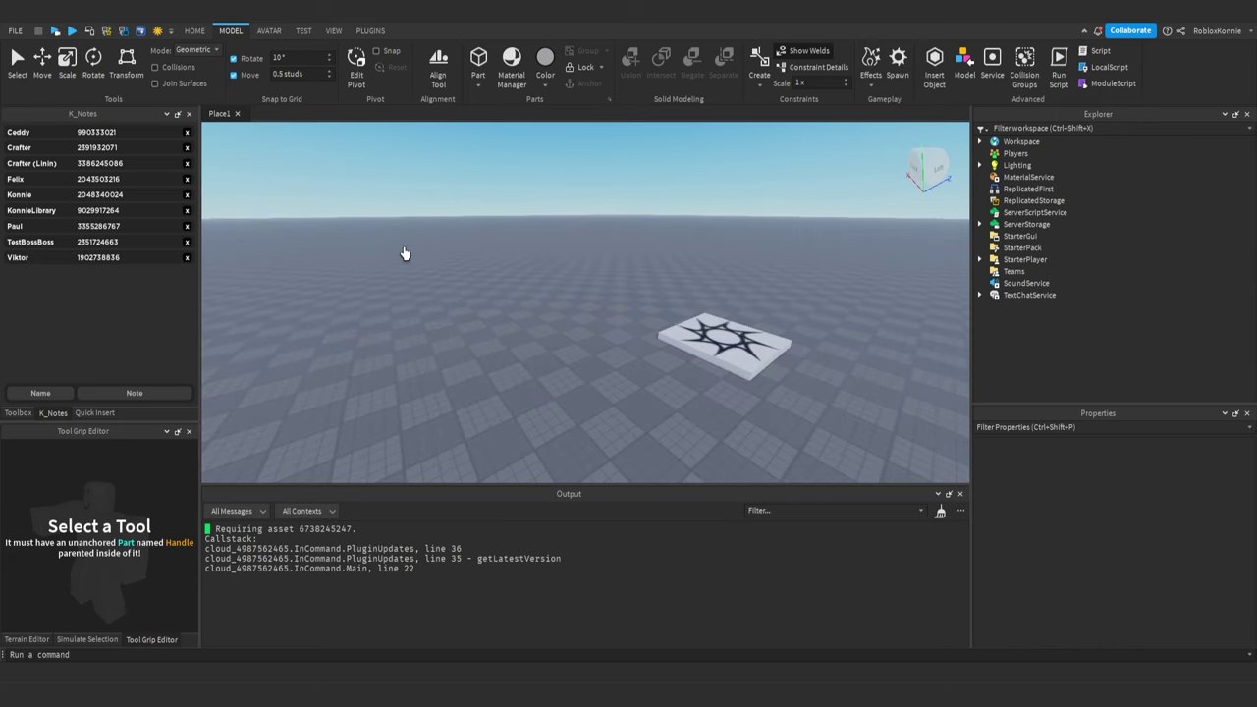
key(d)
key(a)
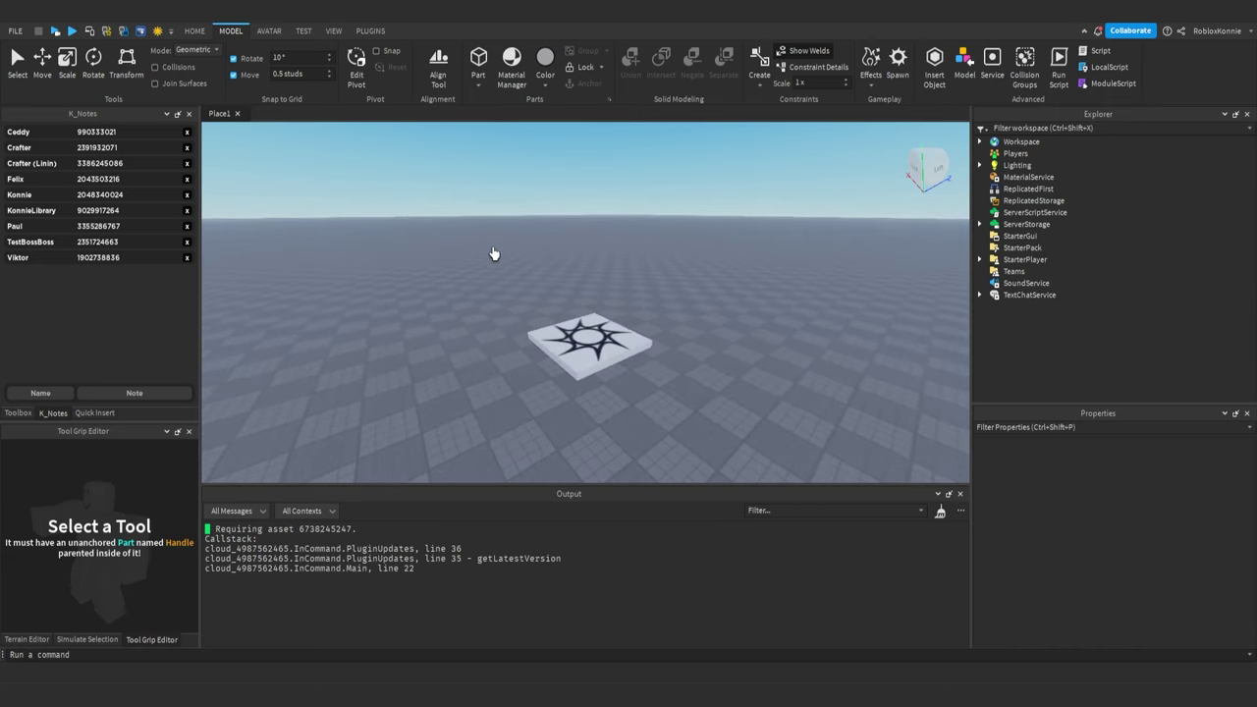
right_drag(493, 254, 494, 254)
key(s)
key(w)
key(s)
key(w)
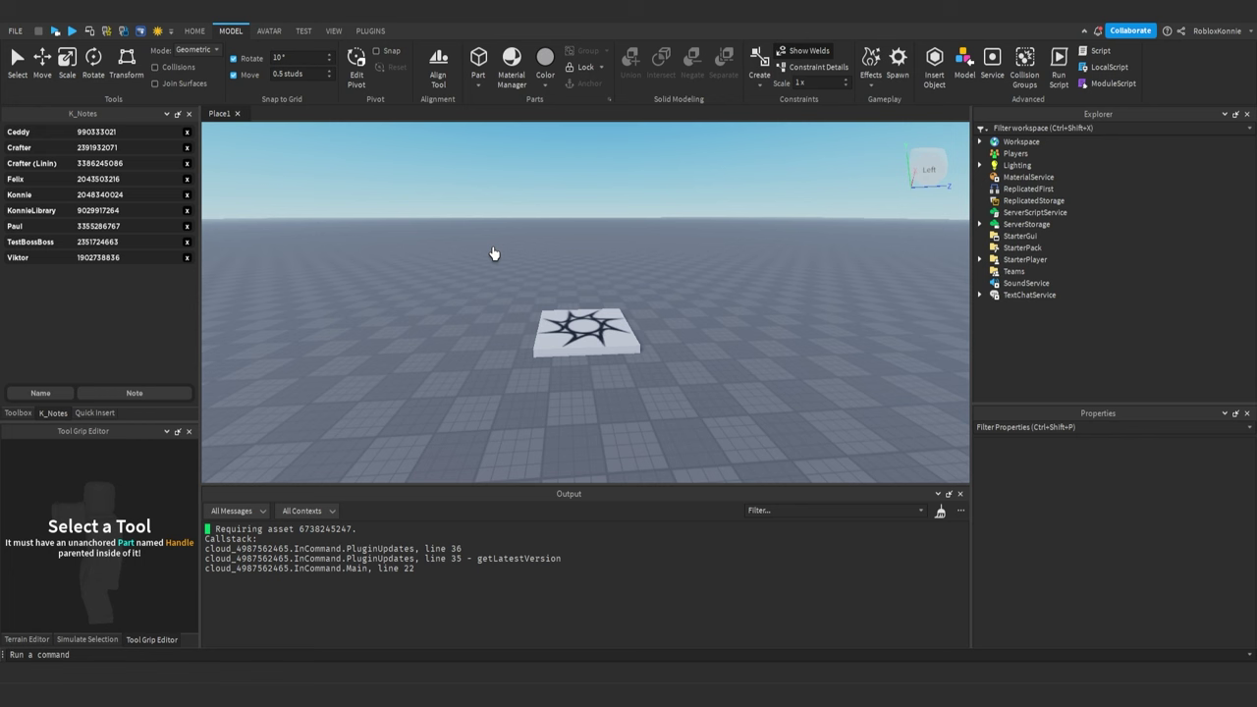
right_drag(494, 254, 497, 255)
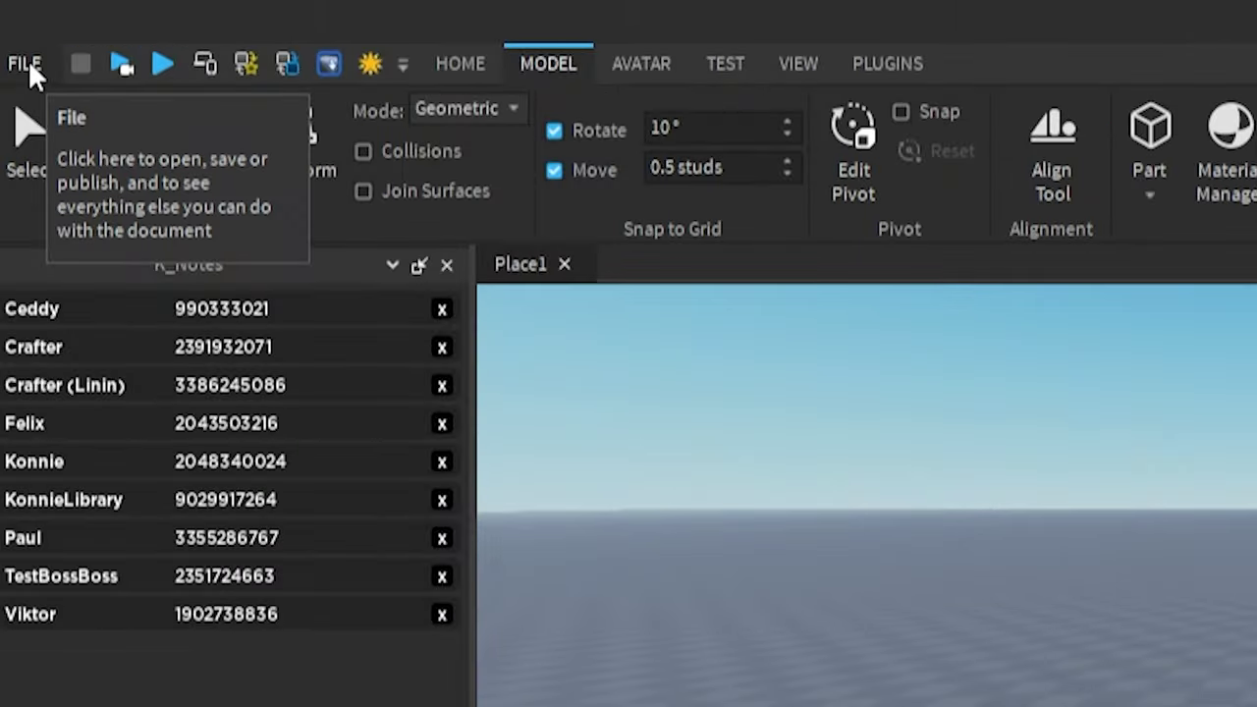
Review the list of beta features and save it with the enabled features kept active
click(28, 67)
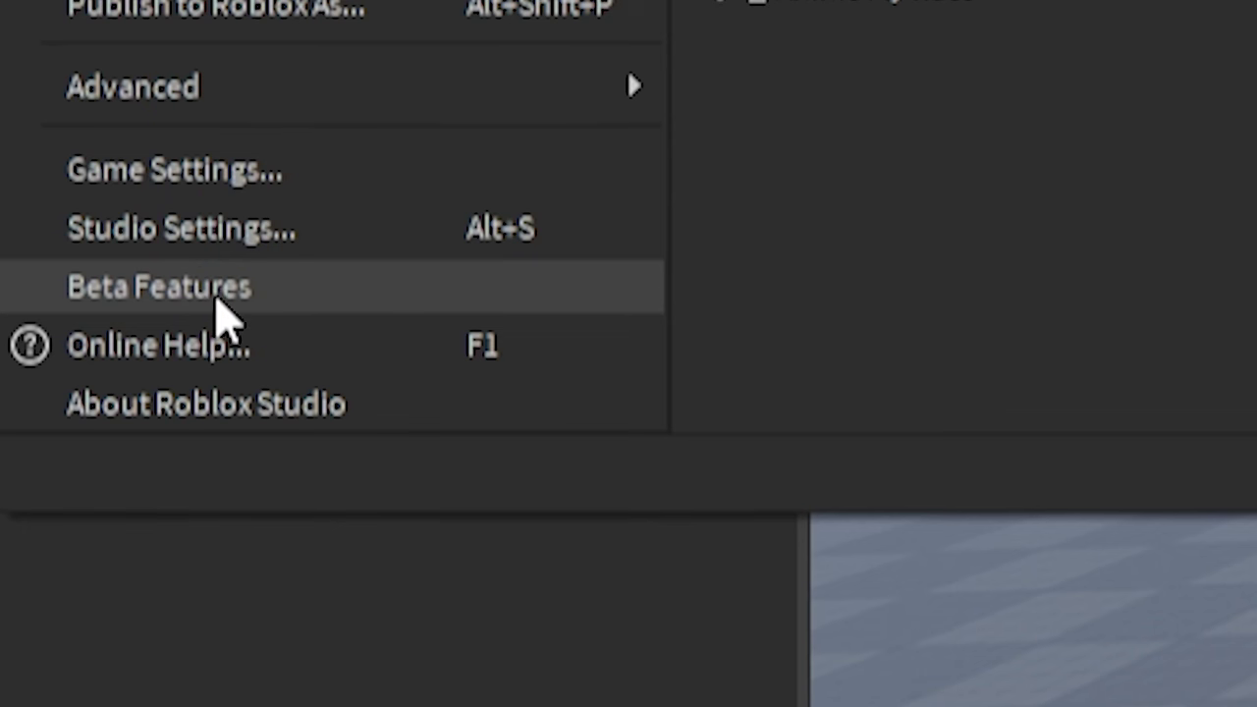
click(218, 300)
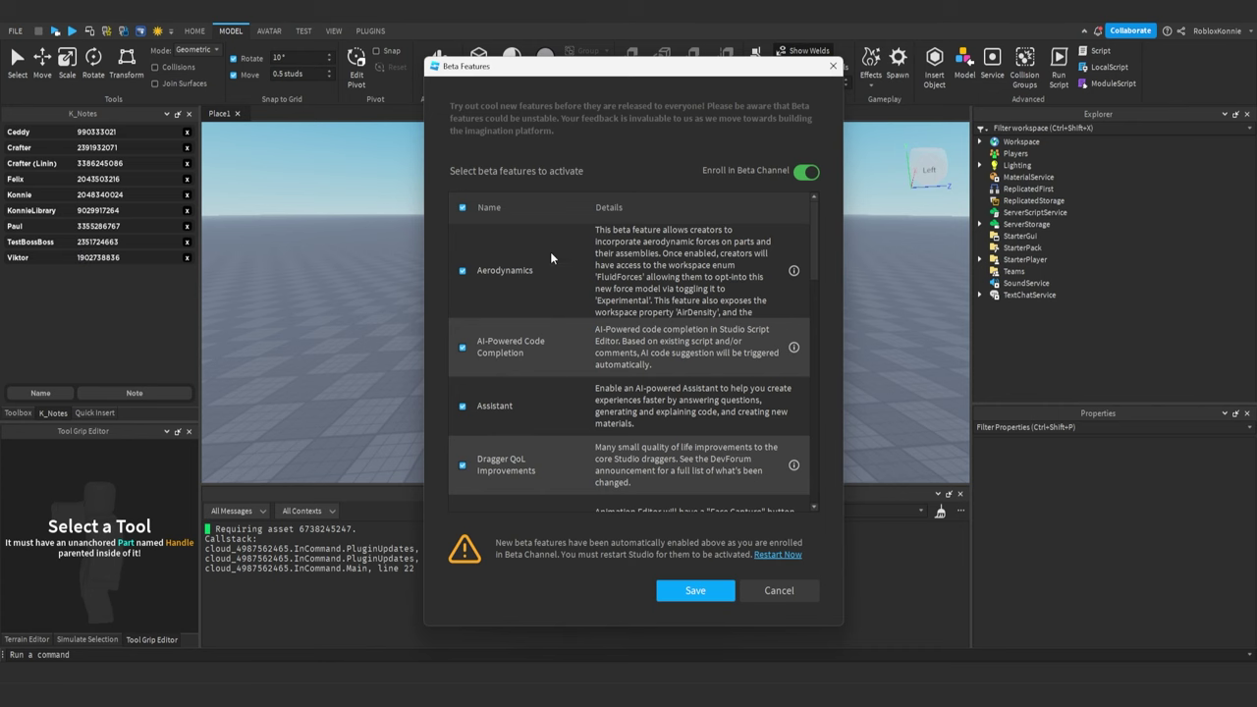
scroll(550, 251, down, 5)
scroll(550, 251, up, 5)
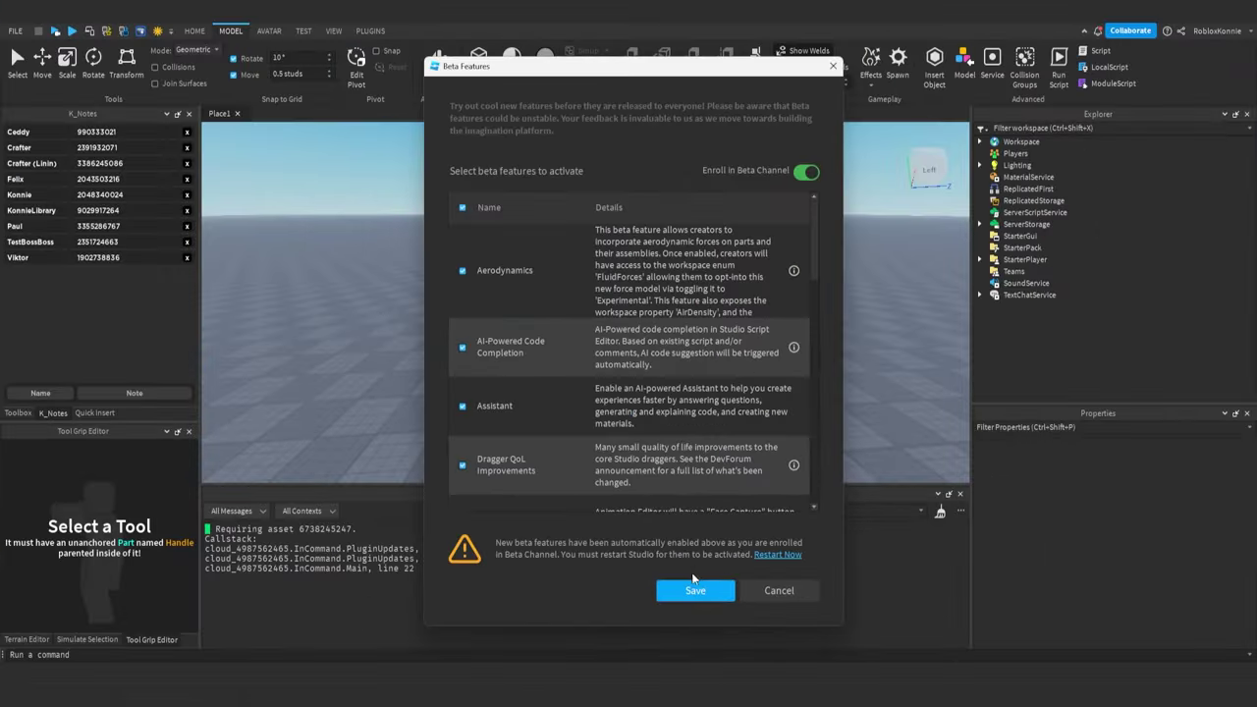
click(691, 583)
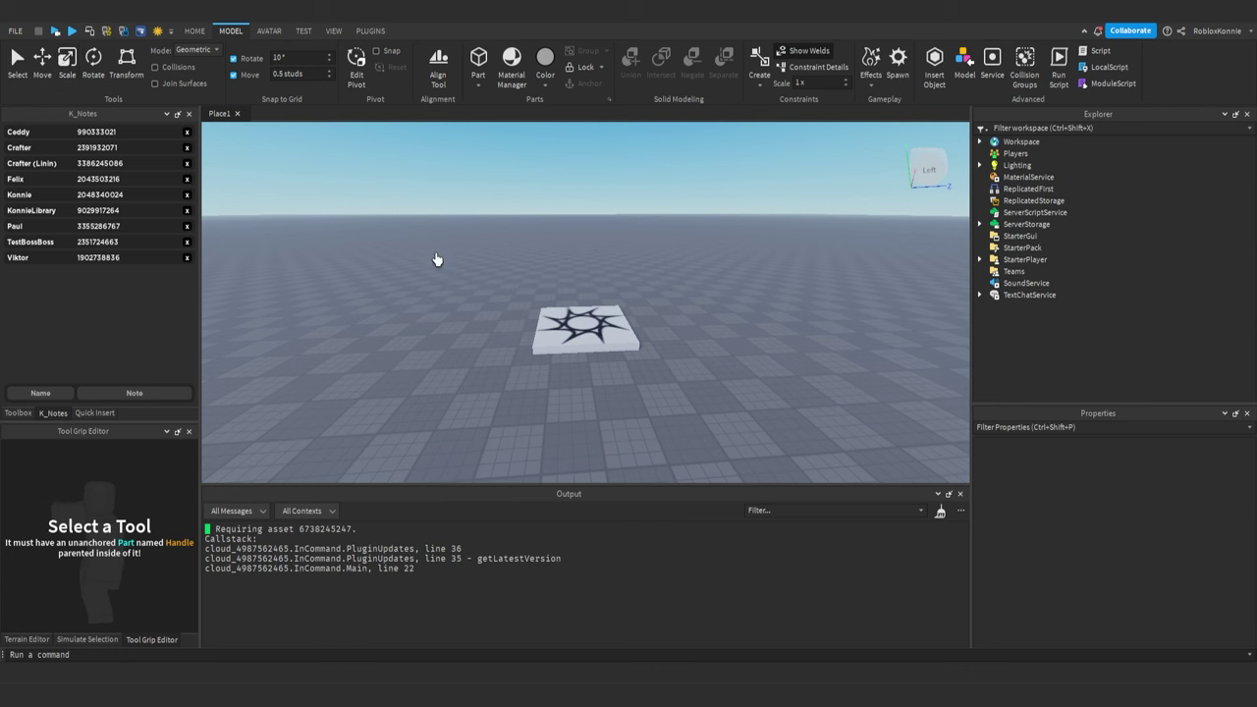
Examine the spawn location and its surroundings from several angles and distances
right_drag(437, 259, 451, 265)
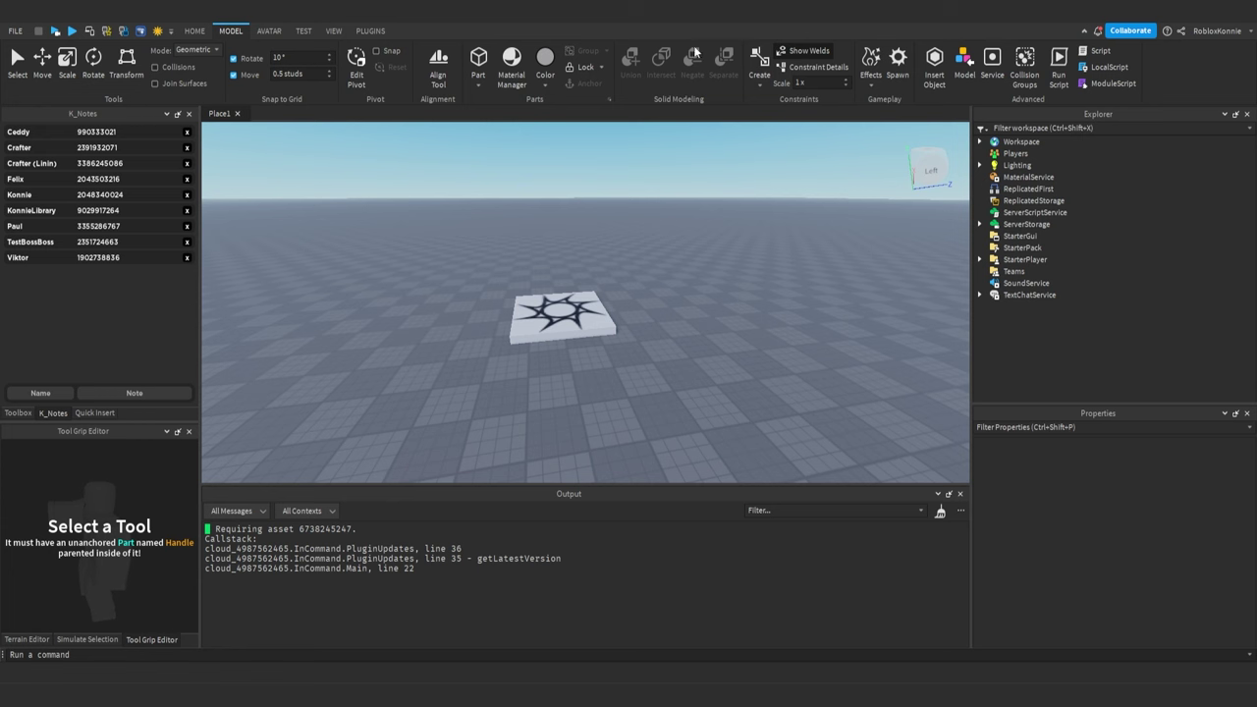
right_drag(497, 237, 496, 236)
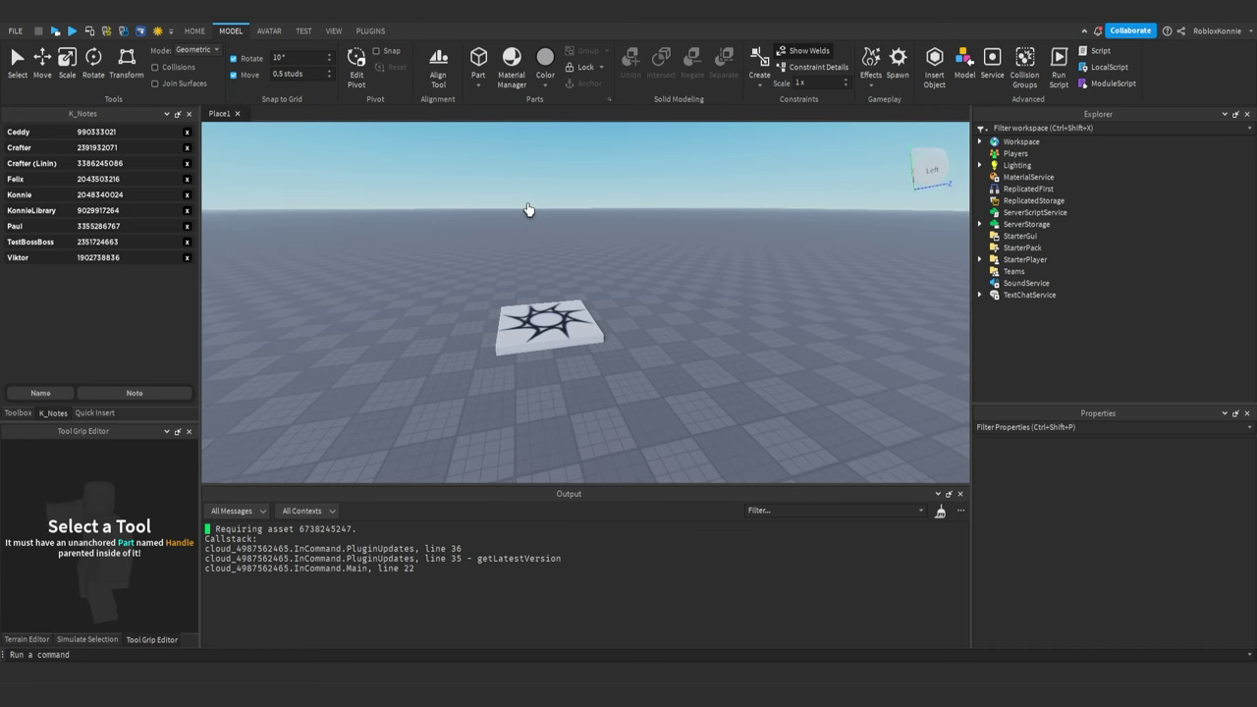
right_drag(521, 202, 575, 314)
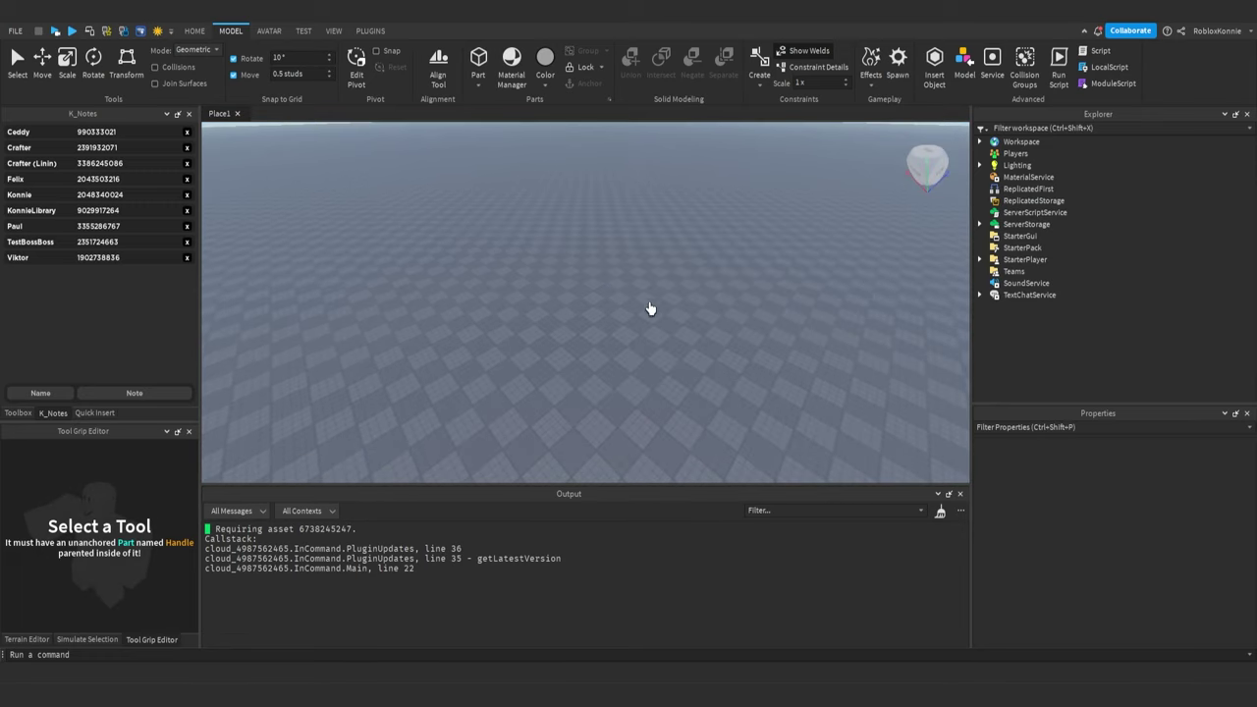
right_drag(580, 297, 595, 293)
scroll(592, 292, down, 4)
scroll(594, 292, up, 5)
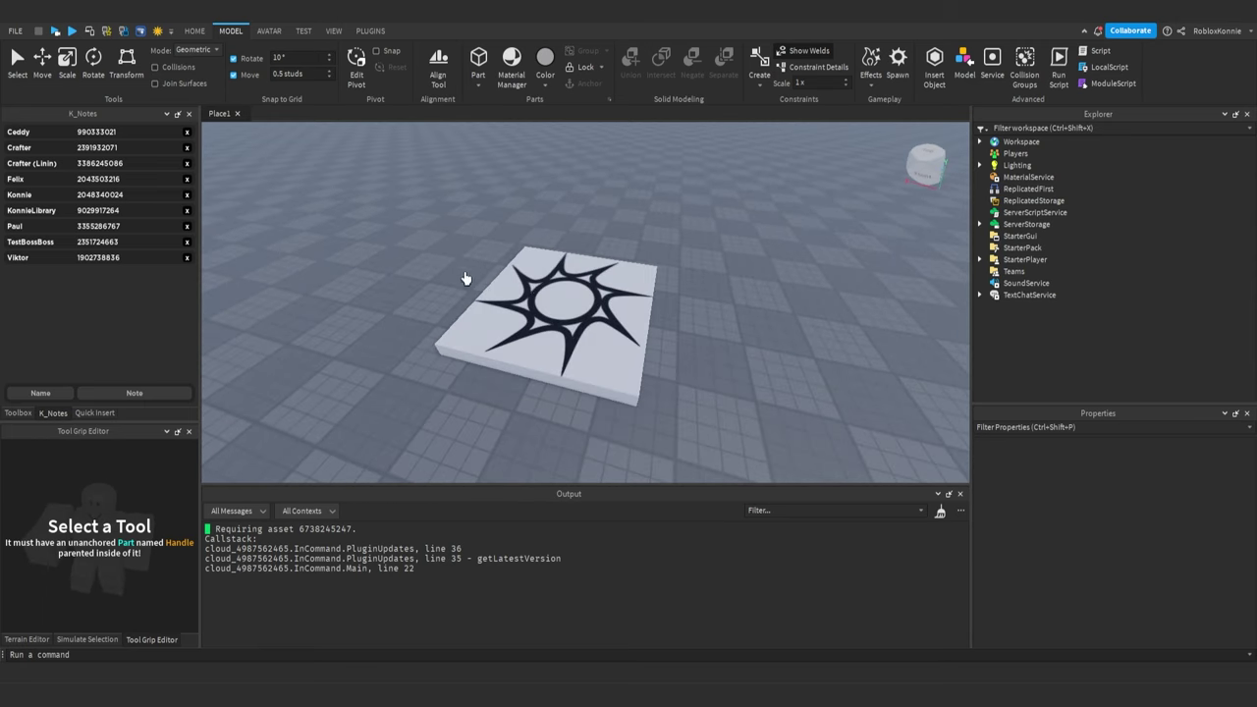
right_drag(547, 317, 546, 313)
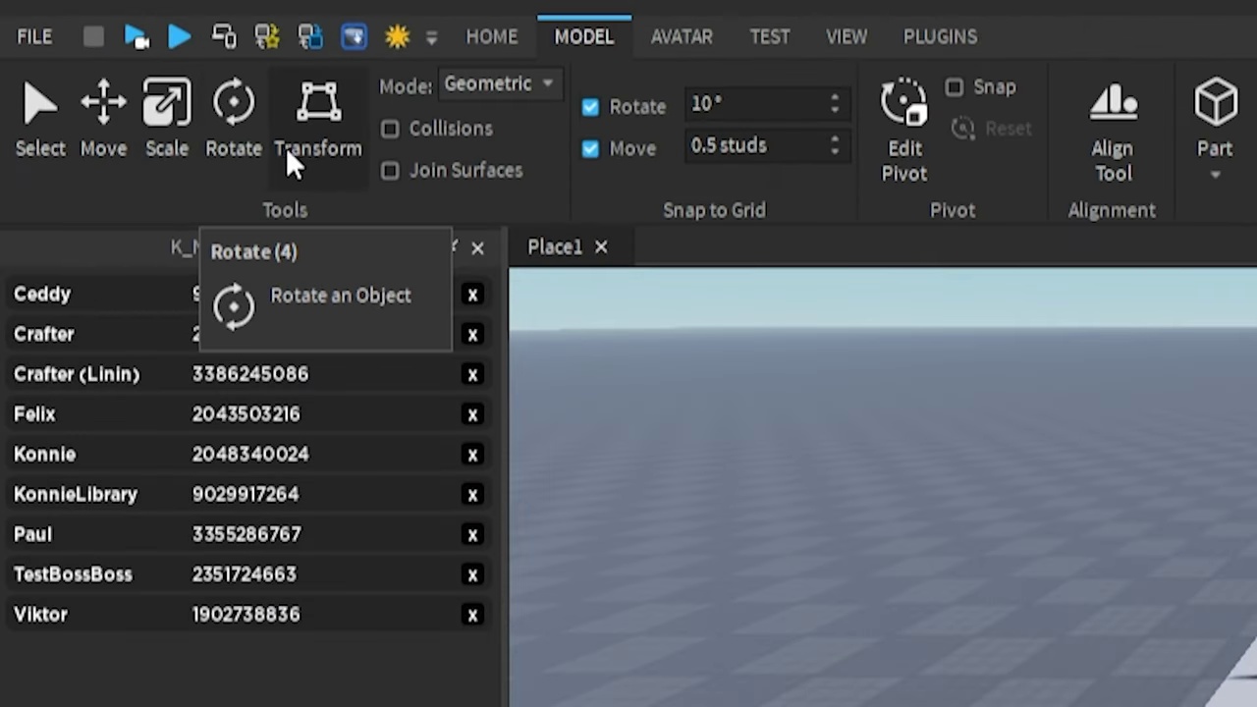
Use the Select tool to pick the SpawnLocation and slide it a short distance across the baseplate toward the camera
click(66, 167)
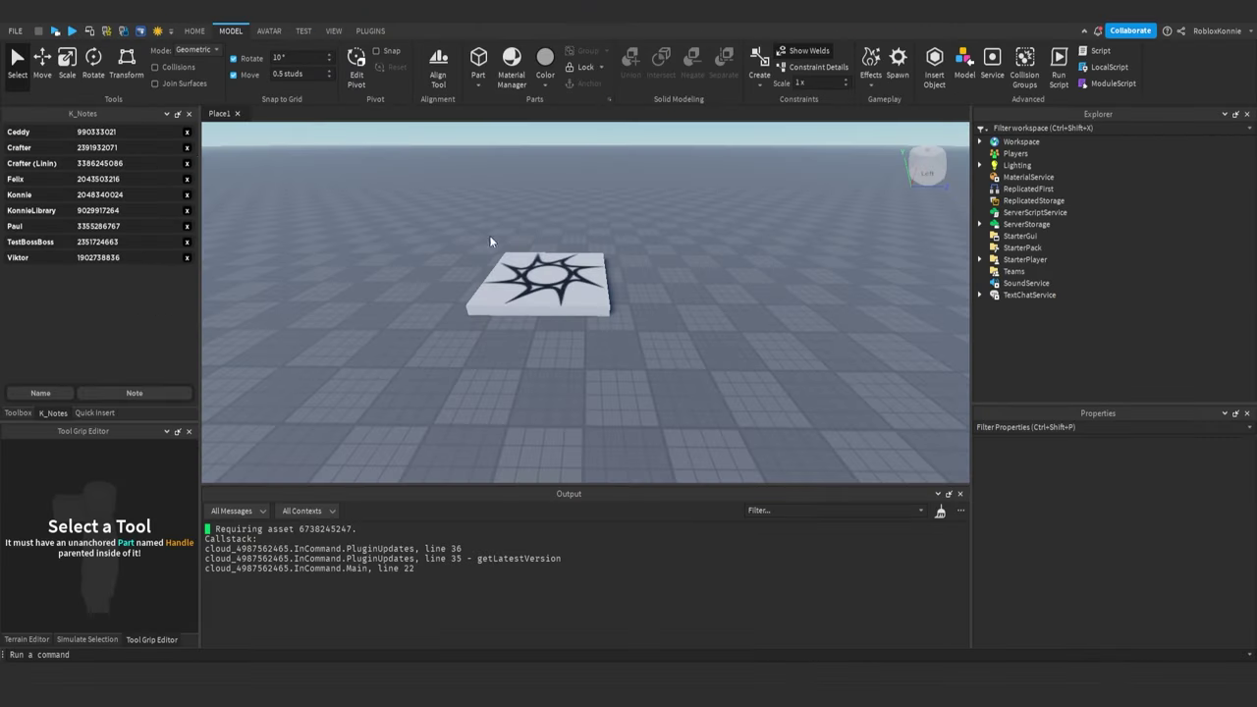
click(539, 281)
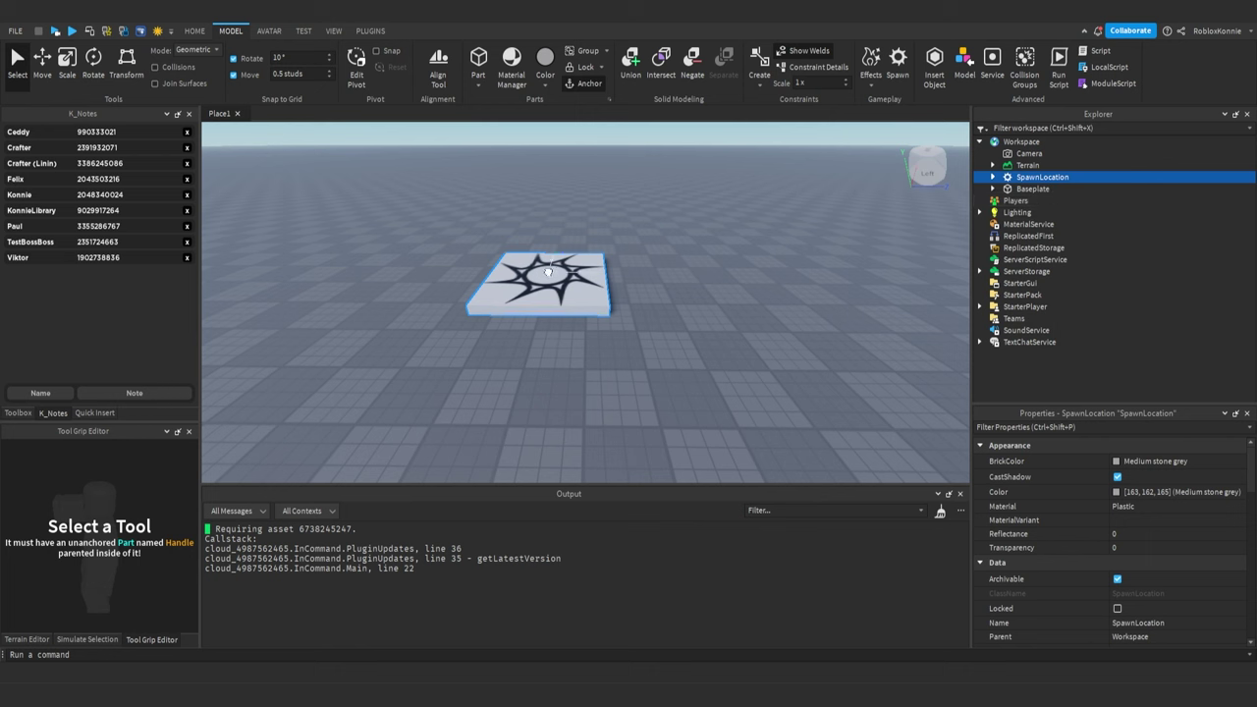
drag(548, 272, 557, 301)
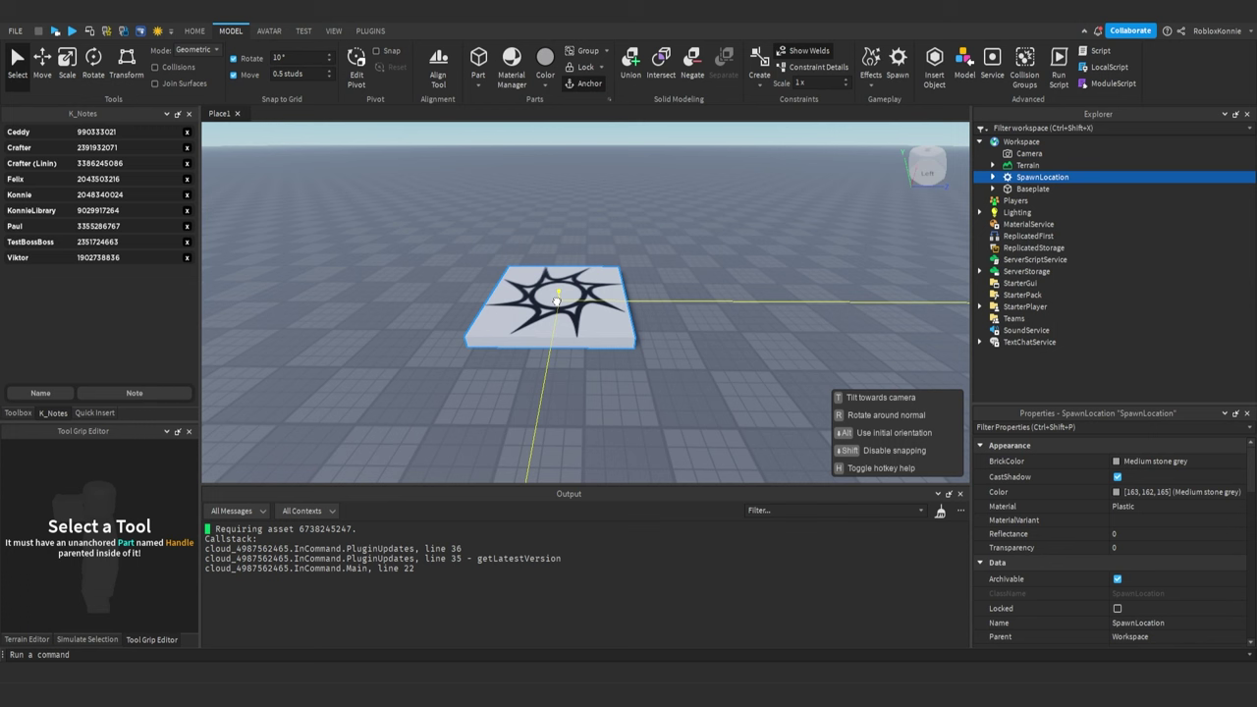
Toggle the hotkey help overlay off and on repeatedly while holding and slightly shifting the SpawnLocation
key(h)
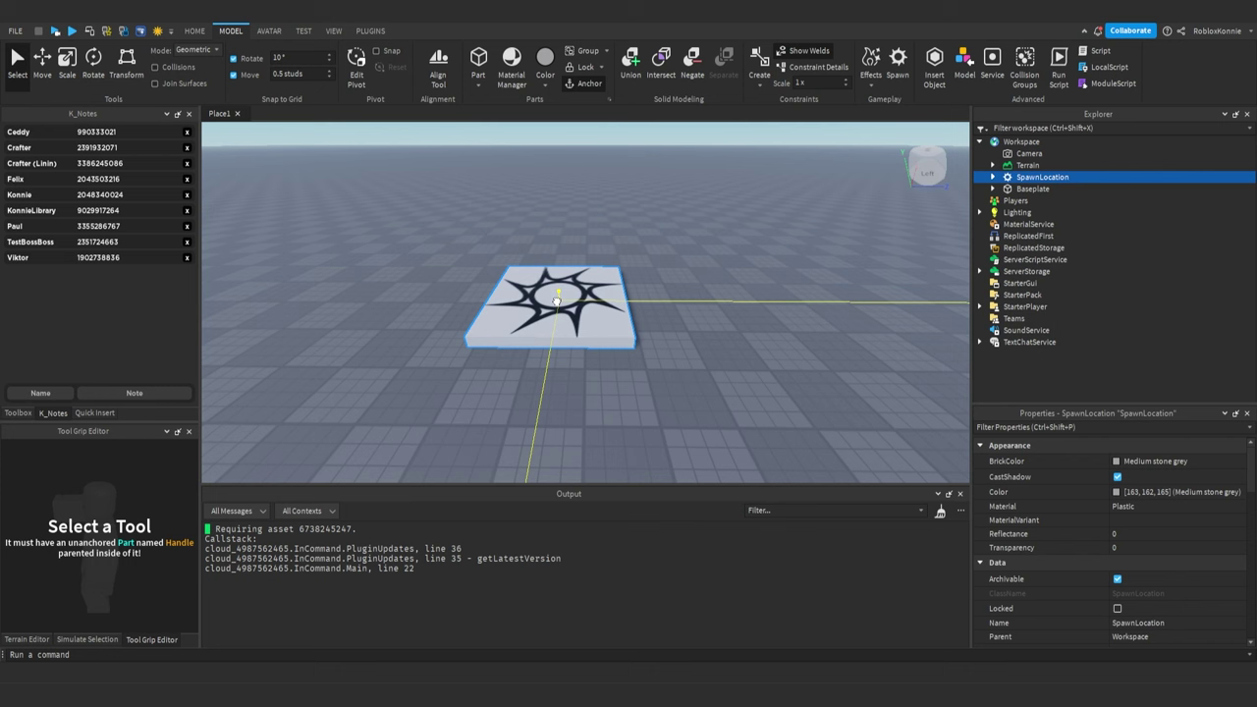
drag(556, 300, 553, 299)
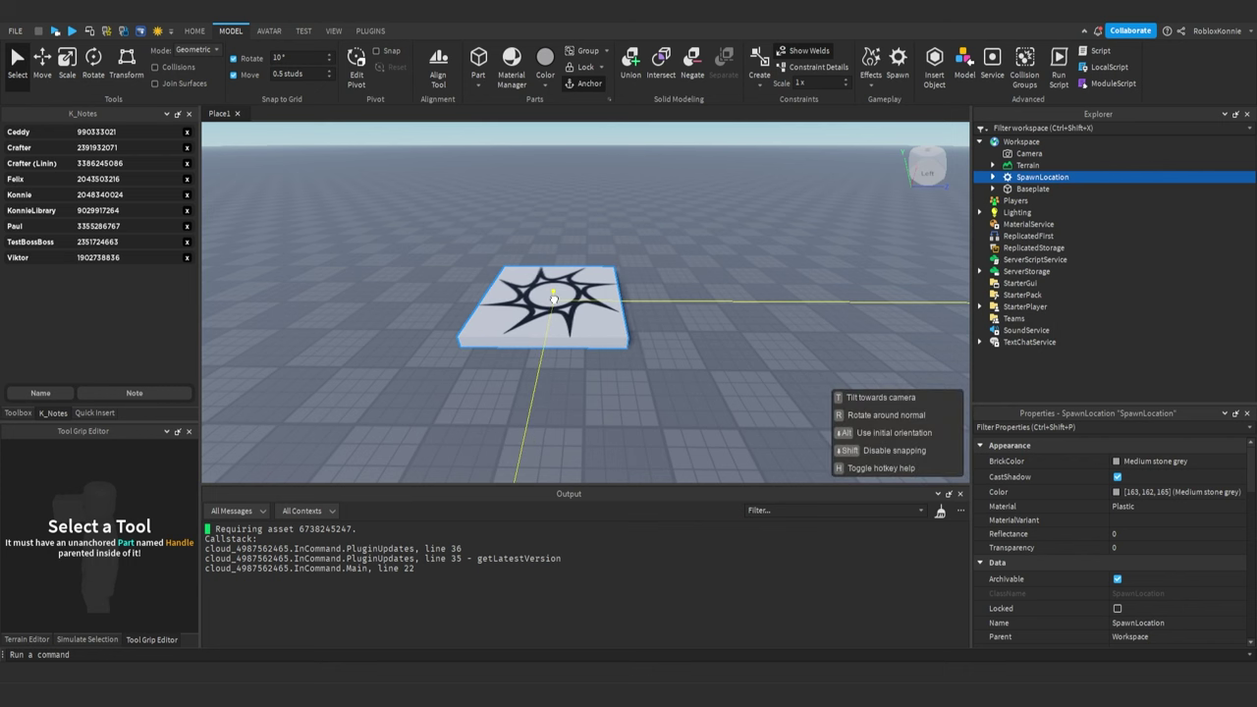
key(h)
key(h)
key(h)
key(h)
key(h)
Slide the SpawnLocation slightly closer to the camera and check its placement up close
mouse_move(554, 297)
mouse_down()
mouse_move(561, 290)
mouse_move(561, 311)
mouse_move(486, 310)
mouse_move(609, 311)
mouse_move(462, 310)
mouse_move(617, 311)
mouse_move(383, 310)
mouse_move(586, 313)
mouse_move(496, 315)
mouse_move(574, 311)
mouse_move(544, 311)
mouse_up()
right_drag(598, 286, 599, 285)
scroll(599, 286, up, 5)
scroll(599, 285, down, 5)
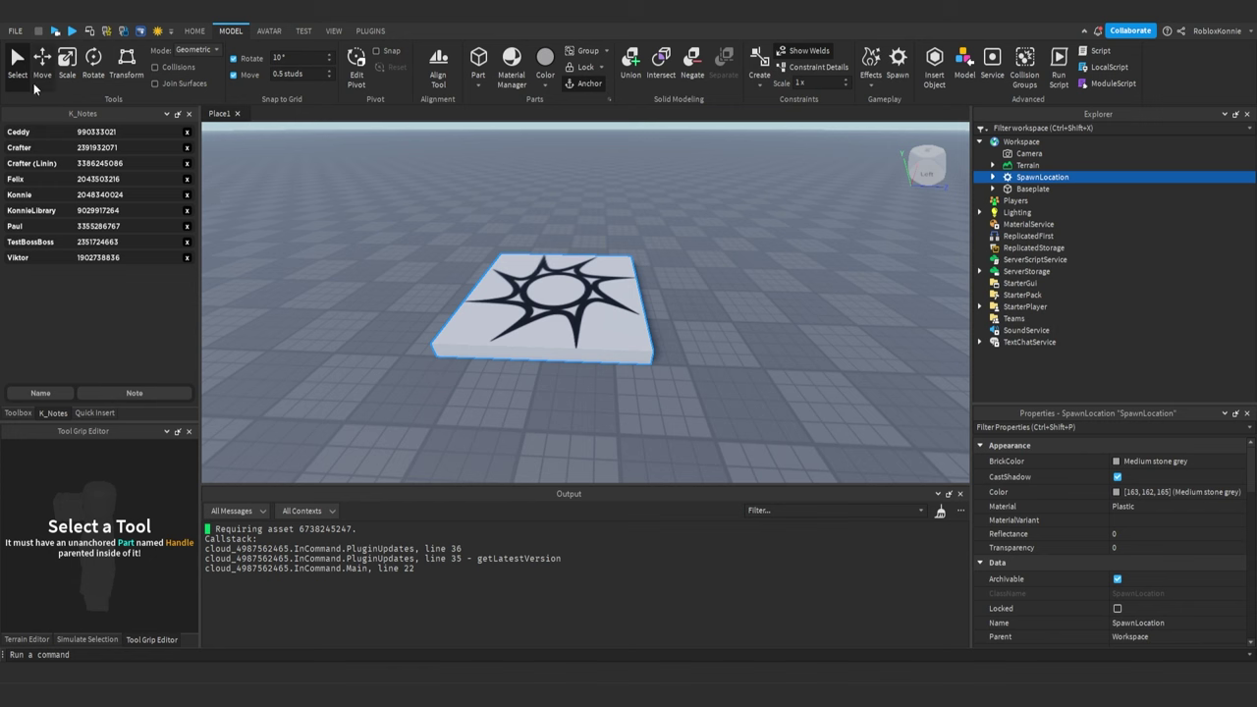
click(194, 30)
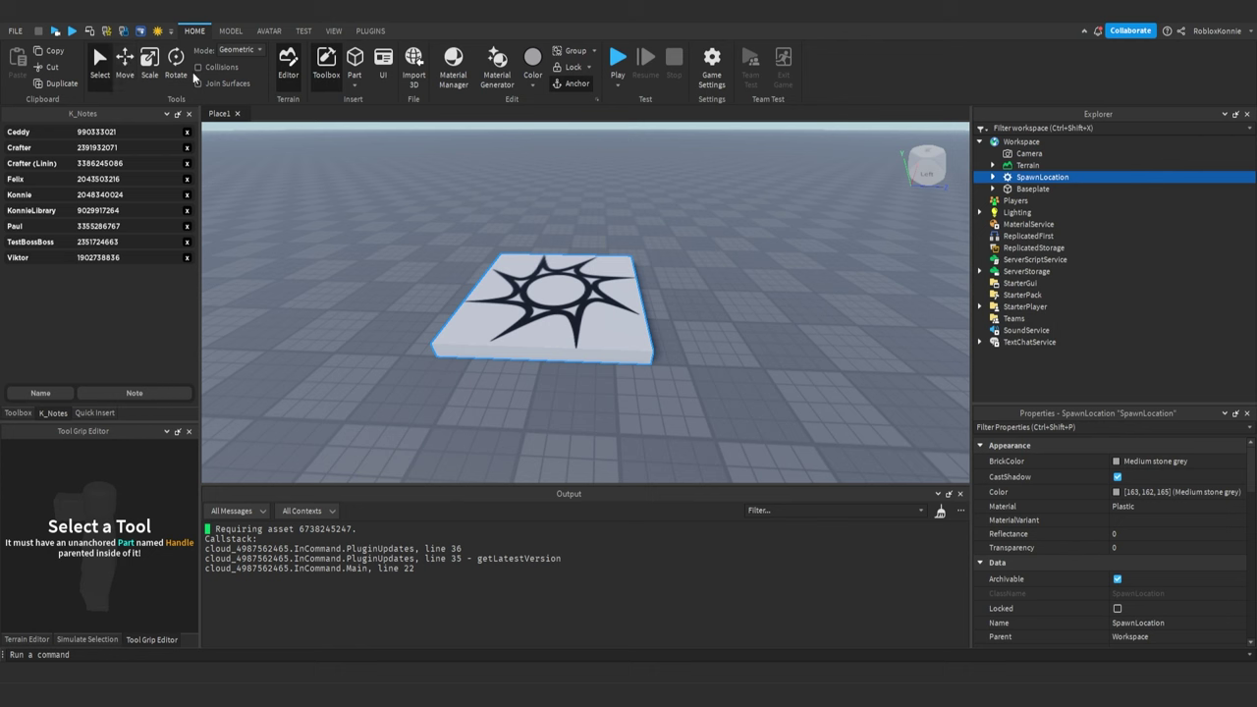
click(232, 32)
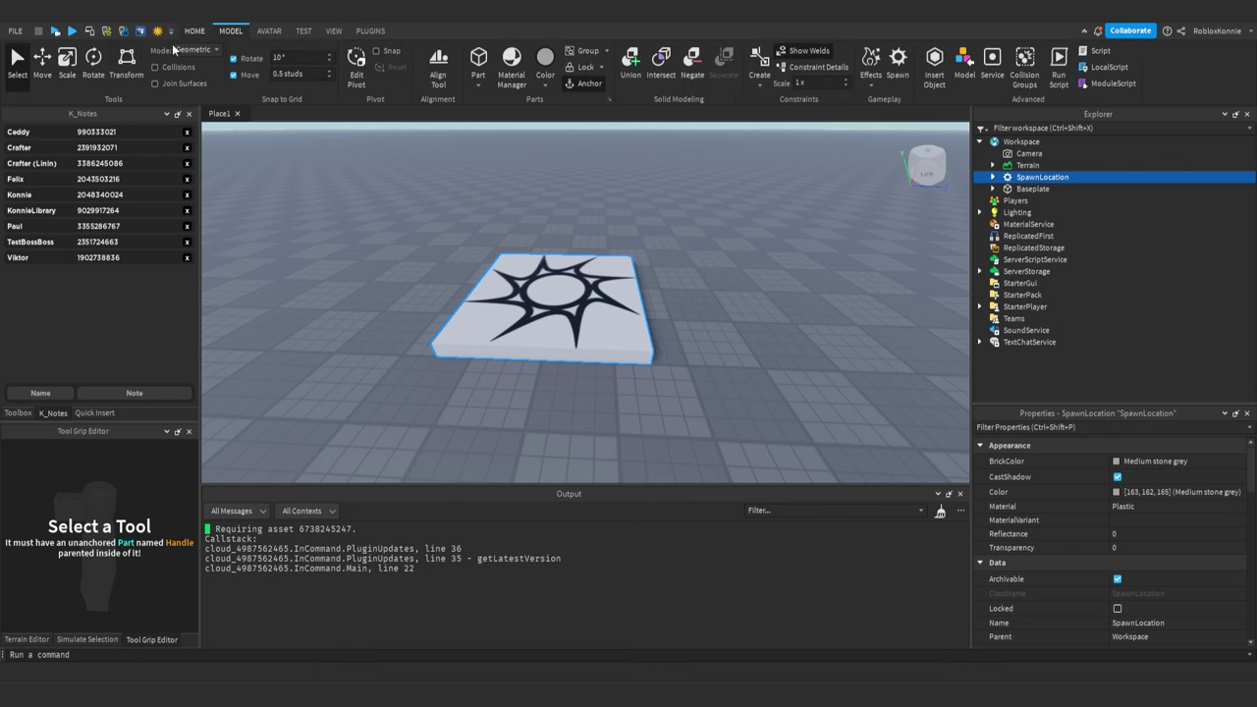
click(23, 79)
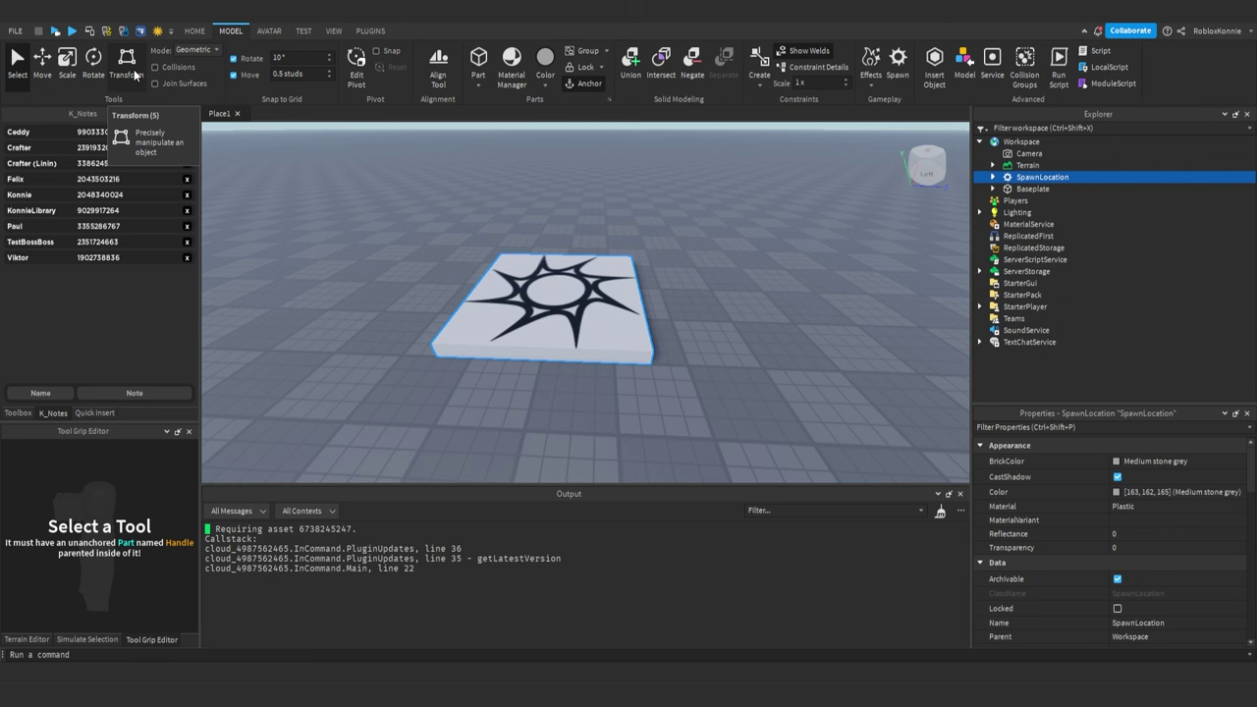
Select the Decal on top of the SpawnLocation and toggle the Select tool on and off
click(531, 282)
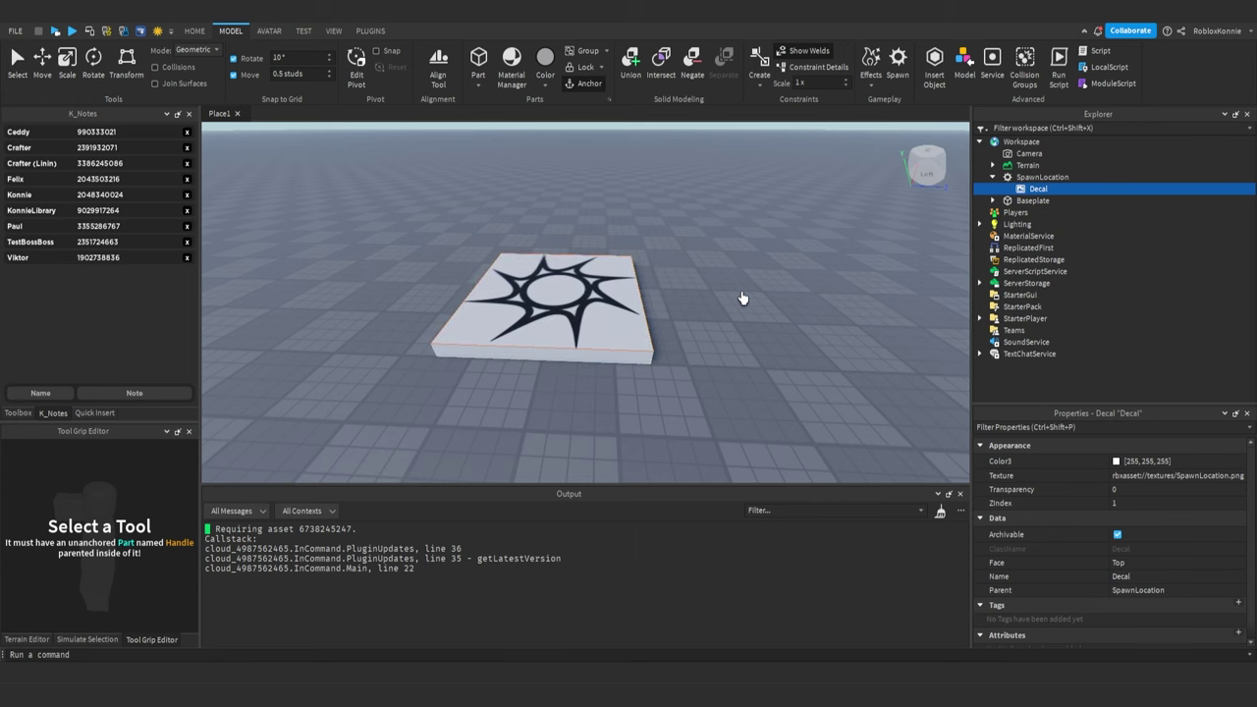
key(ctrl+1)
key(ctrl+1)
key(ctrl+1)
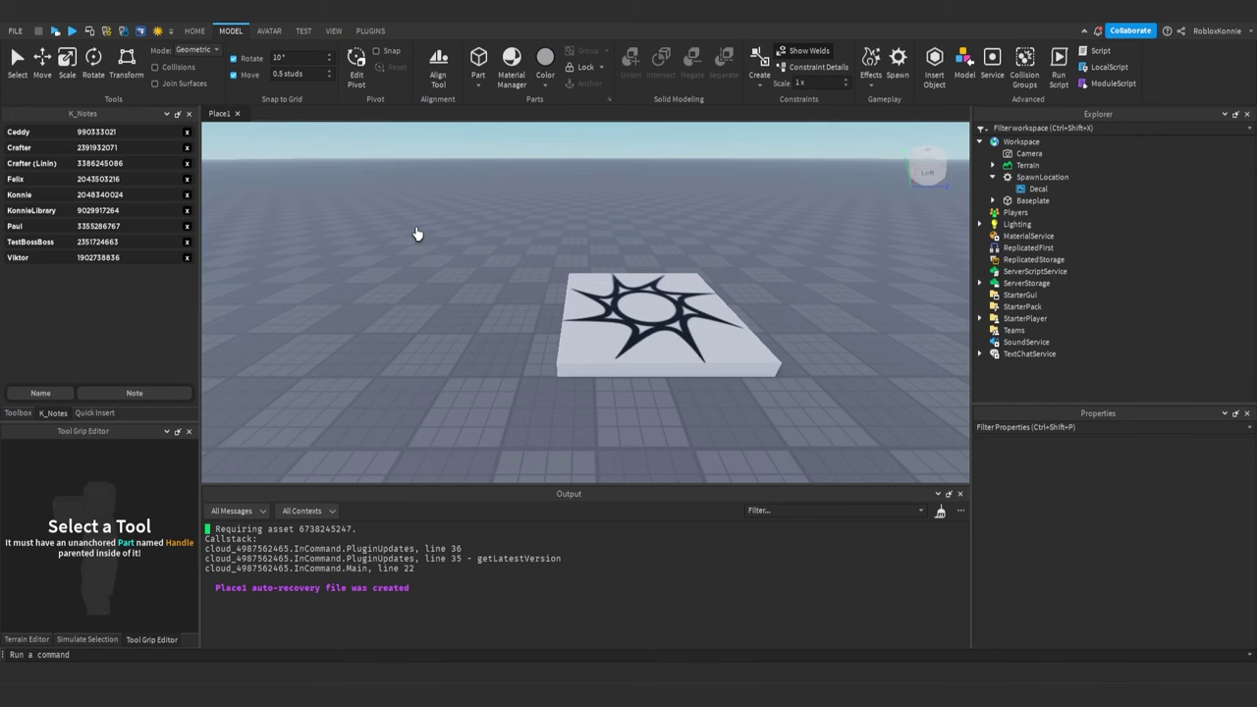
Cycle through the Move, Scale, Rotate and Transform tools, return to Move, and select the SpawnLocation
key(ctrl+2)
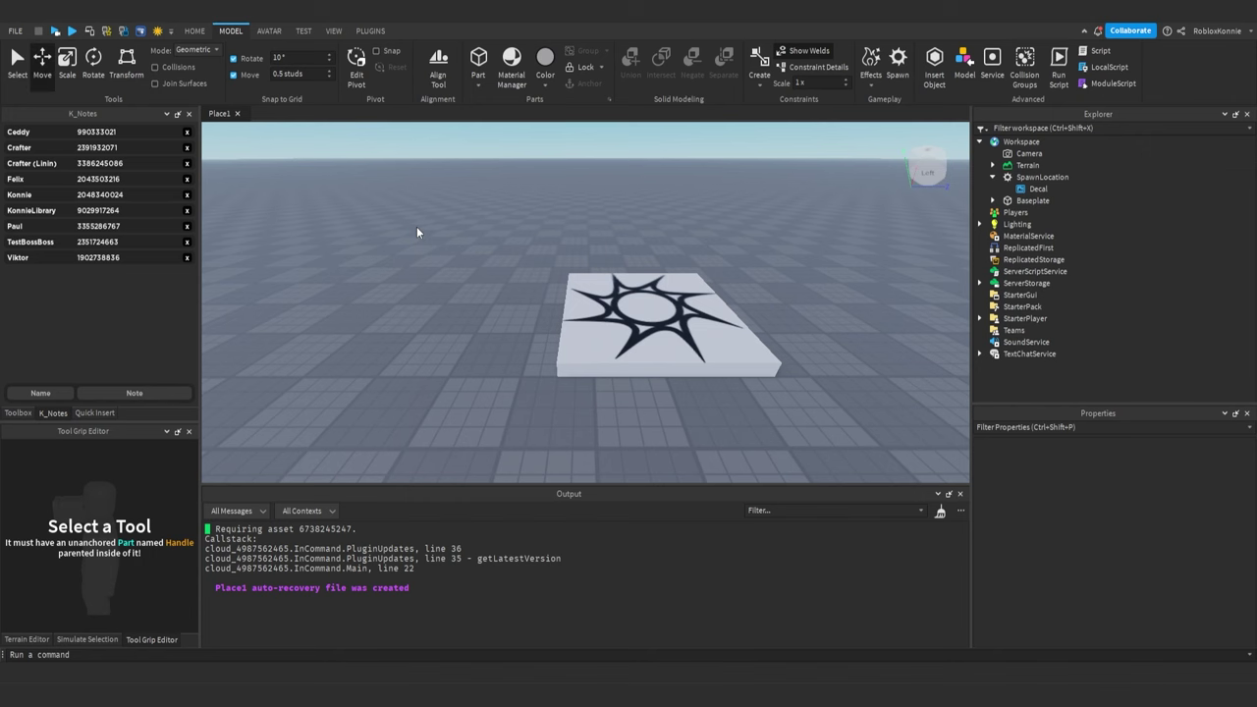
key(ctrl+3)
key(ctrl+4)
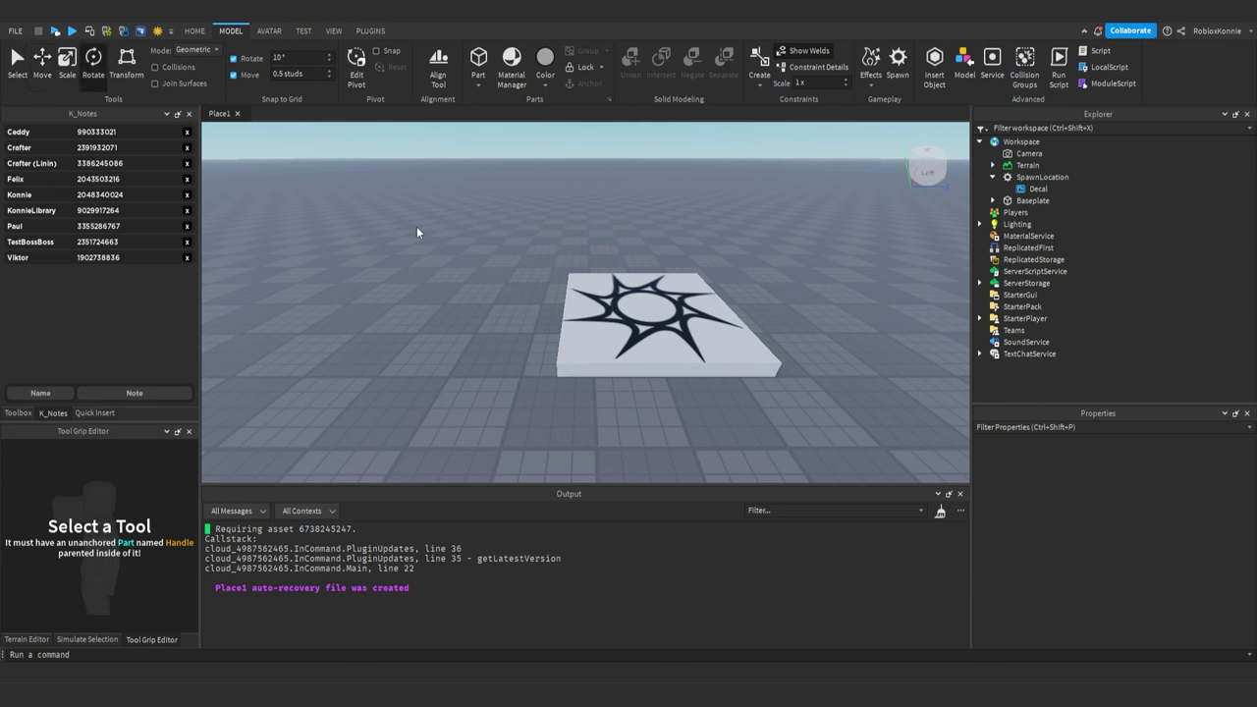
key(ctrl+5)
key(ctrl+2)
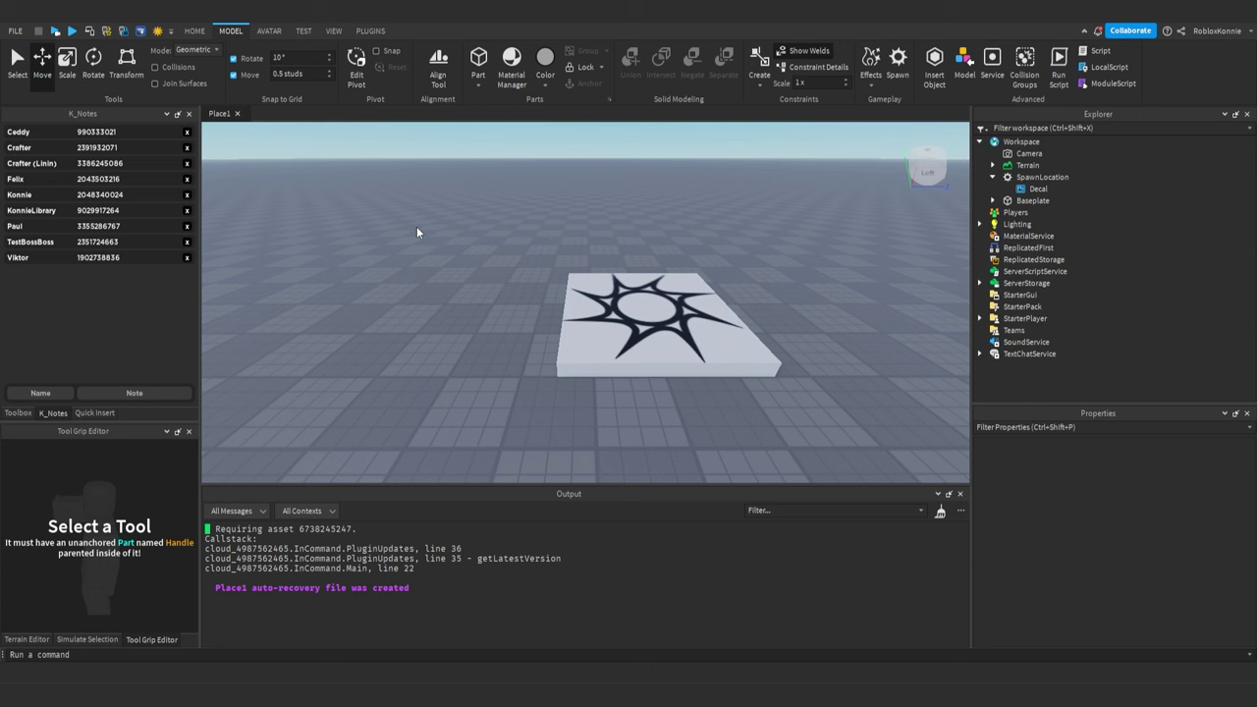
click(659, 318)
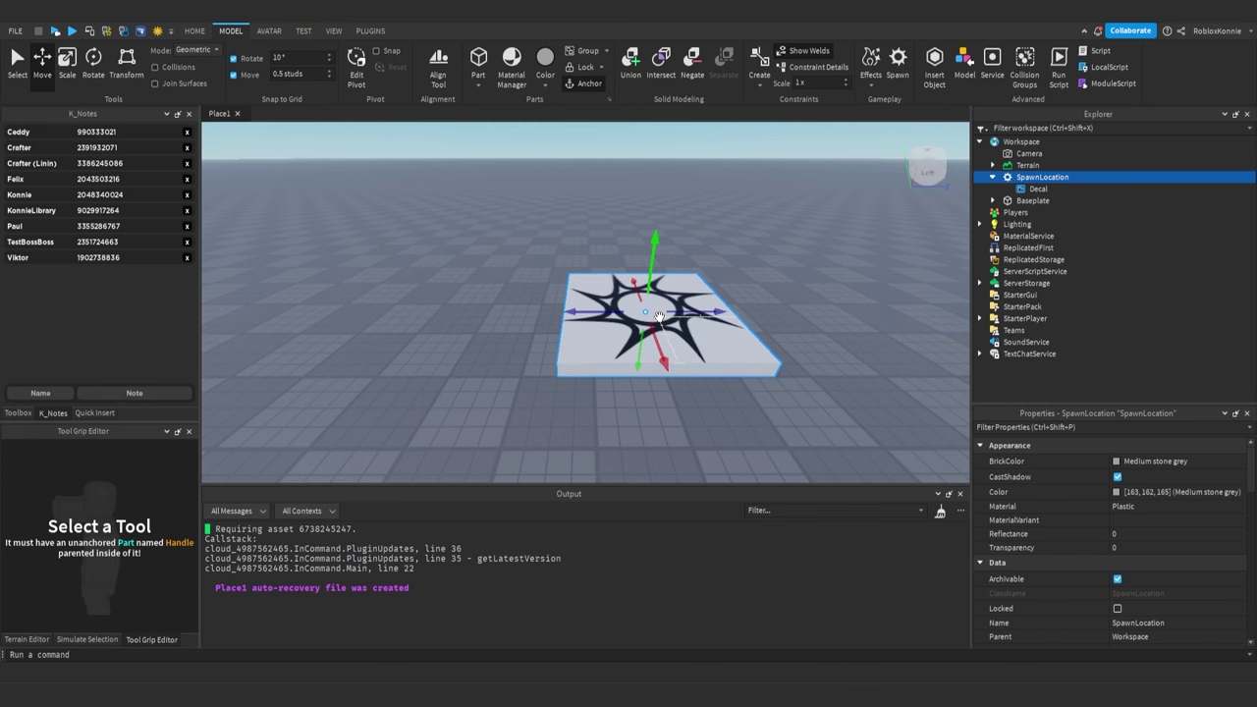
Move the SpawnLocation along its blue, green and red axes, ending with a 3.5-stud move along the red axis
right_drag(659, 317, 719, 377)
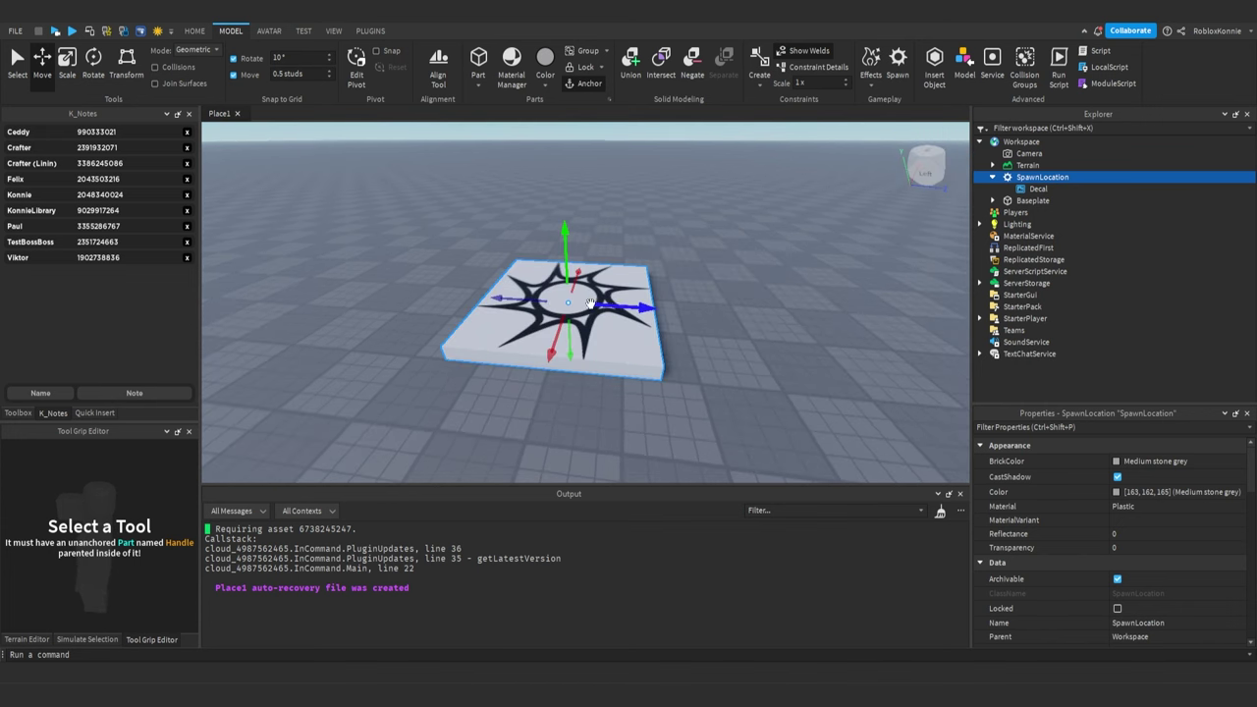
drag(590, 305, 665, 311)
drag(599, 351, 600, 319)
mouse_move(605, 221)
mouse_down()
mouse_move(604, 261)
mouse_move(607, 206)
mouse_up()
drag(641, 271, 595, 339)
right_drag(504, 324, 504, 324)
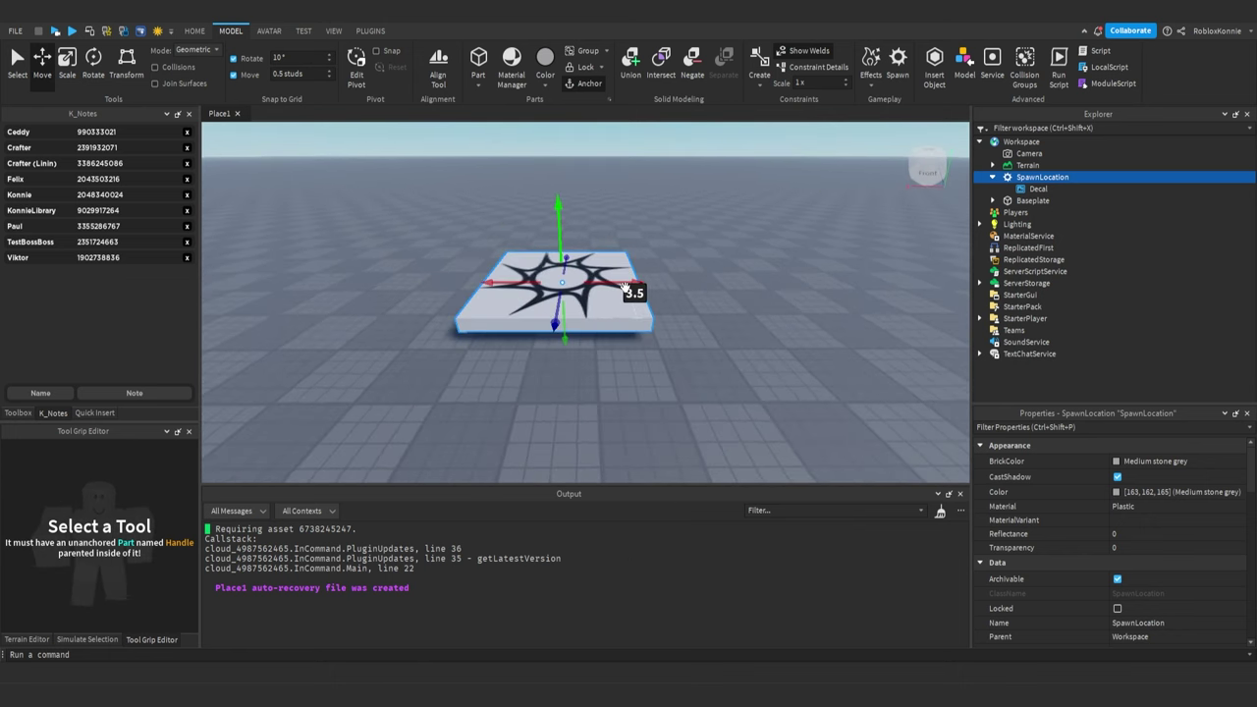
right_drag(613, 311, 612, 311)
scroll(613, 312, down, 3)
scroll(613, 311, up, 2)
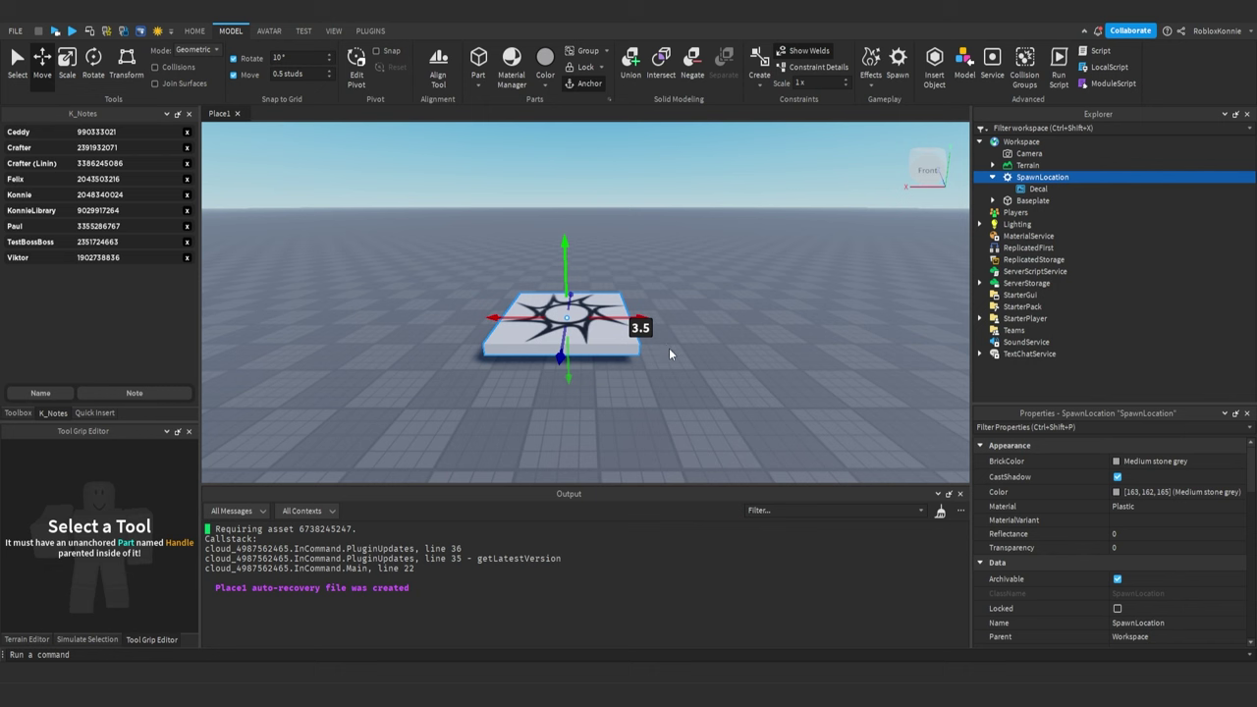
Undo the most recent SpawnLocation moves one at a time and redo them
key(ctrl+z)
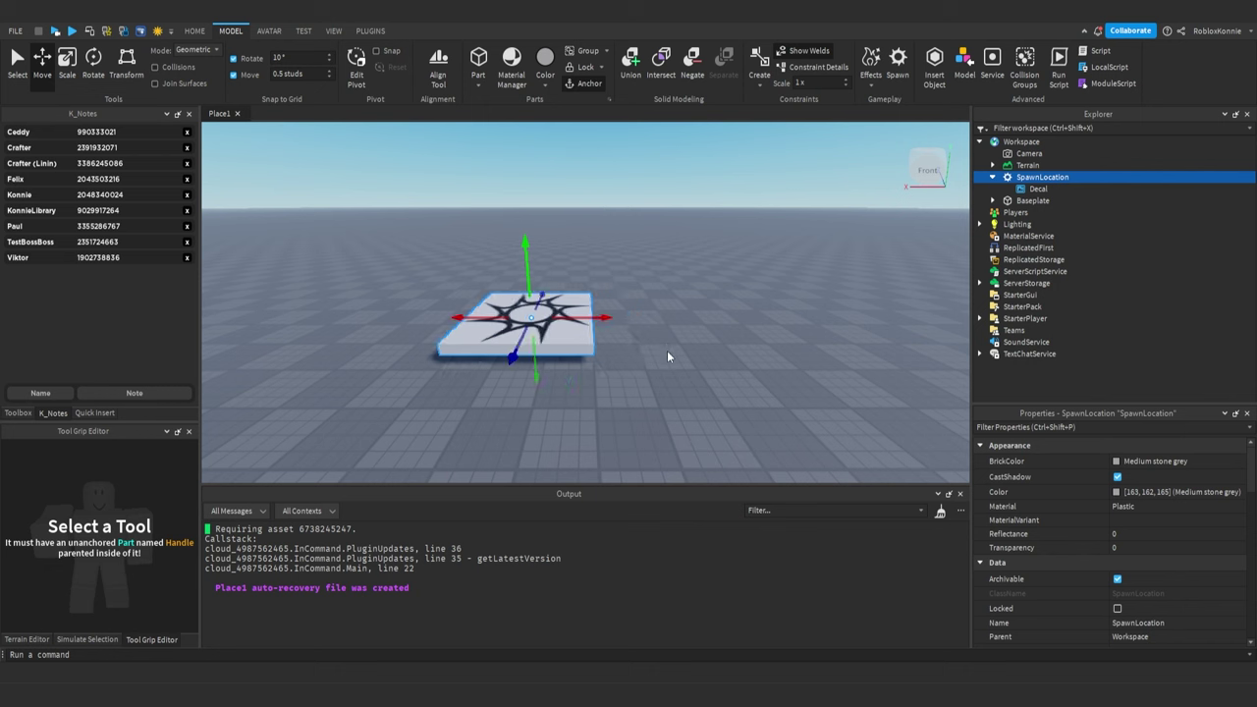
key(ctrl+z)
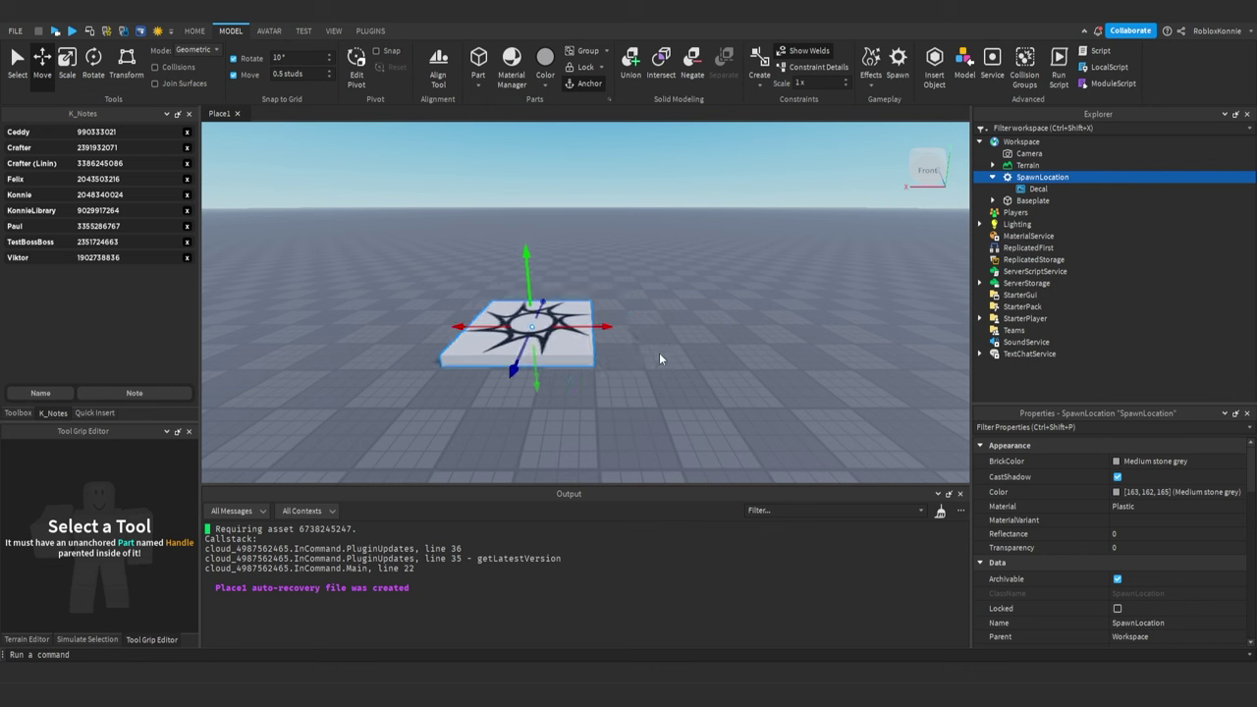
key(ctrl+z)
key(ctrl+z)
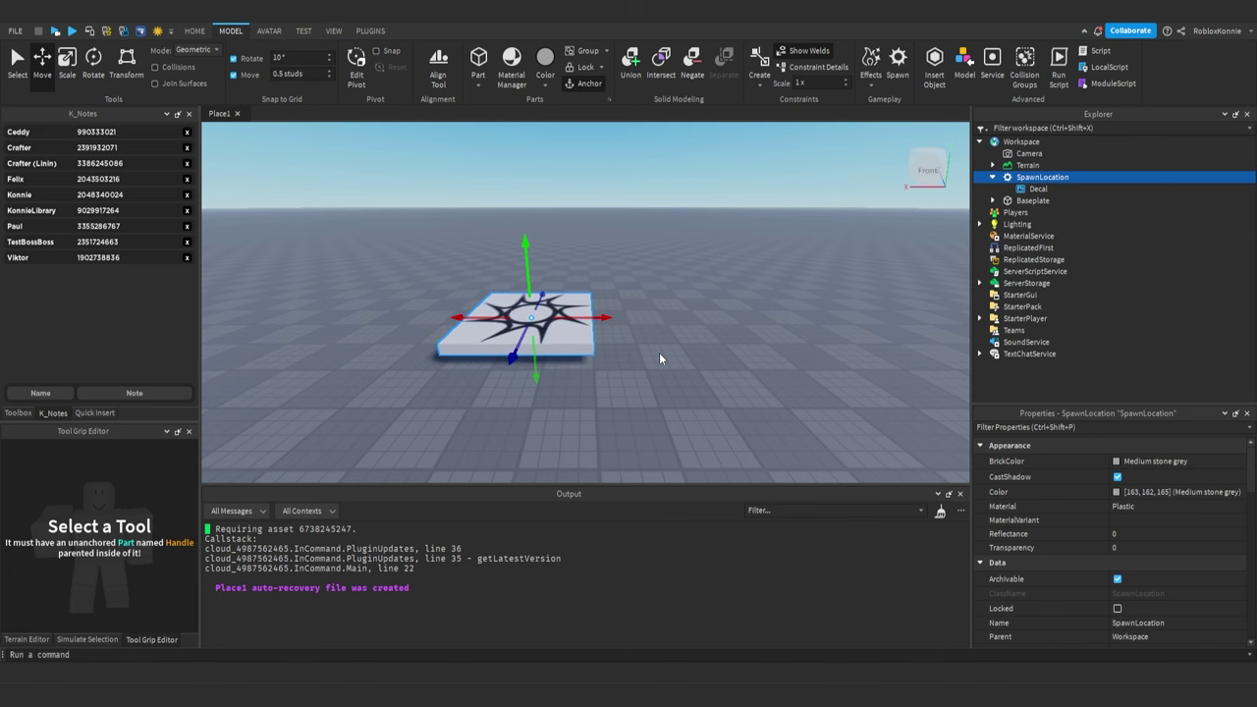
key(ctrl+y)
key(ctrl+y)
Try sliding the SpawnLocation 10 studs along its blue axis and undo that move
right_drag(660, 353, 617, 317)
scroll(648, 344, up, 3)
scroll(617, 317, down, 4)
drag(609, 299, 734, 307)
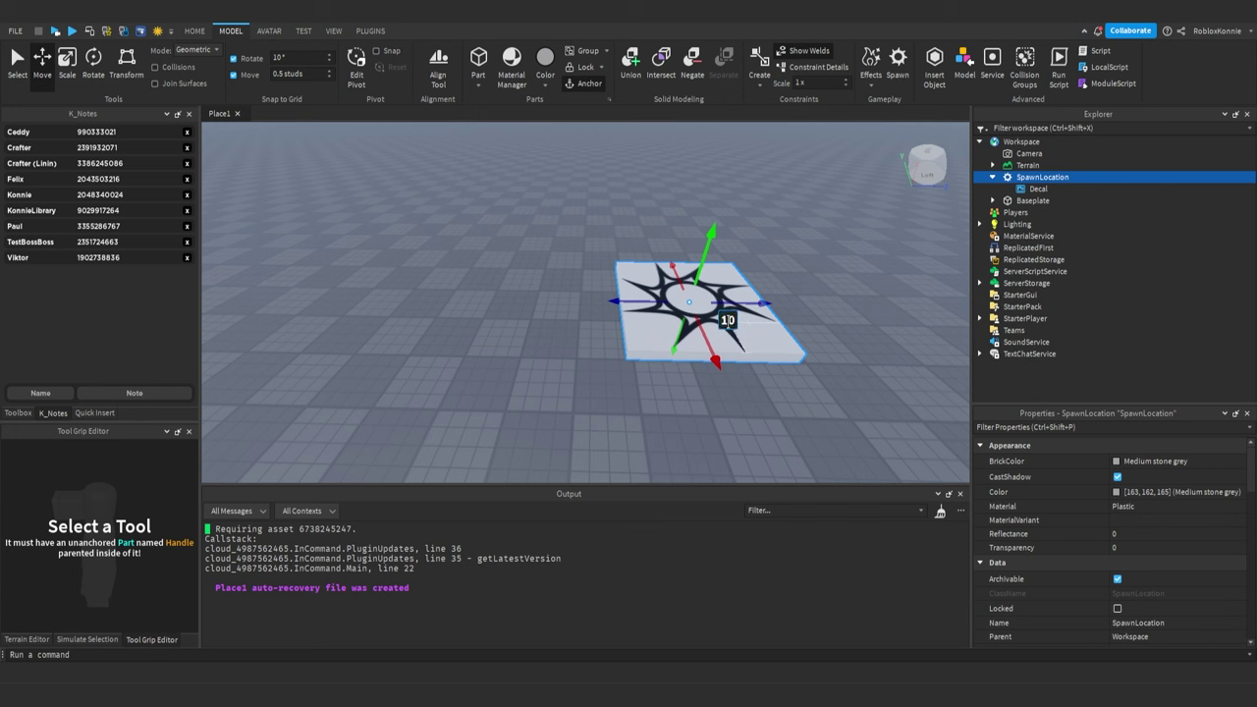
drag(727, 320, 727, 321)
key(ctrl+z)
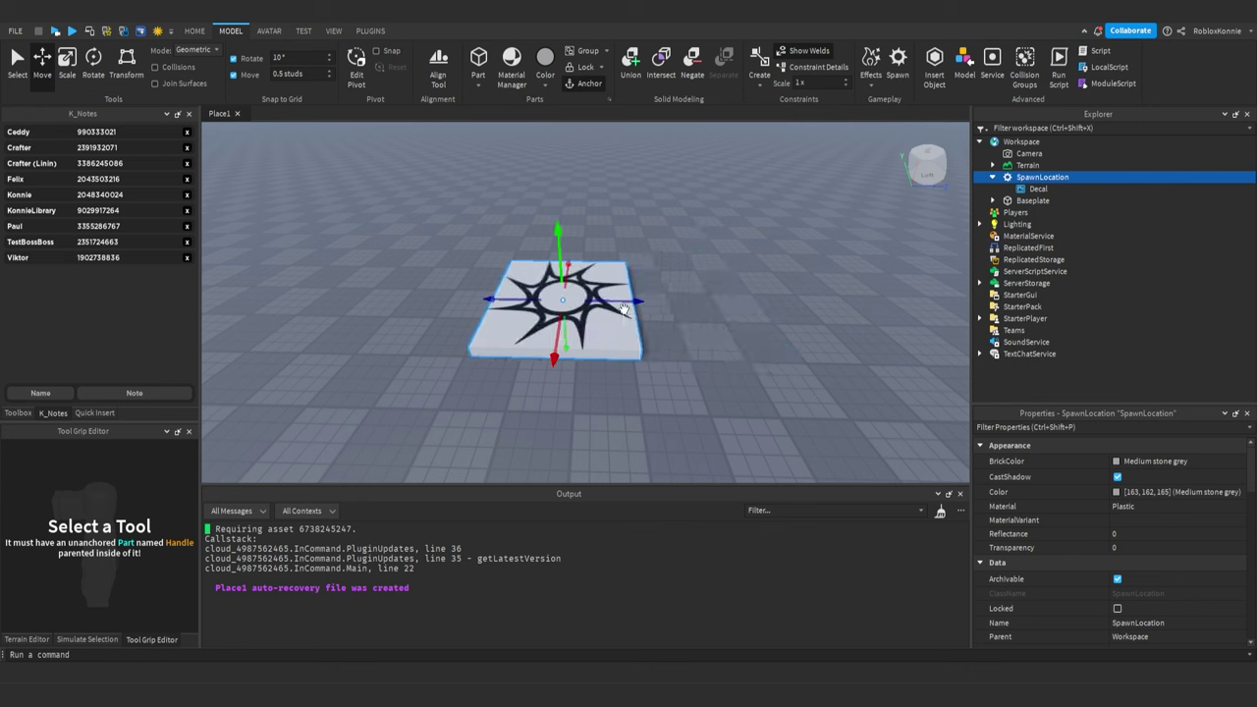
Nudge the SpawnLocation along its blue axis in 0.5-stud increments and clear the selection
drag(631, 300, 599, 303)
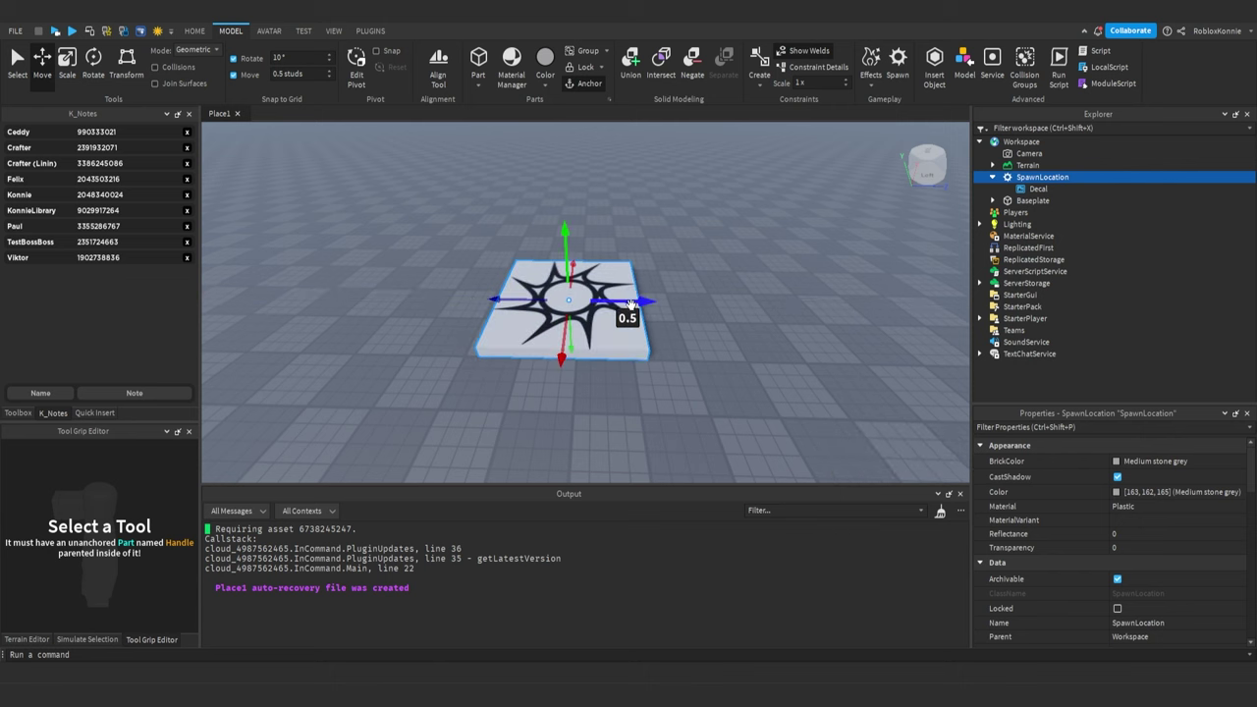
click(662, 228)
Insert a default block Part on the baseplate beside the SpawnLocation
right_drag(662, 224, 656, 224)
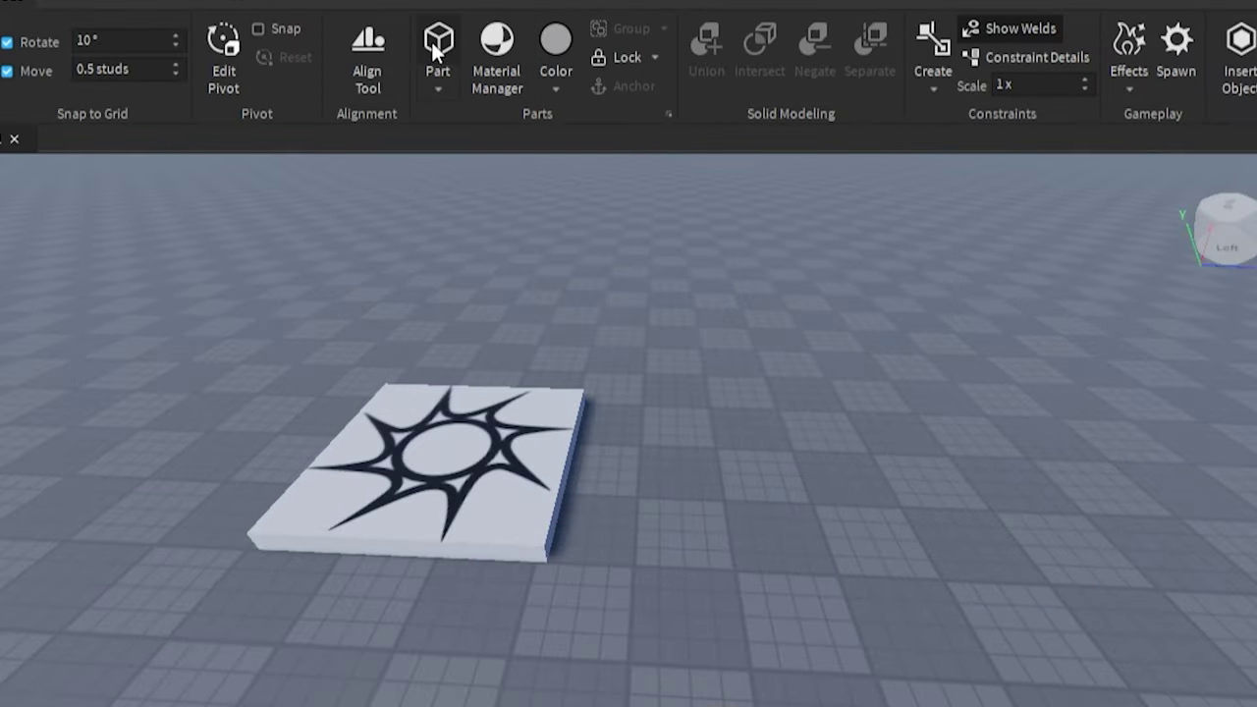
click(431, 42)
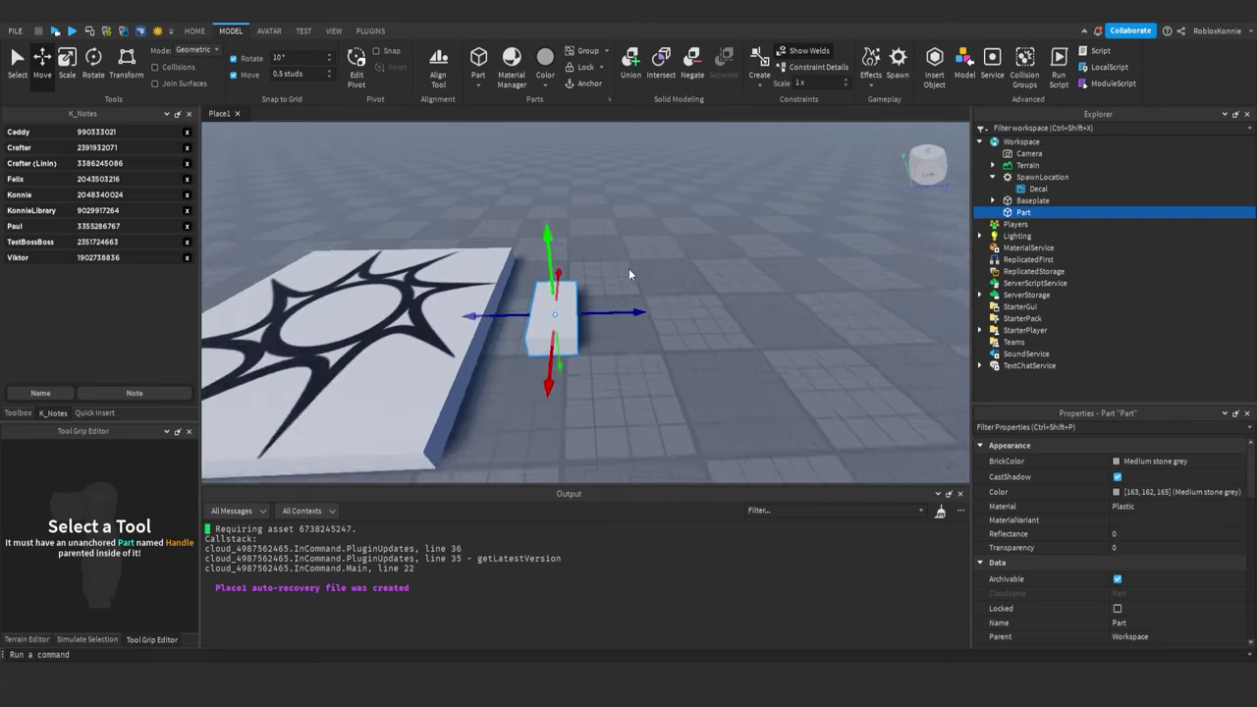
scroll(629, 274, down, 3)
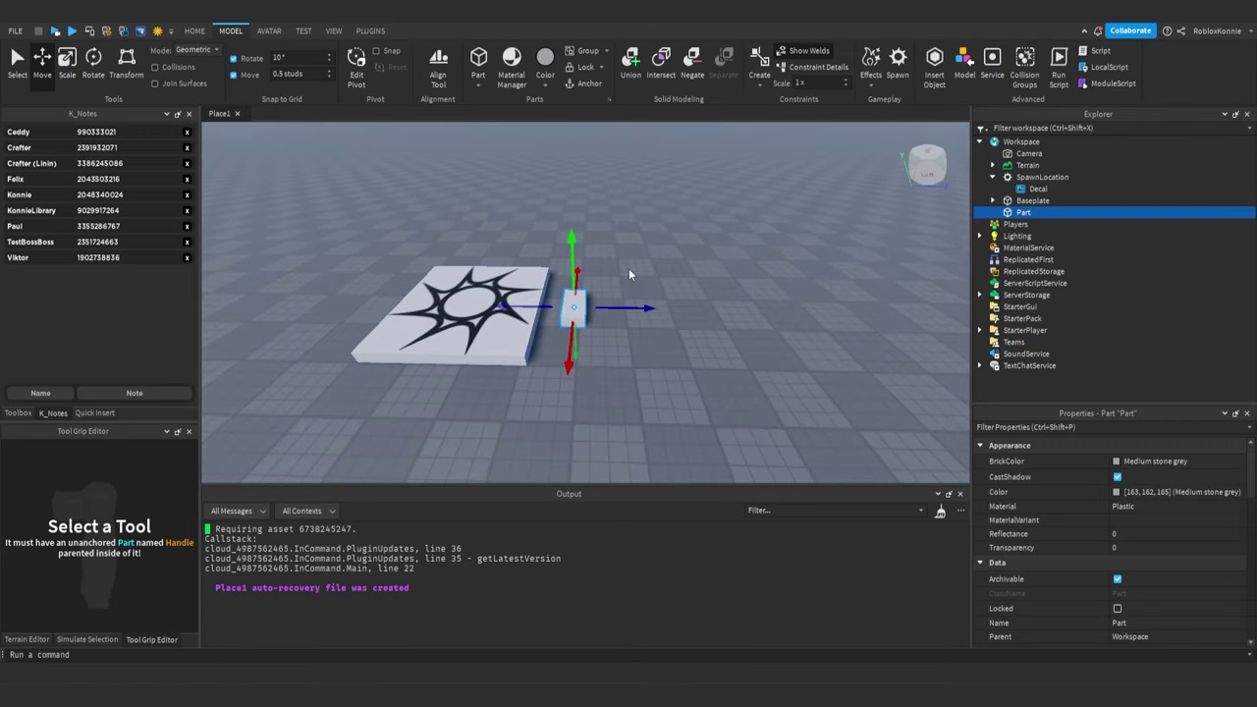
Insert a Cylinder part next to the block Part
click(477, 88)
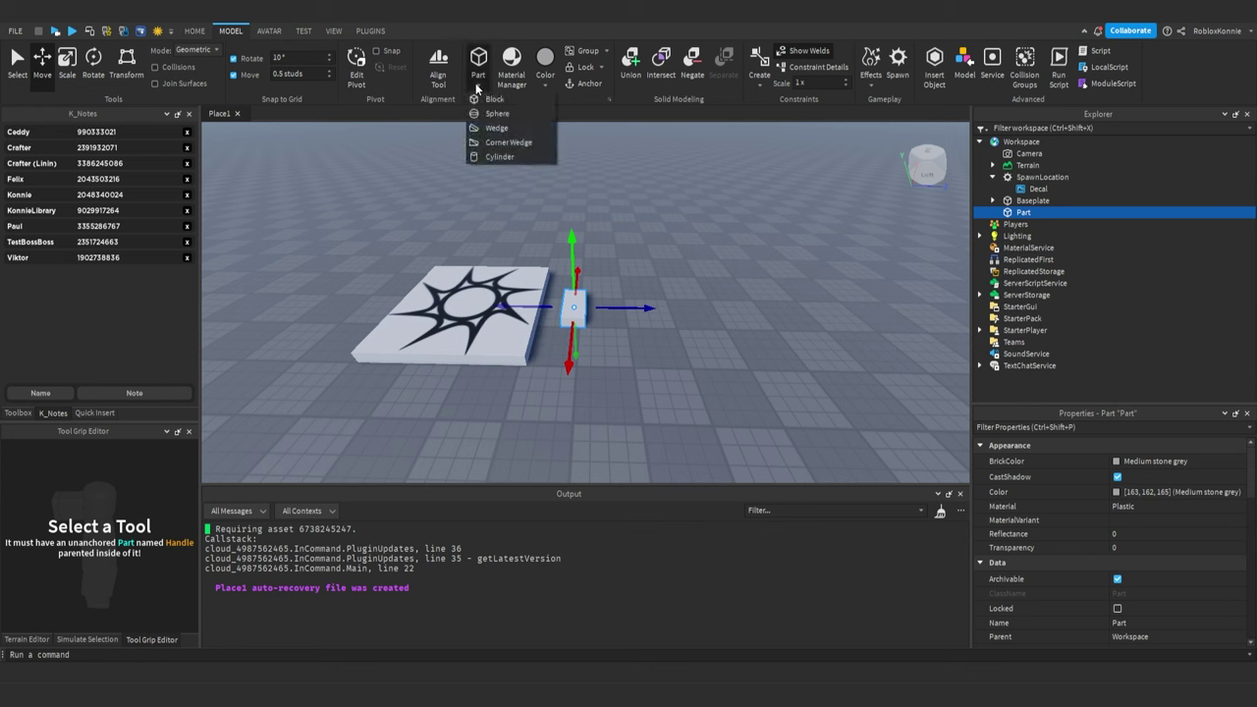
click(499, 158)
scroll(621, 252, up, 3)
key(ctrl+r)
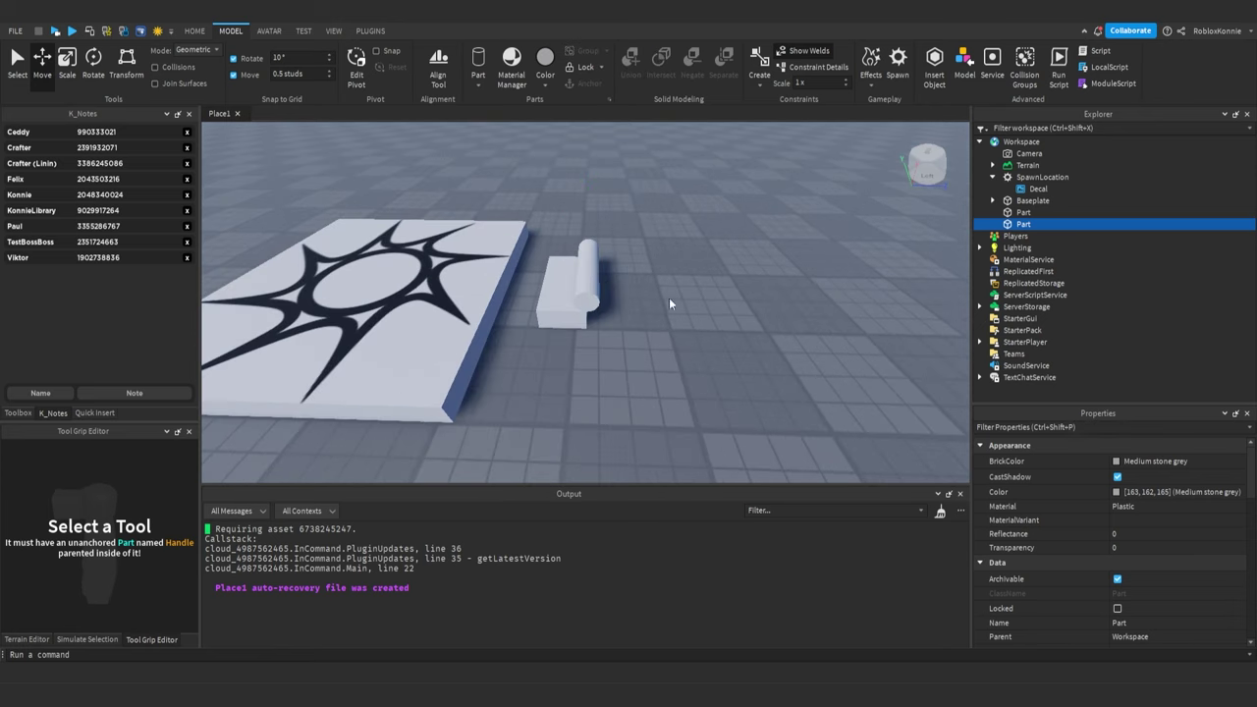
Remove the cylinder, slide the block Part farther from the SpawnLocation, and clear the selection
click(669, 298)
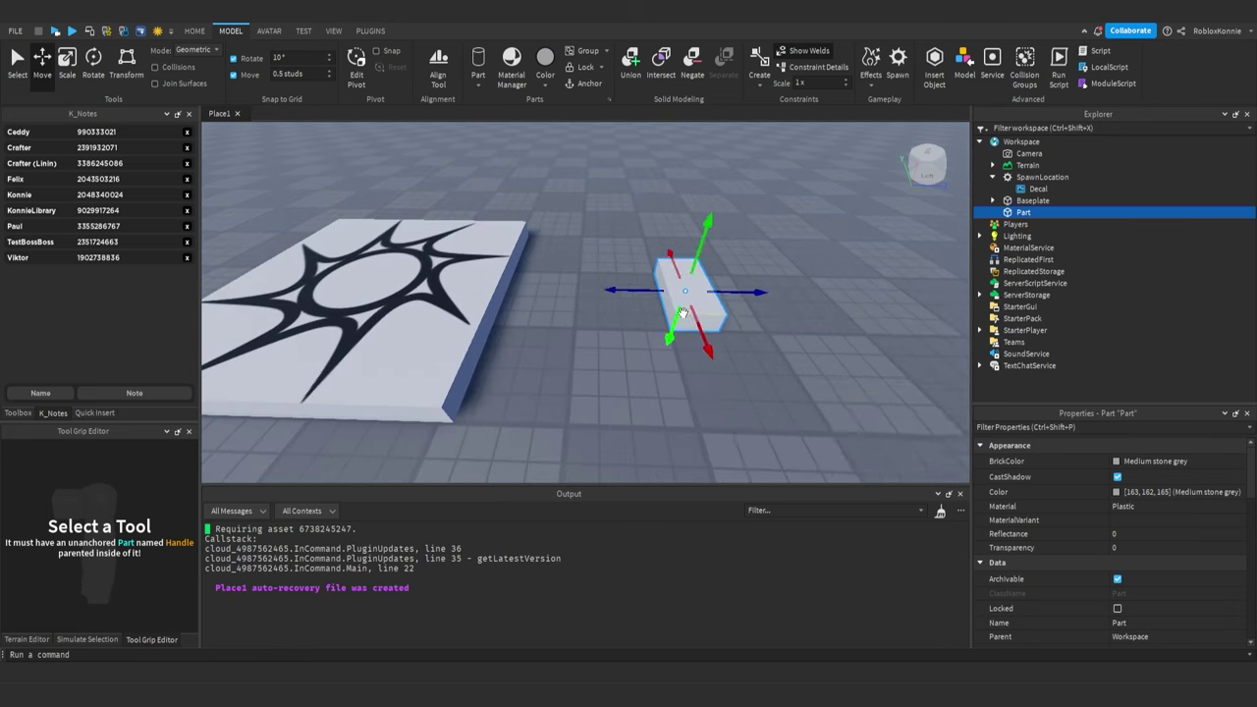
key(d)
click(527, 287)
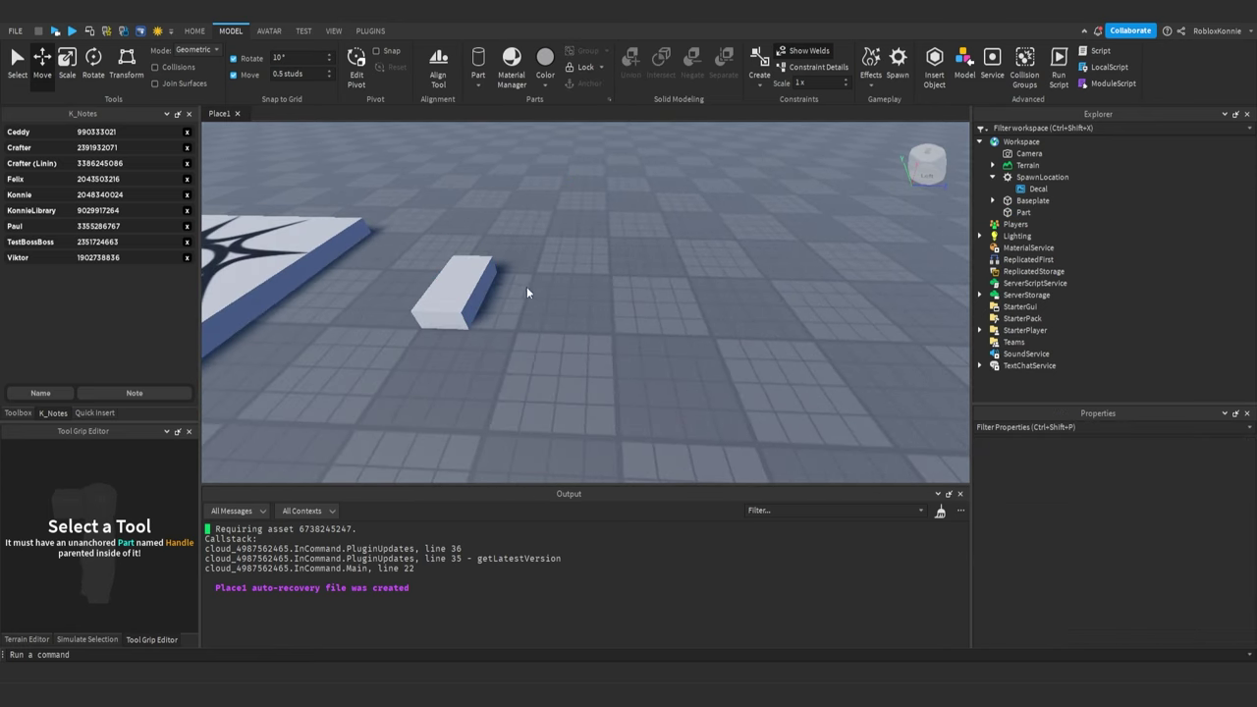
Duplicate the block Part, move the copy 4 studs along the blue axis, and deselect it
click(469, 282)
key(ctrl+d)
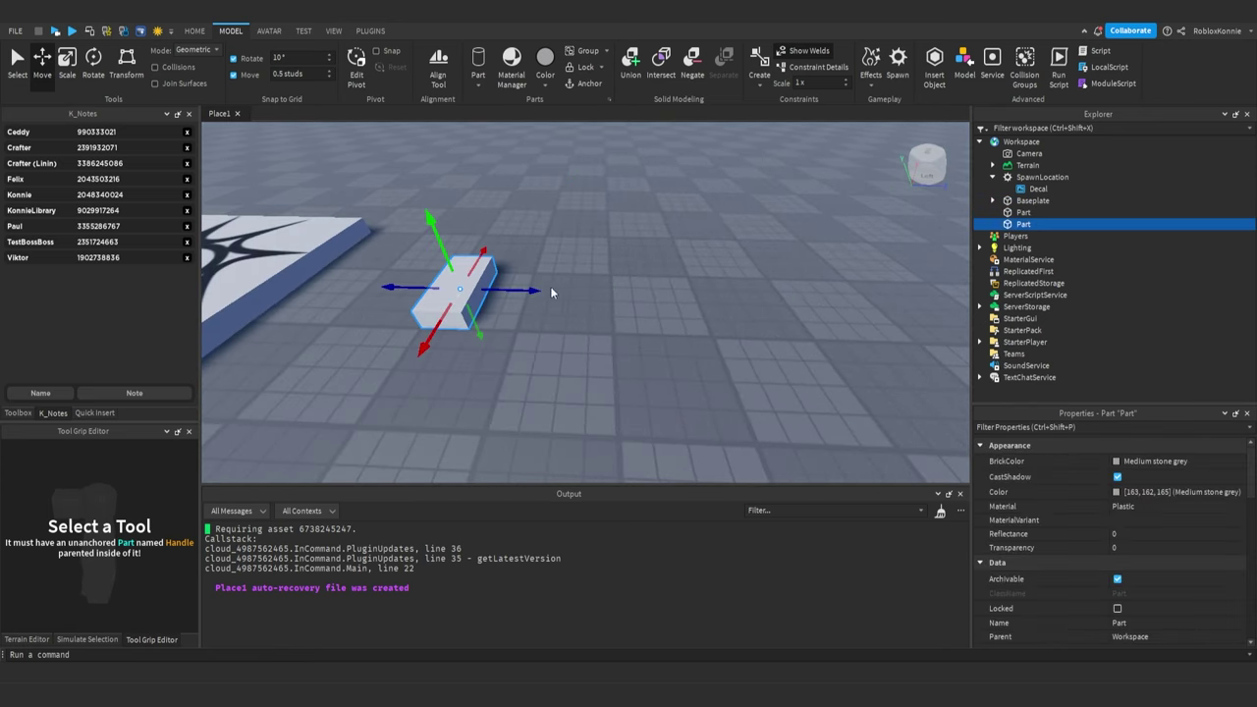
drag(530, 290, 608, 293)
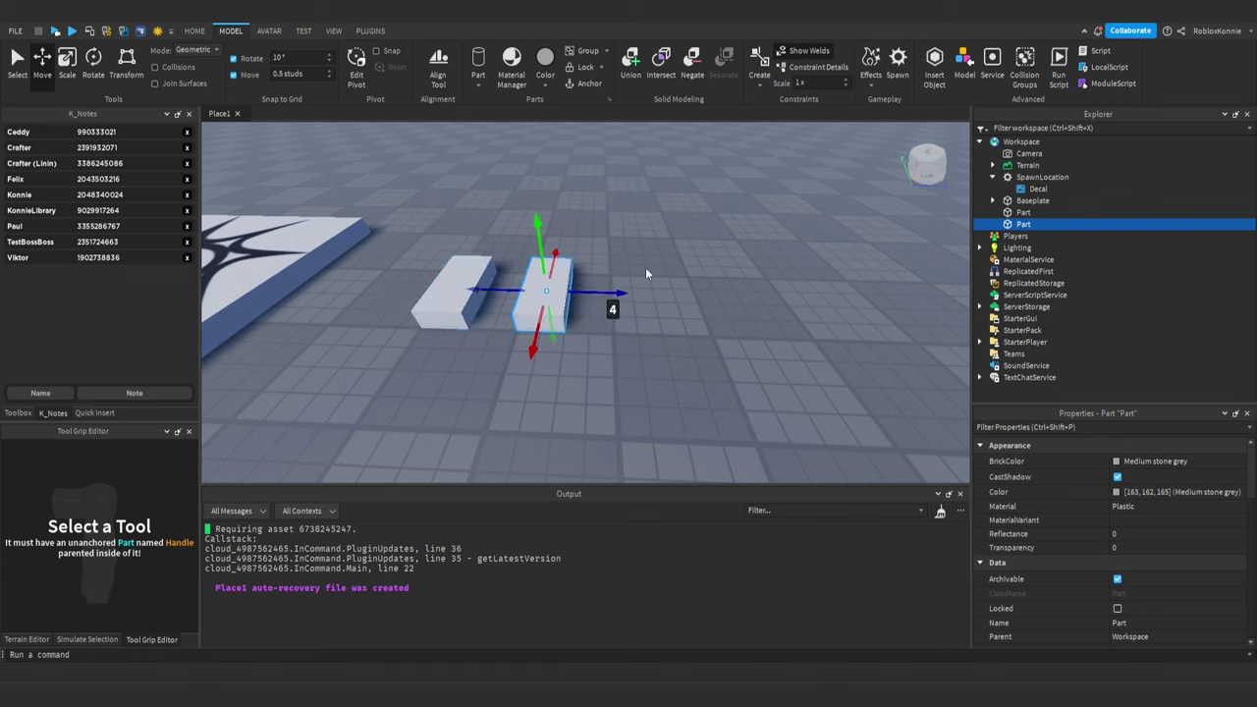
click(491, 289)
drag(498, 287, 502, 290)
click(533, 234)
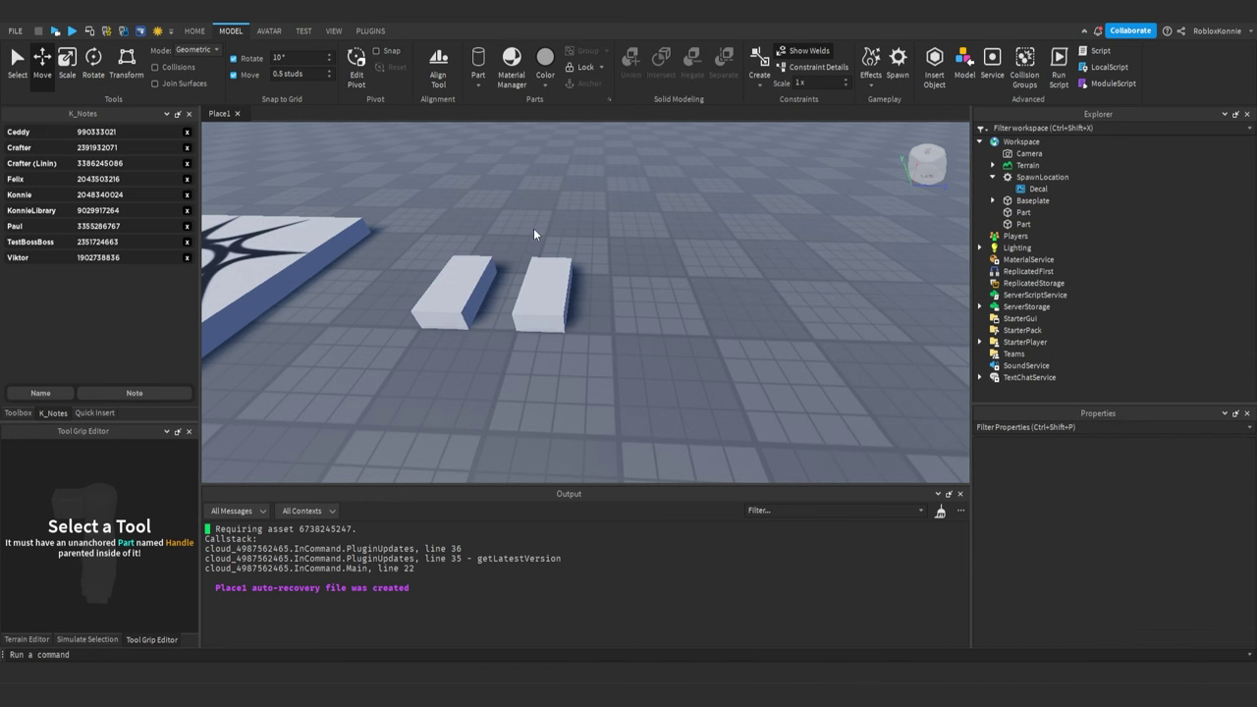
Use the Select tool to pick each block Part individually, and finish with both Parts selected together
key(ctrl+1)
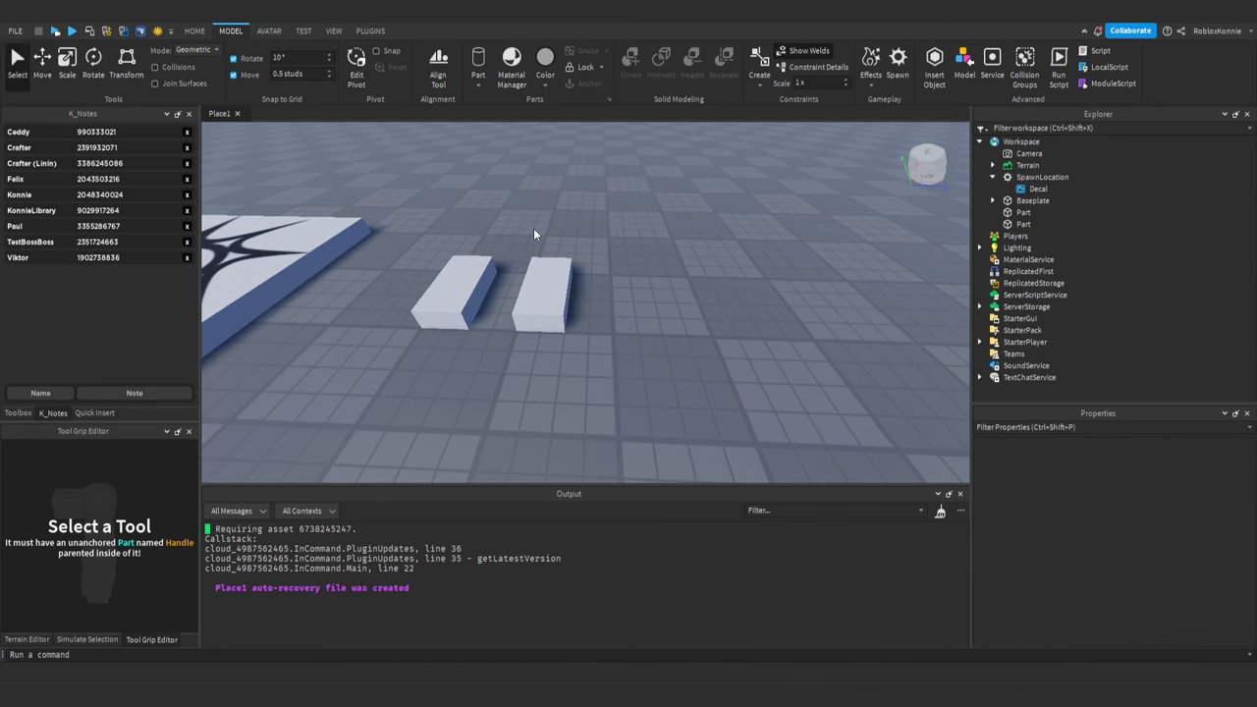
click(471, 279)
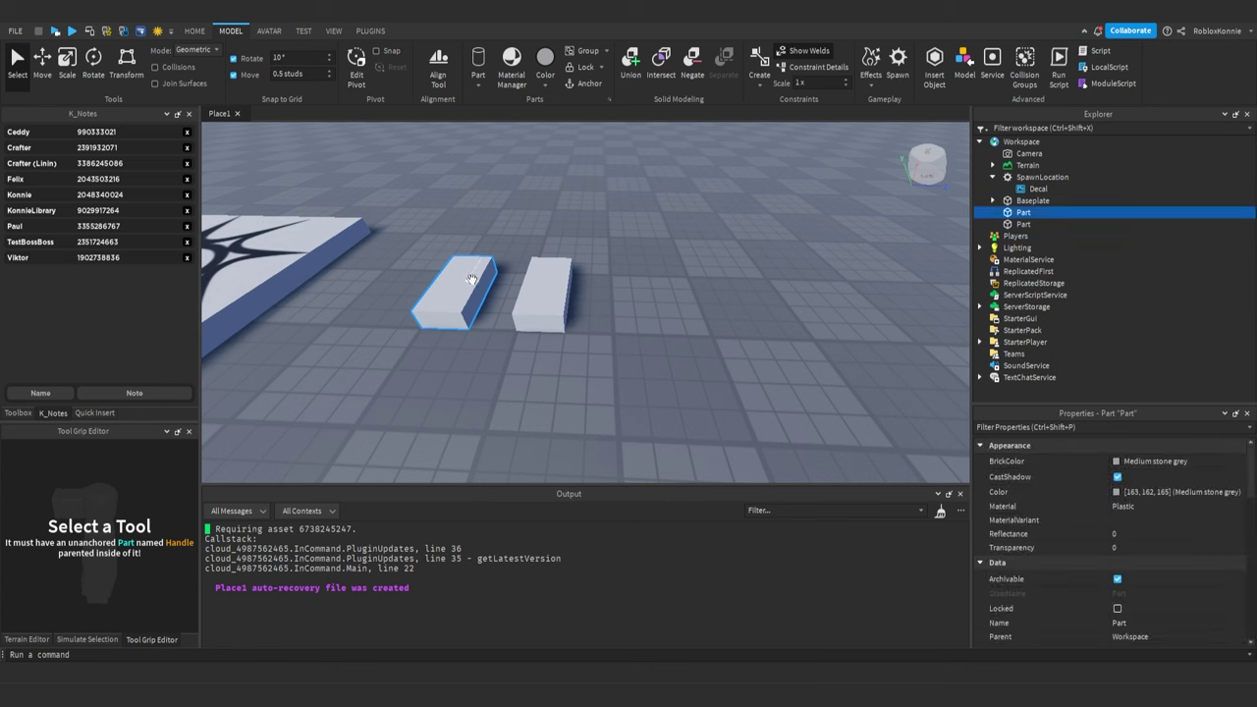
click(547, 272)
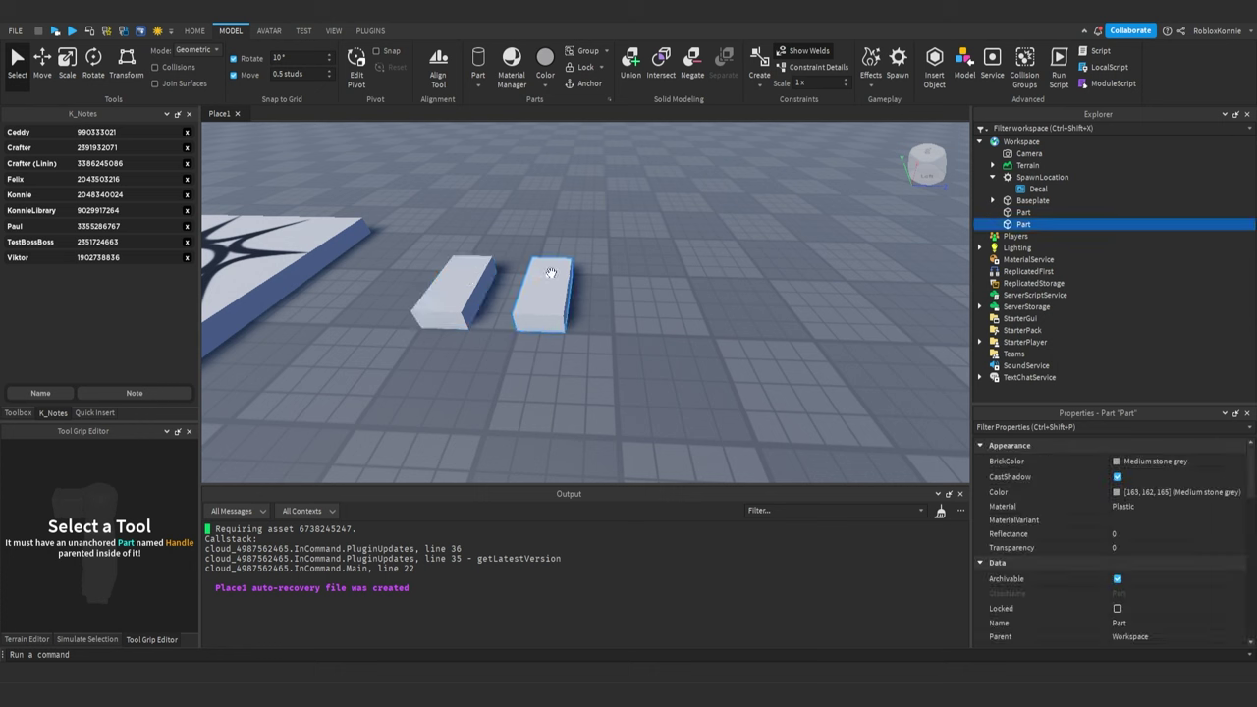
click(457, 290)
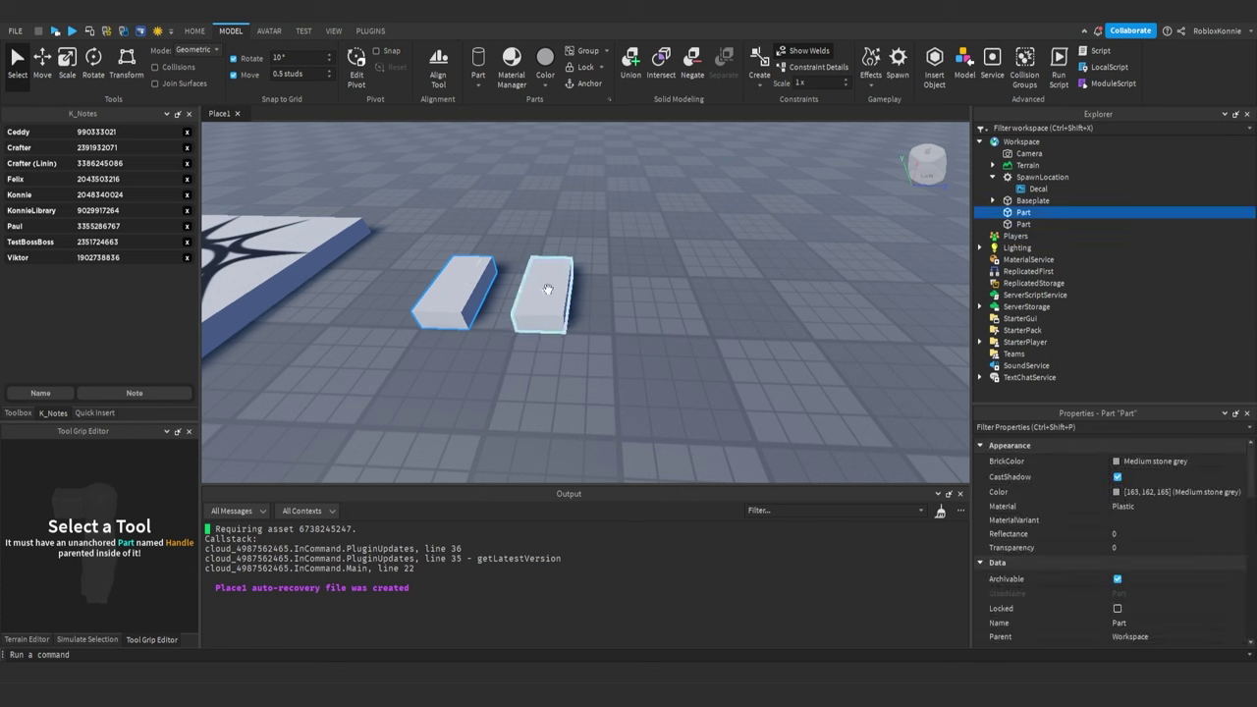
click(547, 289)
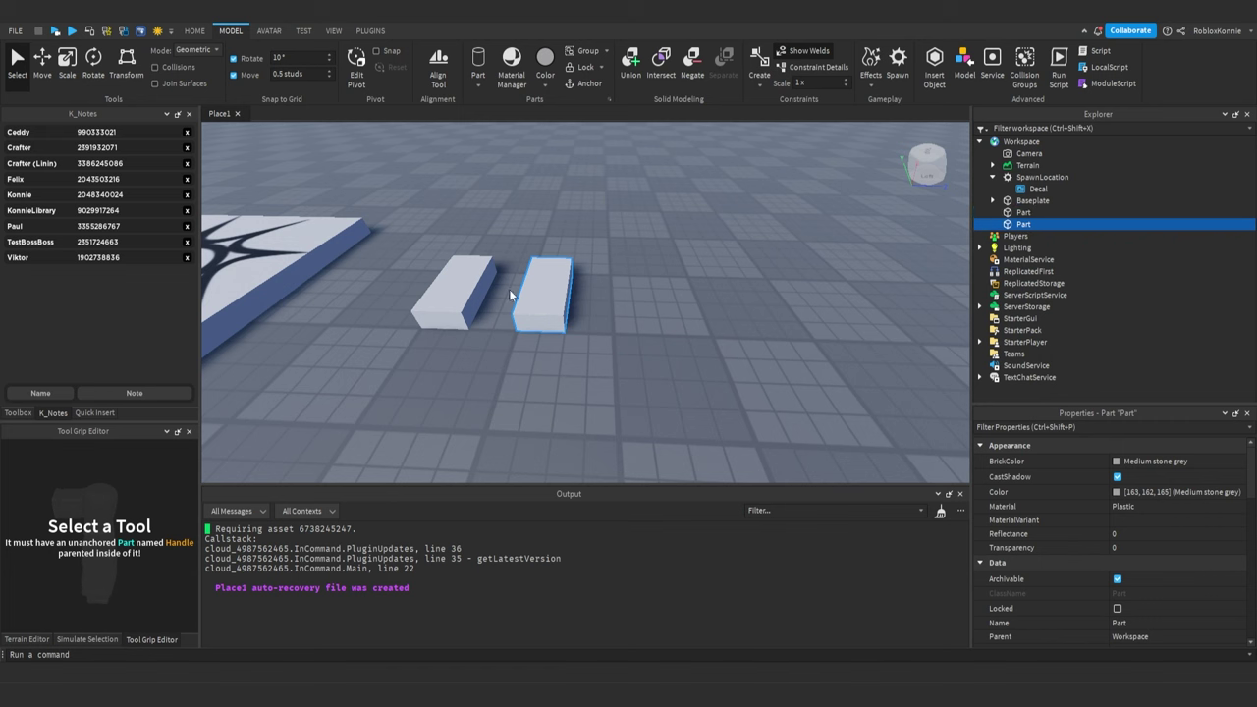
shift+click(466, 290)
Add the SpawnLocation to the two-Part selection, and remove and re-add the block nearest to it
right_drag(523, 209, 521, 209)
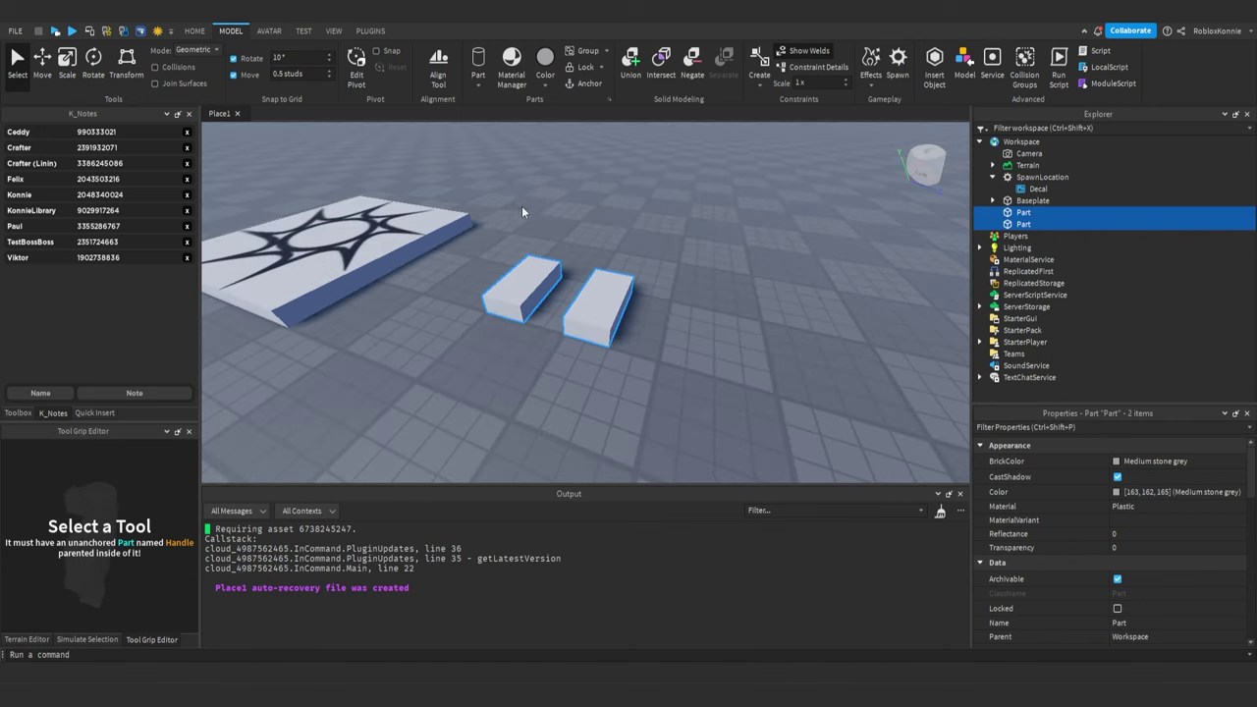
shift+click(373, 227)
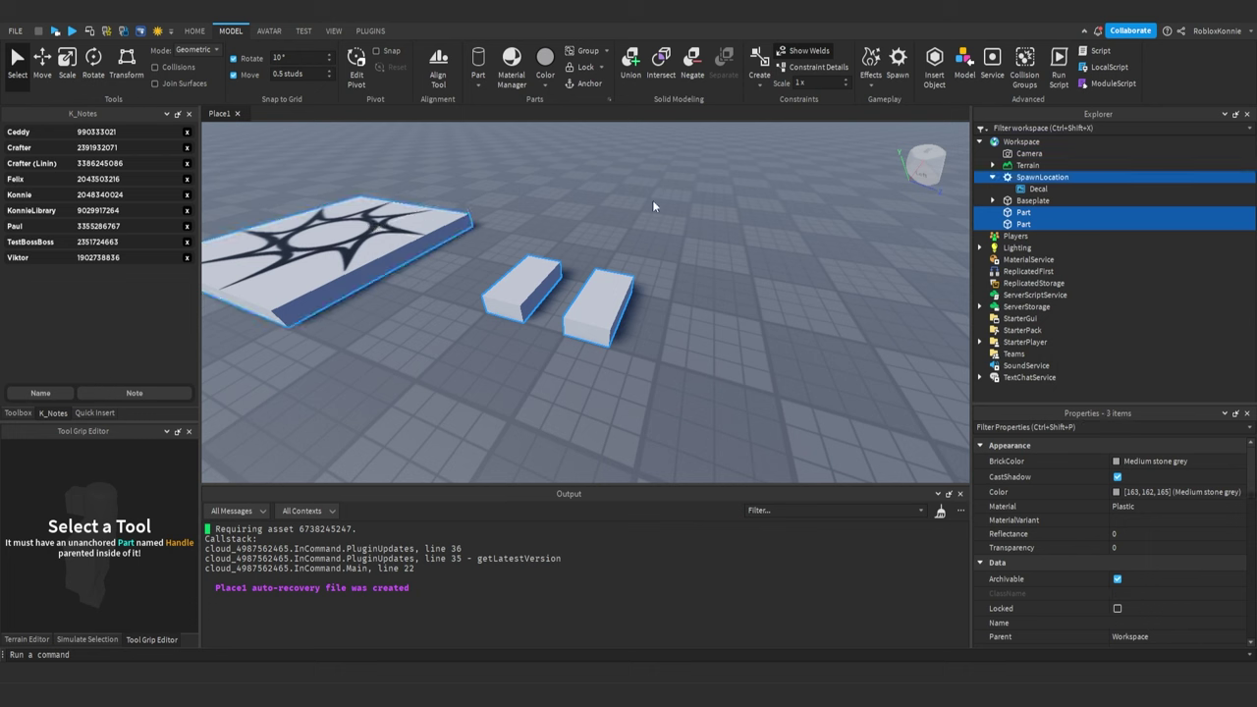
shift+click(529, 280)
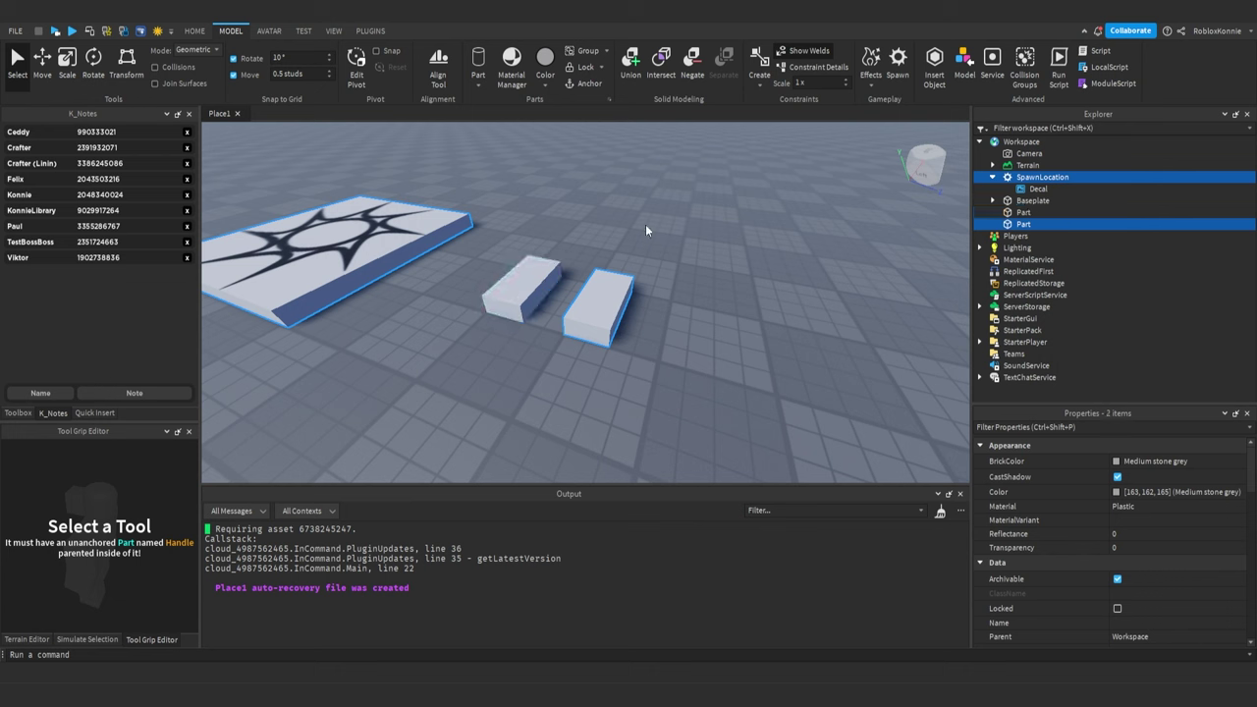
shift+click(525, 280)
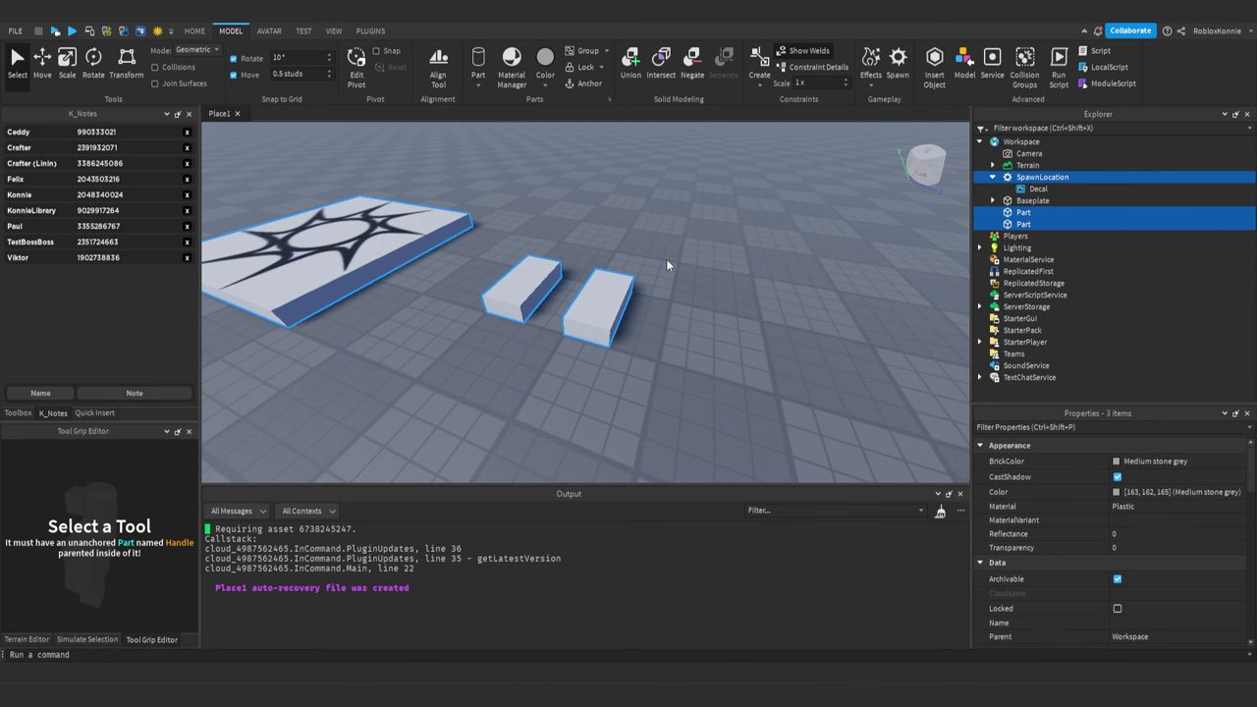
Try moving the SpawnLocation and both Parts together along the blue axis, and undo that group move
key(ctrl+2)
drag(462, 267, 560, 275)
key(ctrl+z)
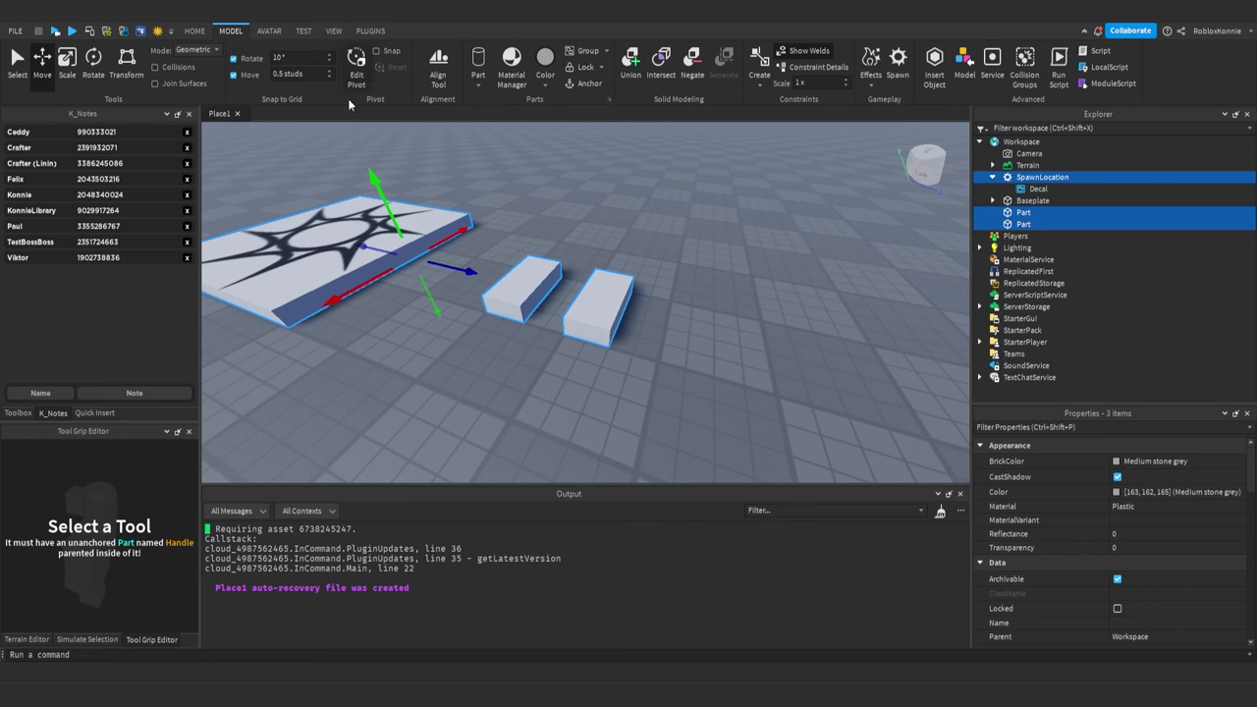
Try the Bounding Boxes selection style on the selected SpawnLocation and both Parts
click(334, 33)
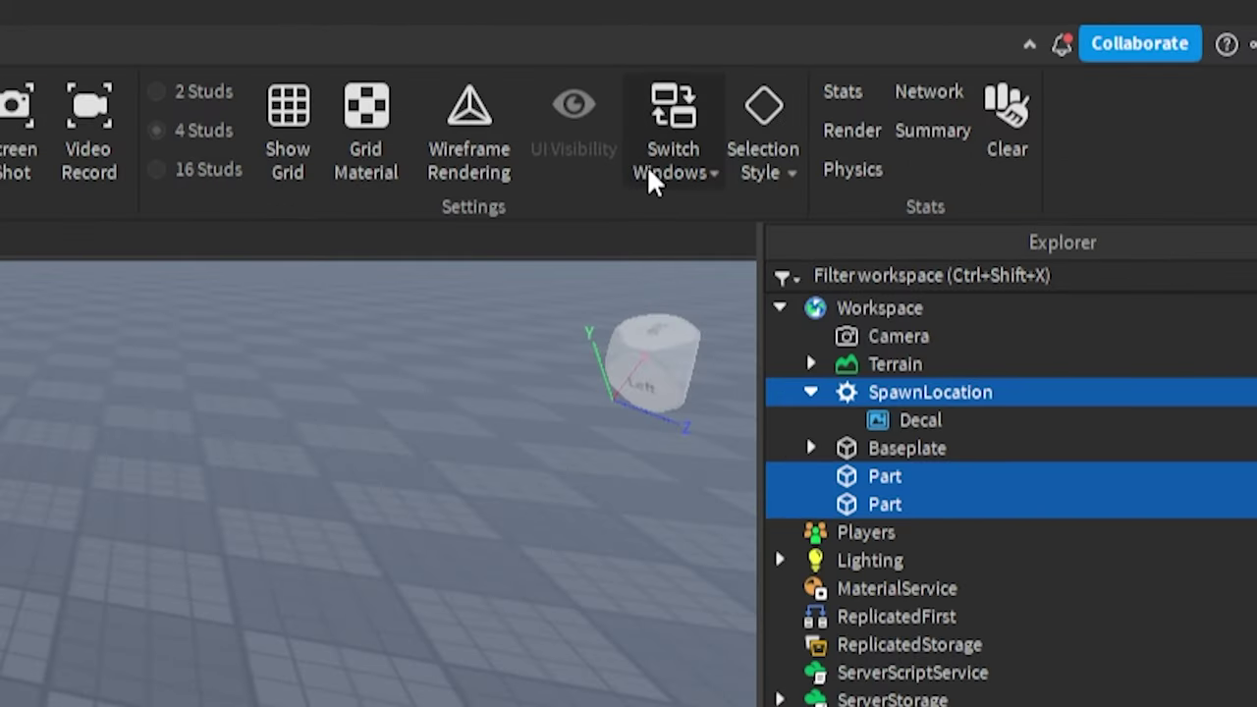
click(761, 169)
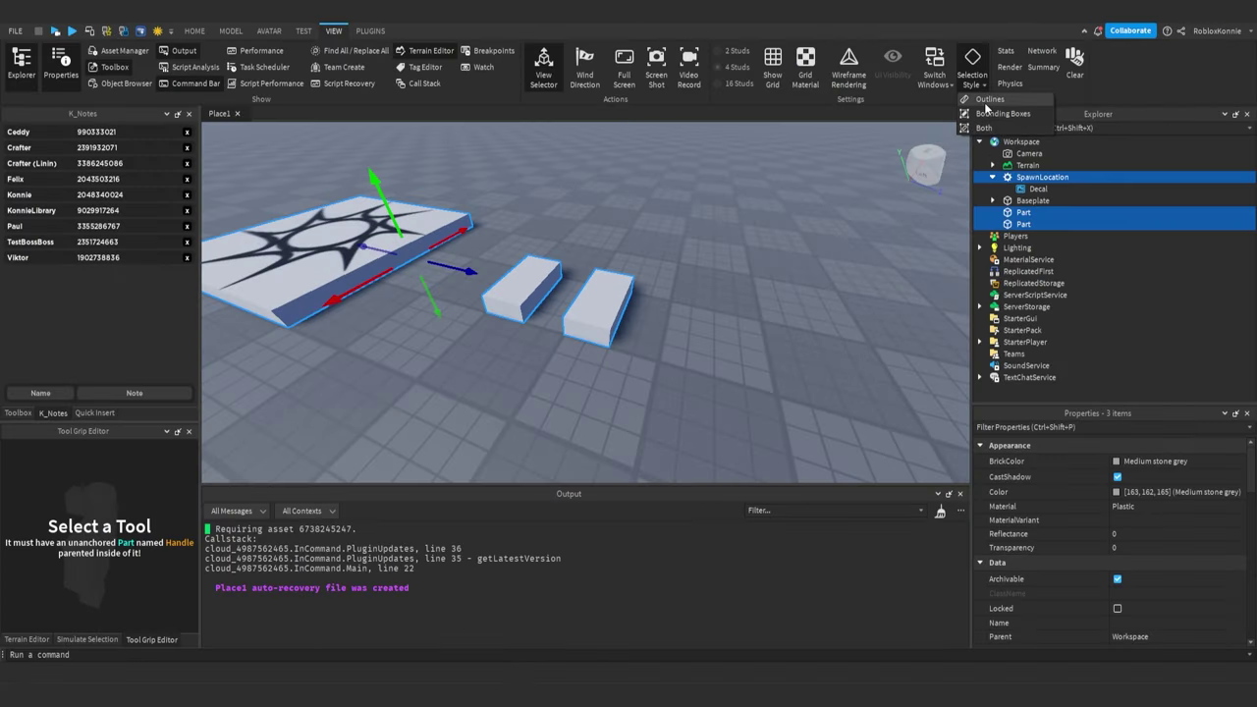
click(988, 112)
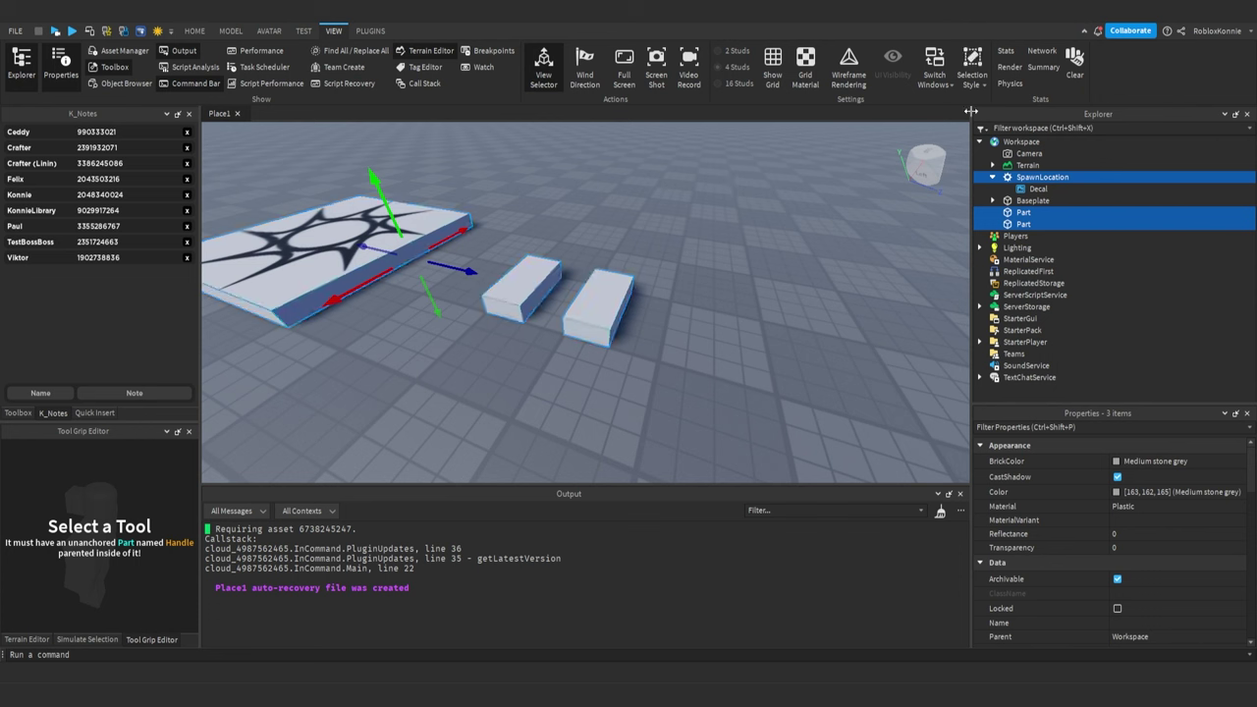
right_drag(757, 207, 757, 207)
right_drag(499, 200, 723, 202)
Set the selection style to Both and clear the current selection
click(969, 79)
click(976, 127)
click(647, 206)
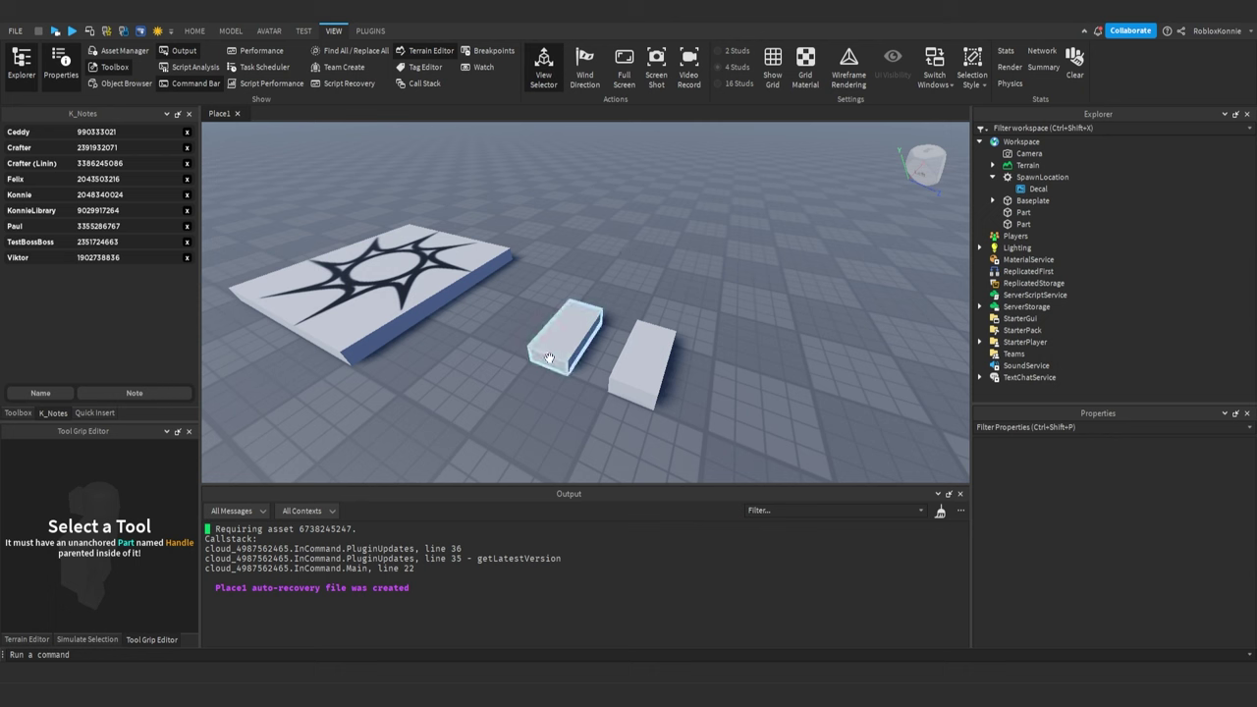
Select both block Parts, group them into a Model, and deselect the Model
click(640, 365)
shift+click(546, 358)
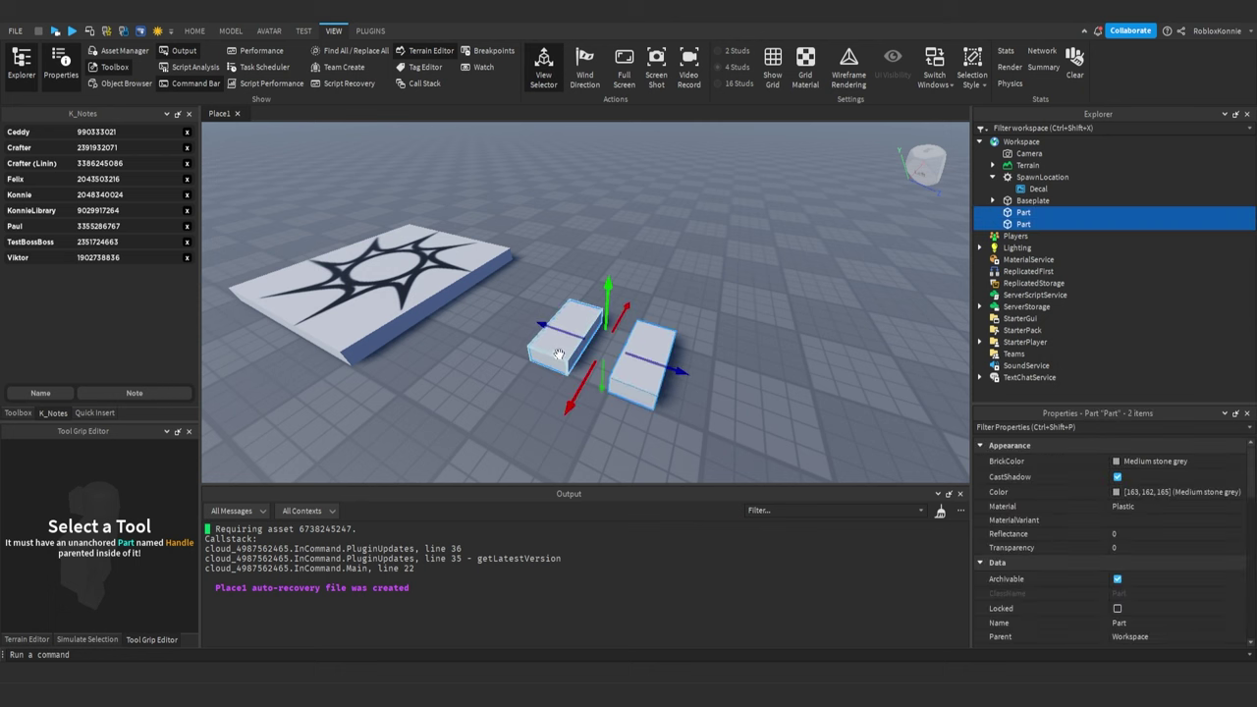
key(ctrl+g)
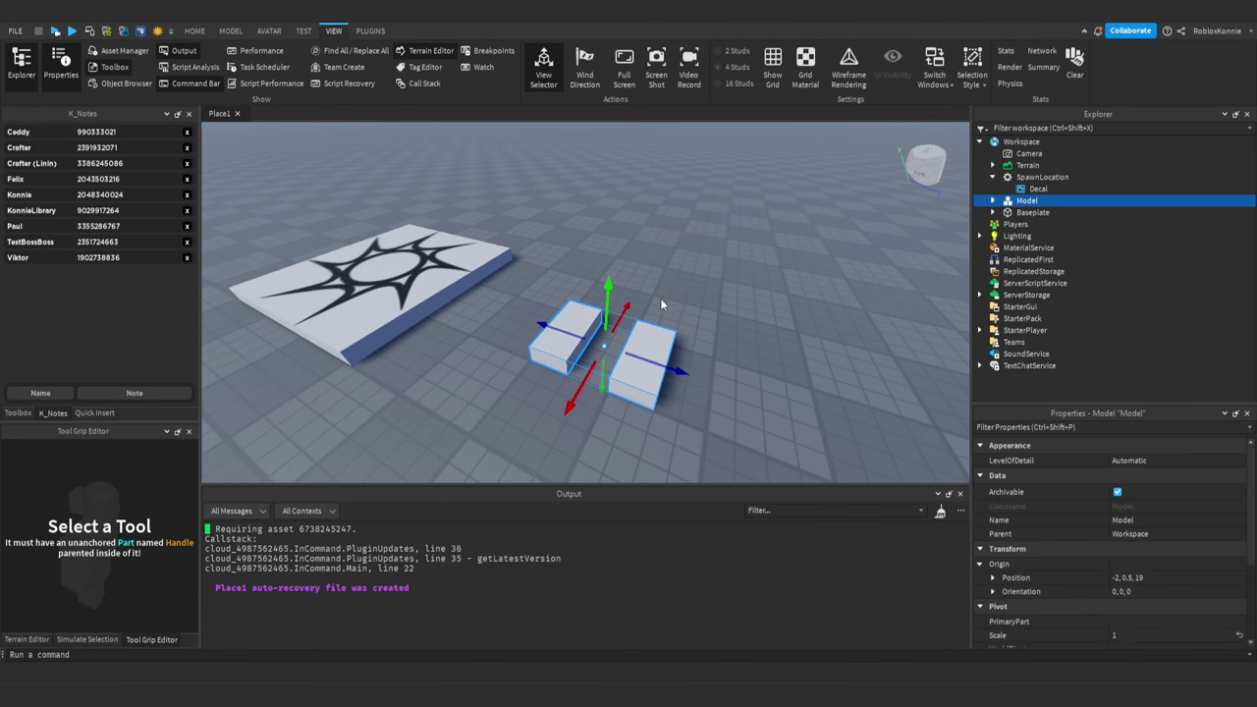
key(f)
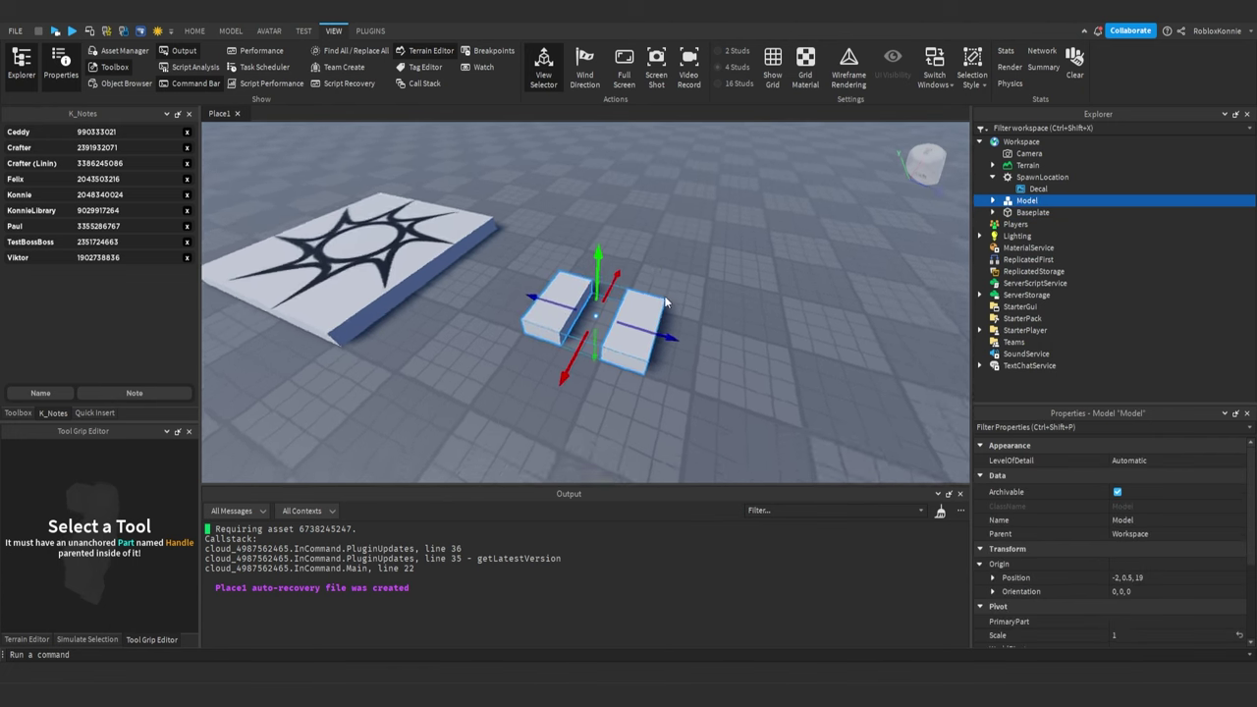
click(770, 240)
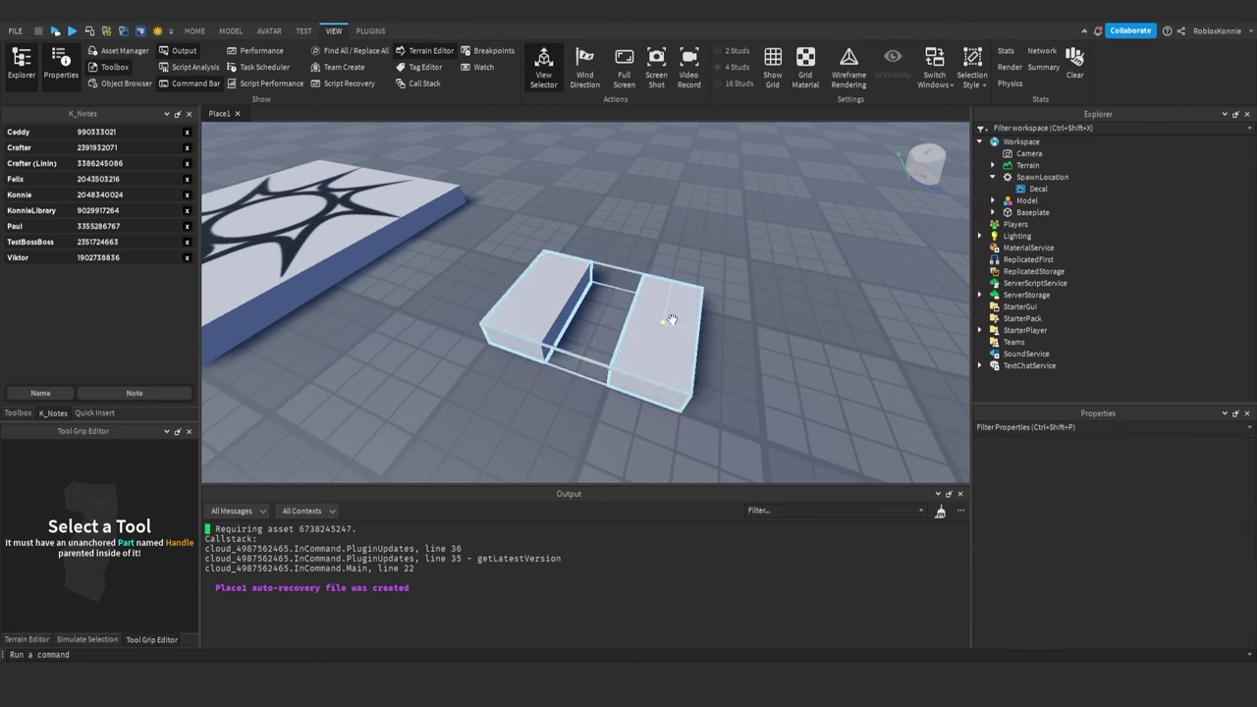
Select the grouped Model and try the Bounding Boxes selection style on it
click(665, 325)
right_drag(797, 335, 796, 331)
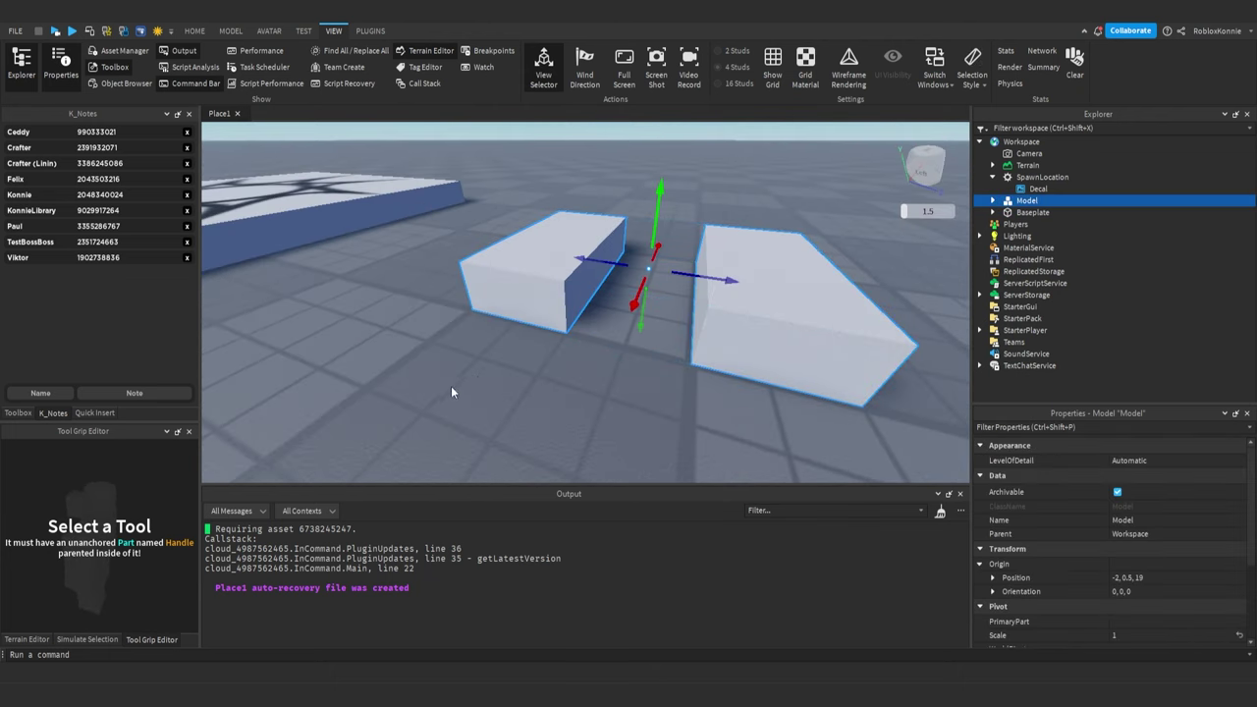
click(975, 78)
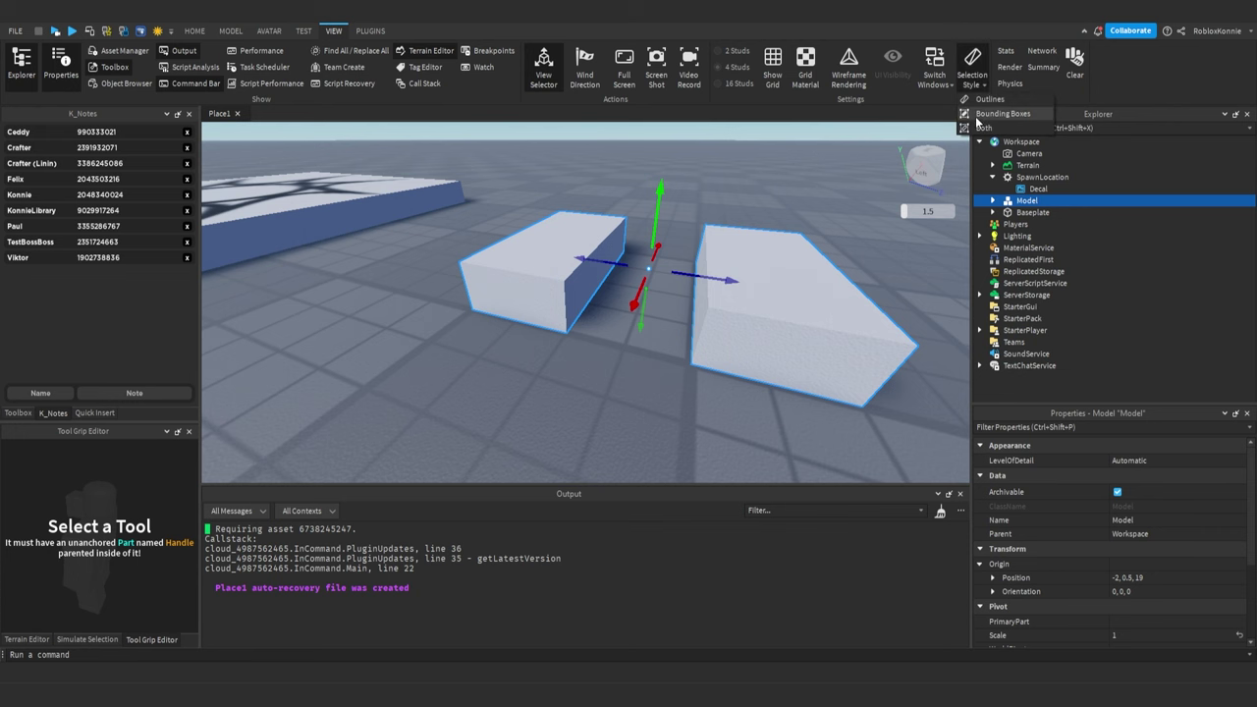
click(982, 115)
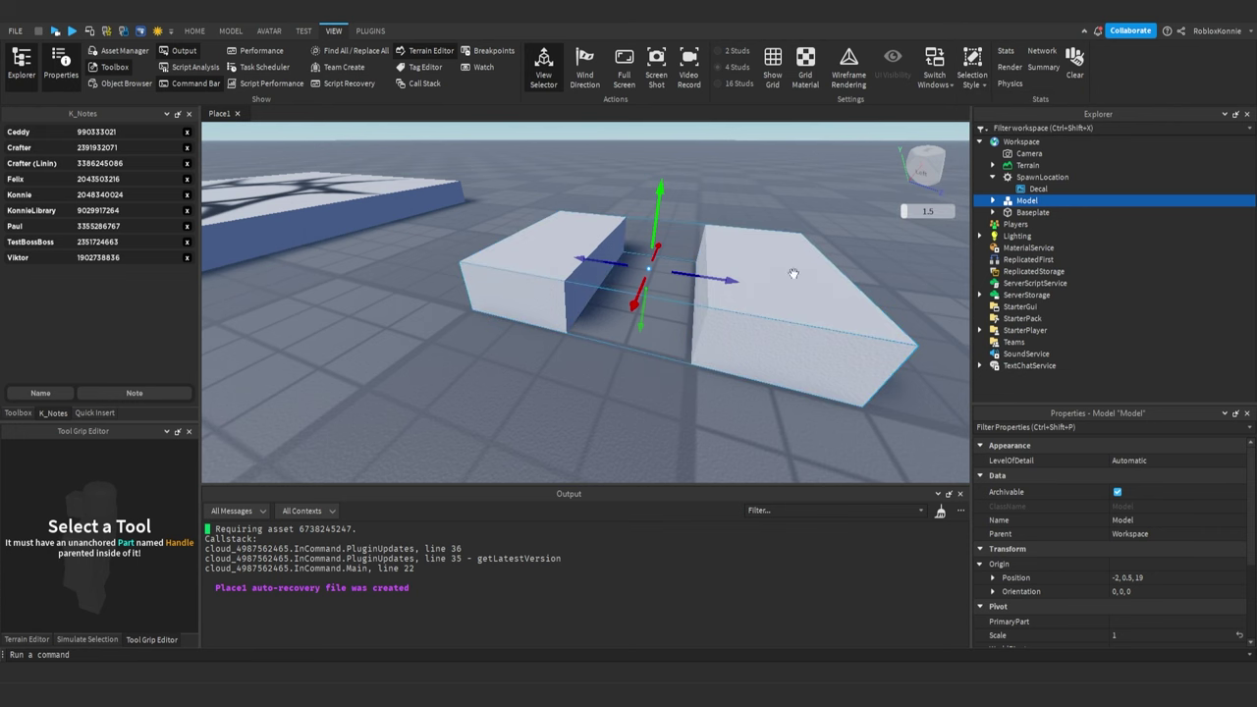
right_drag(432, 364, 438, 370)
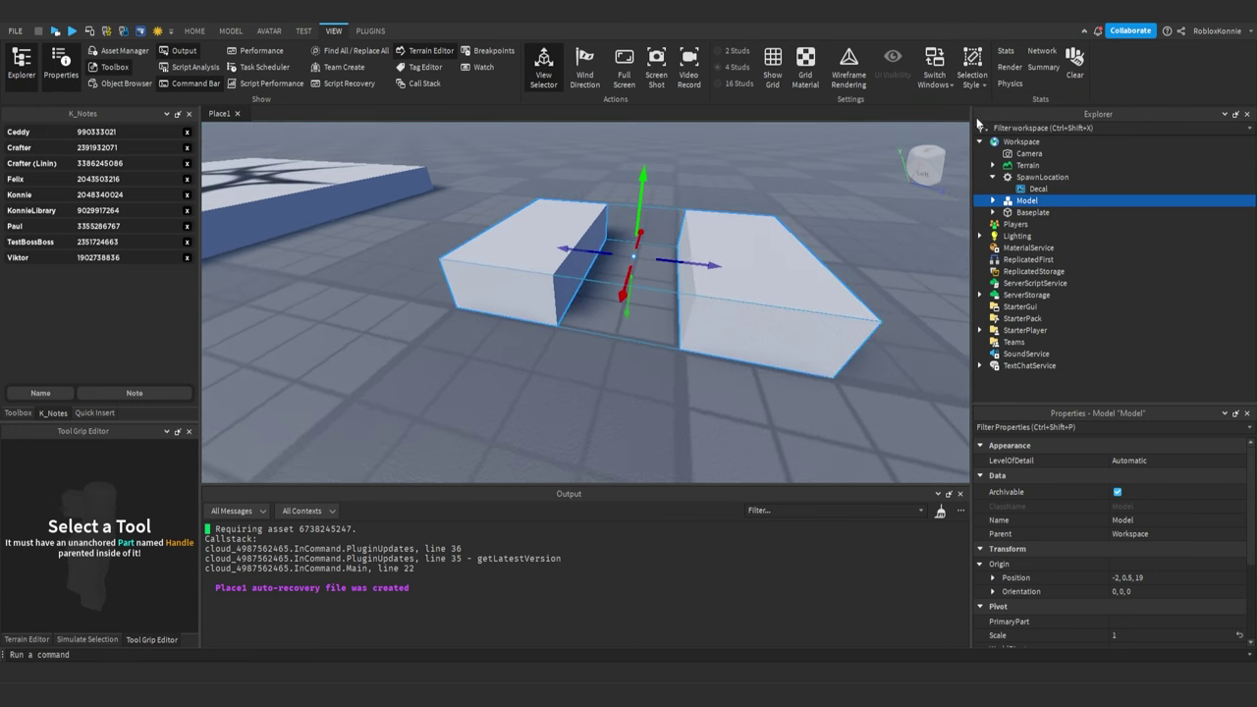
Set the selection style to Both, and deselect and reselect the Model to check its highlighting
click(974, 79)
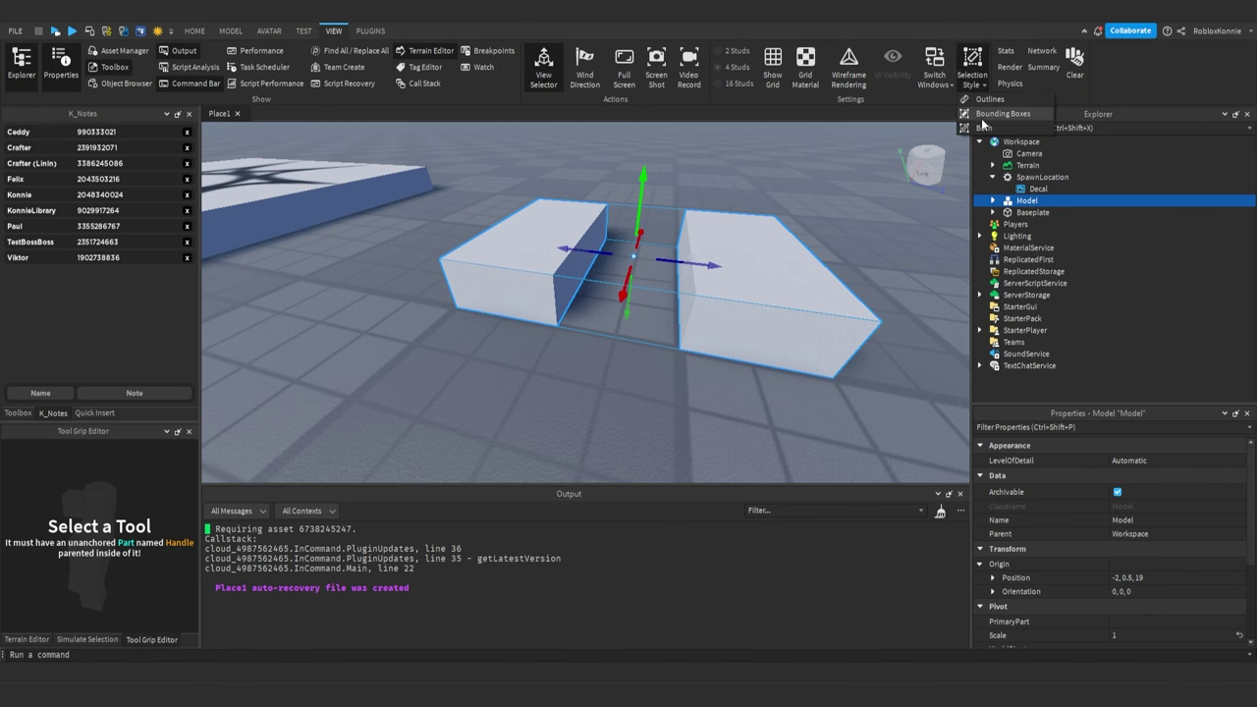
click(977, 127)
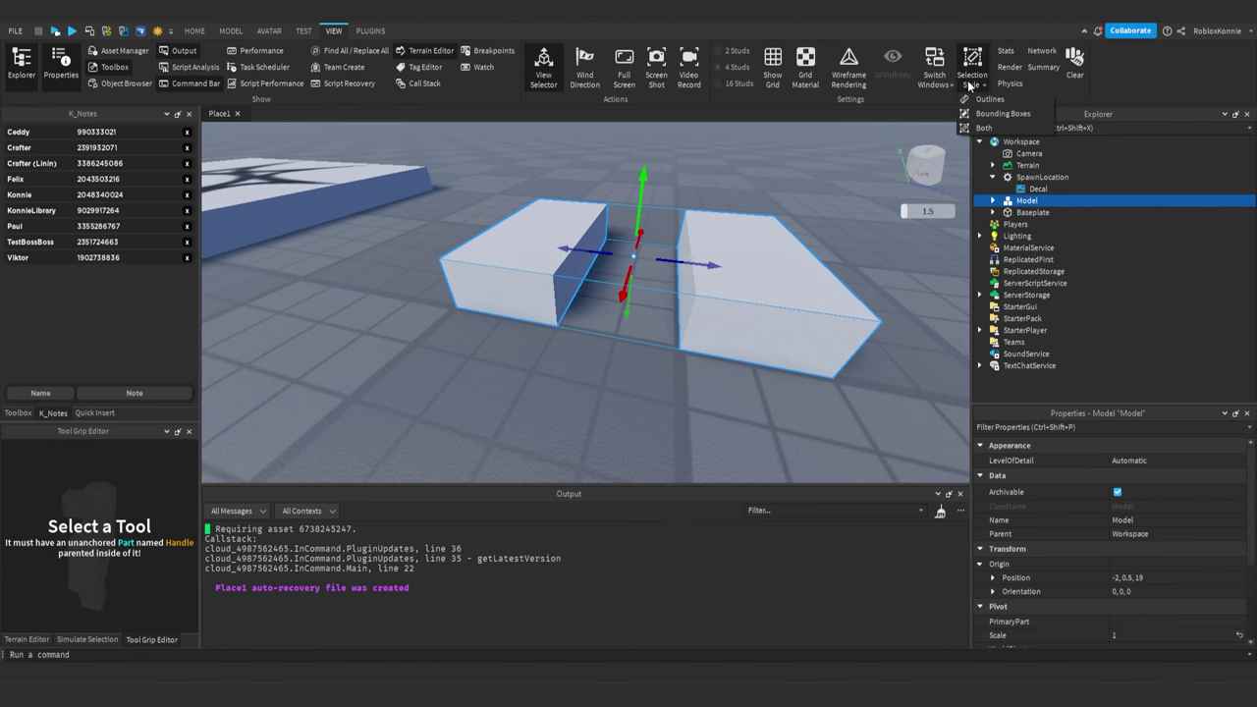
scroll(693, 176, down, 10)
click(676, 199)
scroll(692, 298, up, 3)
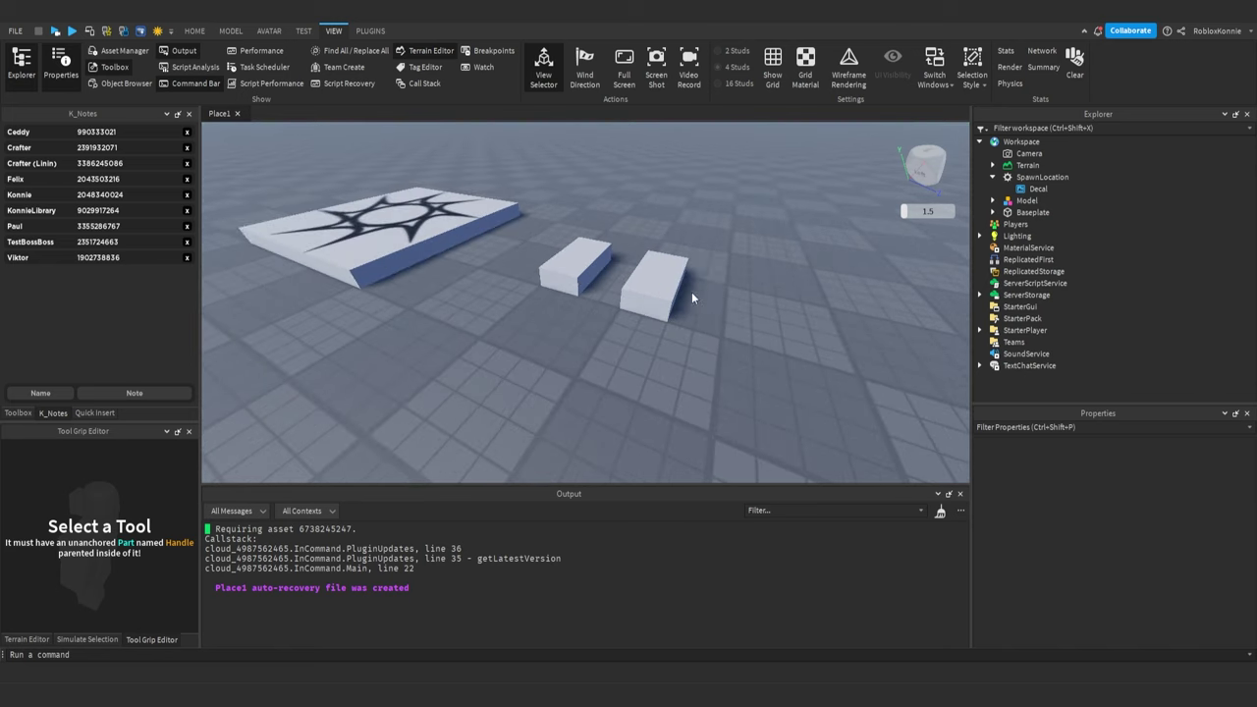
click(691, 271)
scroll(748, 243, up, 5)
scroll(659, 308, down, 5)
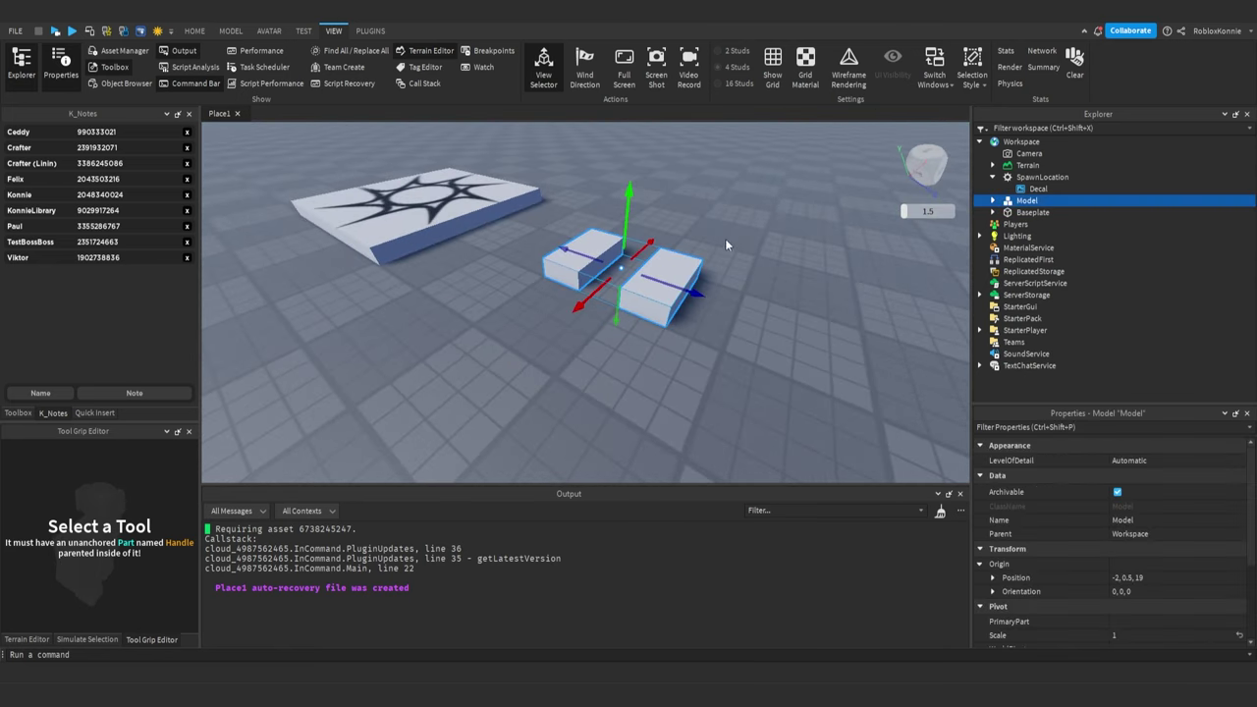
scroll(738, 227, up, 5)
scroll(736, 227, down, 5)
click(983, 83)
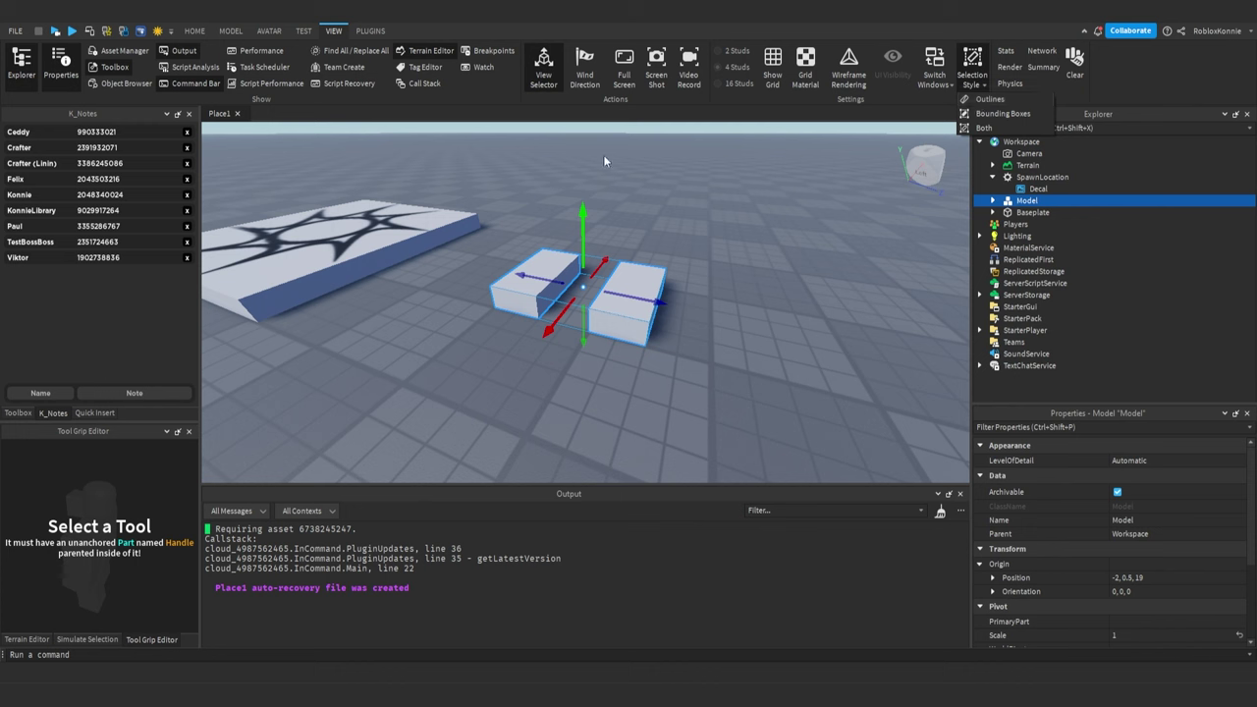
Try resizing the Model along the green axis with the Scale tool
click(228, 30)
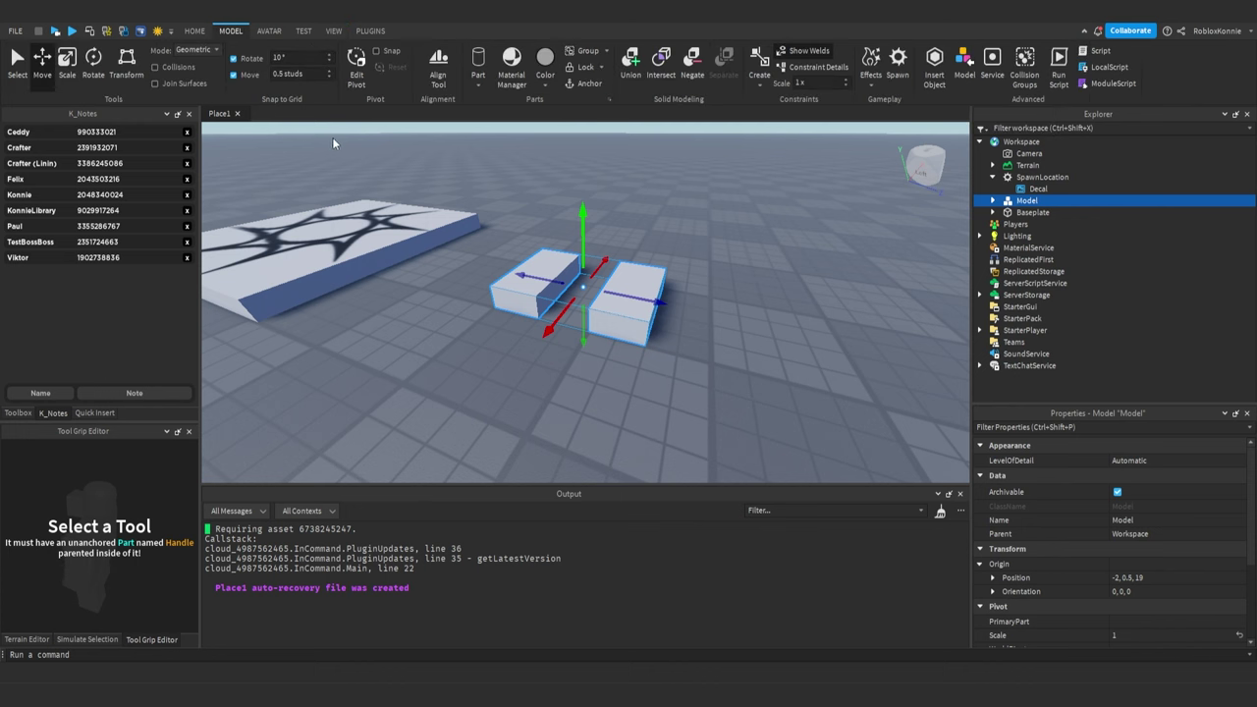
click(68, 65)
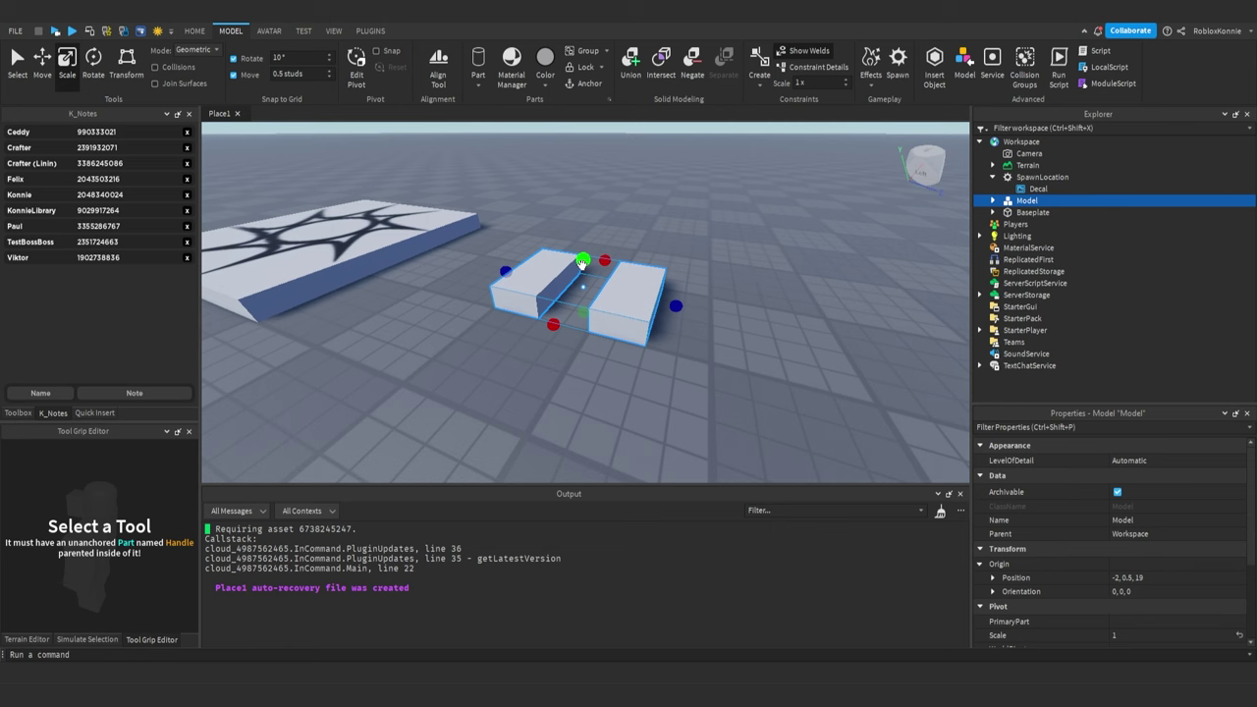
mouse_move(582, 261)
mouse_down()
mouse_move(583, 220)
mouse_move(575, 261)
mouse_move(572, 226)
mouse_move(569, 242)
mouse_move(577, 271)
mouse_up()
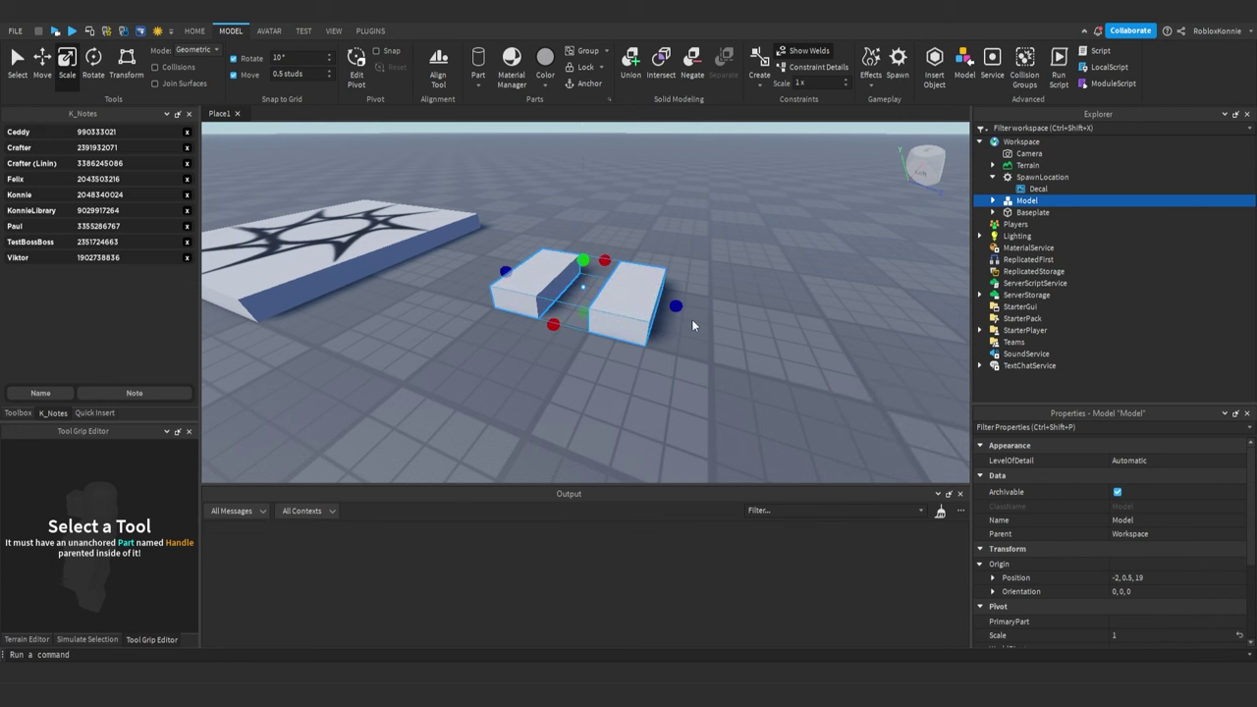
Ungroup the Model into its two Parts and deselect them
key(ctrl+u)
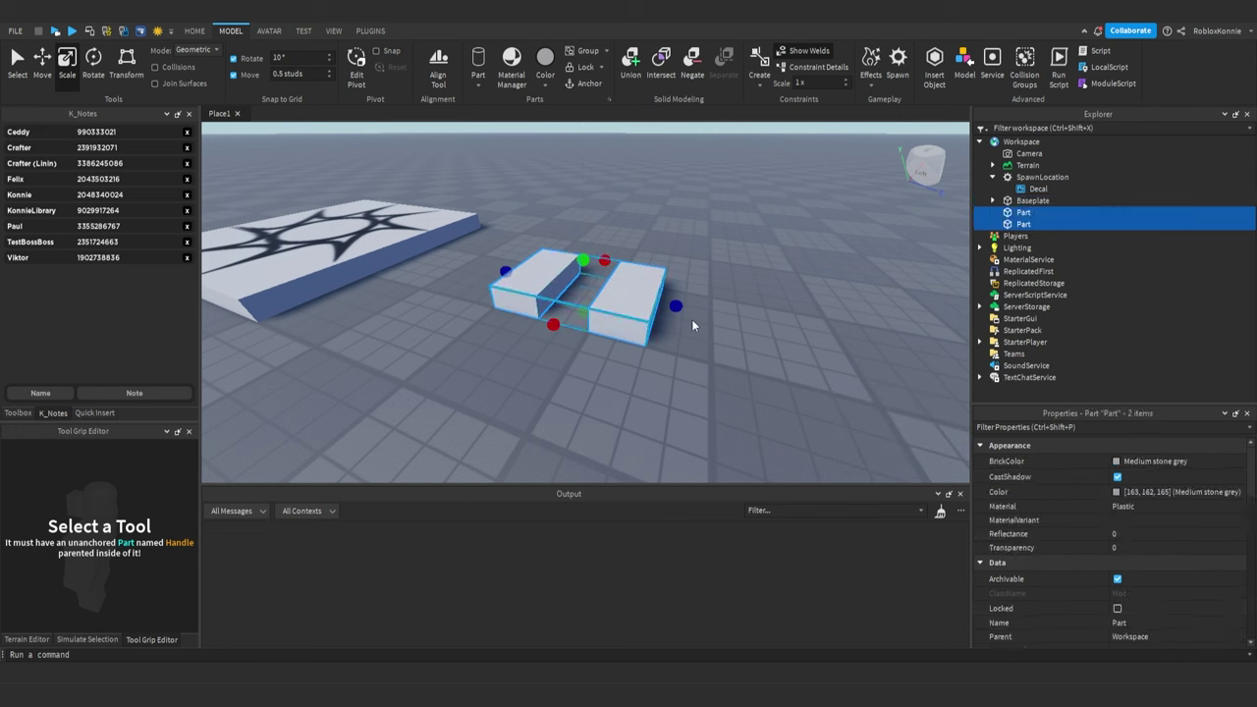
click(713, 309)
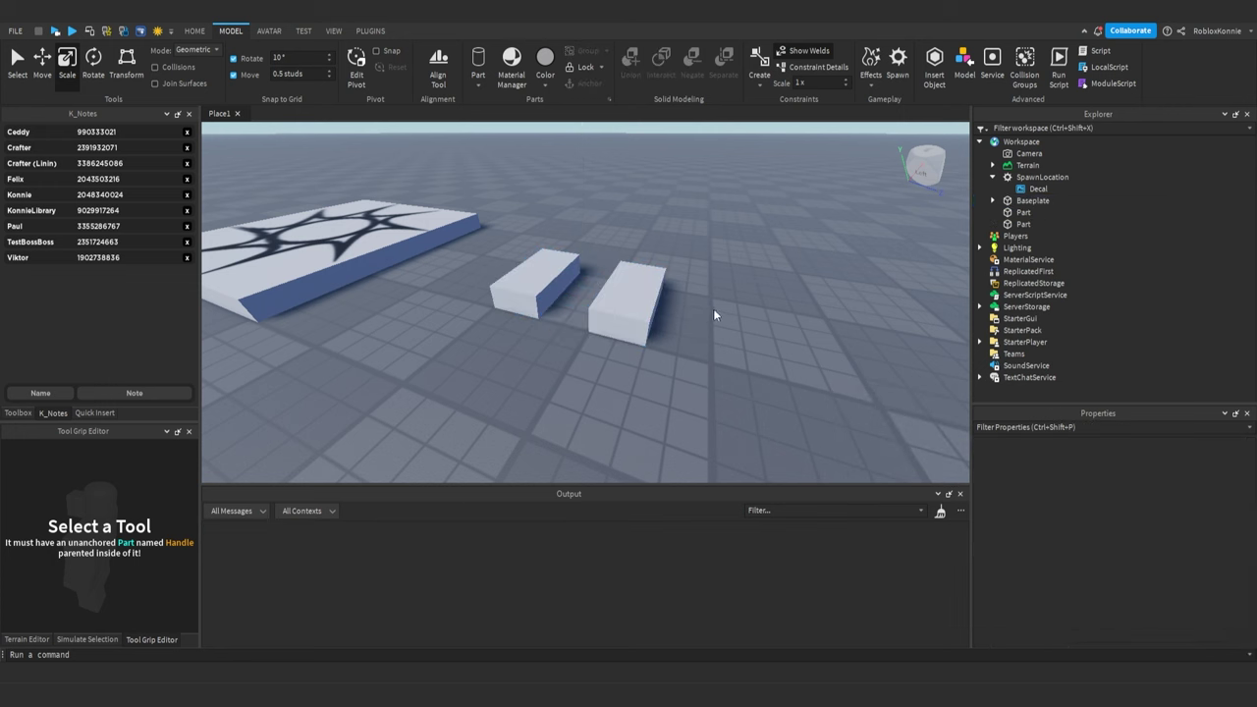
Resize the block Part farthest from the SpawnLocation along its green, blue and red axes, making the red-axis length about 4.5 studs
click(621, 306)
mouse_move(633, 270)
mouse_down()
mouse_move(642, 198)
mouse_move(628, 258)
mouse_move(638, 267)
mouse_up()
mouse_move(674, 310)
mouse_down()
mouse_move(783, 327)
mouse_move(668, 314)
mouse_move(675, 308)
mouse_up()
drag(608, 340, 611, 352)
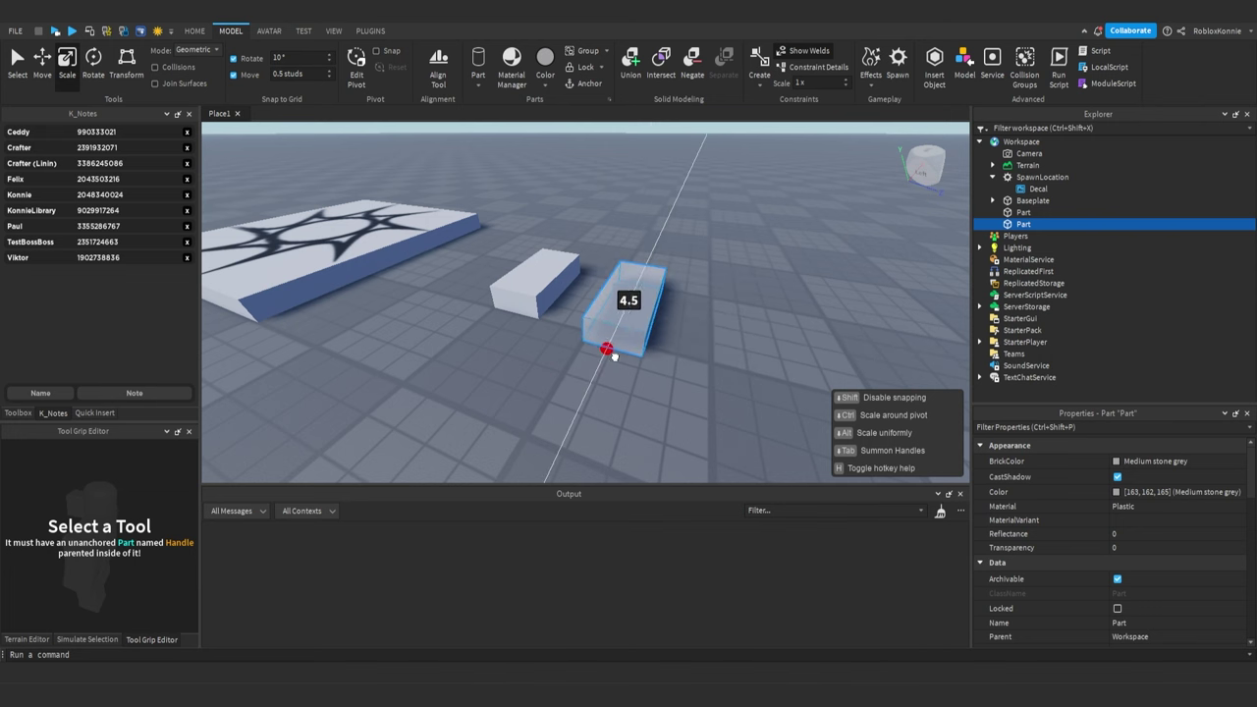
right_drag(611, 351, 611, 345)
Try enlarging the selected Part around its pivot with the Scale tool, and undo the enlargement
drag(621, 301, 728, 265)
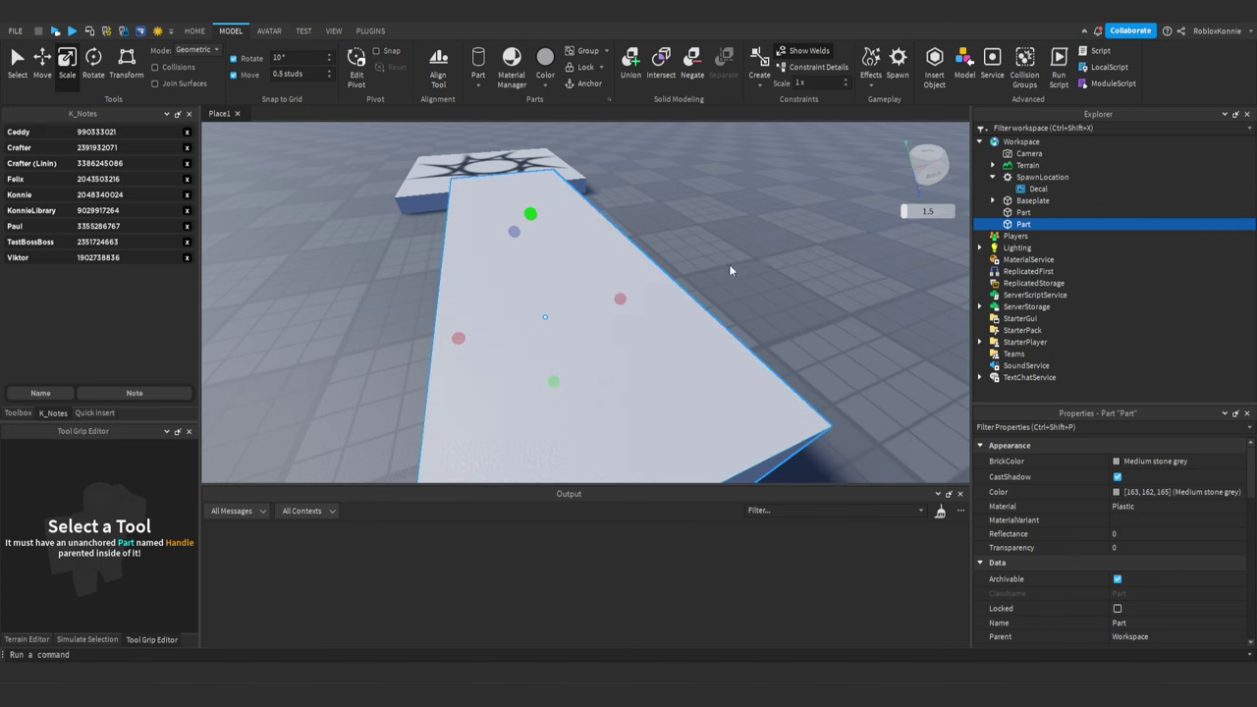
key(ctrl+z)
mouse_move(620, 301)
mouse_down()
mouse_move(681, 275)
mouse_move(599, 292)
mouse_move(683, 275)
mouse_move(637, 293)
mouse_move(673, 285)
mouse_move(663, 294)
mouse_move(703, 273)
mouse_move(620, 295)
mouse_up()
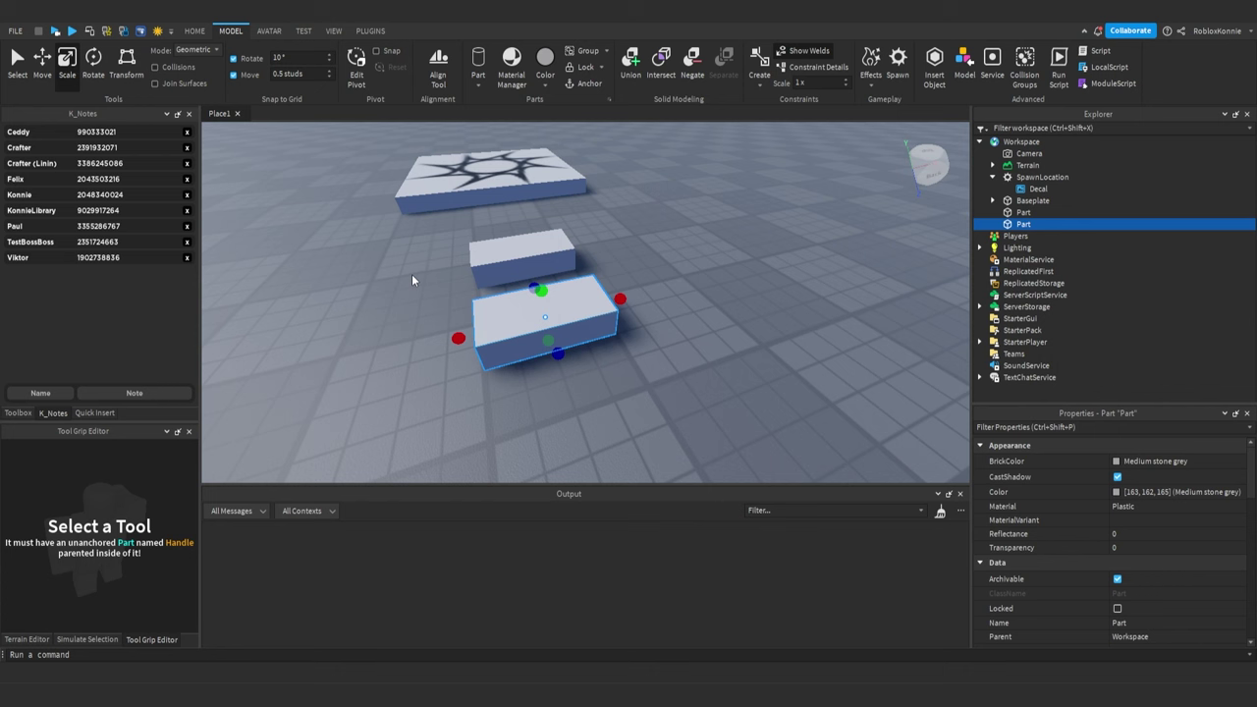
Try rotating the selected Part with the Rotate tool, including around its green axis, and undo the rotation
key(ctrl+4)
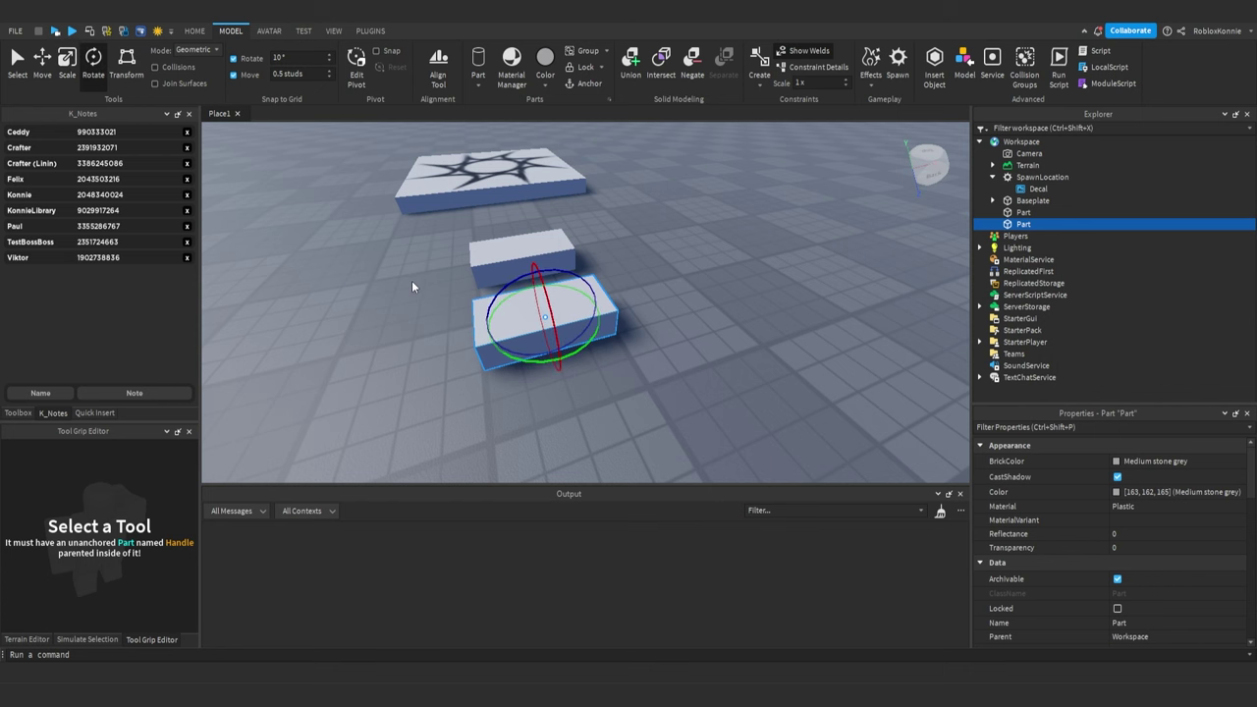
right_drag(509, 379, 560, 374)
right_drag(695, 360, 696, 360)
scroll(557, 314, up, 2)
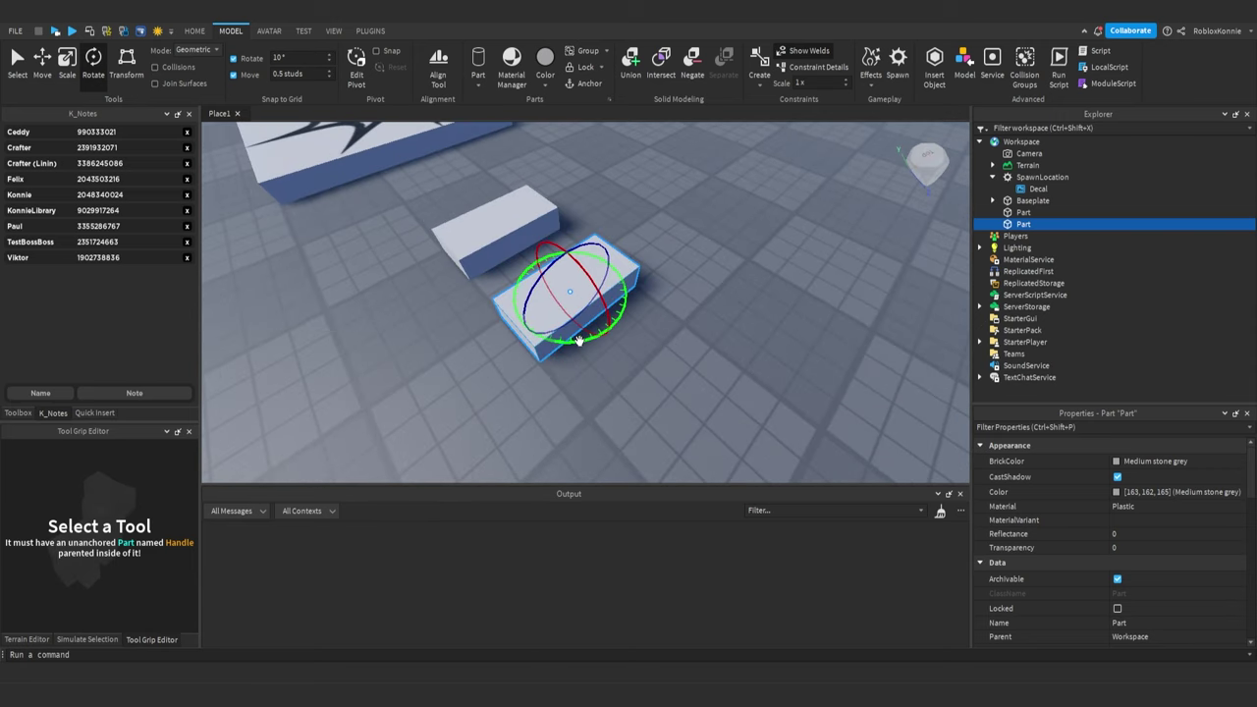
right_drag(618, 378, 620, 379)
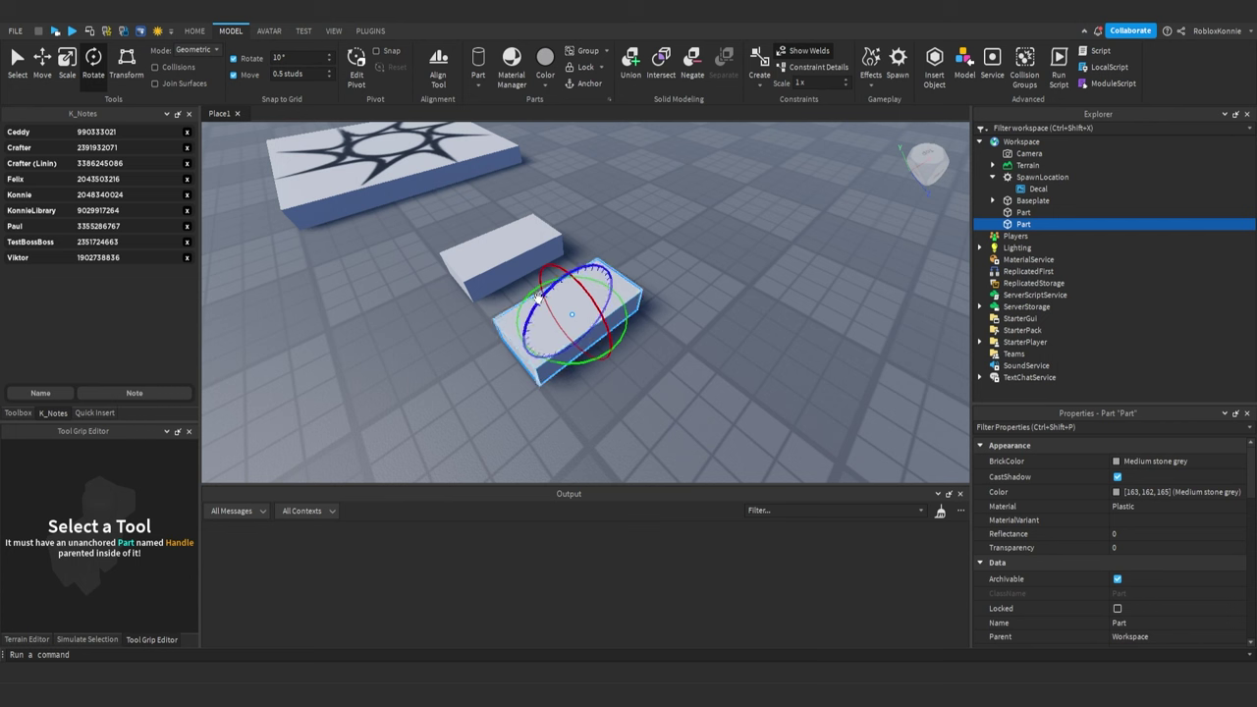
drag(567, 364, 546, 330)
right_drag(571, 367, 569, 355)
key(ctrl+z)
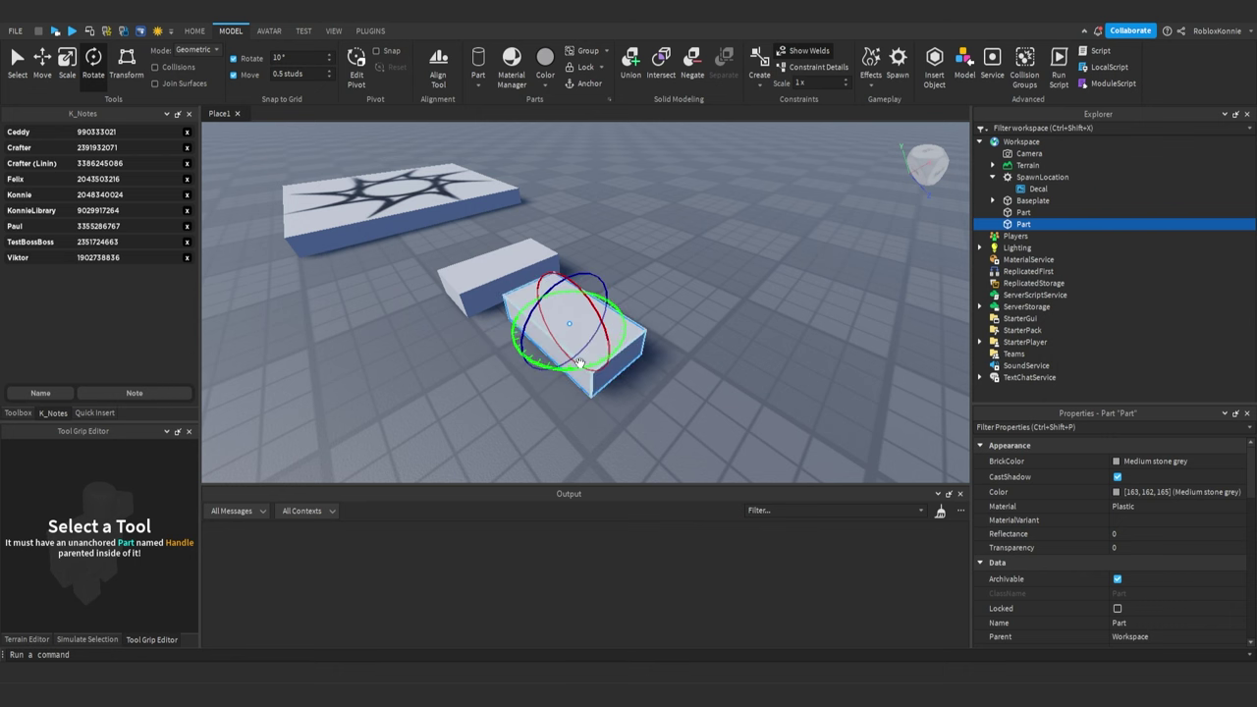
right_drag(644, 285, 644, 285)
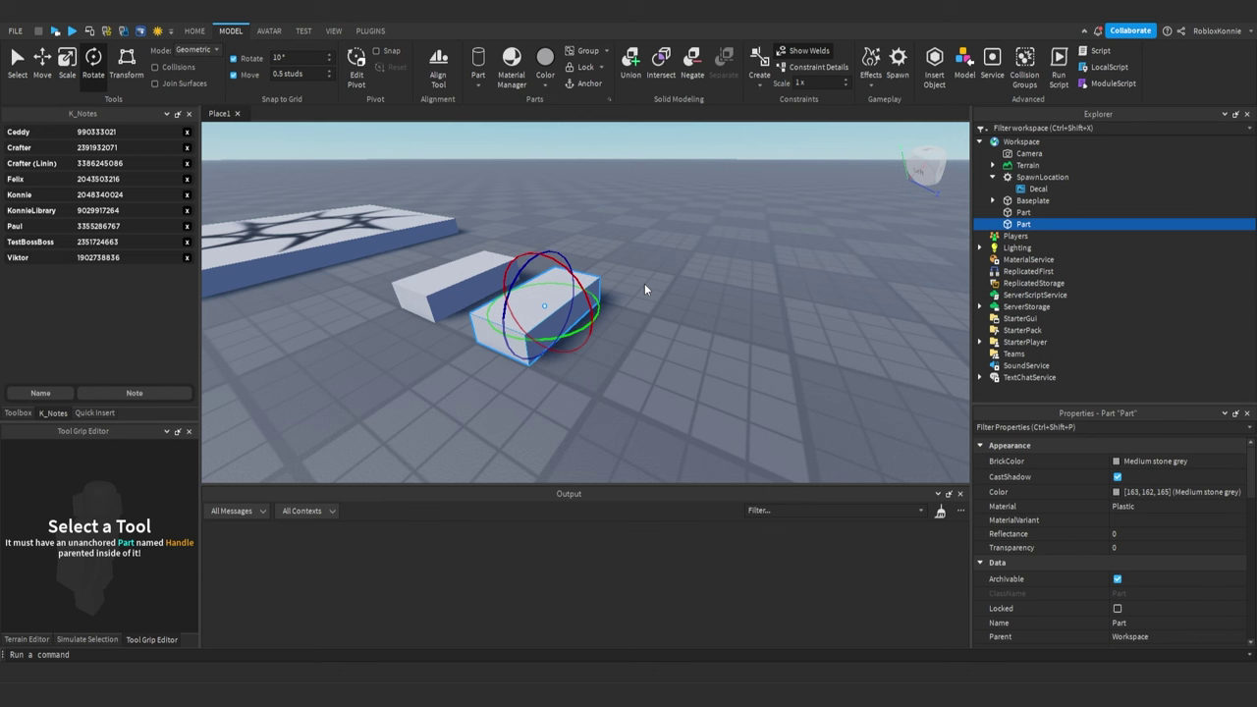
Tilt the selected Part three times with the Tilt command
key(ctrl+t)
key(ctrl+t)
key(ctrl+t)
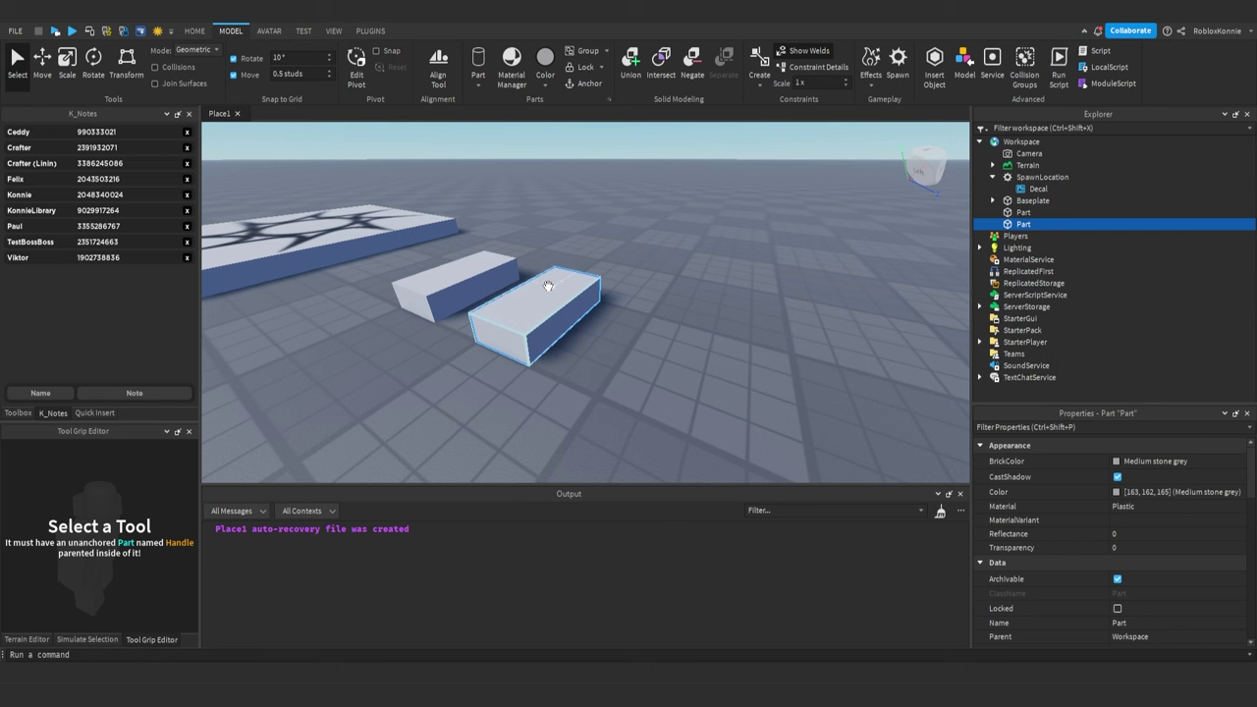
Rotate the selected Part four times around its vertical axis in 90-degree turns
key(ctrl+r)
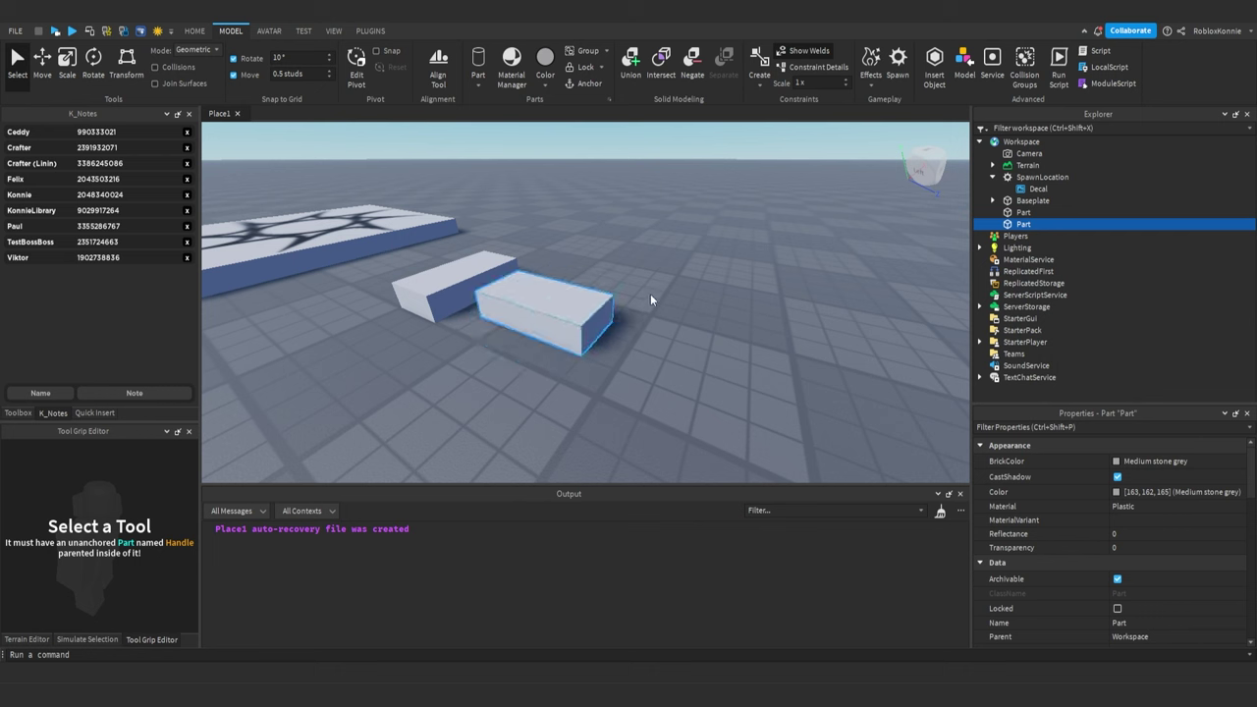
key(ctrl+r)
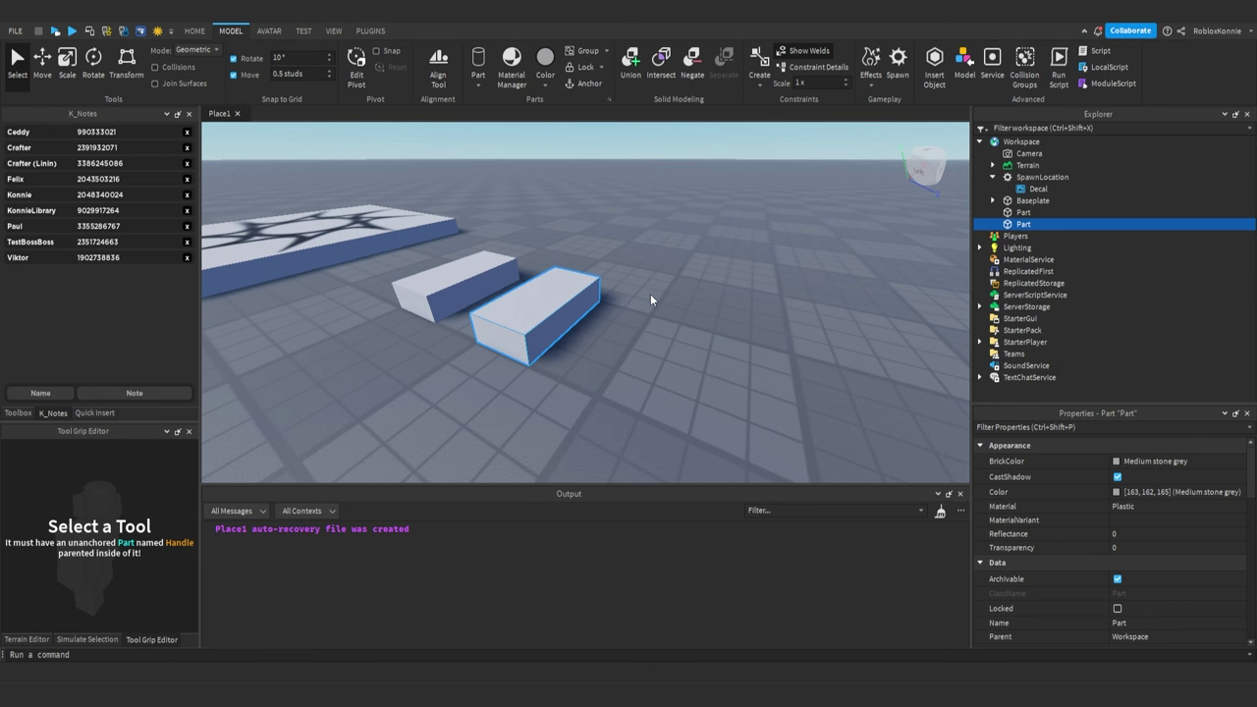
key(ctrl+r)
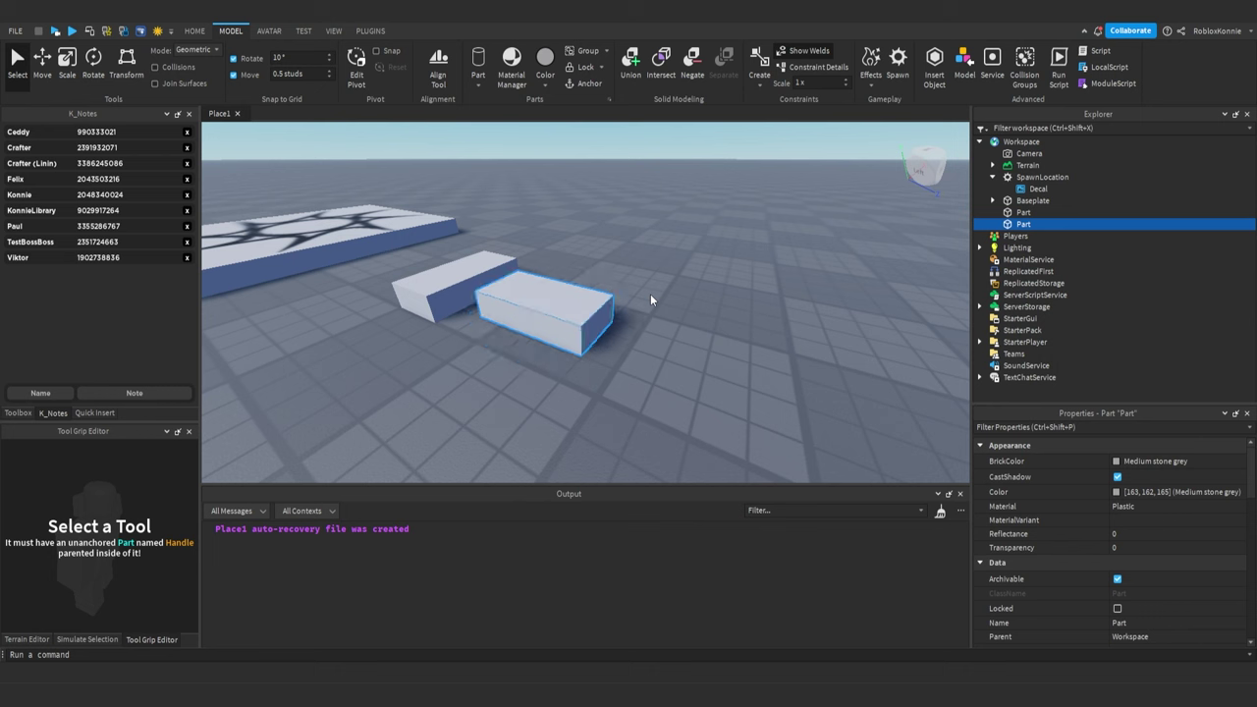
key(ctrl+r)
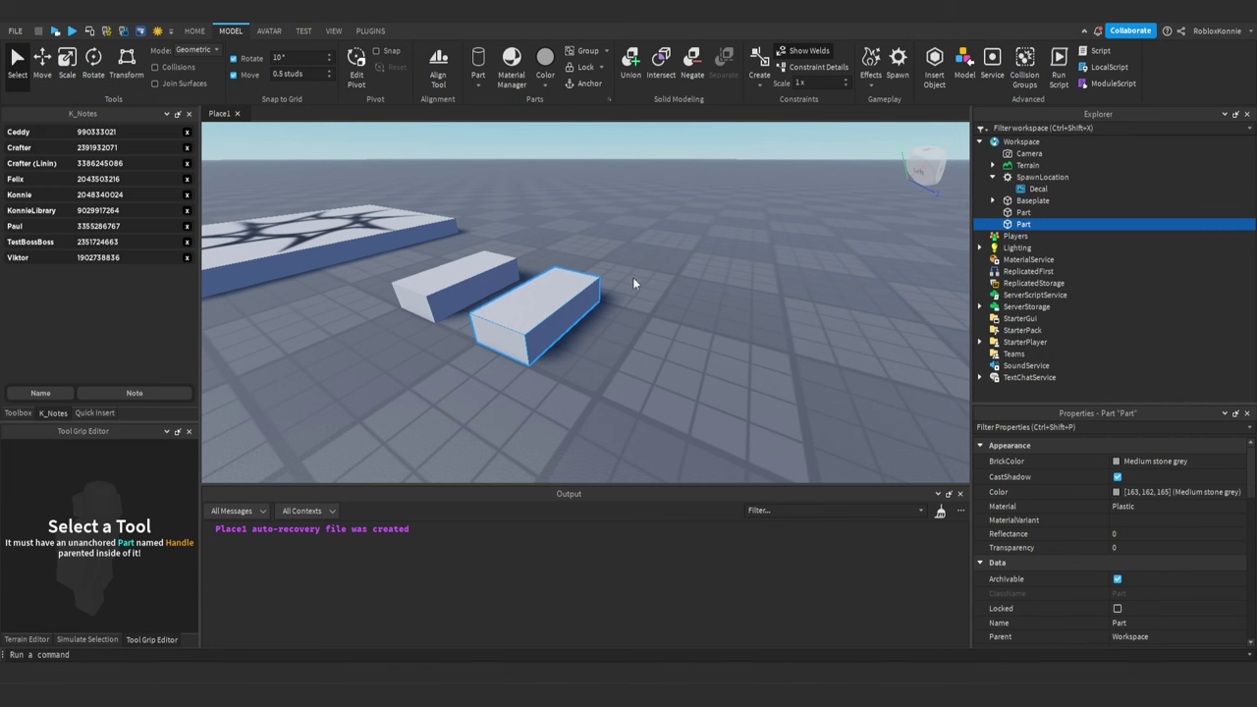
Try moving, resizing and lifting the Part farther from the spawn pad with the Transform tool
click(334, 30)
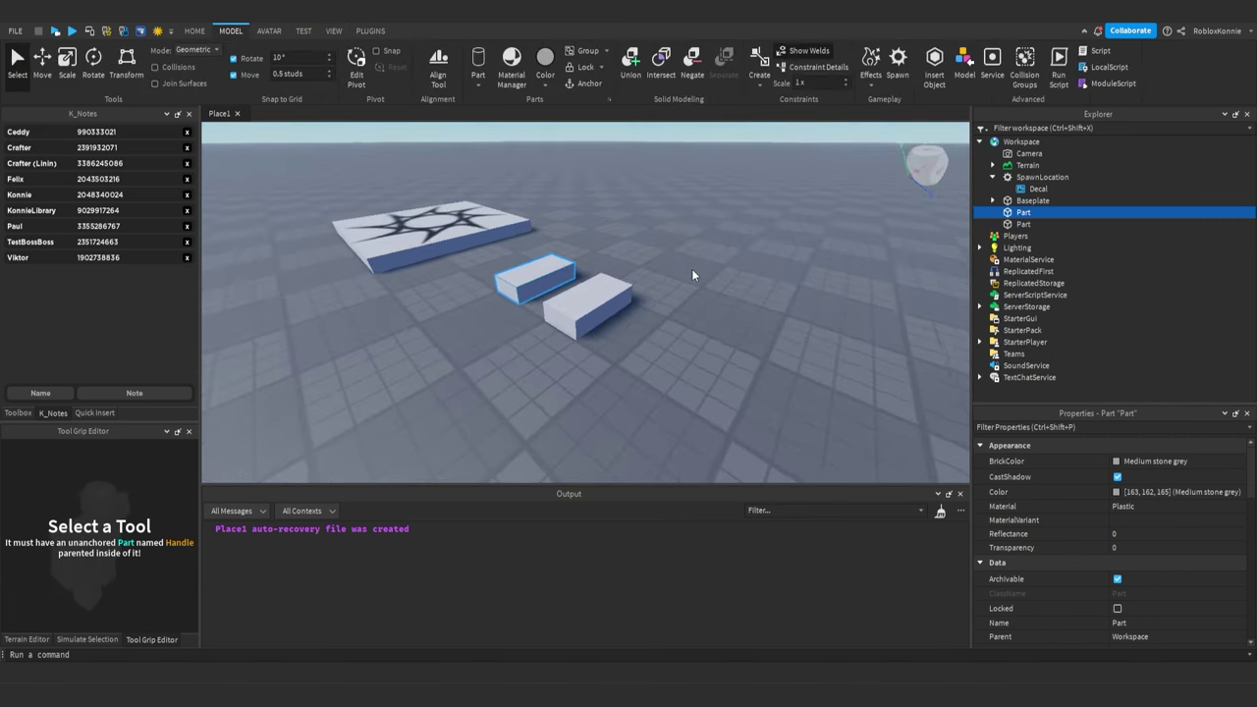
key(w)
right_drag(691, 268, 691, 268)
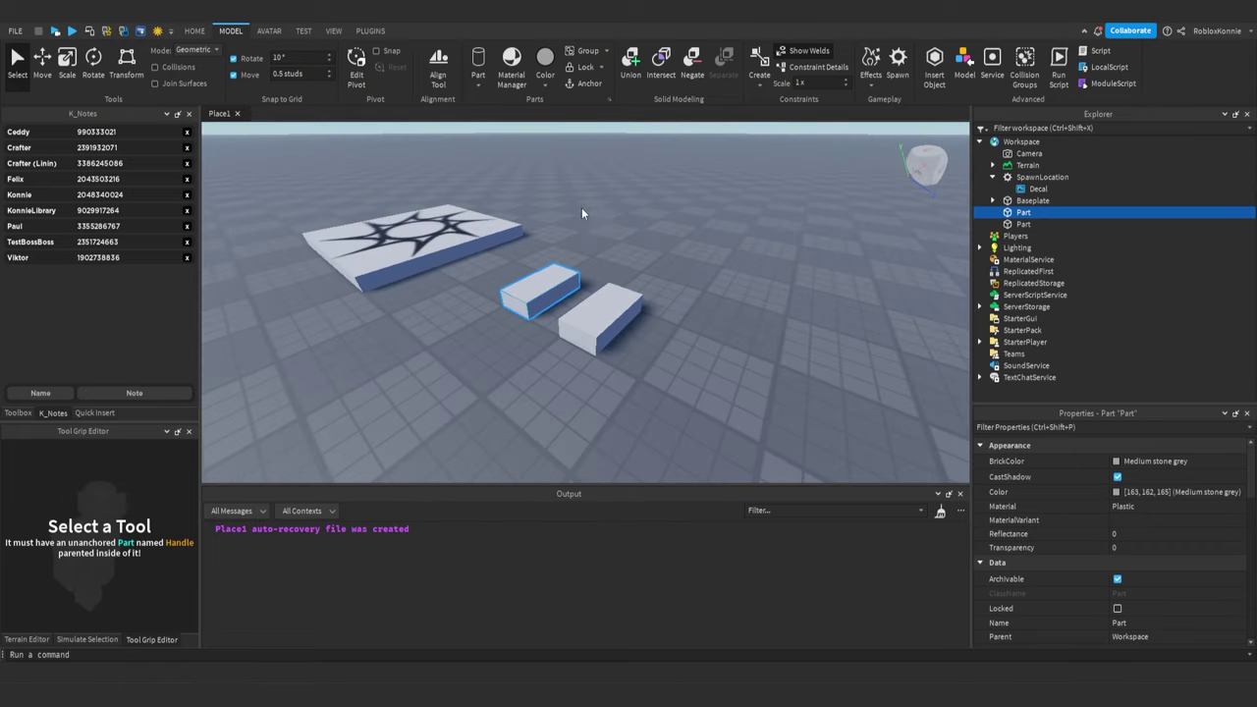
click(604, 304)
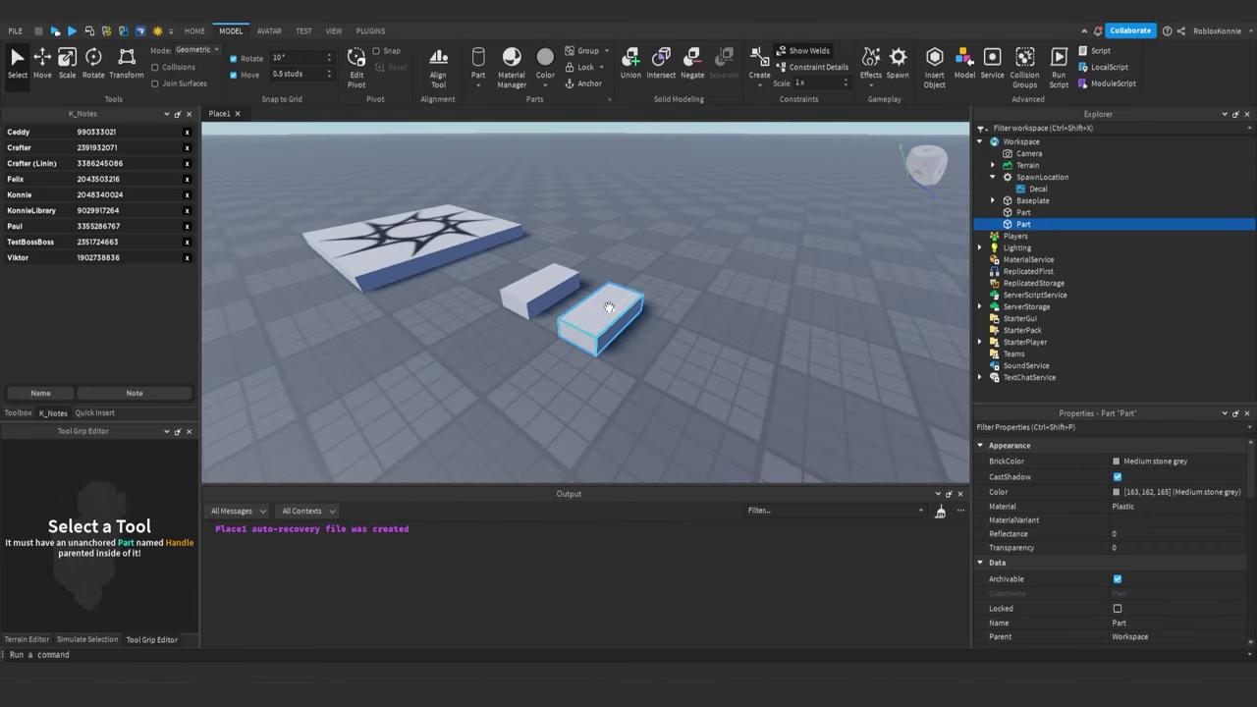
key(ctrl+5)
right_drag(599, 304, 663, 317)
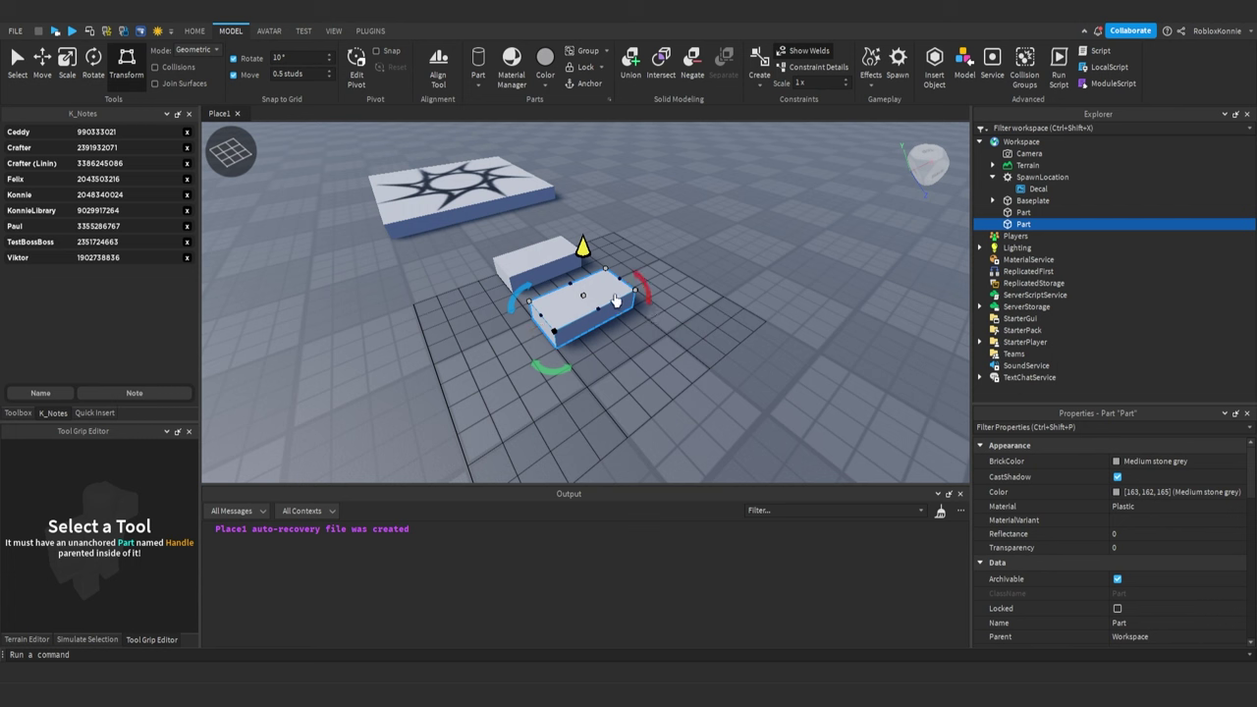
drag(615, 302, 647, 293)
drag(555, 335, 564, 371)
drag(543, 317, 582, 284)
mouse_move(579, 244)
mouse_down()
mouse_move(579, 256)
mouse_move(574, 221)
mouse_up()
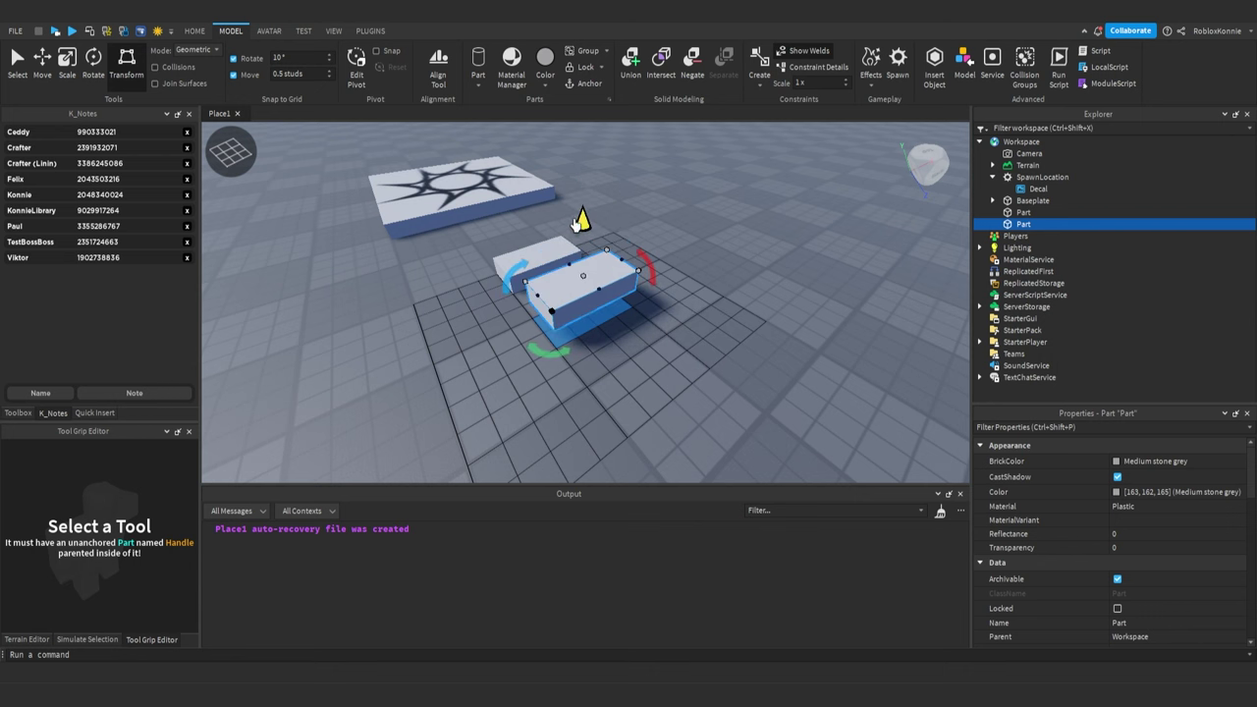
Try widening and lengthening the same Part with the Transform handles, undo the stretch, and return to the Select tool
drag(597, 288, 601, 306)
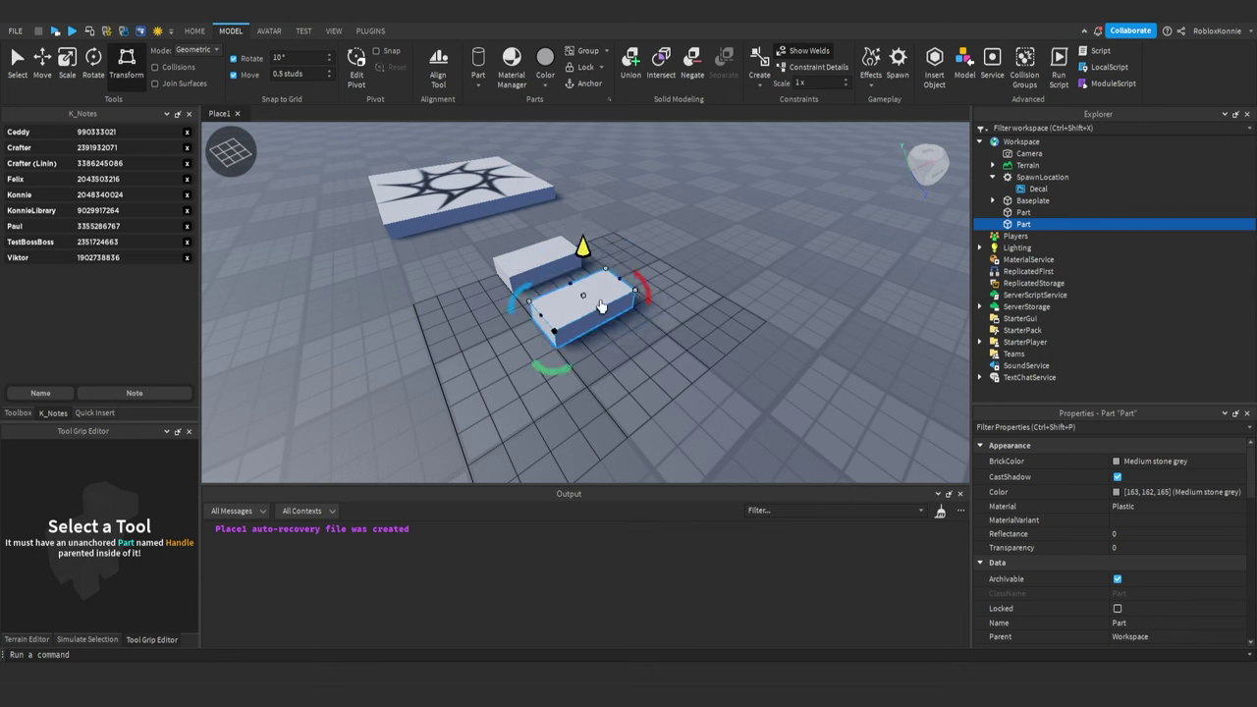
mouse_move(554, 333)
mouse_down()
mouse_move(588, 374)
mouse_move(545, 342)
mouse_move(447, 387)
mouse_move(556, 342)
mouse_up()
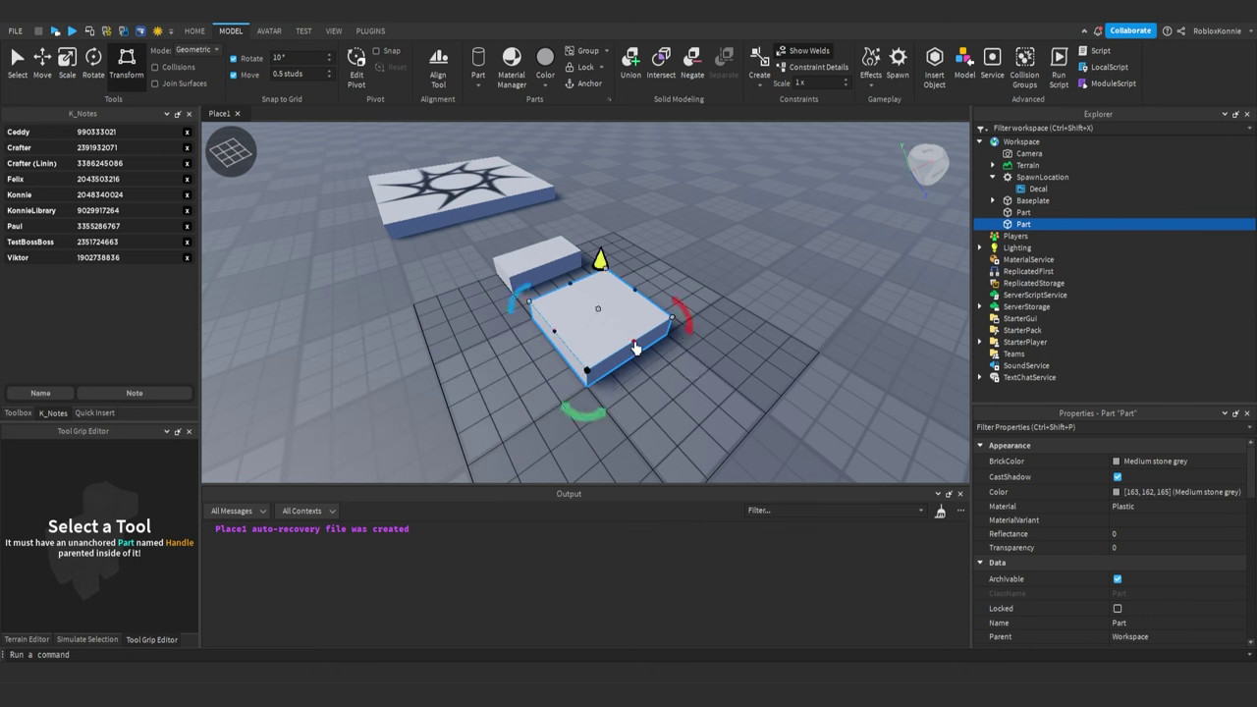
drag(635, 348, 540, 339)
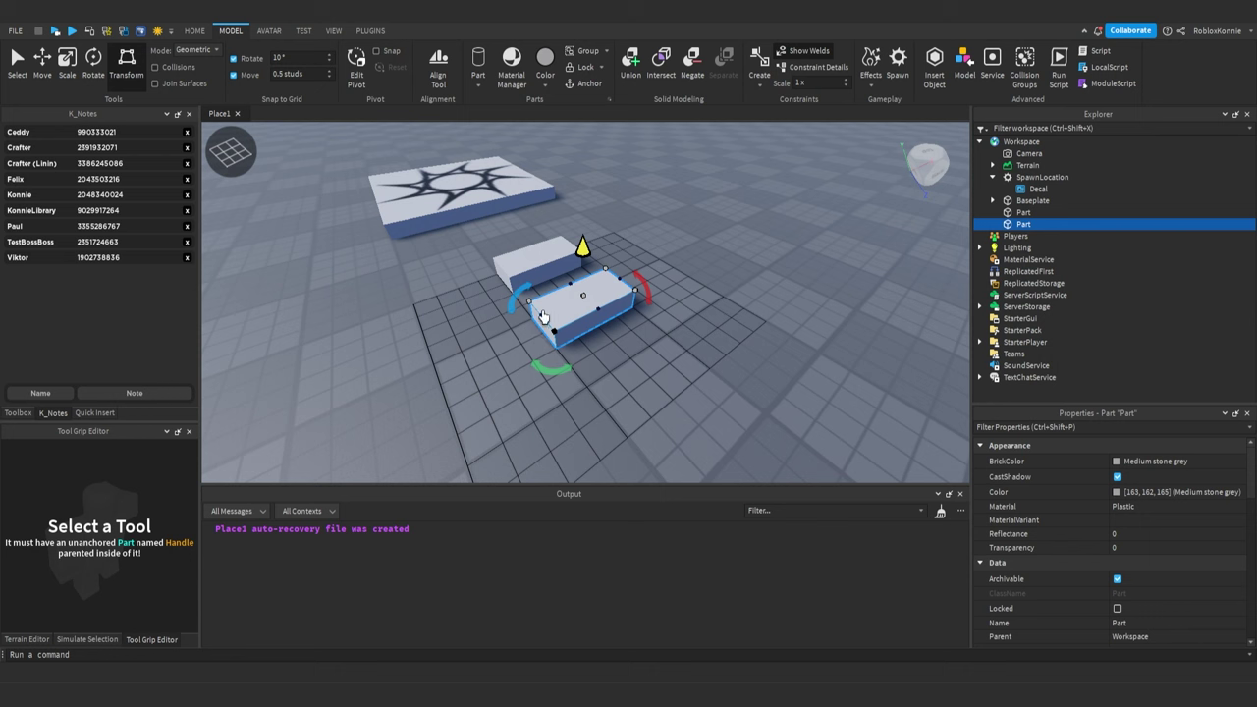
drag(554, 336, 490, 347)
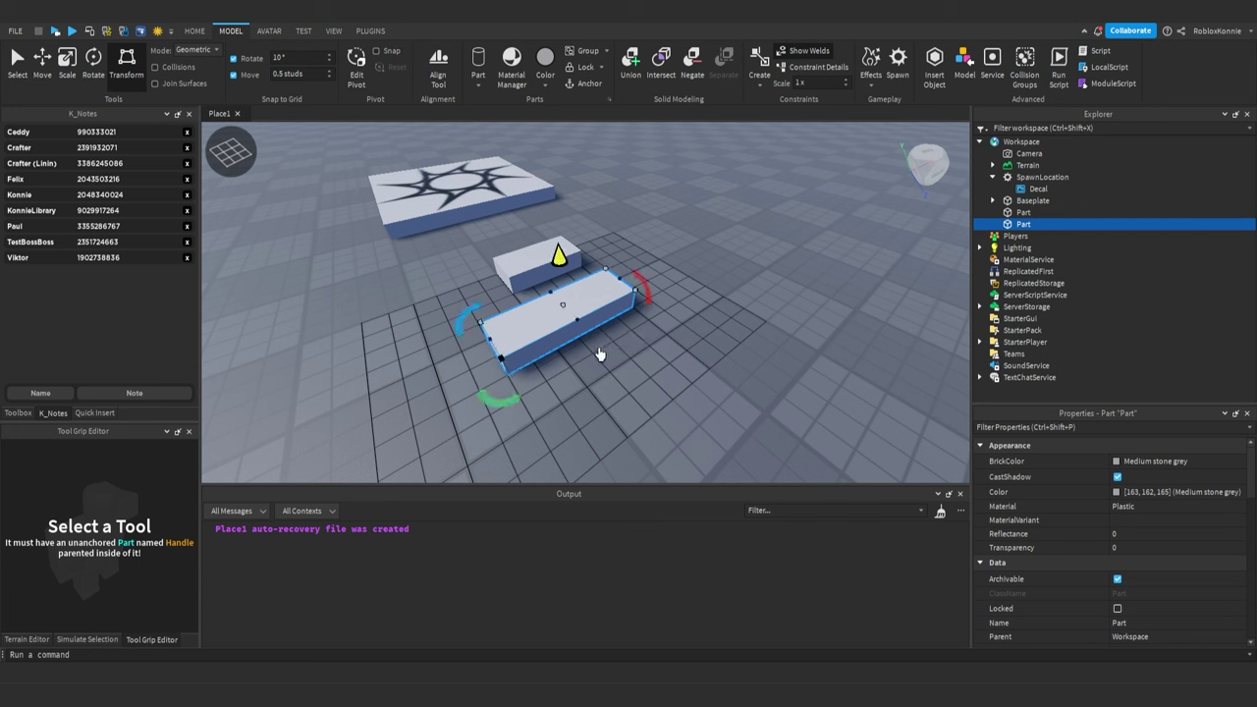
key(ctrl+z)
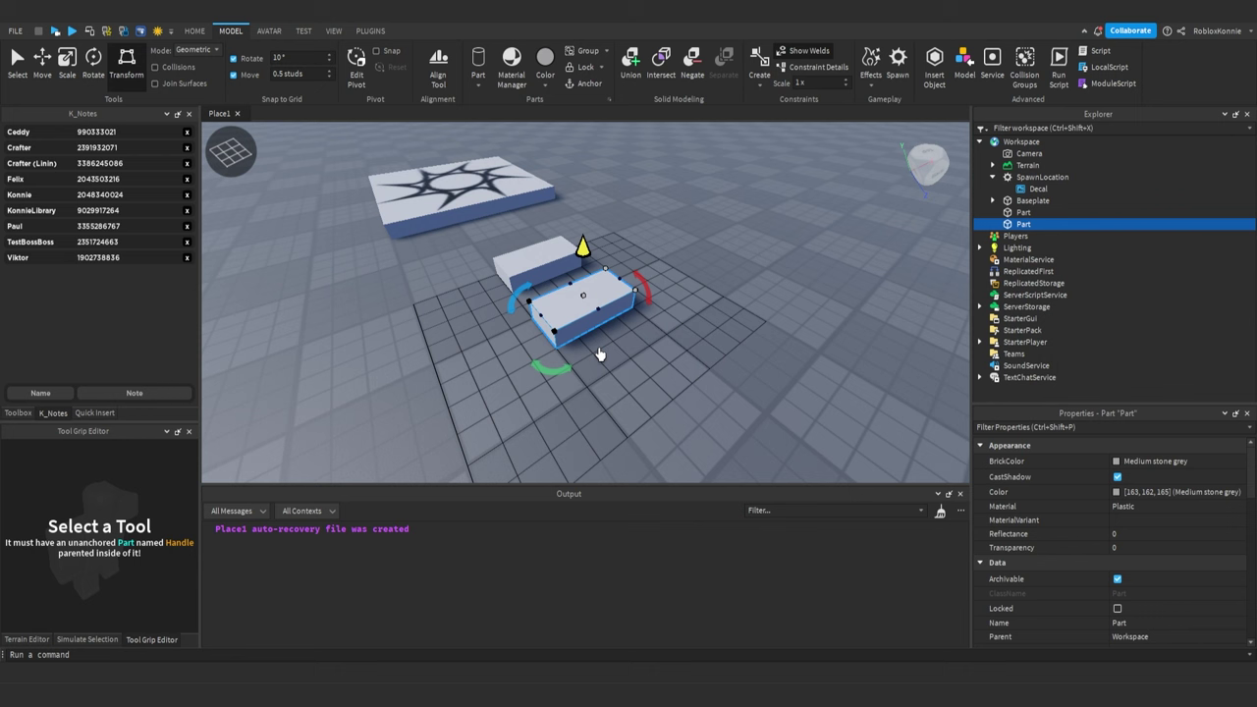
key(ctrl+1)
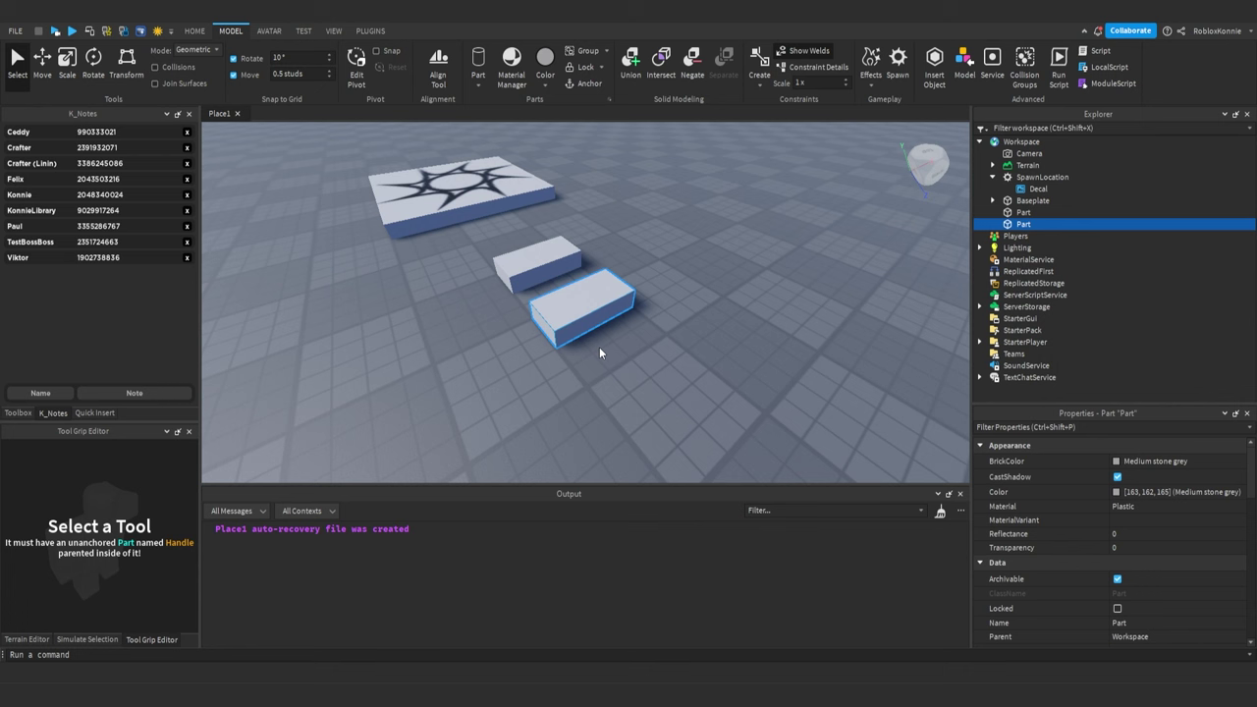
Try dragging the Part farther from the spawn pad across the baseplate, and undo the move
right_drag(687, 258, 687, 259)
right_drag(597, 432, 595, 404)
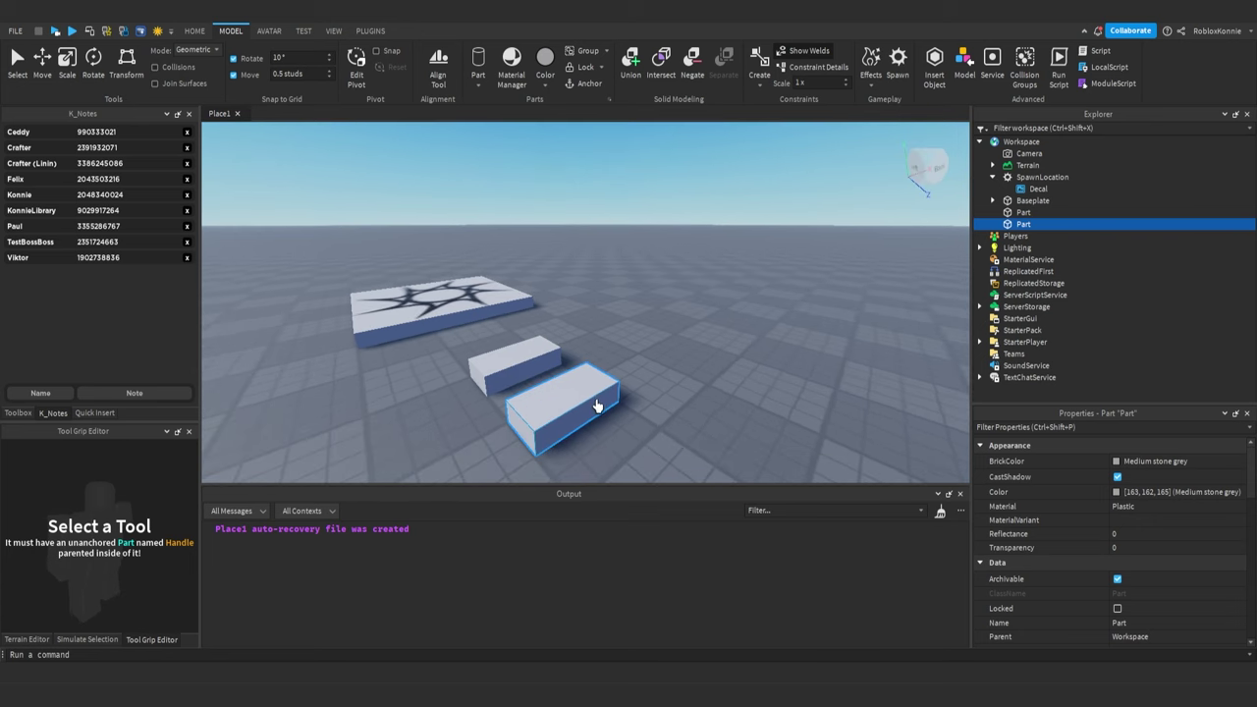
click(515, 365)
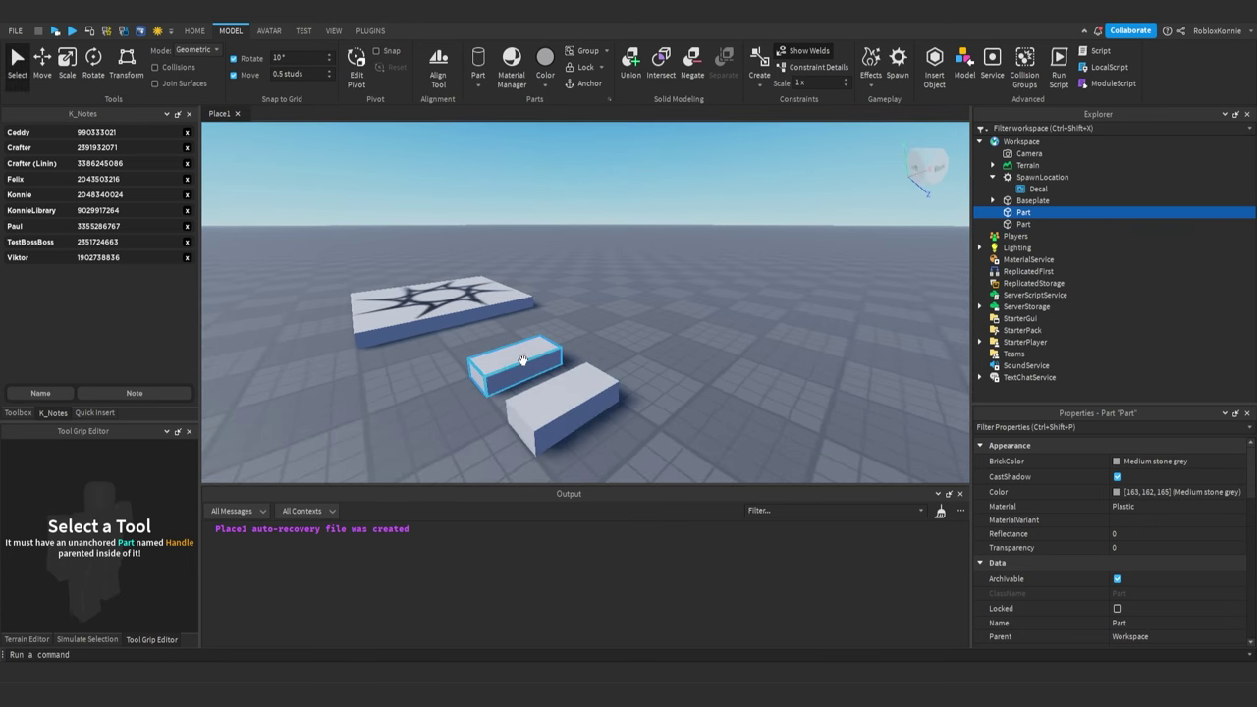
click(668, 169)
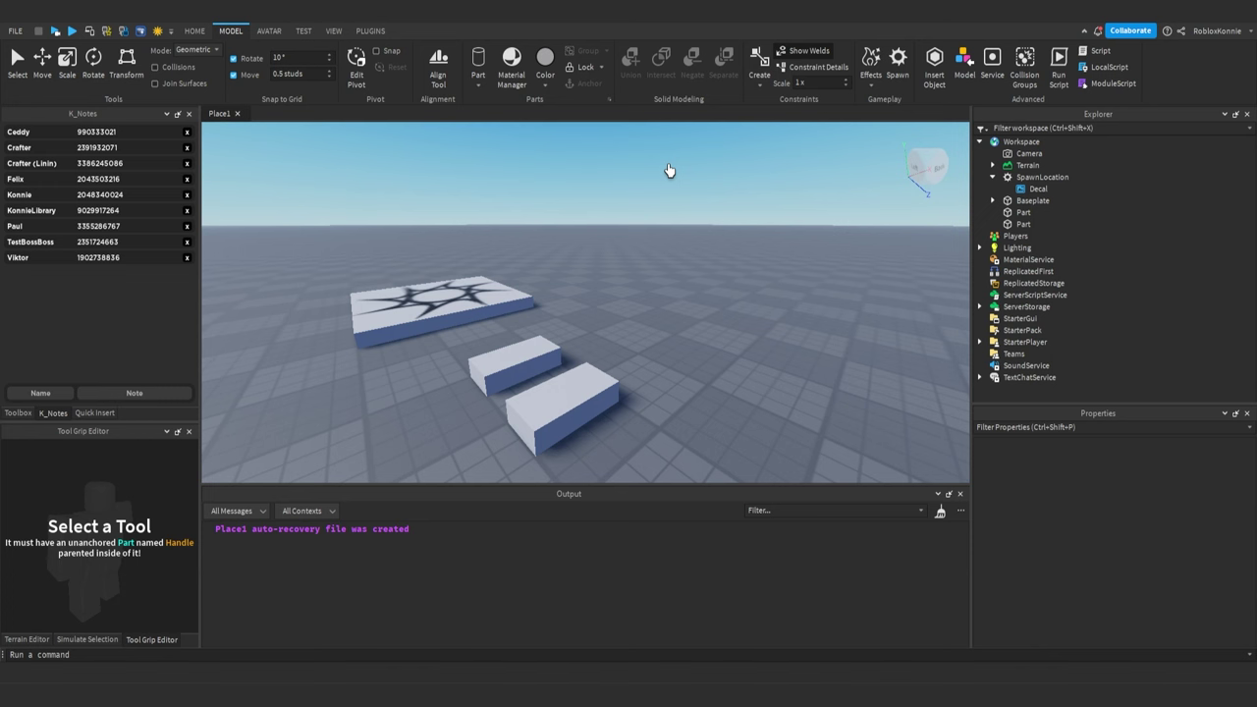
right_drag(669, 170, 615, 322)
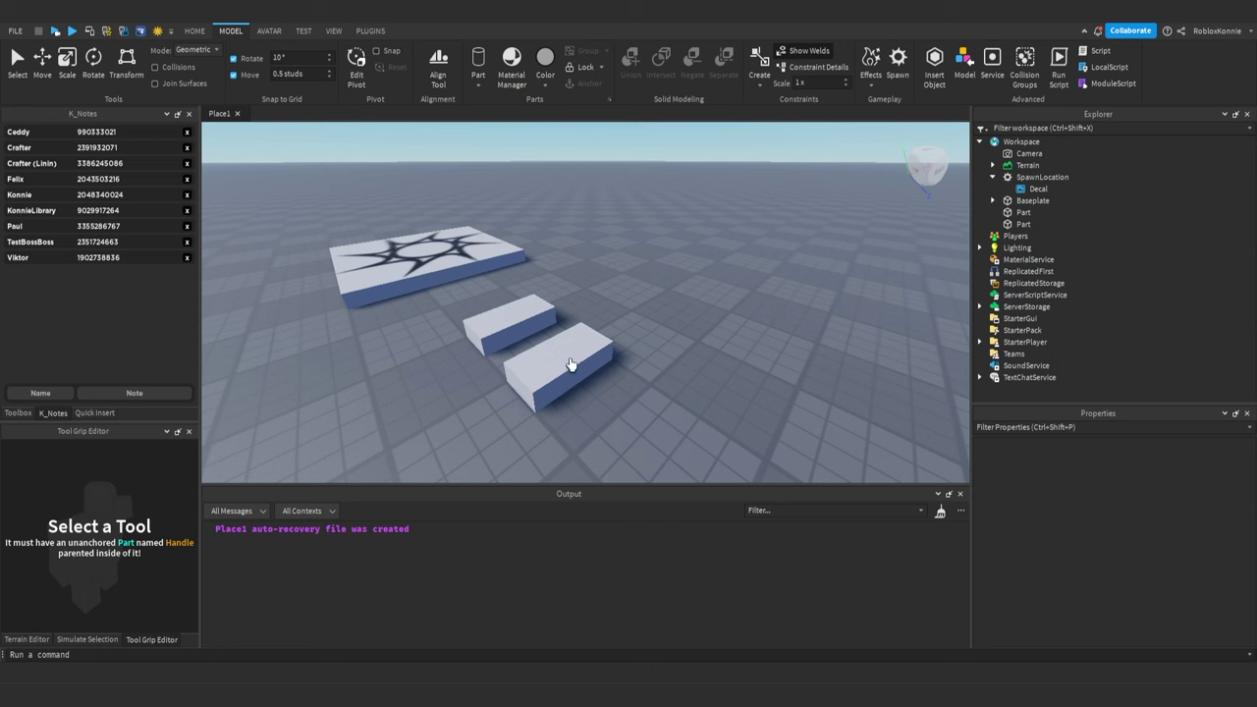
drag(571, 365, 632, 414)
key(ctrl+2)
key(ctrl+z)
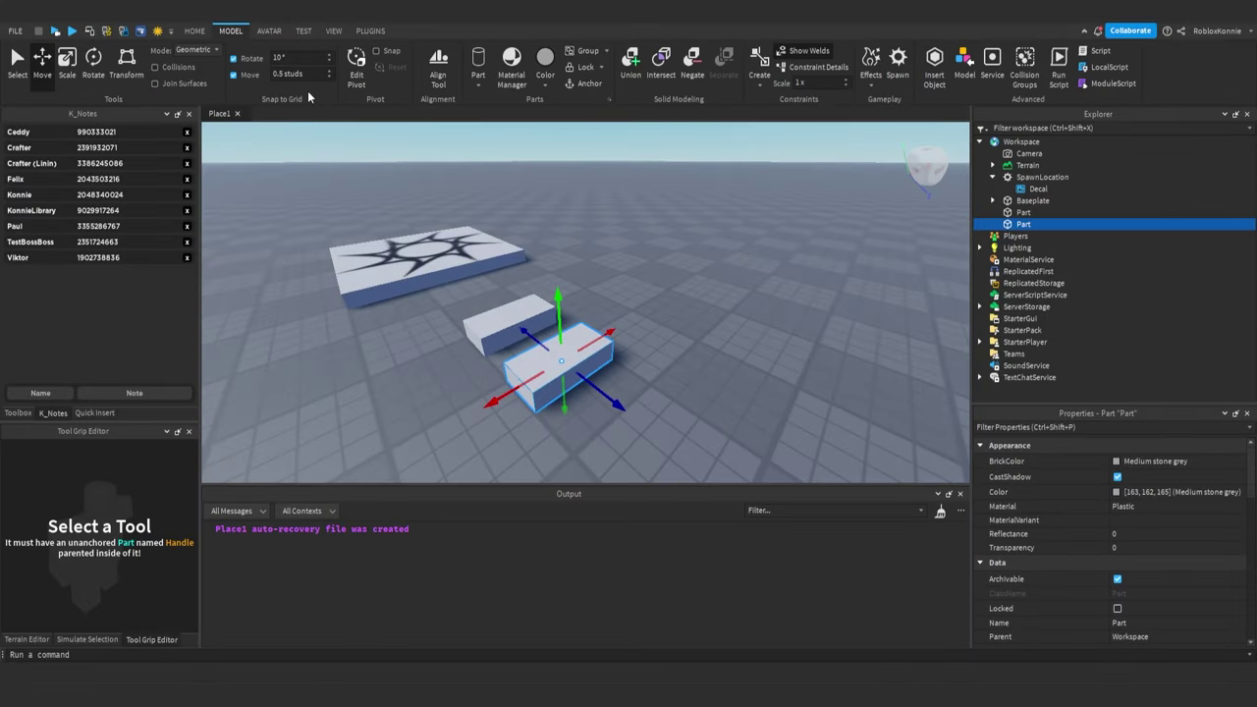
Try move snapping of 1 and 100 studs on the selected Part's blue axis, and set the increment back to 1 stud
click(306, 75)
text(1)
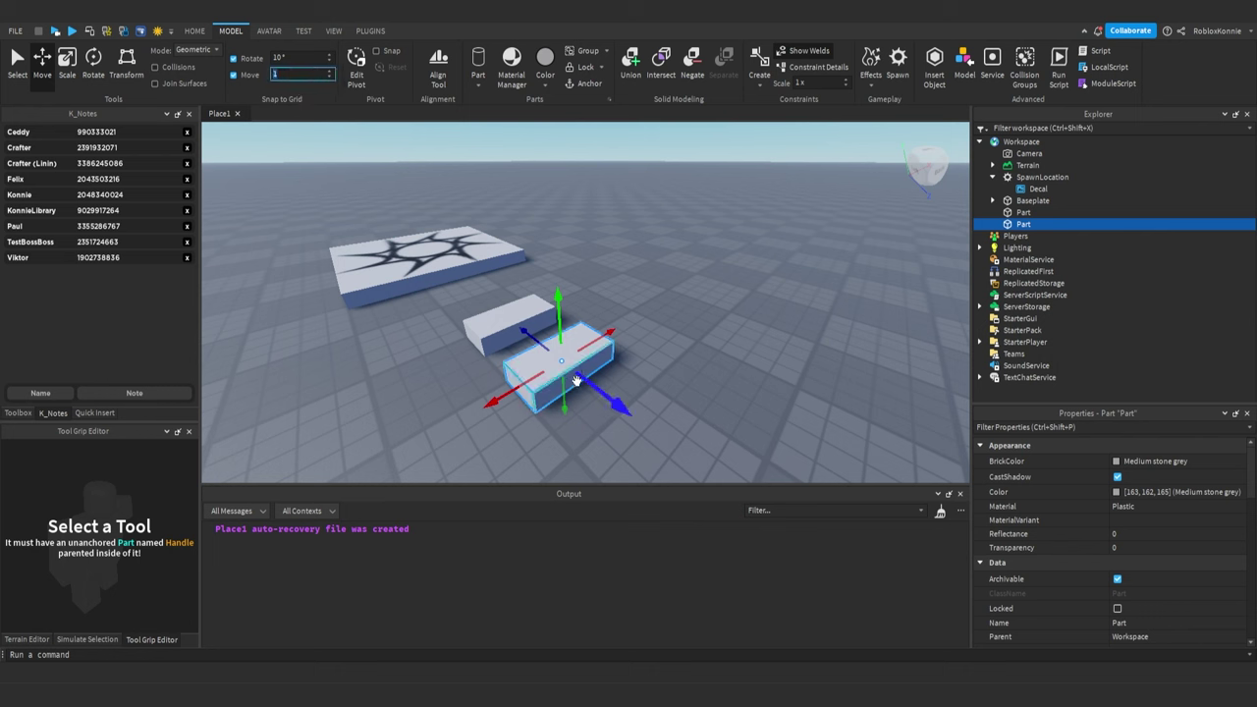
drag(589, 382, 592, 379)
text(100)
drag(599, 393, 406, 237)
click(318, 78)
text(1)
Turn off move snapping, try moving the Part freely along its blue axis, and undo the move
click(235, 75)
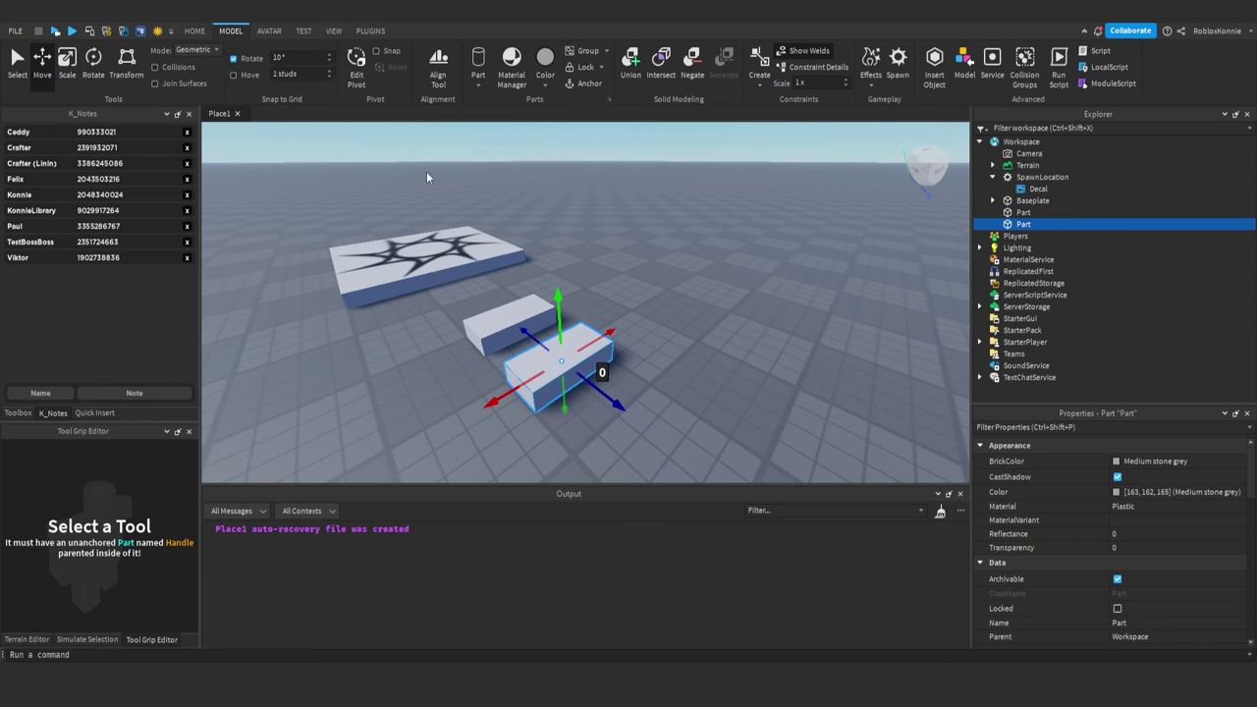
mouse_move(601, 389)
mouse_down()
mouse_move(673, 444)
mouse_move(618, 403)
mouse_up()
key(ctrl+z)
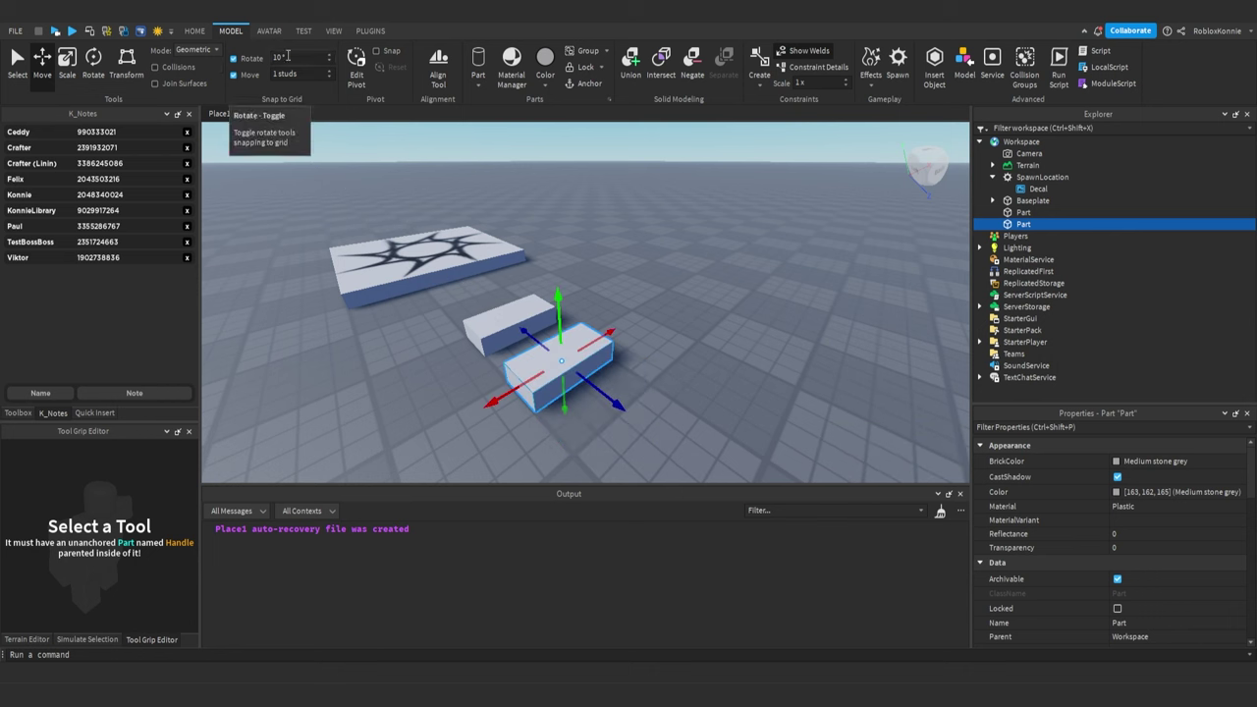
Set the rotation snapping increment to 45° and try rotating the selected Part with the Rotate tool
click(302, 58)
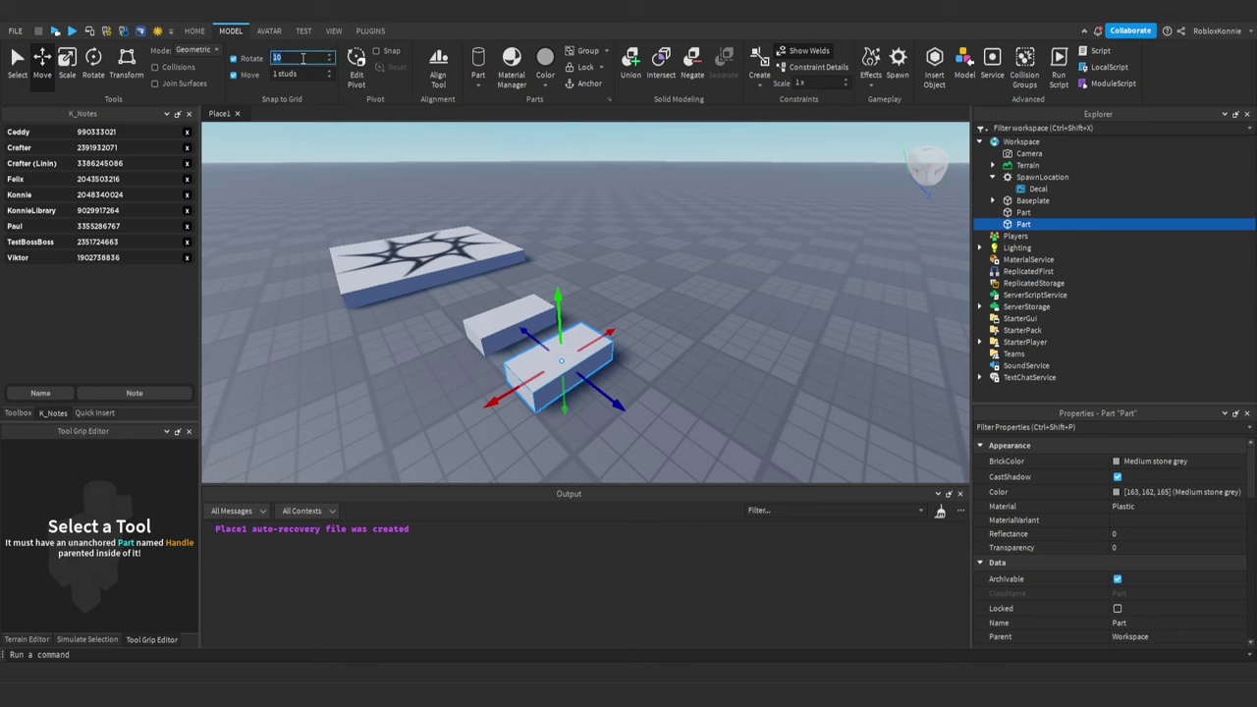
text(45)
key(Return)
key(Return)
key(ctrl+4)
drag(608, 362, 536, 398)
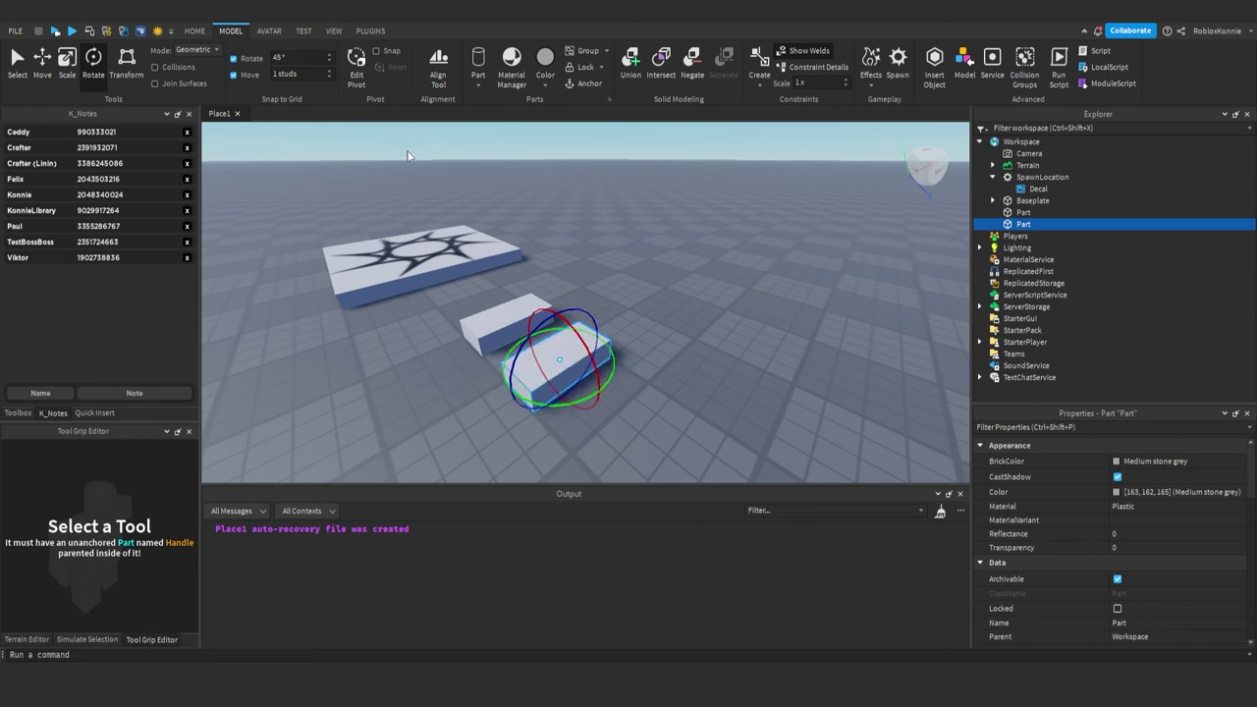
Turn on Collisions and try moving the Part farther from the spawn pad against the neighbouring Part
click(197, 53)
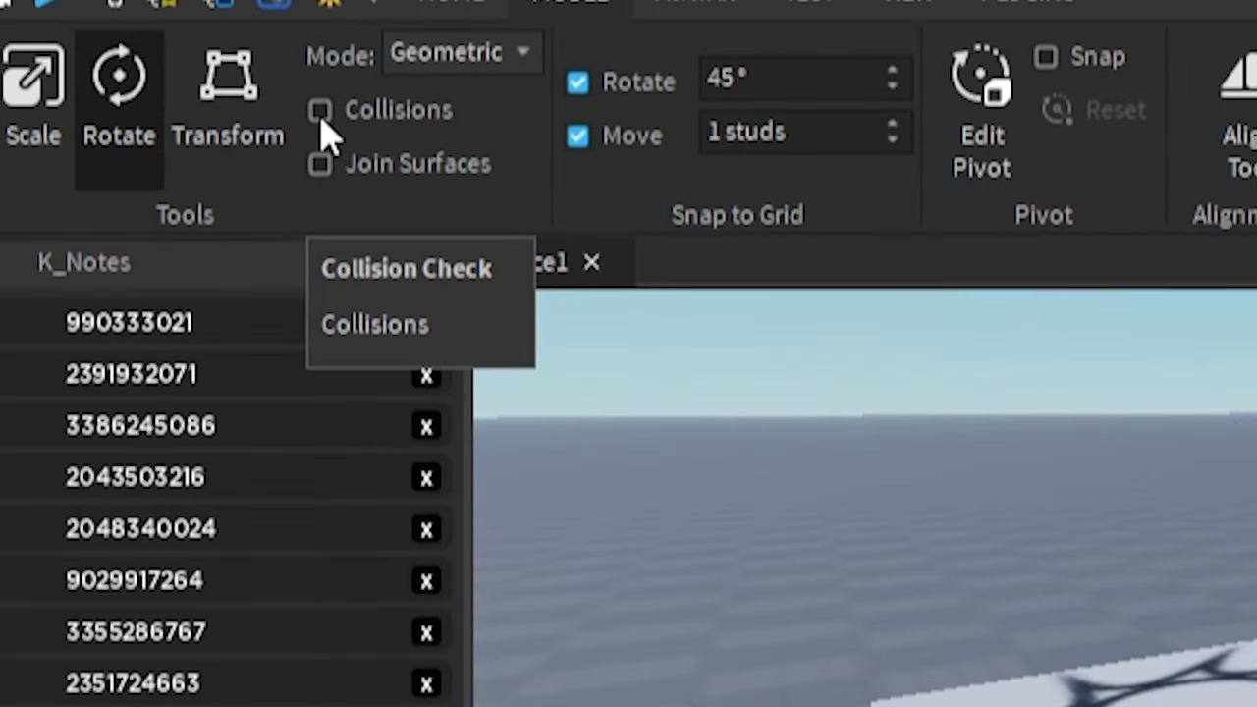
click(323, 112)
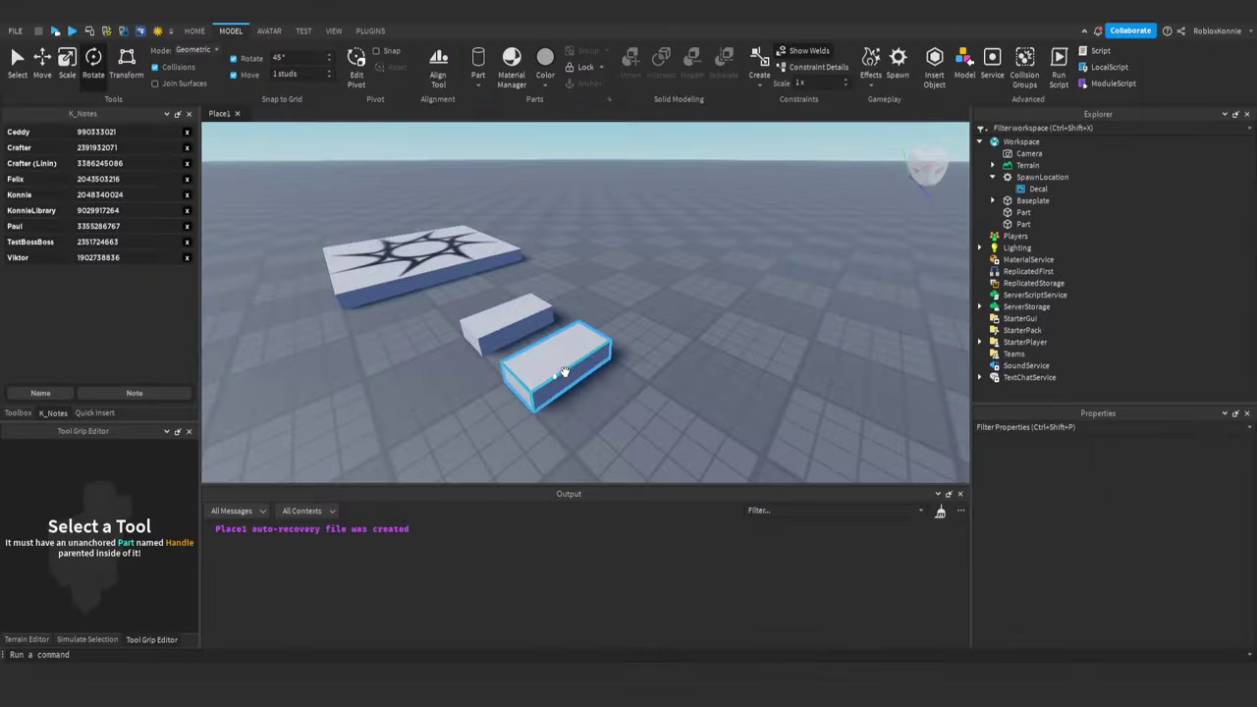
click(567, 372)
key(ctrl+2)
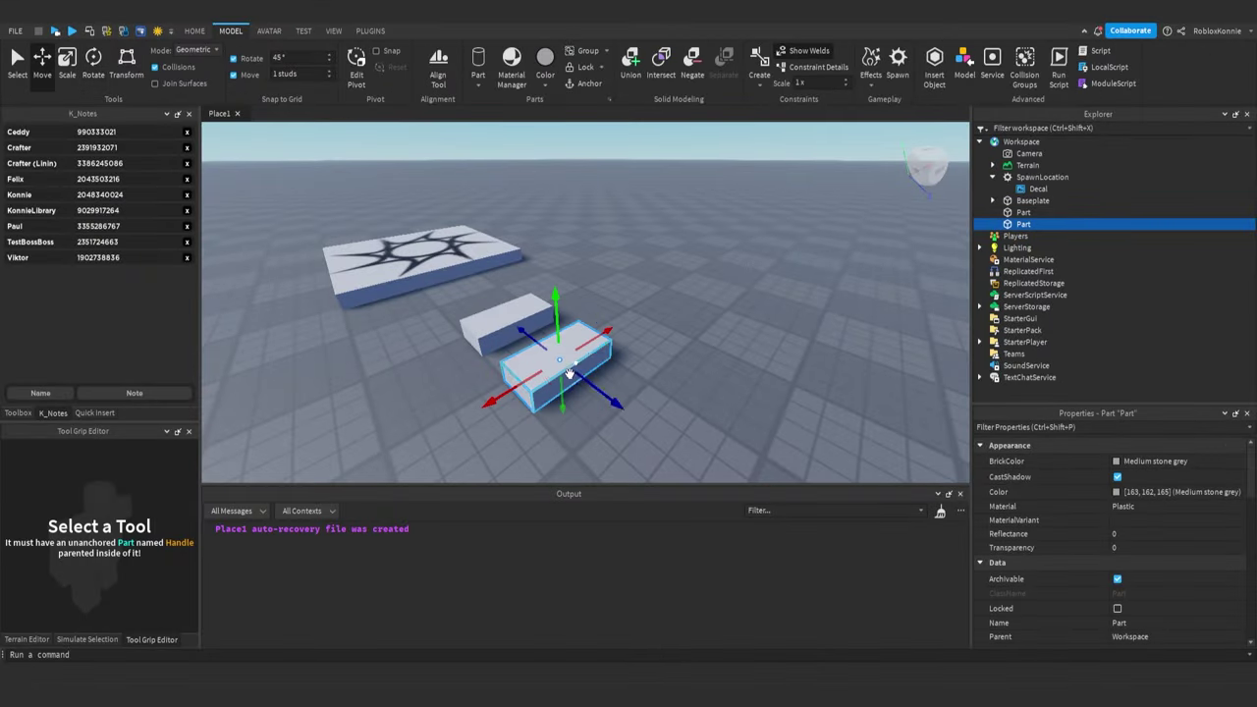
drag(572, 375, 523, 350)
Turn off Collisions and try moving the selected Part again for comparison
click(154, 67)
mouse_move(596, 404)
mouse_down()
mouse_move(589, 383)
mouse_move(514, 346)
mouse_move(601, 393)
mouse_move(511, 329)
mouse_move(535, 358)
mouse_move(611, 398)
mouse_up()
click(154, 67)
click(154, 67)
Turn on Join Surfaces, stack the selected Part on top of the neighbouring Part, and inspect the upper Part's Weld
click(154, 83)
drag(540, 368, 500, 314)
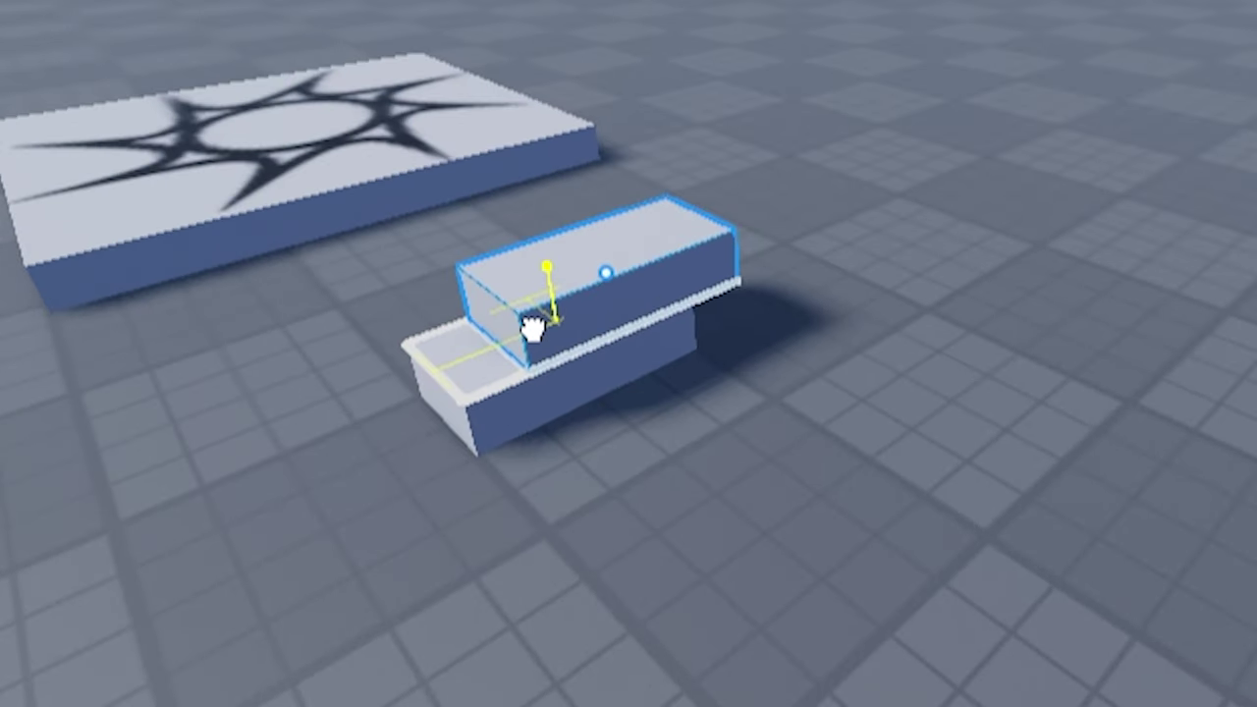
drag(531, 327, 569, 329)
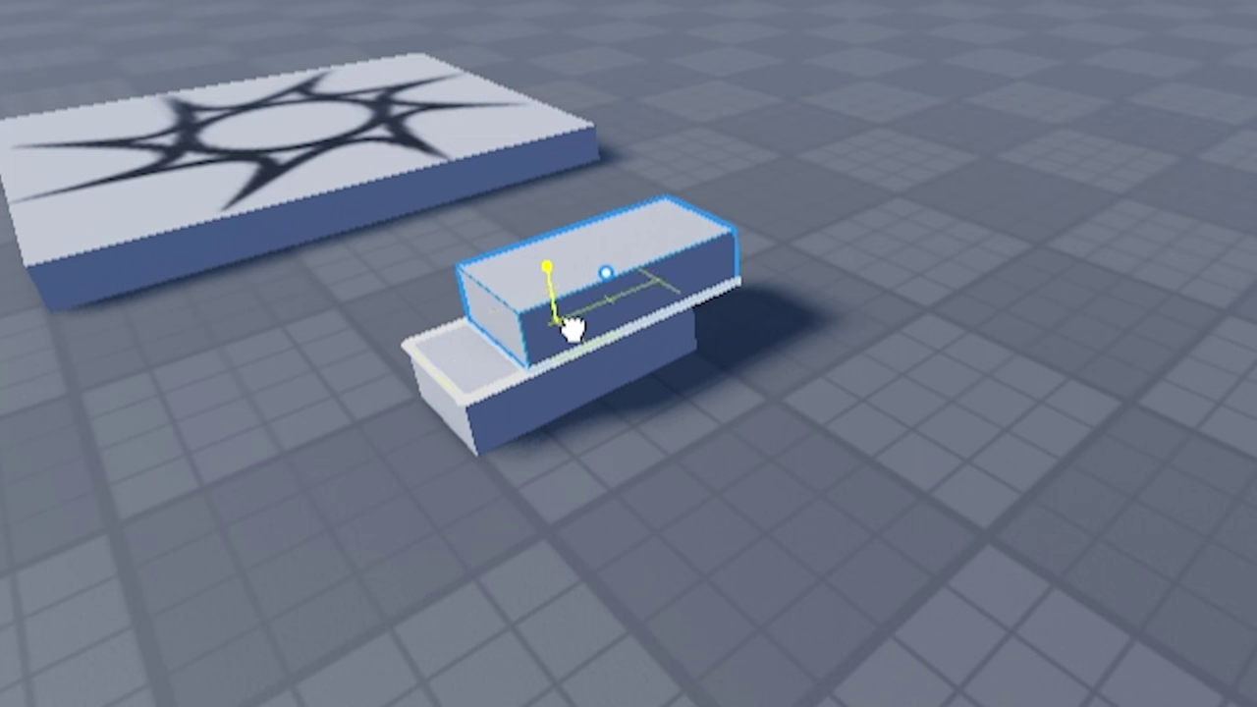
drag(572, 328, 573, 328)
click(992, 226)
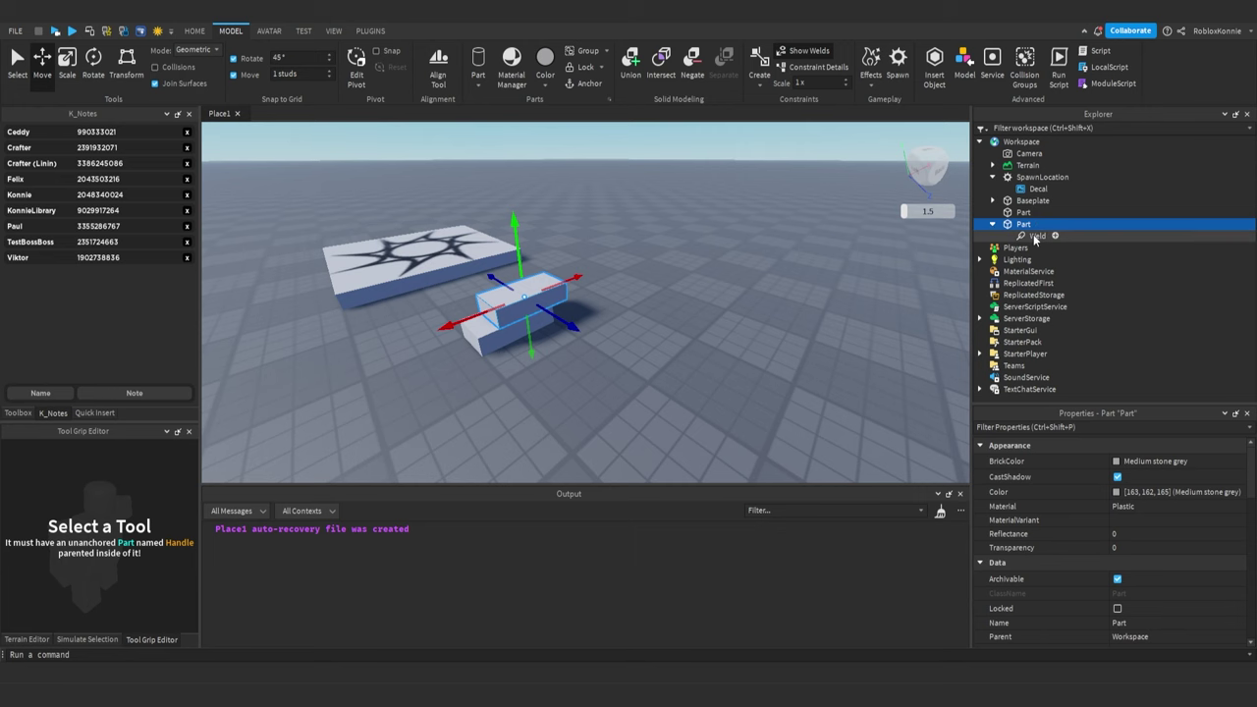
click(1034, 238)
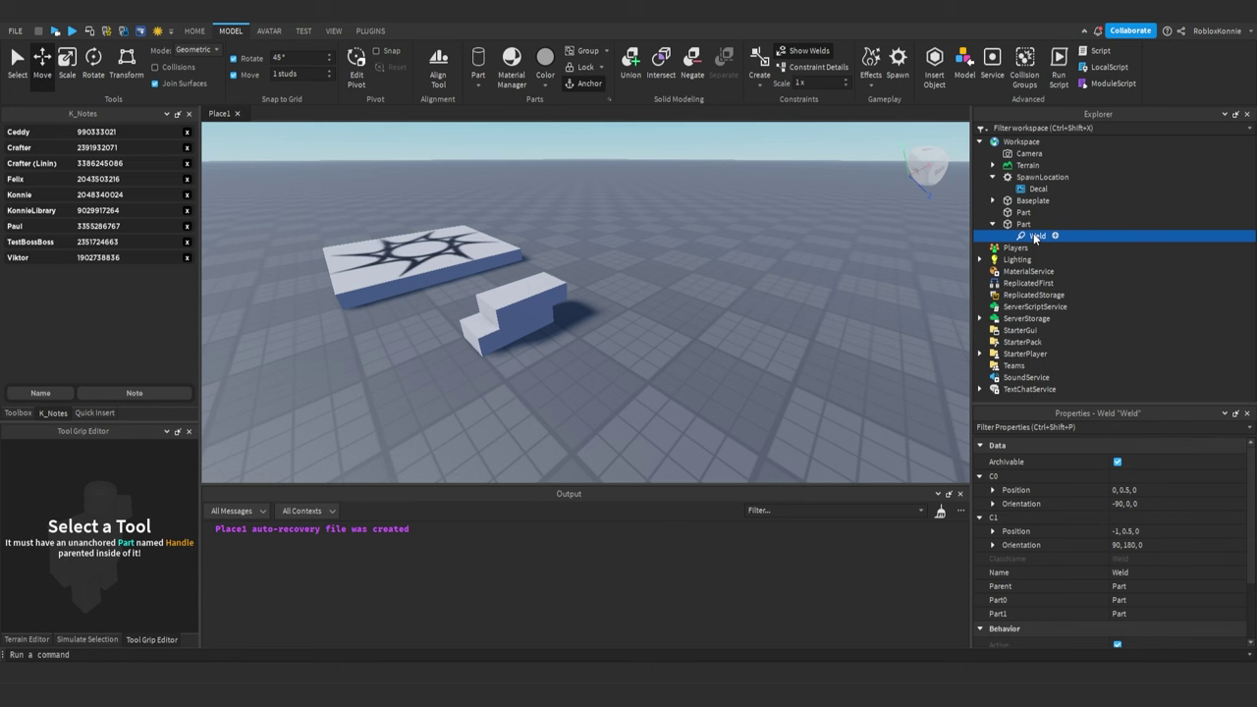
Duplicate the upper Part three times and offset the copies upward and sideways to form a staircase
click(535, 307)
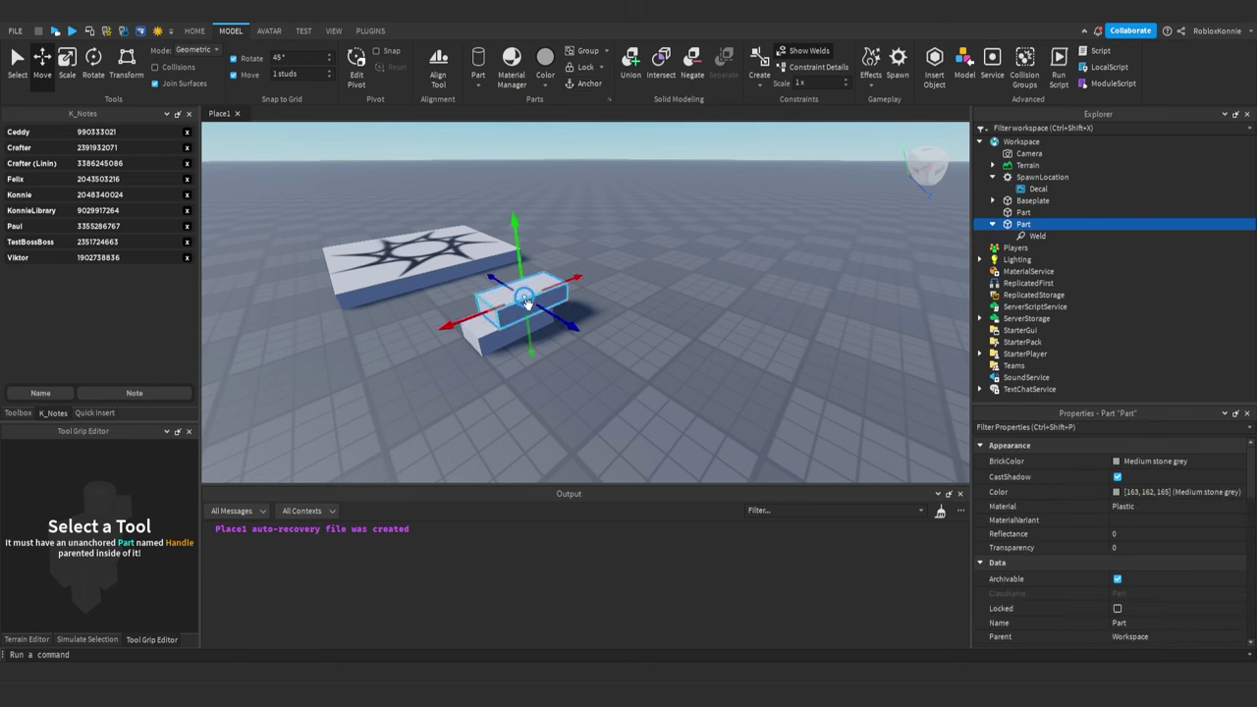
key(ctrl+d)
drag(522, 253, 532, 185)
key(ctrl+d)
key(ctrl+d)
drag(501, 258, 557, 246)
click(651, 308)
right_drag(650, 307, 562, 304)
Turn off Join Surfaces, try dragging the staircase's lowest Part, and undo the move
click(155, 83)
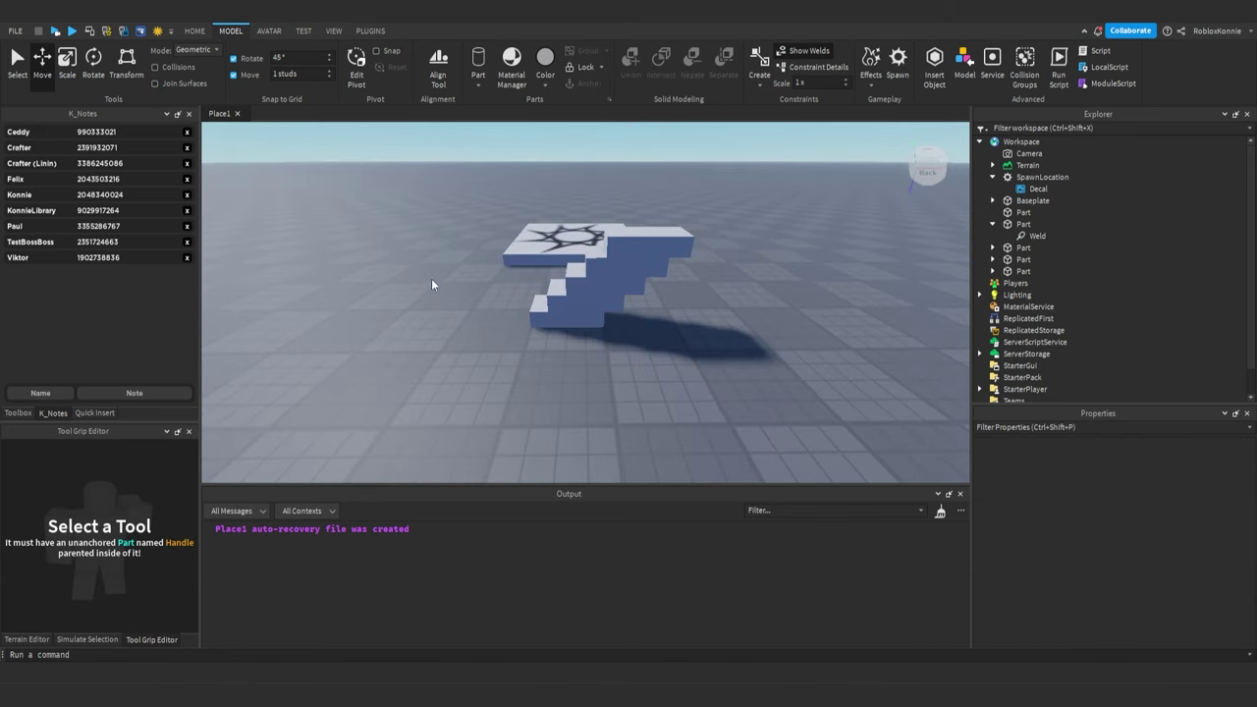
drag(575, 314, 569, 310)
key(ctrl+z)
Test the staircase with a Run simulation, stop it, and select the Weld inside the second Part
click(303, 31)
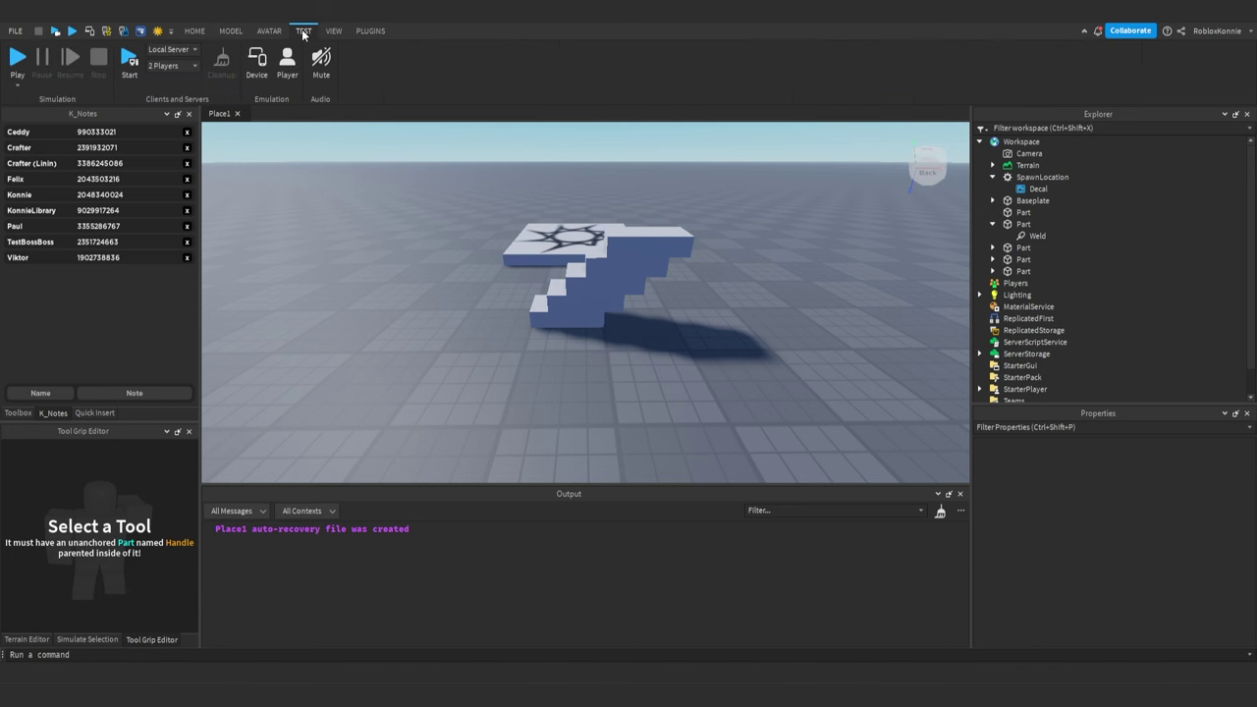
click(17, 85)
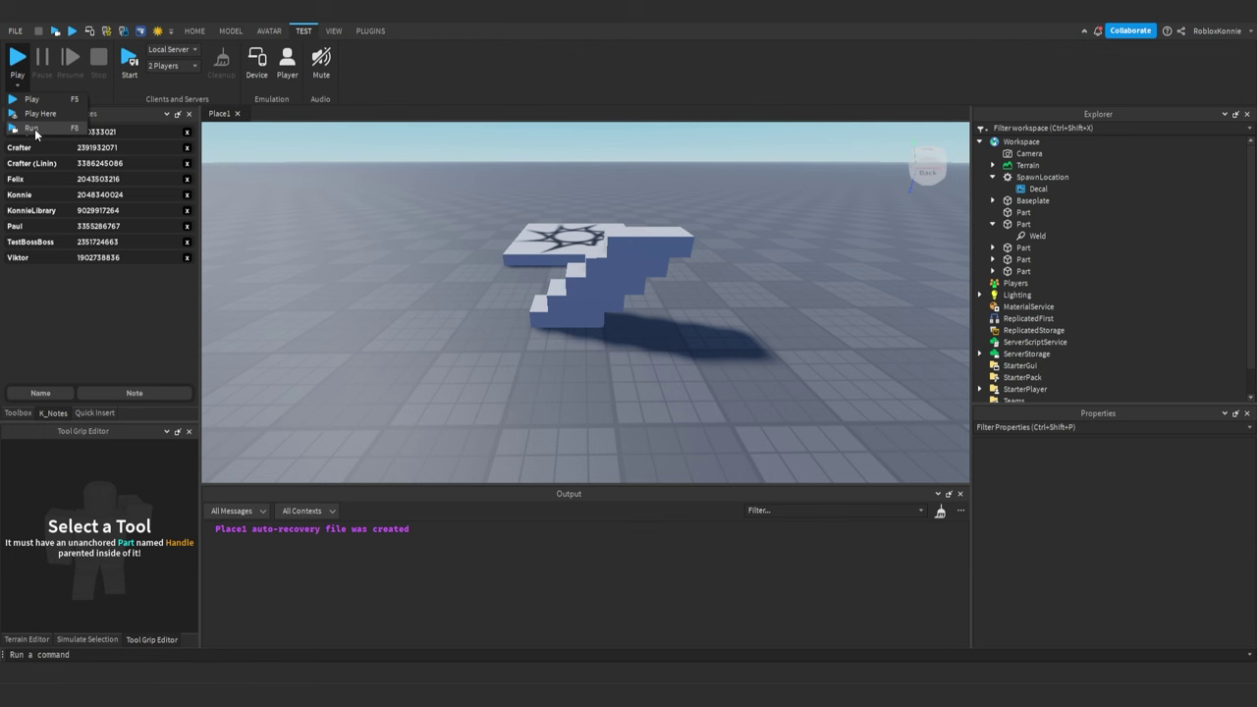
click(30, 130)
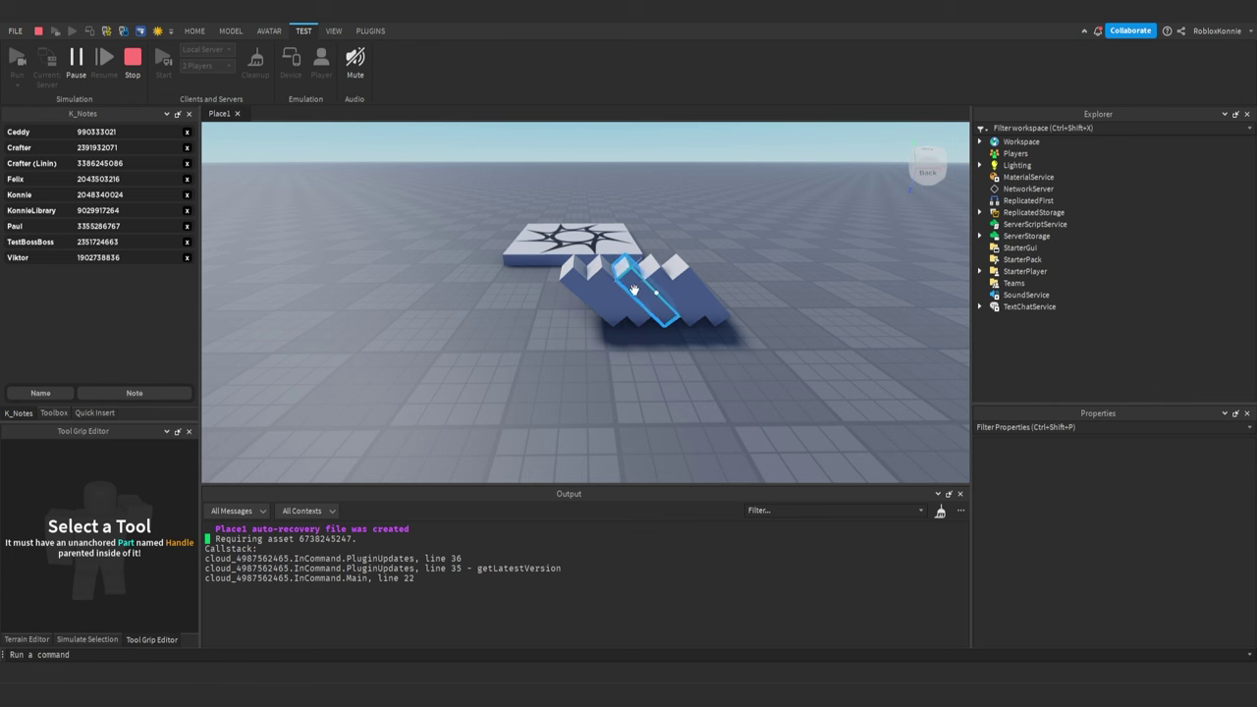
click(133, 61)
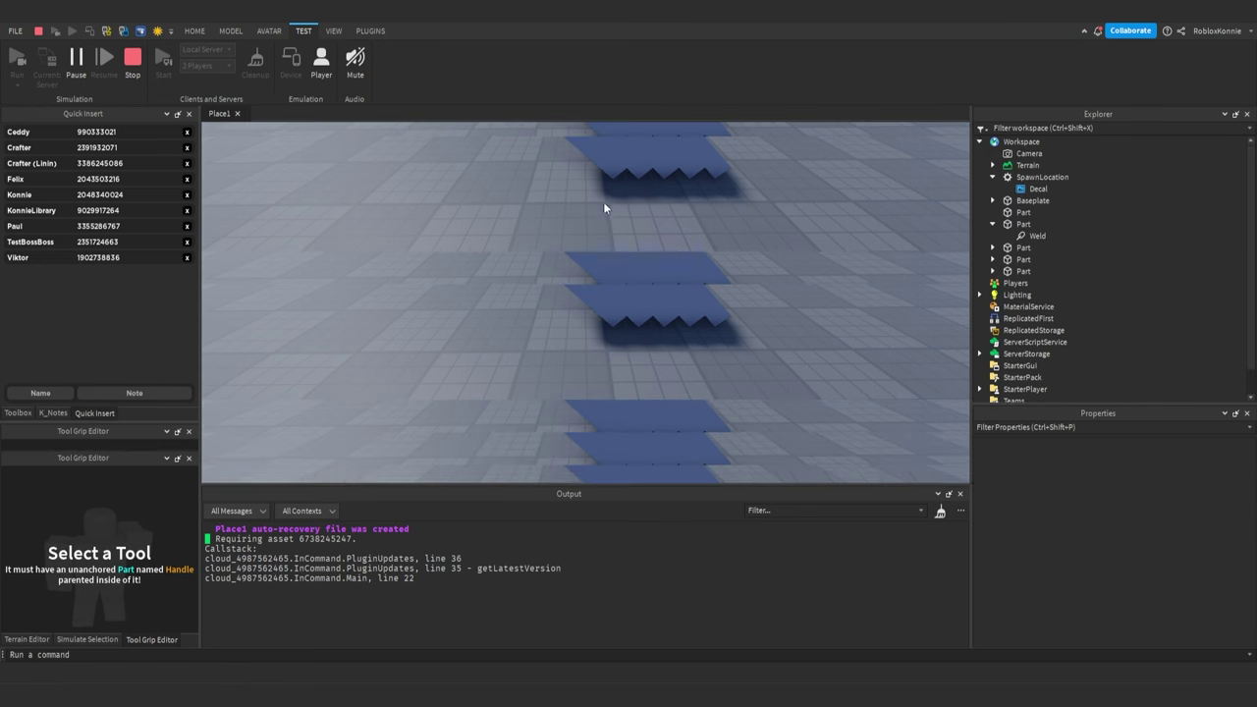
click(1019, 238)
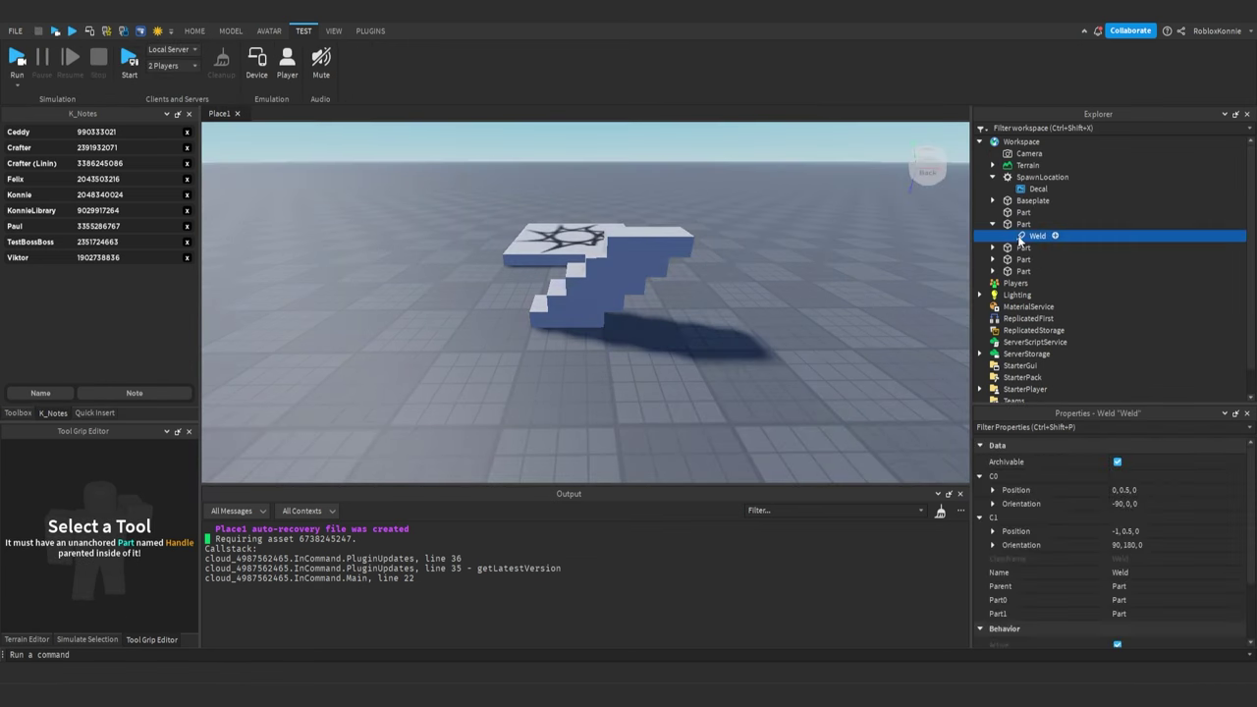
Delete the Welds from the staircase Parts, test the unwelded staircase in a Run simulation, and stop it
key(Delete)
click(992, 237)
click(1021, 250)
drag(1021, 252, 1032, 277)
key(Delete)
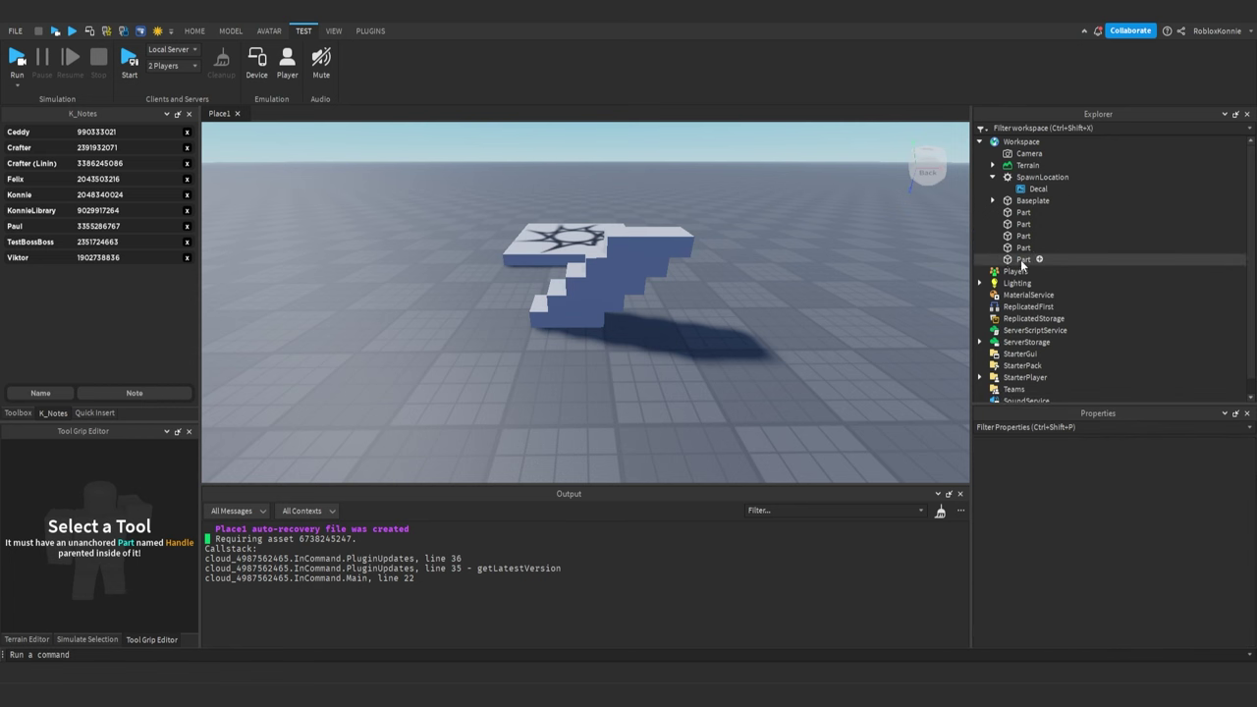
click(18, 61)
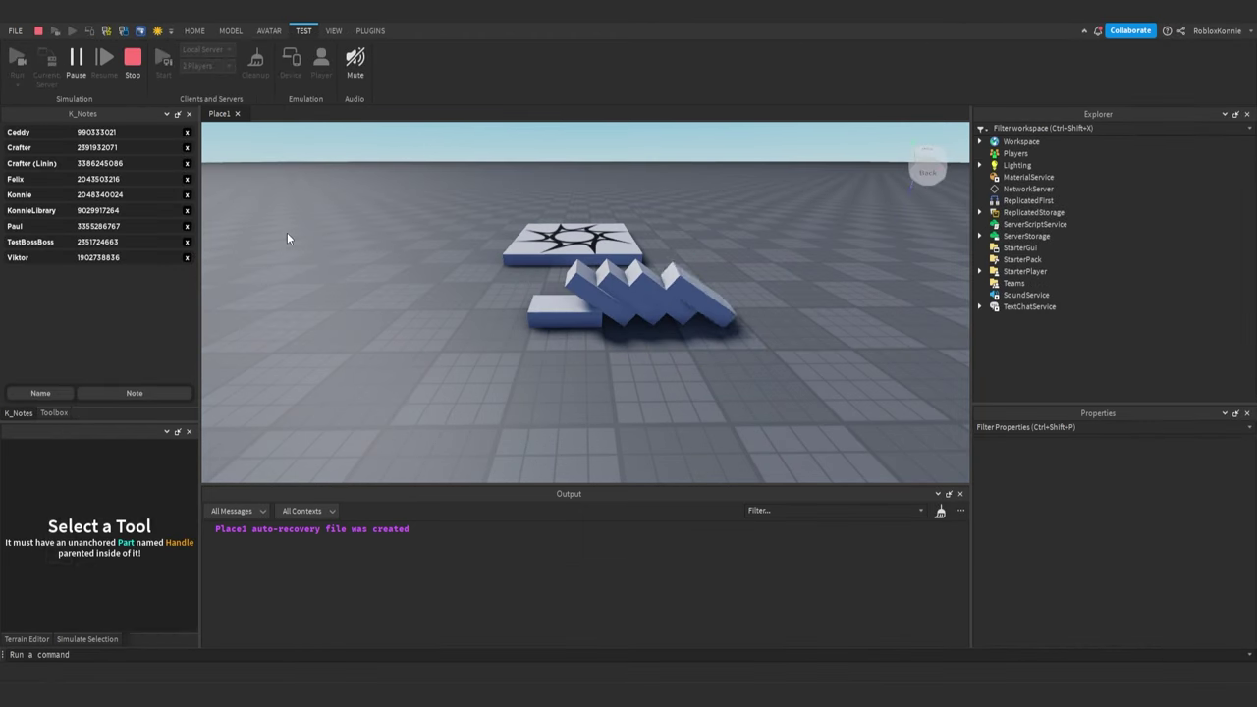
click(129, 61)
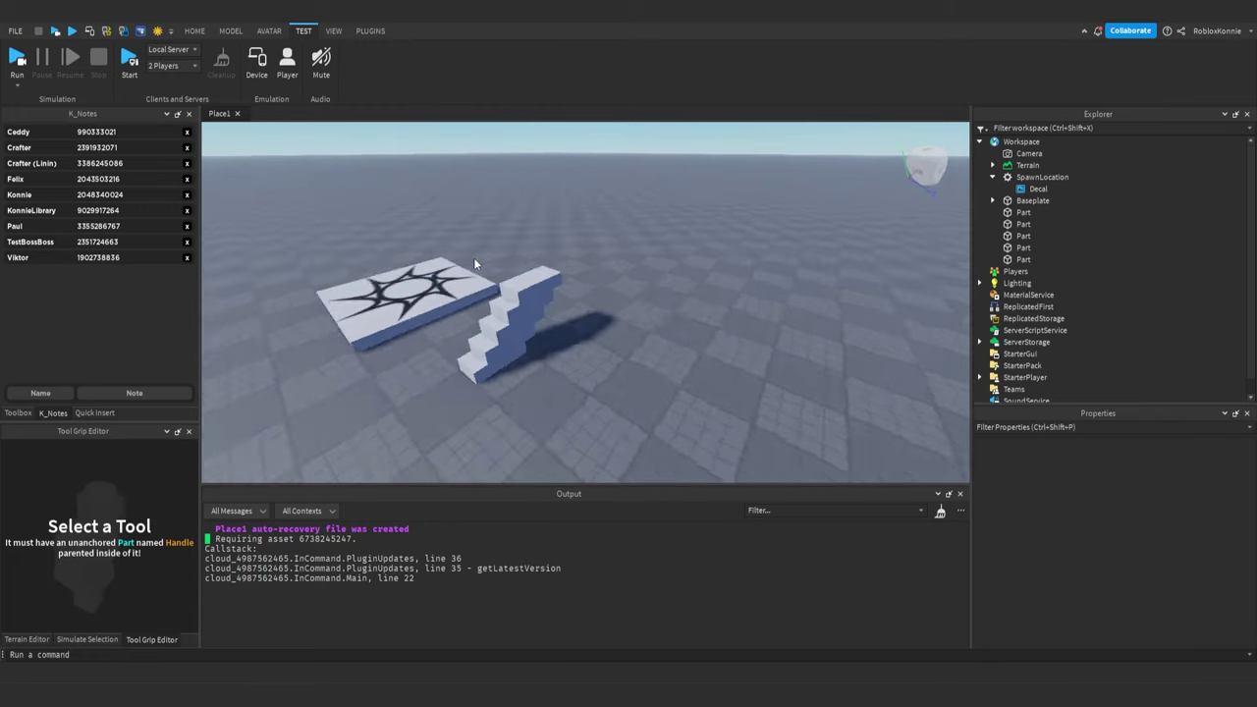
Select all five staircase Parts and join them with Weld constraints
right_drag(642, 289, 583, 252)
drag(433, 210, 483, 239)
key(ctrl+3)
key(ctrl+4)
key(ctrl+5)
key(ctrl+1)
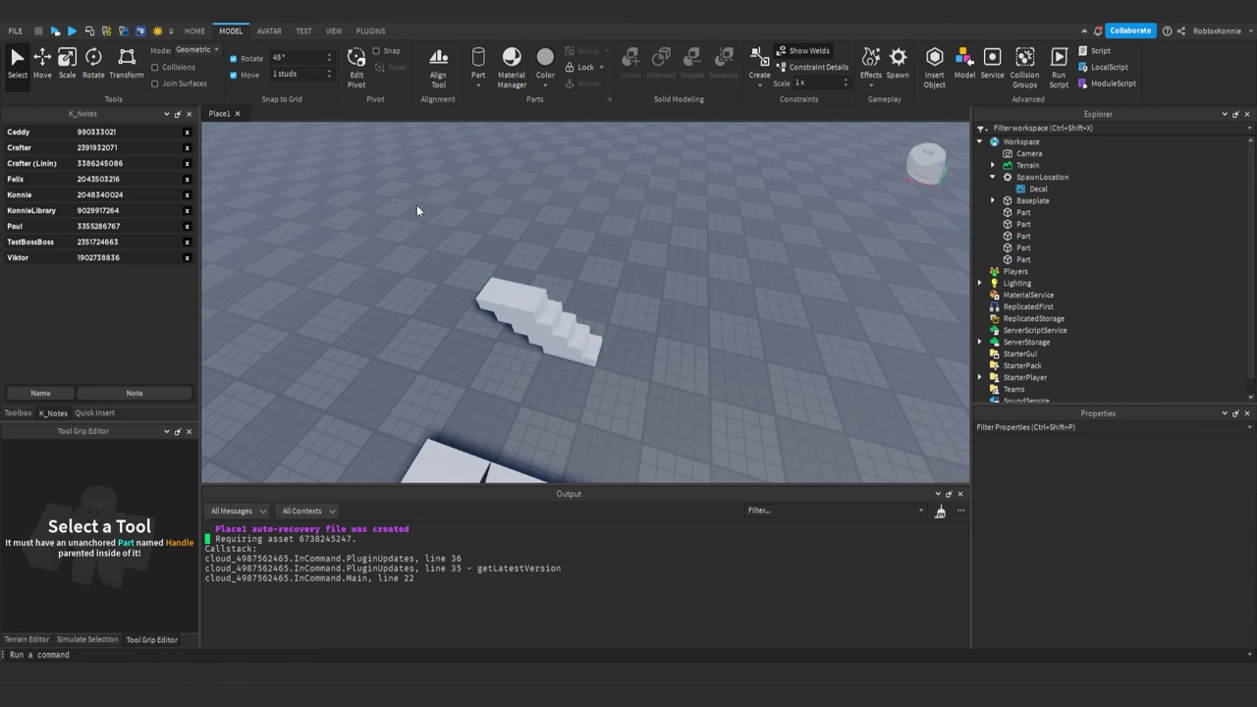
drag(417, 204, 662, 382)
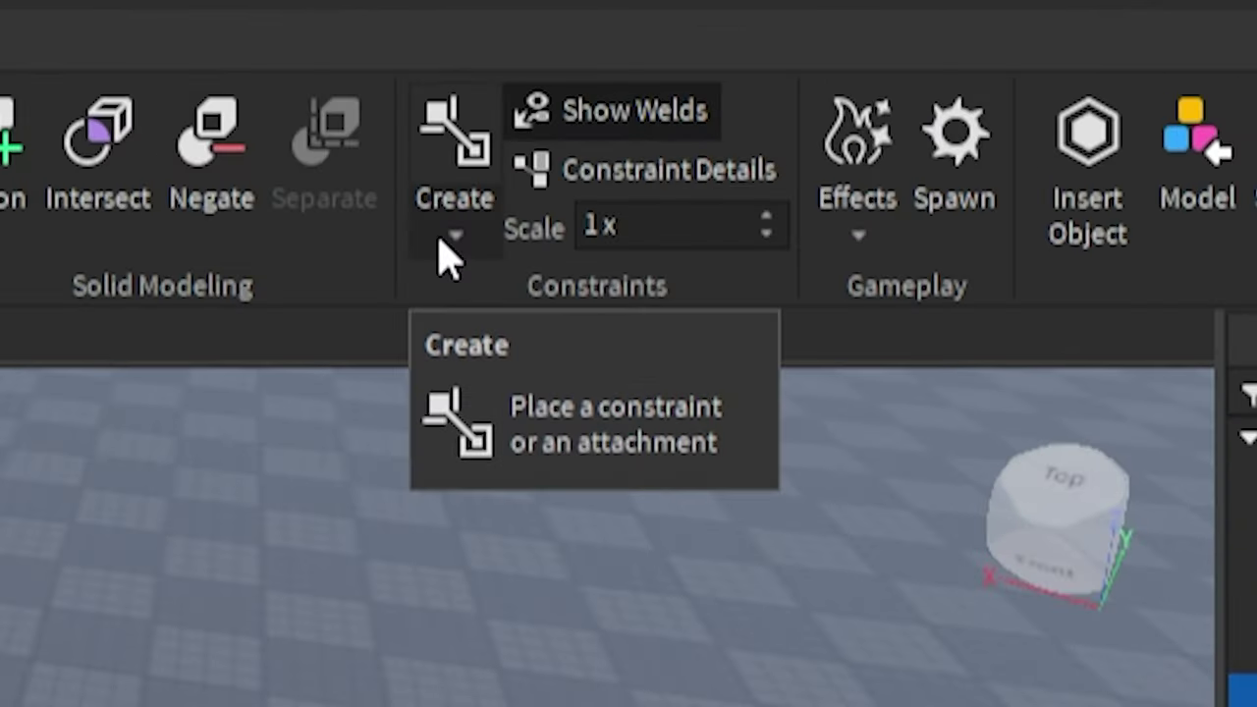
click(444, 245)
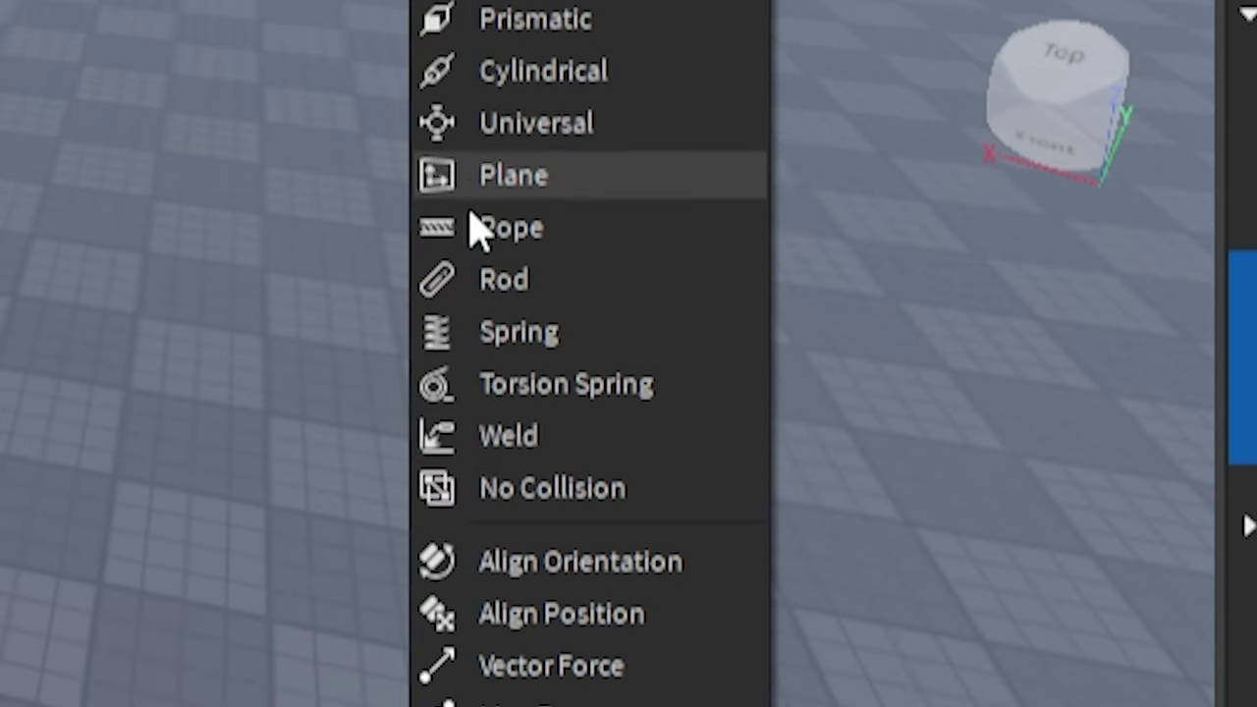
click(481, 429)
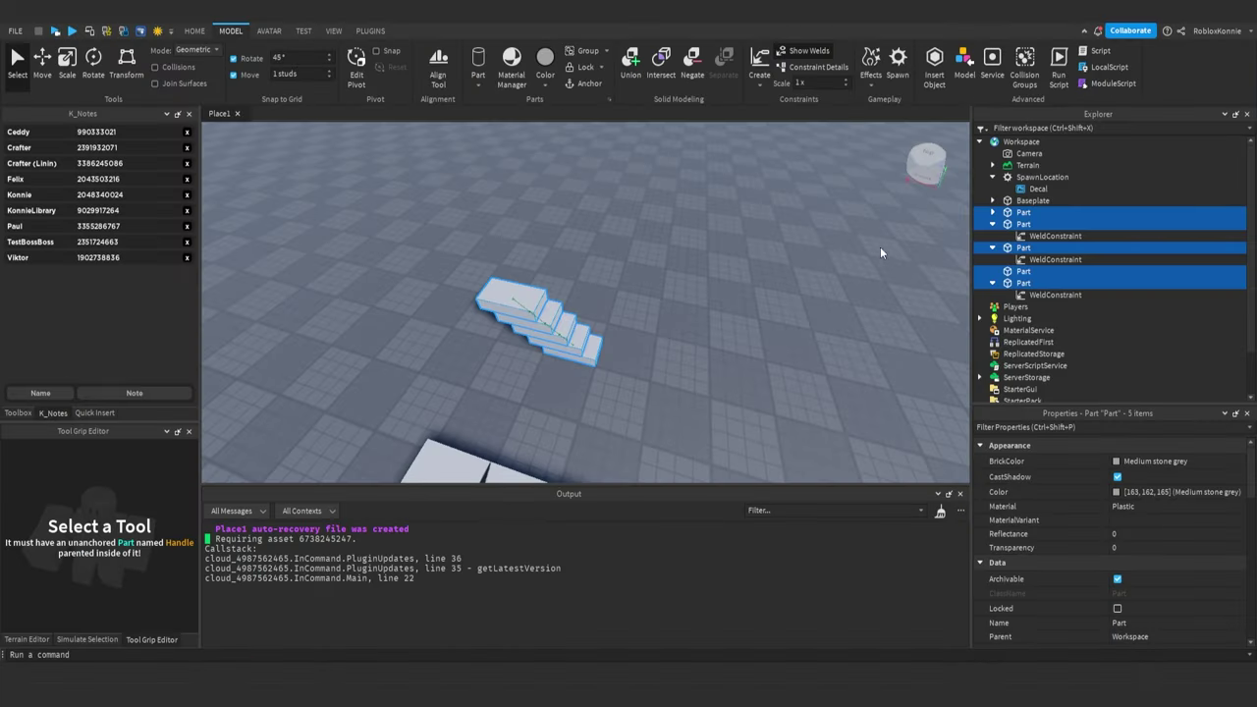
Inspect the second Part's WeldConstraint, test the welded staircase in a simulation, and stop it
click(1026, 237)
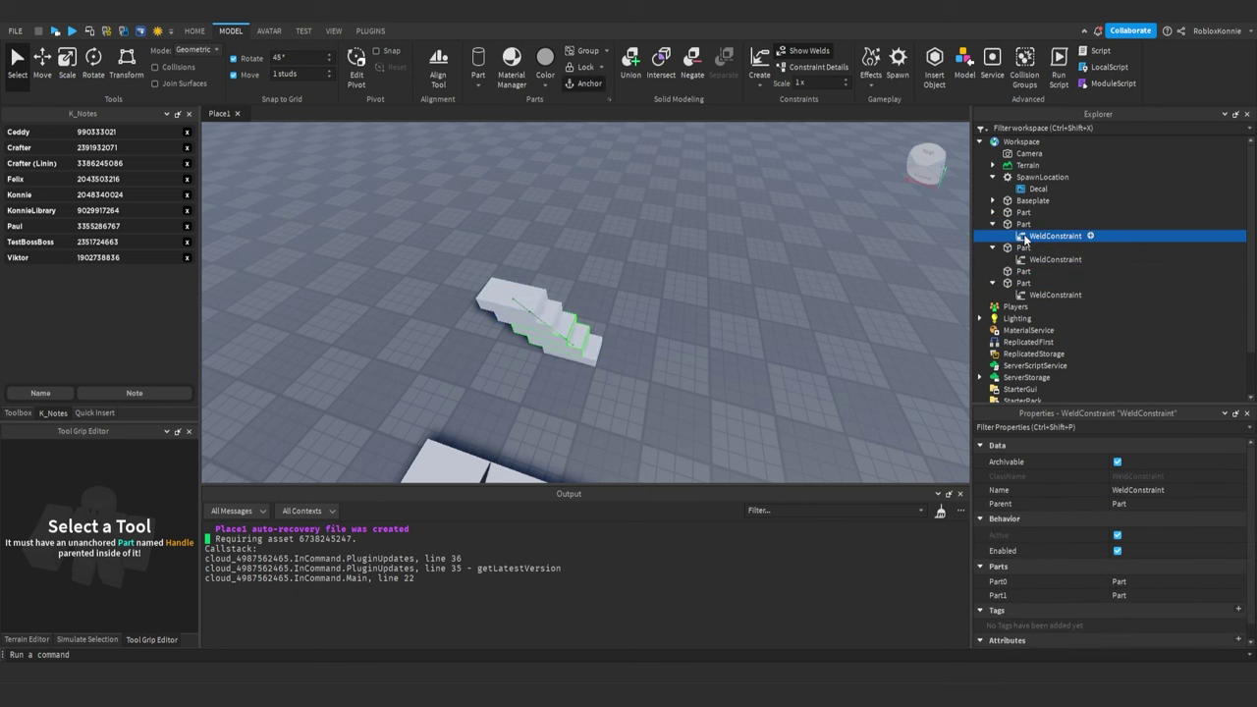
click(71, 30)
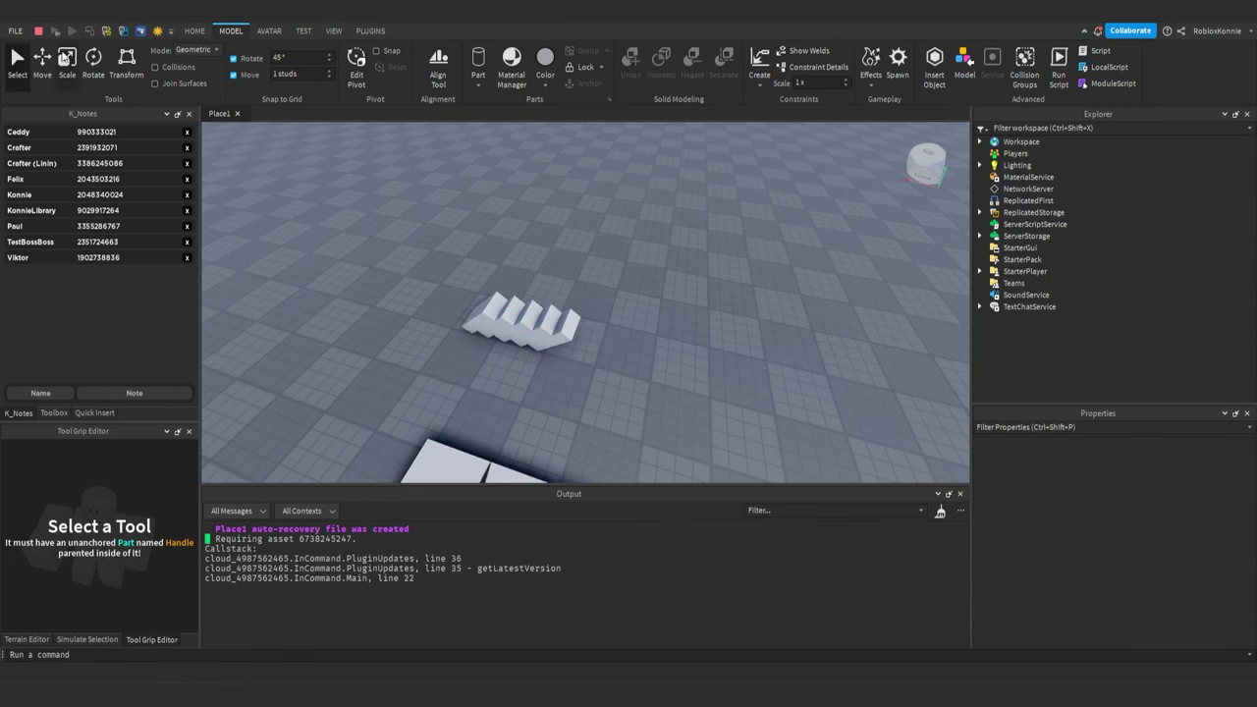
click(39, 31)
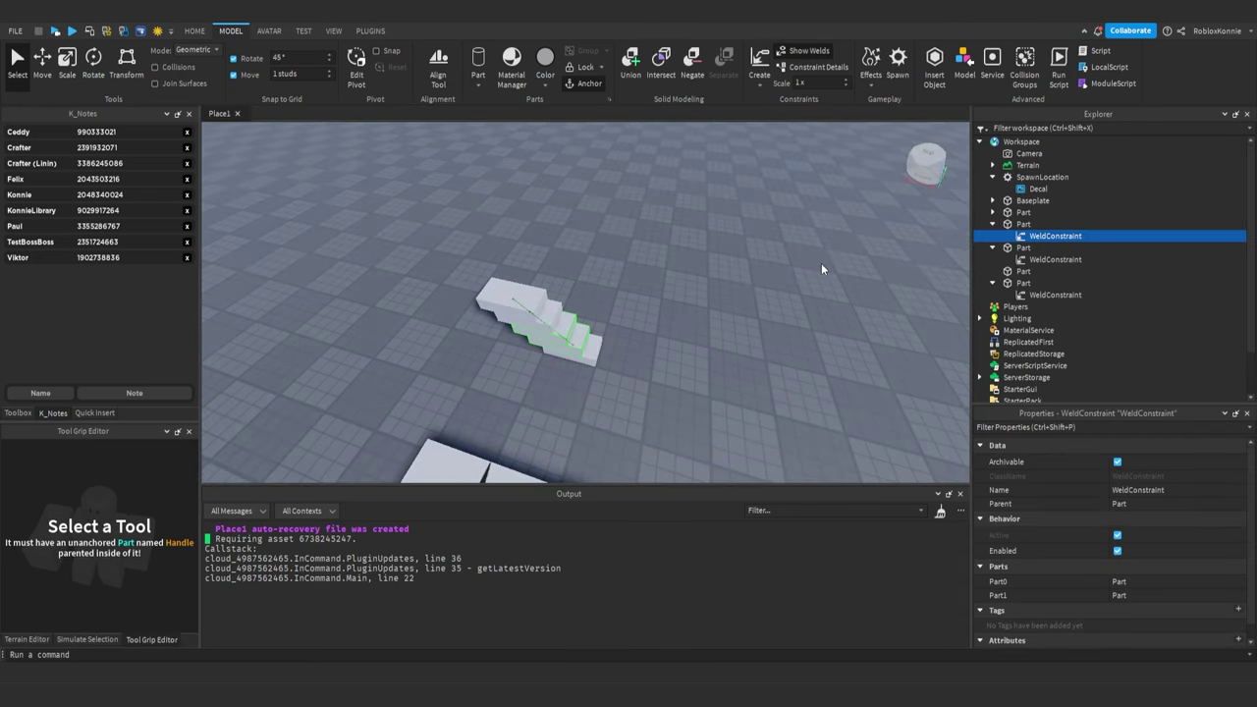
key(F8)
Select all five unwelded staircase Parts and raise them together above the baseplate
key(a)
right_drag(659, 265, 678, 278)
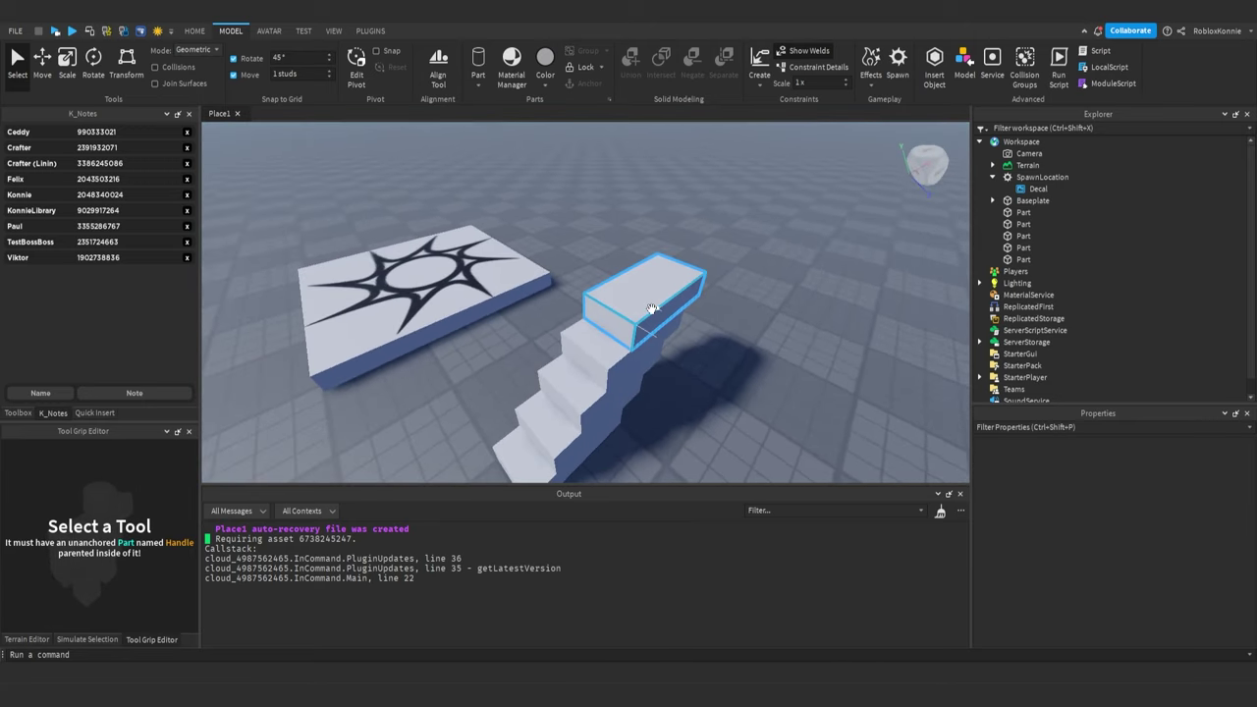
scroll(650, 307, down, 3)
drag(562, 295, 681, 411)
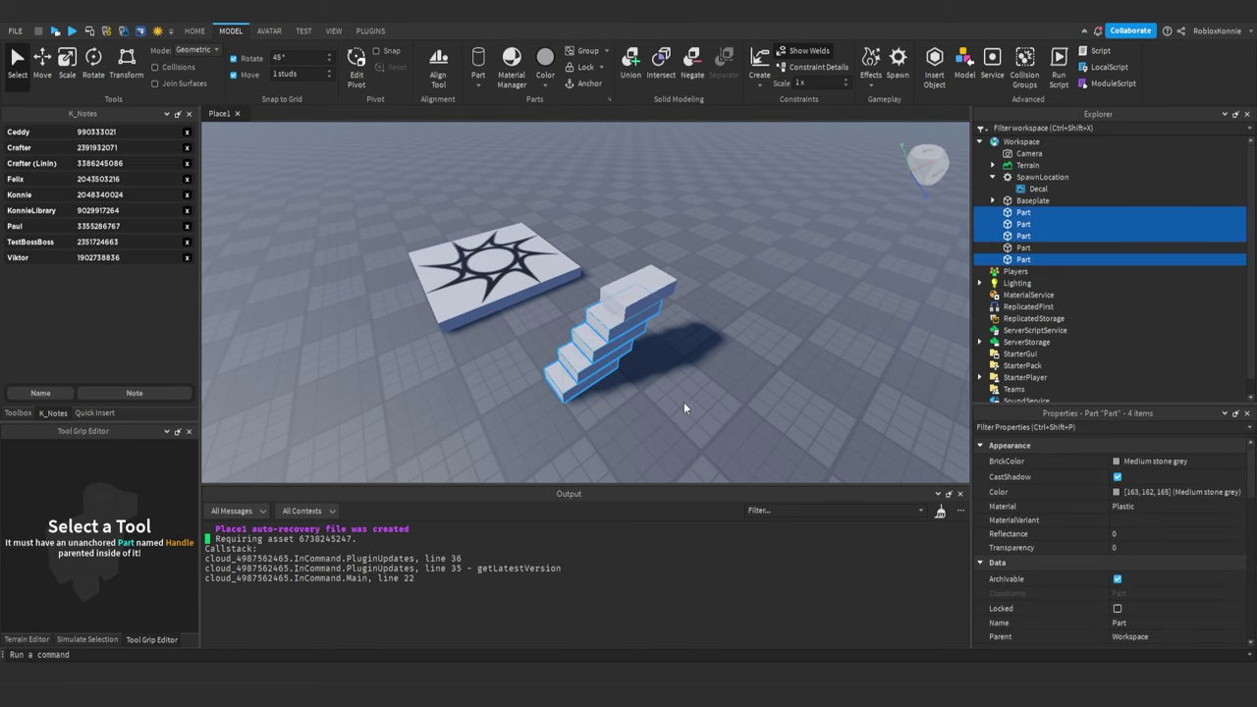
key(ctrl+2)
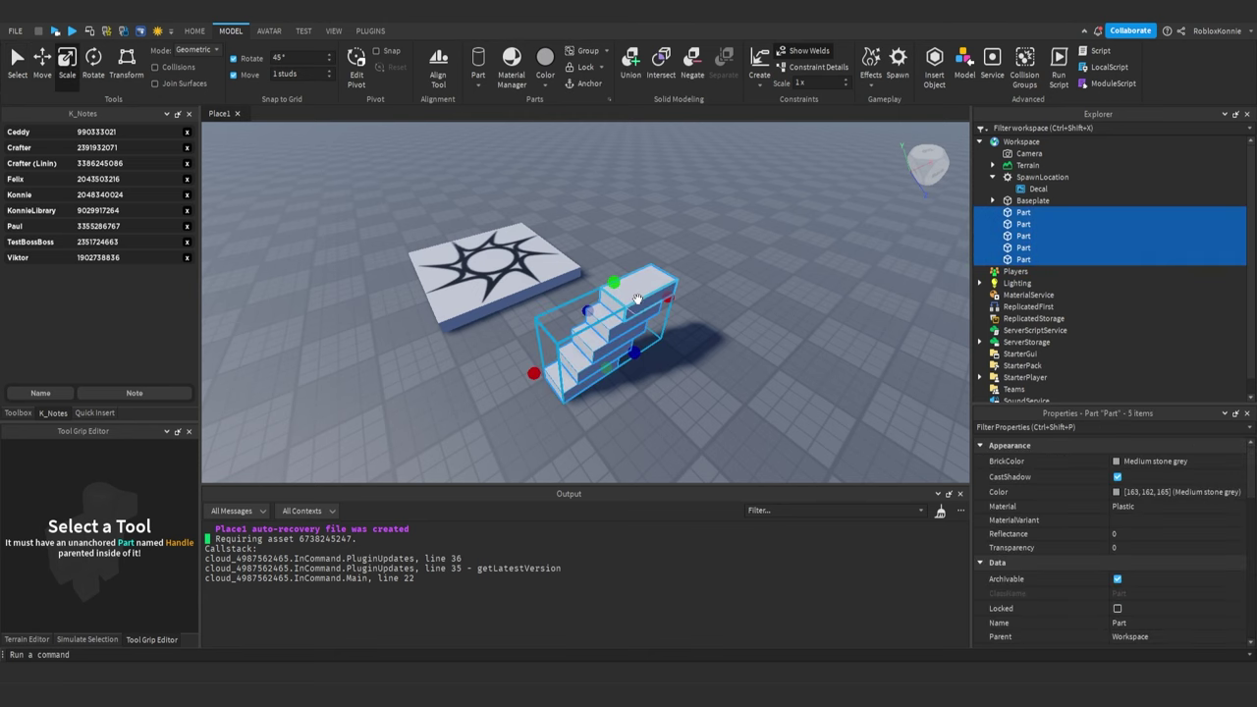
drag(597, 283, 609, 187)
right_drag(609, 186, 590, 277)
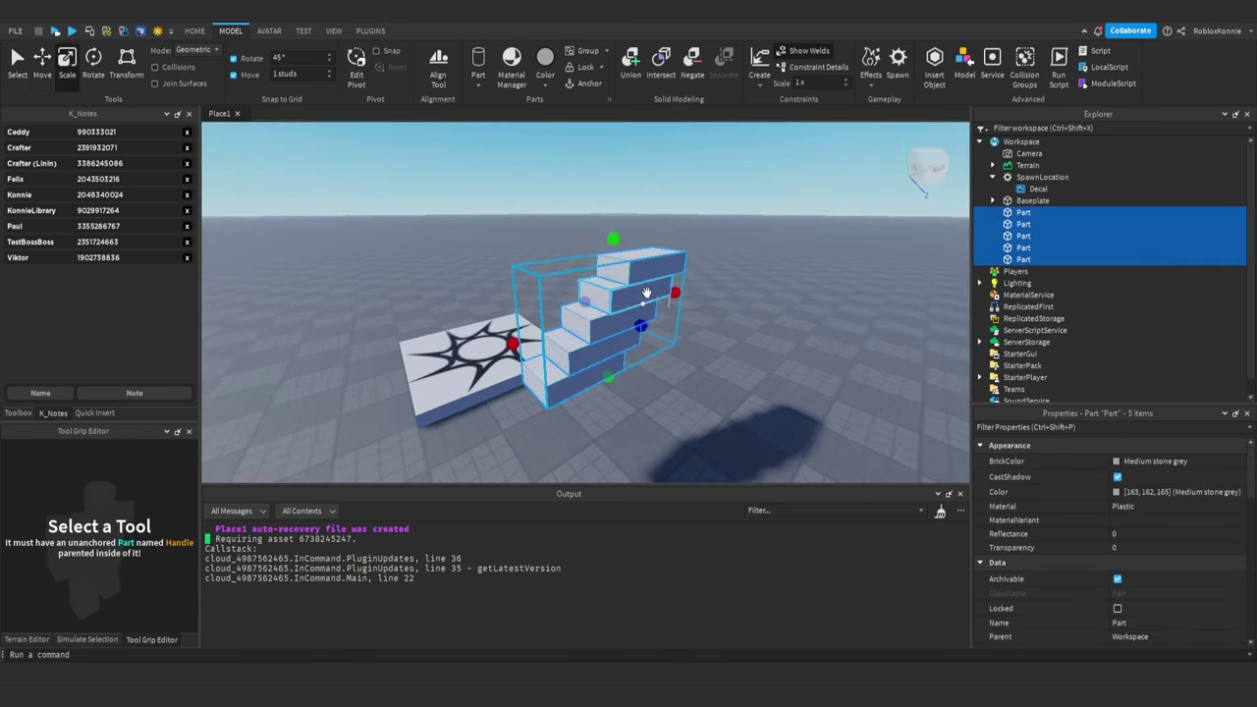
Rotate the raised staircase by 45° and deselect it
key(ctrl+4)
drag(589, 277, 616, 251)
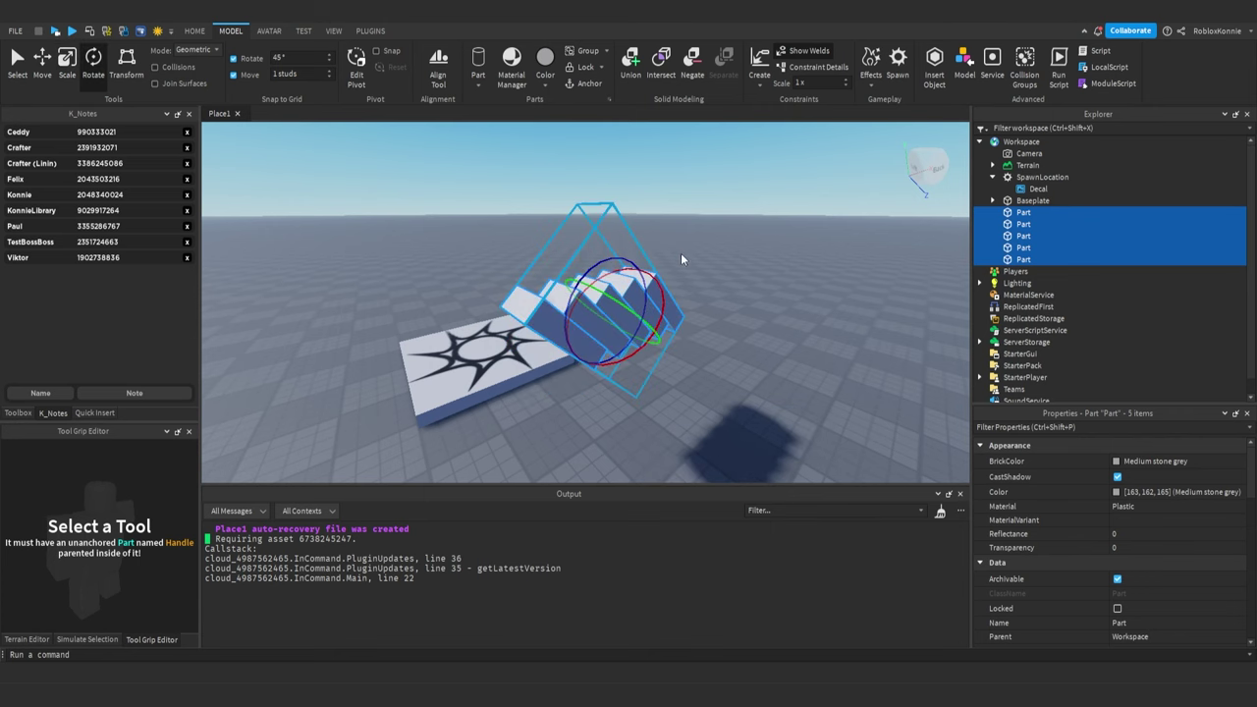
click(731, 262)
Duplicate the tilted staircase's end Part and move the copy 2 studs outward along the horizontal world axis
right_drag(731, 262, 732, 262)
scroll(731, 262, up, 1)
click(662, 229)
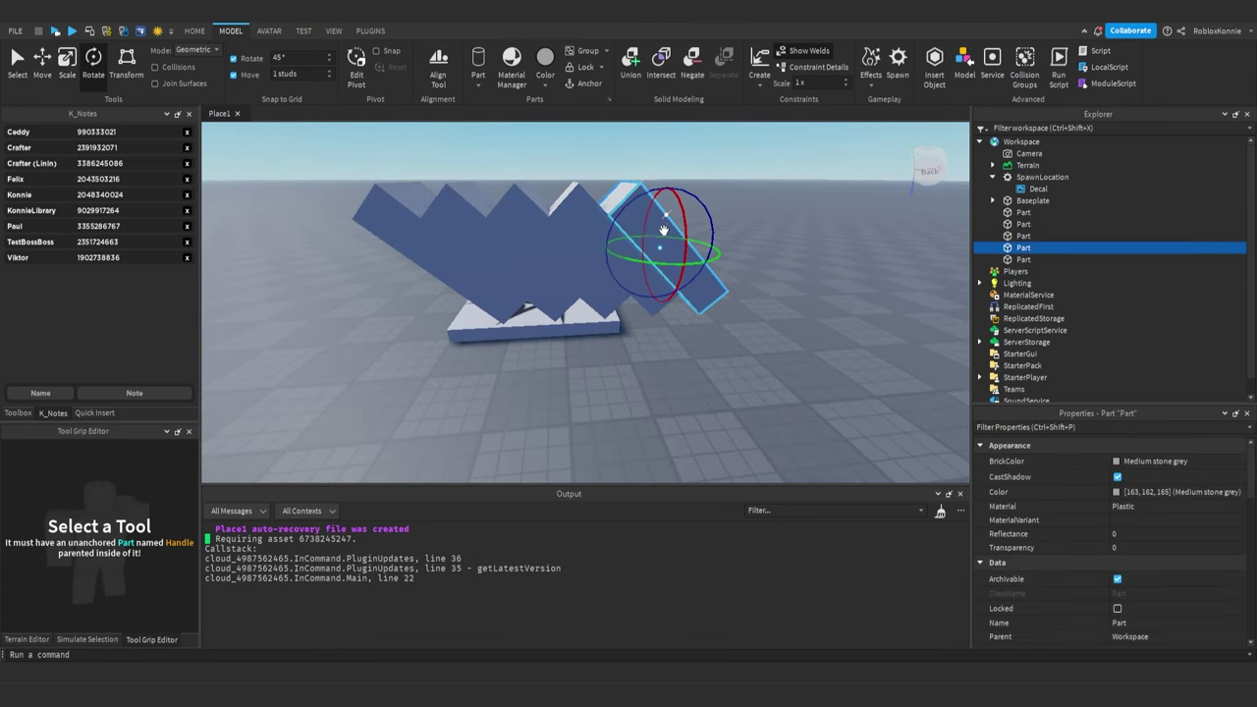
right_drag(664, 232, 664, 230)
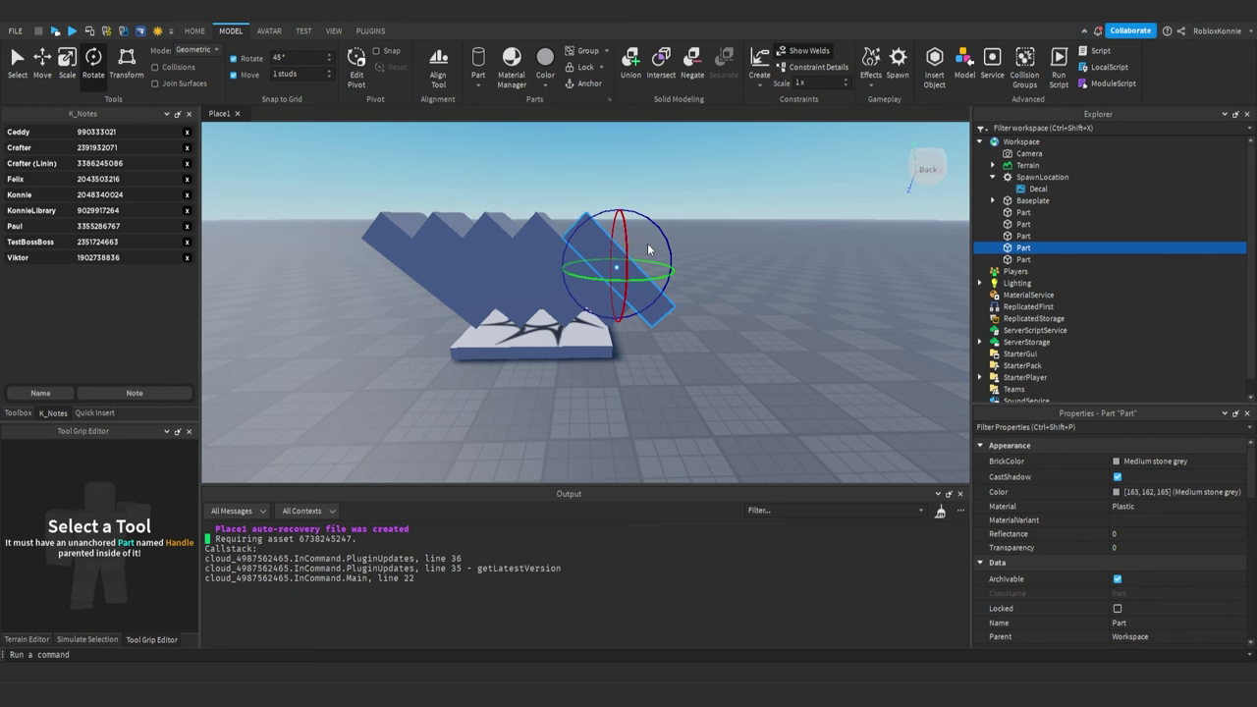
key(ctrl+2)
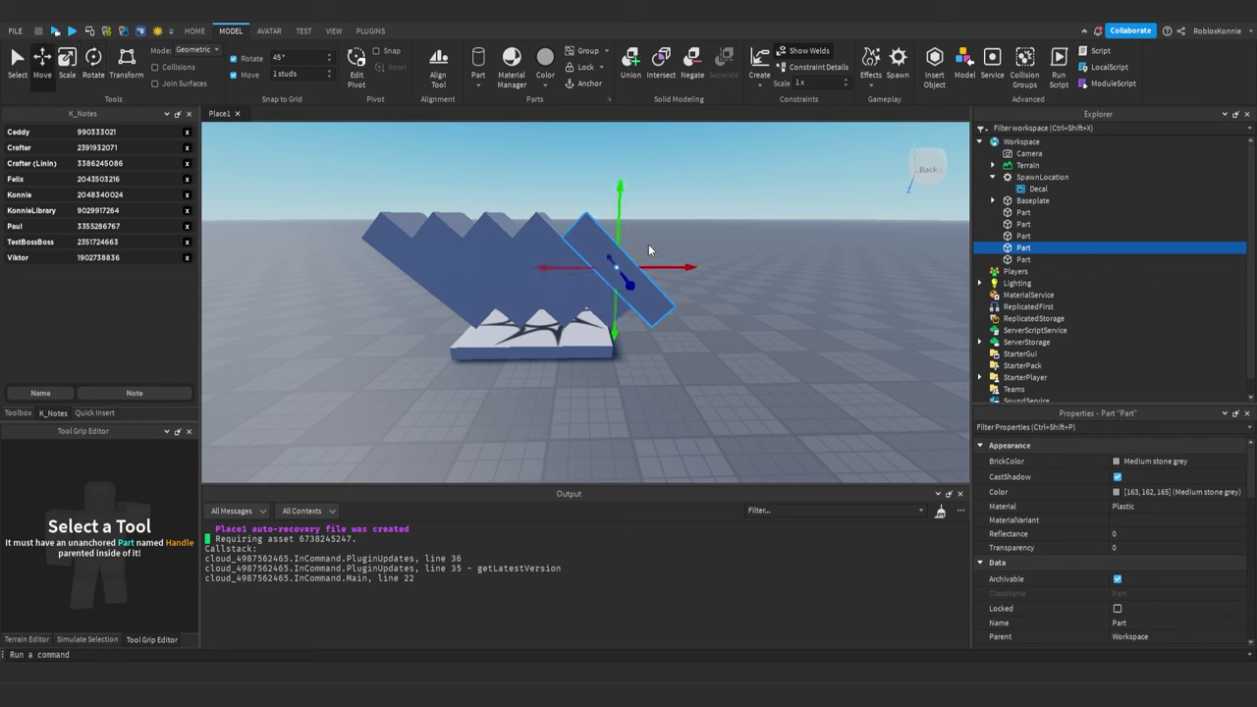
key(ctrl+d)
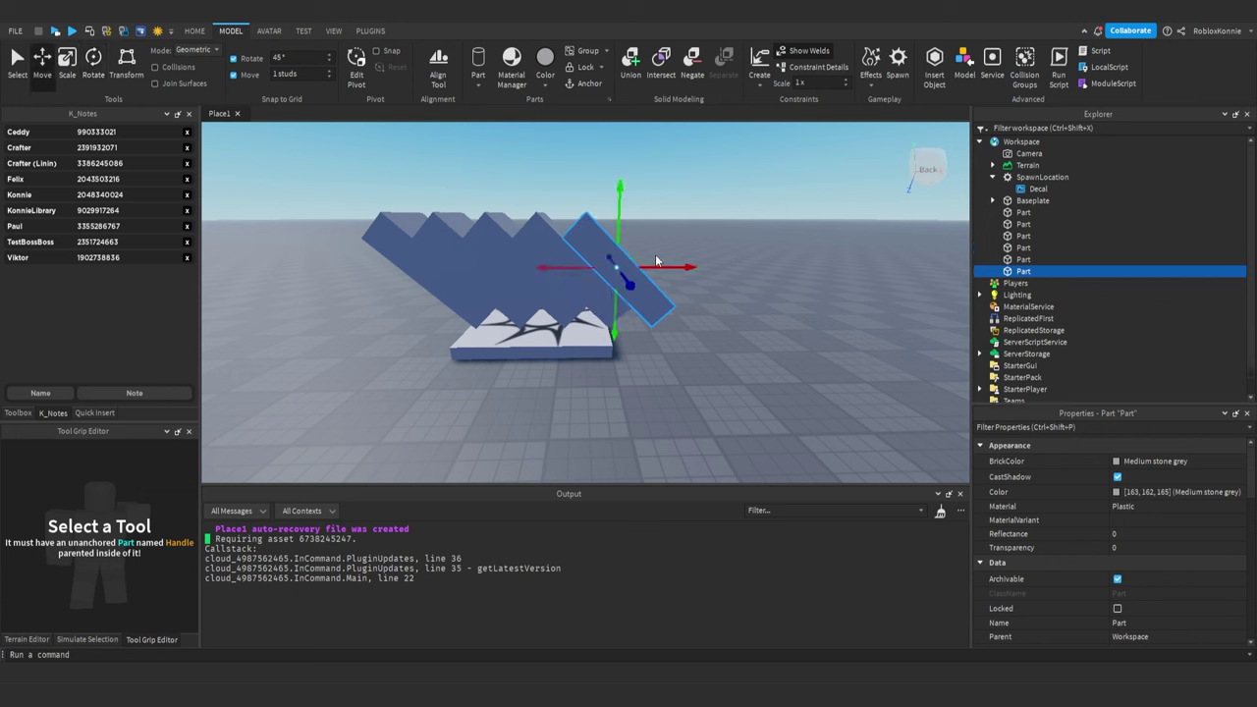
drag(655, 254, 729, 268)
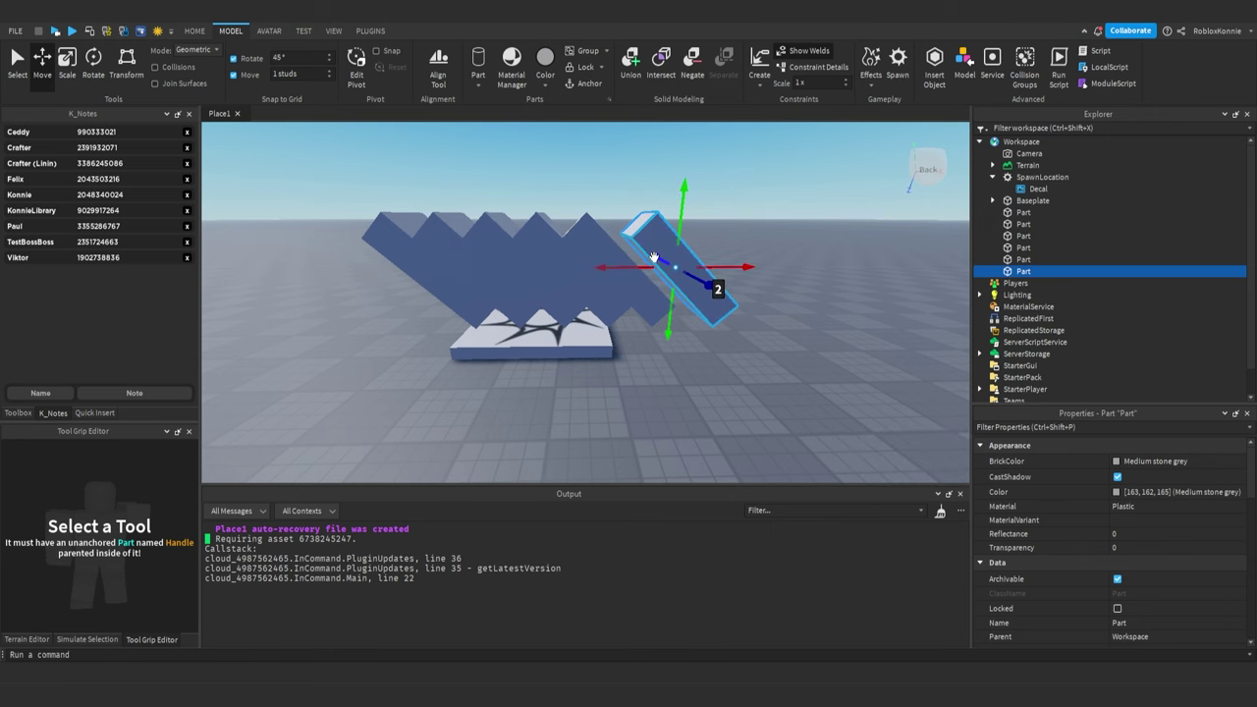
Try to fit the copy flush against the neighbouring tilted Part using world-aligned movement
right_drag(664, 317, 656, 316)
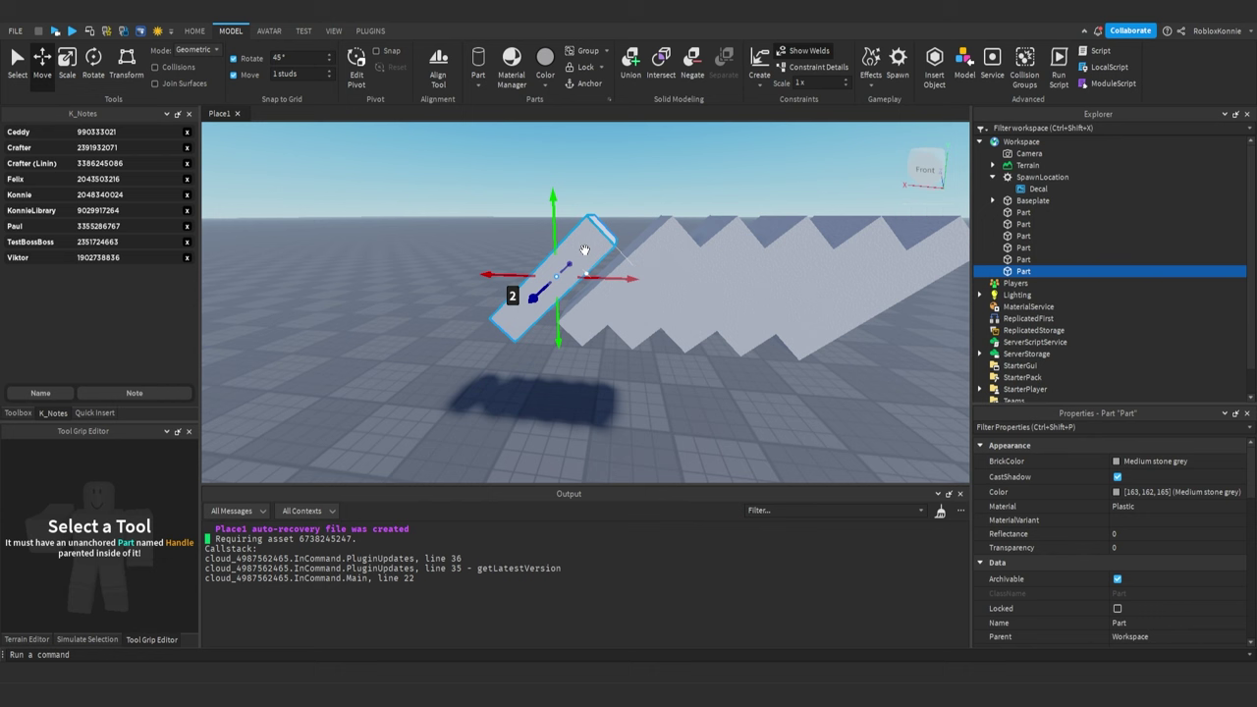
click(155, 69)
mouse_move(589, 280)
mouse_down()
mouse_move(635, 277)
mouse_move(595, 274)
mouse_up()
drag(594, 275, 595, 277)
scroll(594, 280, down, 5)
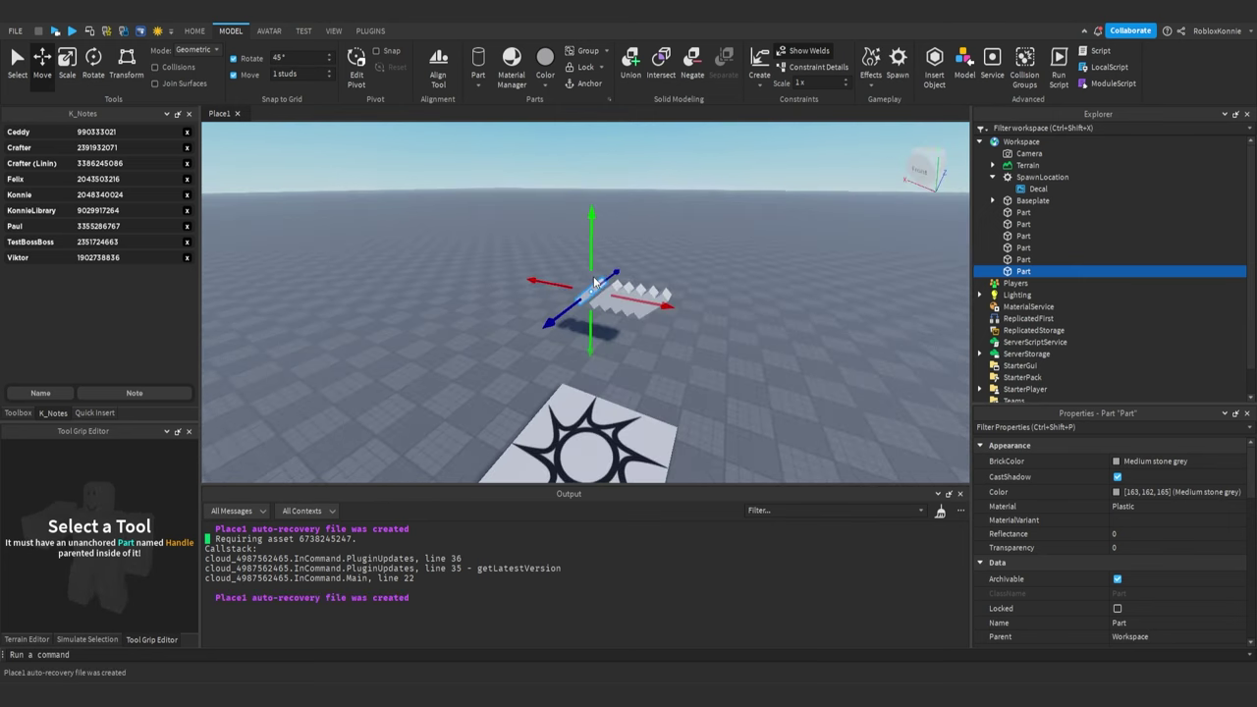
right_drag(594, 282, 630, 298)
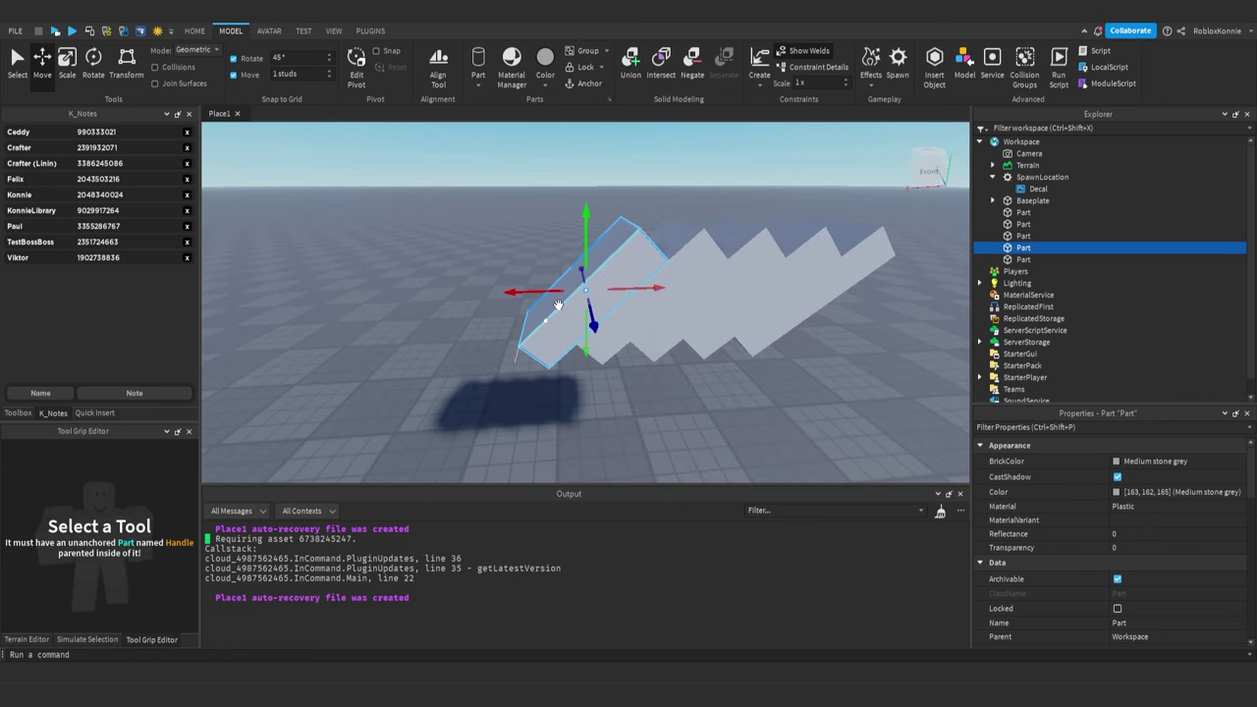
Switch the end Part to local axes, duplicate it, and move the copy 1 stud outward and 1 stud down its length
key(ctrl+l)
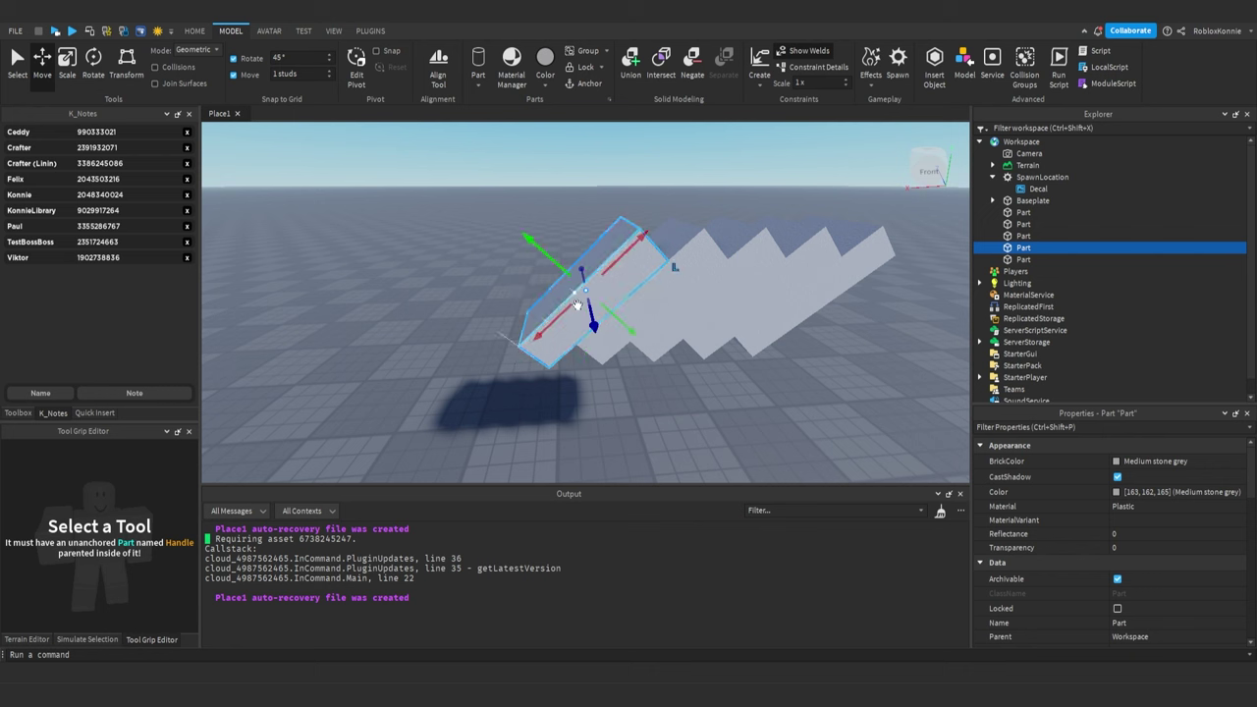
key(ctrl+d)
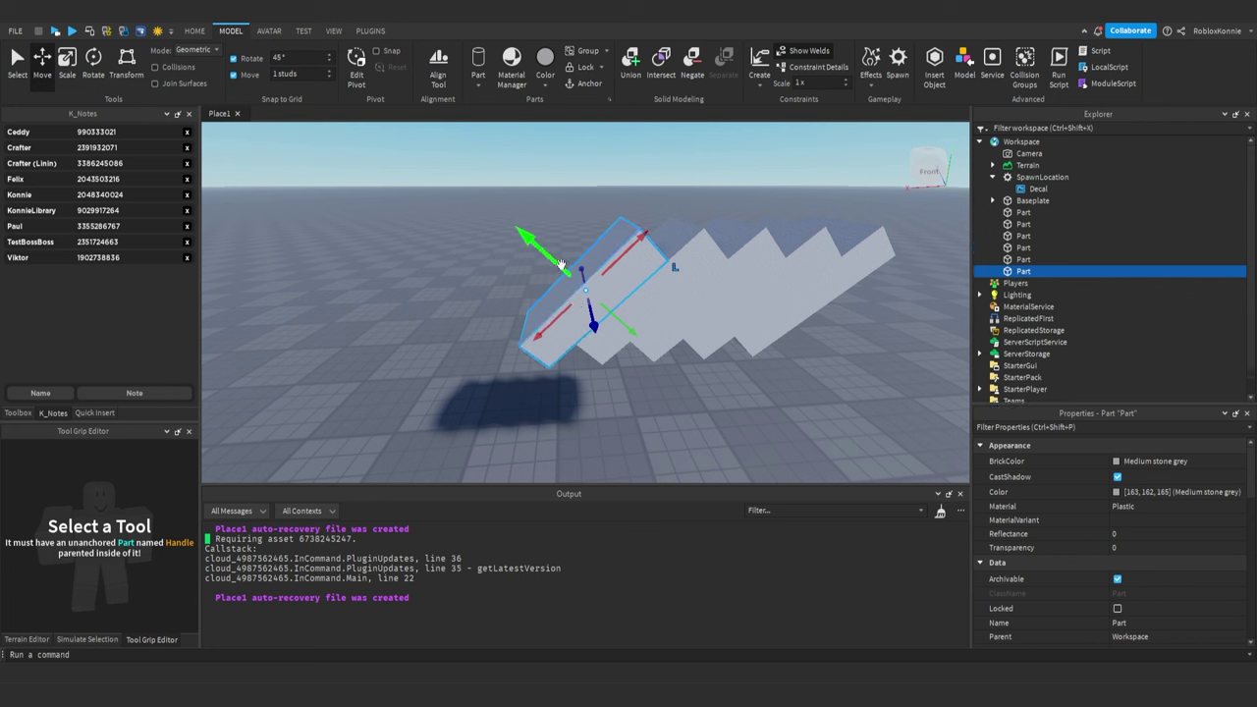
drag(561, 266, 536, 253)
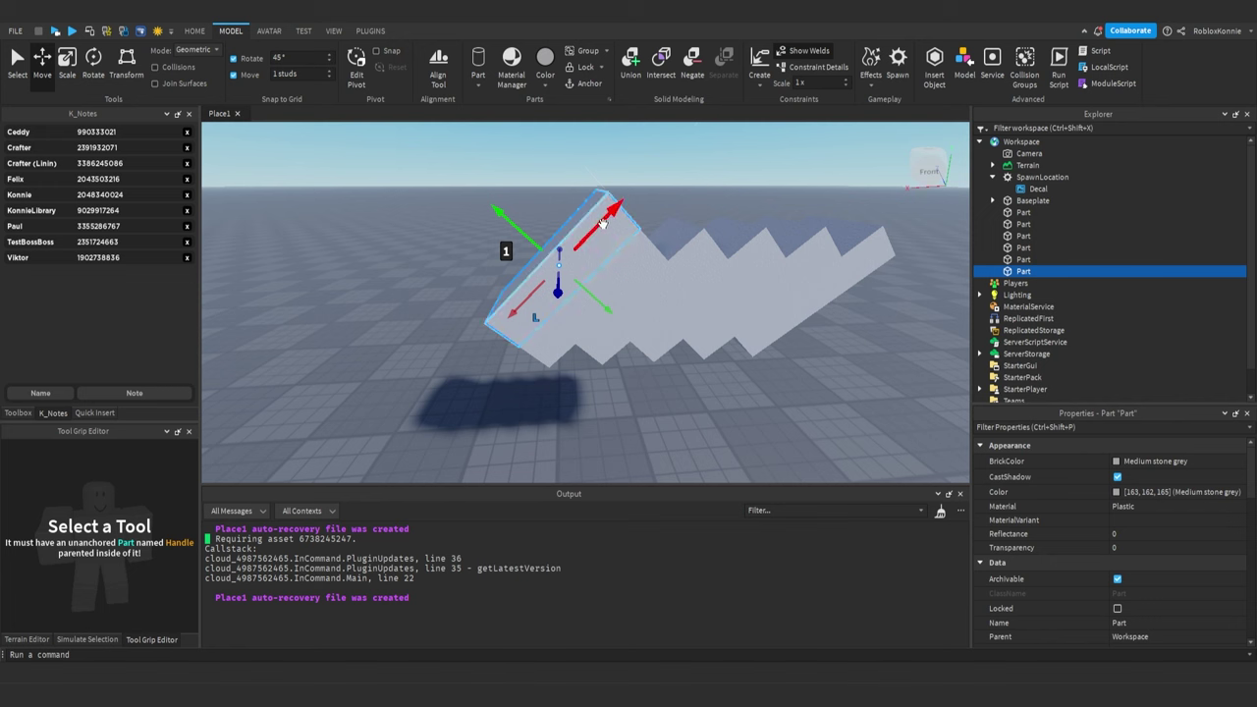
drag(602, 225, 568, 264)
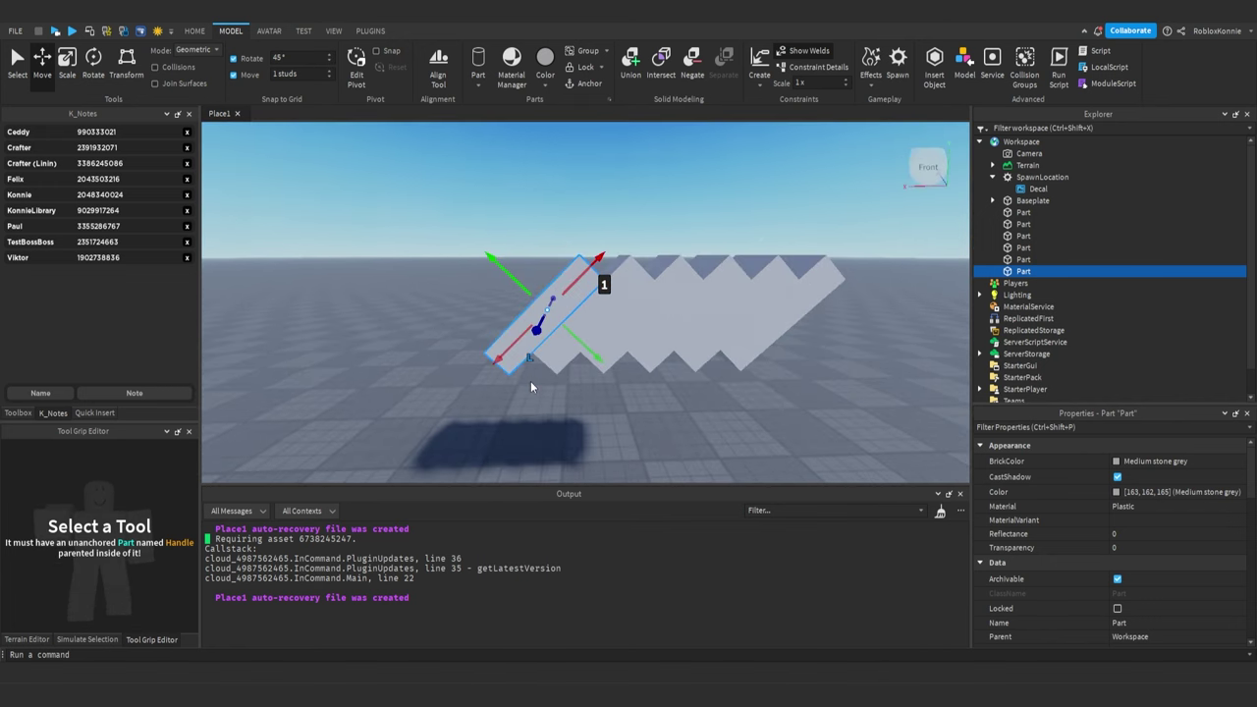
right_drag(532, 380, 539, 379)
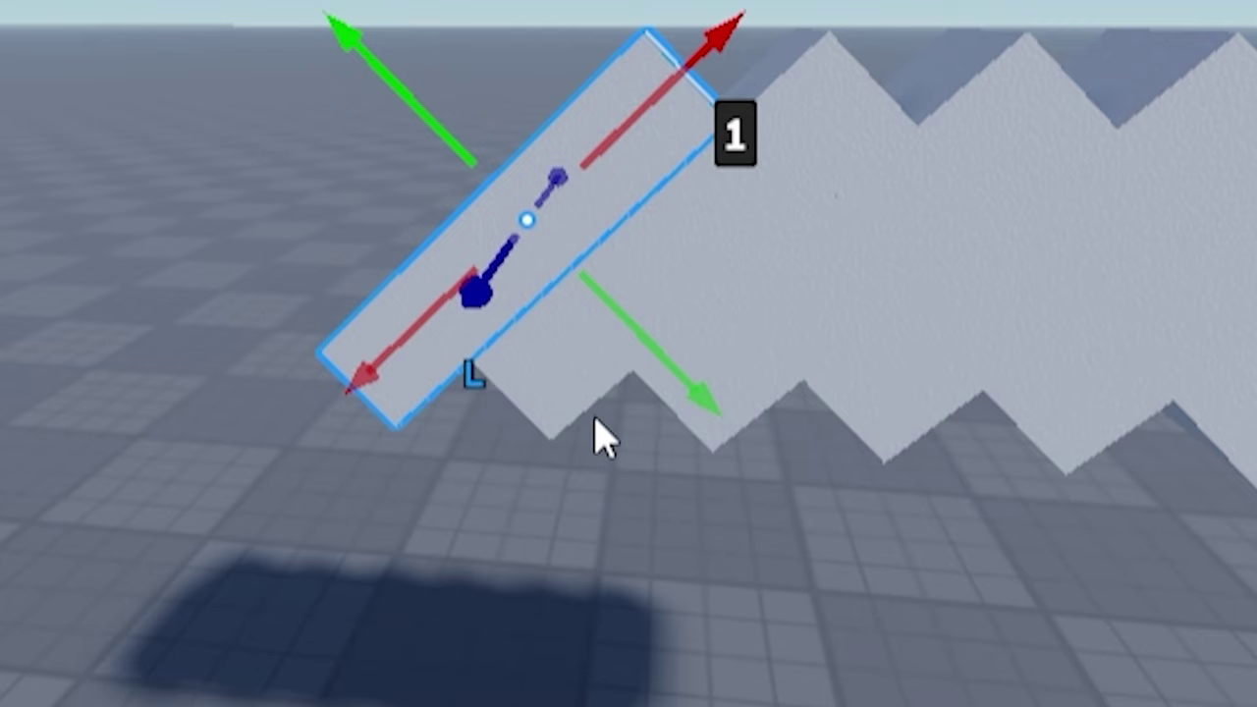
Toggle the copy's move handles repeatedly between local and world axes, ending on world axes
key(ctrl+l)
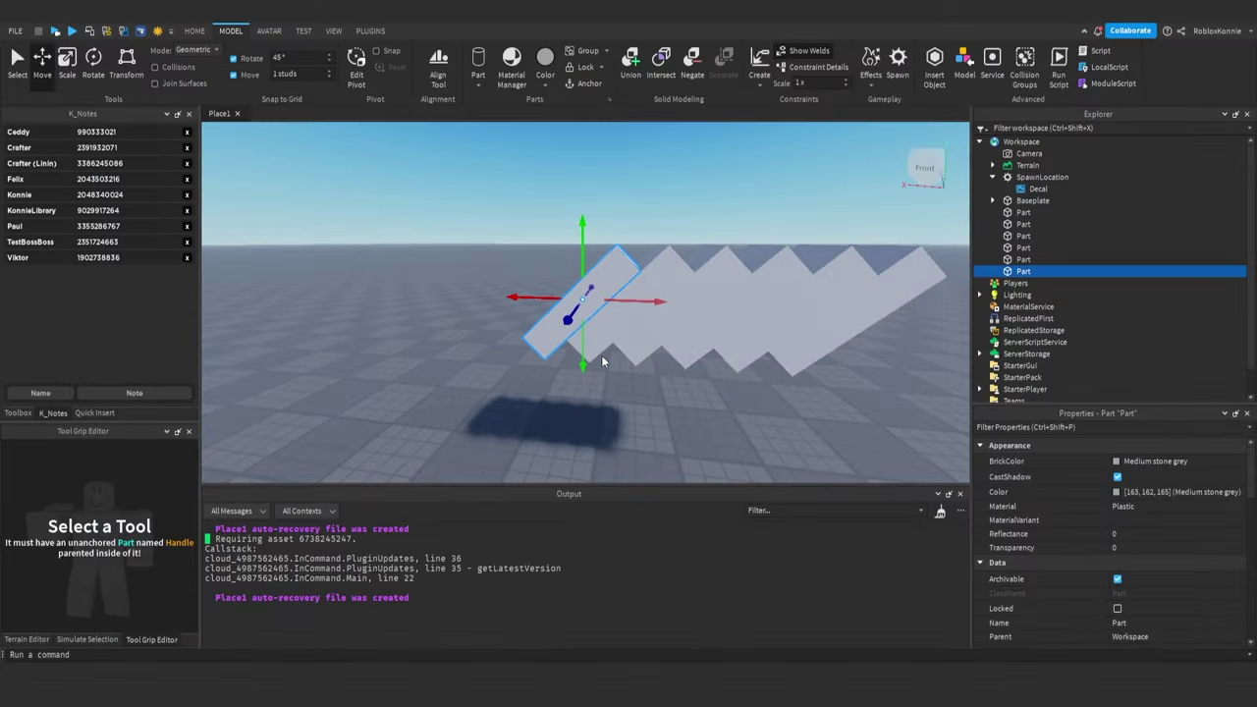
key(ctrl+l)
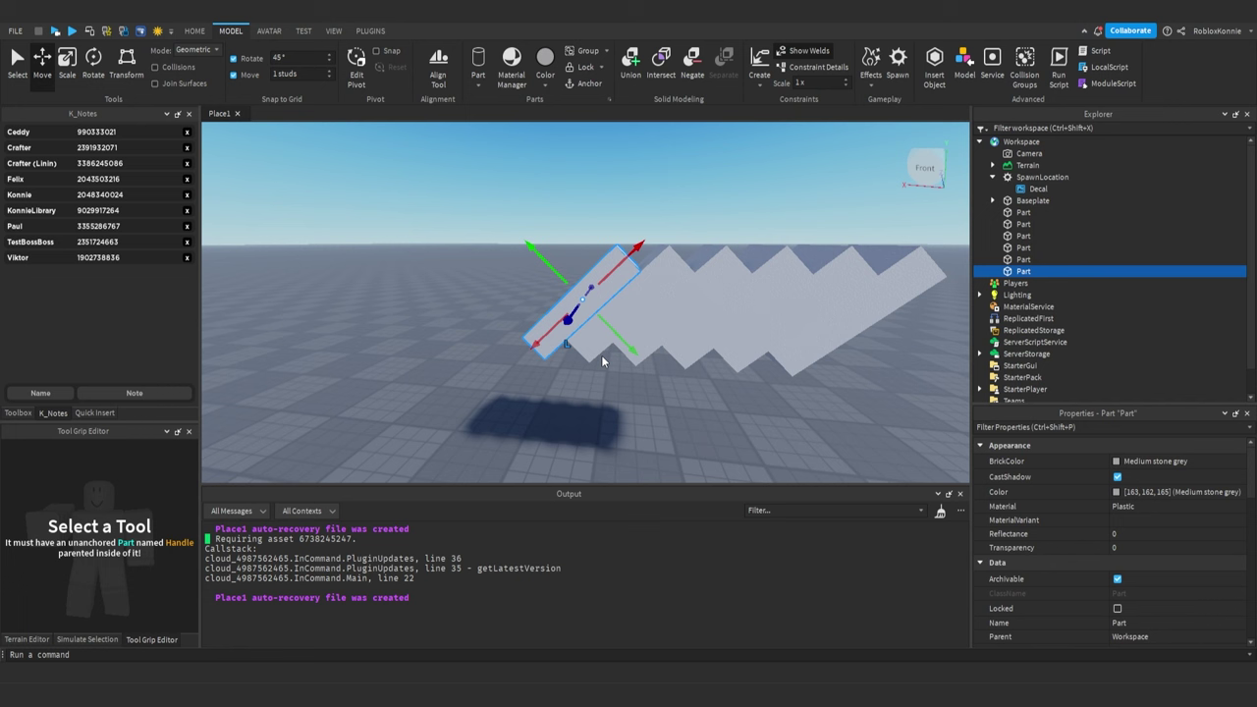
key(ctrl+l)
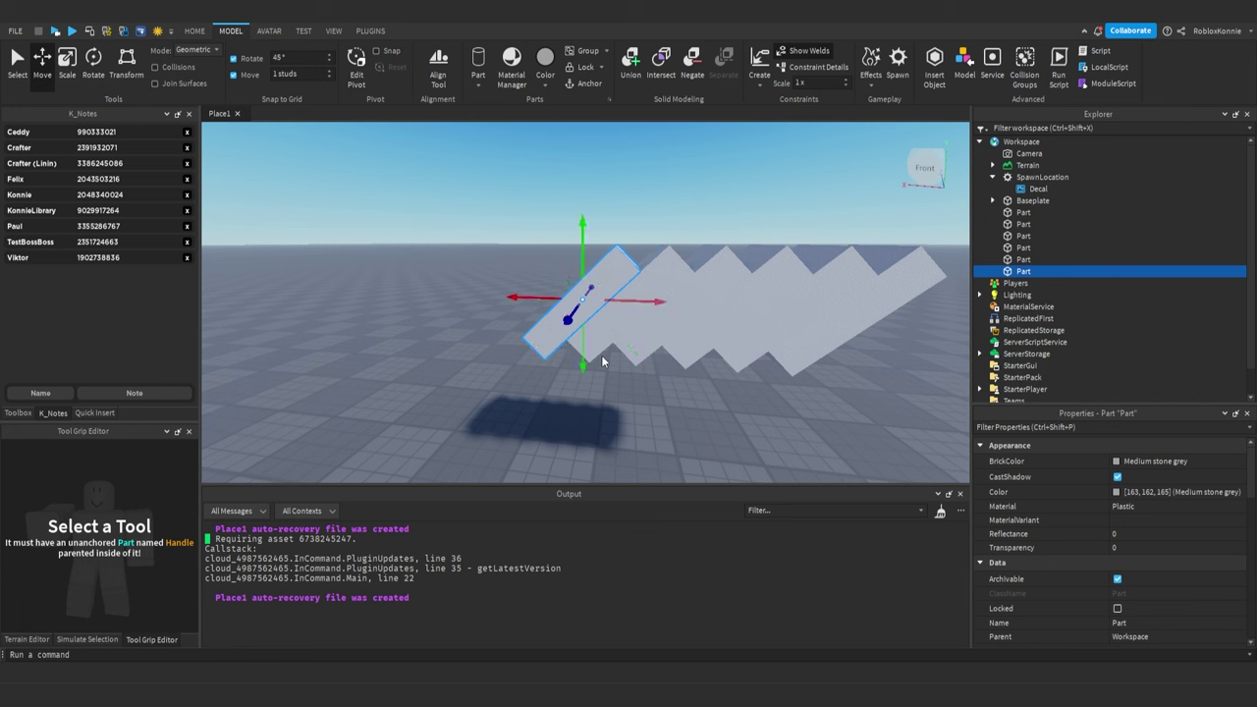
key(ctrl+l)
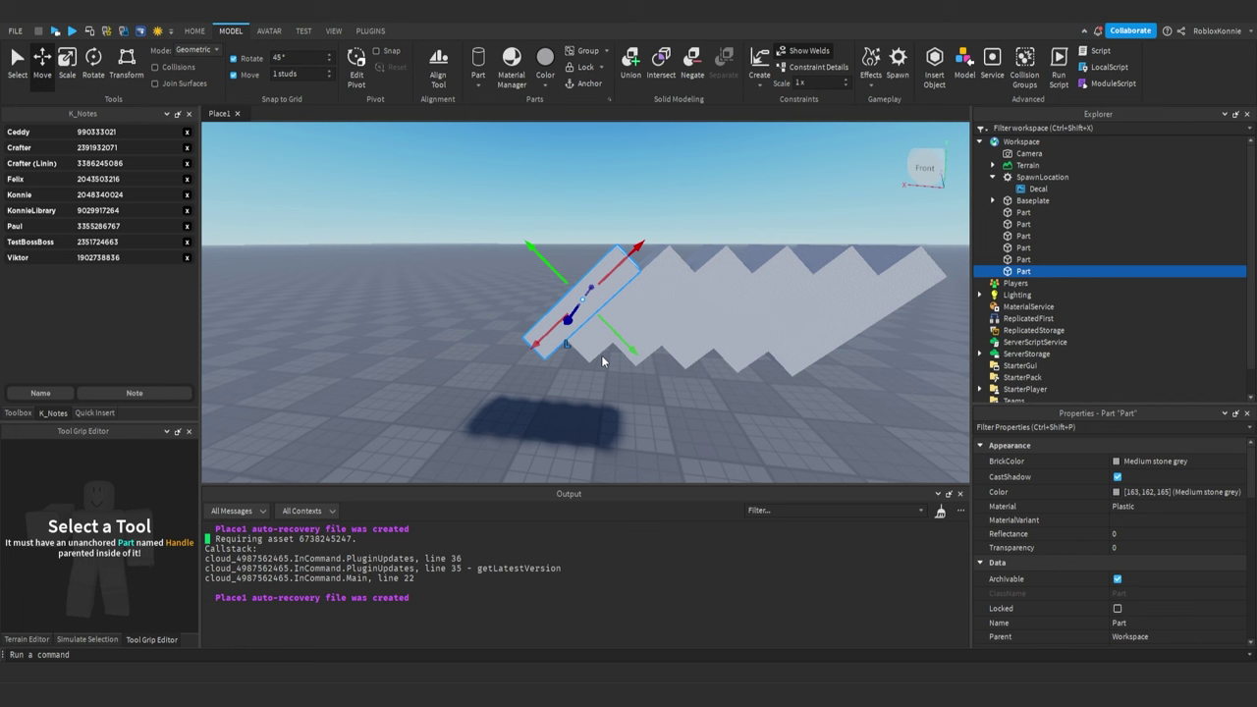
key(ctrl+l)
key(ctrl+l)
key(ctrl+l)
key(ctrl+l)
key(ctrl+l)
key(ctrl+l)
key(ctrl+l)
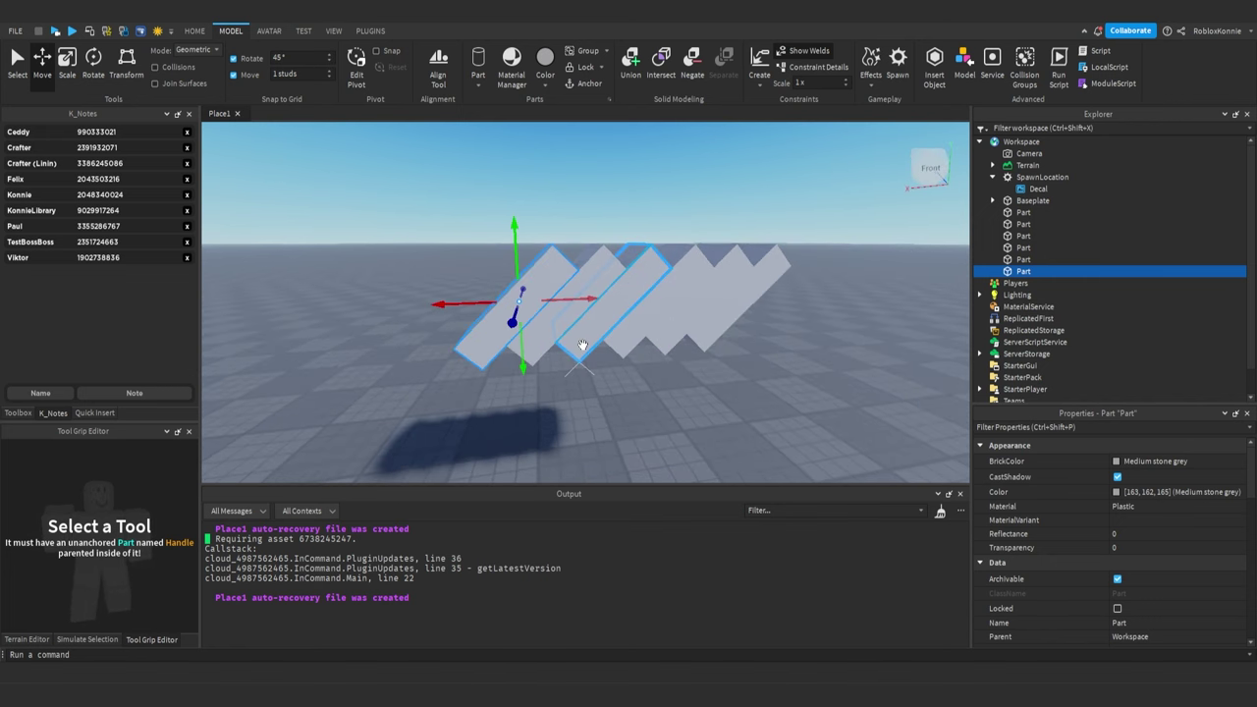
right_drag(582, 345, 546, 316)
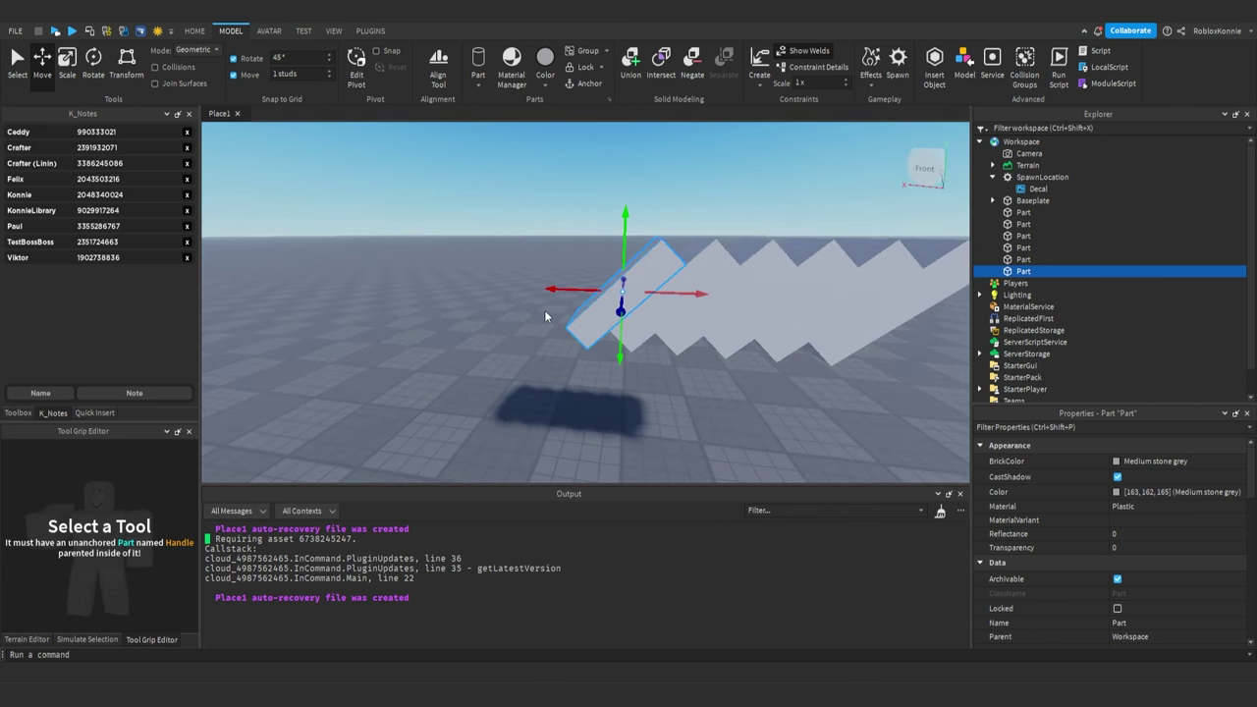
Turn on Collisions and duplicate the tilted row's new end Part
click(153, 67)
right_drag(365, 231, 365, 231)
key(ctrl+d)
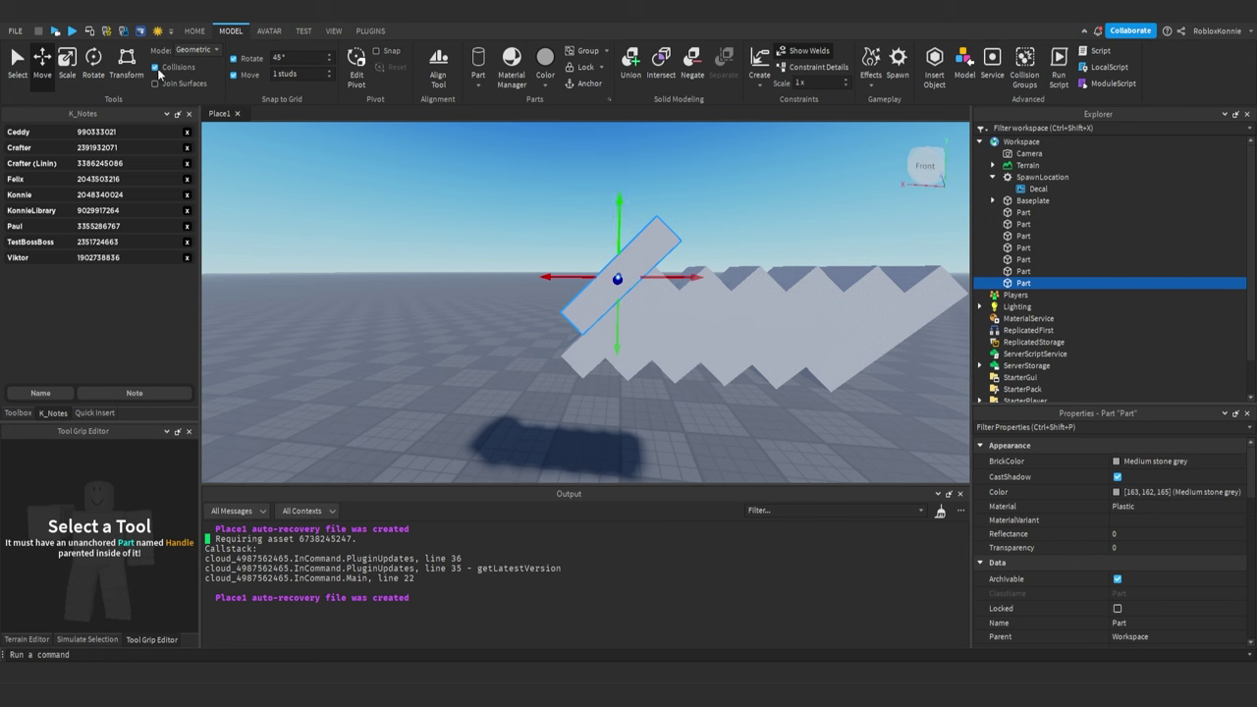
Duplicate the tilted row's end Part, move the copy about 0.59 studs outward along the world X axis, and deselect it
key(ctrl+d)
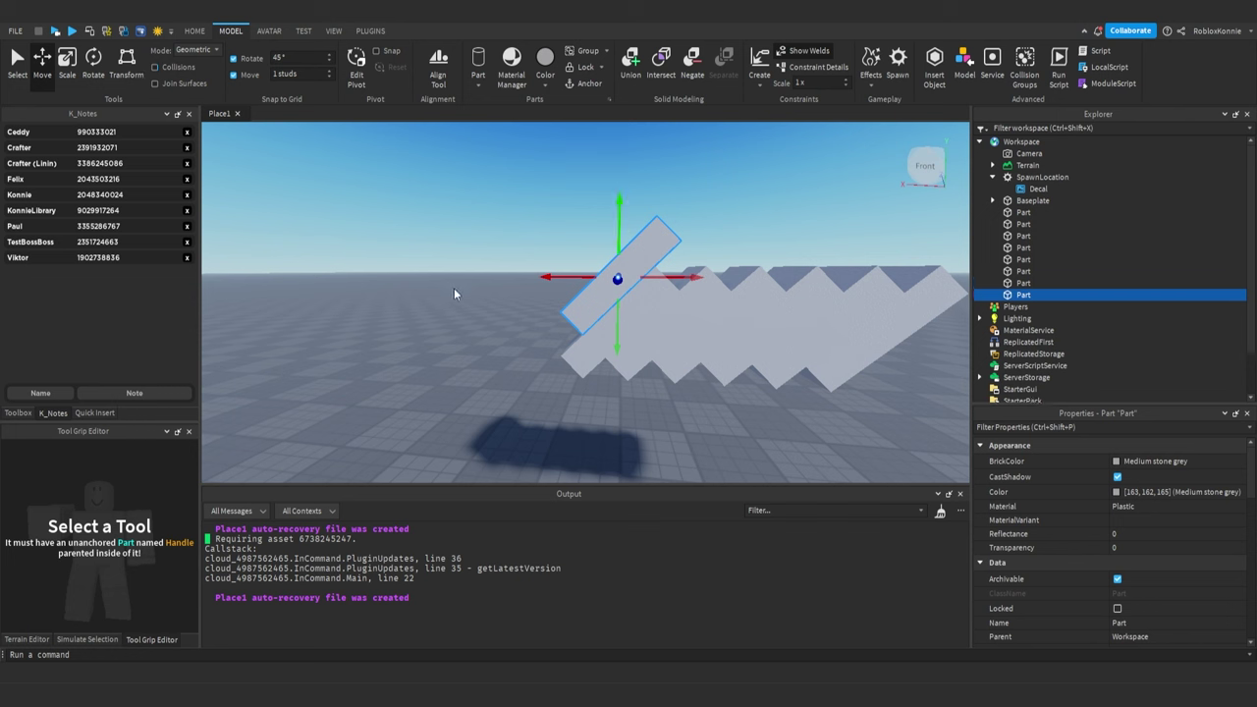
mouse_move(656, 280)
mouse_down()
mouse_move(600, 281)
mouse_move(660, 278)
mouse_up()
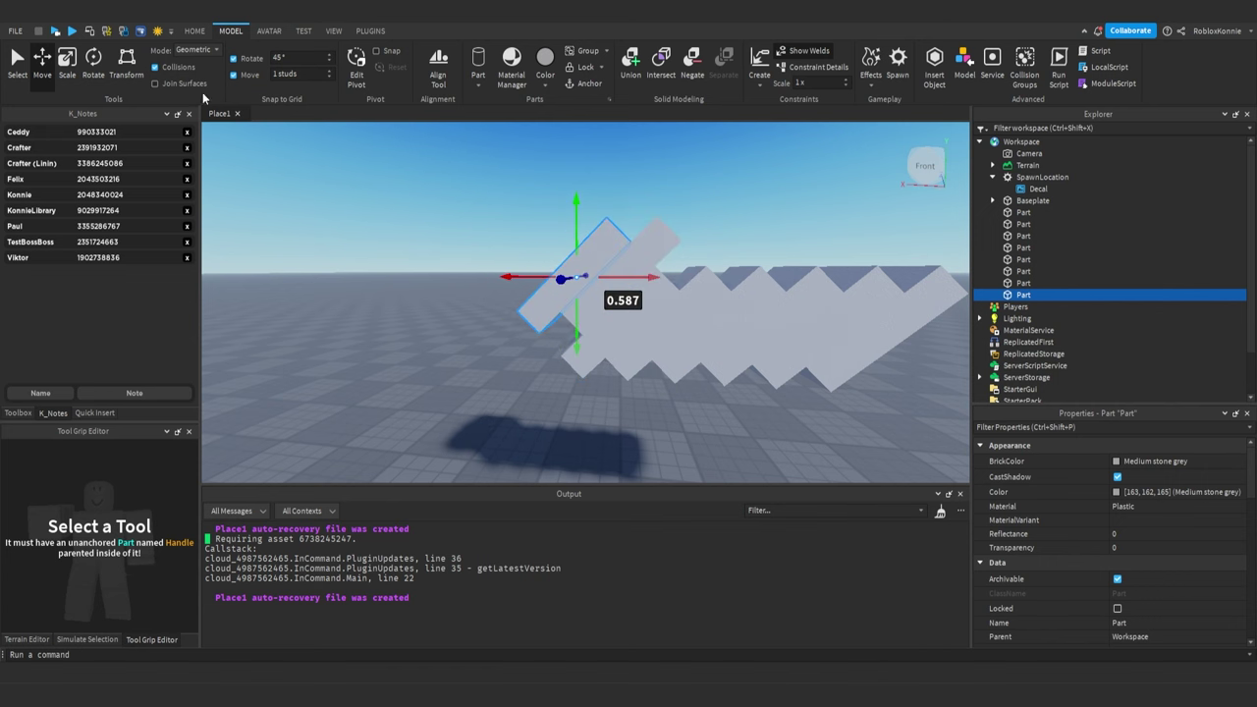
click(378, 266)
scroll(388, 275, down, 4)
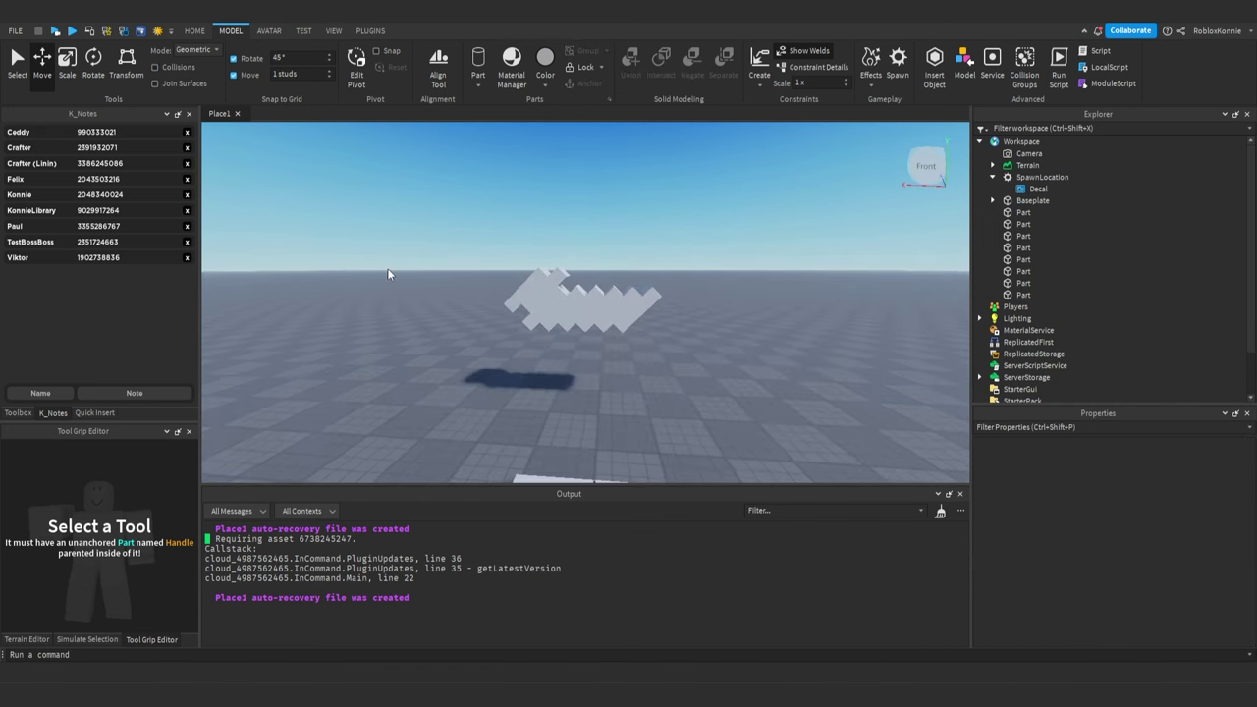
scroll(286, 268, up, 5)
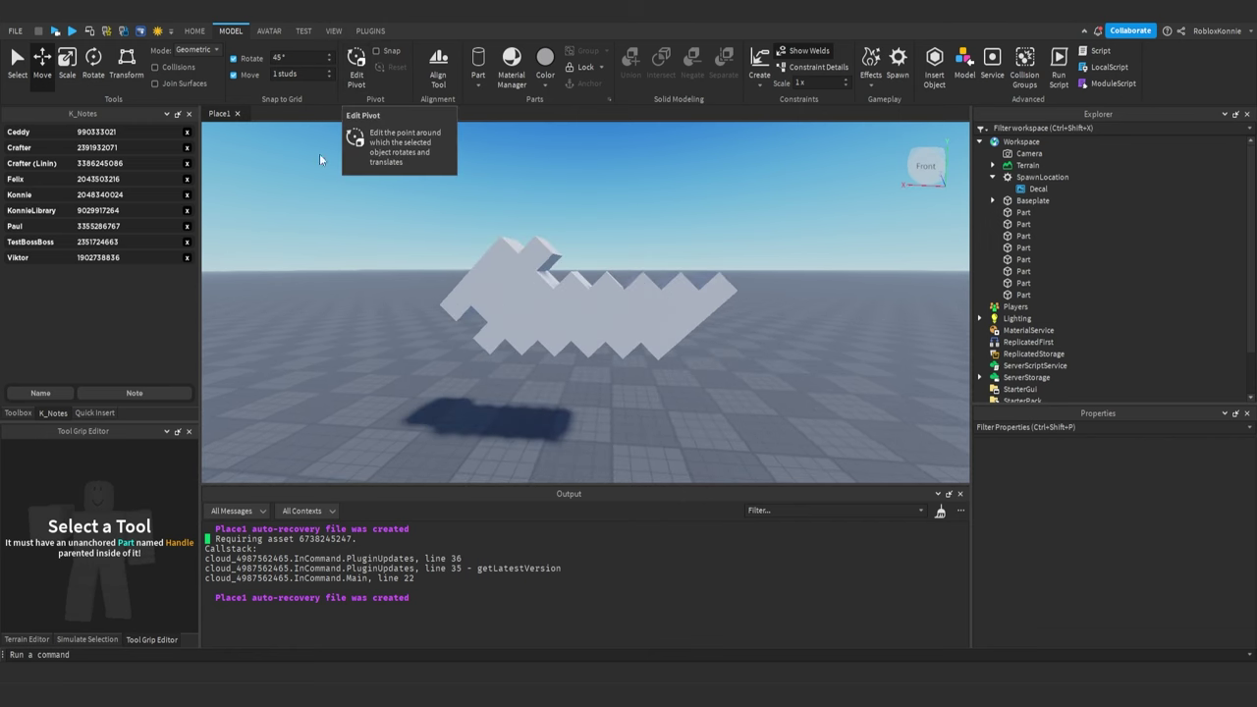
scroll(309, 237, up, 3)
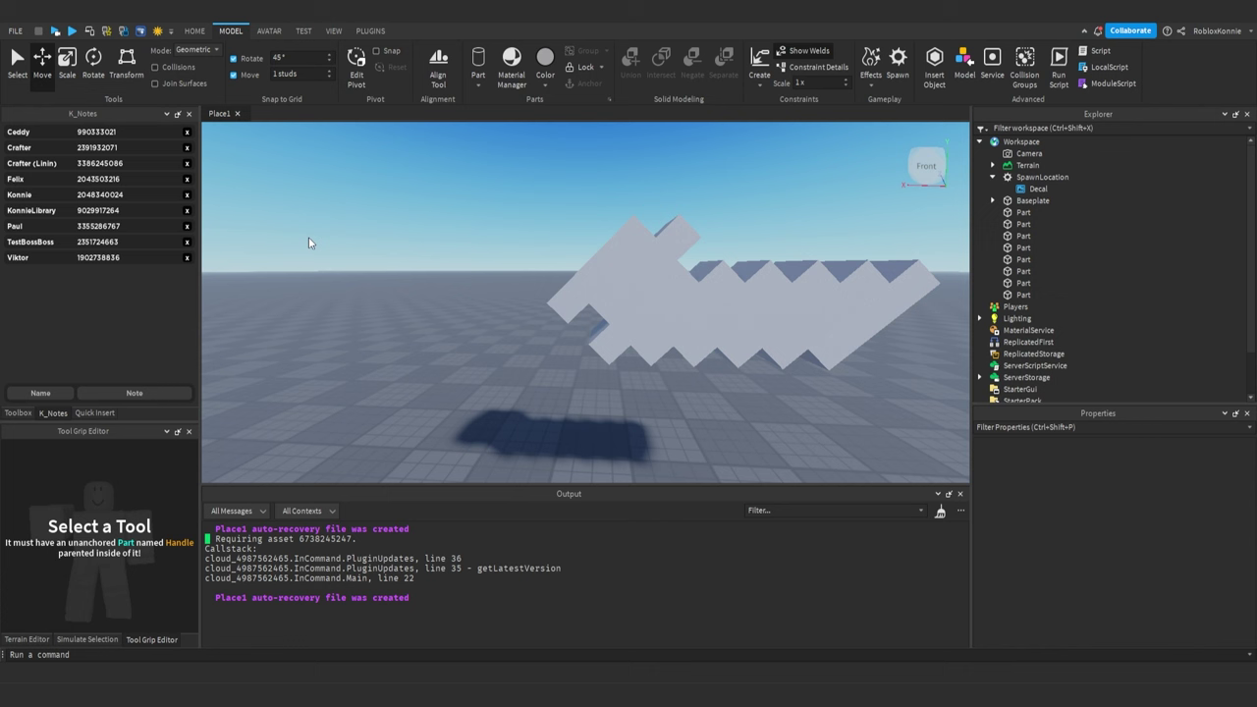
Select the outermost tilted Part and try scaling it along its length from the upper end
click(599, 277)
key(ctrl+3)
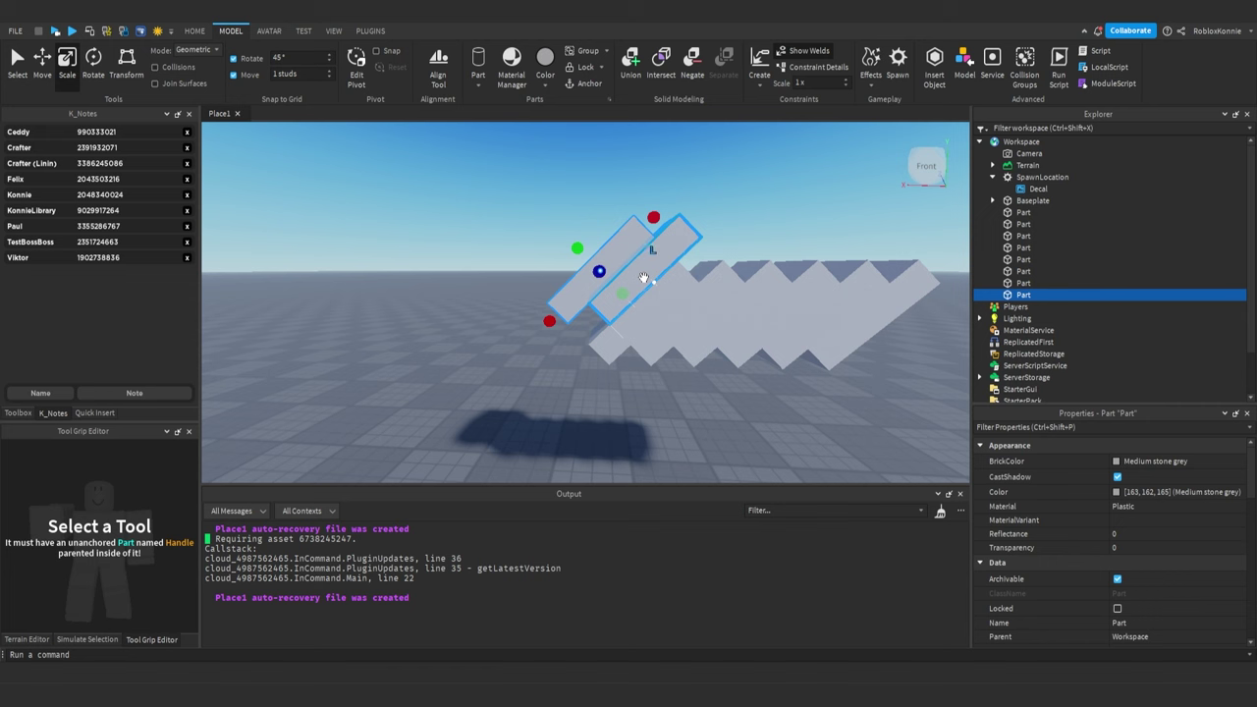
scroll(641, 251, up, 2)
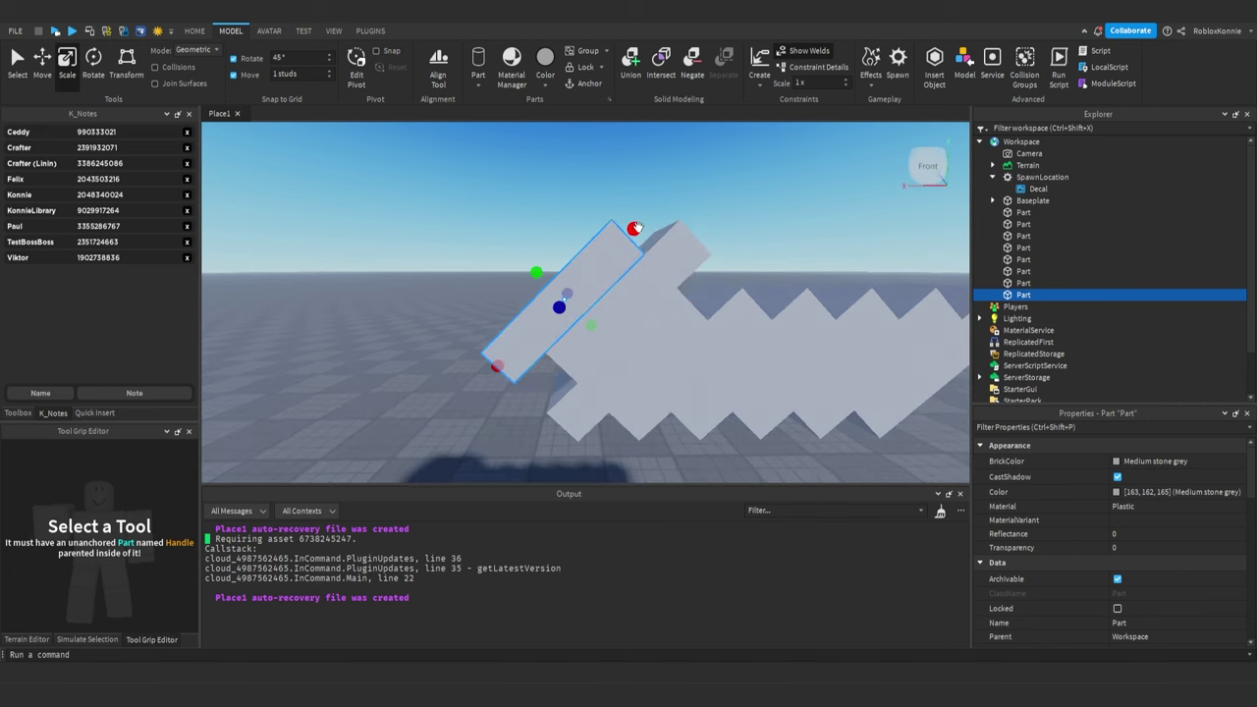
drag(635, 228, 683, 200)
Move the outermost Part's pivot to its upper end's outer corner and 1 stud along that edge to the middle
click(354, 78)
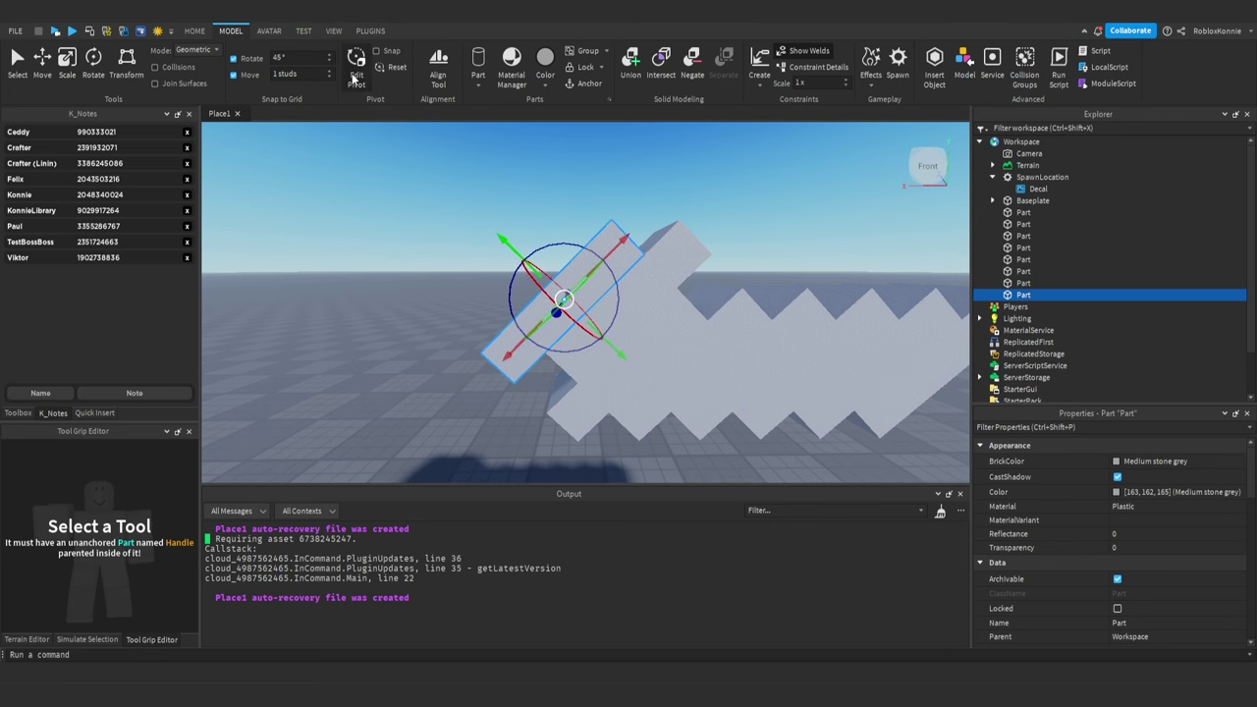
right_drag(432, 178, 432, 188)
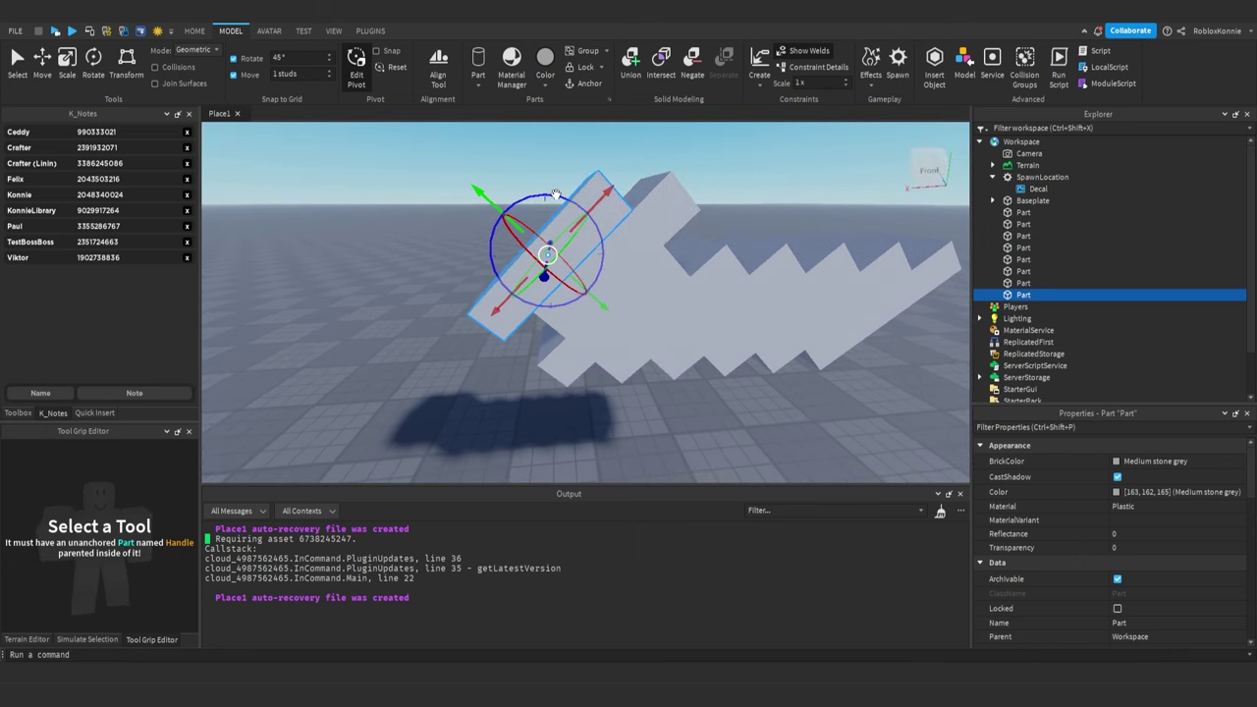
right_drag(556, 199, 557, 198)
drag(553, 275, 609, 229)
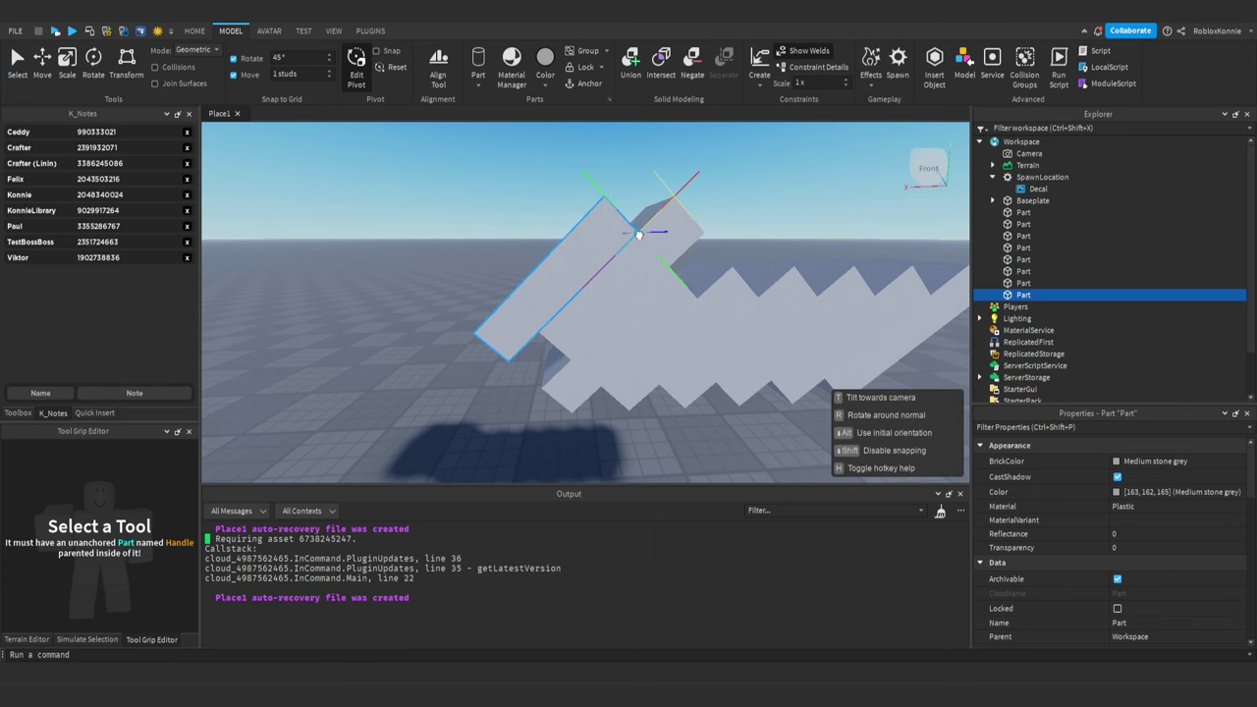
drag(634, 229, 603, 206)
right_drag(603, 206, 603, 207)
key(w)
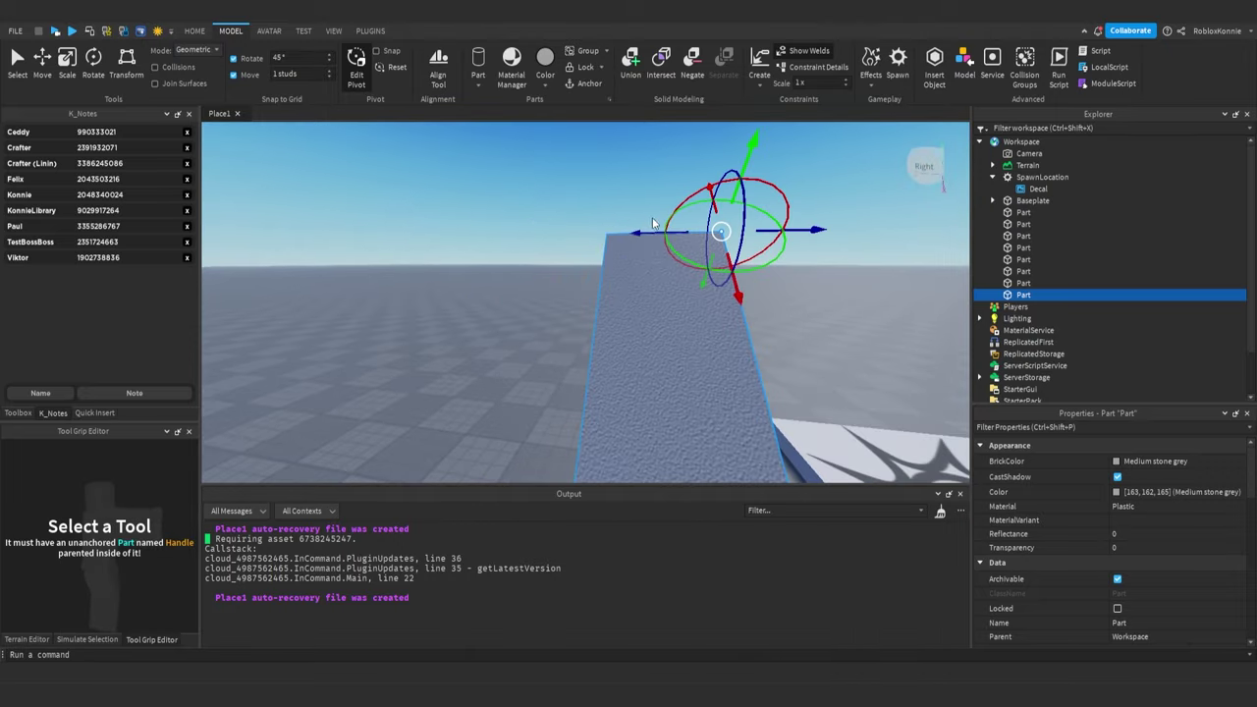
drag(642, 233, 595, 230)
key(d)
right_drag(680, 233, 681, 233)
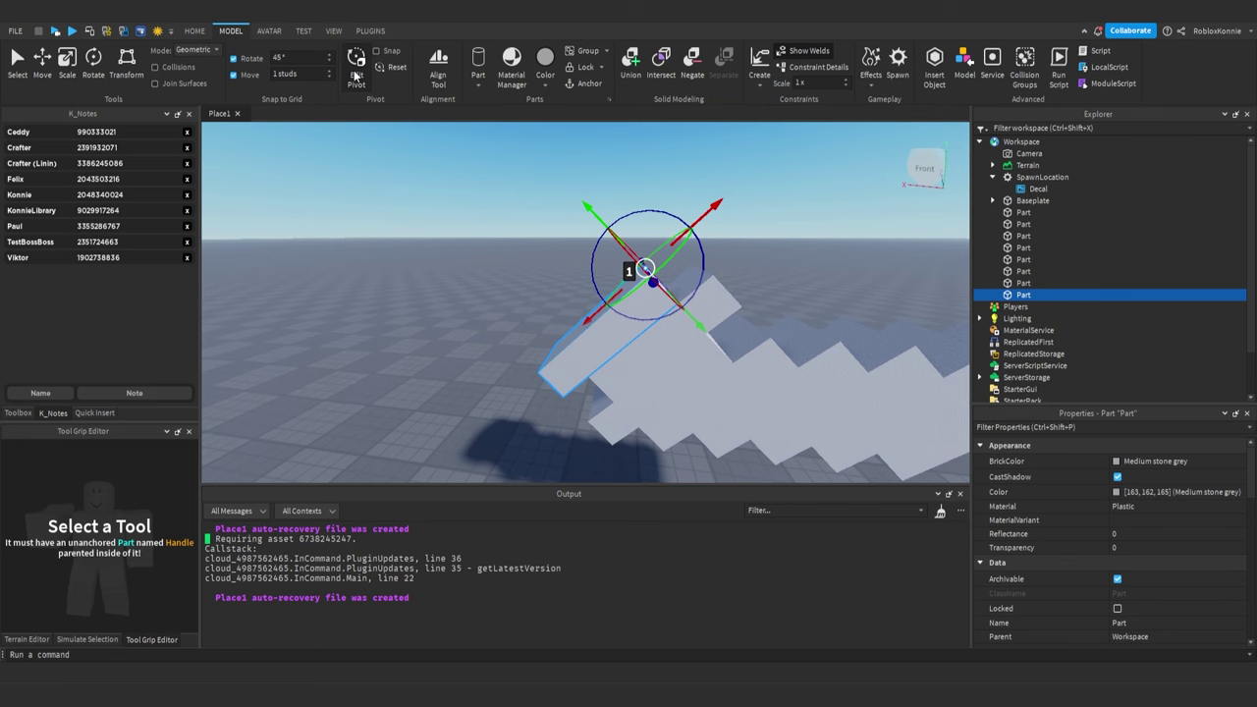
Try scaling the outermost Part lengthwise around its relocated pivot
key(ctrl+3)
scroll(683, 209, up, 3)
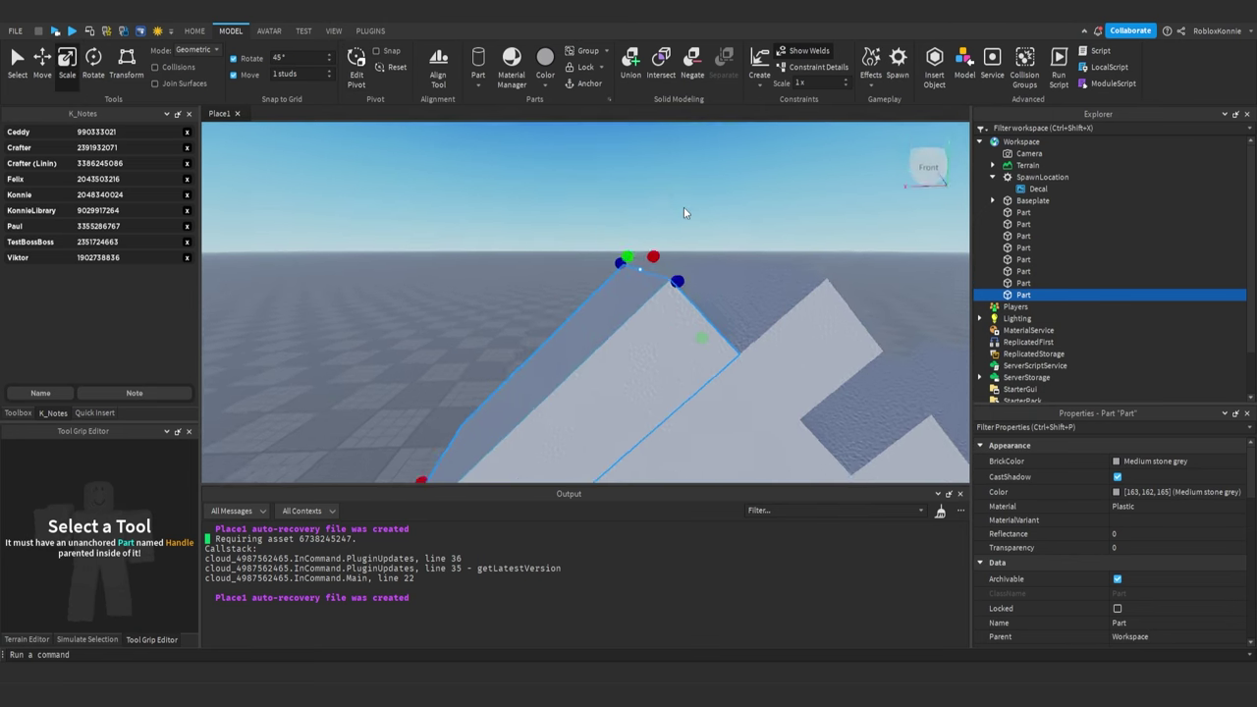
right_drag(685, 208, 684, 209)
scroll(684, 208, down, 3)
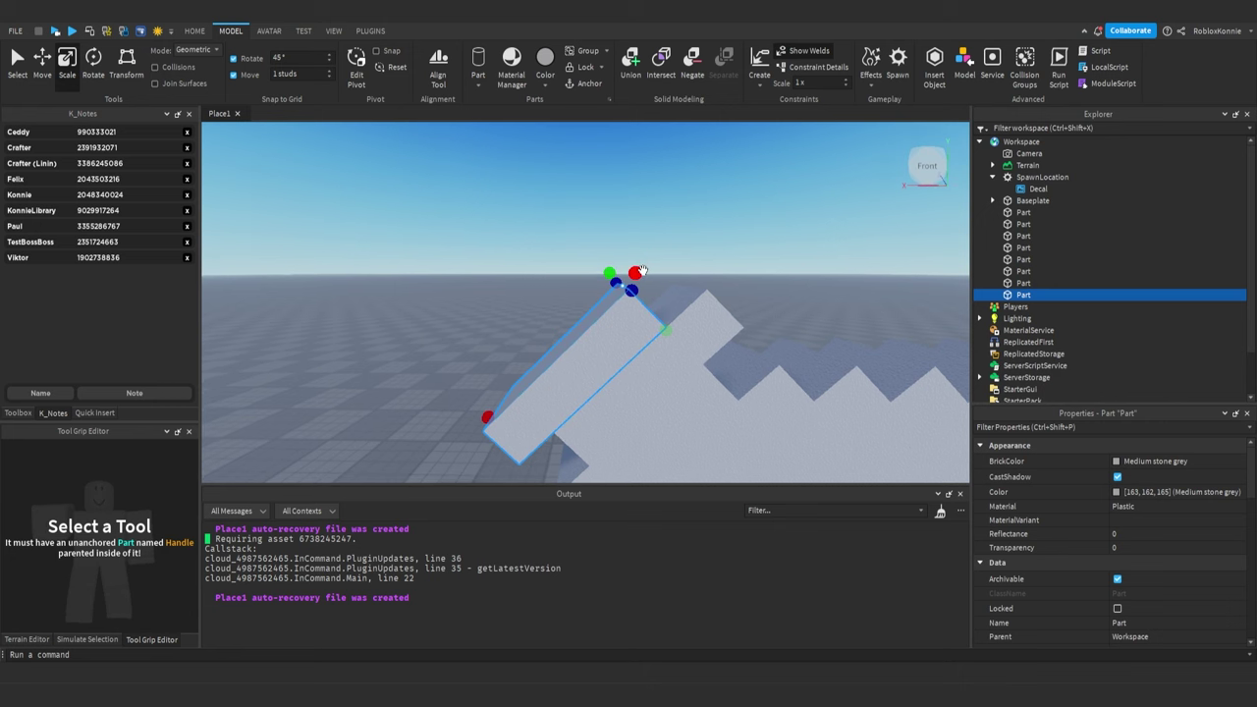
mouse_move(639, 271)
mouse_down()
mouse_move(678, 244)
mouse_move(662, 261)
mouse_up()
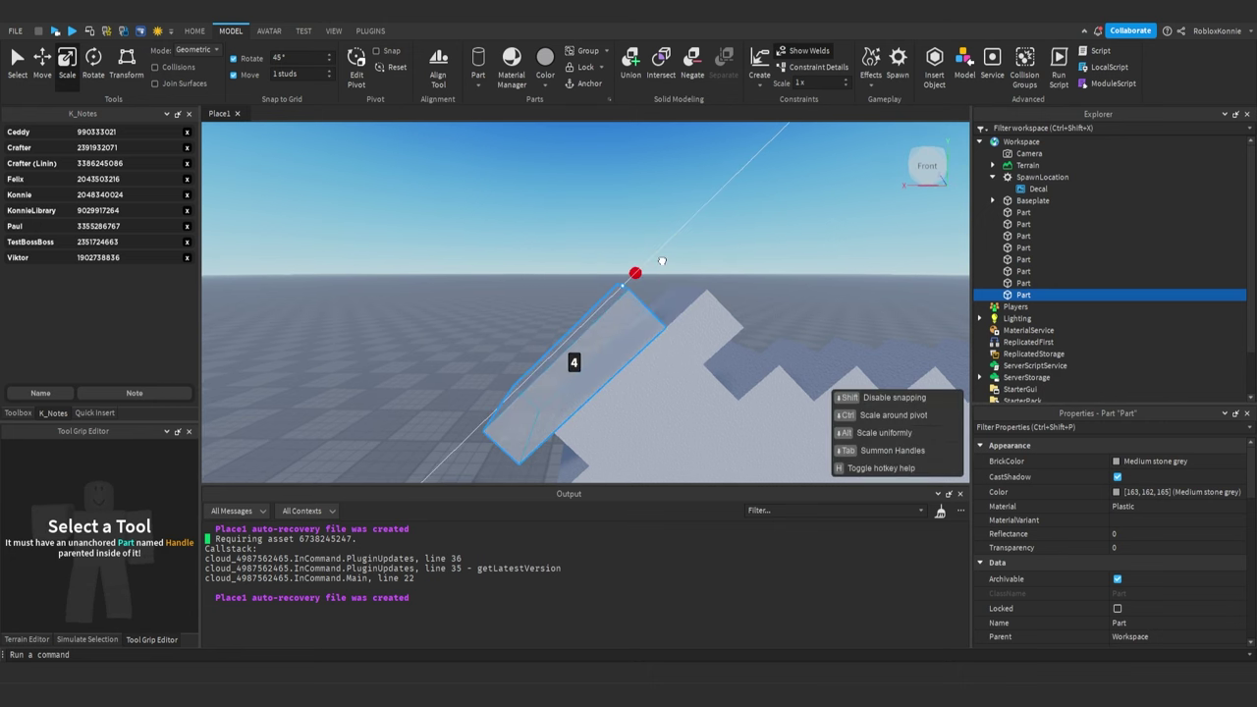
key(ctrl)
mouse_move(665, 261)
mouse_down()
mouse_move(692, 240)
mouse_move(677, 257)
mouse_up()
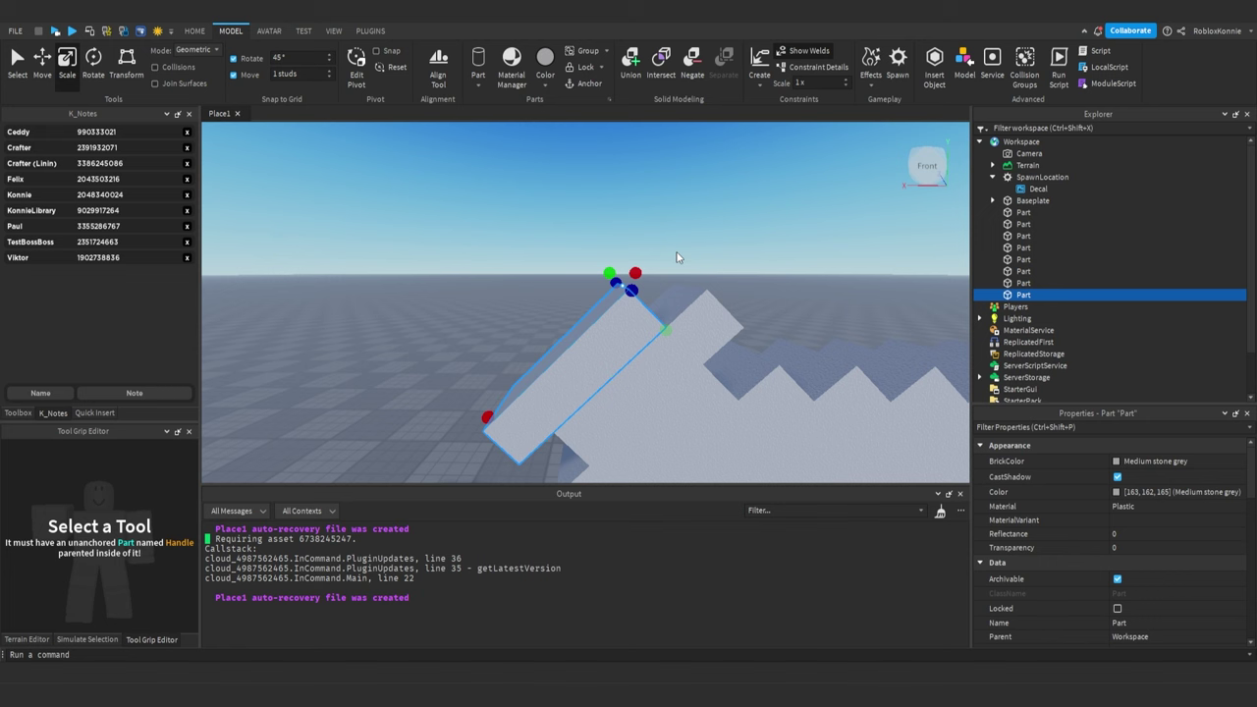
Move the outermost Part's pivot 1 stud across its upper end face to the edge beside the neighbouring Part
click(355, 65)
right_drag(677, 219, 677, 219)
drag(617, 250, 617, 251)
right_drag(648, 232, 692, 266)
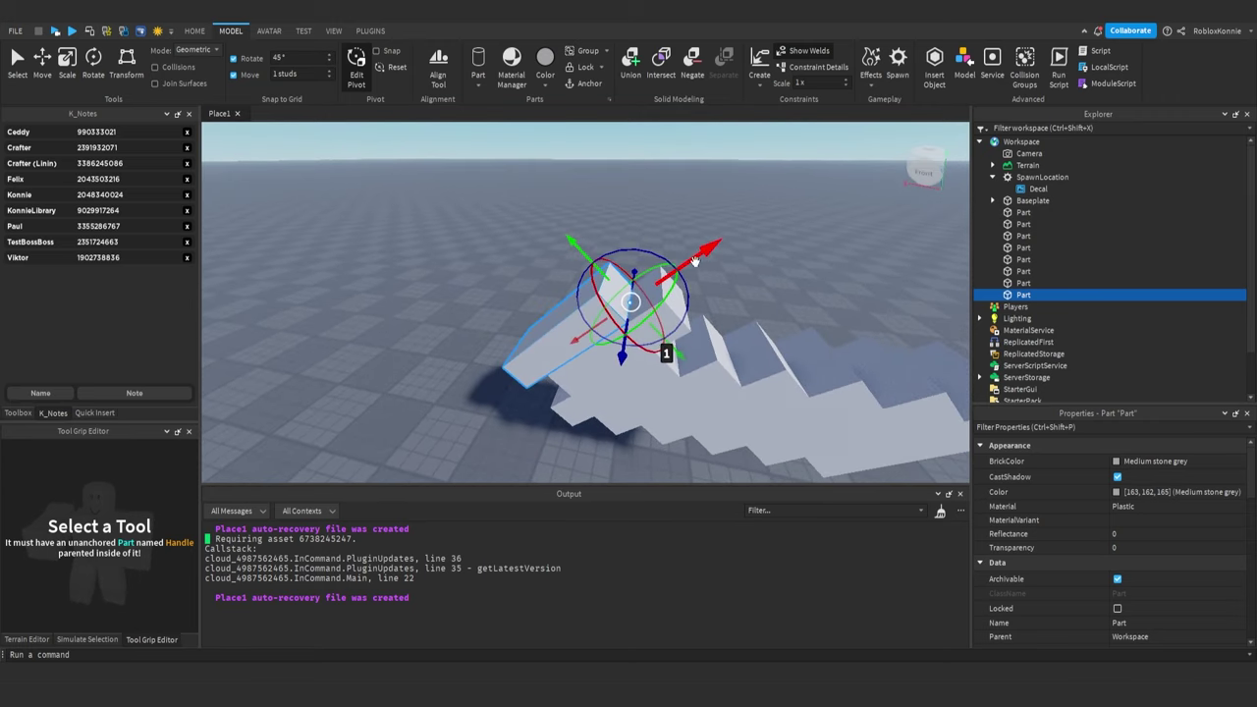
Rotate the outermost Part 90 degrees about its edge pivot so it points up and away from the row
key(ctrl+3)
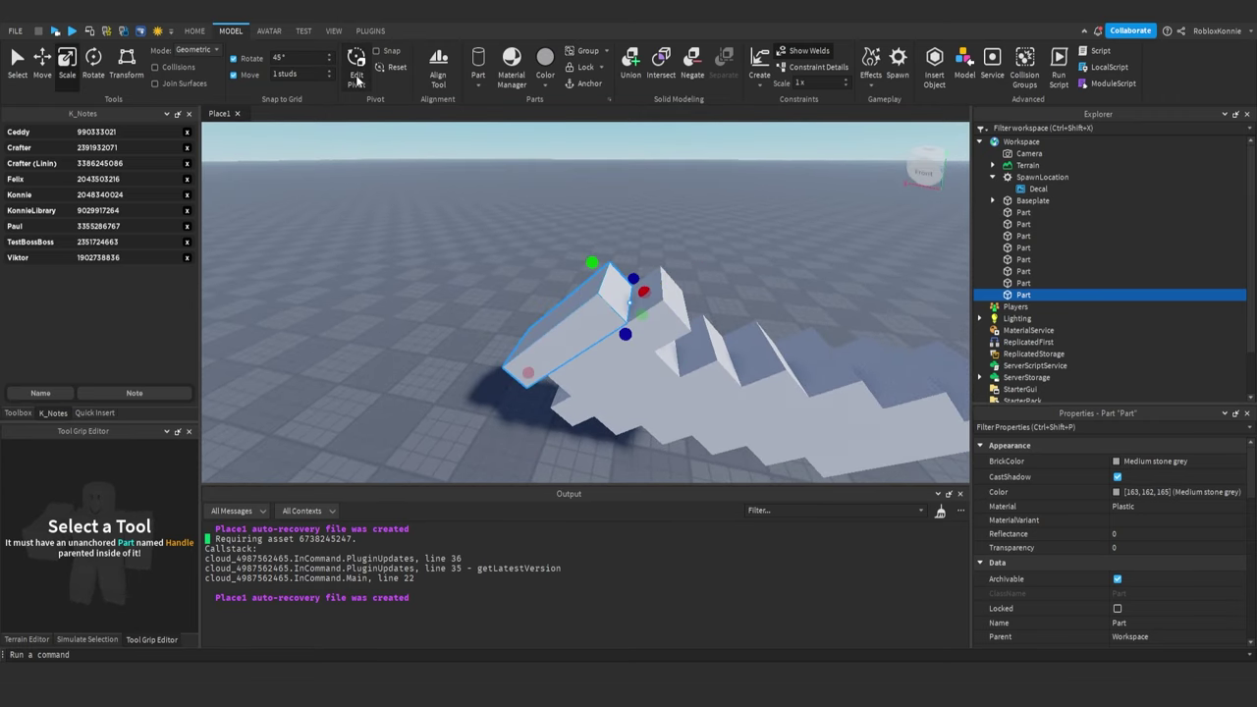
right_drag(715, 270, 715, 270)
key(ctrl+4)
drag(628, 266, 663, 308)
right_drag(663, 307, 664, 308)
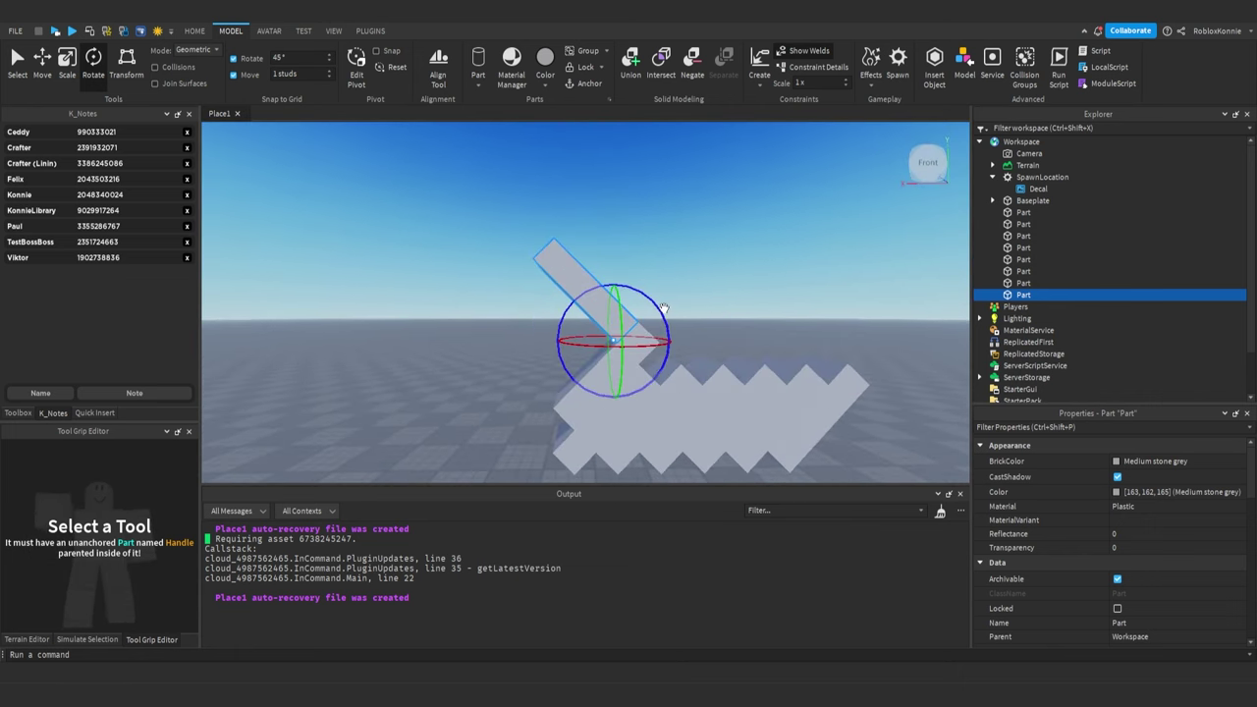
Reset the rotated Part's pivot and toggle its rotate handles repeatedly between local and world axes, ending on world axes
click(385, 68)
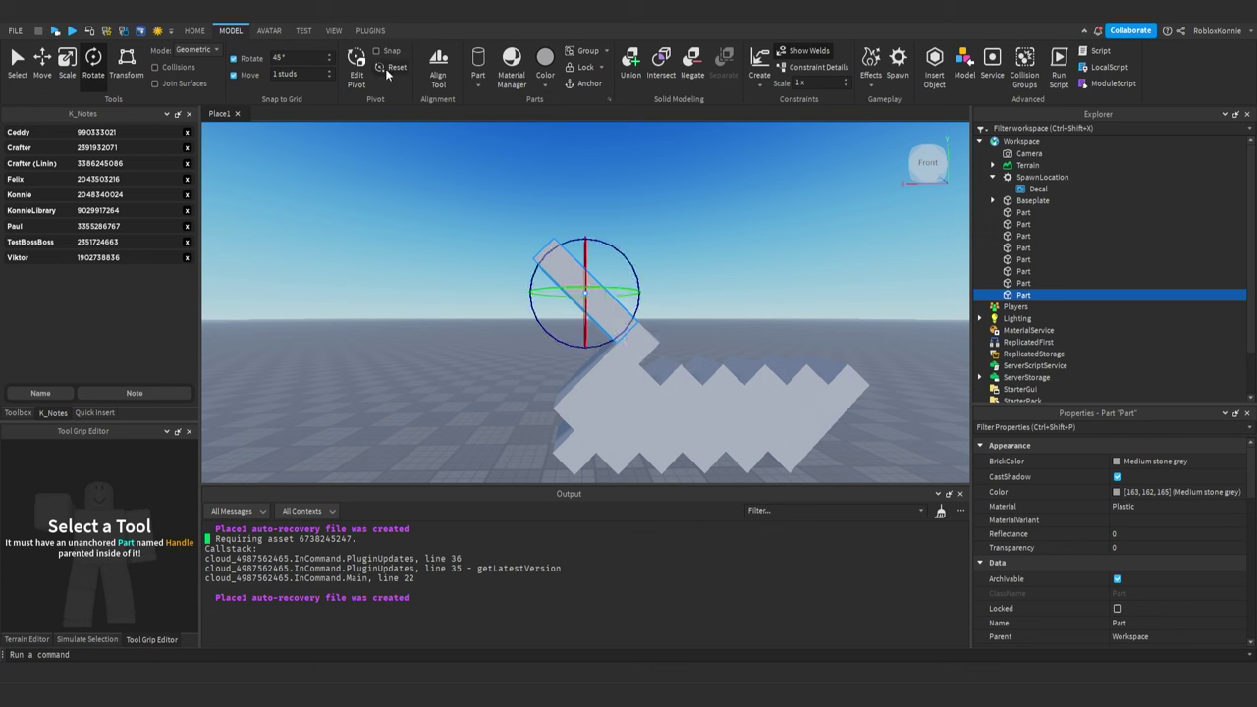
key(ctrl+l)
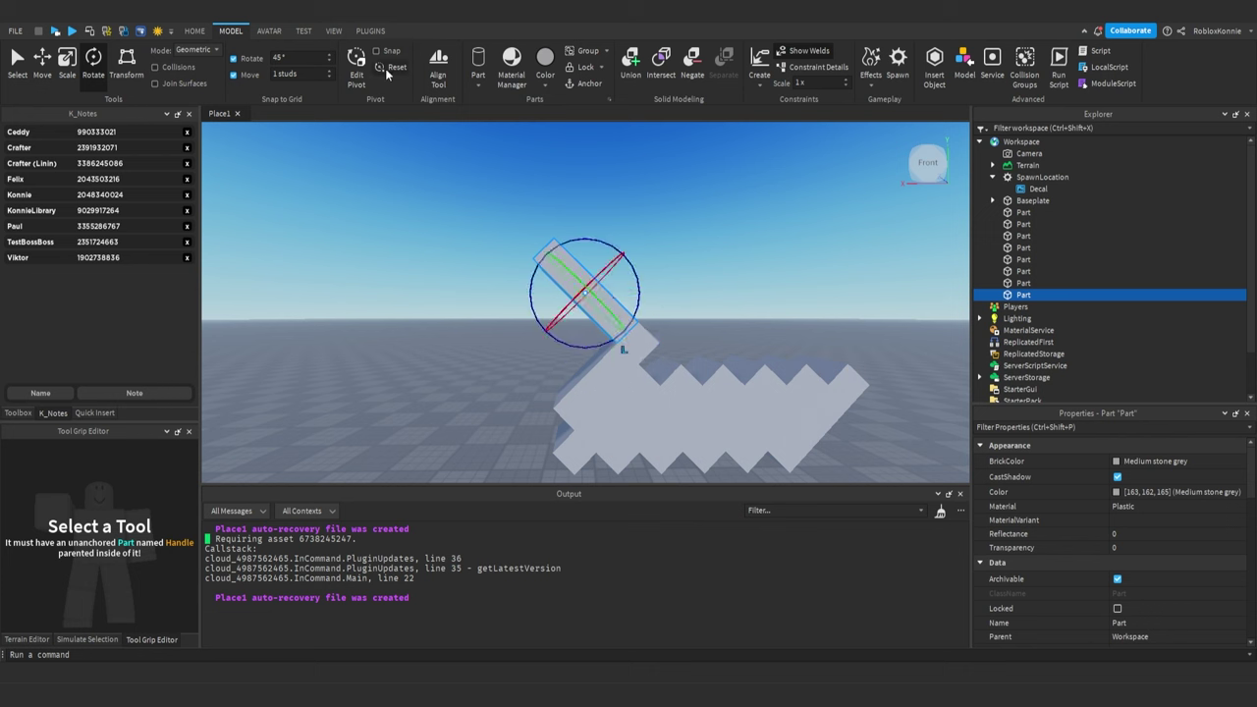
key(ctrl+l)
key(ctrl+l)
key(ctrl+l)
key(ctrl+l)
key(ctrl+l)
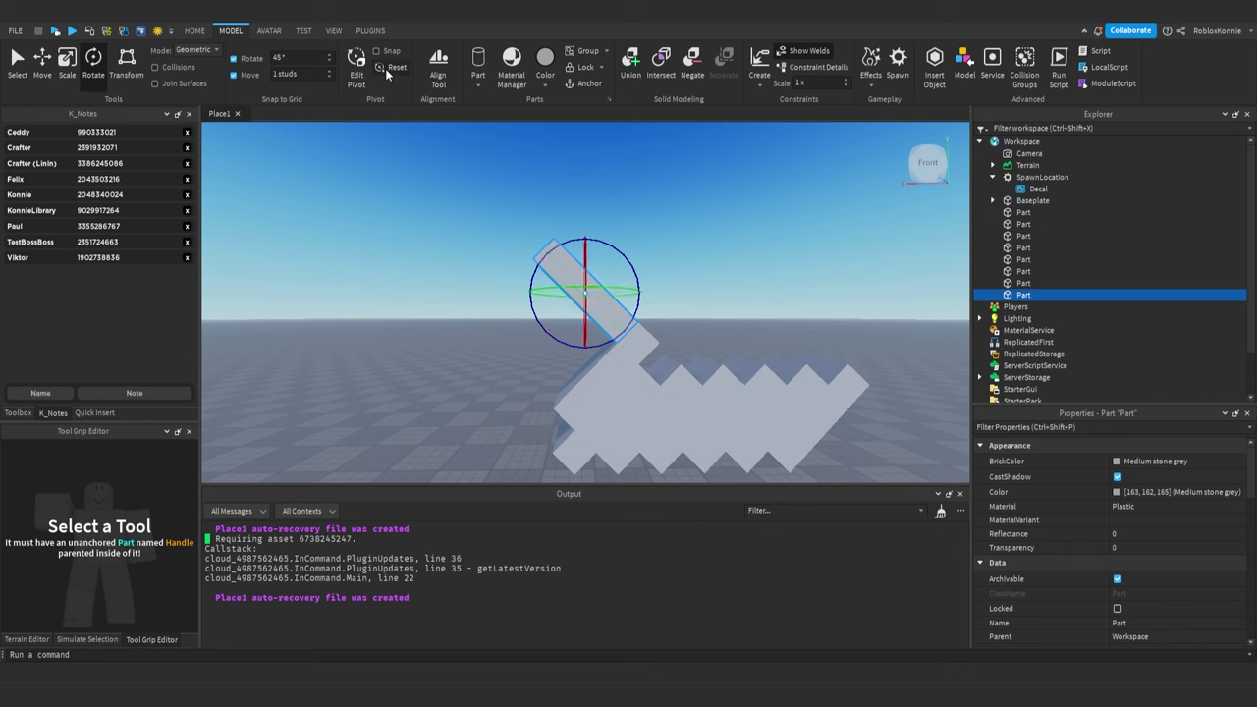
key(ctrl+l)
key(ctrl+l)
Turn on pivot Snap and move the rotated Part's pivot among the snap points on its surface
right_drag(569, 248, 570, 257)
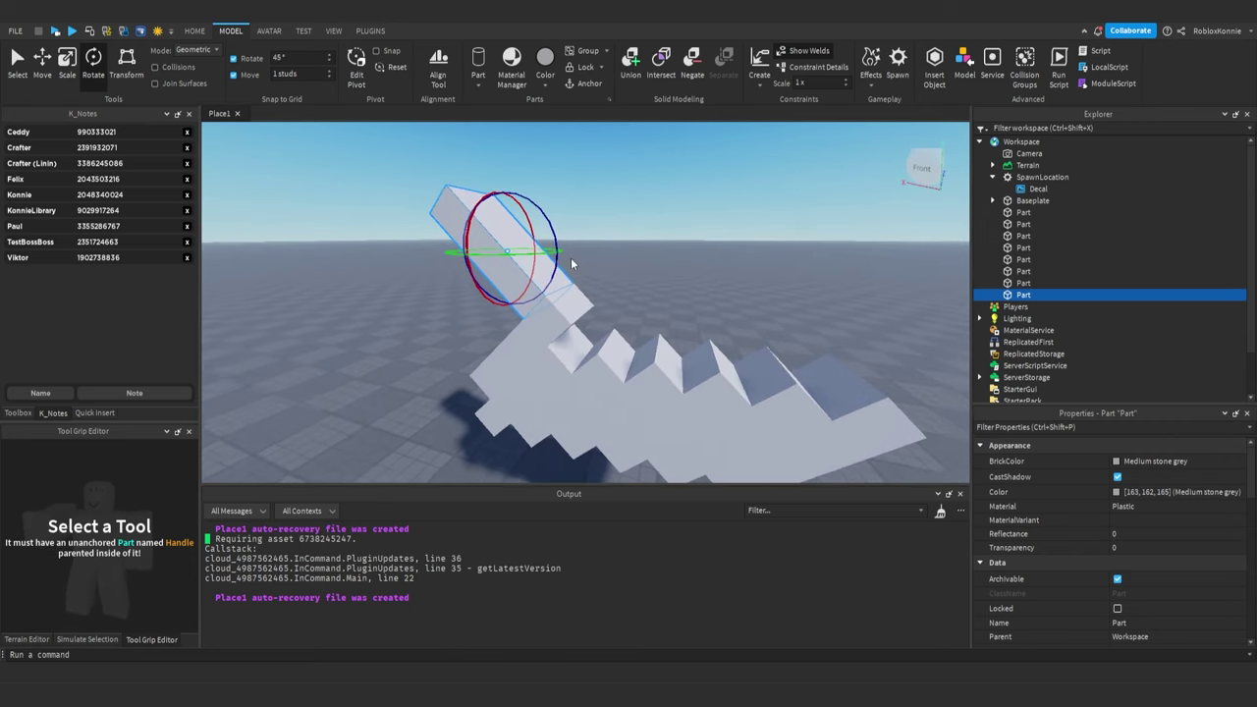
click(356, 64)
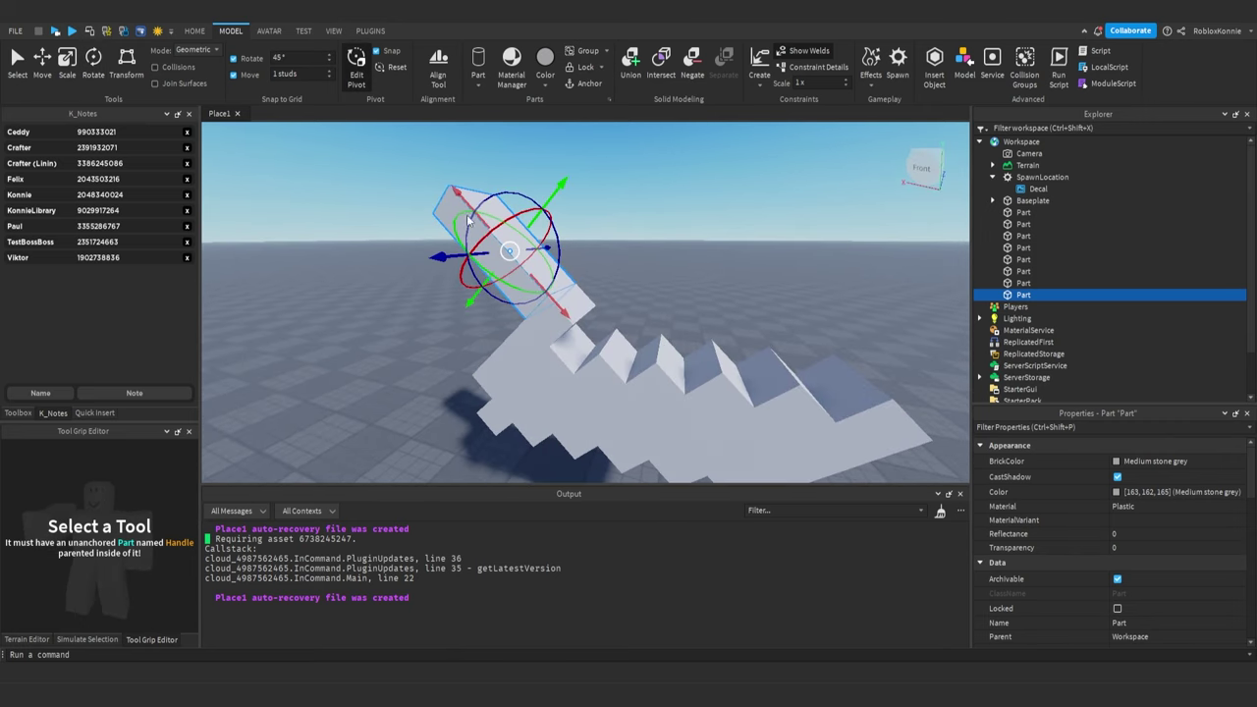
drag(537, 283, 503, 263)
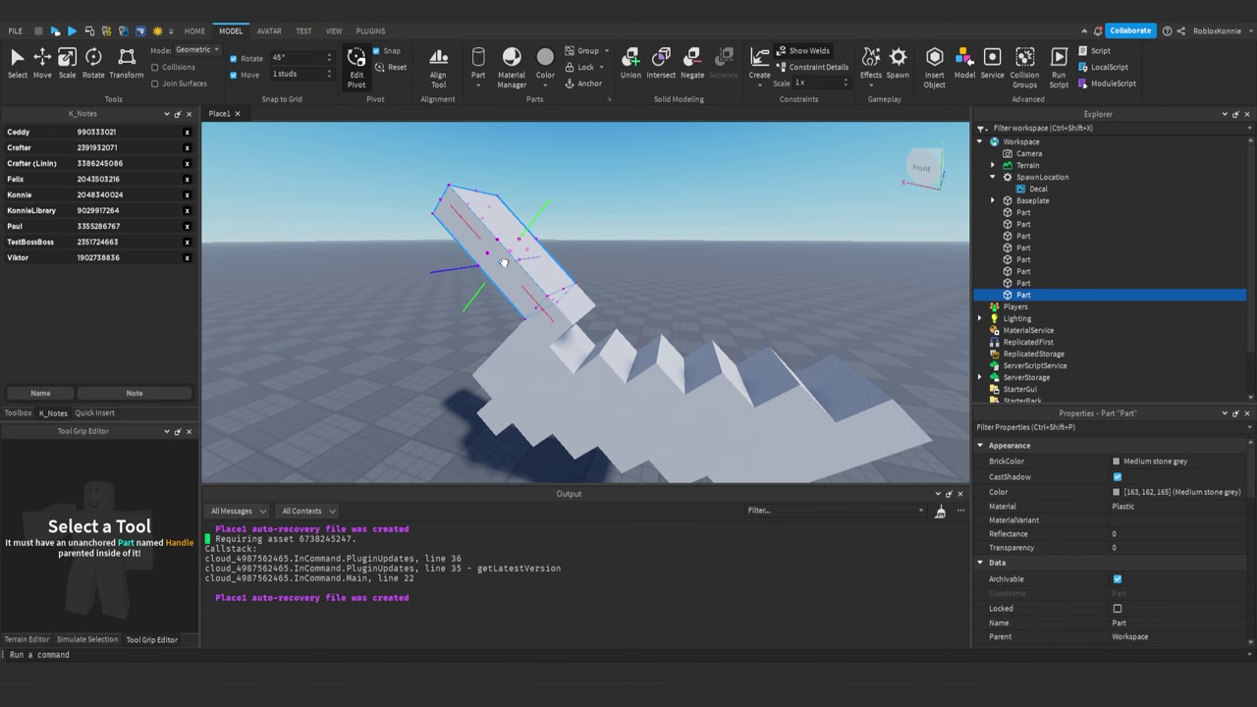
drag(504, 264, 495, 257)
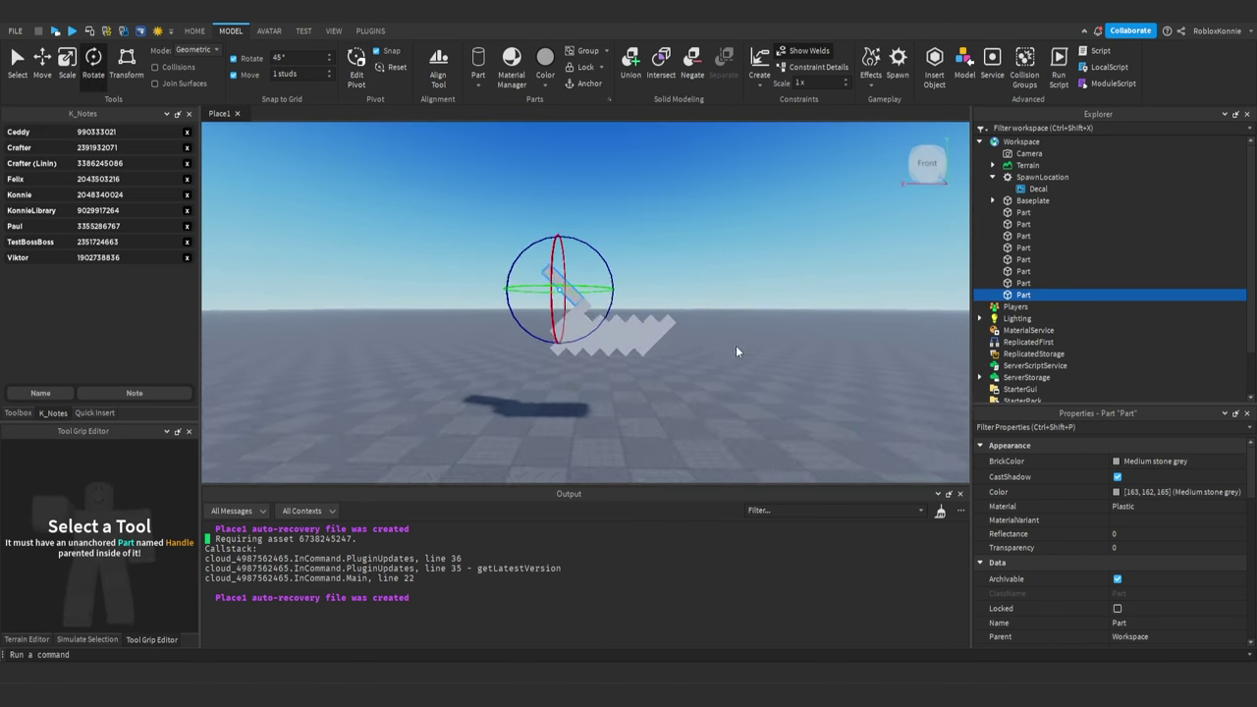
Select all eight Parts of the structure, duplicate them, and move the copies 16 studs sideways along the world X axis
scroll(736, 346, down, 2)
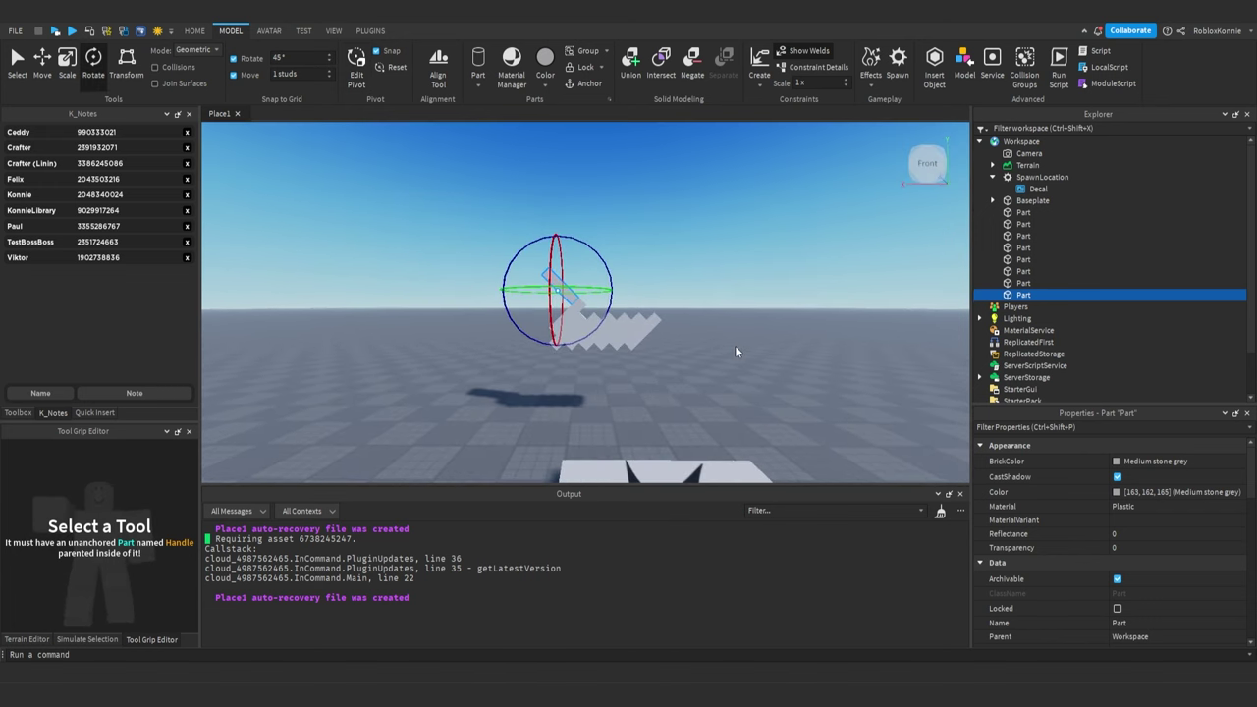
click(731, 337)
scroll(677, 329, up, 2)
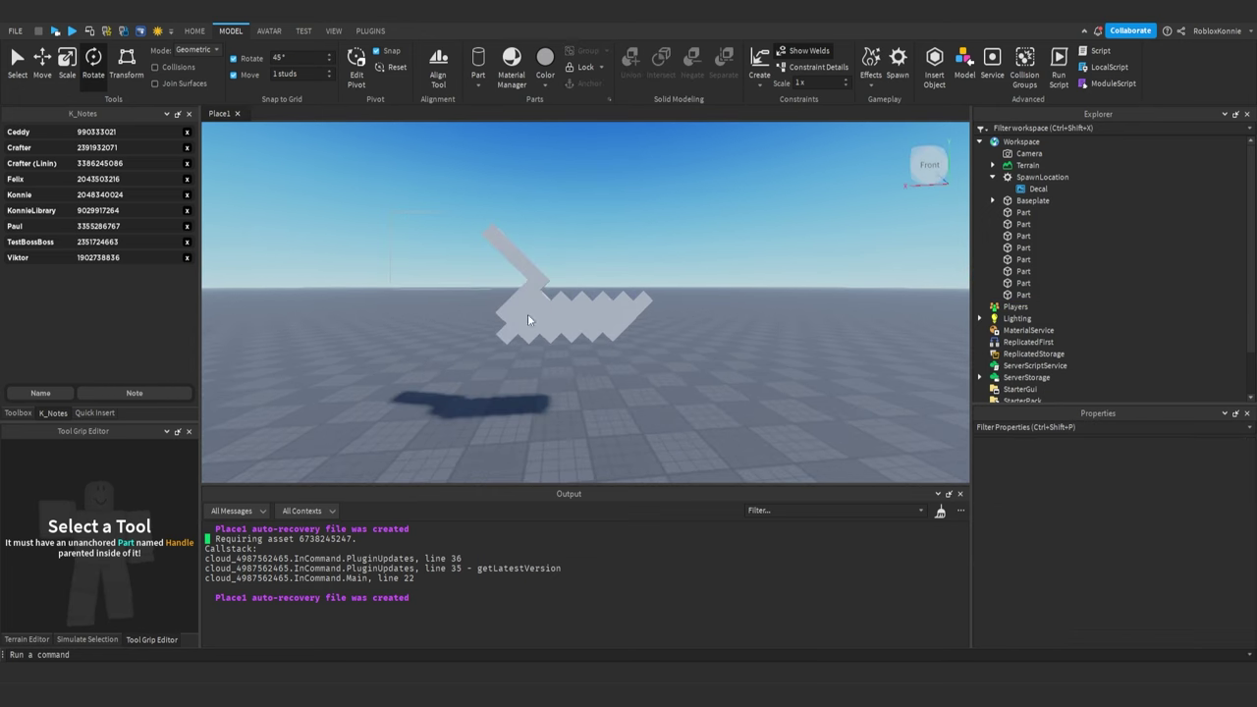
drag(528, 313, 705, 367)
scroll(665, 347, down, 3)
right_drag(666, 347, 666, 346)
scroll(665, 347, up, 1)
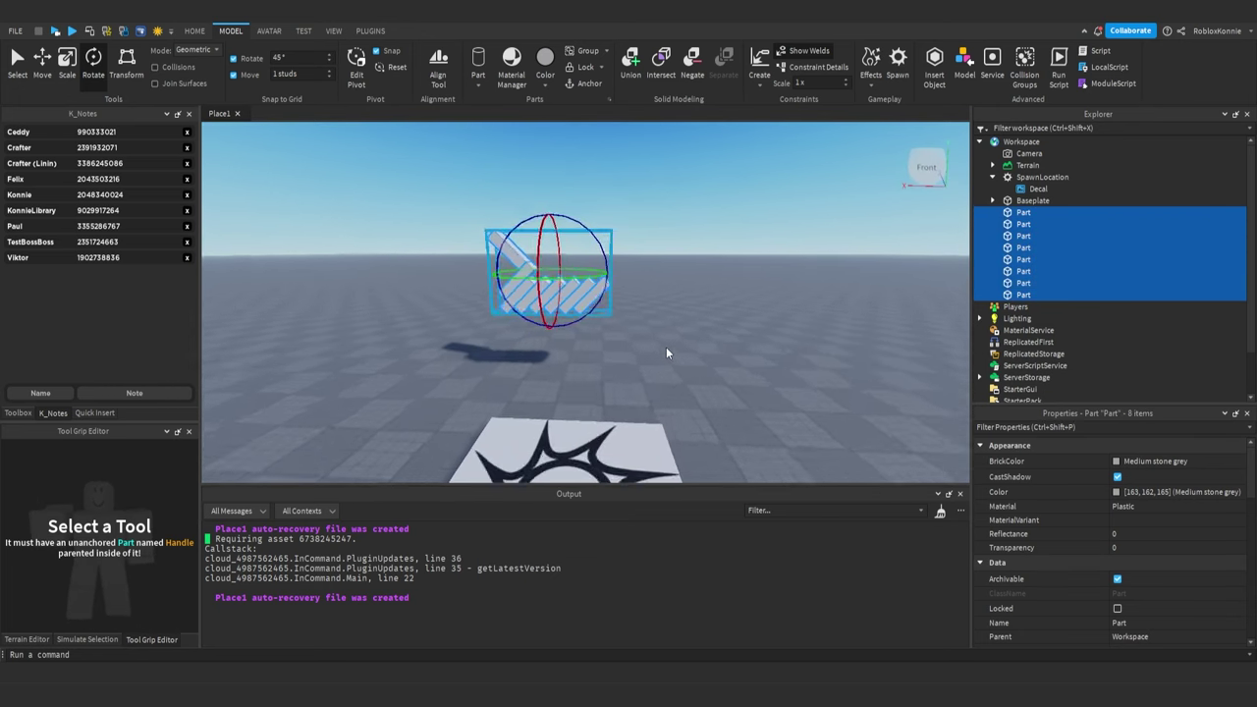
scroll(666, 346, up, 2)
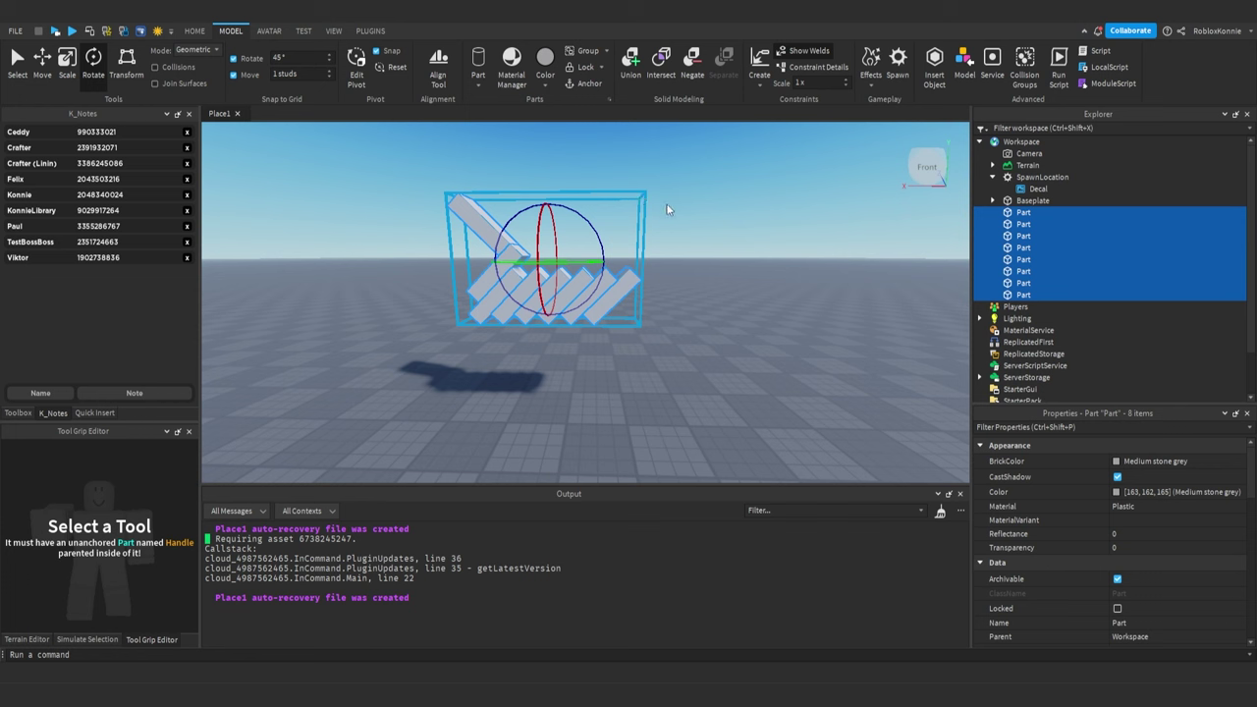
scroll(645, 210, down, 2)
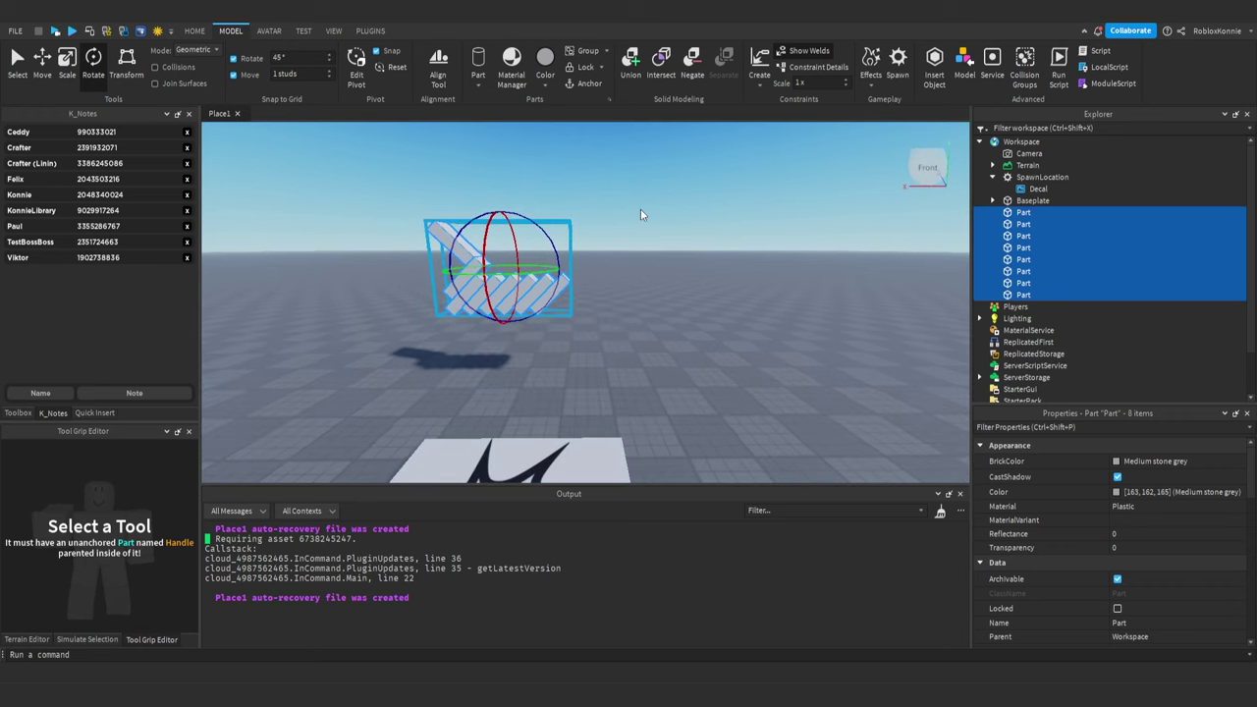
key(ctrl+d)
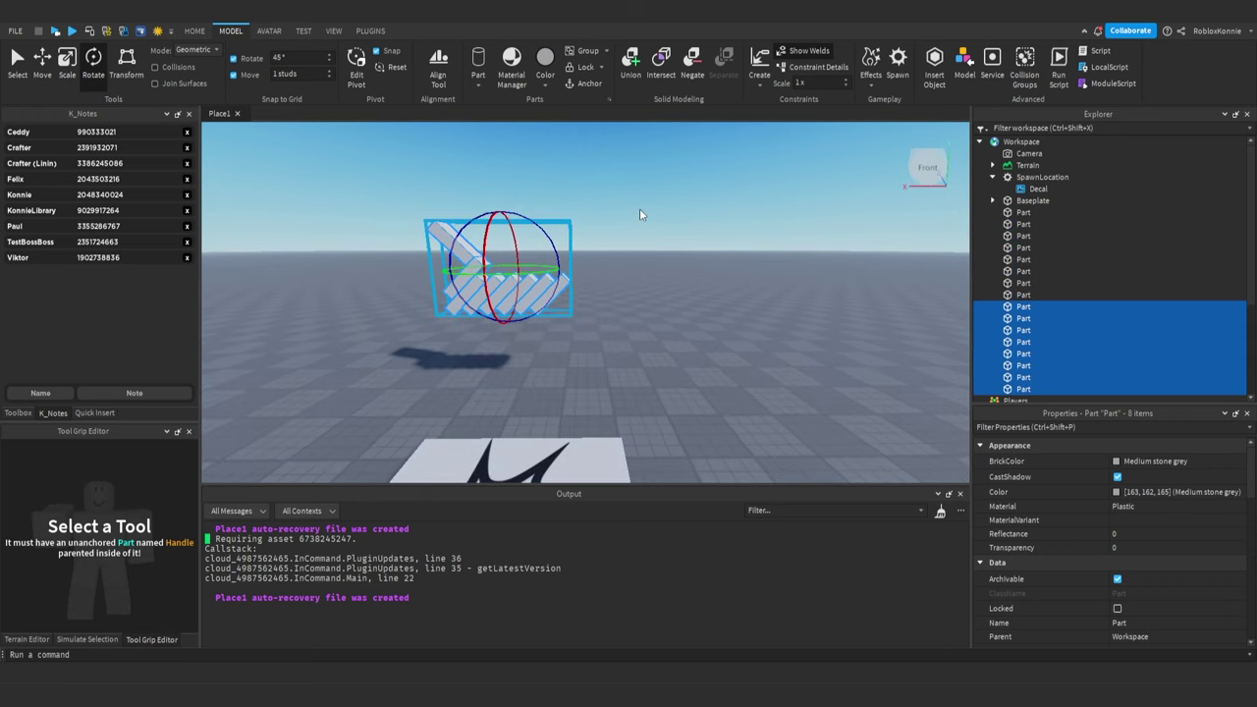
key(ctrl+2)
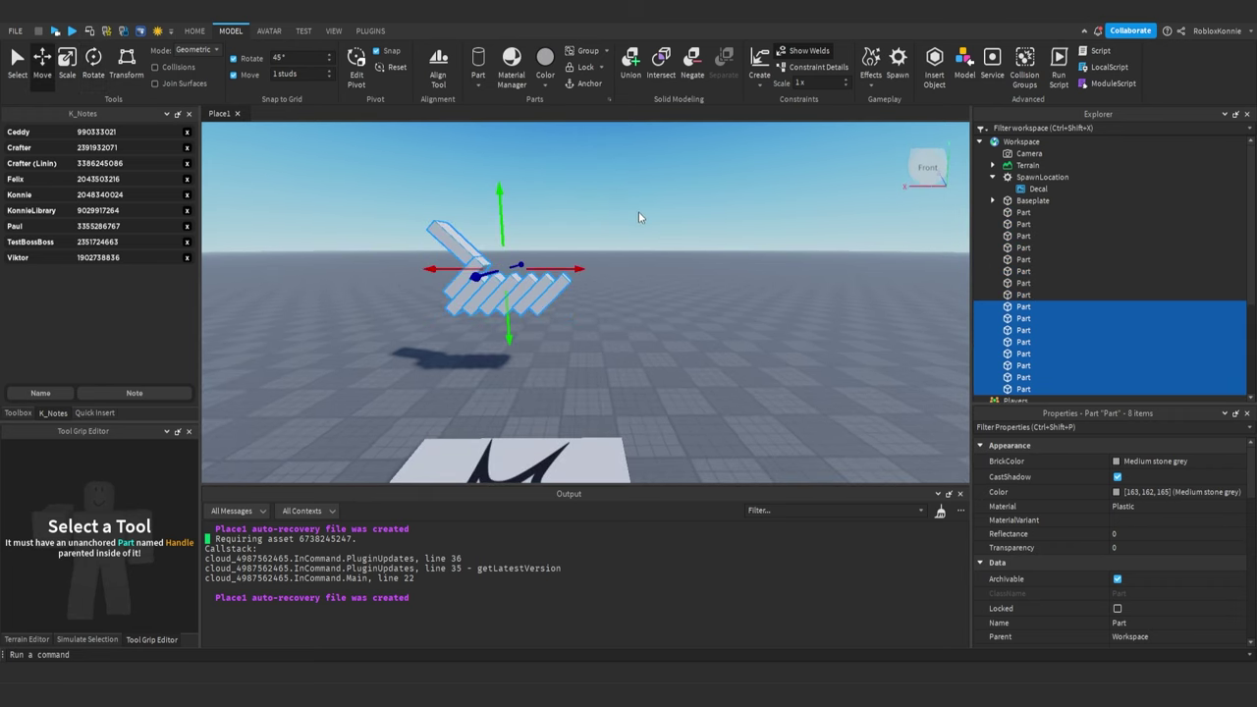
drag(558, 267, 747, 267)
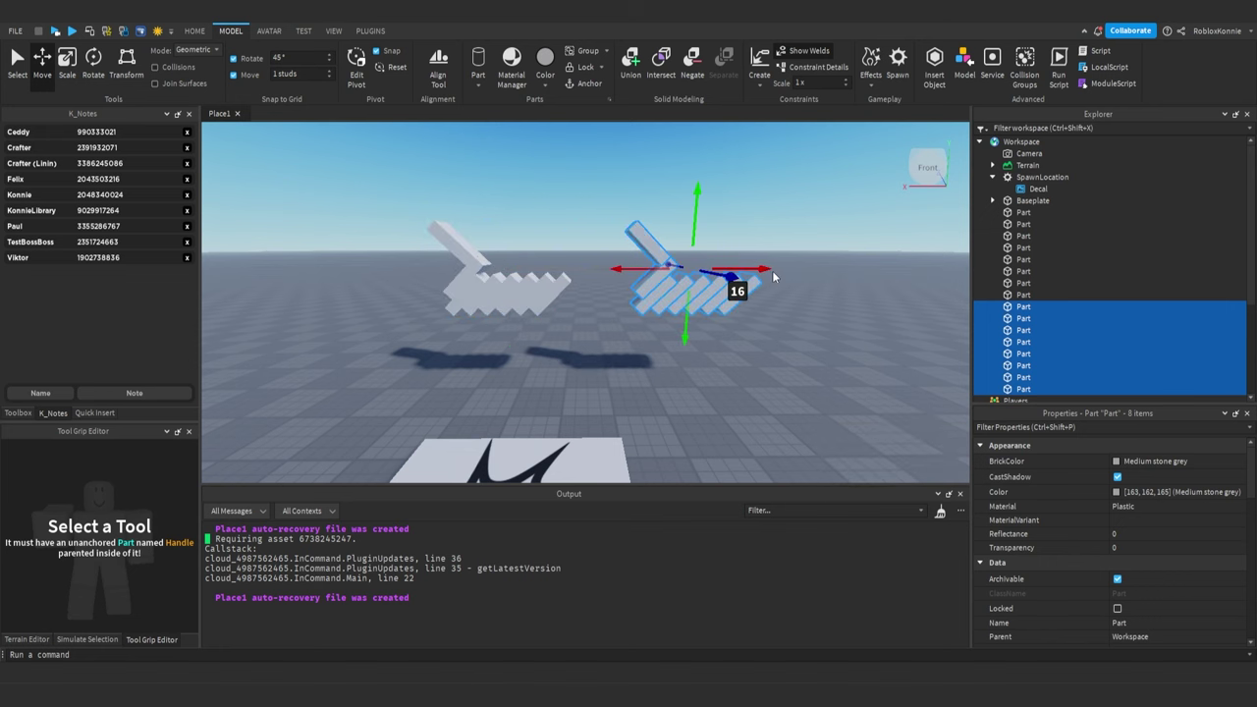
Rotate the copied structure 180 degrees about the vertical axis so it faces the original, and deselect it
key(ctrl+r)
key(ctrl+r)
click(768, 289)
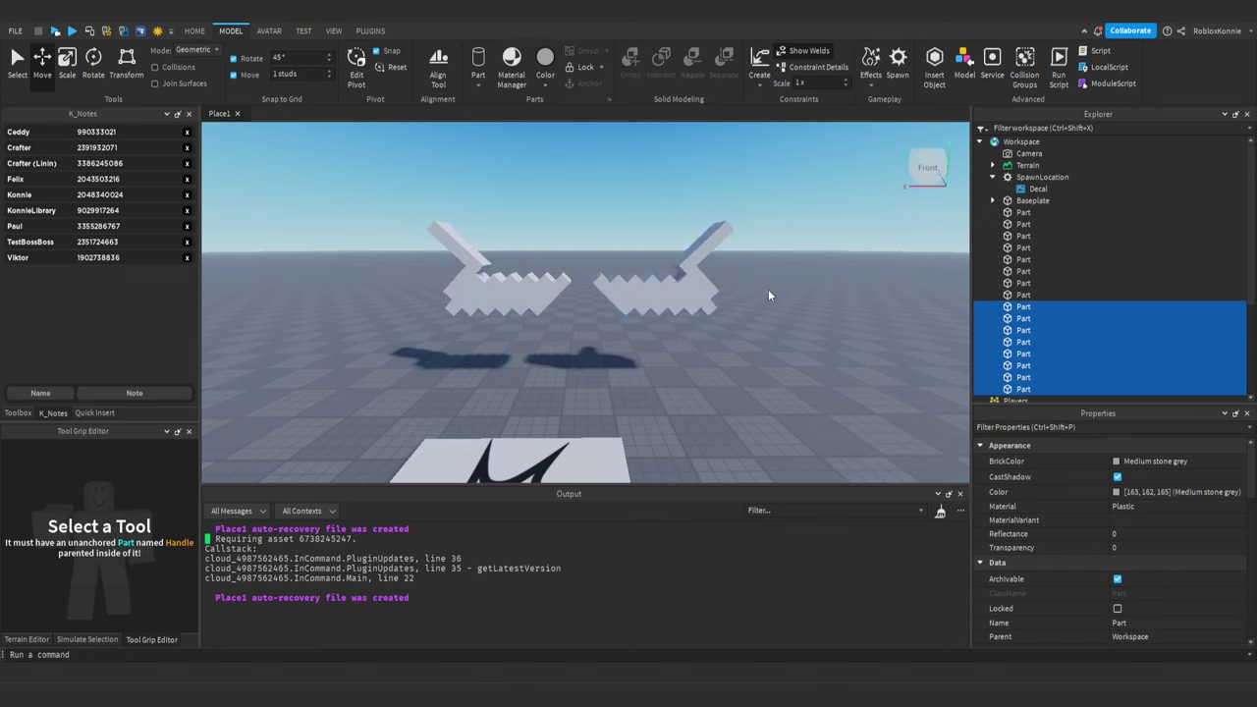
Select all sixteen Parts of both structures, move them sideways along the world X axis, and deselect them
right_drag(769, 290, 770, 287)
scroll(770, 287, down, 5)
scroll(768, 289, up, 4)
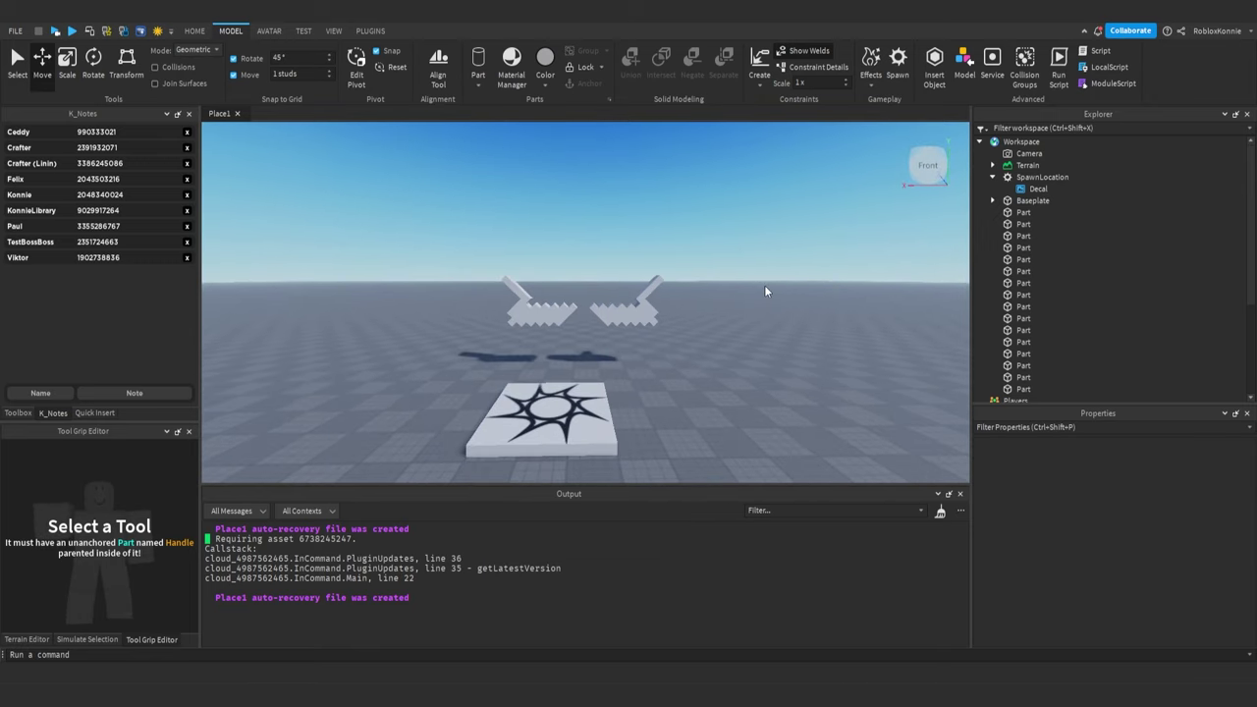
drag(769, 285, 455, 329)
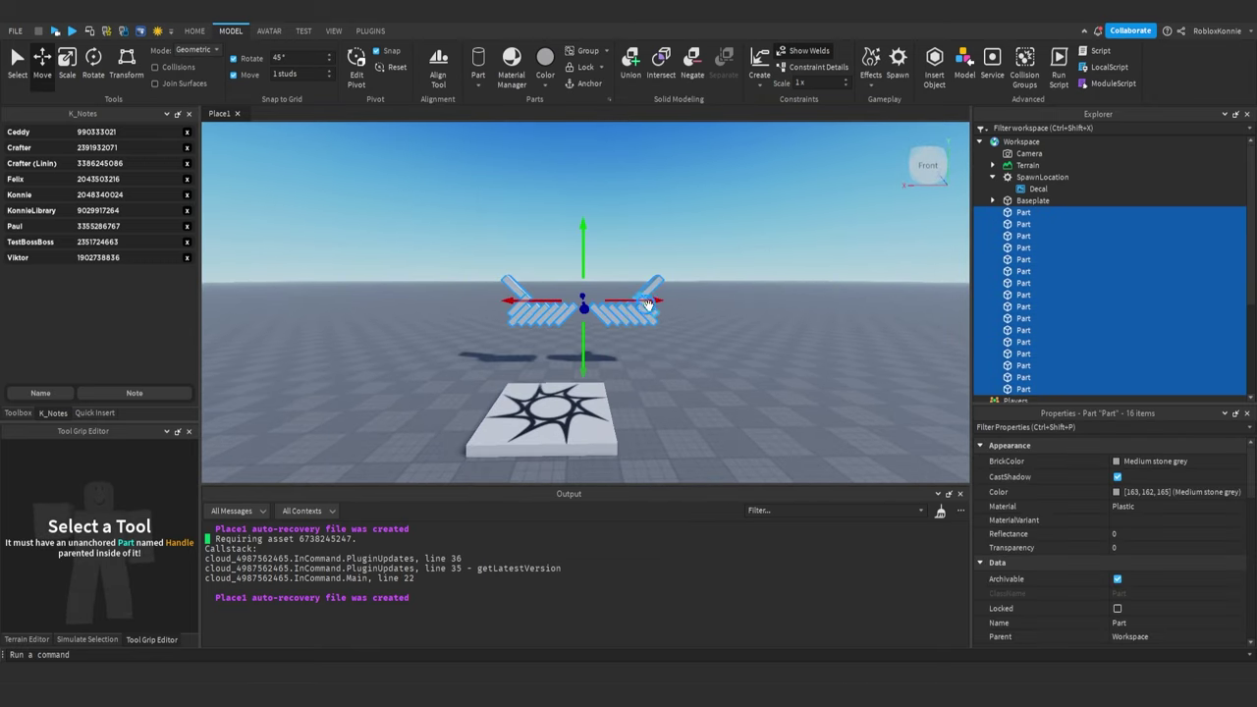
drag(648, 303, 610, 298)
click(593, 246)
scroll(593, 245, down, 5)
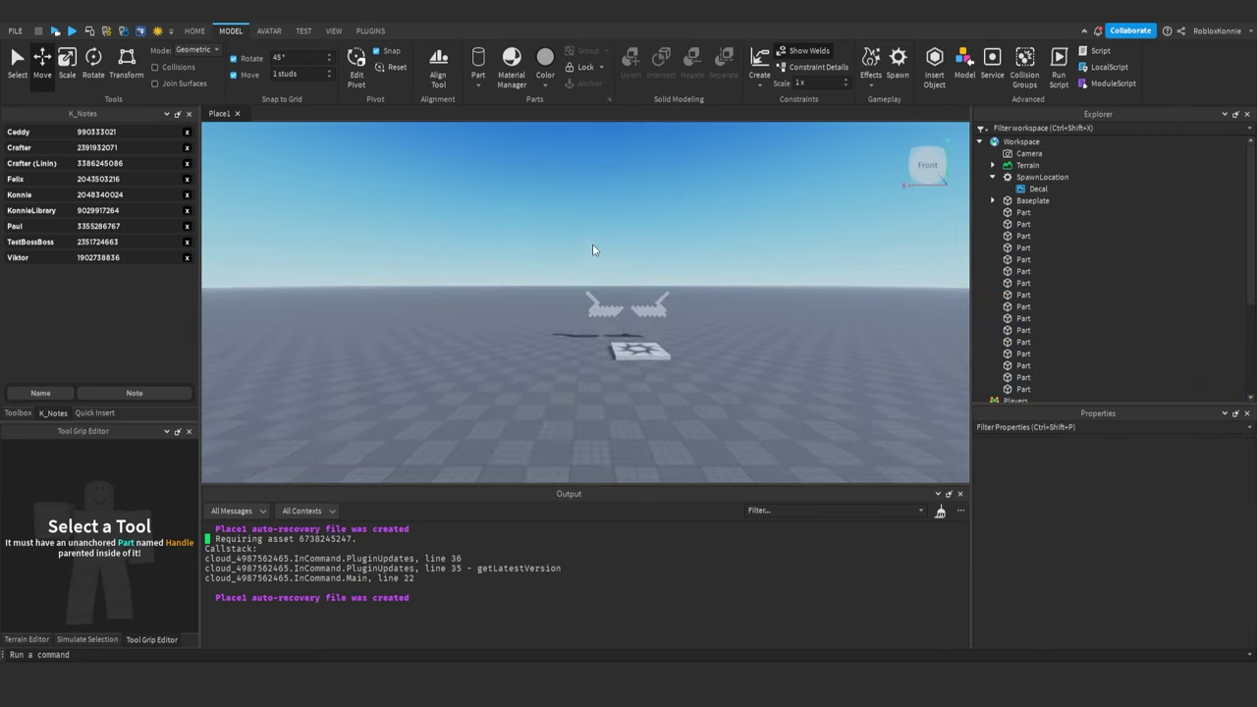
scroll(592, 250, up, 5)
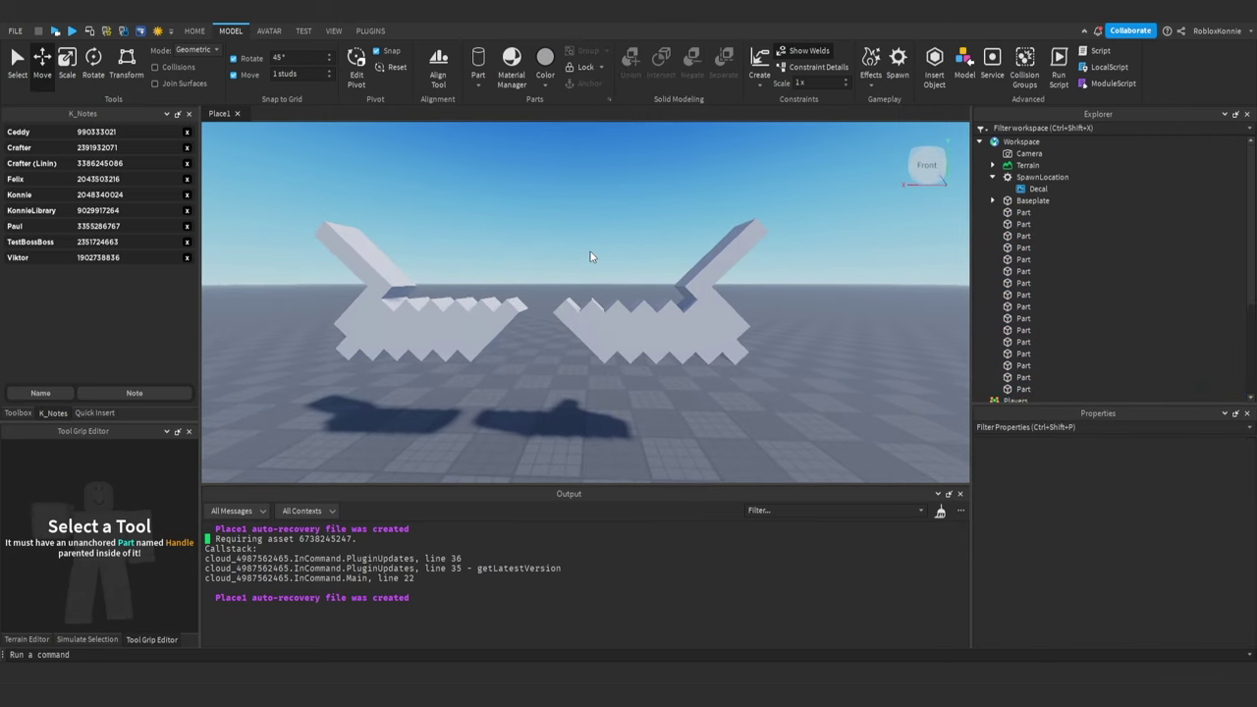
scroll(575, 205, down, 3)
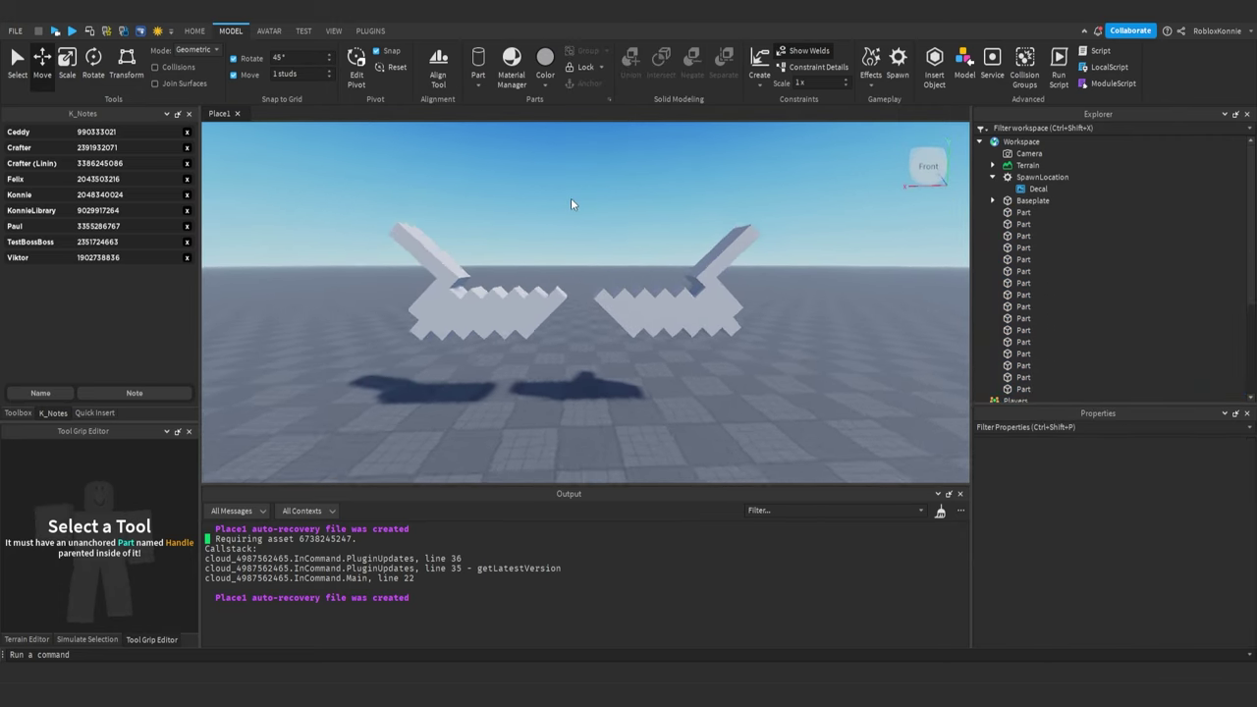
scroll(572, 203, up, 2)
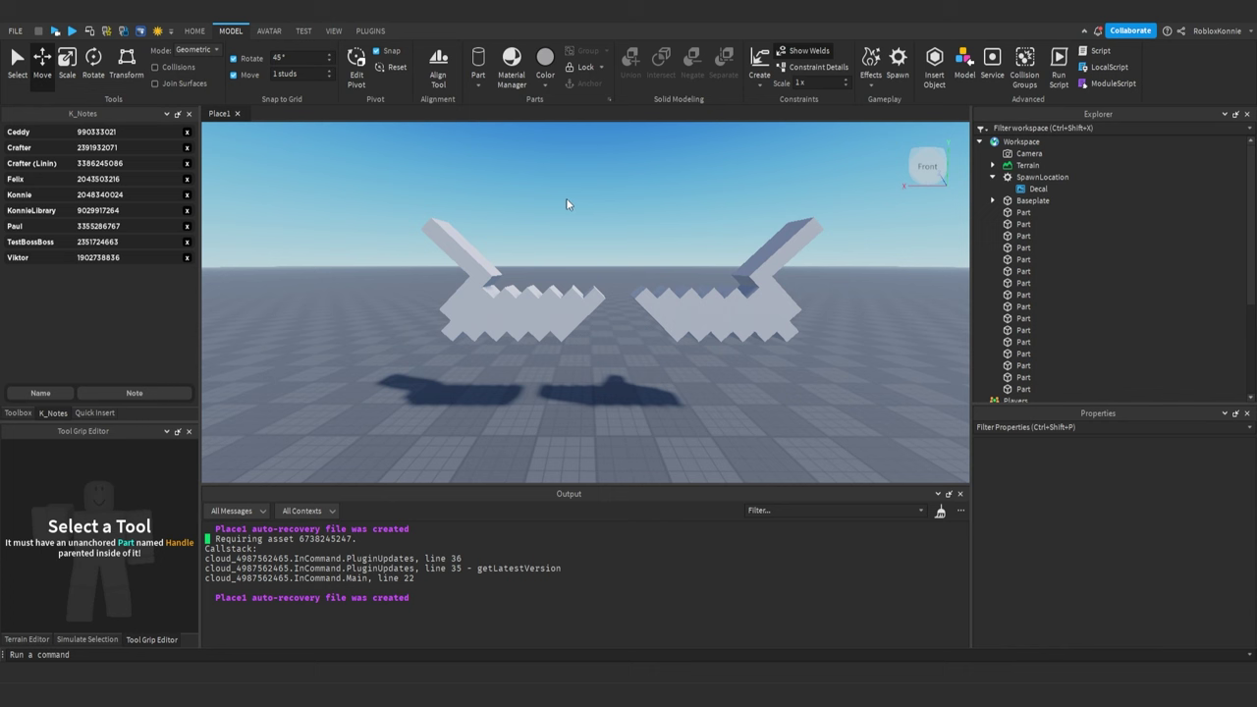
Open the Align Tool and dock it in the same tab group as the Toolbox and K_Notes
click(437, 76)
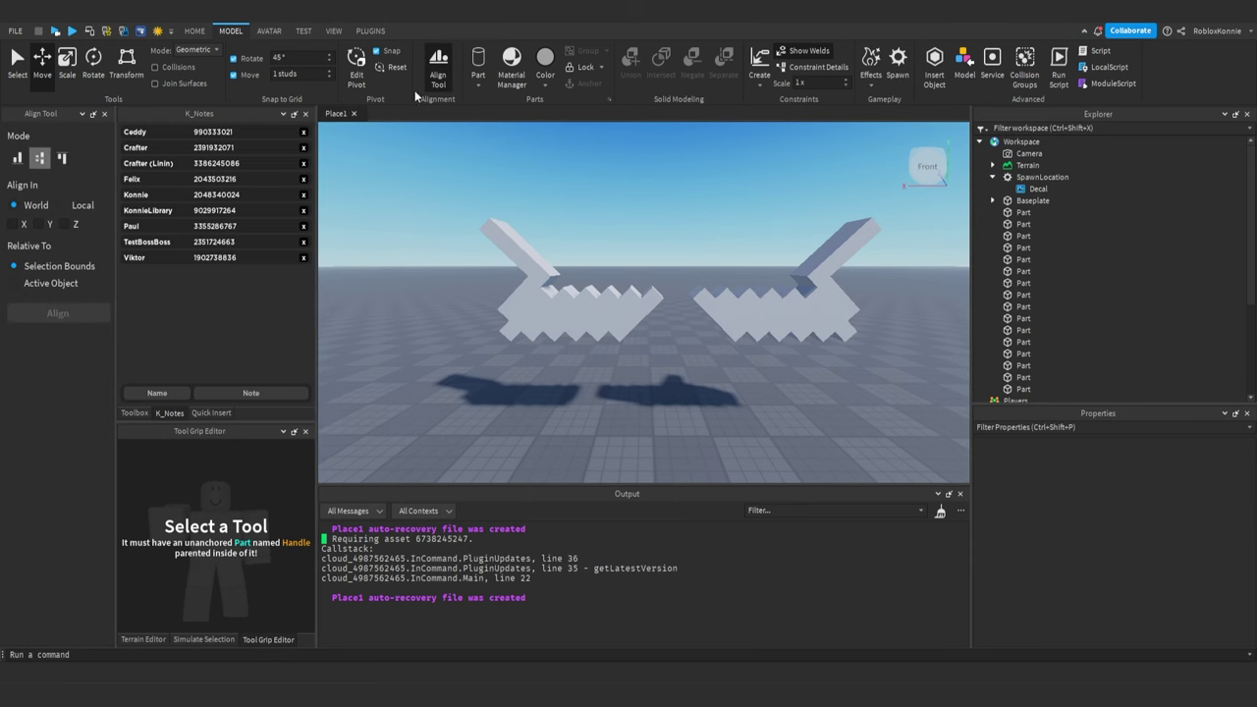
drag(44, 113, 100, 262)
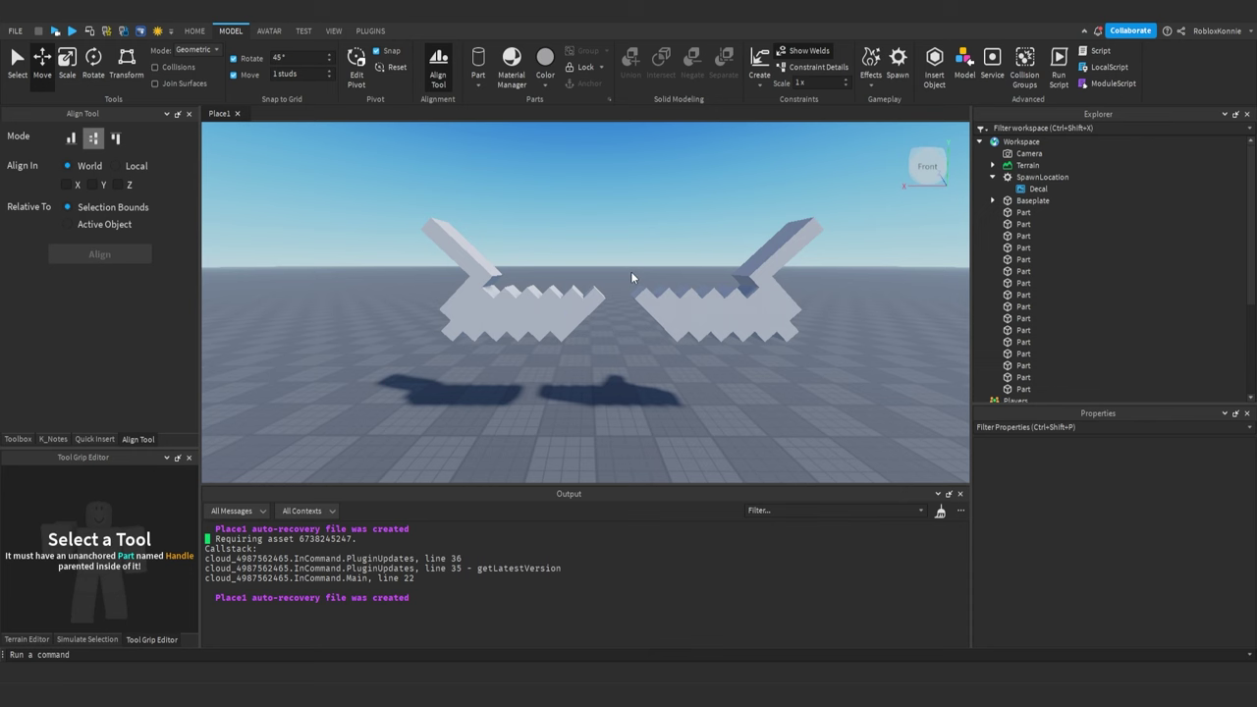
Duplicate tilted Parts from the structures and place four of them apart in a row on the baseplate
right_drag(632, 278, 635, 281)
scroll(635, 278, down, 3)
scroll(635, 278, up, 3)
drag(639, 275, 589, 232)
ctrl+click(644, 325)
key(ctrl+d)
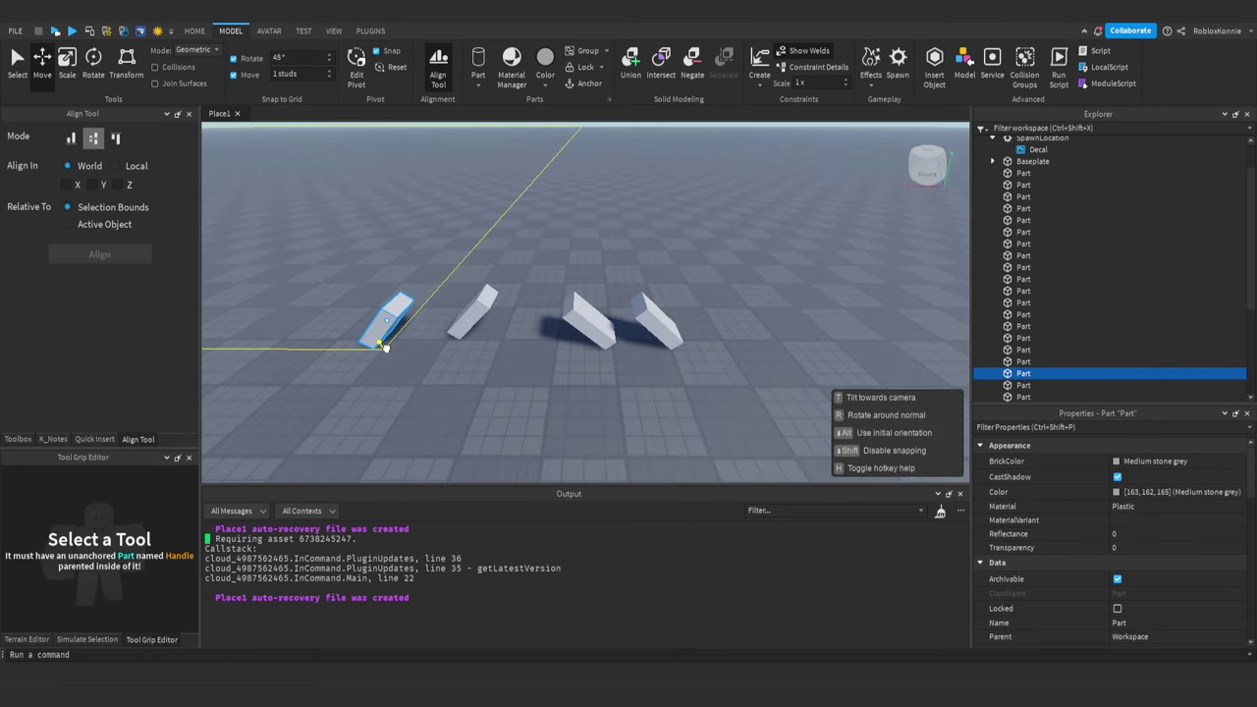
drag(385, 347, 387, 349)
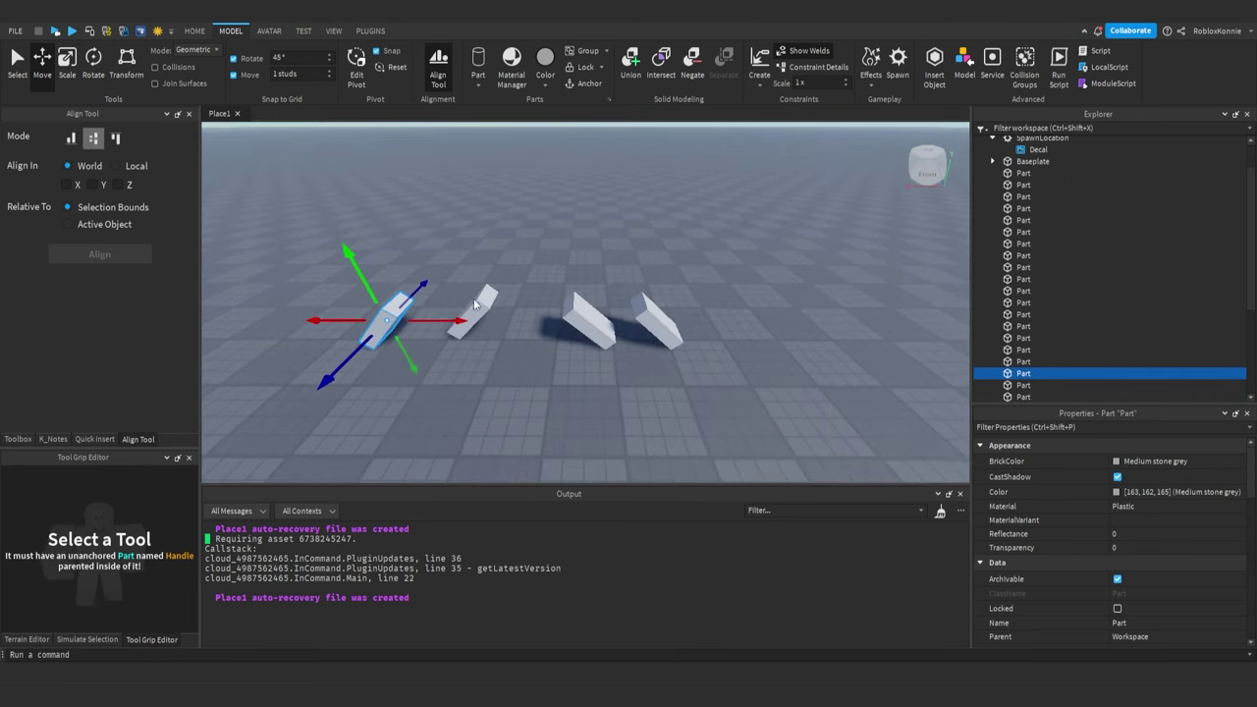
right_drag(543, 251, 543, 243)
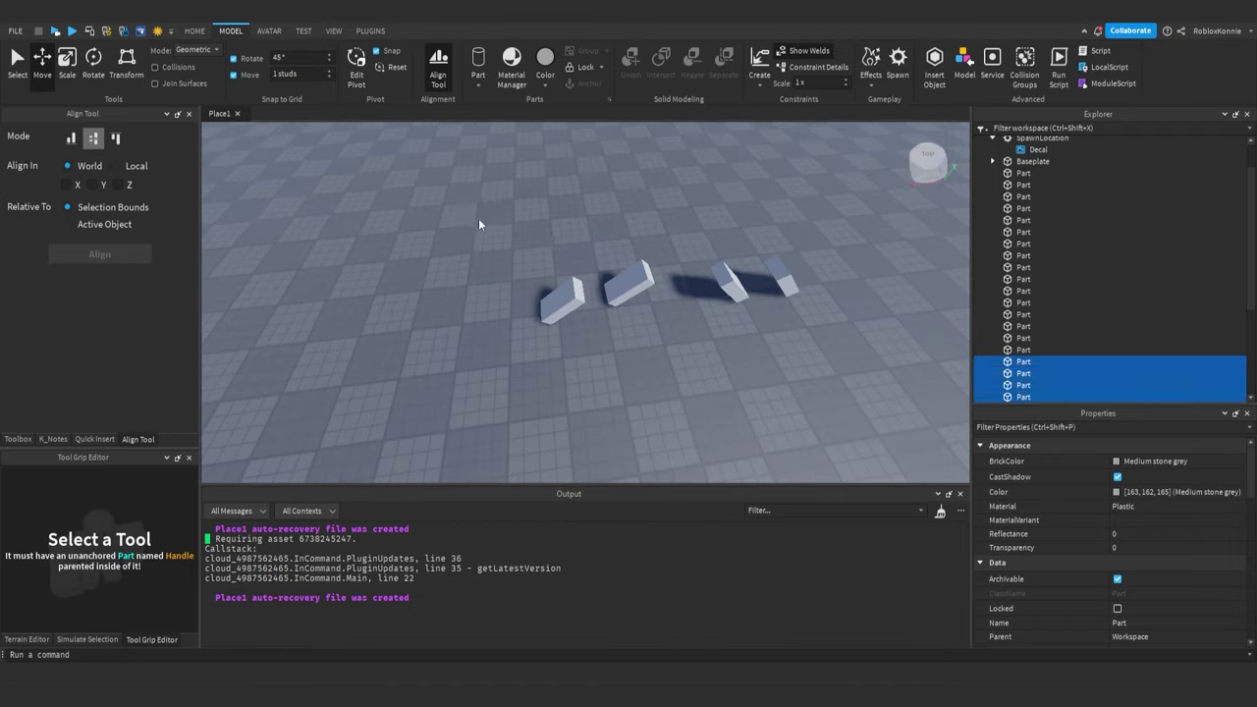
Select the four Parts and preview aligning them on world X, and on world Z in the Max and Min modes
drag(478, 224, 790, 361)
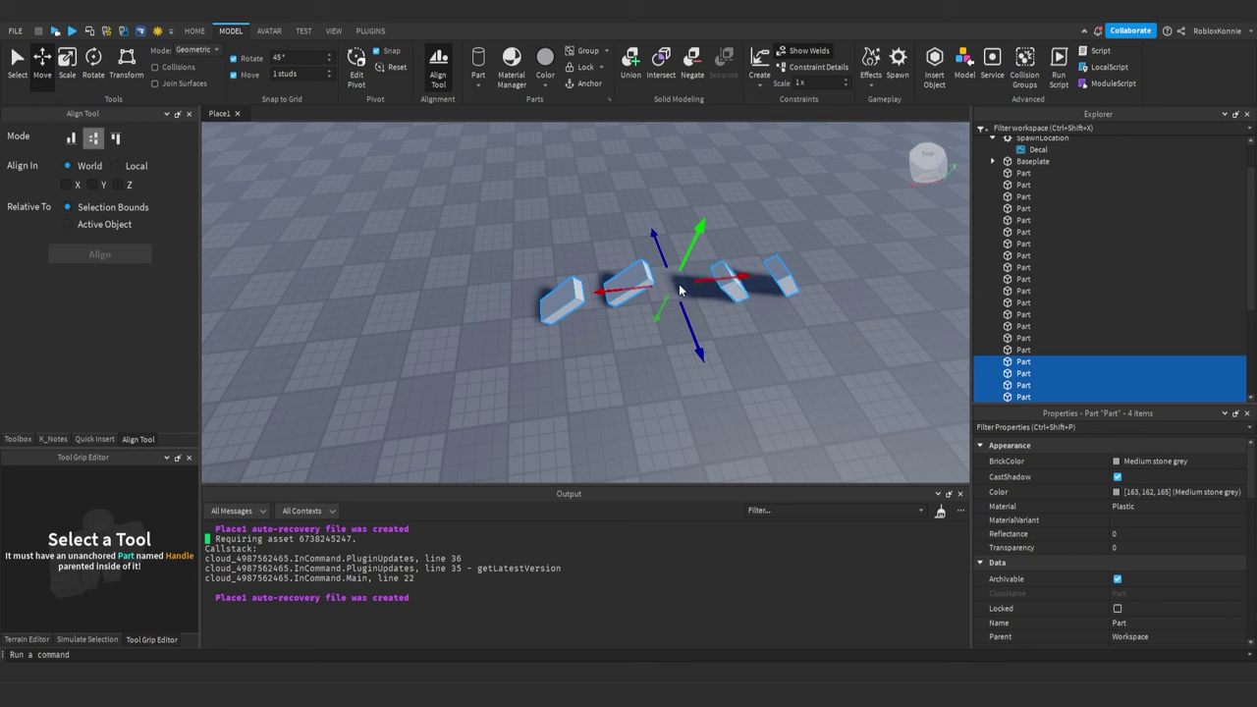
click(71, 188)
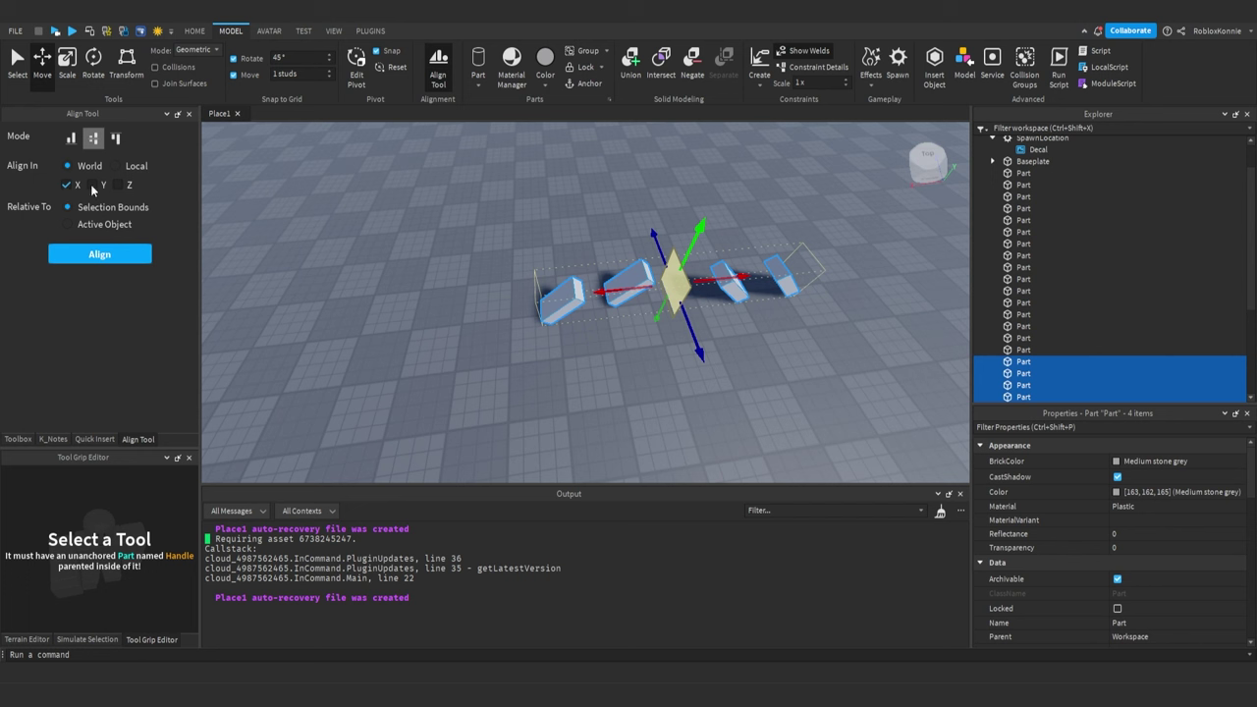
click(69, 186)
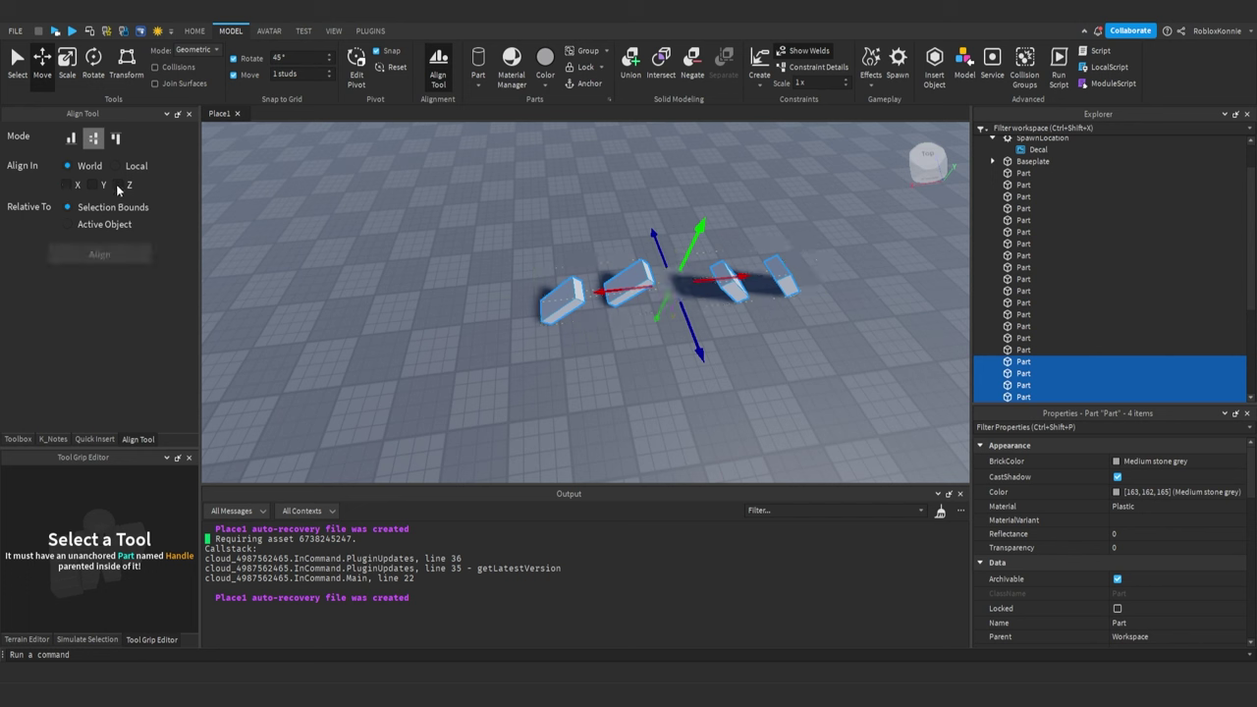
click(118, 184)
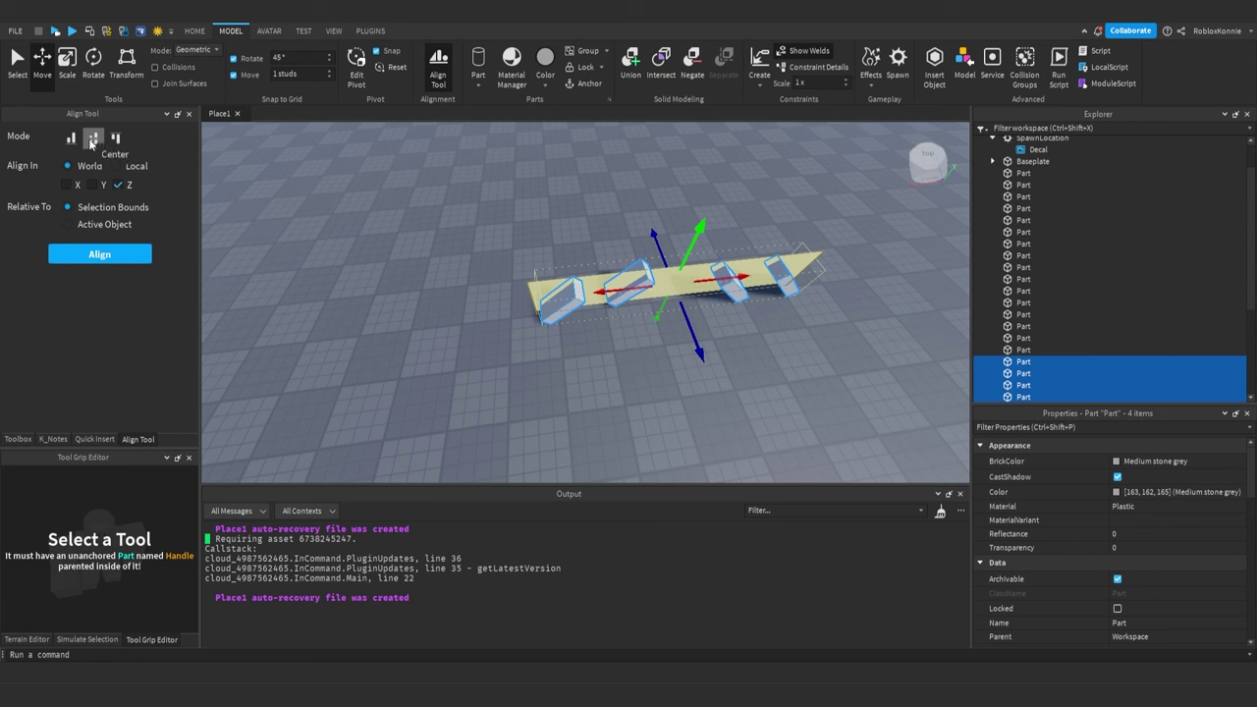
click(114, 140)
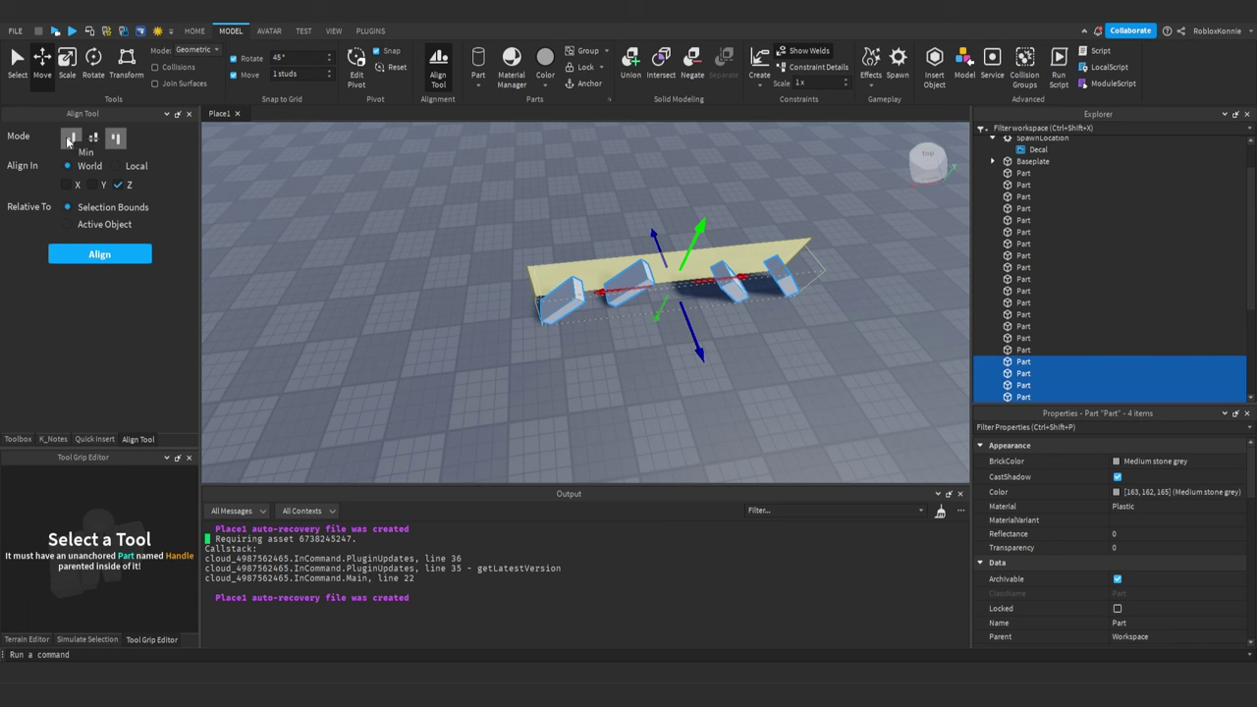
click(69, 140)
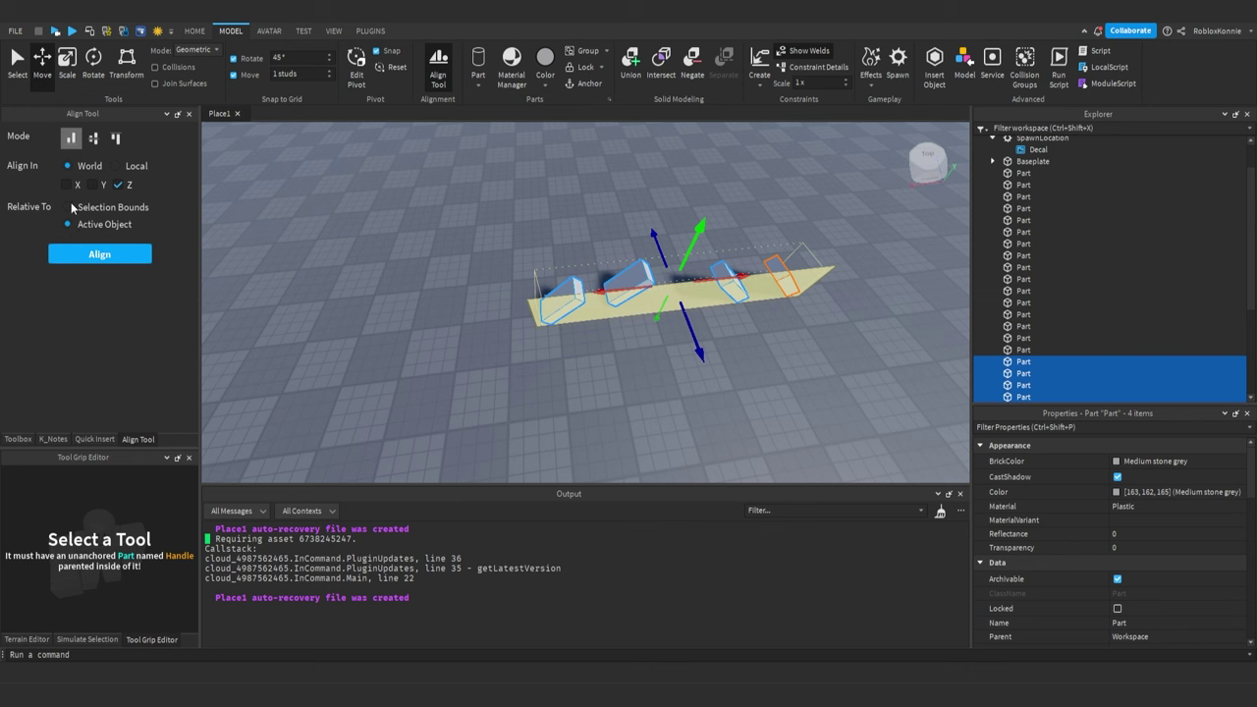
Align the four Parts by their centers on the world Z axis, relative to Selection Bounds
click(70, 208)
click(92, 138)
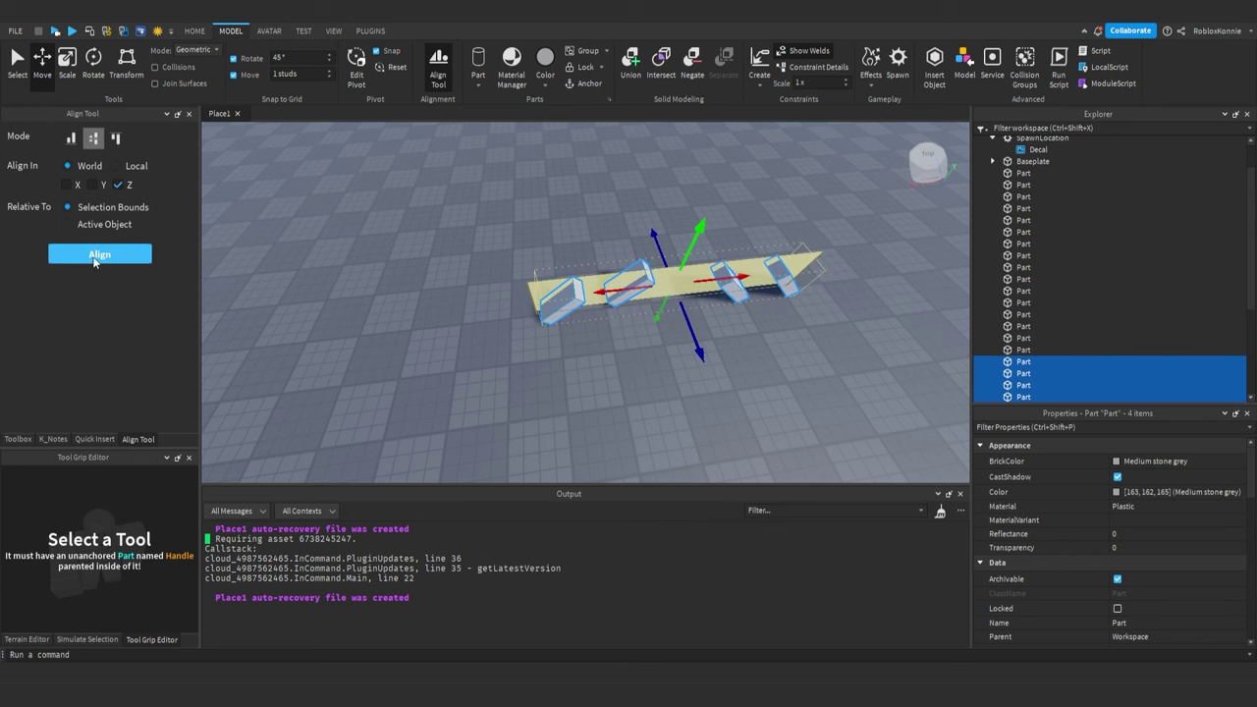
click(98, 255)
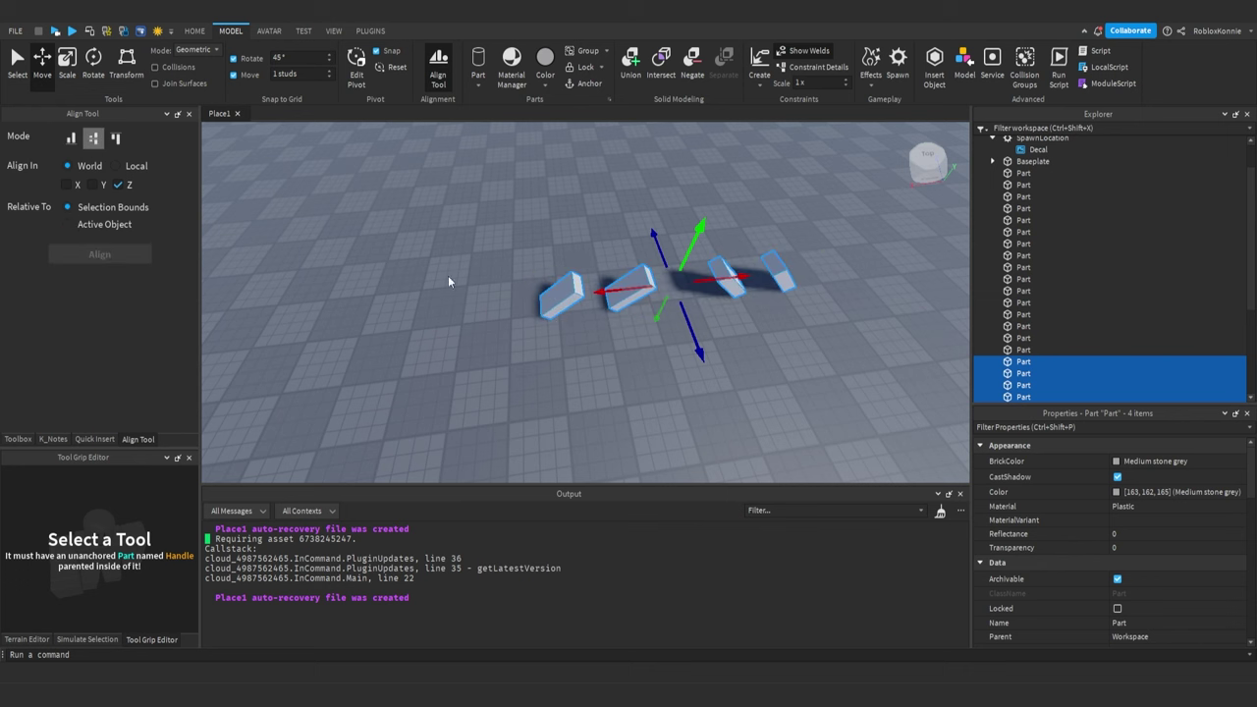
Rotate the row of four Parts 45 degrees about the vertical axis
scroll(442, 280, down, 2)
right_drag(439, 283, 437, 276)
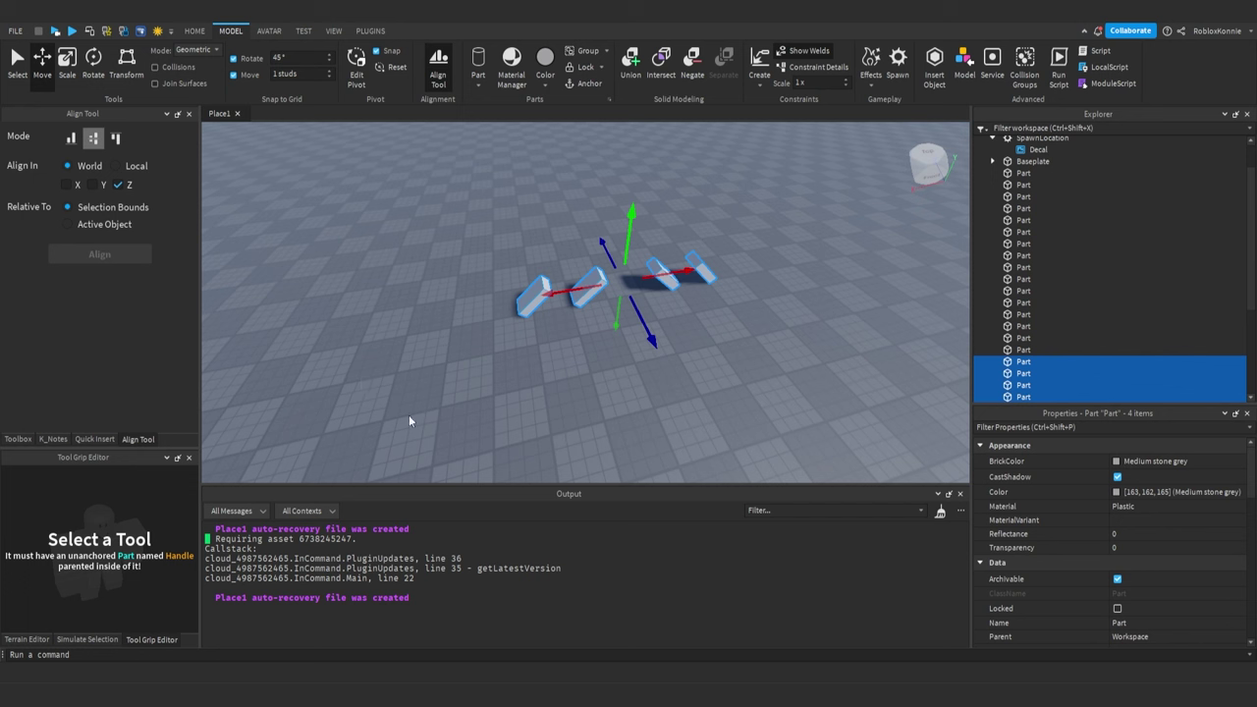
key(ctrl+3)
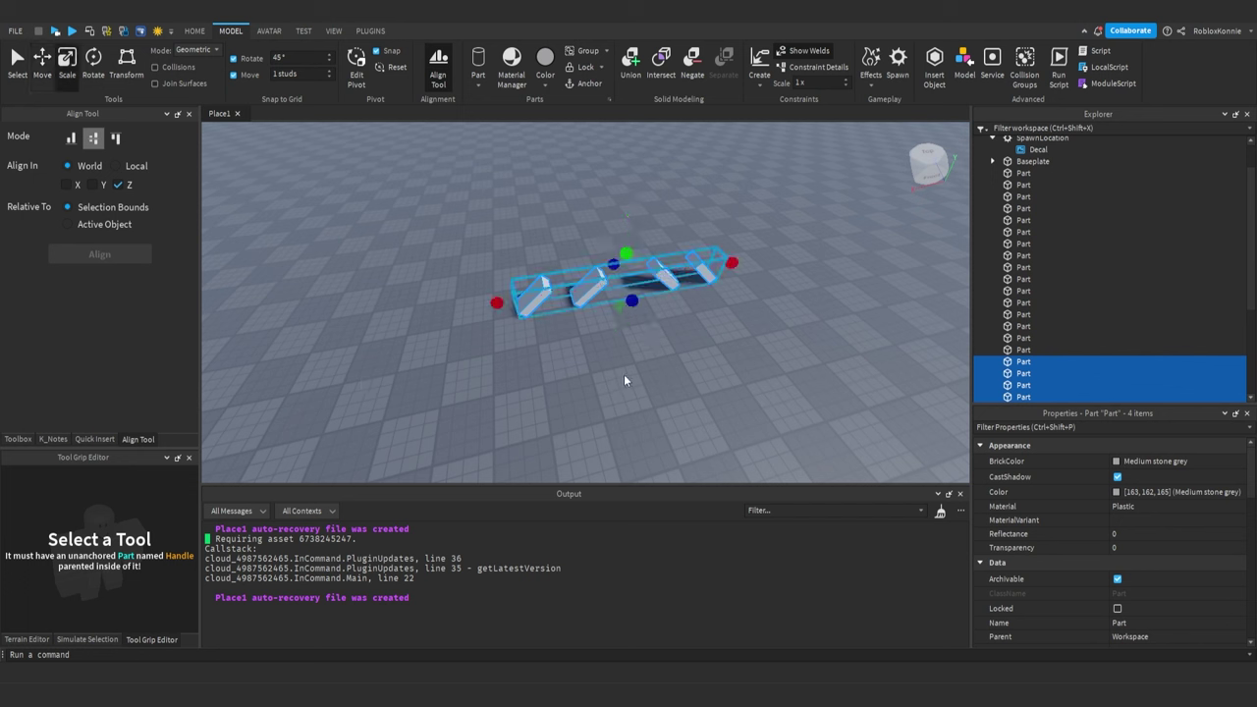
key(ctrl+4)
drag(614, 331, 687, 324)
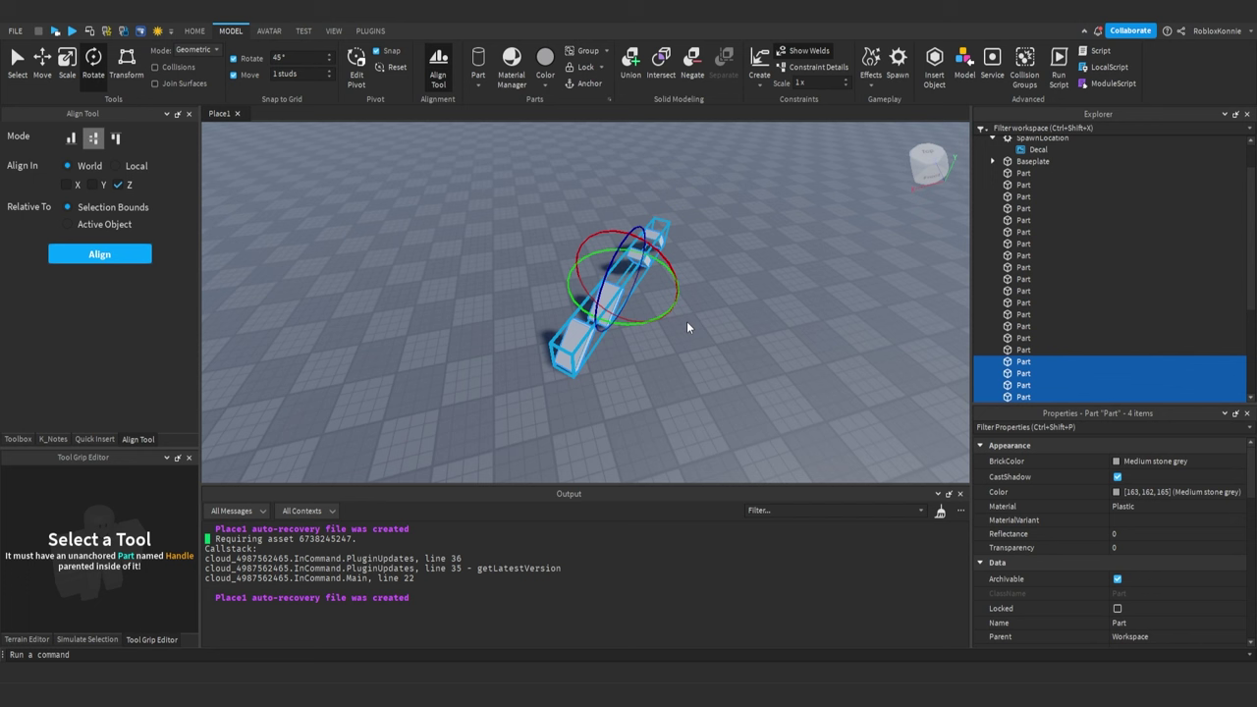
Toggle the four Parts' rotate handles between local and world axes, ending on world axes
key(ctrl+l)
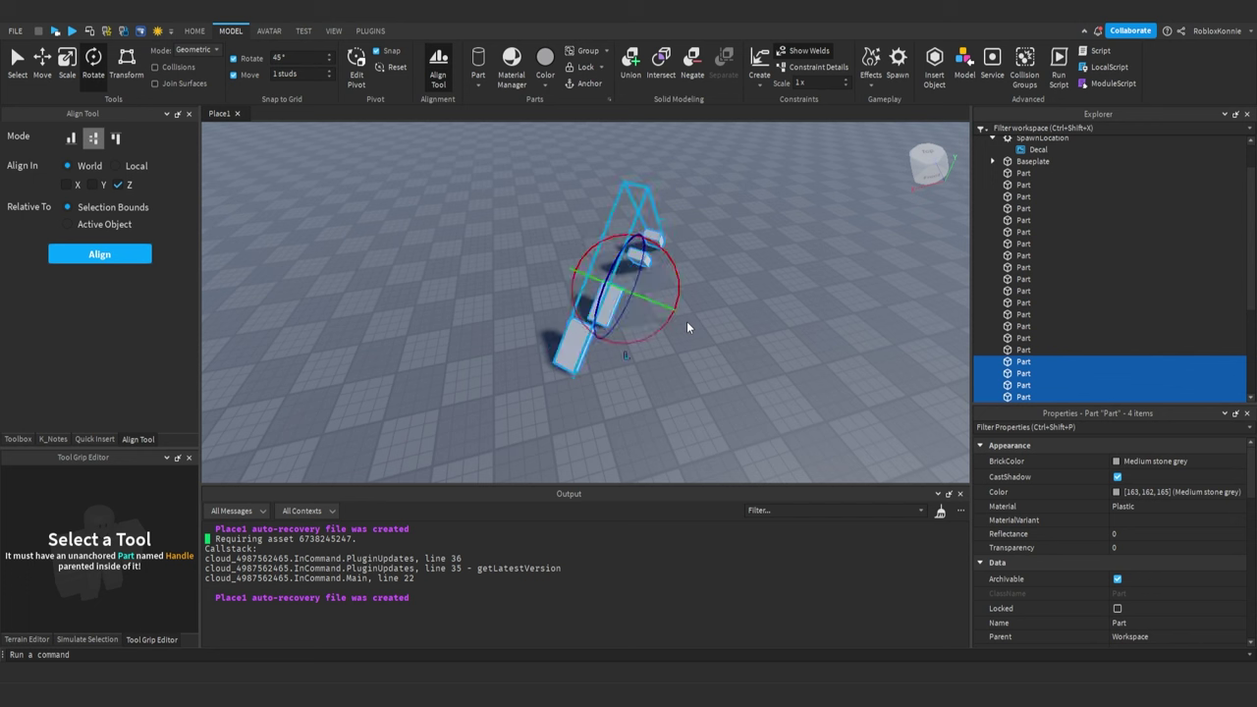
key(ctrl+t)
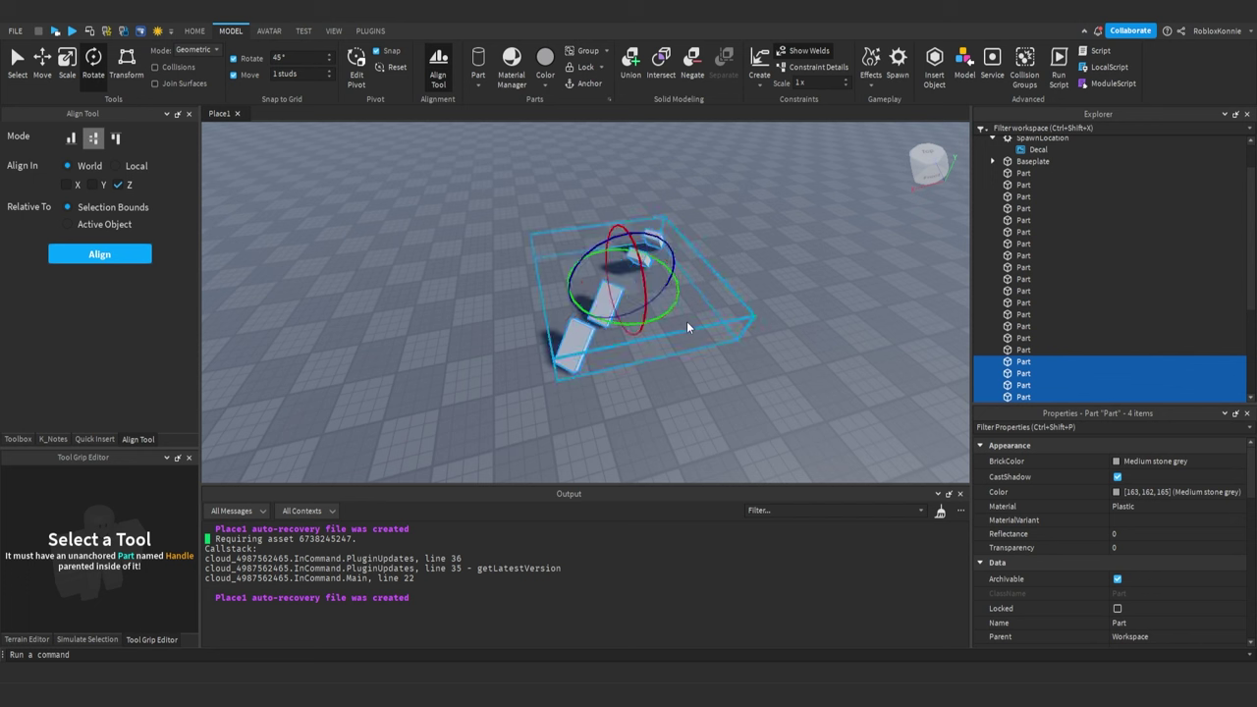
key(ctrl+t)
key(ctrl+t)
key(ctrl+t)
key(ctrl+t)
key(ctrl+l)
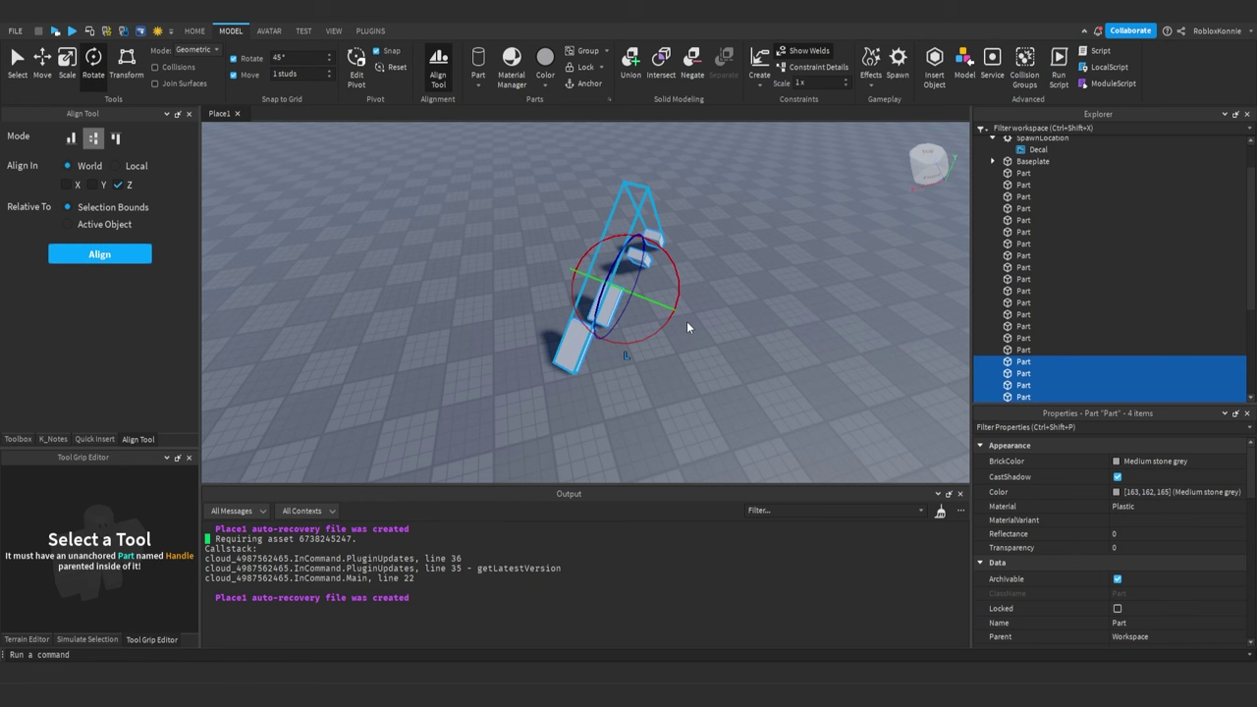
key(ctrl+l)
right_drag(585, 283, 583, 282)
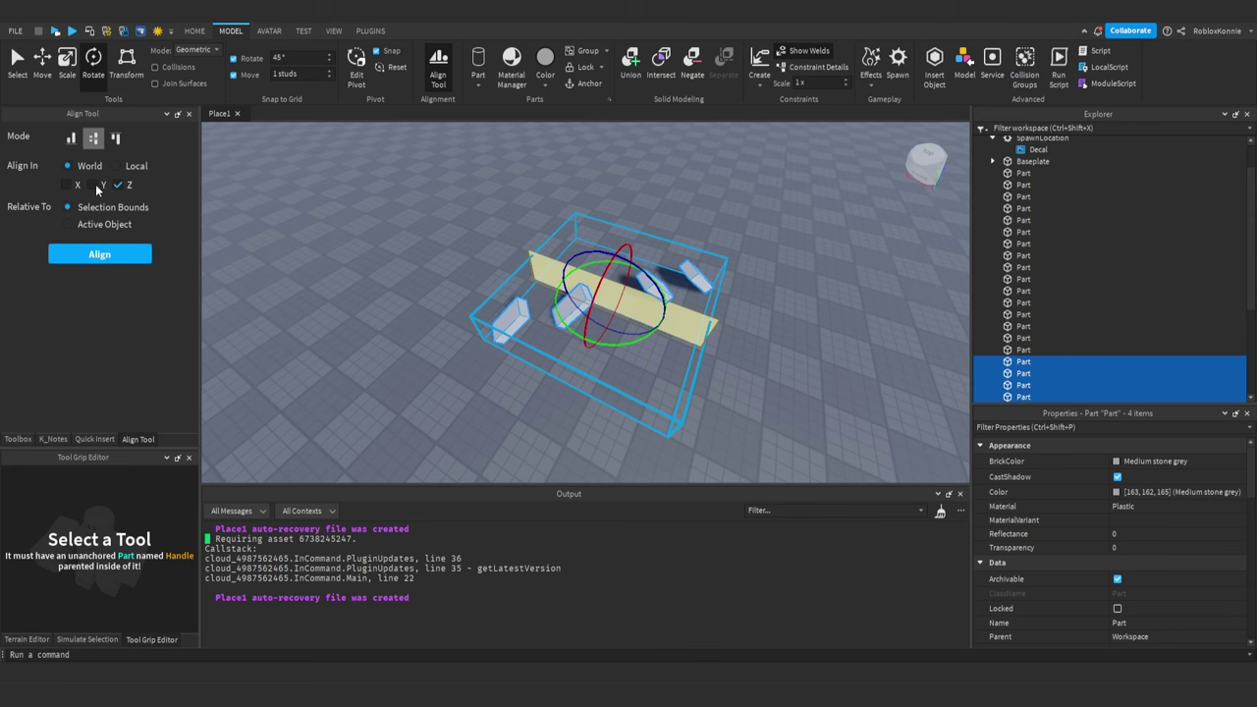
Add Y to the alignment axes, and offset the two middle Parts vertically by raising one and lowering the other
click(95, 184)
right_drag(605, 292, 606, 293)
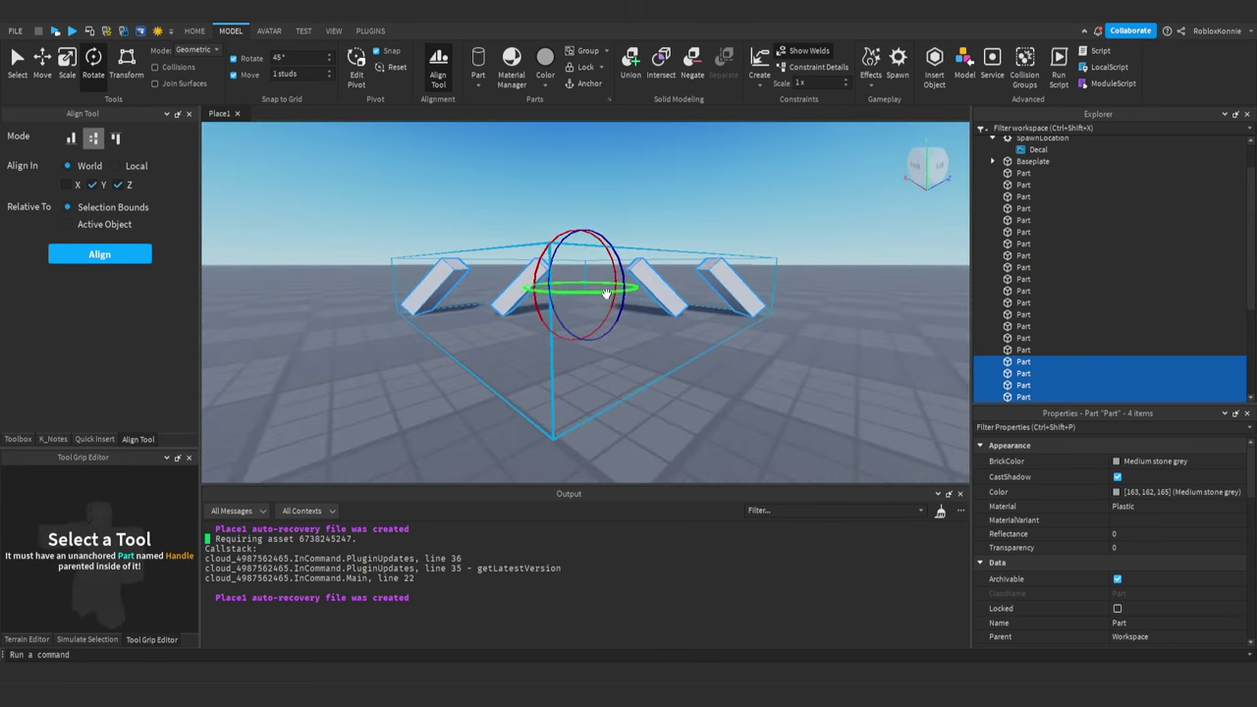
click(713, 338)
click(677, 294)
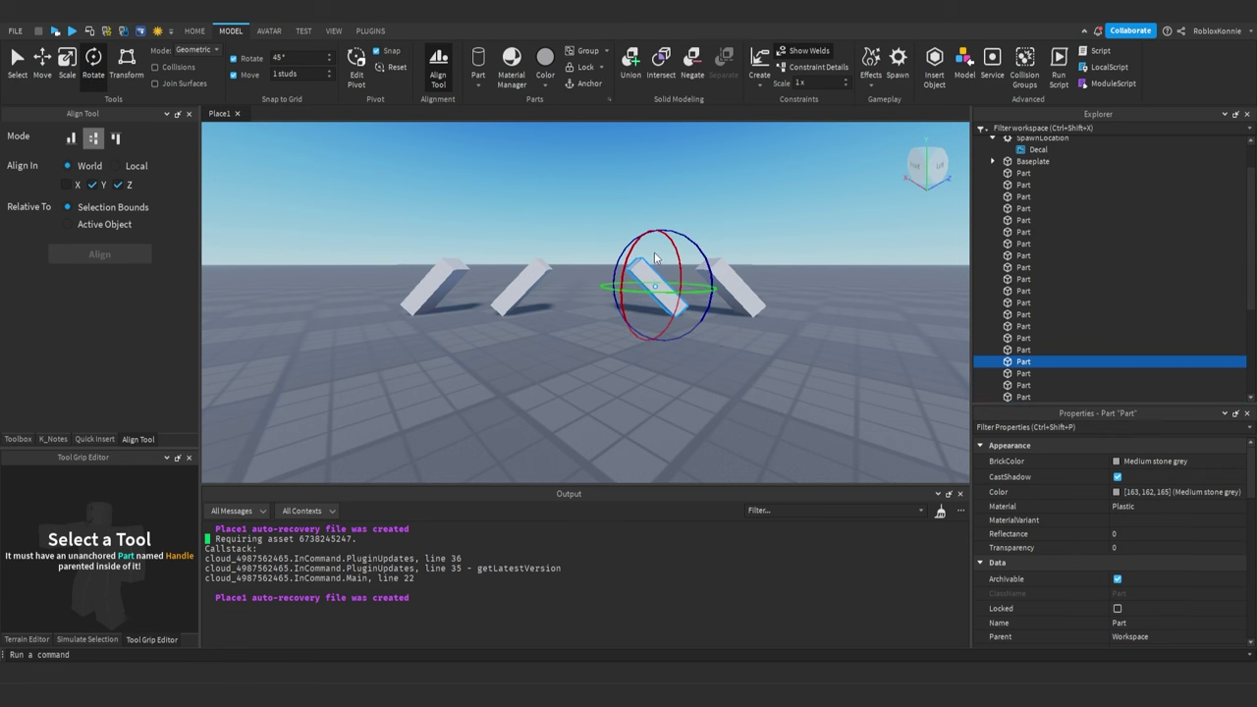
key(ctrl+2)
drag(656, 236, 658, 227)
click(516, 289)
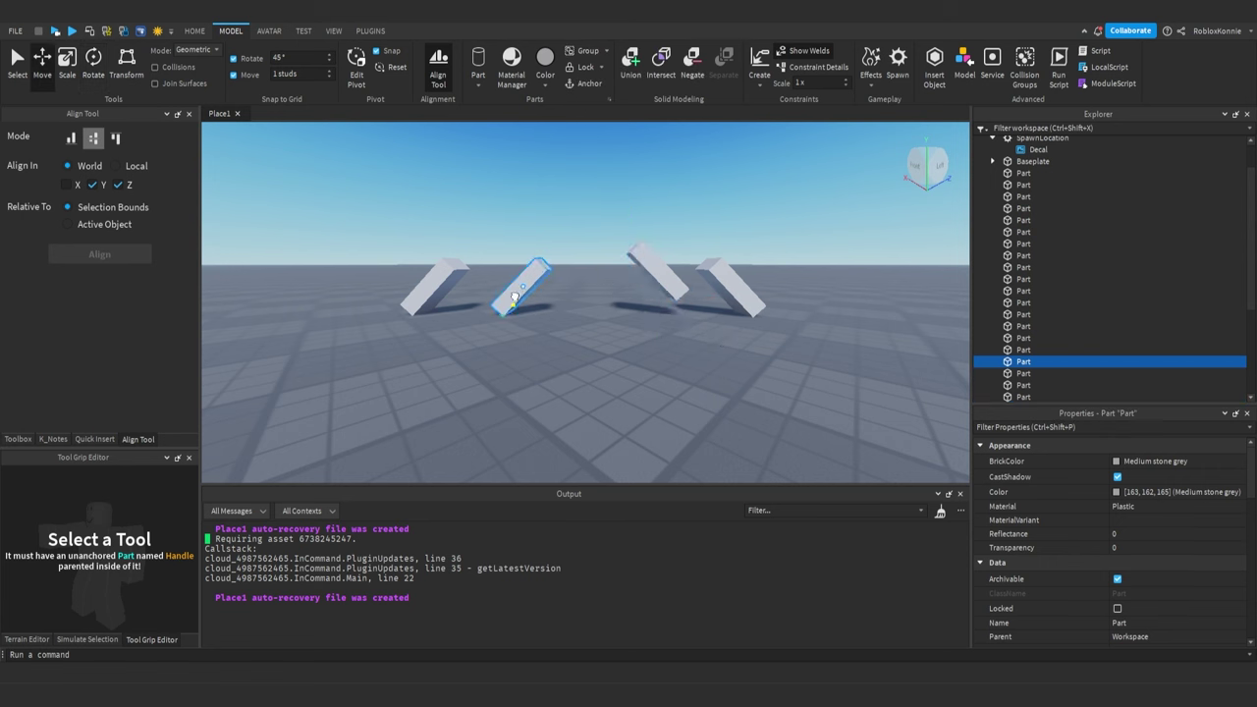
drag(524, 246, 524, 267)
Select all four Parts again and set the alignment to the world Y axis only
click(351, 256)
drag(352, 257, 771, 329)
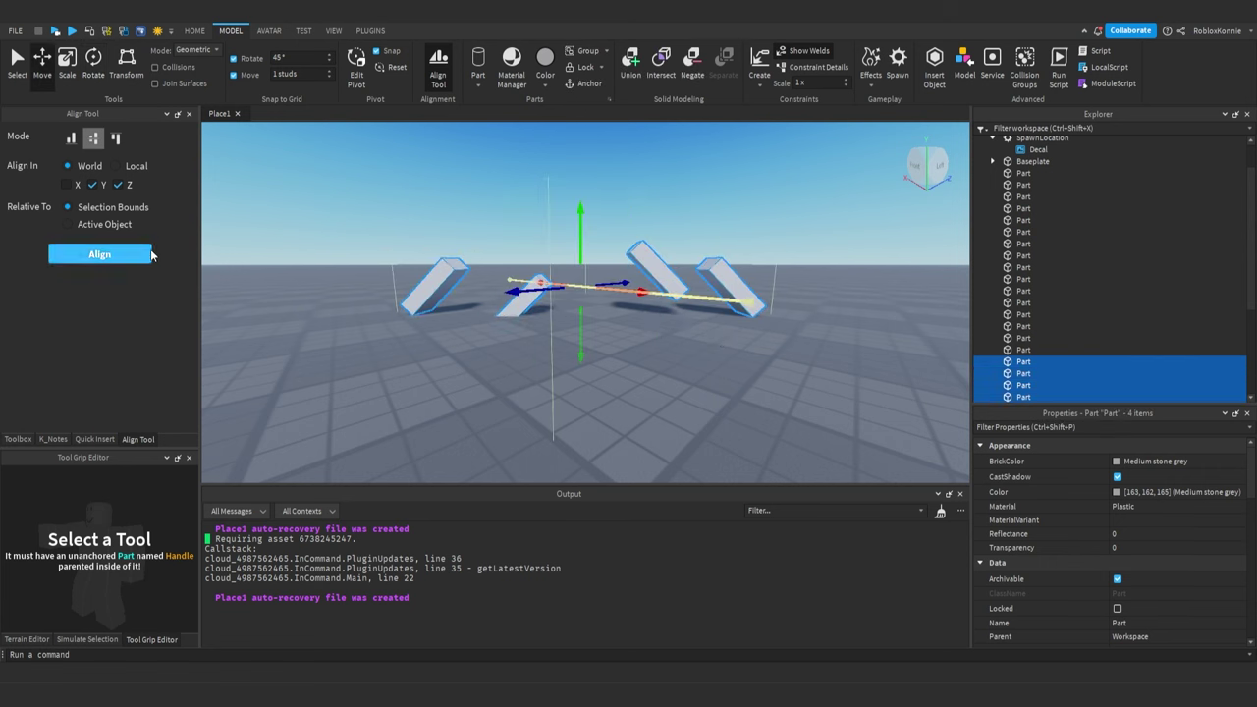
click(93, 186)
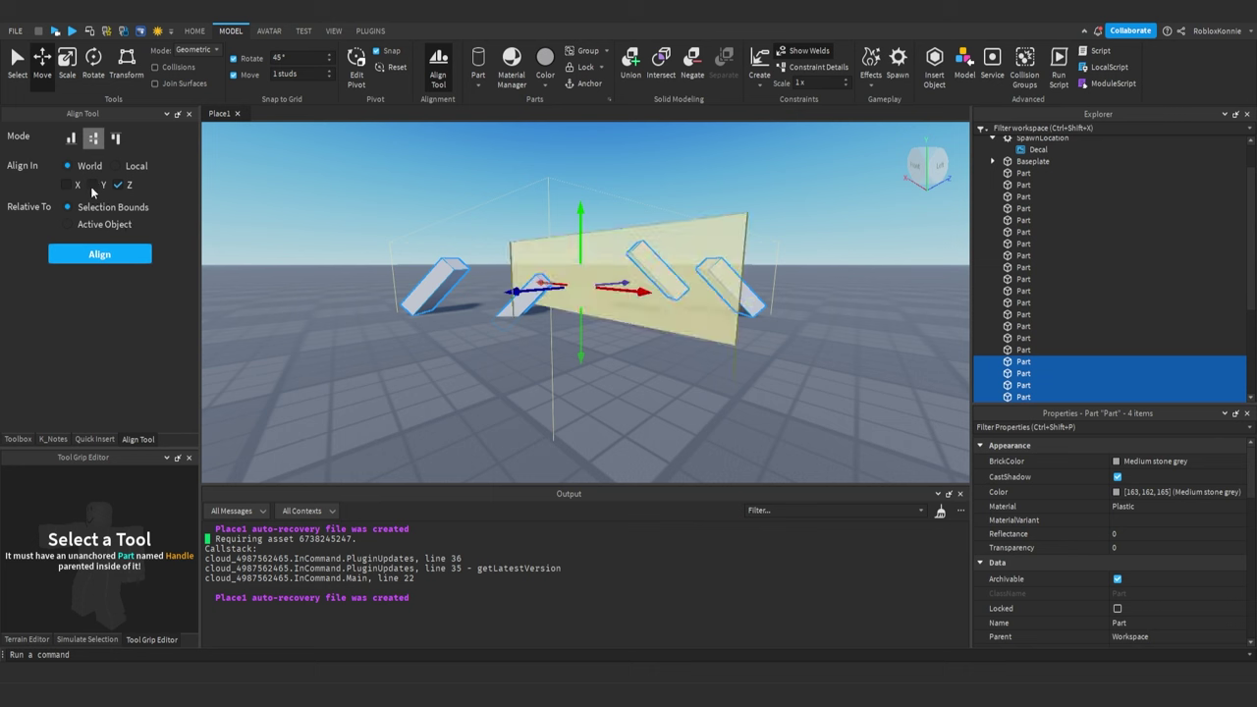
click(93, 185)
click(118, 185)
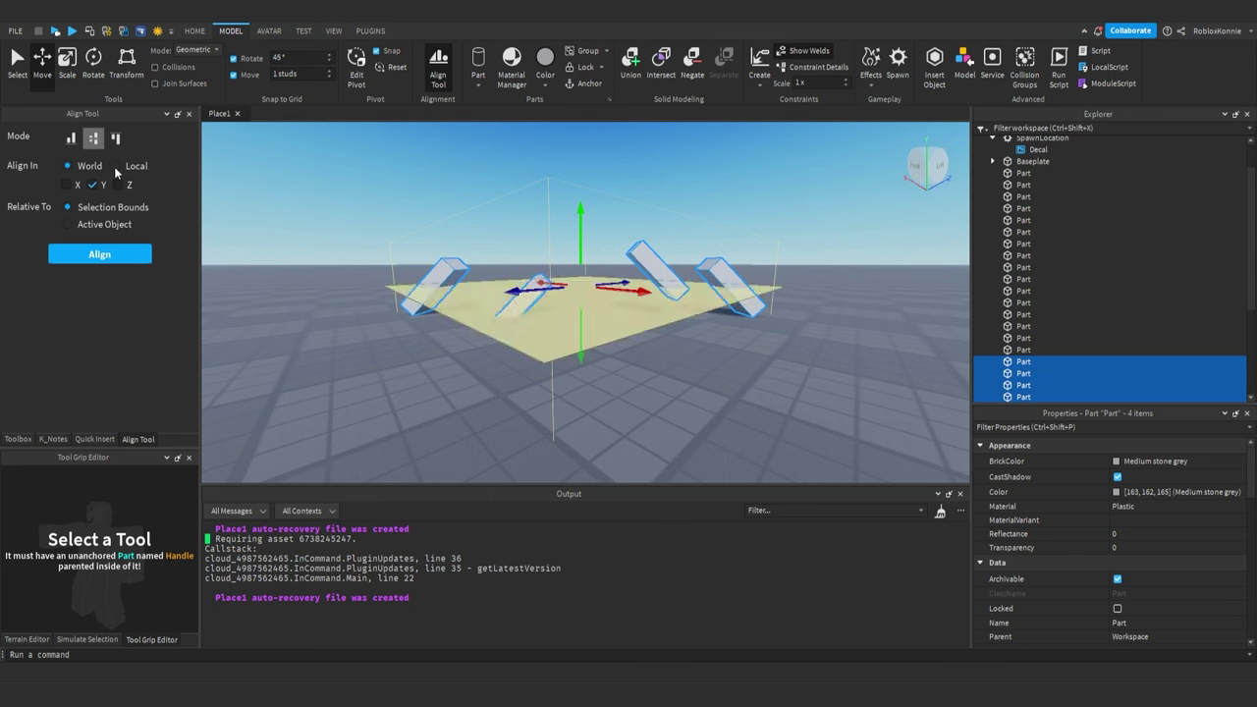
Switch the alignment to Local, preview different X, Y and Z axis combinations, and clear all three axes
click(114, 167)
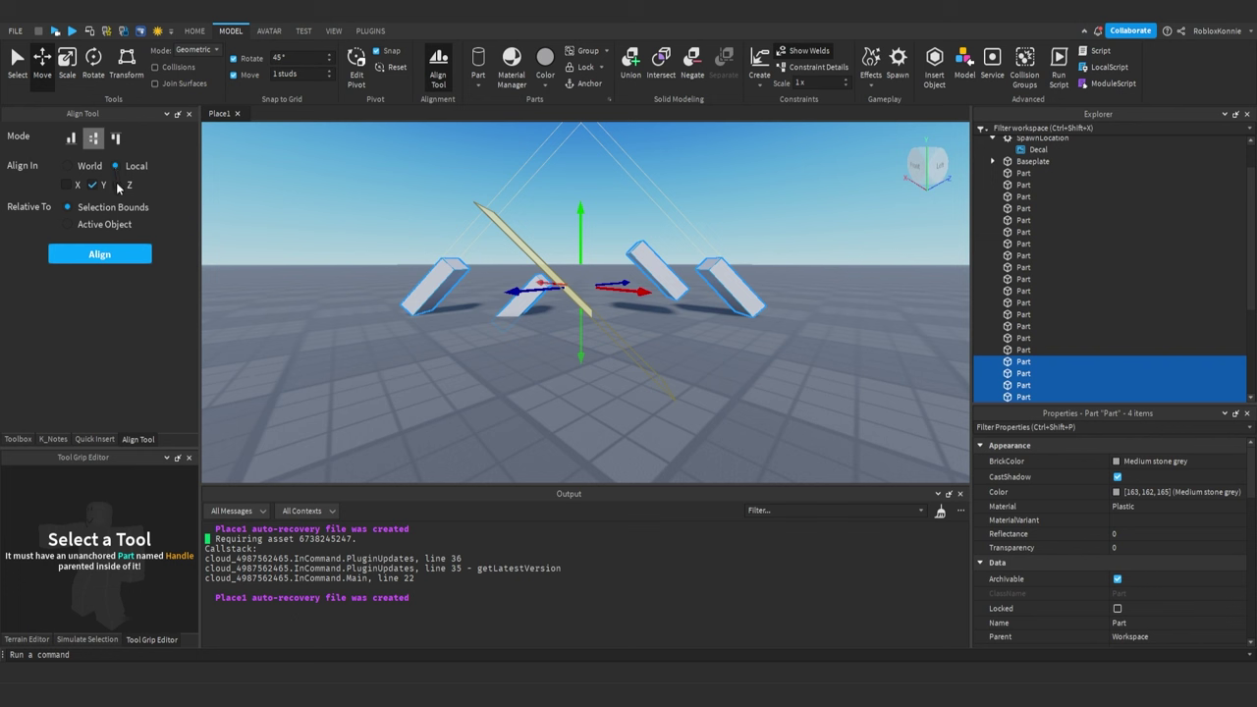
click(118, 186)
click(118, 186)
click(67, 186)
click(67, 186)
click(68, 185)
click(118, 186)
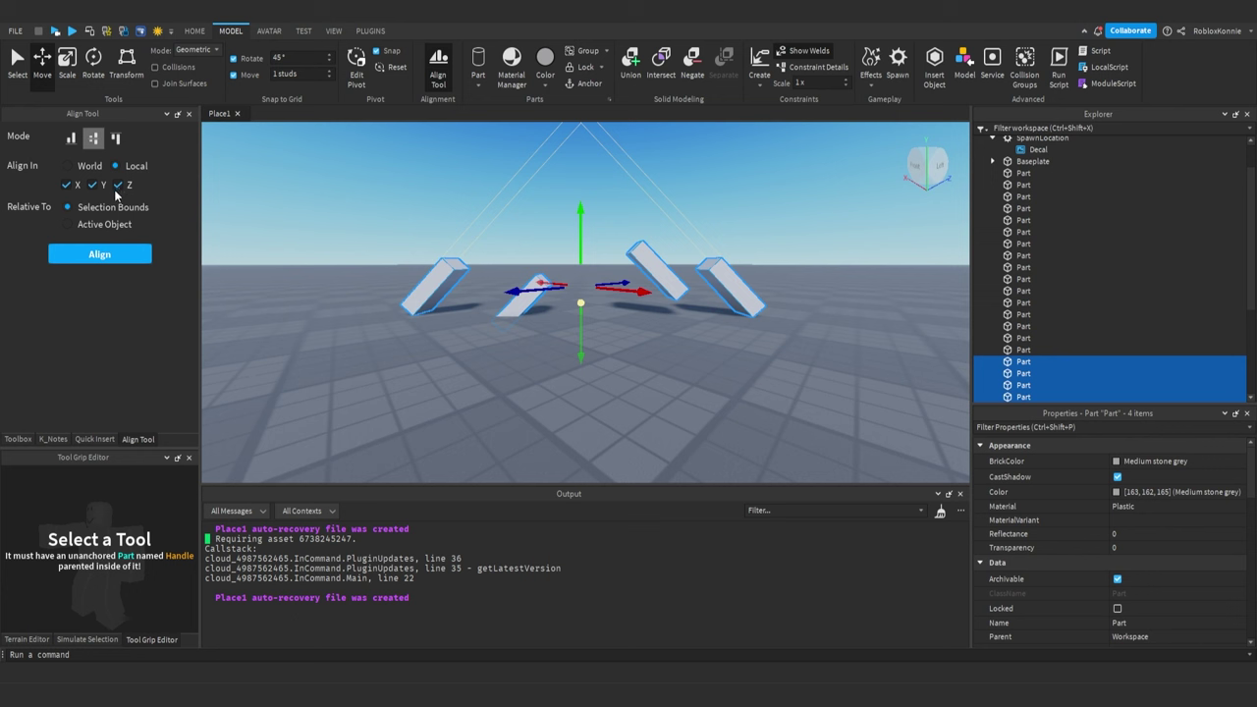
click(117, 186)
click(94, 186)
click(71, 186)
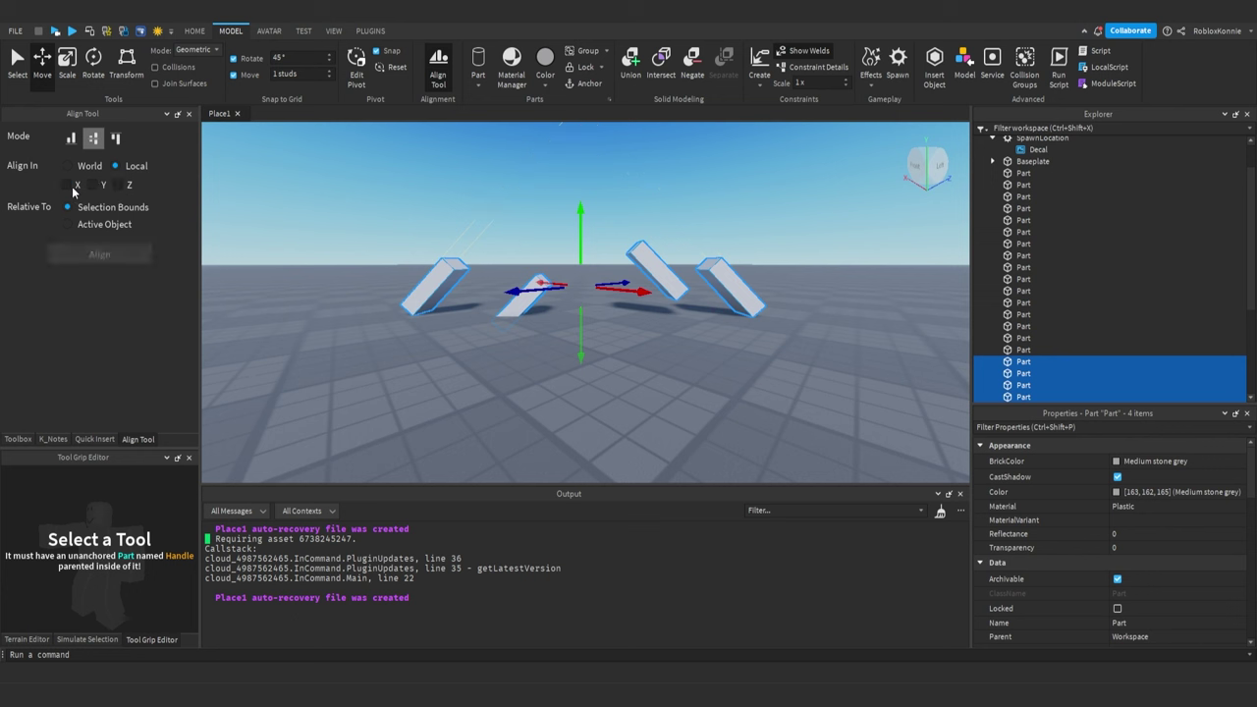
Enable the local X, Y and Z alignment axes with the middle alignment mode, and make the alignment relative to the Active Object
click(73, 185)
click(93, 186)
click(118, 186)
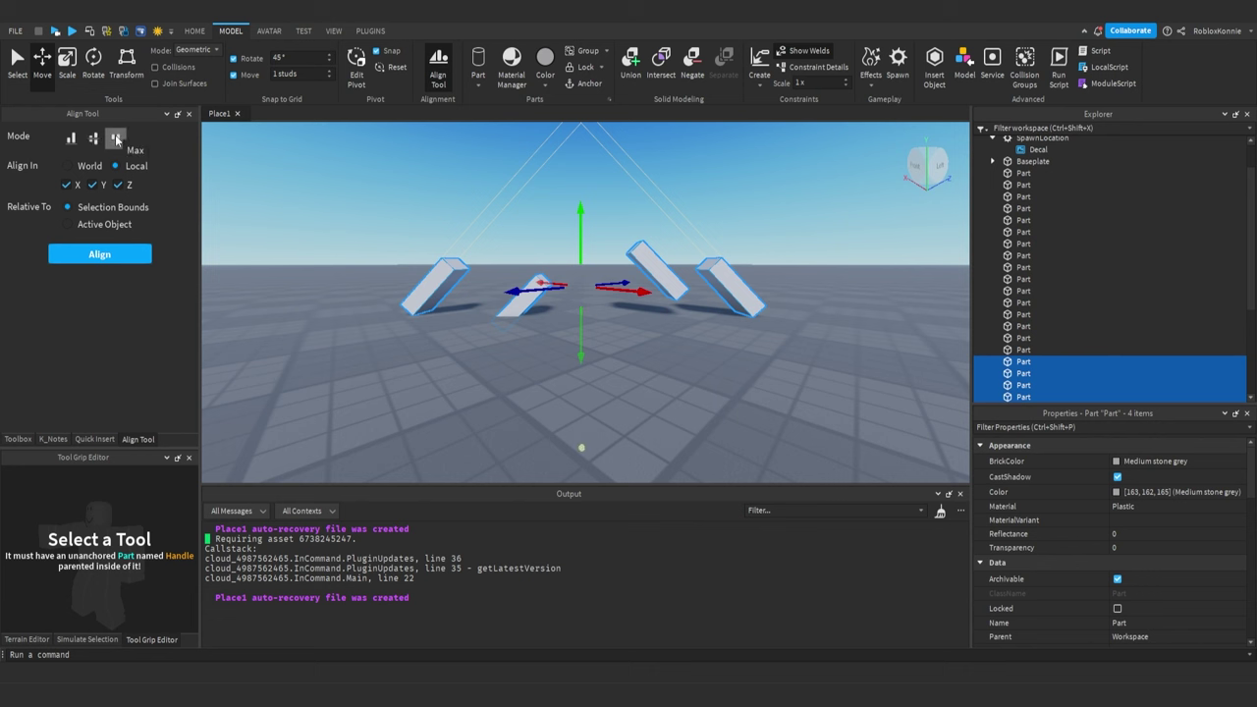
click(72, 139)
click(92, 139)
click(71, 225)
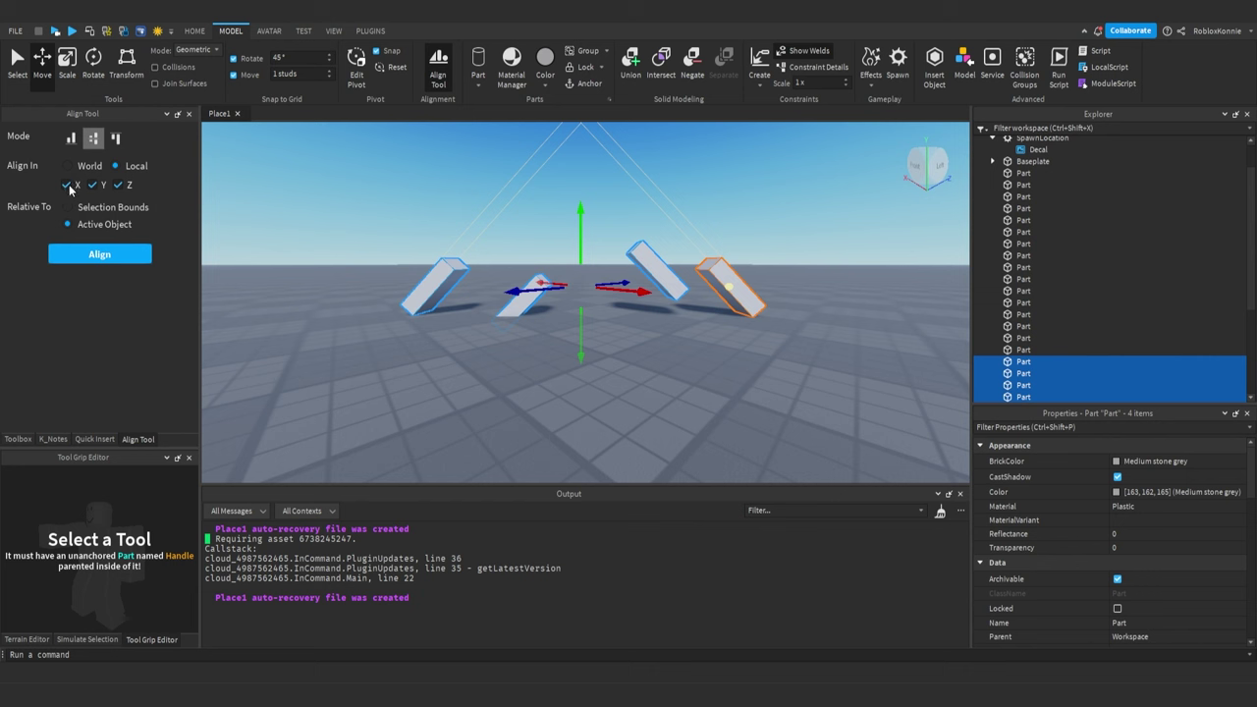
Restrict the alignment to the local Y axis and align the four Parts to the active object
click(67, 186)
click(92, 186)
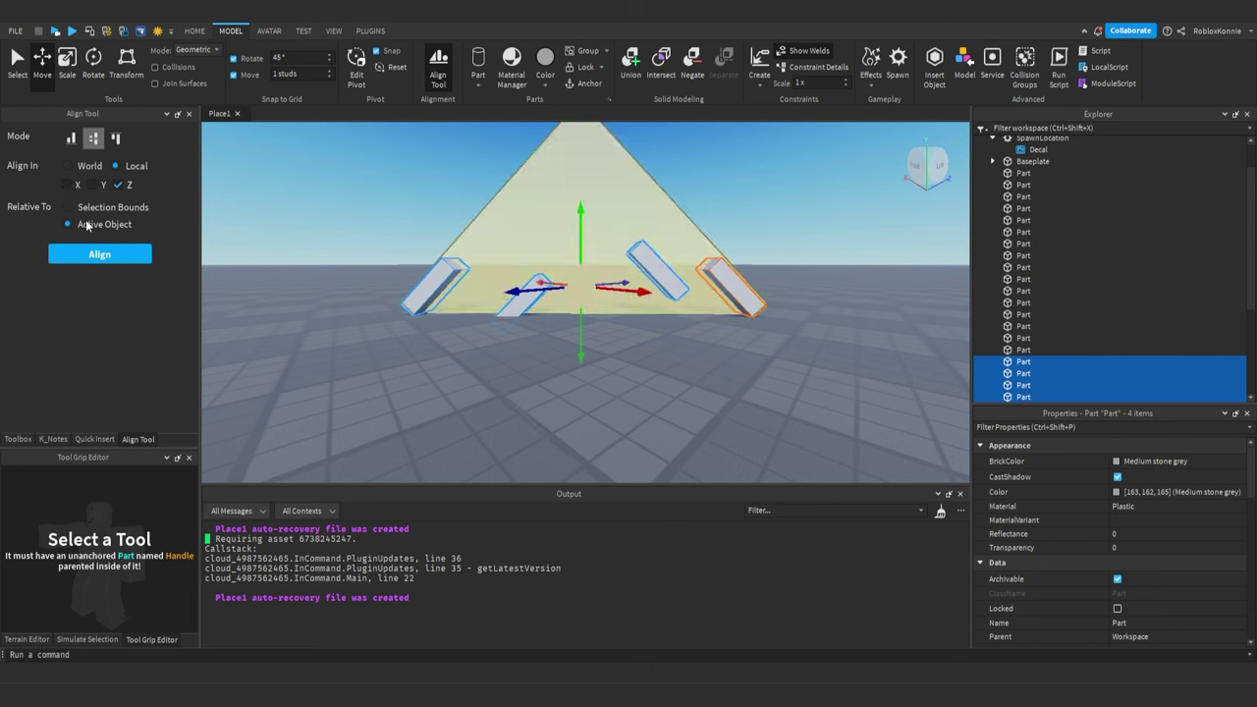
click(118, 184)
click(92, 185)
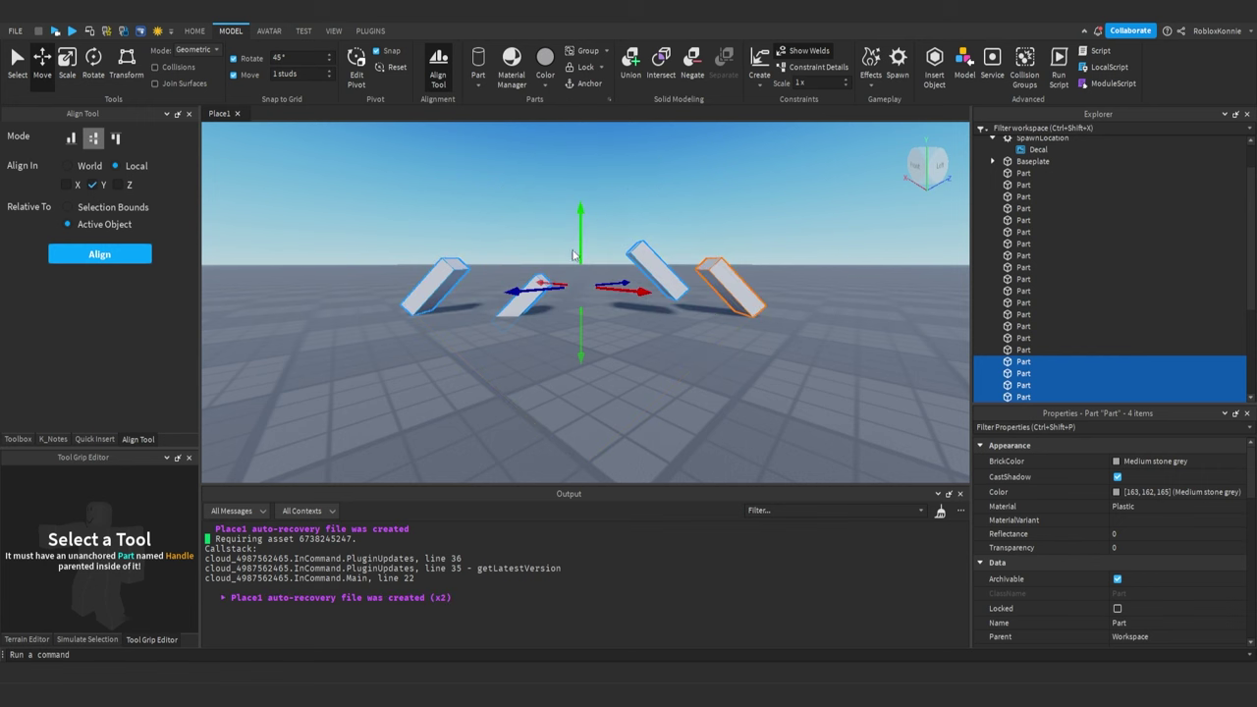
mouse_move(100, 211)
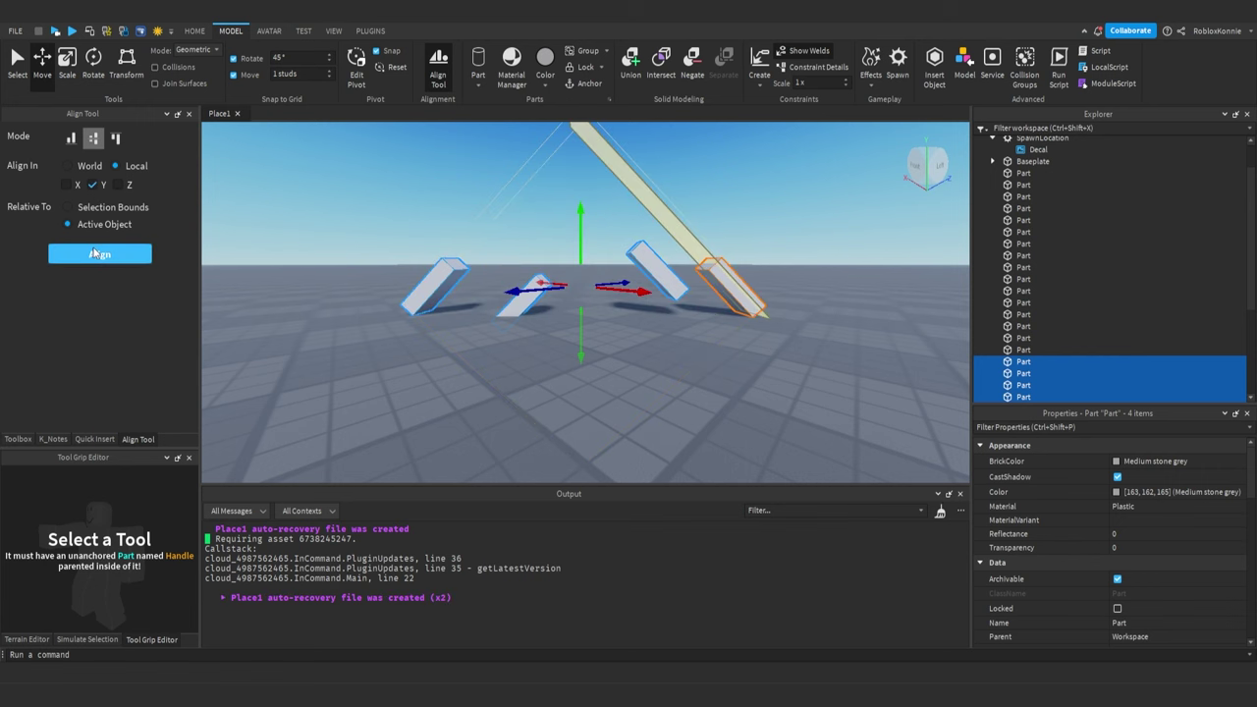
click(122, 252)
right_drag(483, 328, 482, 328)
drag(504, 236, 656, 330)
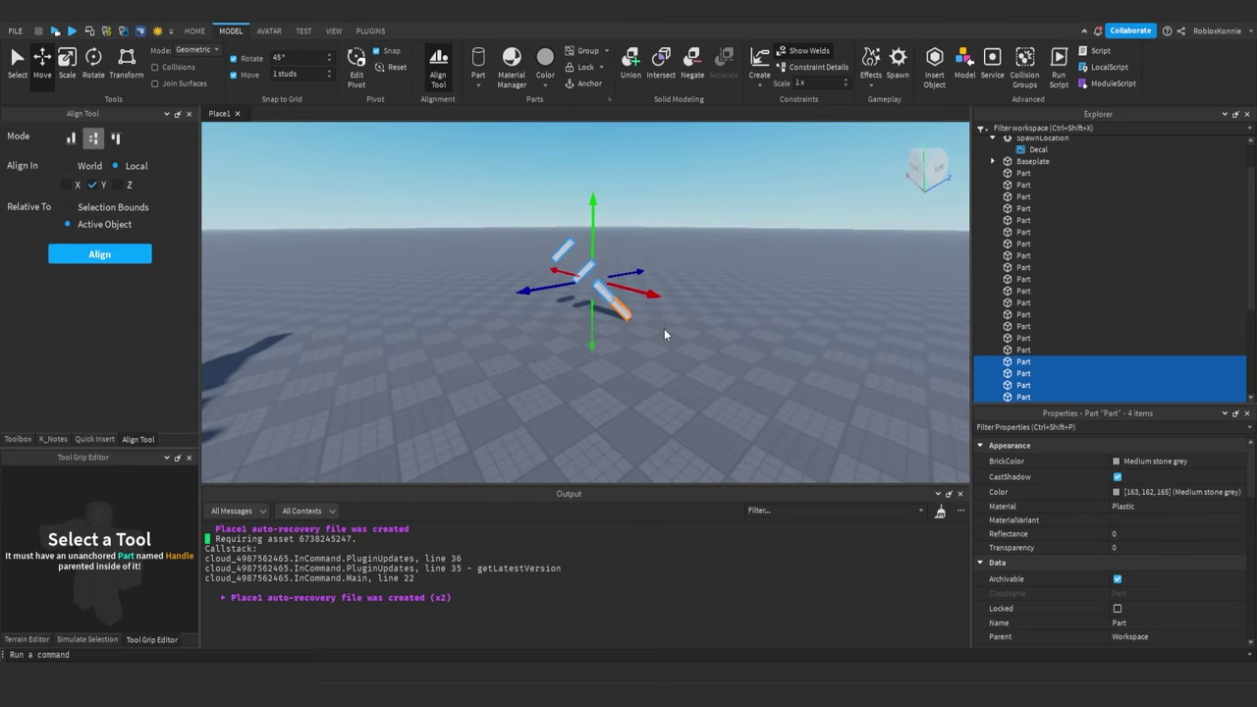
Delete the four aligned Parts and close the Align Tool
key(Delete)
right_drag(592, 333, 592, 332)
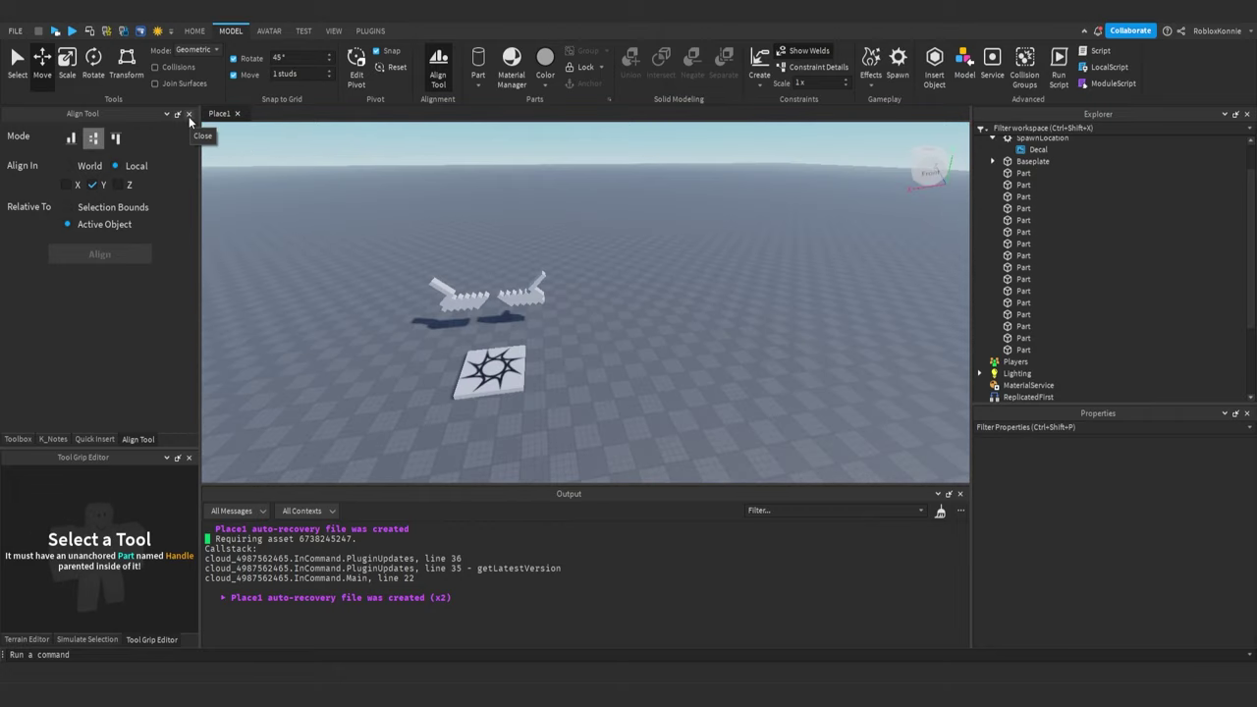
click(189, 114)
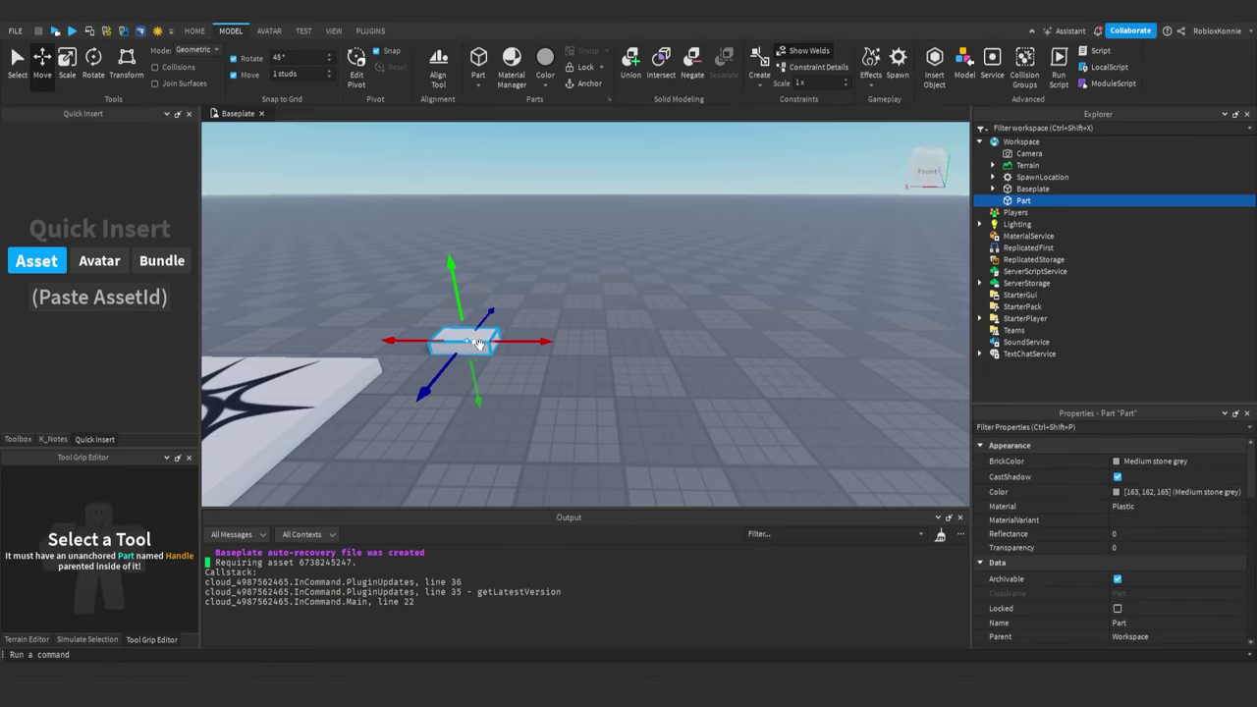
Move the Part 15 studs along the X axis away from the spawn location and rotate it about its vertical axis
drag(508, 345, 724, 334)
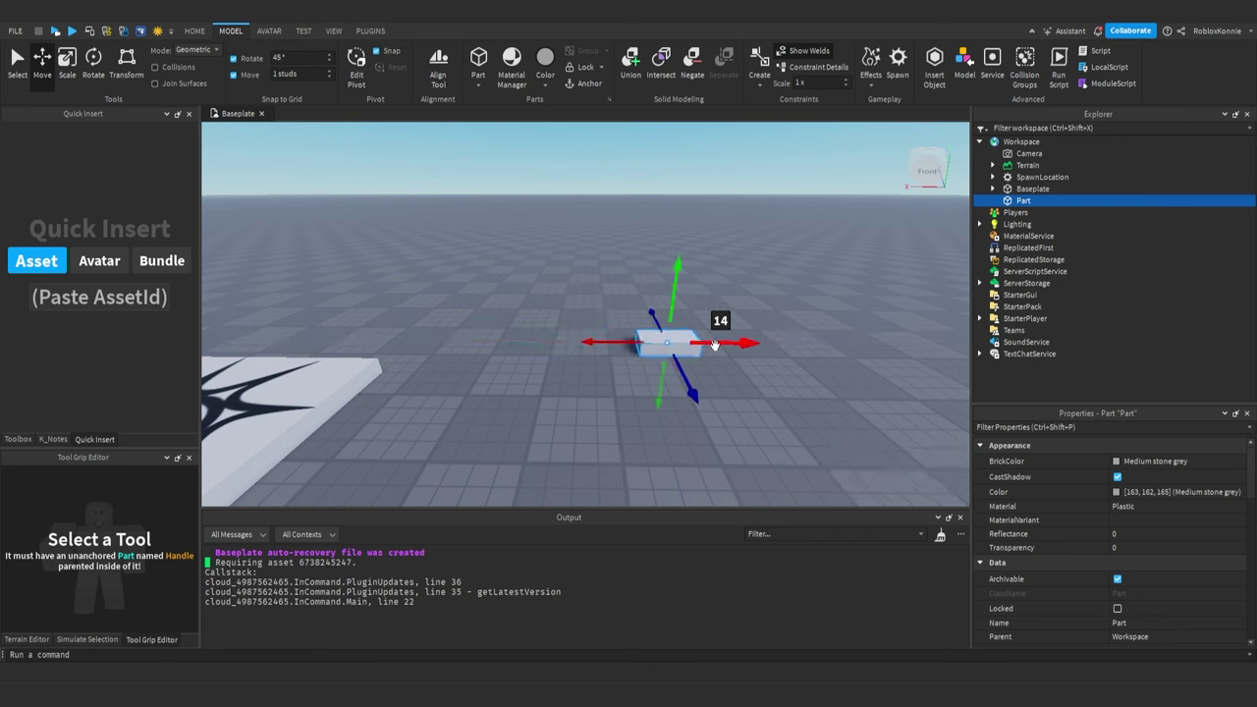
text(15)
key(Return)
key(ctrl+4)
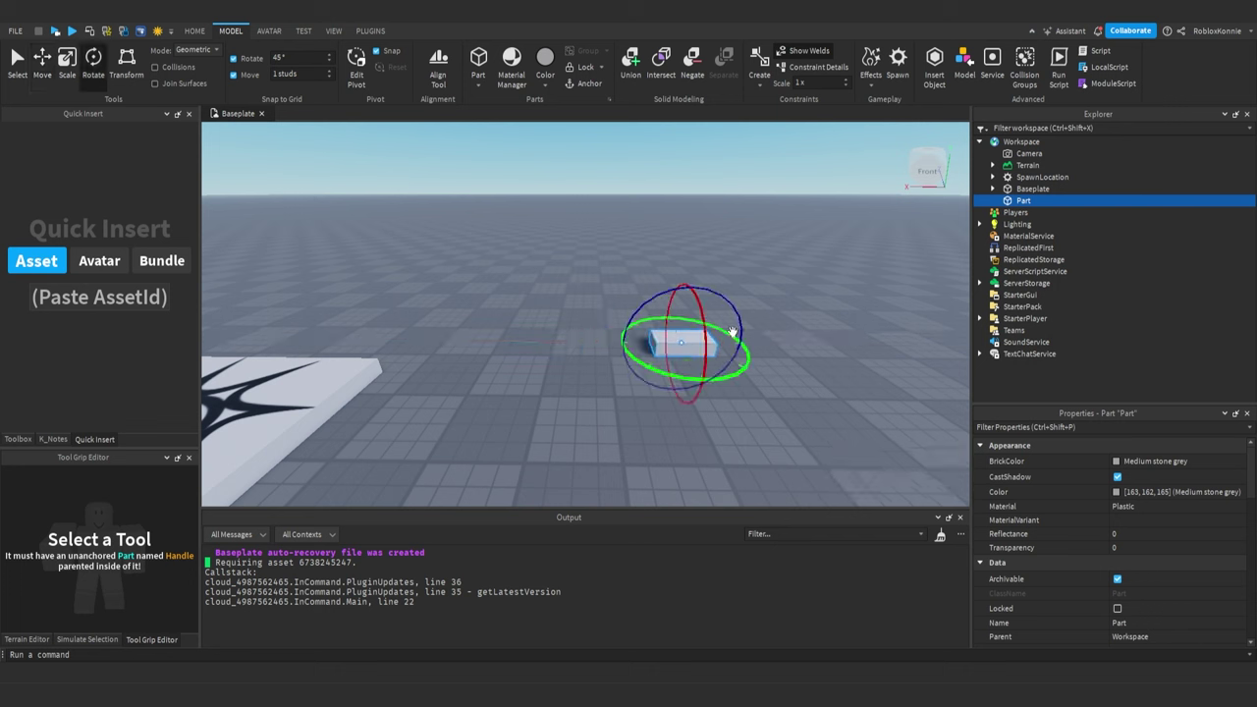
drag(726, 393, 754, 343)
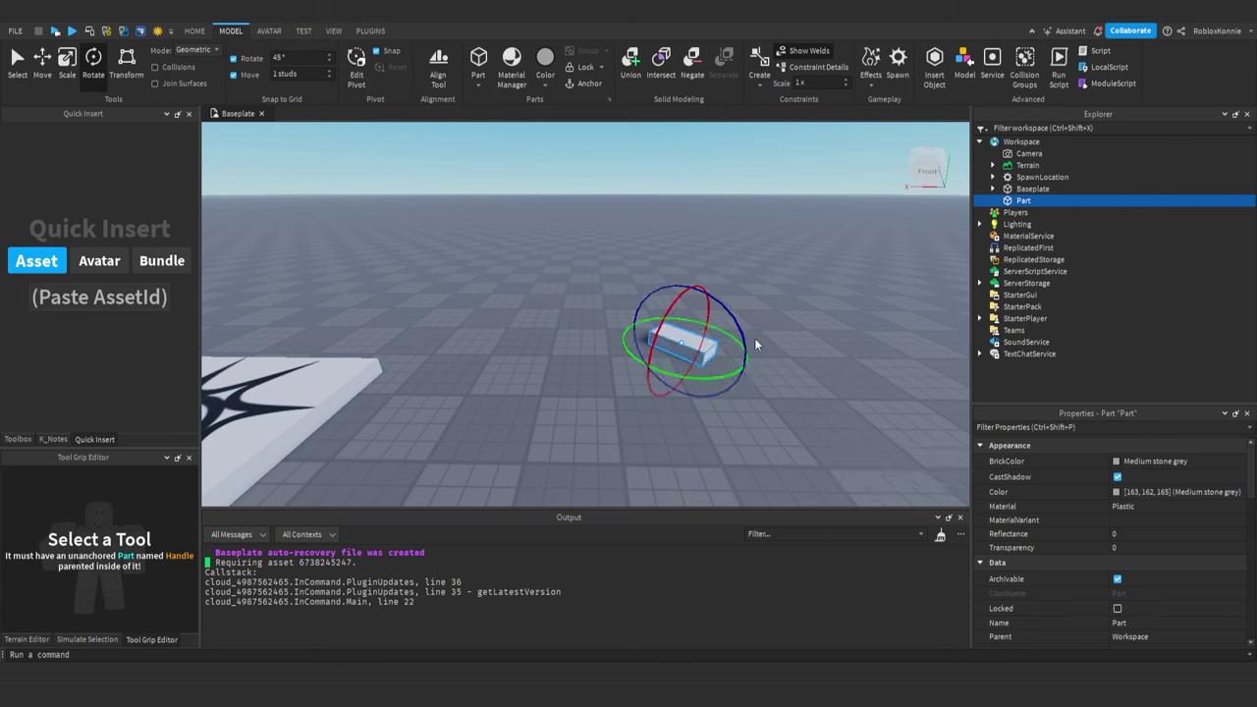
Scale the Part lengthwise into a long bar, and shorten it from both ends back to a small block
mouse_move(639, 346)
mouse_down()
mouse_move(591, 390)
mouse_move(635, 344)
mouse_up()
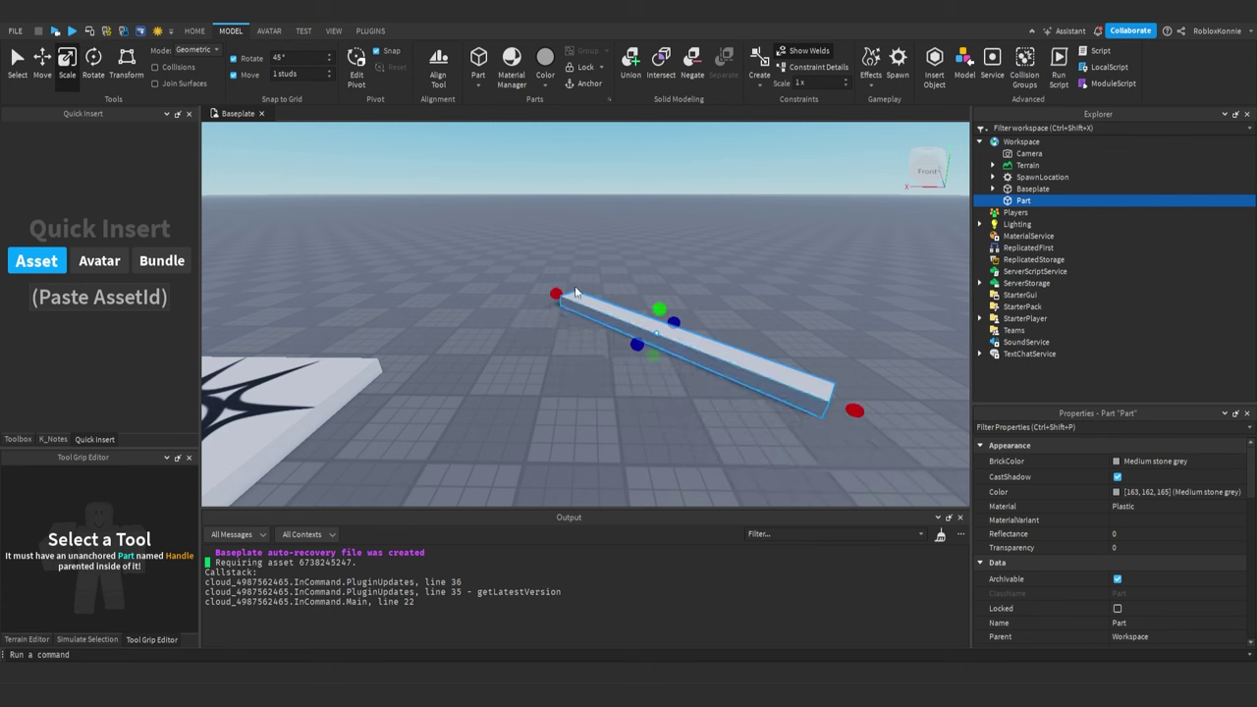
drag(562, 290, 637, 325)
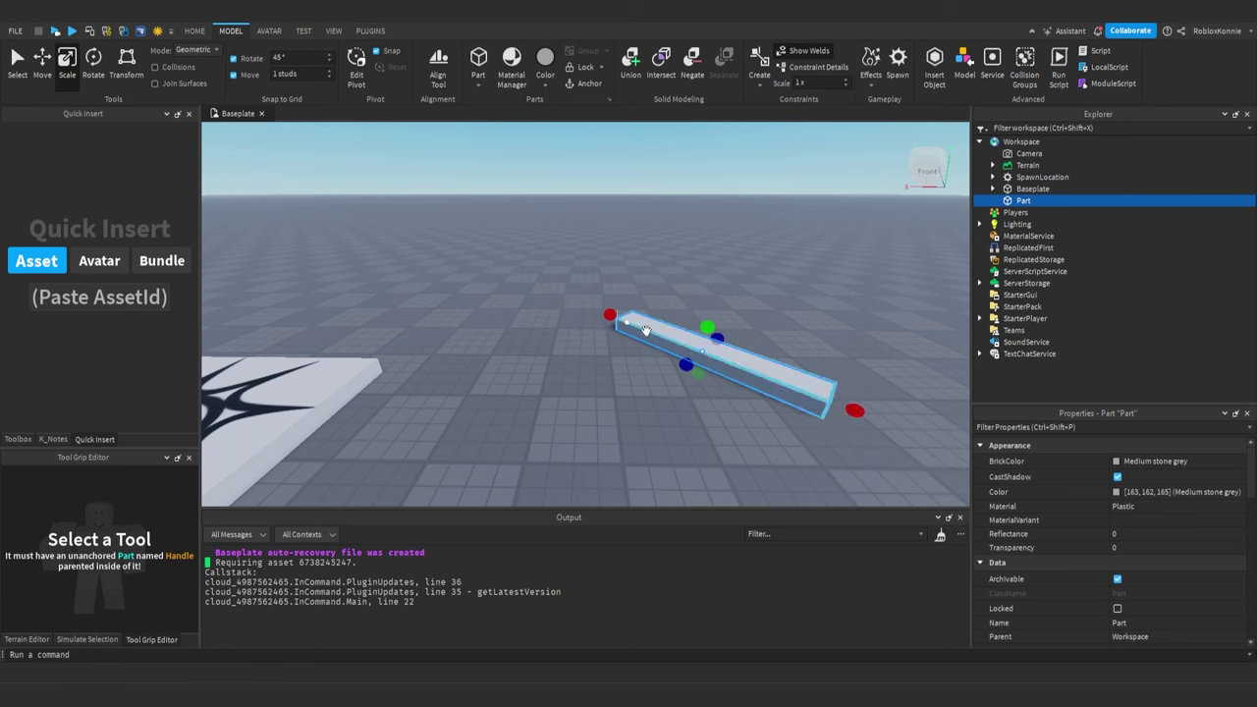
drag(851, 411, 687, 356)
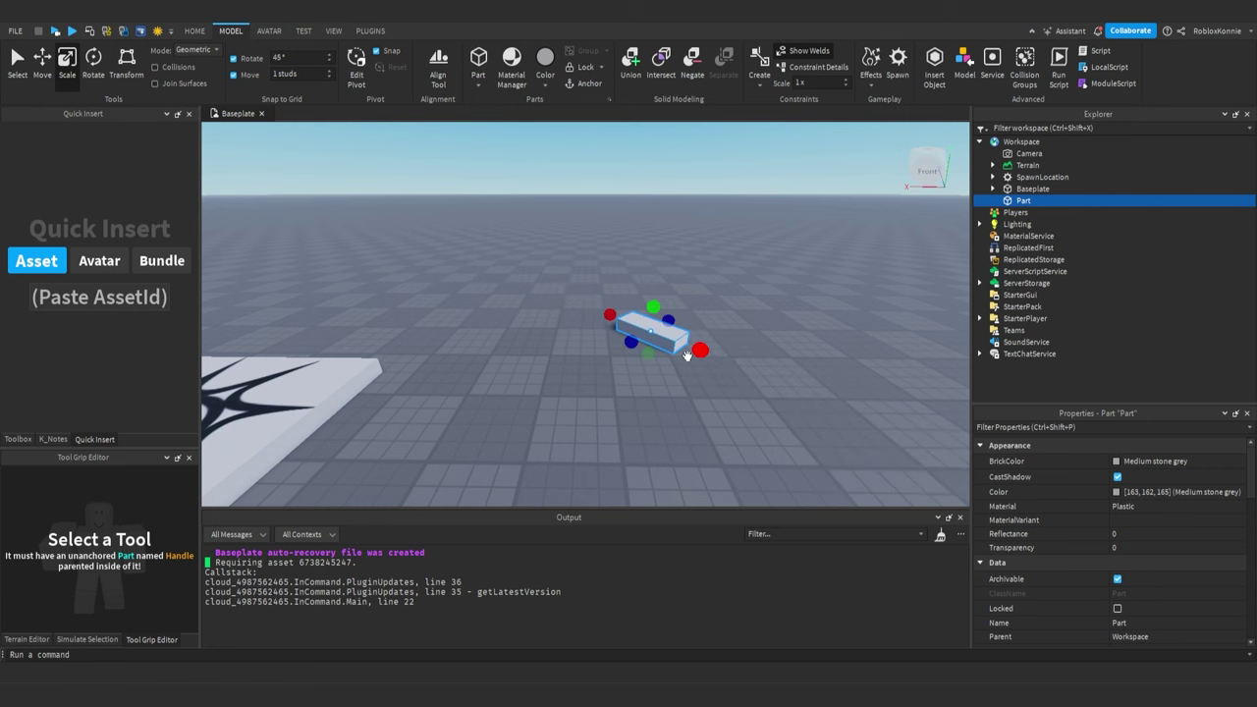
Examine the rescaled Part from above, both close up and from a distance
right_drag(583, 351, 584, 350)
key(w)
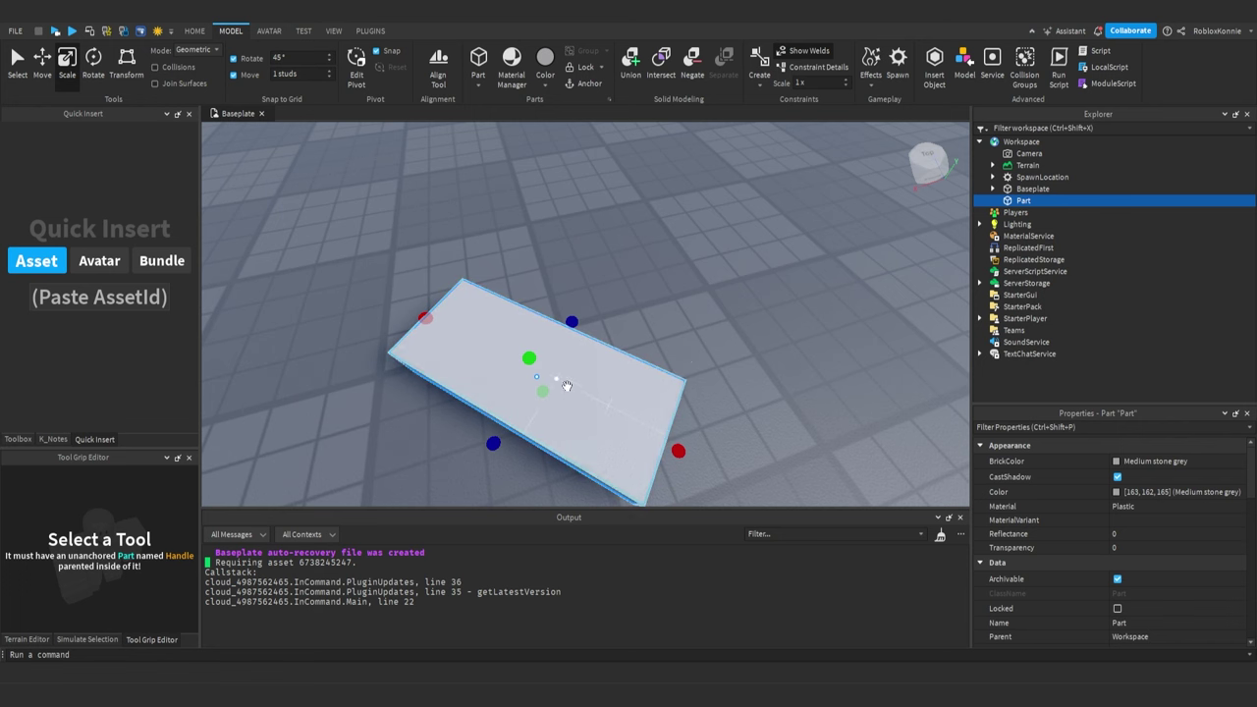
scroll(601, 393, down, 5)
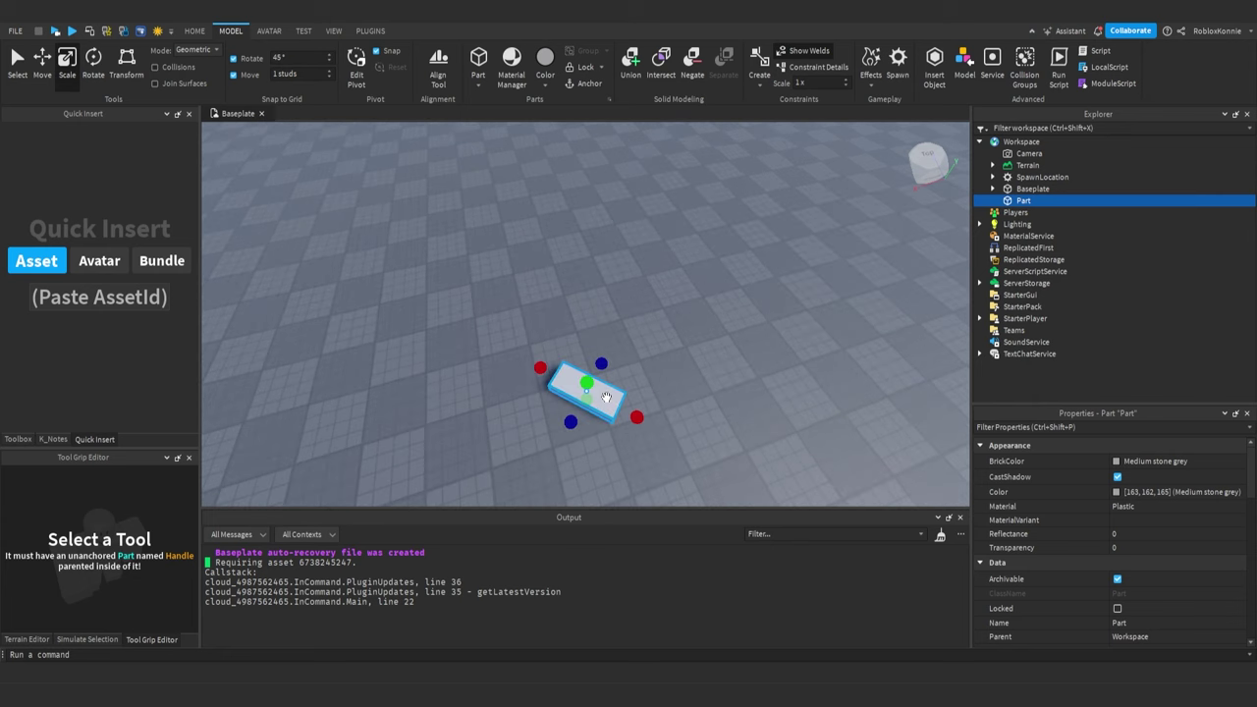
drag(597, 390, 575, 366)
scroll(575, 366, up, 3)
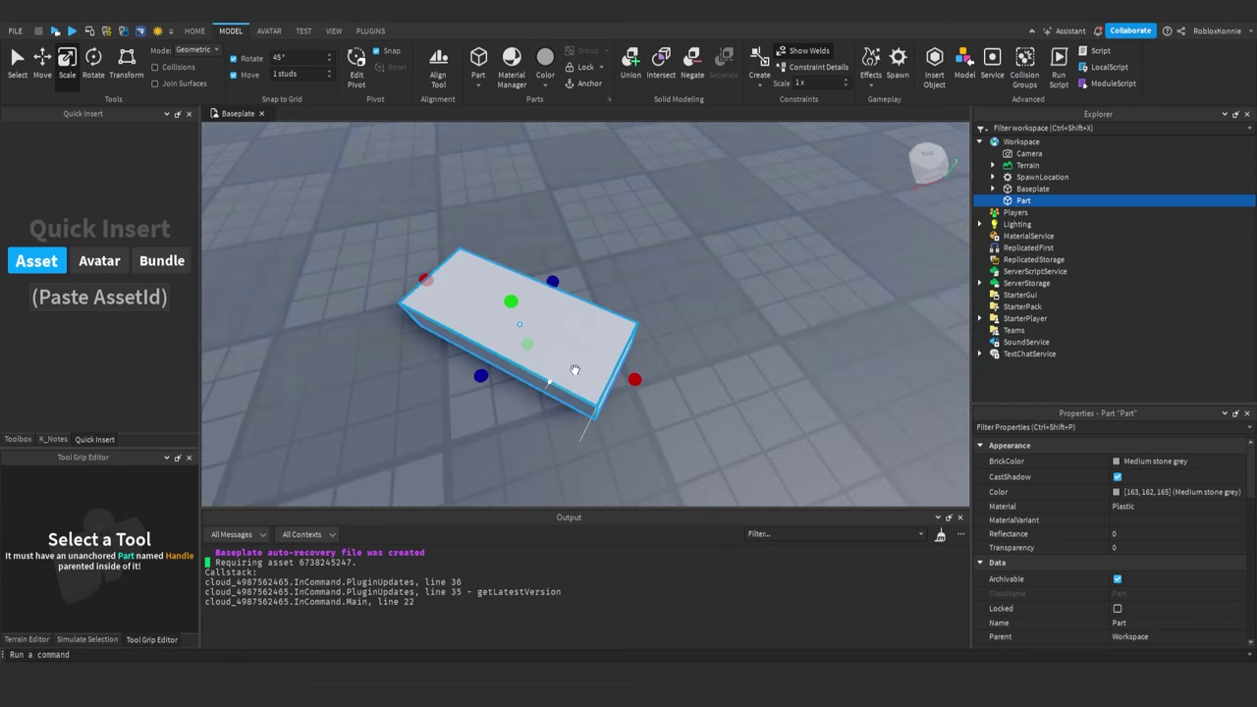
scroll(575, 366, down, 3)
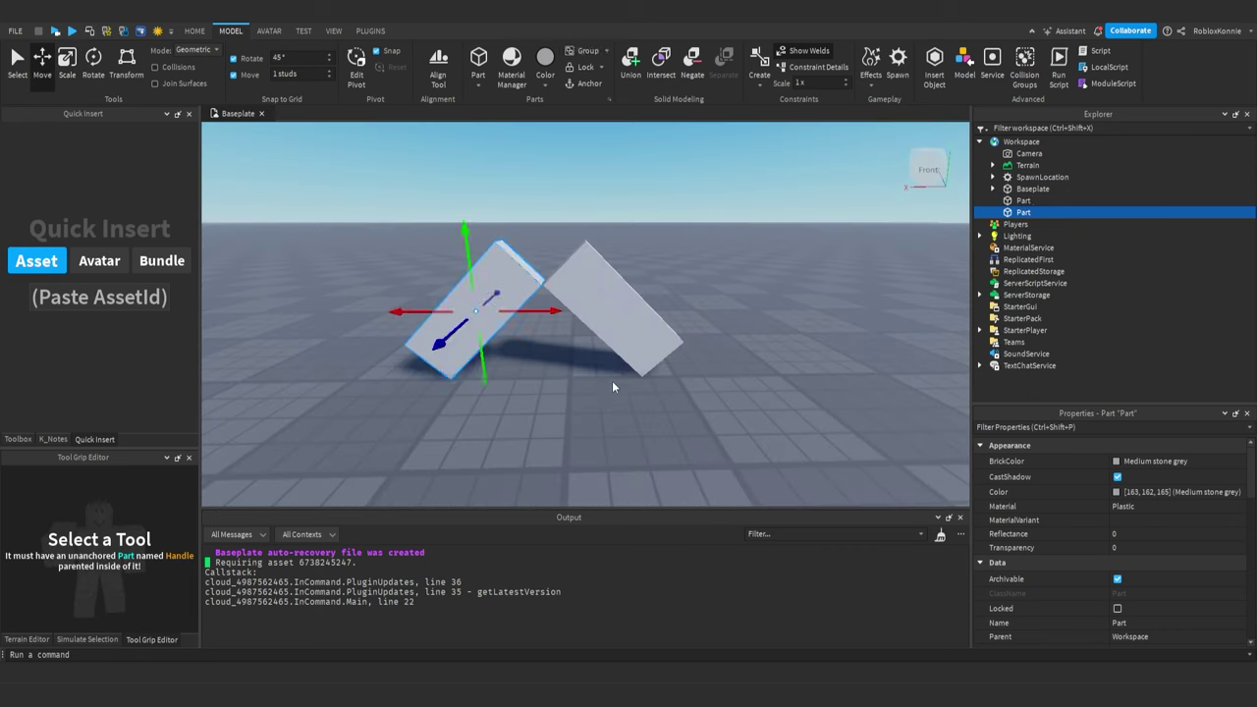
Move one of the two tilted Parts by its inner top corner so that it snaps against the other Part
click(589, 383)
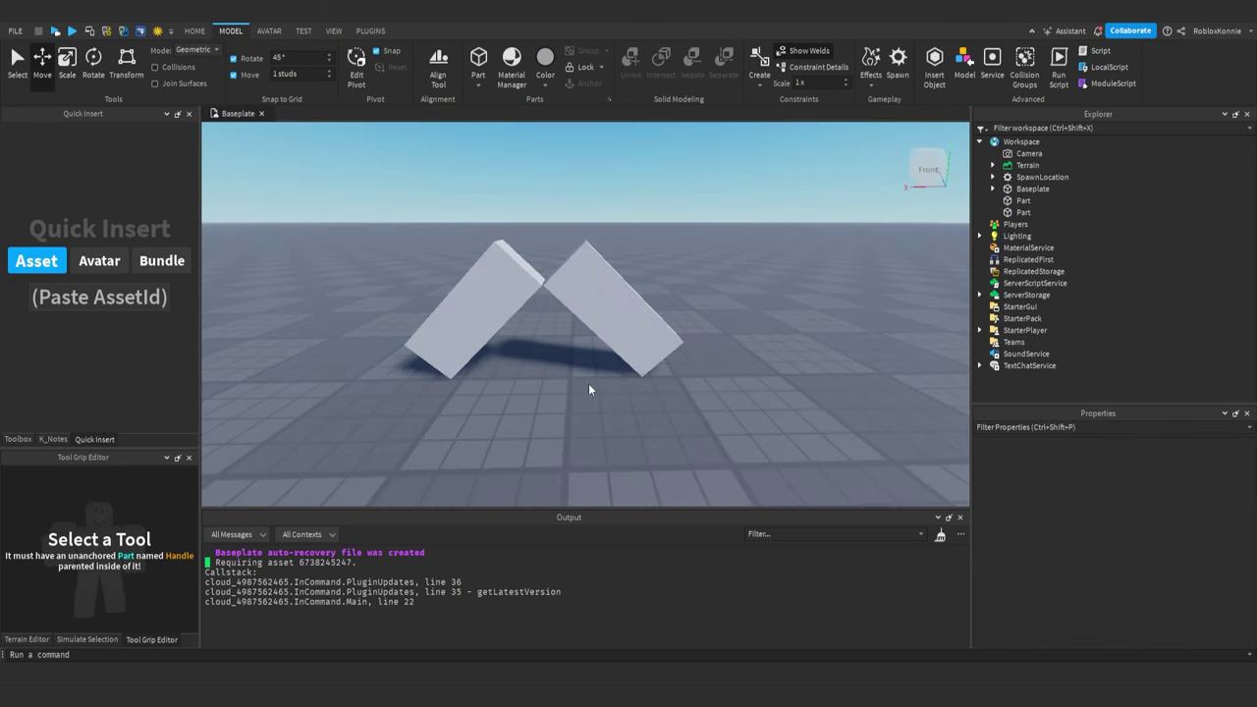
scroll(559, 361, up, 5)
click(560, 356)
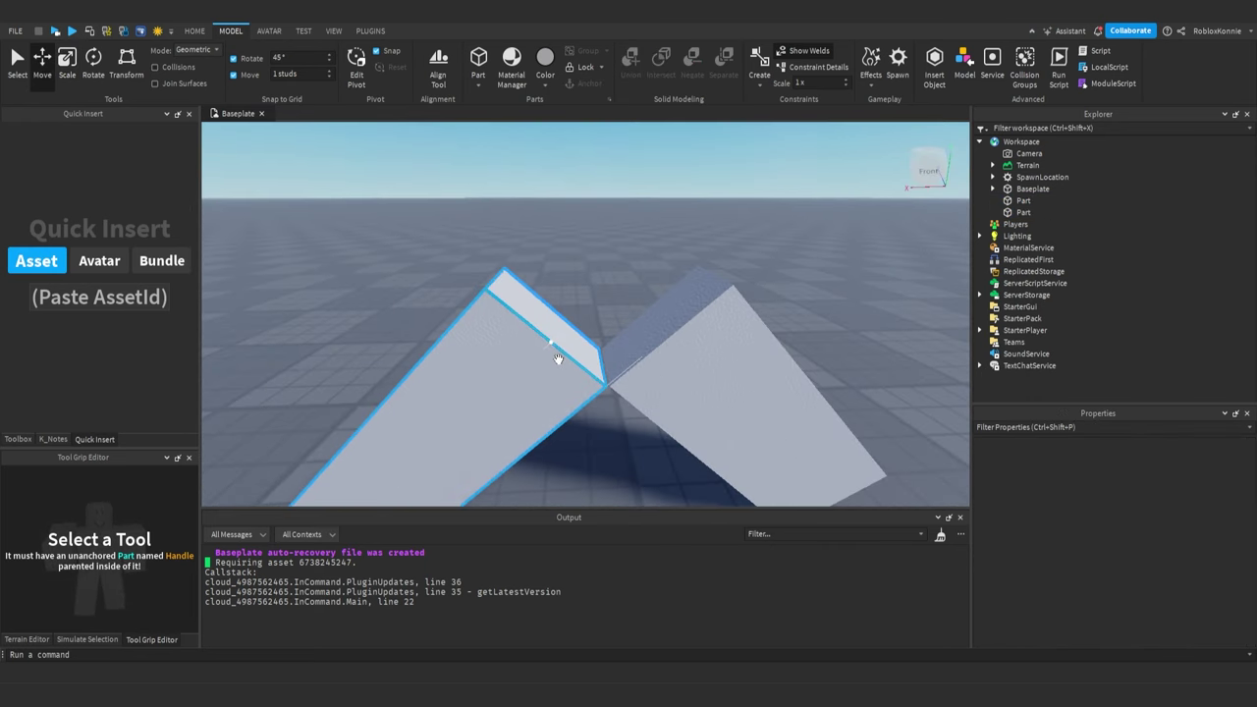
click(606, 359)
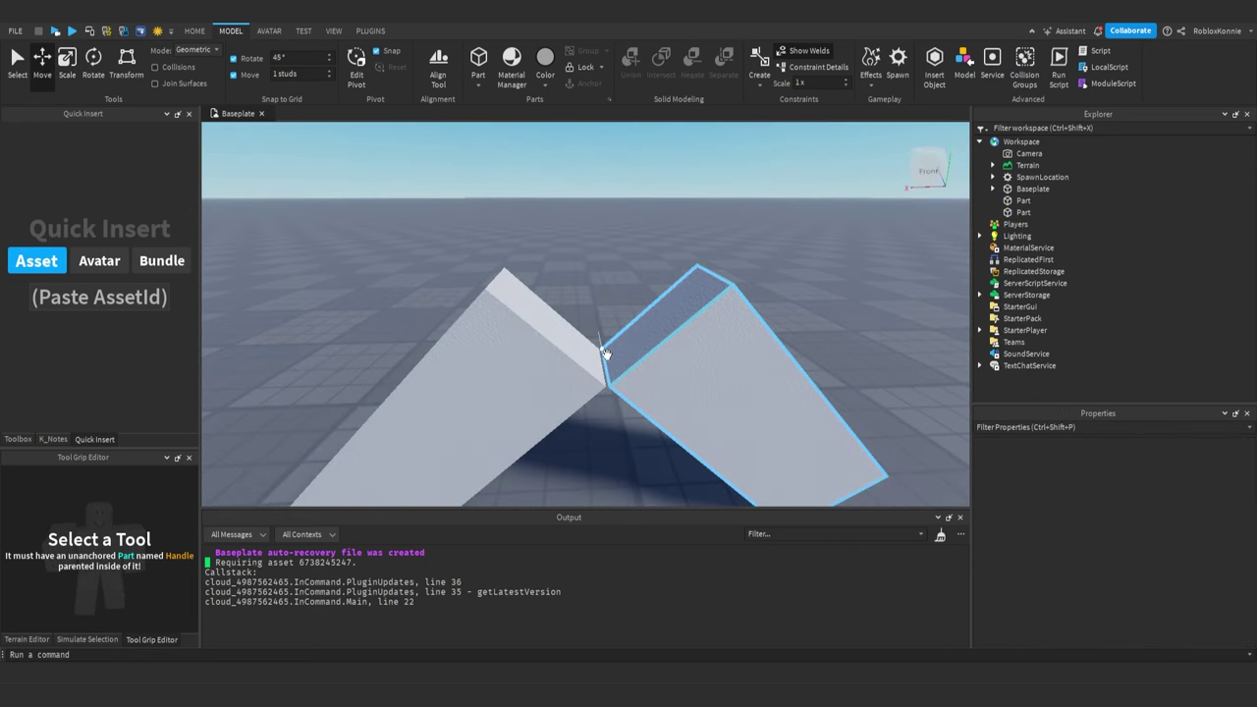
click(603, 351)
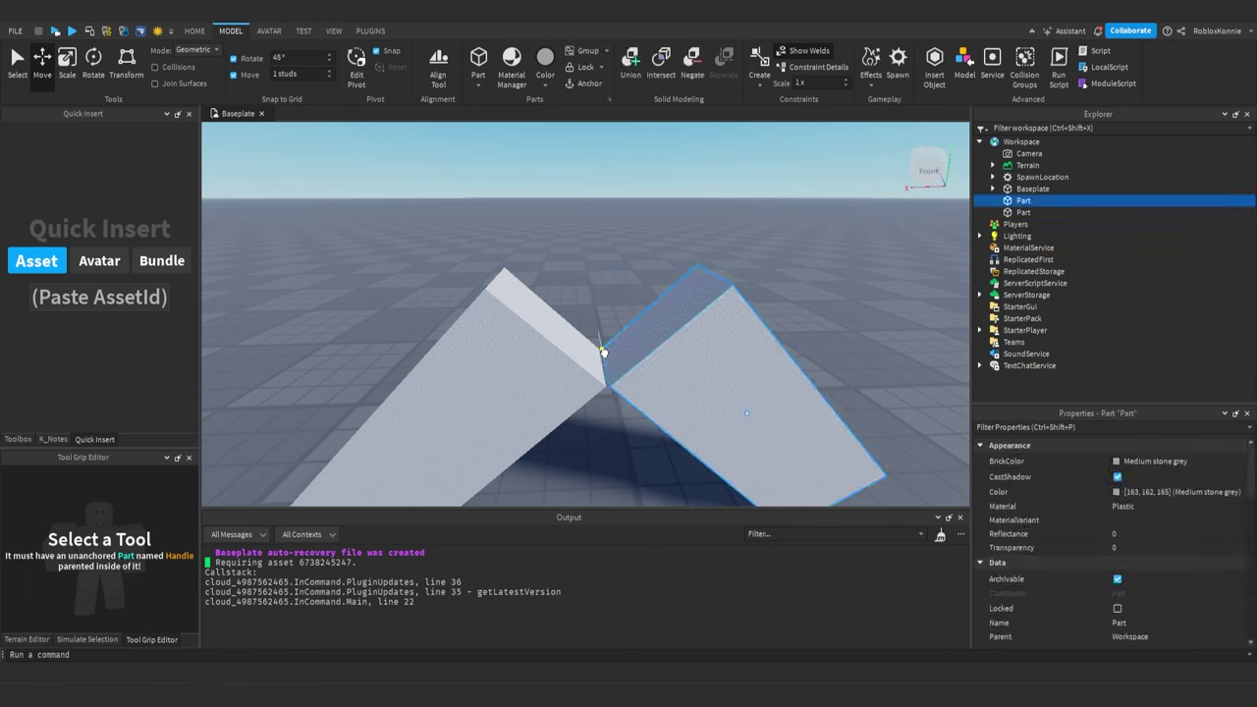
drag(603, 352, 494, 300)
right_drag(494, 301, 519, 283)
drag(798, 346, 651, 366)
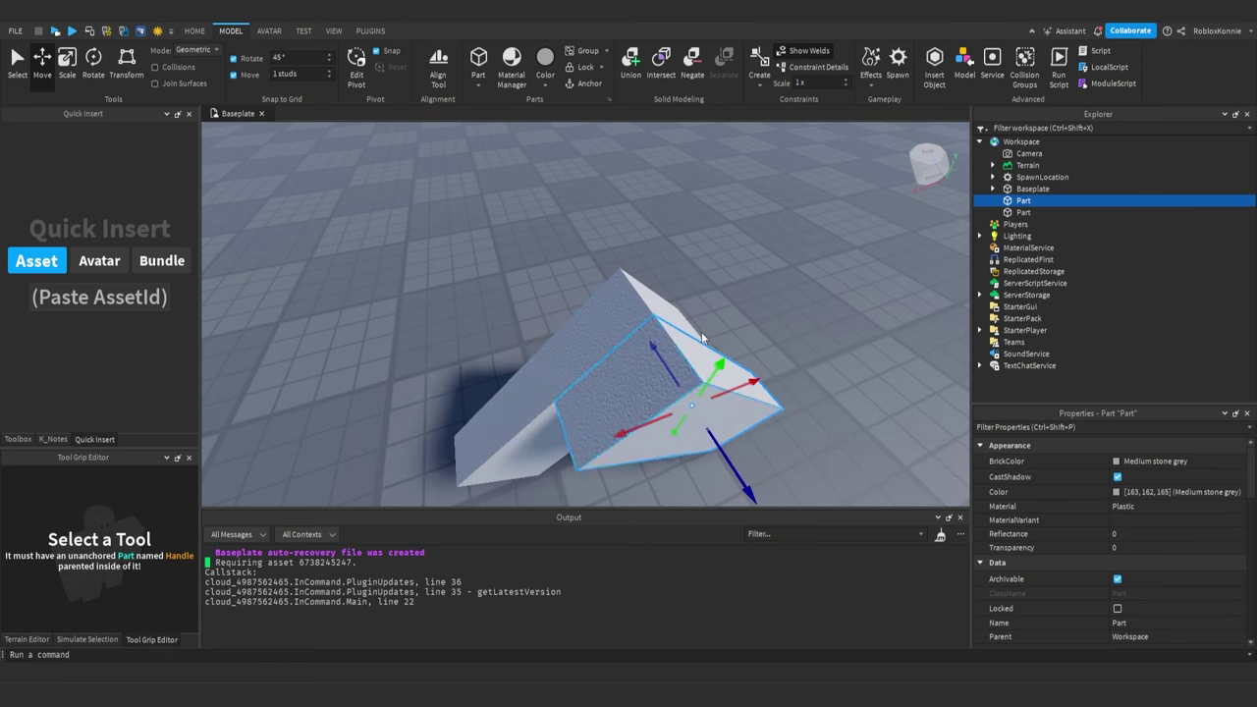
right_drag(617, 292, 618, 291)
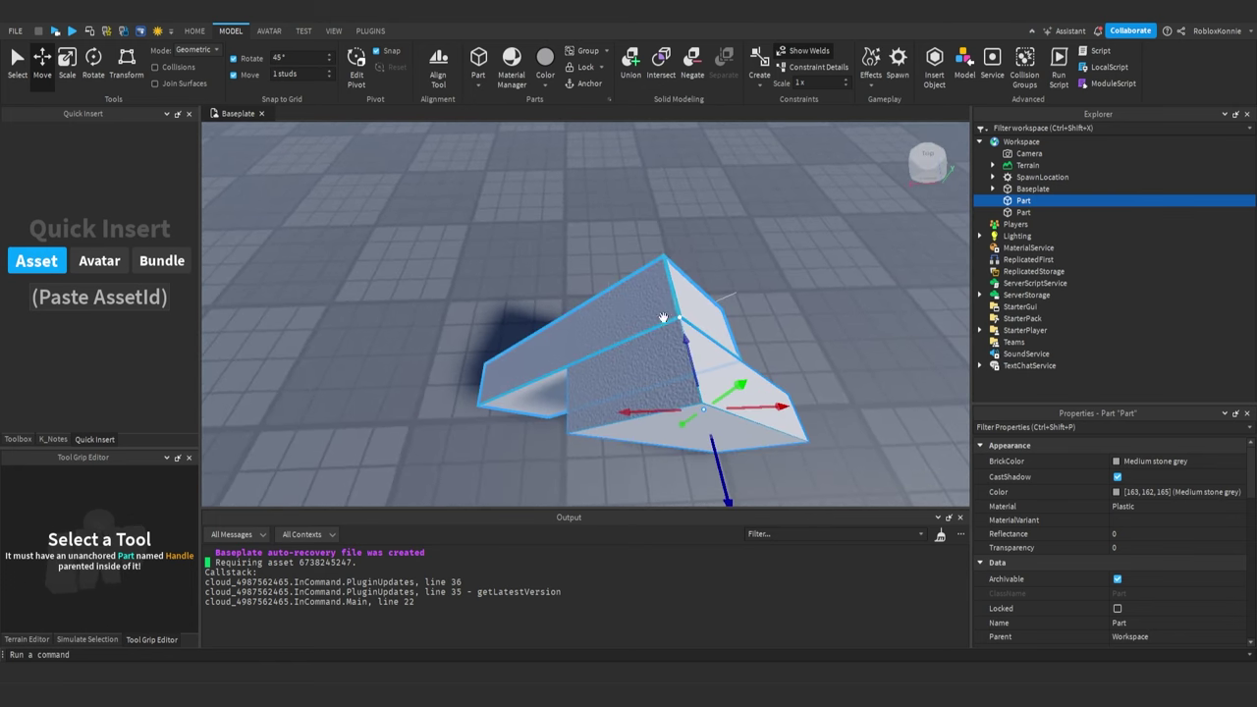
Add the other tilted Part to the selection and check how the two Parts meet from the front
right_drag(626, 342, 554, 349)
scroll(627, 342, down, 3)
scroll(626, 334, up, 2)
ctrl+click(553, 334)
scroll(555, 348, down, 2)
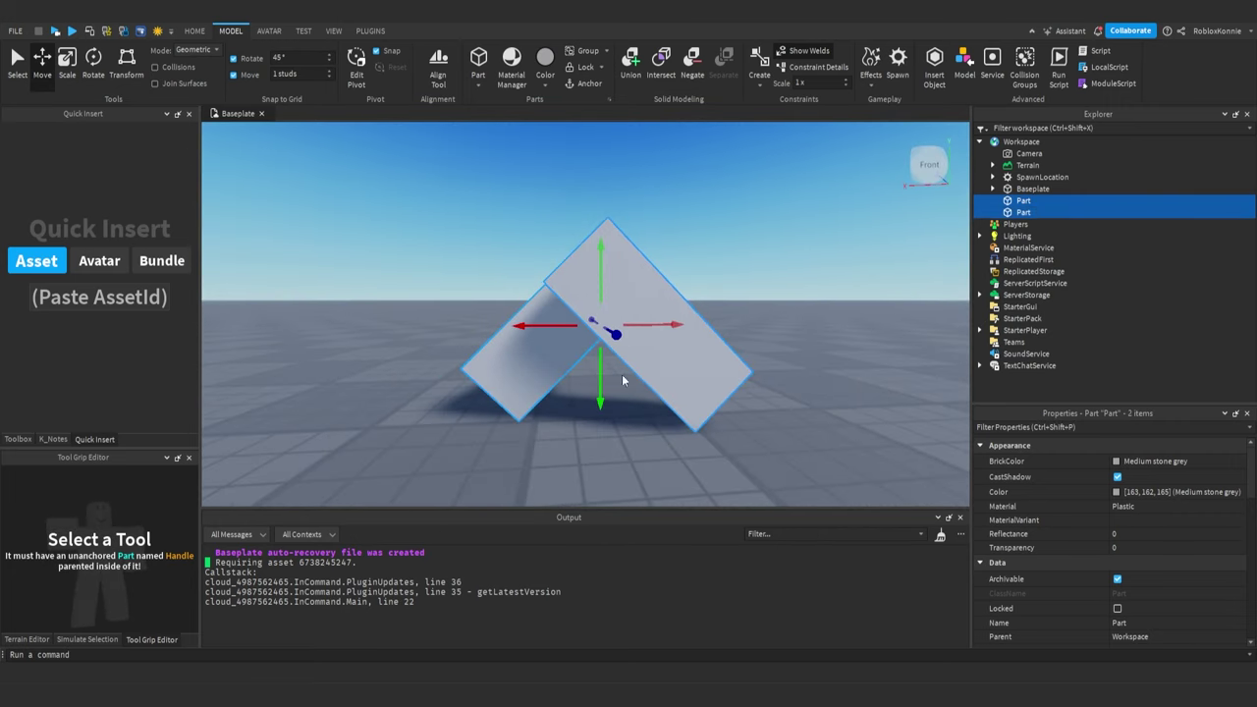
drag(635, 371, 623, 418)
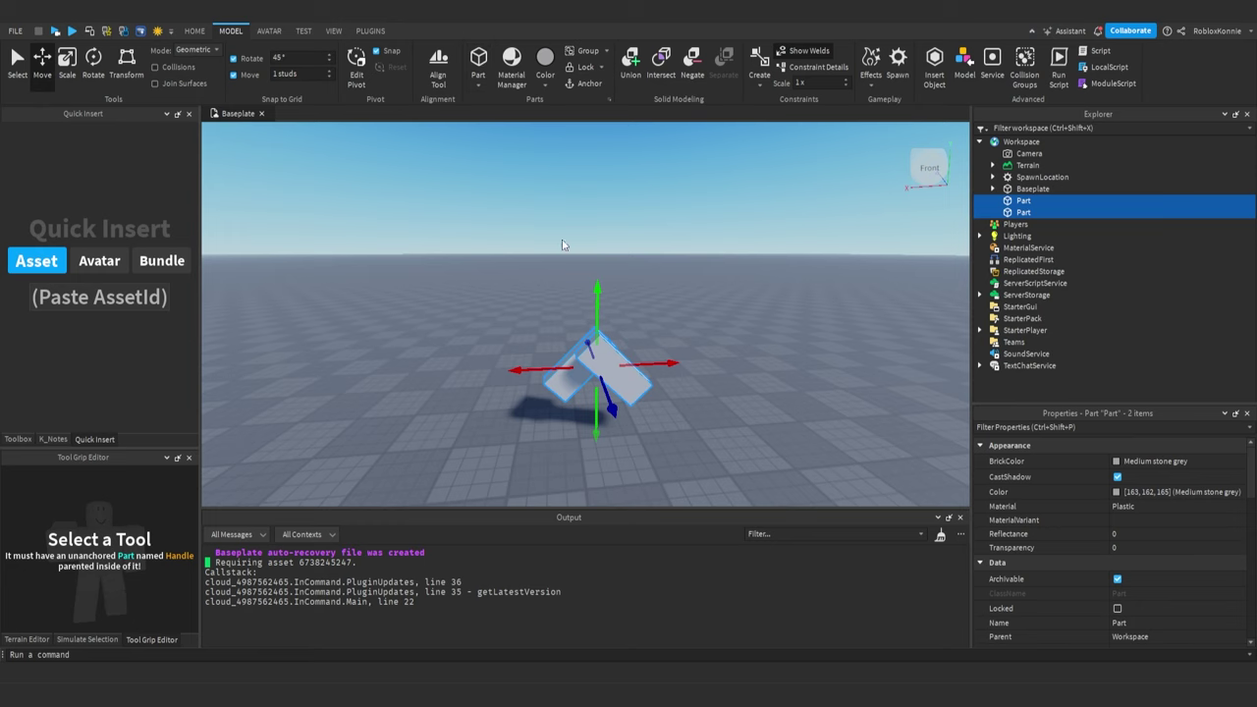
Open the Terrain Editor and draw large mounds of grass terrain around the Parts with the Draw tool
right_drag(563, 245, 548, 280)
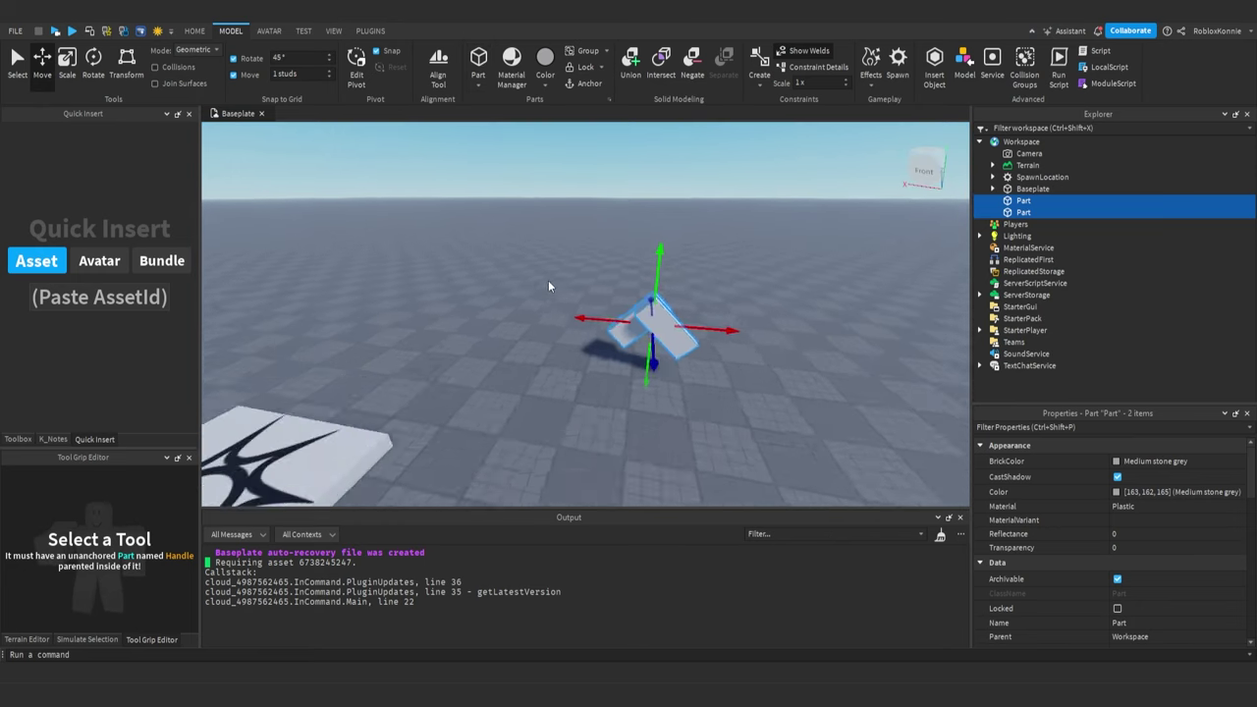
scroll(548, 280, down, 4)
scroll(547, 278, up, 2)
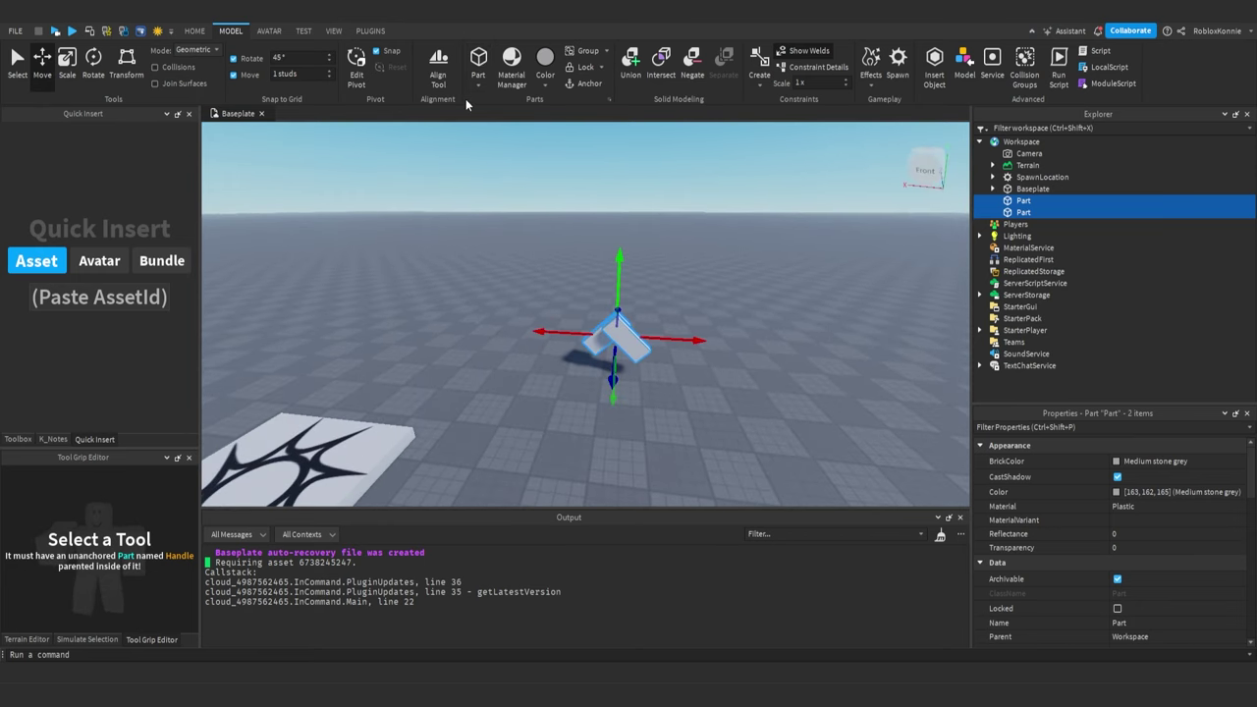
click(195, 31)
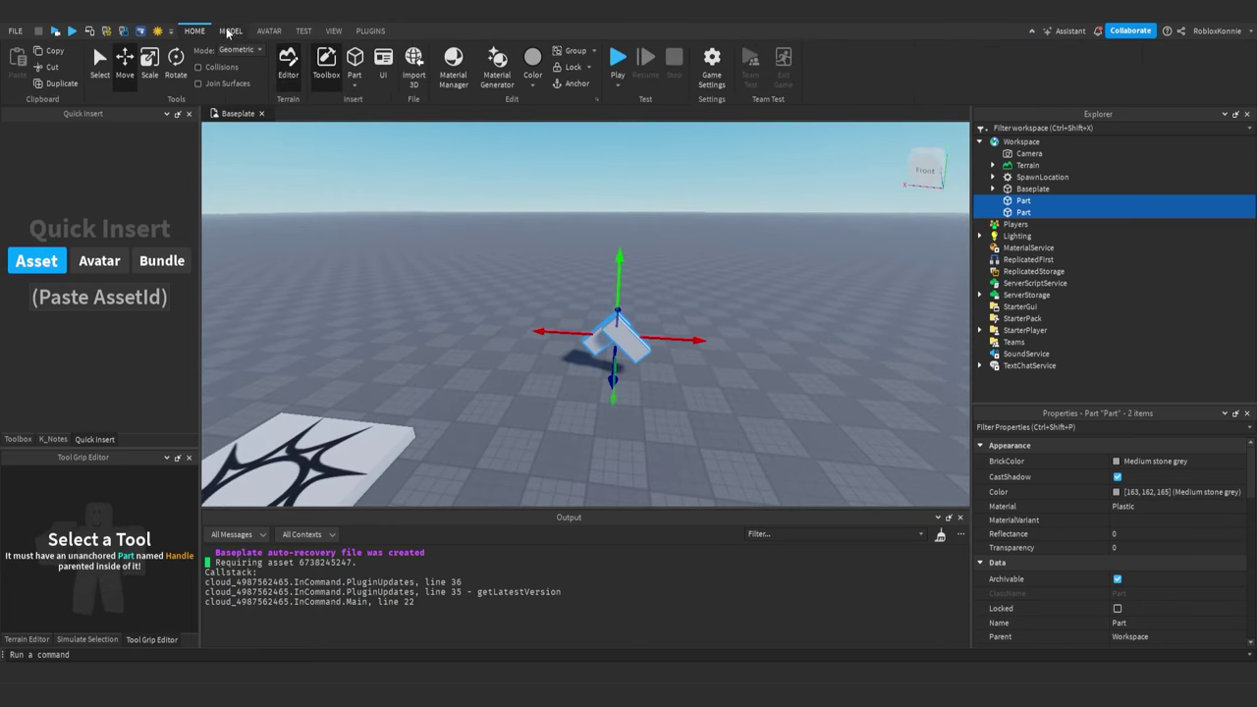
click(284, 75)
click(284, 76)
click(285, 78)
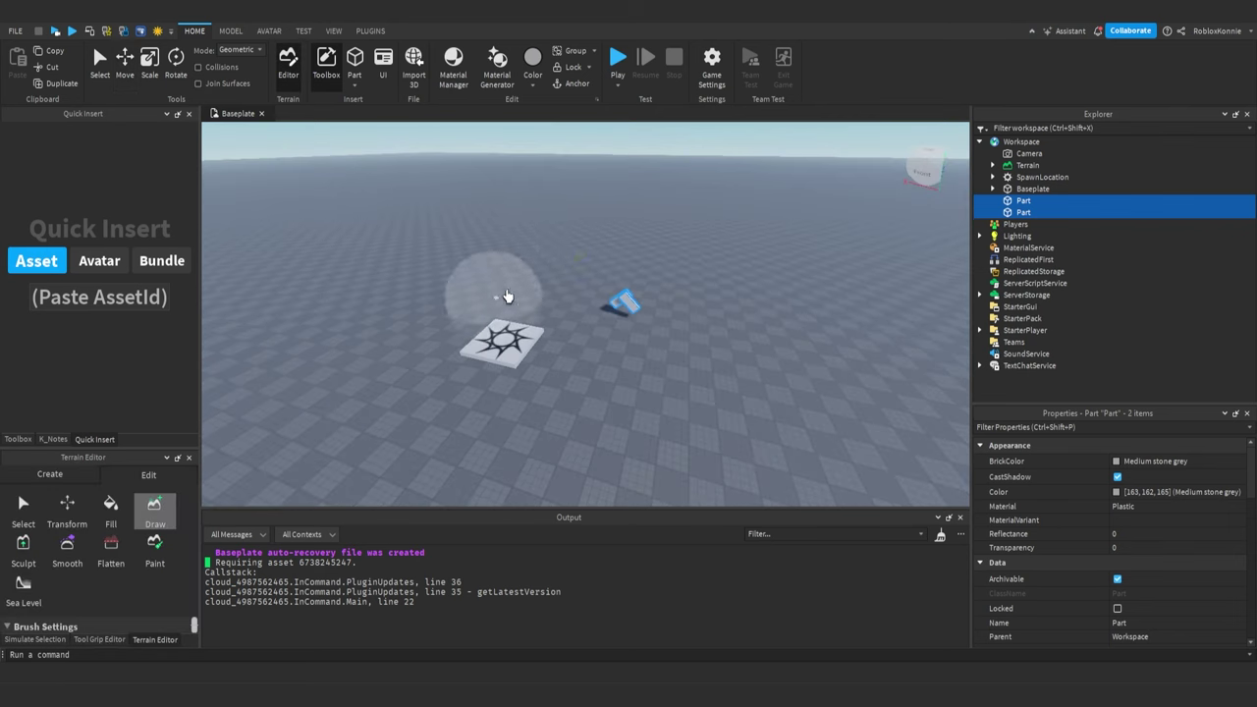
mouse_move(504, 295)
mouse_down()
mouse_move(560, 303)
mouse_move(409, 443)
mouse_move(694, 425)
mouse_up()
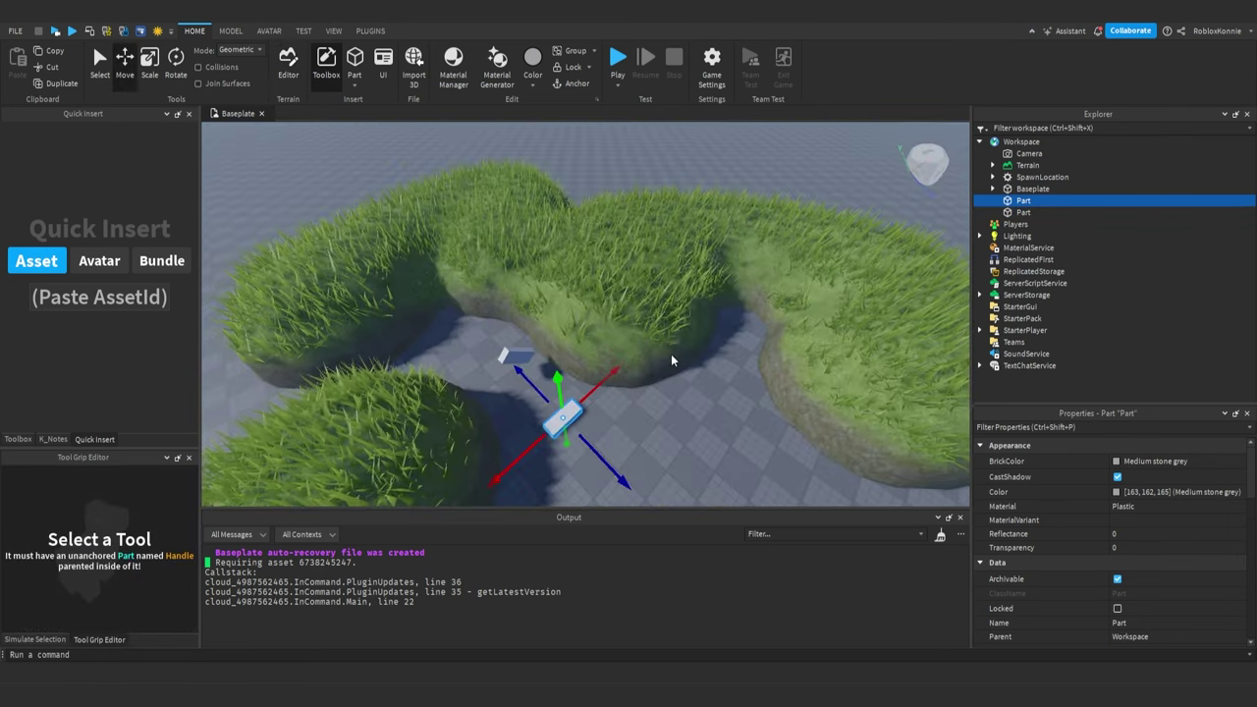
Select one Part in the gap between the mounds and move it across the surface of the grass terrain
mouse_move(672, 360)
right_down()
mouse_move(648, 363)
mouse_move(672, 360)
right_up()
click(572, 449)
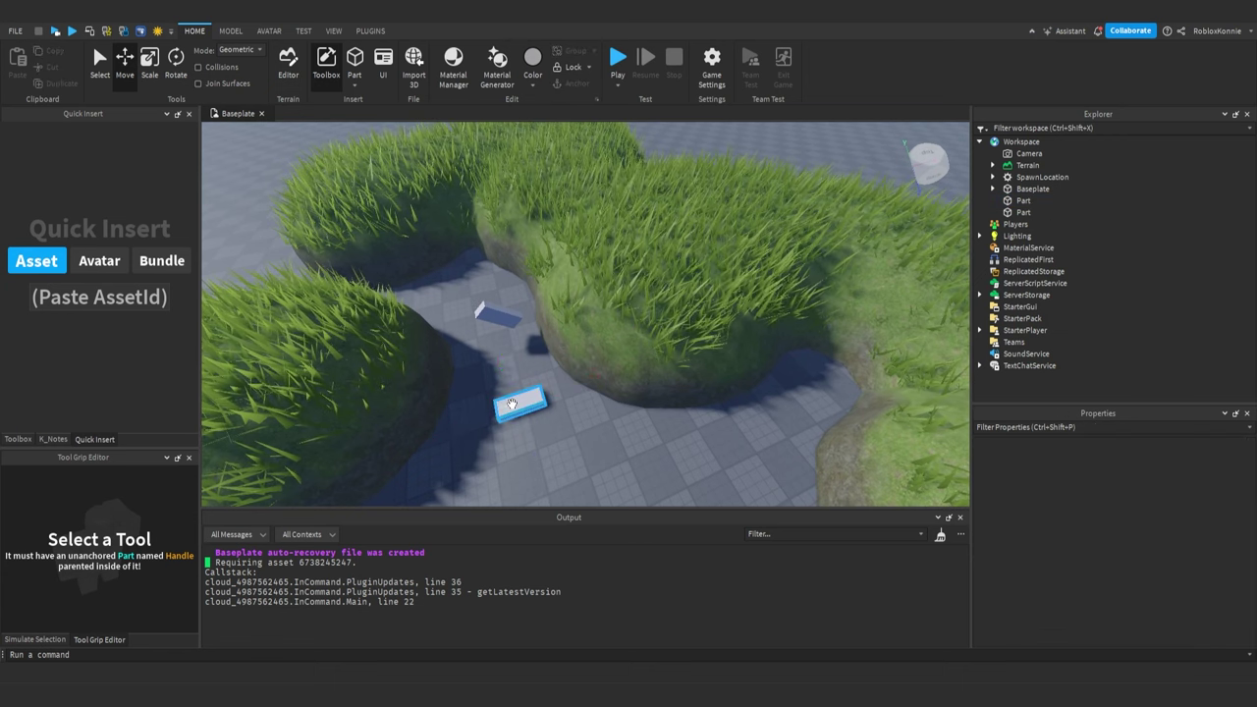
drag(520, 401, 703, 285)
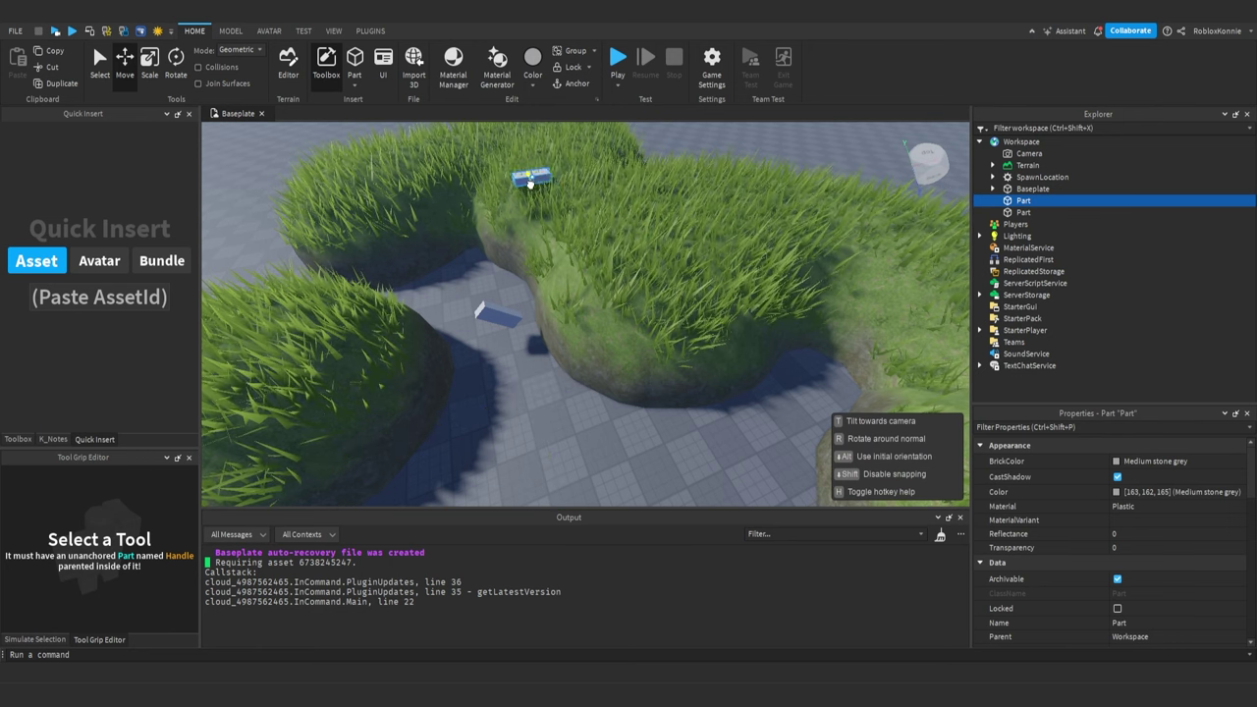
drag(759, 276, 815, 308)
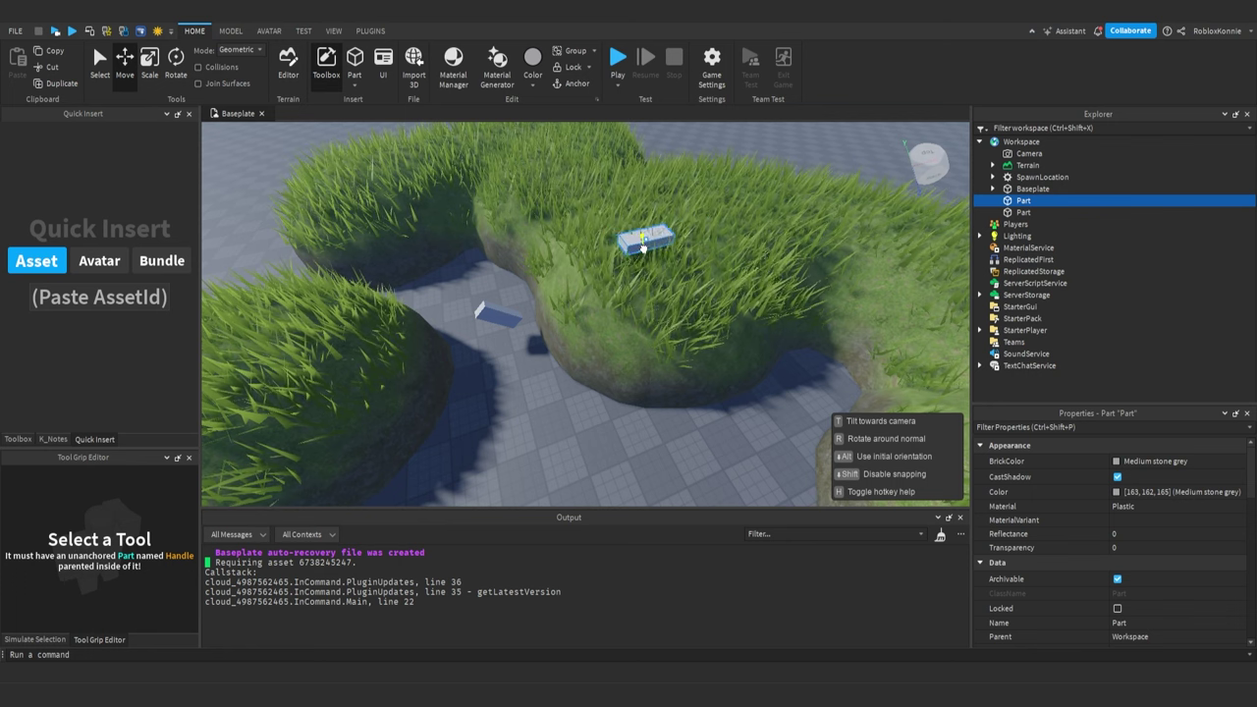
Switch the Part between initial and surface orientation while moving it over the grass, and focus the view on the Part
key(alt)
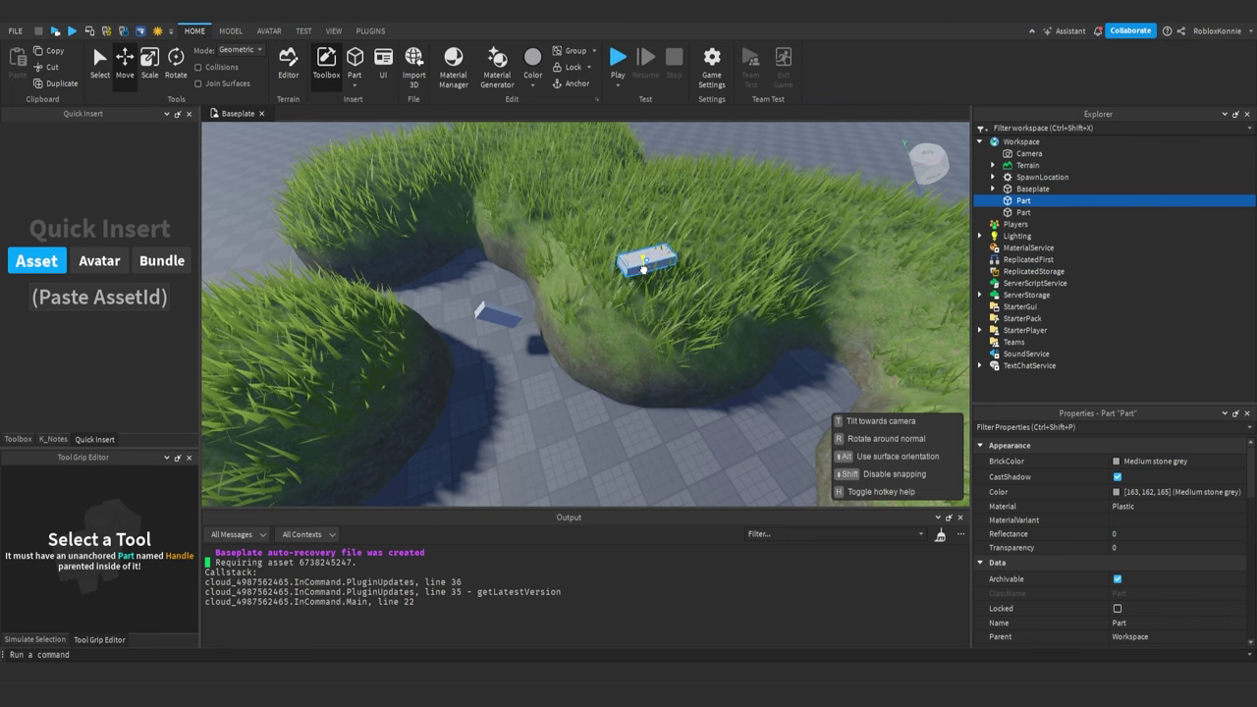
mouse_move(643, 267)
mouse_down()
mouse_move(634, 329)
mouse_move(609, 312)
mouse_move(660, 273)
mouse_move(619, 285)
mouse_move(645, 247)
mouse_move(632, 309)
mouse_move(686, 289)
mouse_move(578, 277)
mouse_move(635, 285)
mouse_up()
key(alt)
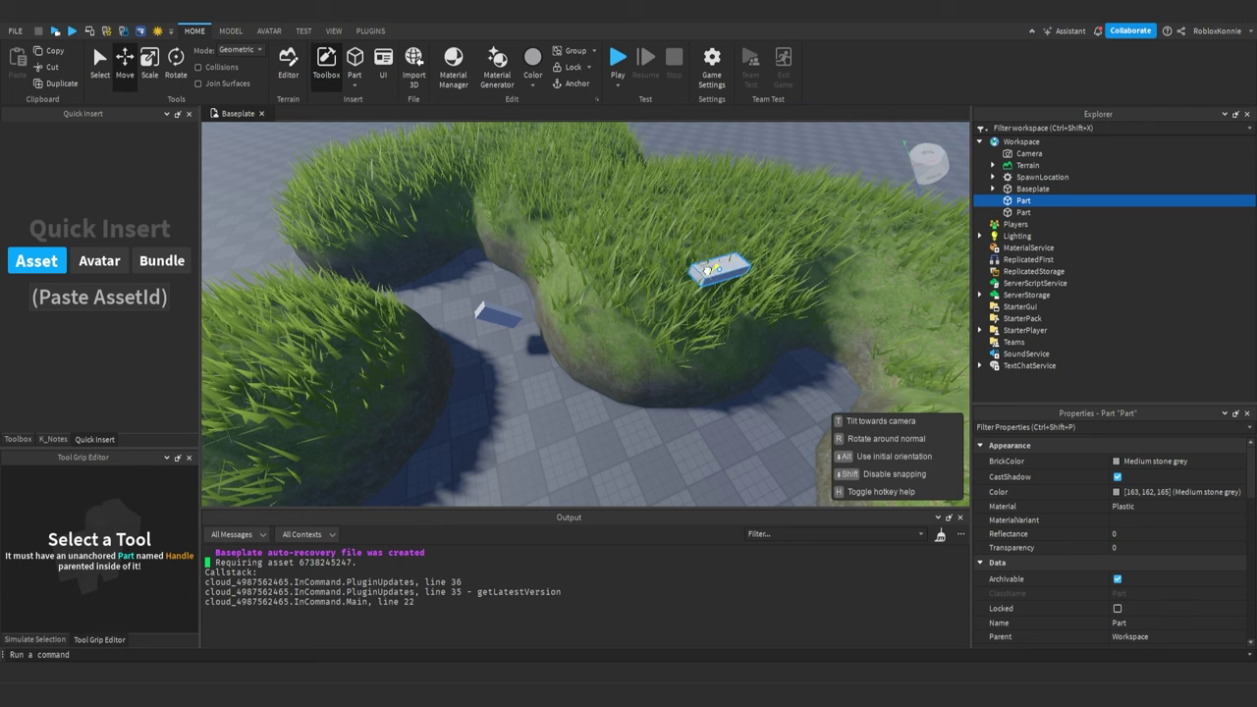
drag(624, 258, 745, 263)
key(alt)
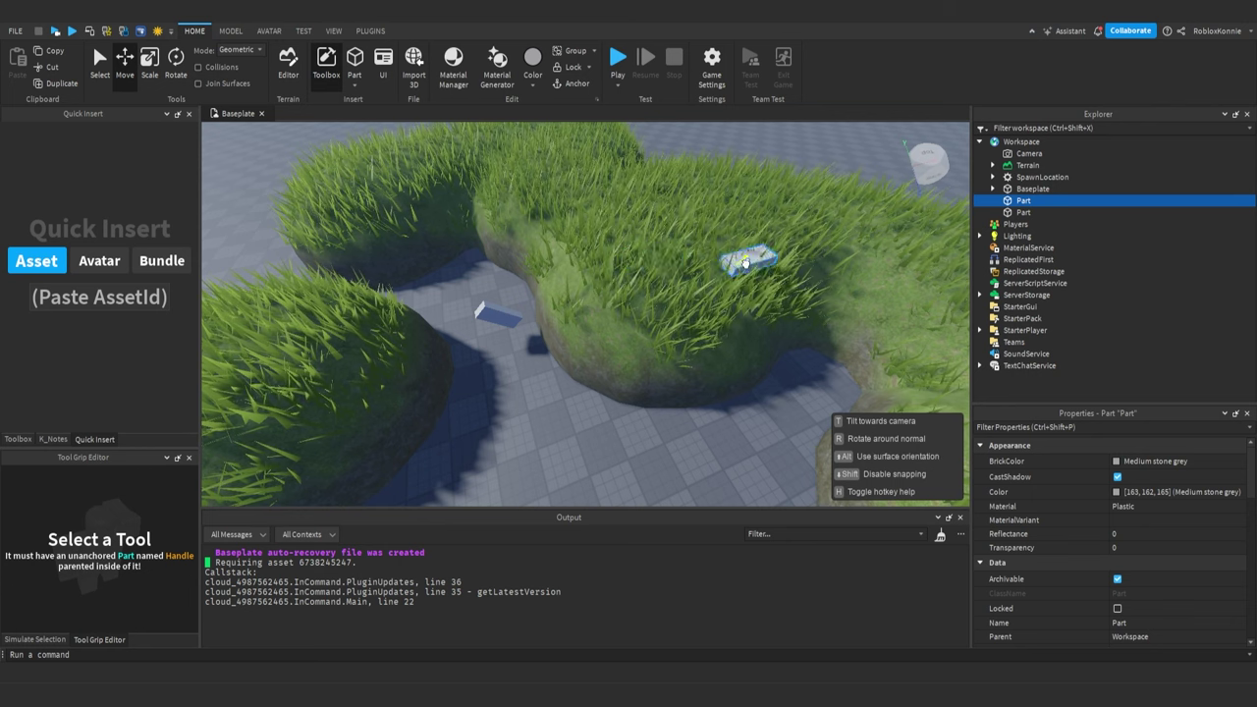
drag(661, 258, 638, 269)
key(f)
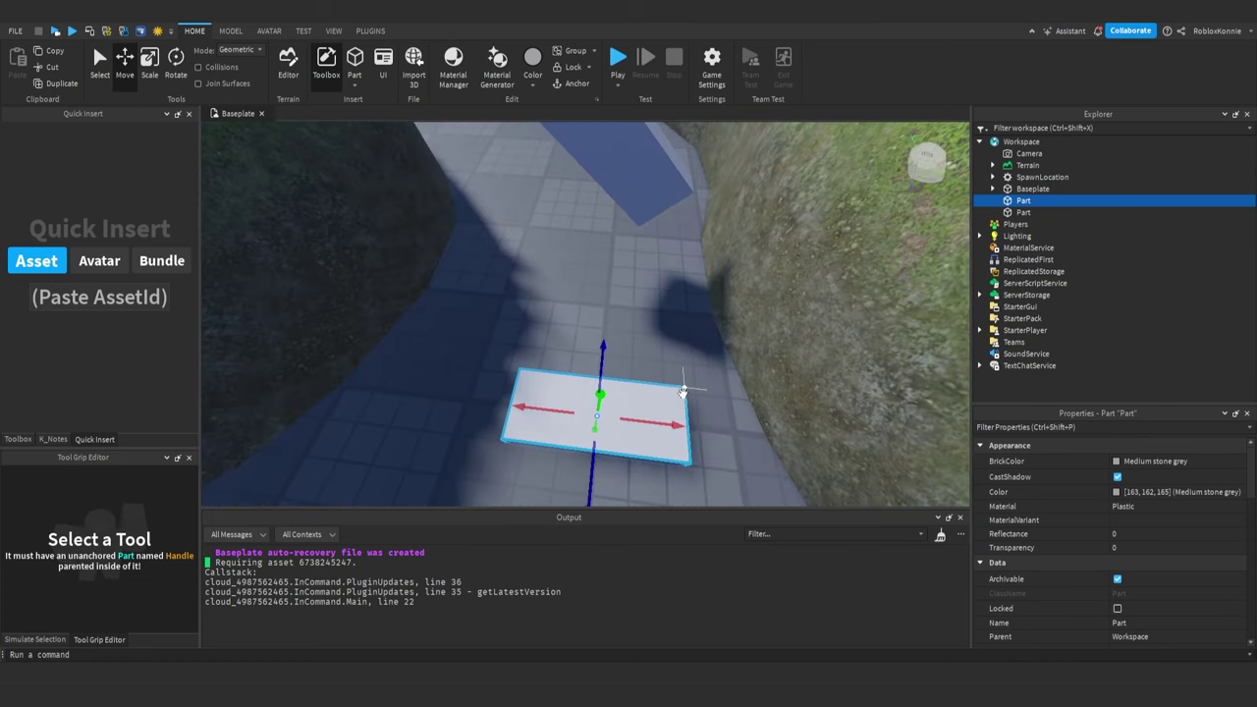
Move the flat part along the ground between the terrain hills and rotate it around the surface normal in repeated quarter turns
drag(685, 389, 599, 373)
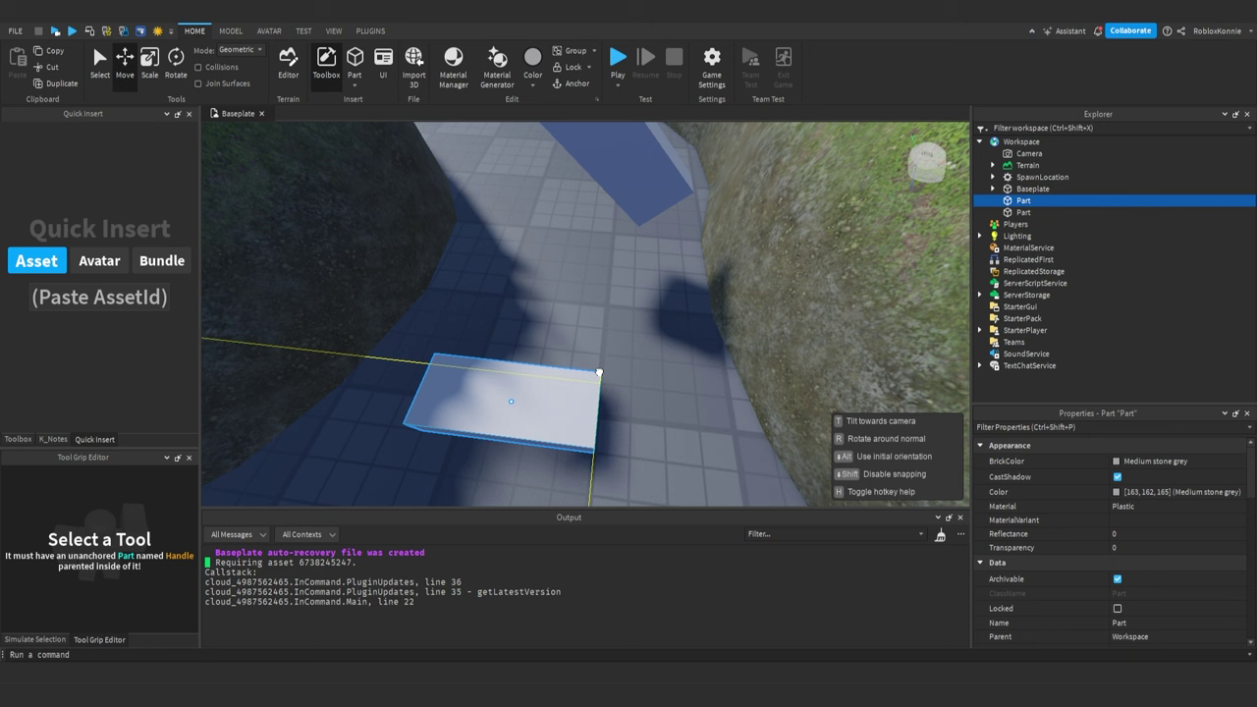
key(r)
key(r)
key(r)
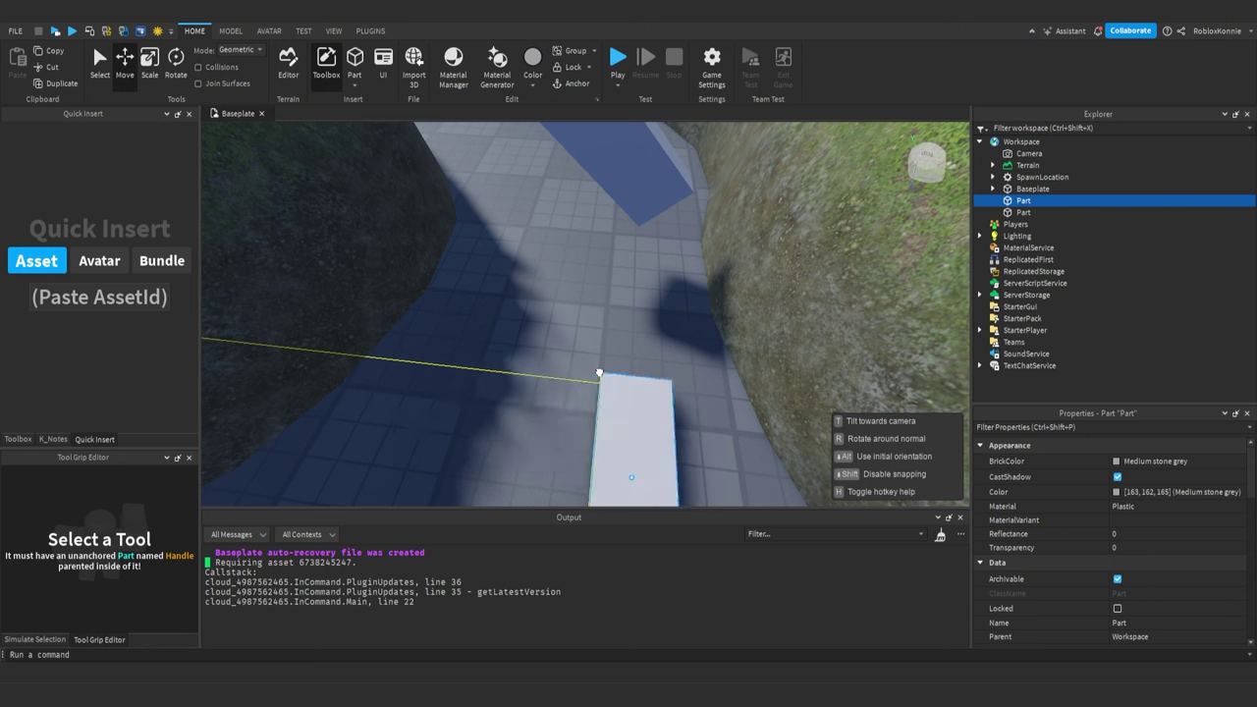
key(r)
key(r)
key(r)
key(r)
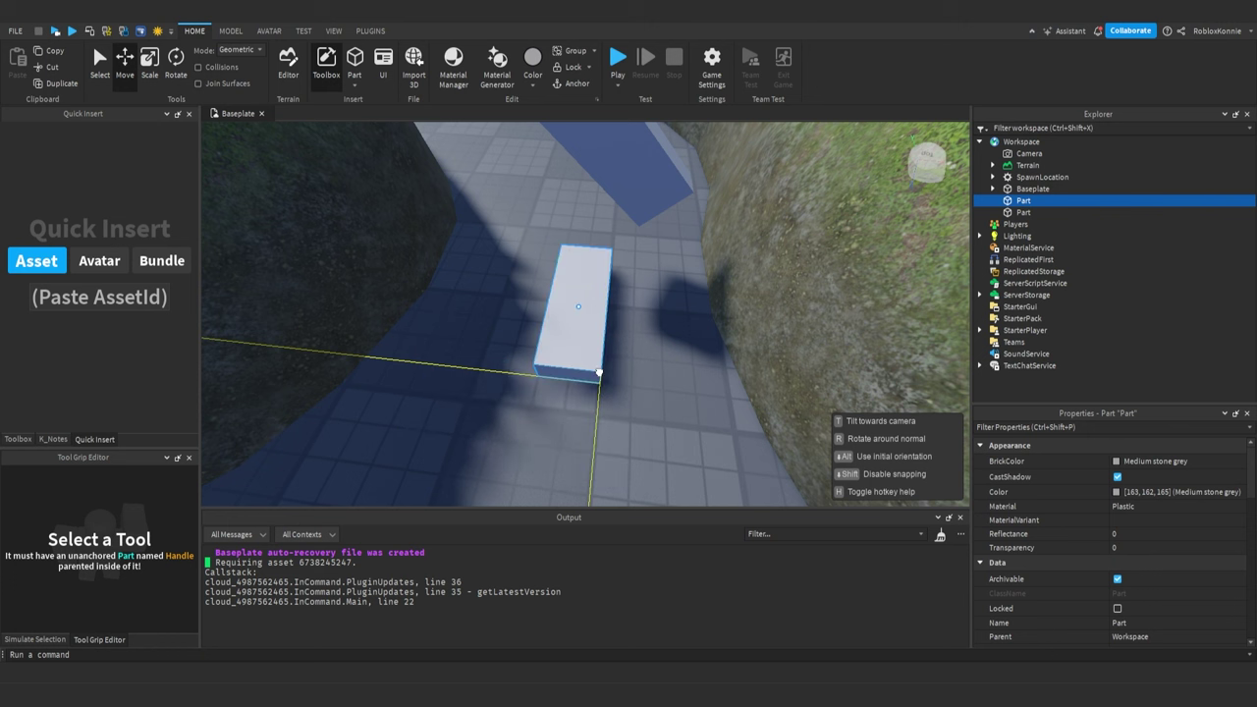
Tilt the held part repeatedly towards the camera in quarter turns at its new spot on the ground
key(t)
key(t)
key(t)
key(t)
key(t)
key(t)
key(t)
key(t)
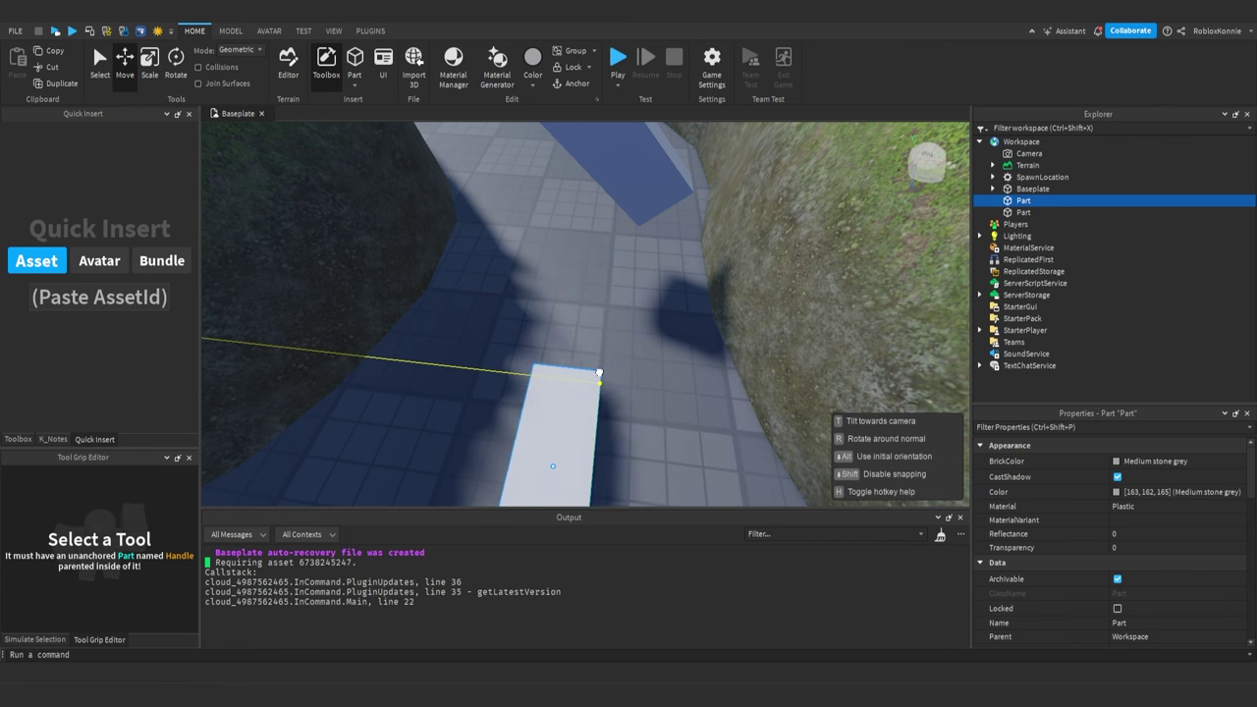
key(t)
key(t)
key(t)
key(t)
key(t)
key(t)
key(t)
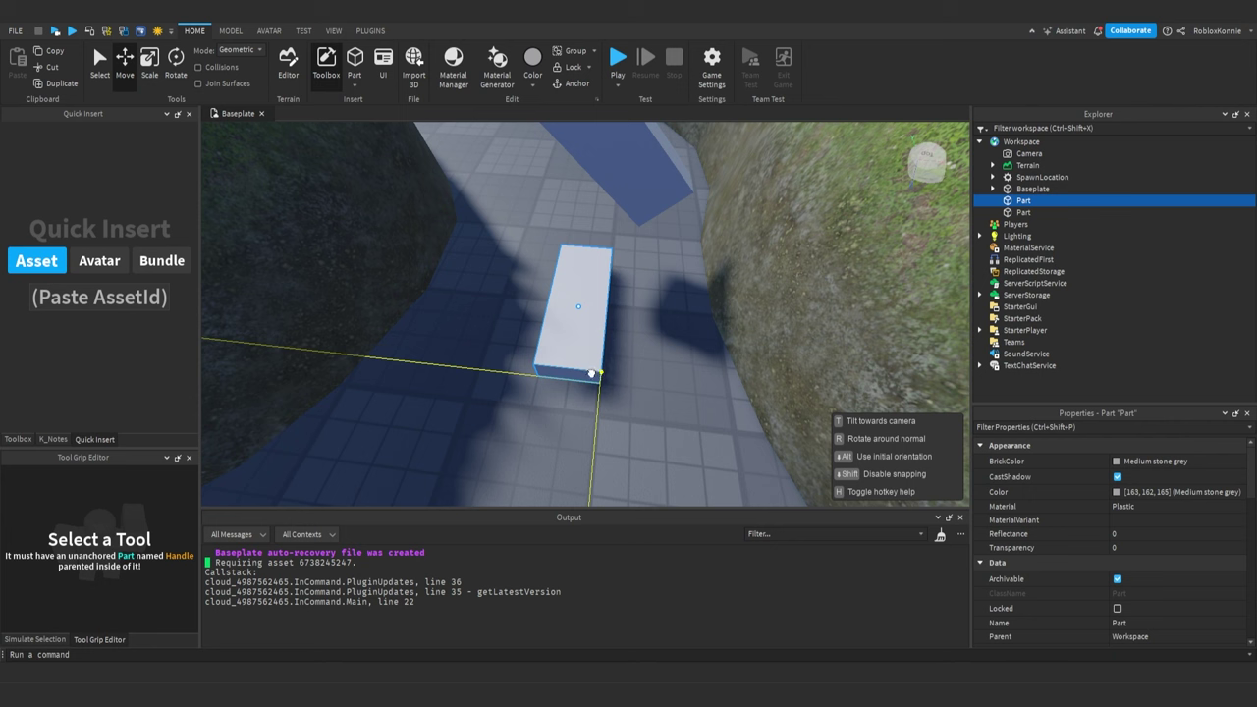
Rotate the held part around its normal several more quarter turns and set it down on the ground
key(r)
key(r)
key(r)
key(r)
key(r)
drag(596, 374, 595, 374)
Reposition the part on the ground, combining tilts towards the camera with rotations around its normal
drag(510, 401, 557, 375)
key(t)
key(r)
key(r)
key(r)
key(t)
key(r)
drag(558, 386, 558, 386)
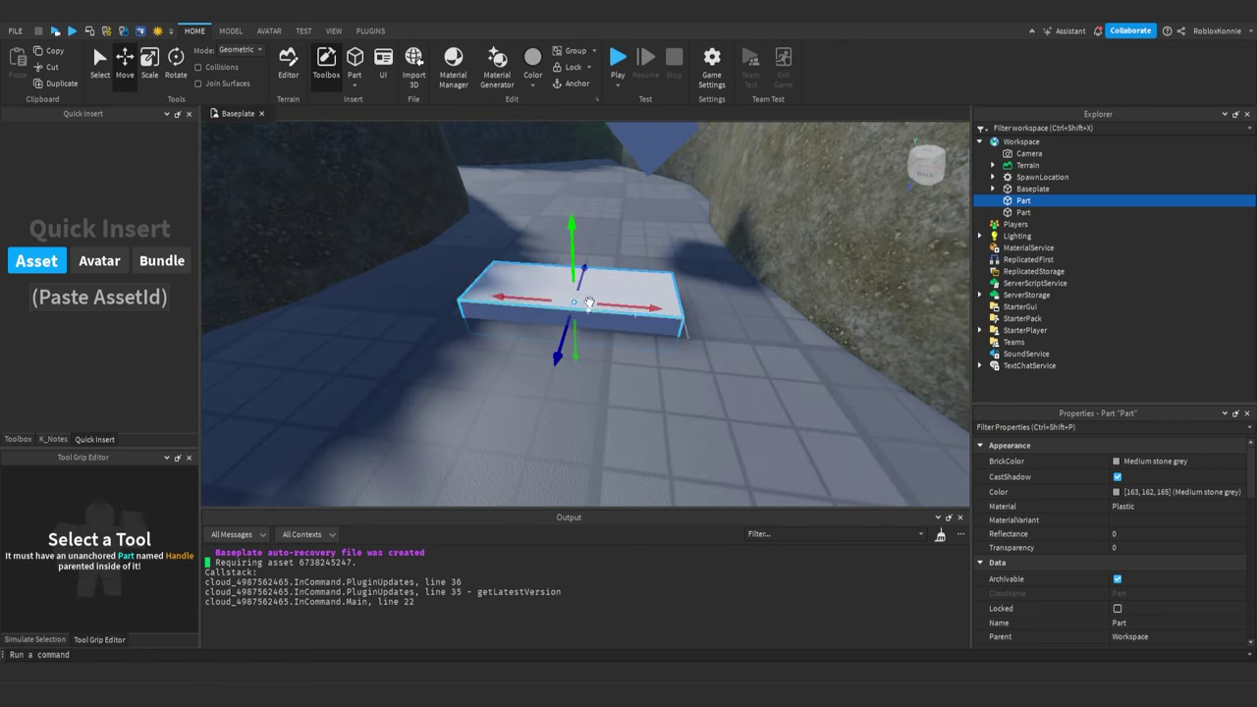
Slide the flat part freehand across the ground to a new position between the hills, keeping its orientation
drag(561, 295, 541, 322)
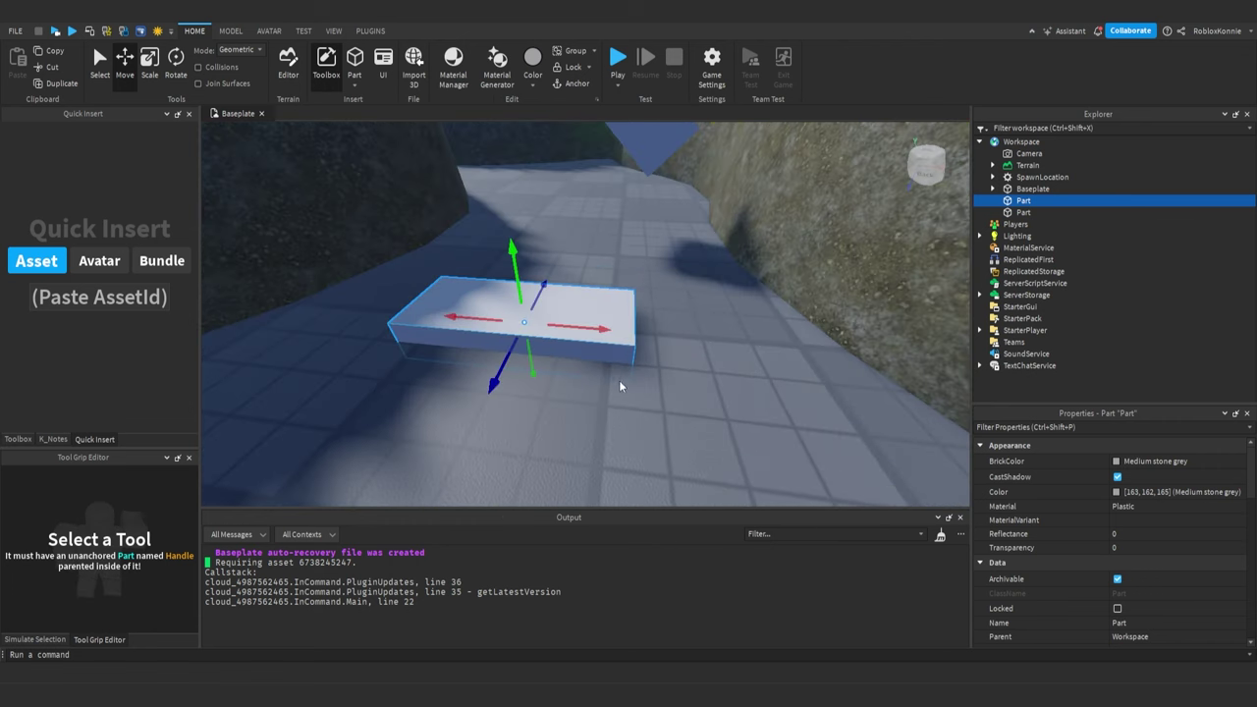
drag(625, 353, 649, 358)
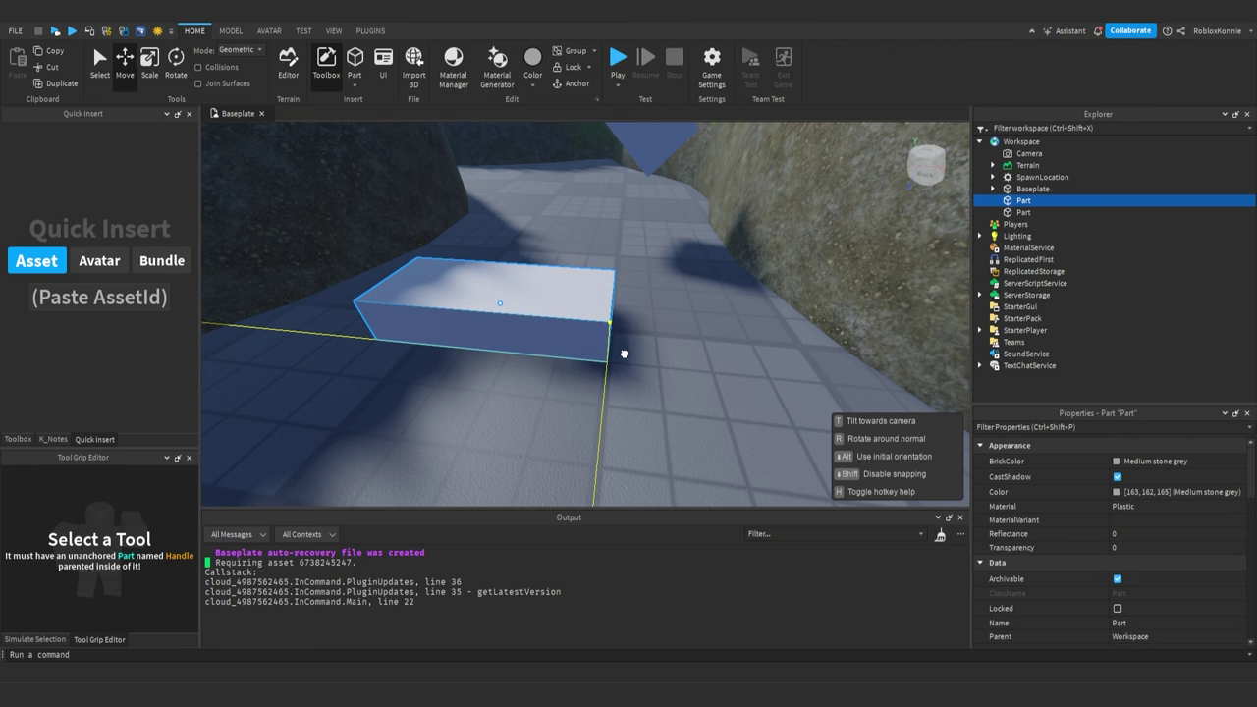
mouse_move(624, 354)
mouse_down()
mouse_move(613, 314)
mouse_move(640, 330)
mouse_move(614, 335)
mouse_up()
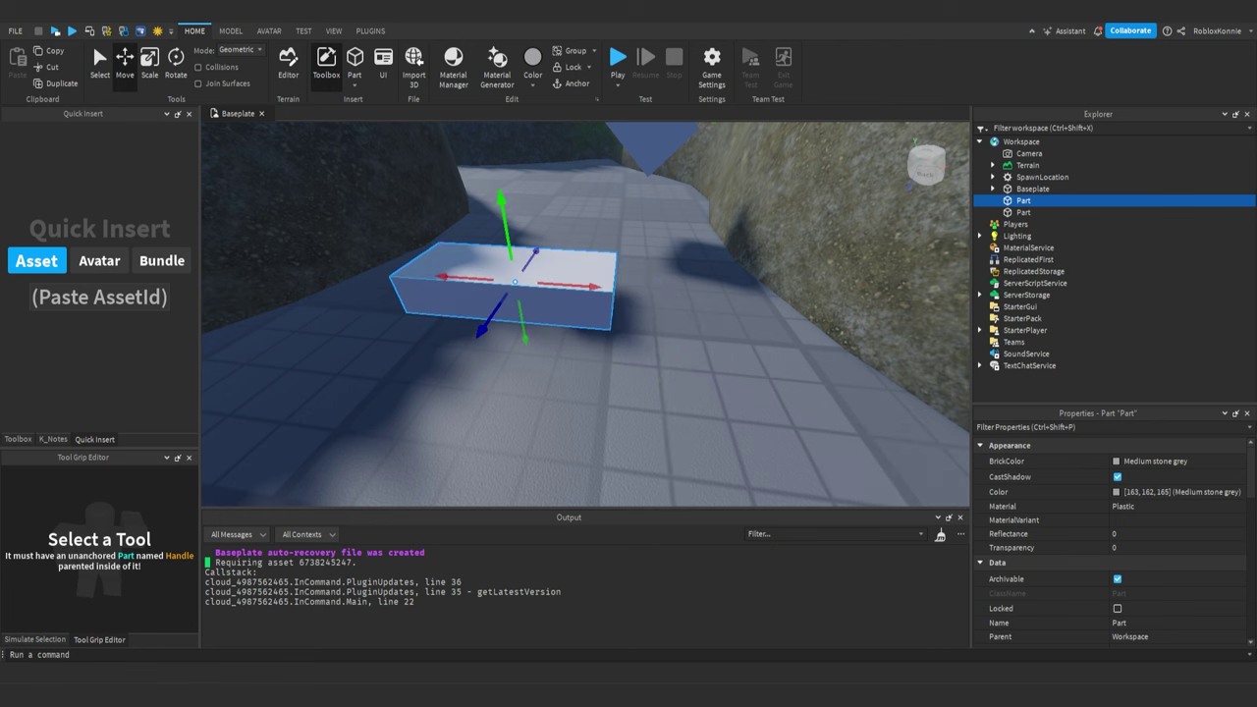
Pick up the part again and spin it around its normal many times, then tilt it before placing it
right_drag(550, 299, 565, 313)
drag(559, 295, 538, 420)
key(r)
key(r)
key(r)
key(r)
key(r)
key(r)
key(r)
key(r)
key(r)
key(r)
key(r)
key(r)
key(r)
key(r)
key(r)
key(r)
key(r)
key(r)
key(r)
key(t)
key(t)
Tilt and rotate the selected part in place in quarter turns, without moving it to another position
key(ctrl+t)
key(ctrl+t)
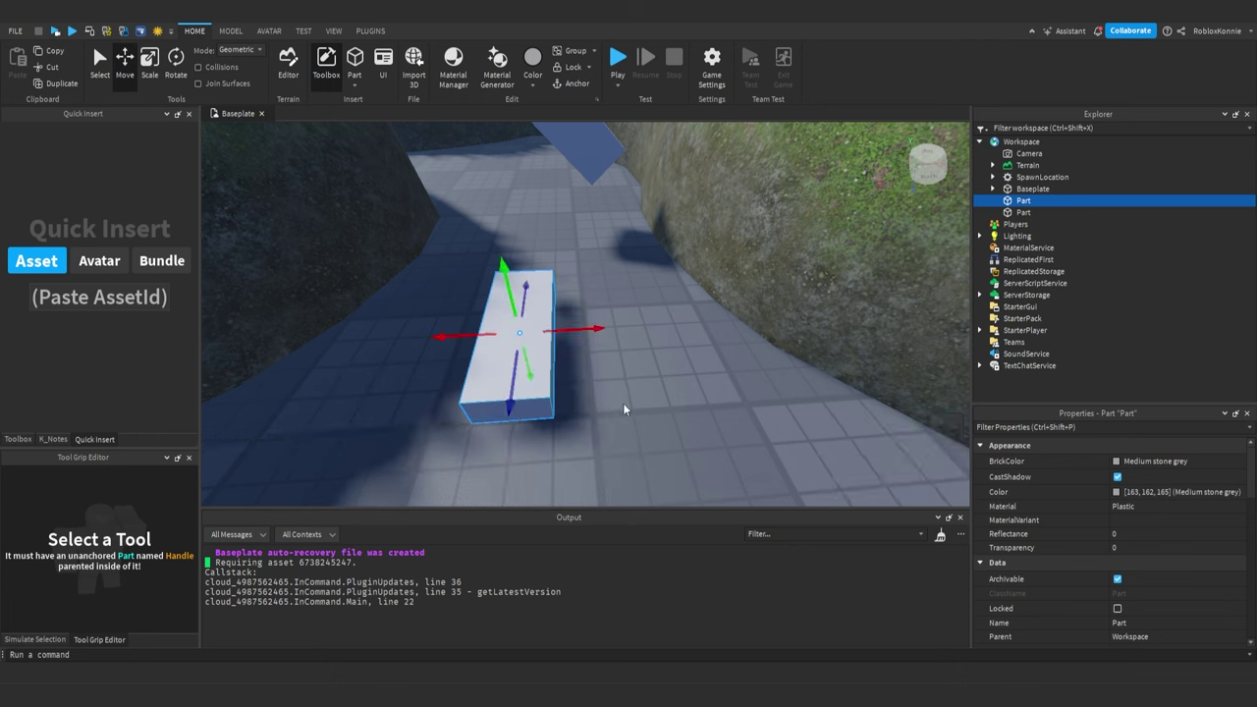
key(ctrl+r)
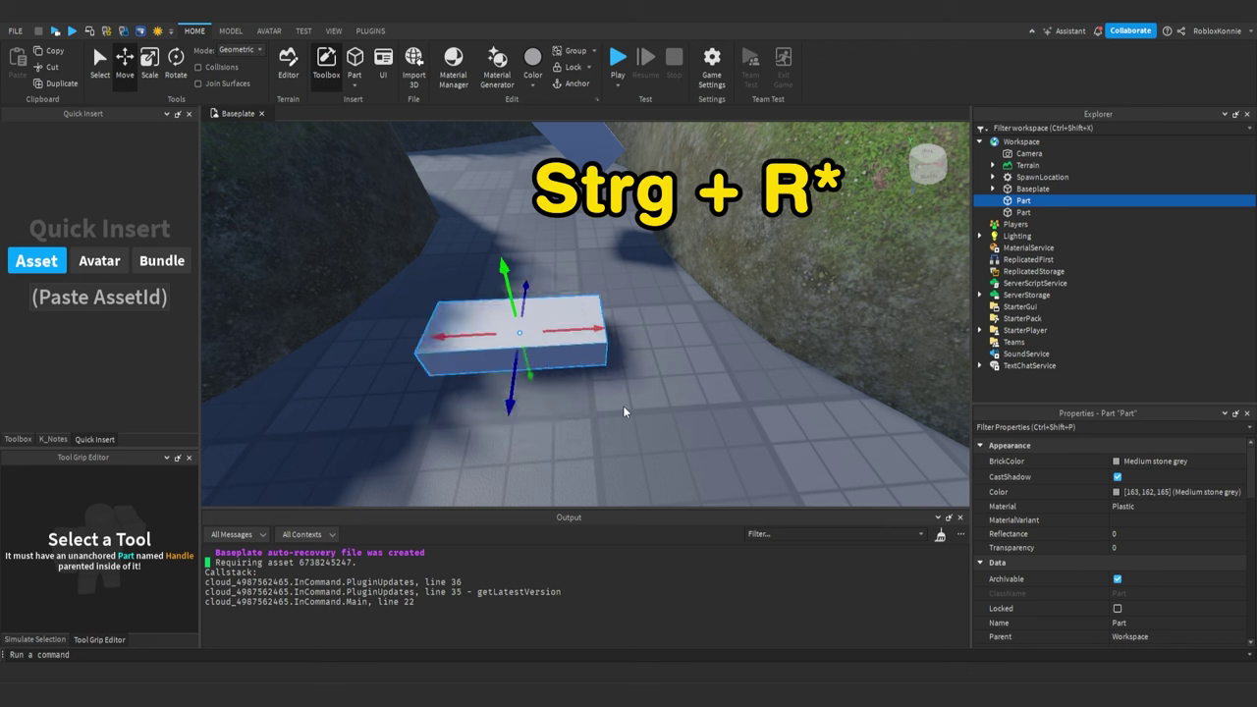
key(ctrl+r)
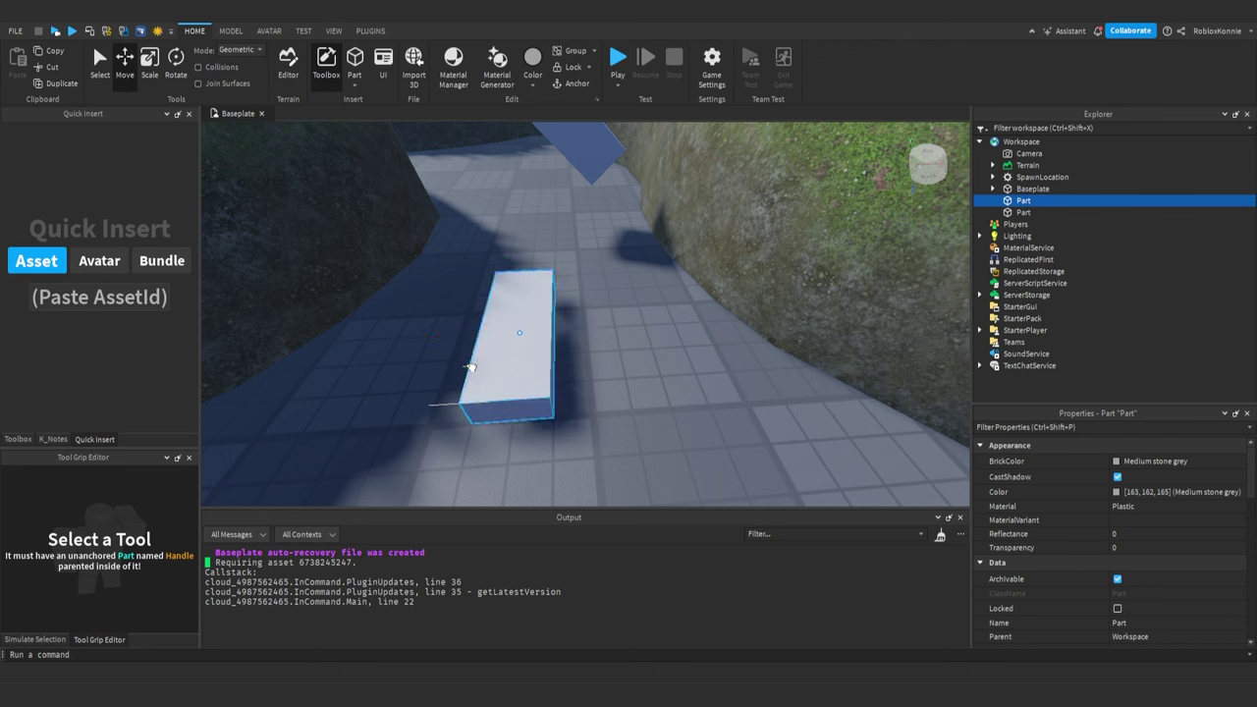
Move the part slightly on the ground and spin it around its normal through a series of quarter turns
drag(471, 368, 486, 371)
key(r)
key(r)
key(r)
key(r)
key(r)
key(r)
key(r)
key(r)
key(r)
key(r)
key(r)
key(r)
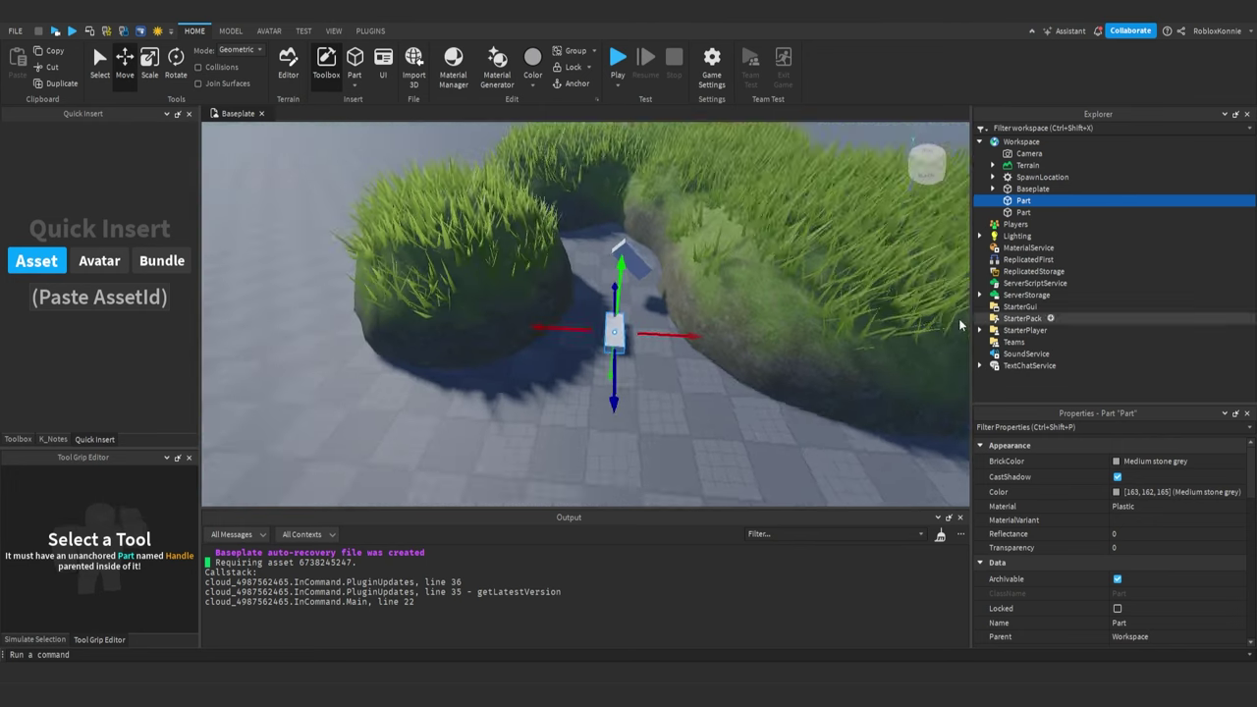
right_drag(813, 321, 844, 321)
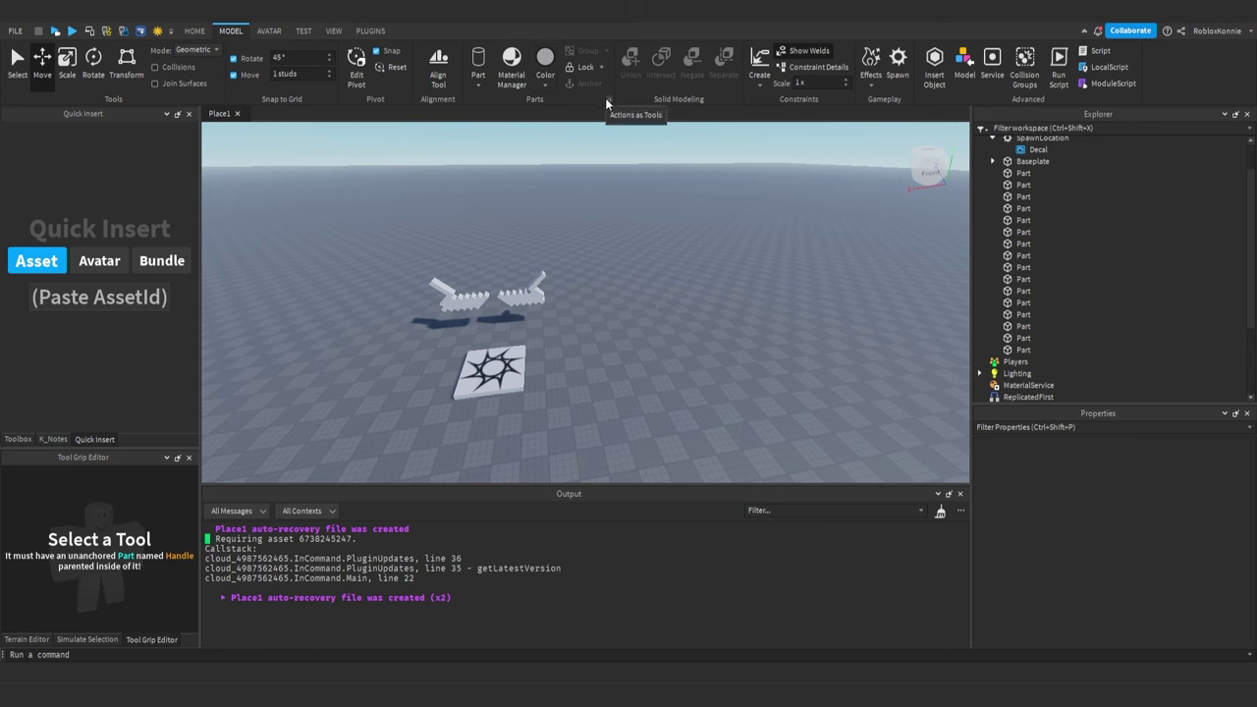
click(478, 61)
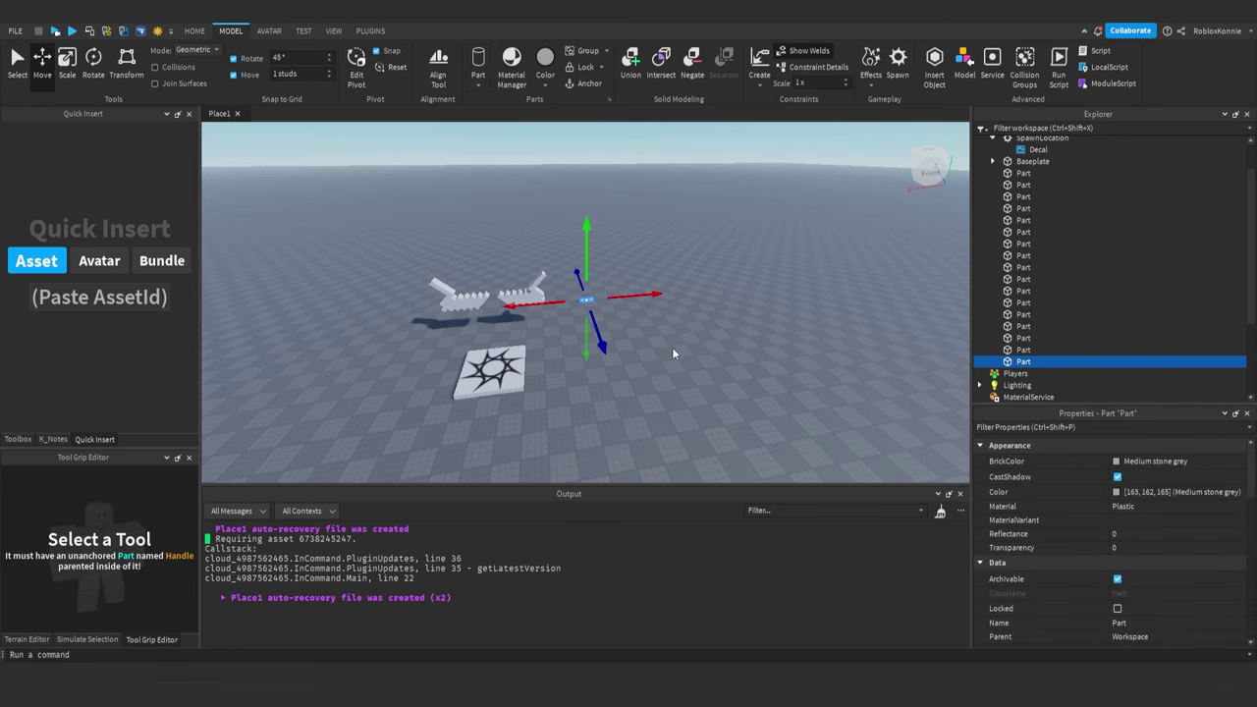
scroll(636, 323, up, 5)
drag(602, 290, 613, 430)
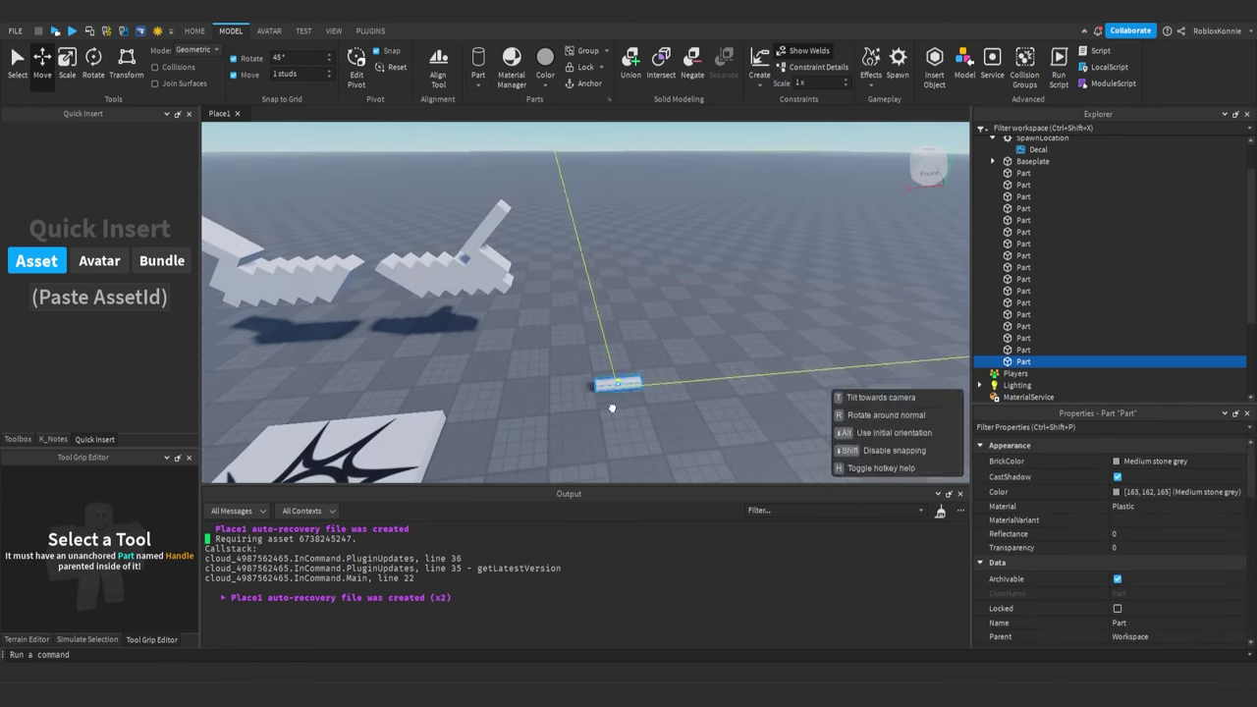
key(Delete)
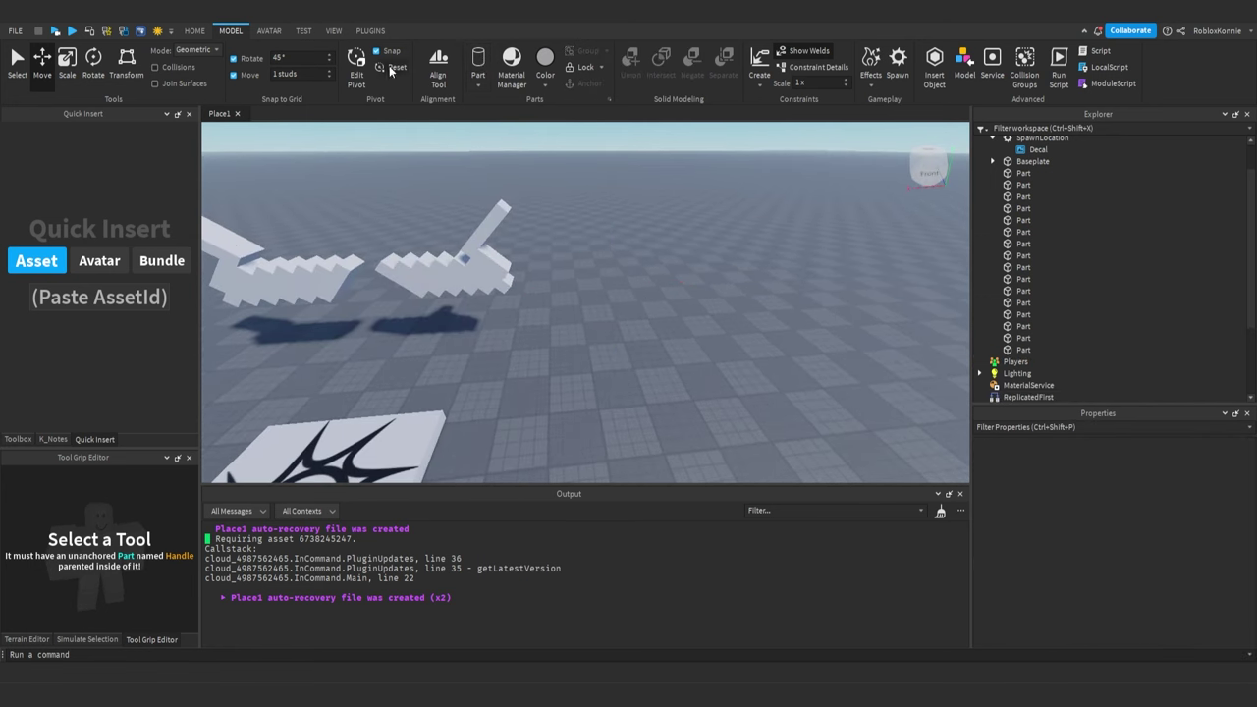
Insert a sphere part and place it on the baseplate near the spawn location
click(481, 84)
click(491, 117)
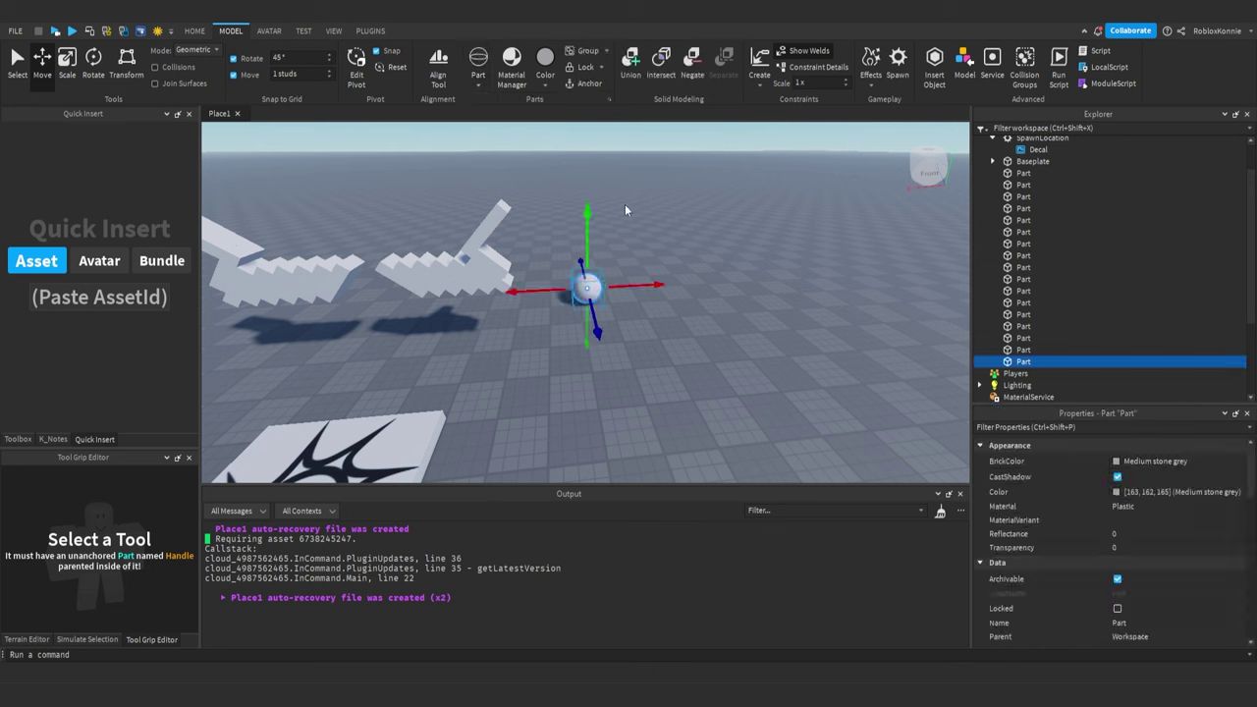
click(617, 317)
drag(593, 295, 623, 411)
click(574, 304)
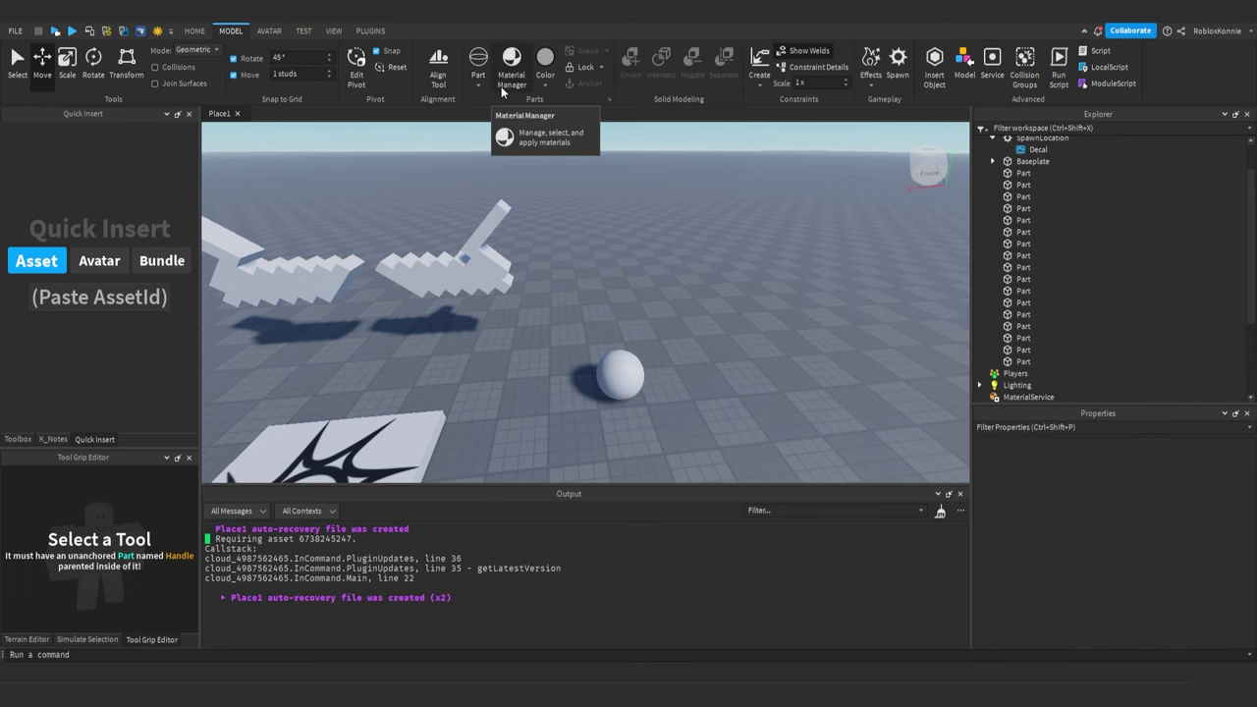
Open the Material Manager and dock it as a tab together with the Output window
click(501, 87)
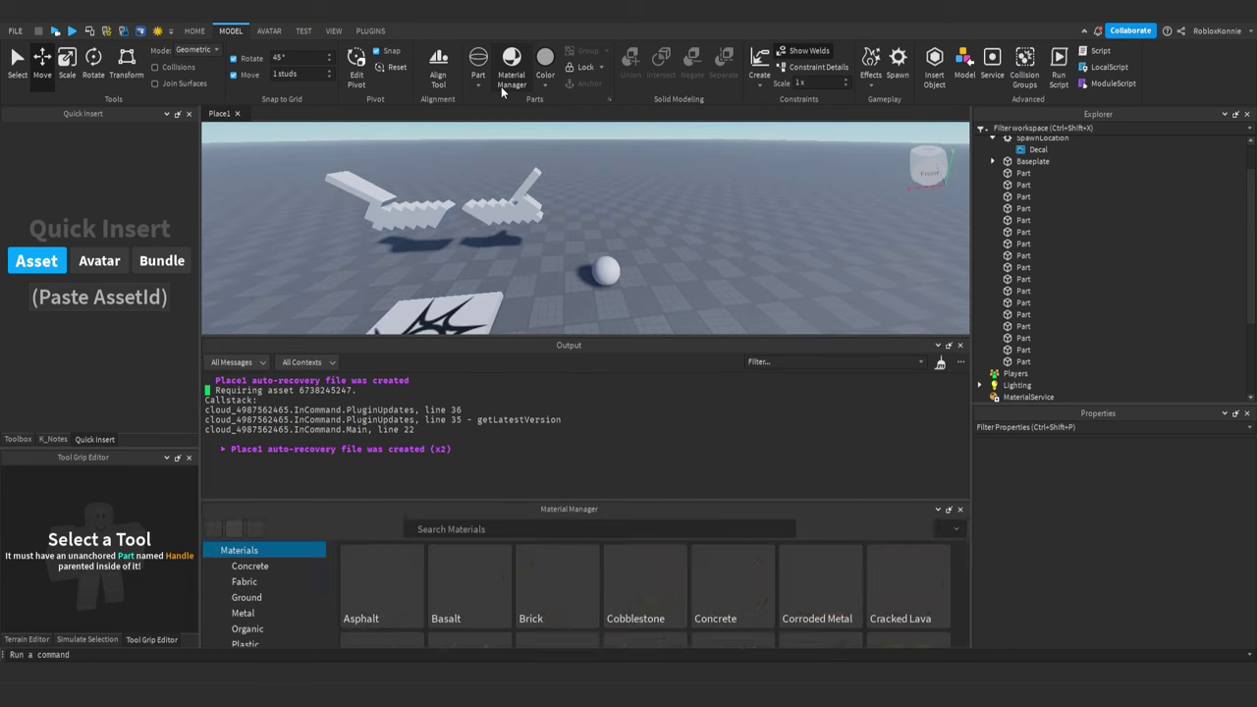
drag(481, 514, 585, 566)
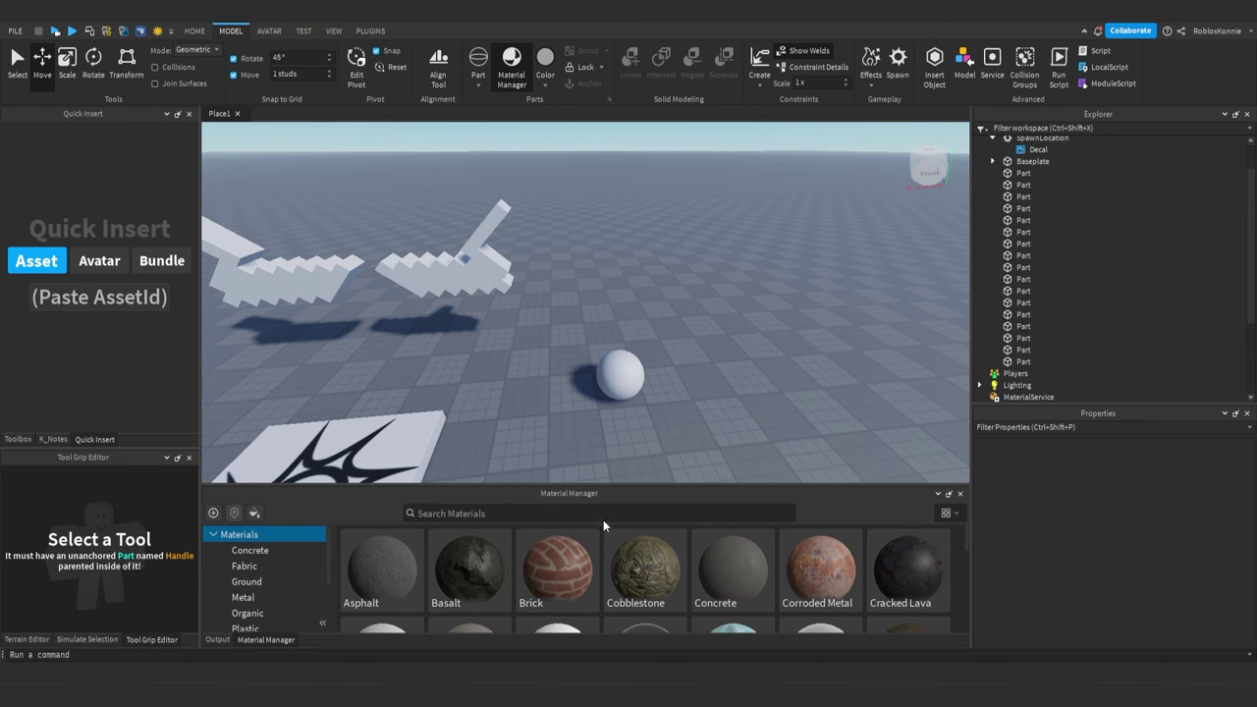
Select the sphere and look through the Concrete, Fabric, Ground, Metal and Organic material categories
click(618, 376)
scroll(285, 553, down, 2)
scroll(285, 555, up, 3)
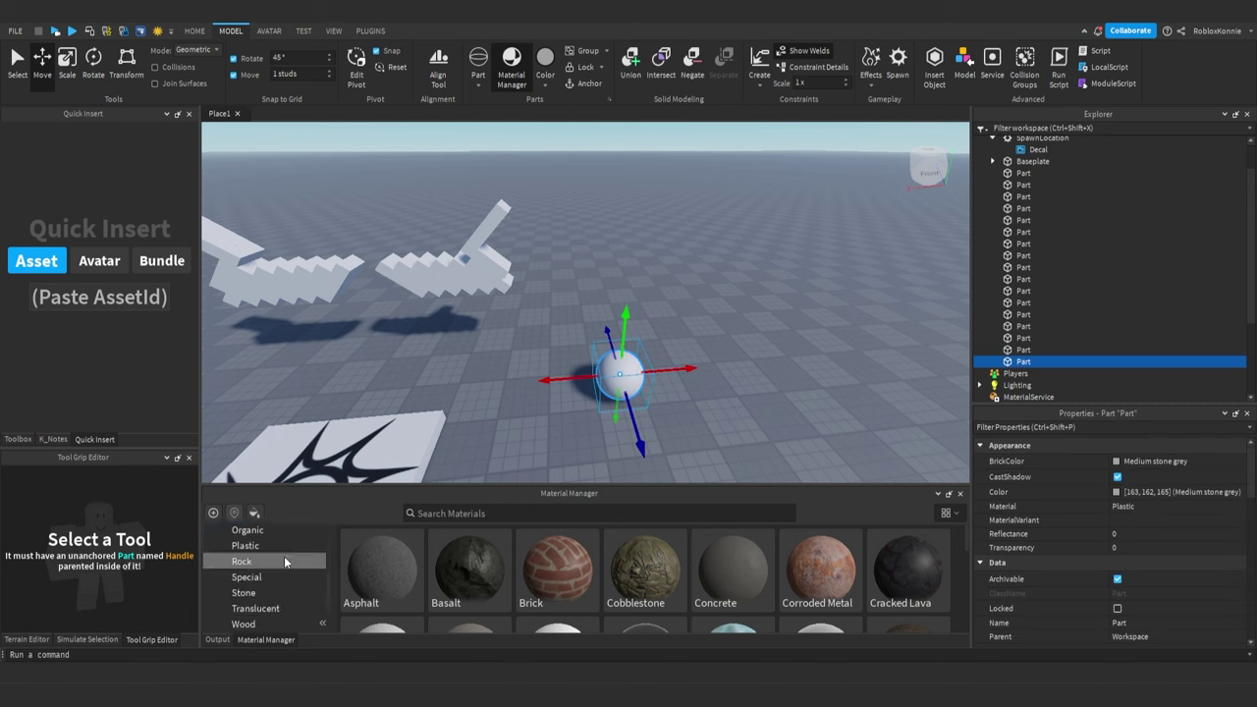
click(266, 552)
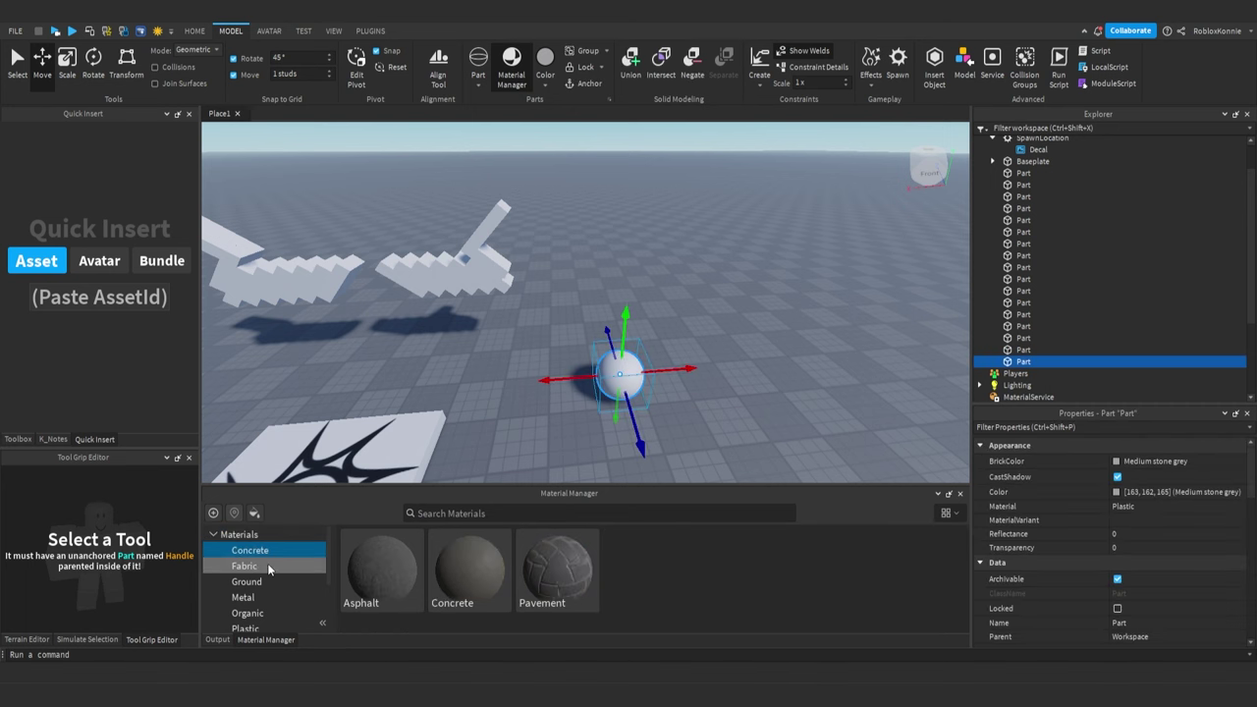
click(267, 566)
click(267, 581)
click(266, 597)
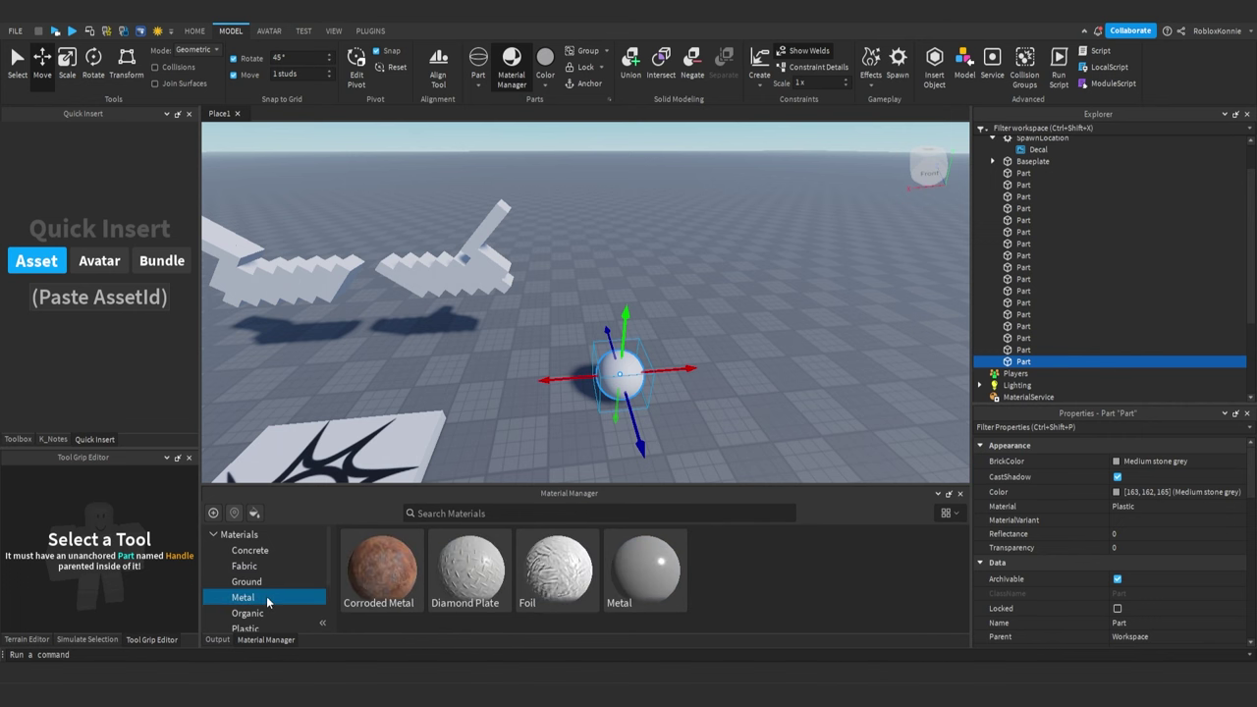
click(263, 611)
Apply the Fabric material to the selected sphere, enlarging the Material Manager to show the material's details
click(256, 572)
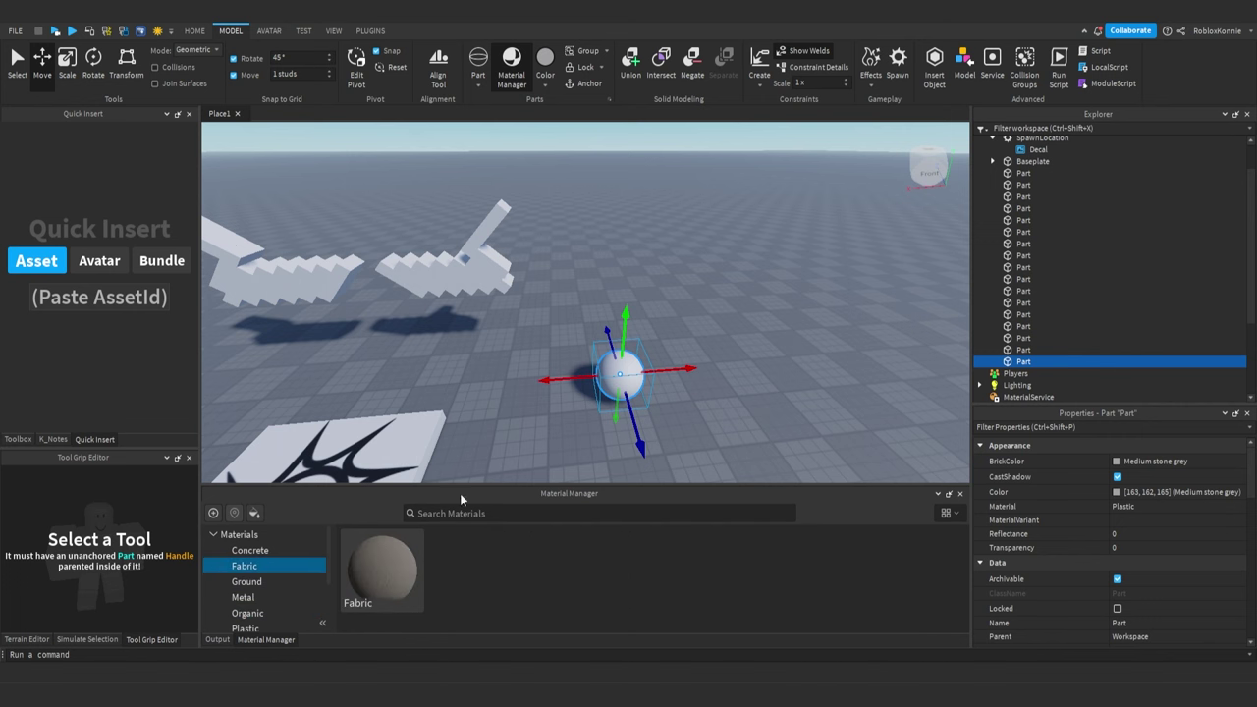
right_drag(611, 357, 615, 356)
scroll(616, 355, up, 4)
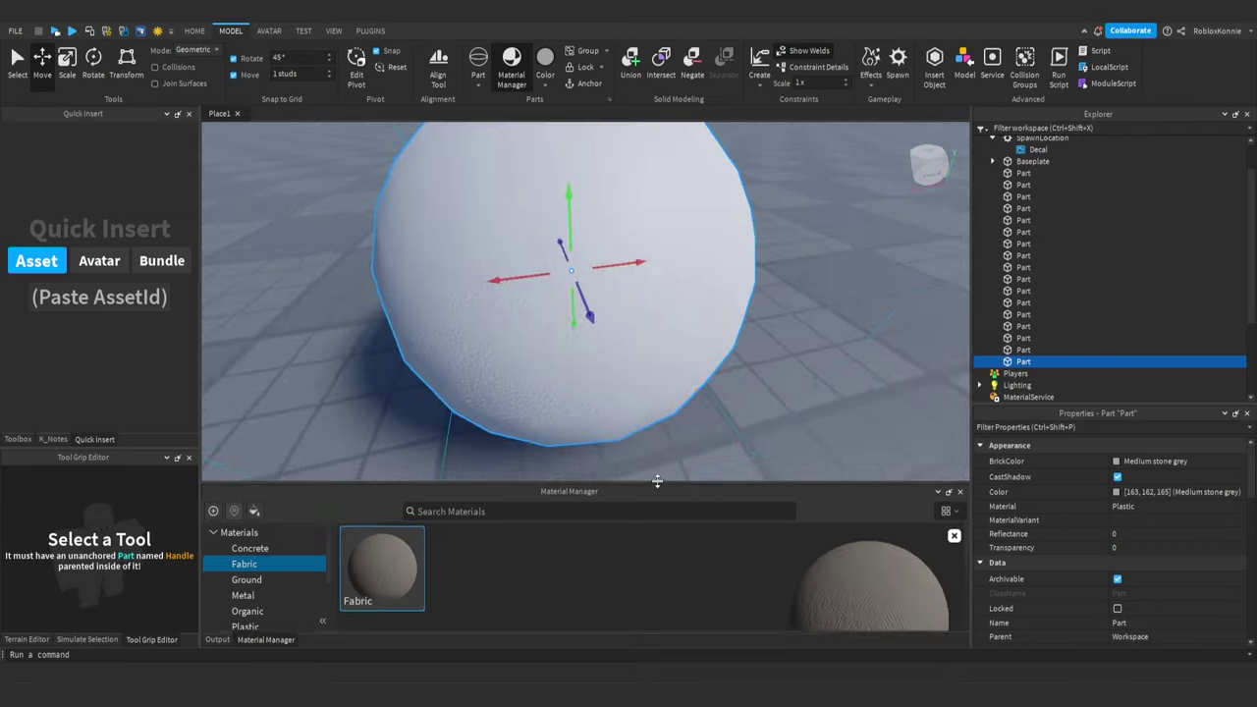
drag(657, 481, 636, 245)
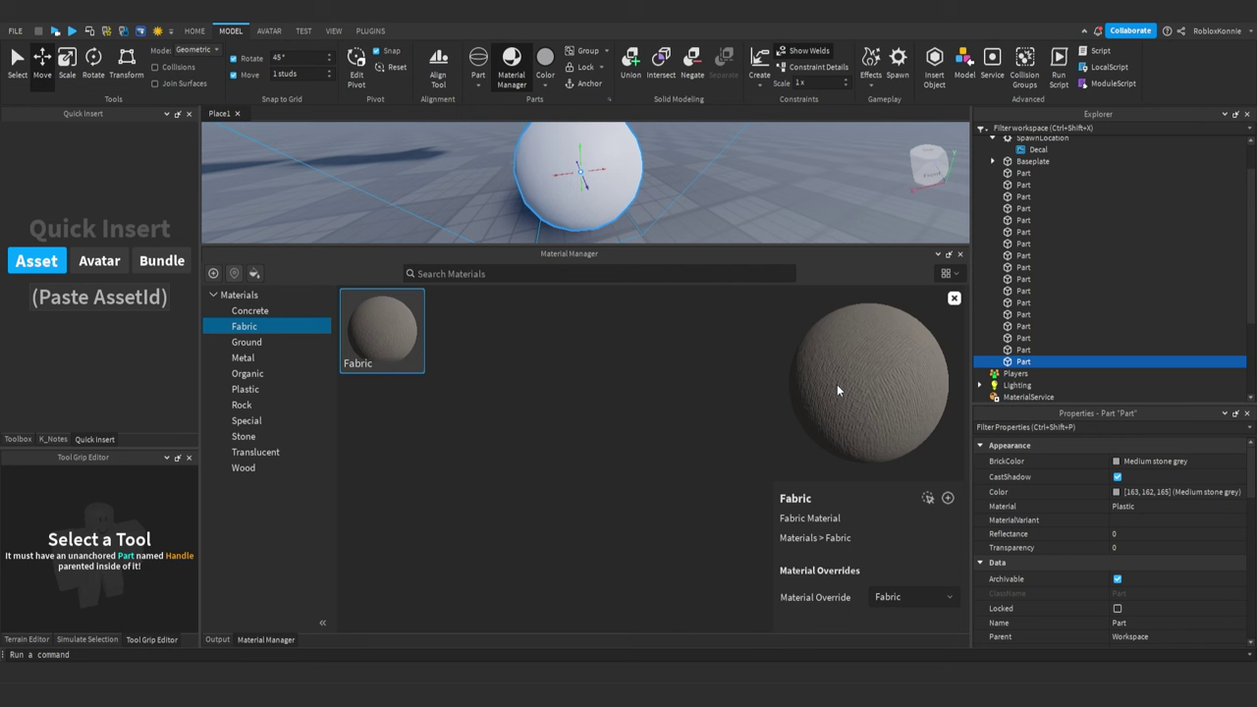
click(930, 497)
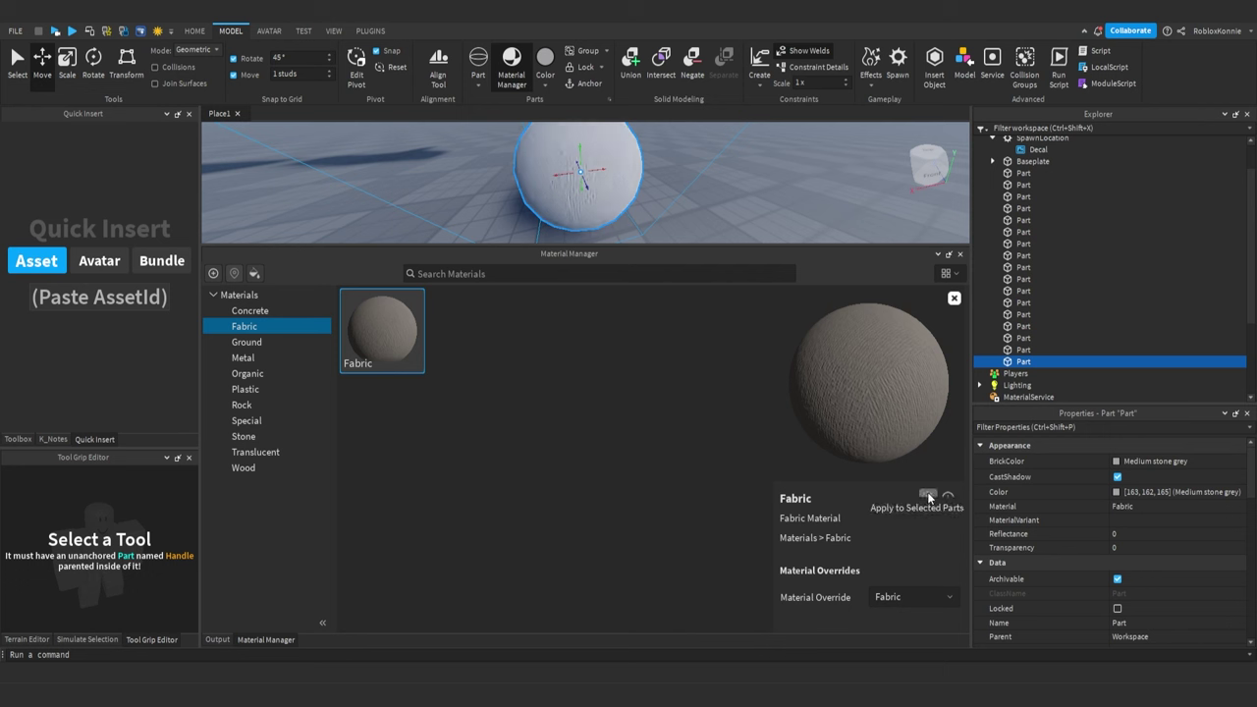
mouse_move(573, 245)
mouse_down()
mouse_move(576, 472)
mouse_move(576, 232)
mouse_up()
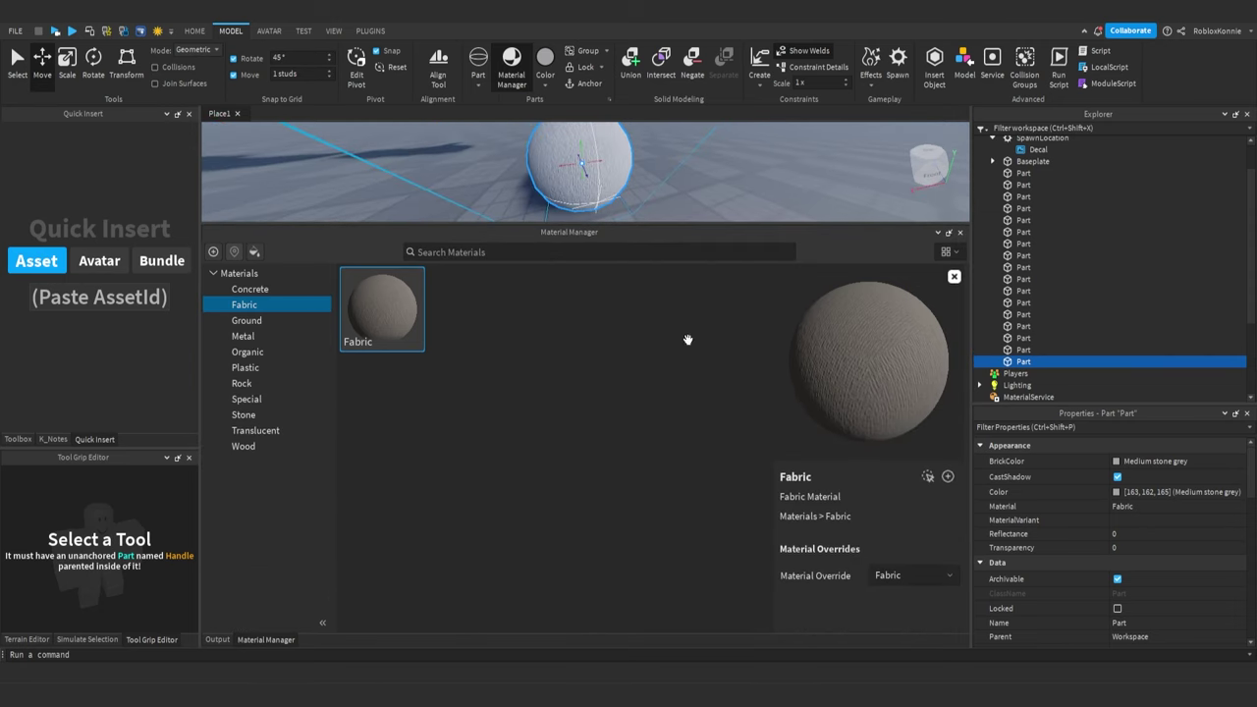
Create a material variant of Fabric and name it Fabrik
click(948, 478)
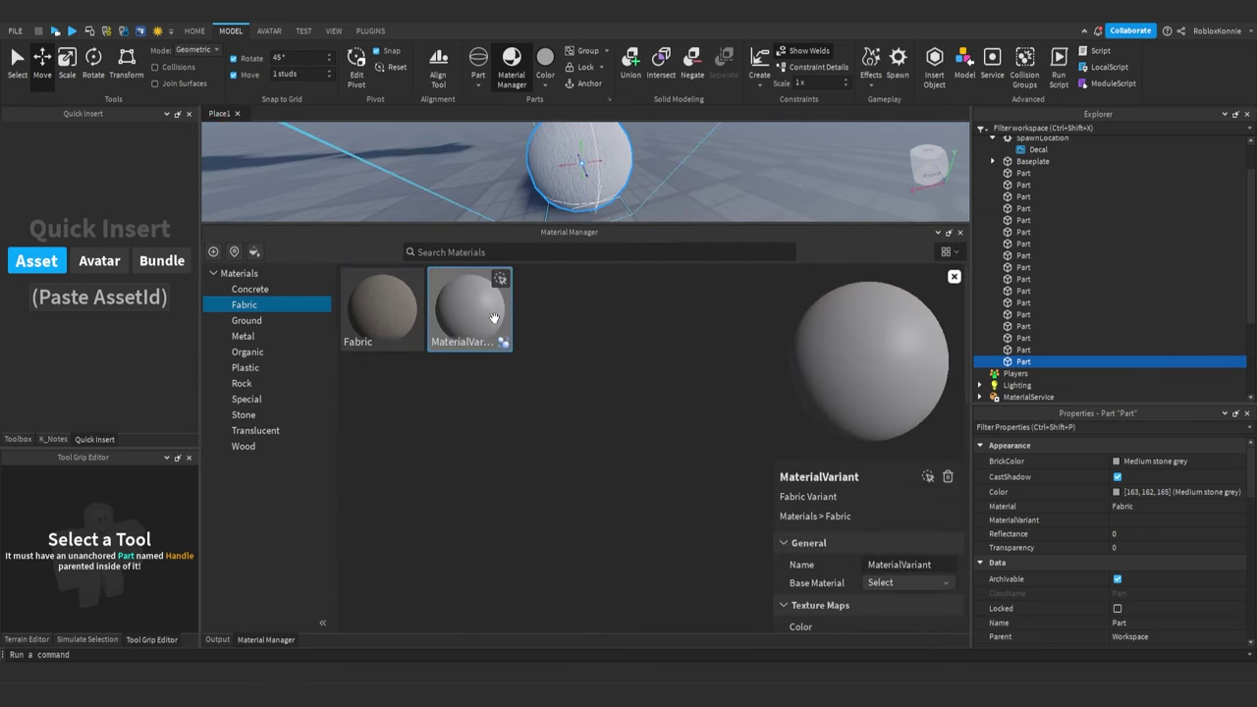
scroll(836, 522, down, 2)
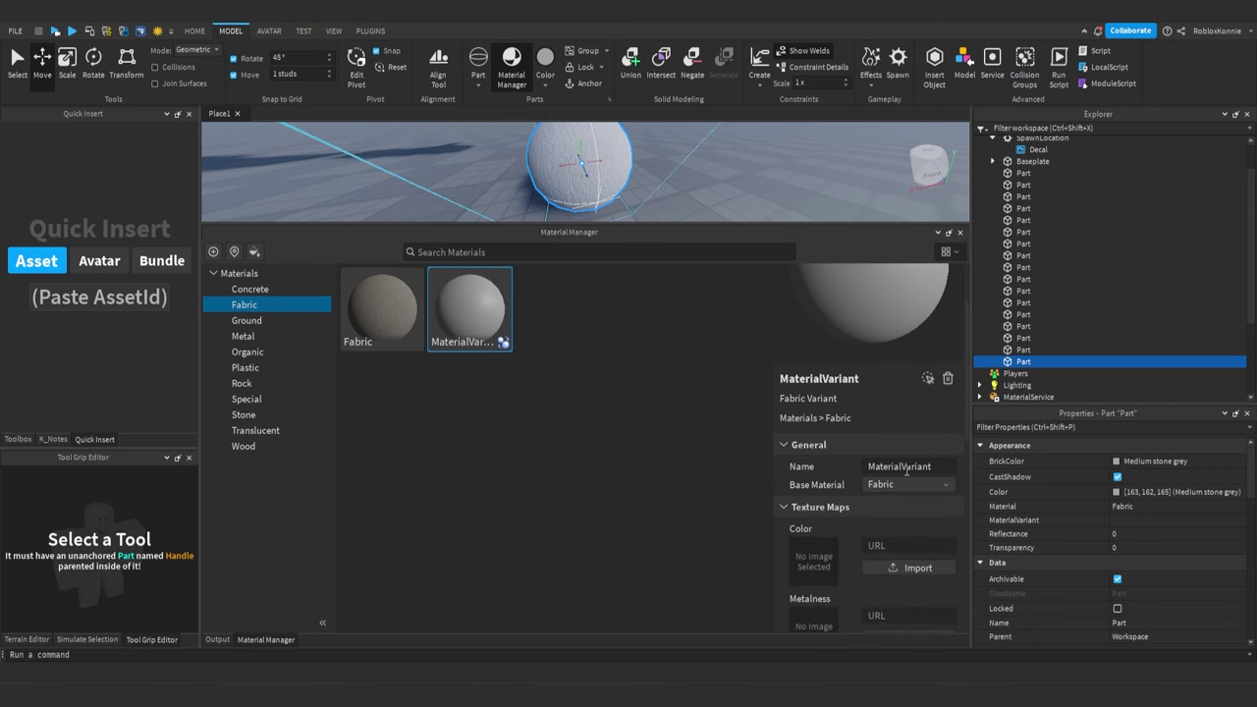
click(911, 466)
key(ctrl+a)
text(Fabrik)
key(Return)
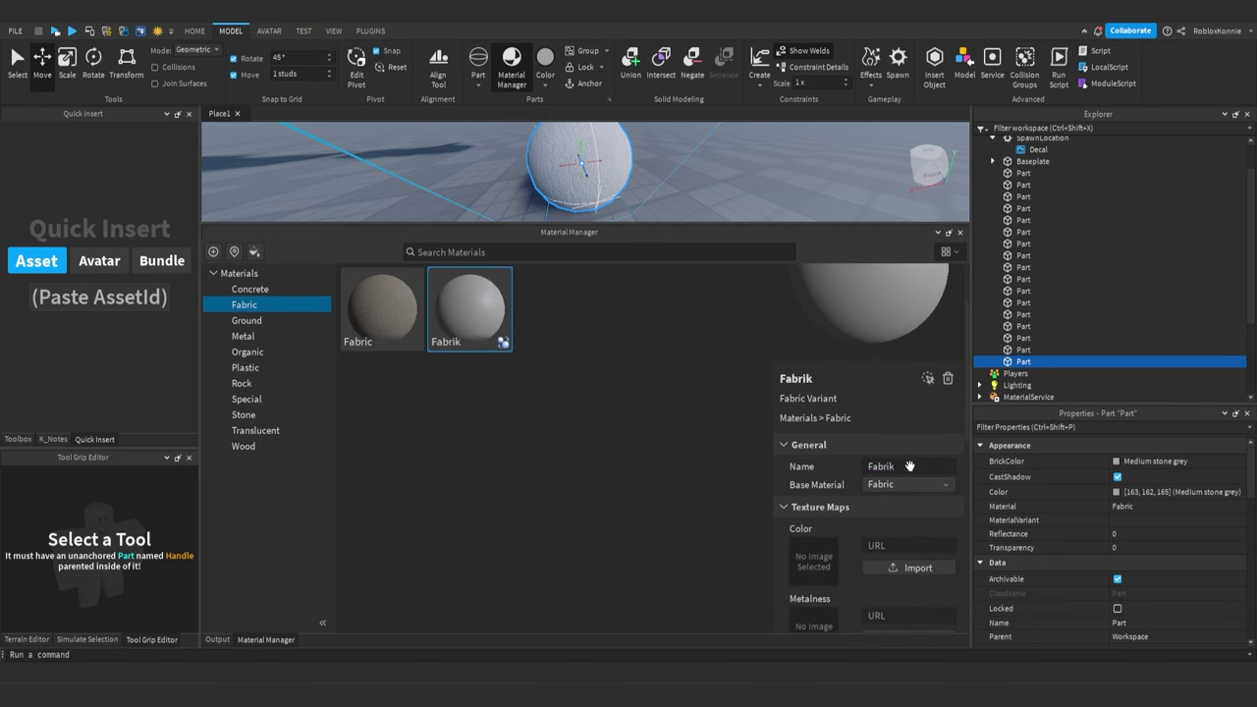
Examine the Fabrik variant's base material options, texture maps, override, tiling, terrain and physics settings
click(877, 485)
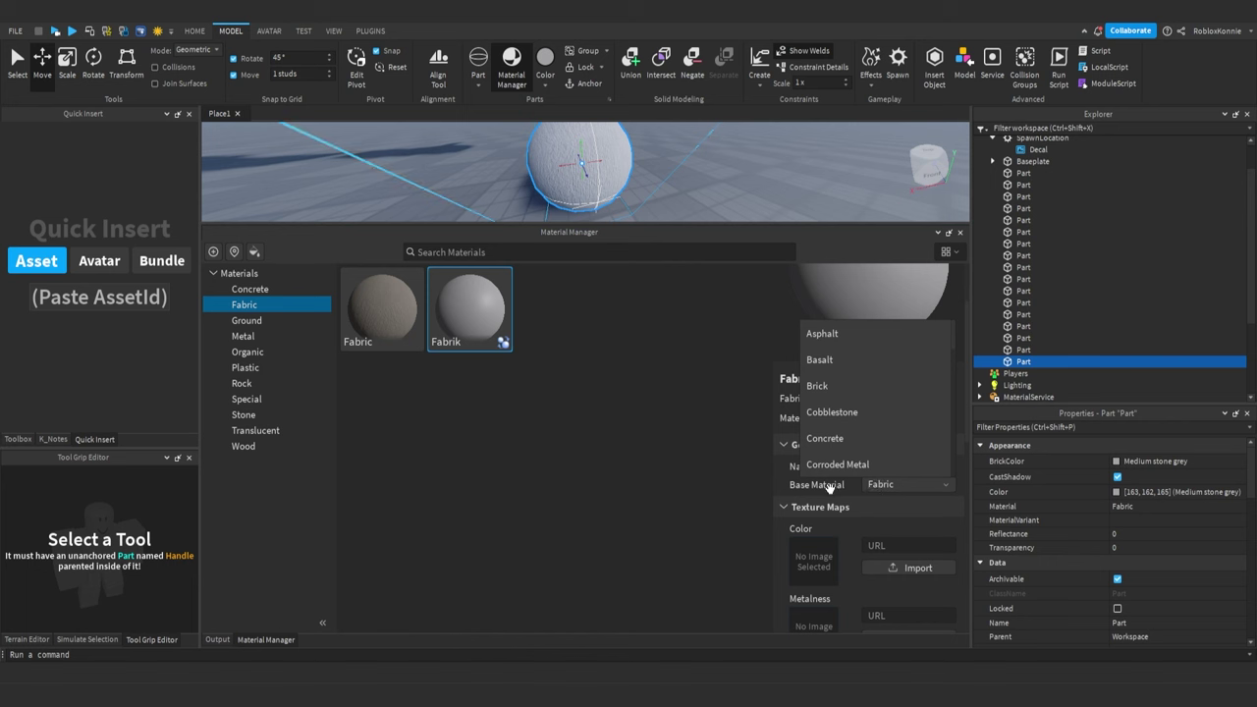
click(827, 486)
scroll(825, 461, down, 4)
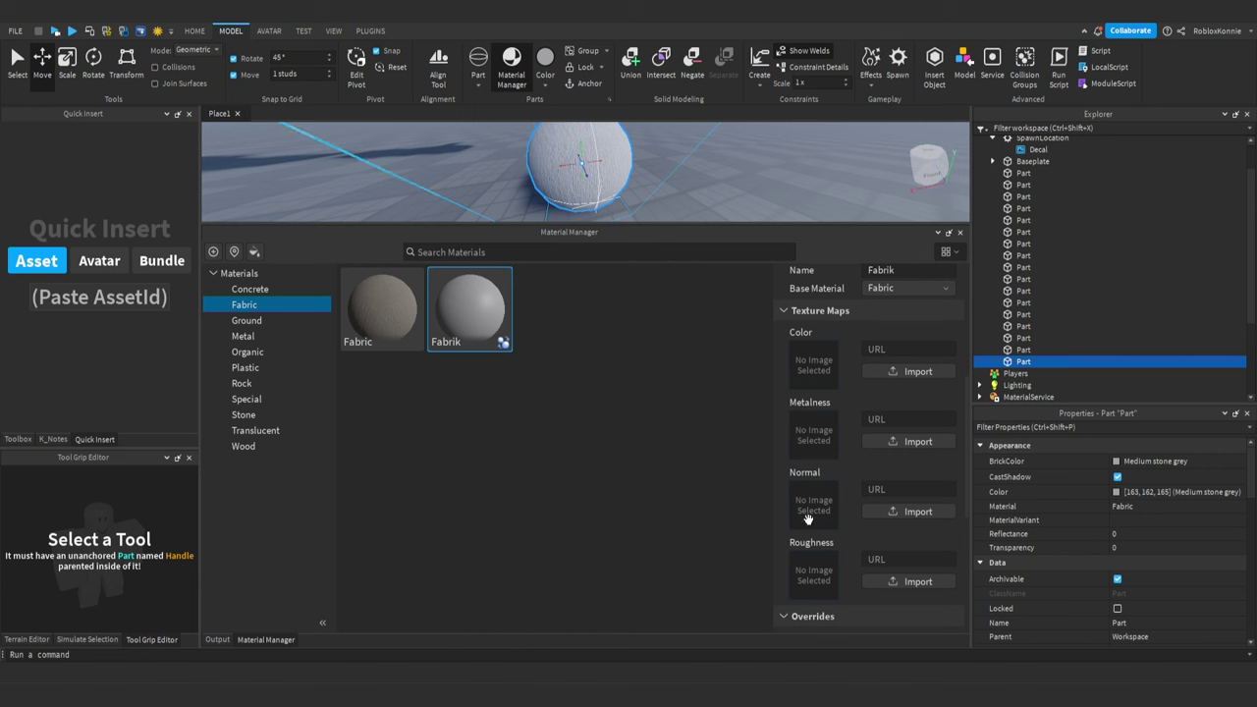
scroll(807, 562, down, 2)
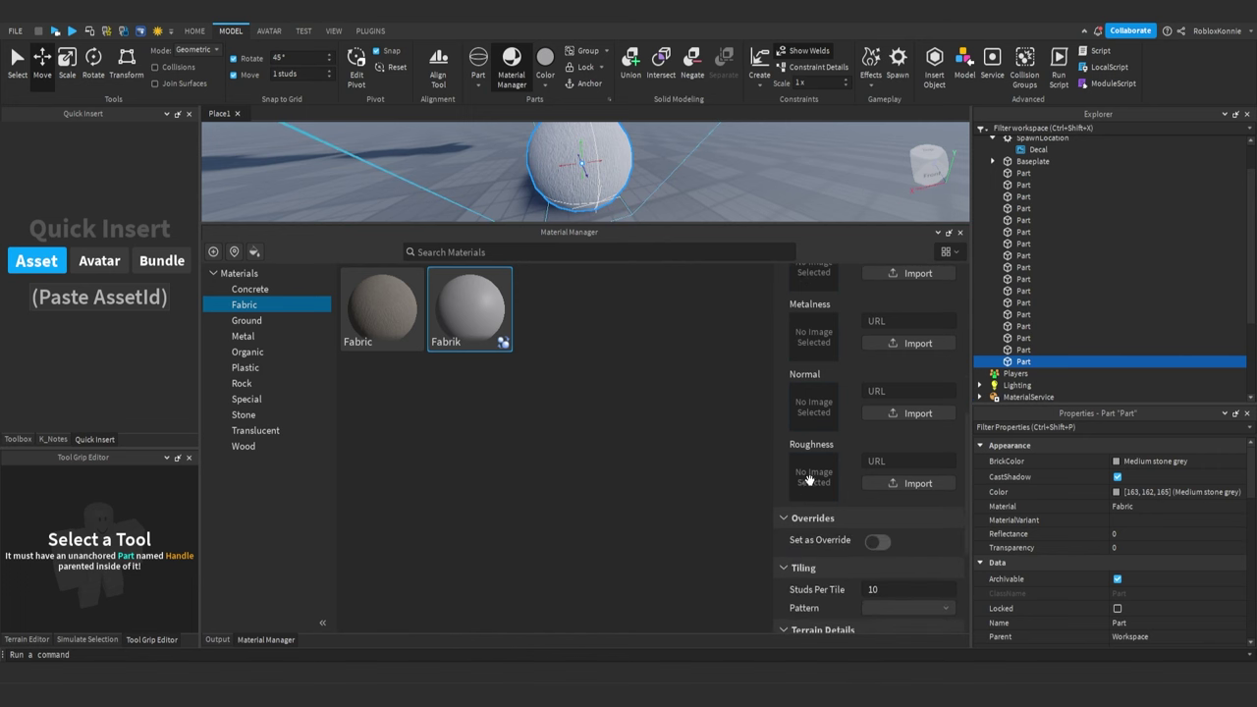
scroll(811, 481, up, 2)
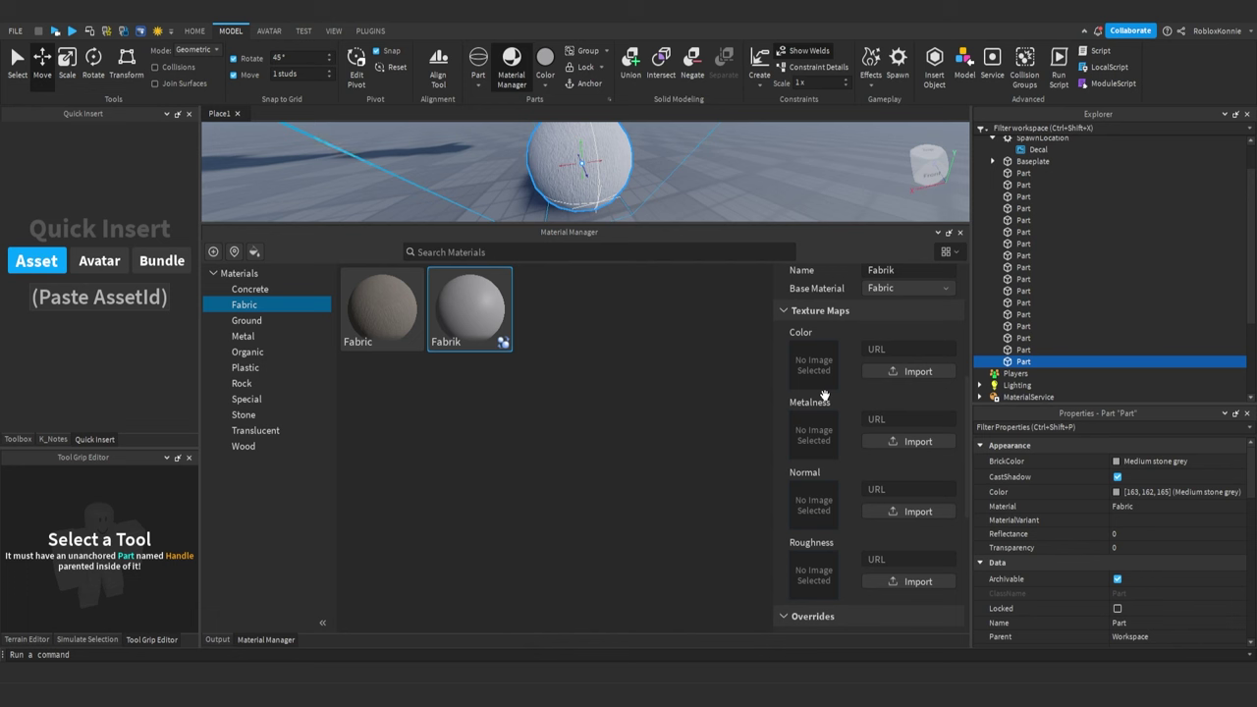
click(778, 313)
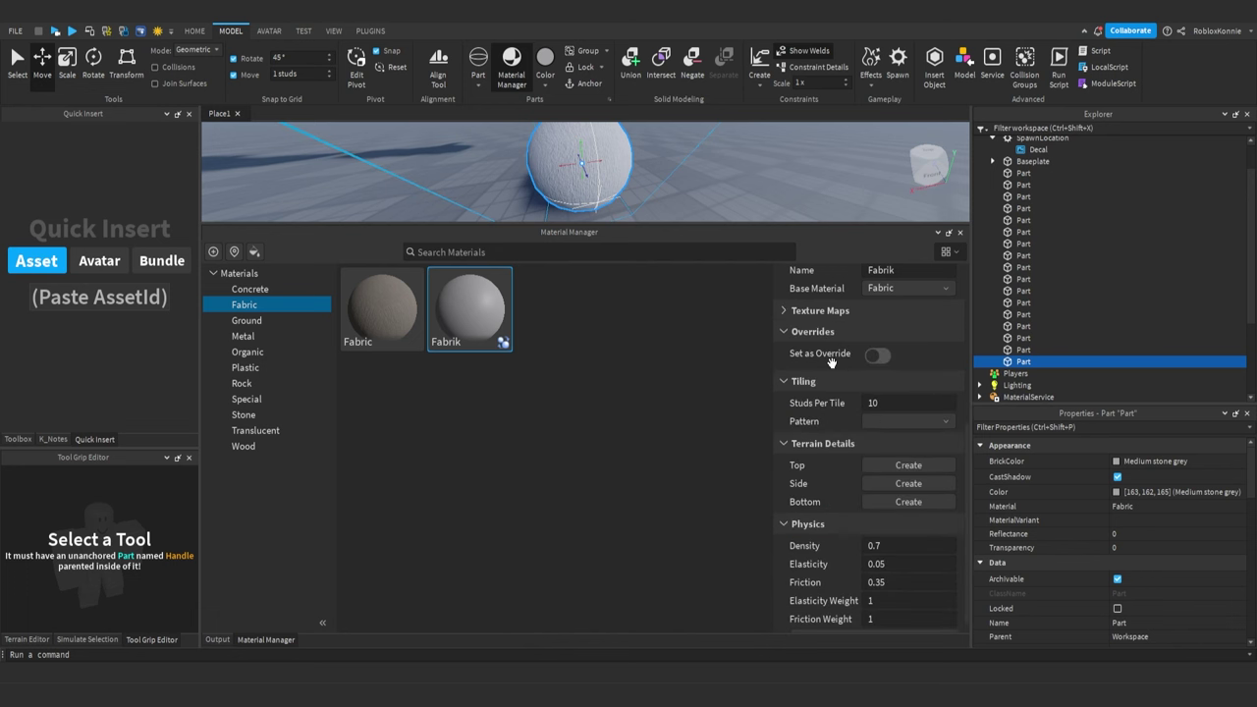
scroll(831, 363, down, 1)
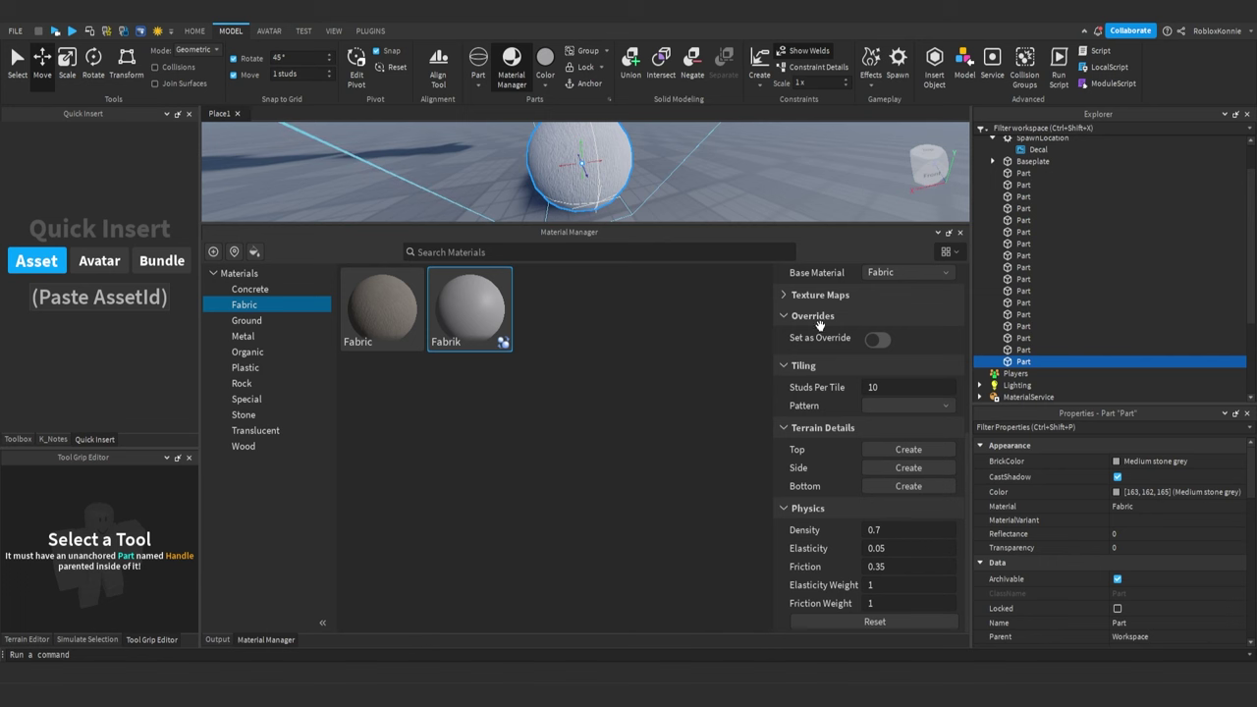
Delete the Fabrik material variant, select the base Fabric material and show the Rock material category
scroll(823, 334, up, 3)
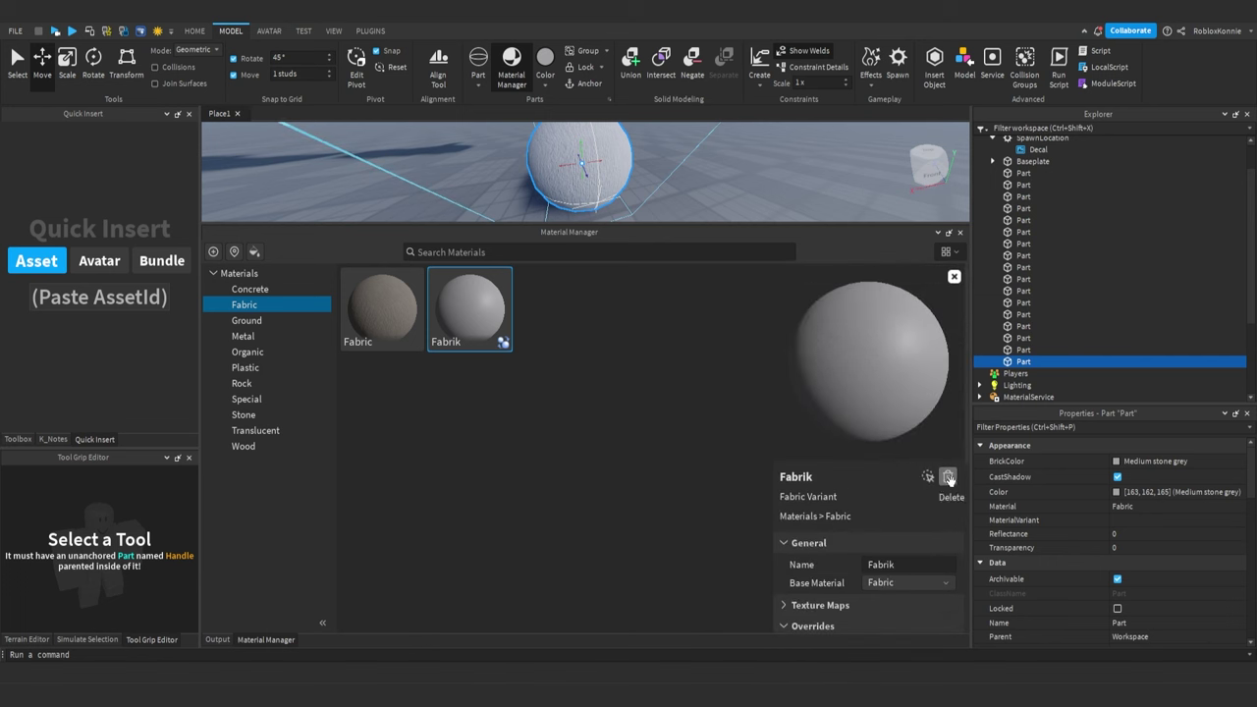
click(949, 478)
click(417, 312)
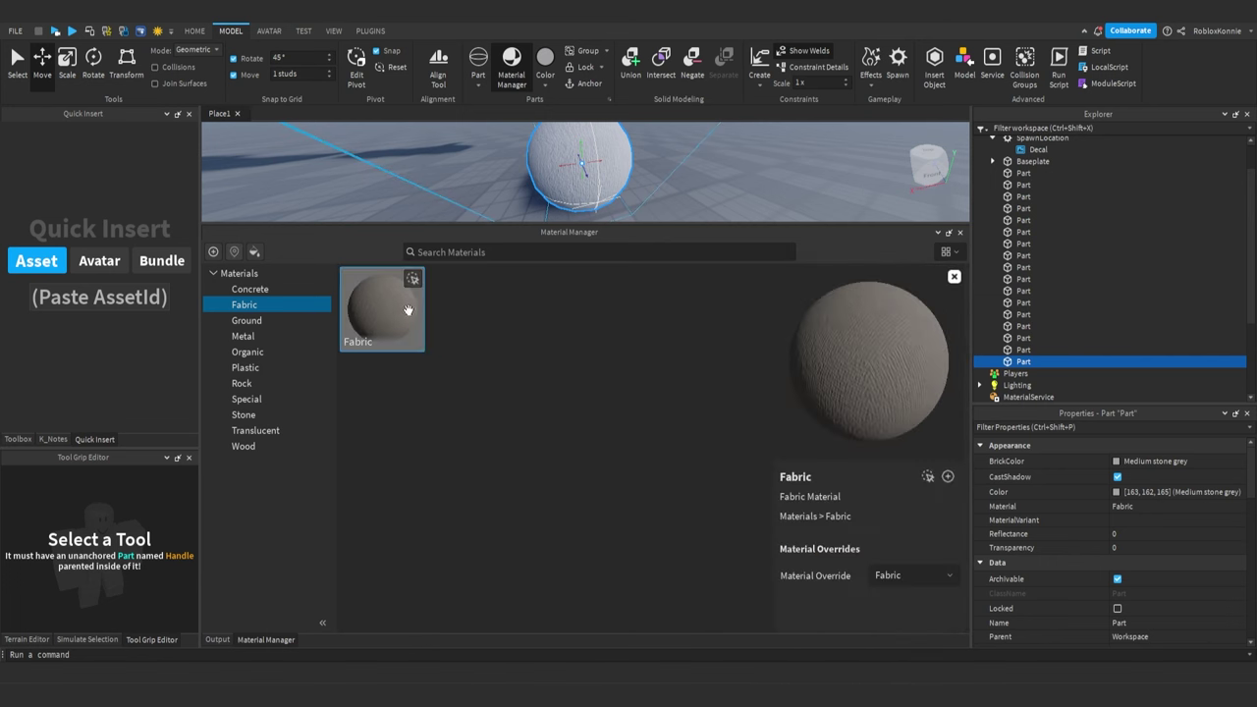
click(257, 393)
click(258, 384)
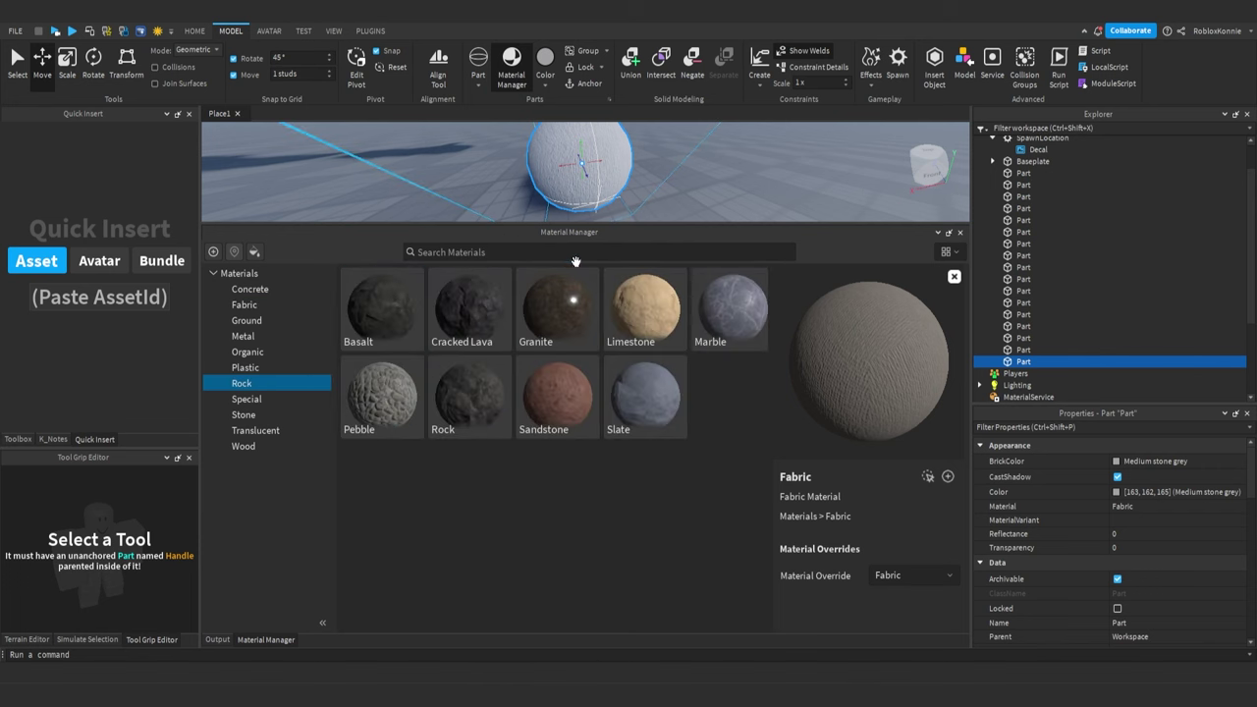
Close the Material Manager and reduce the height of the Output window to enlarge the viewport
click(959, 233)
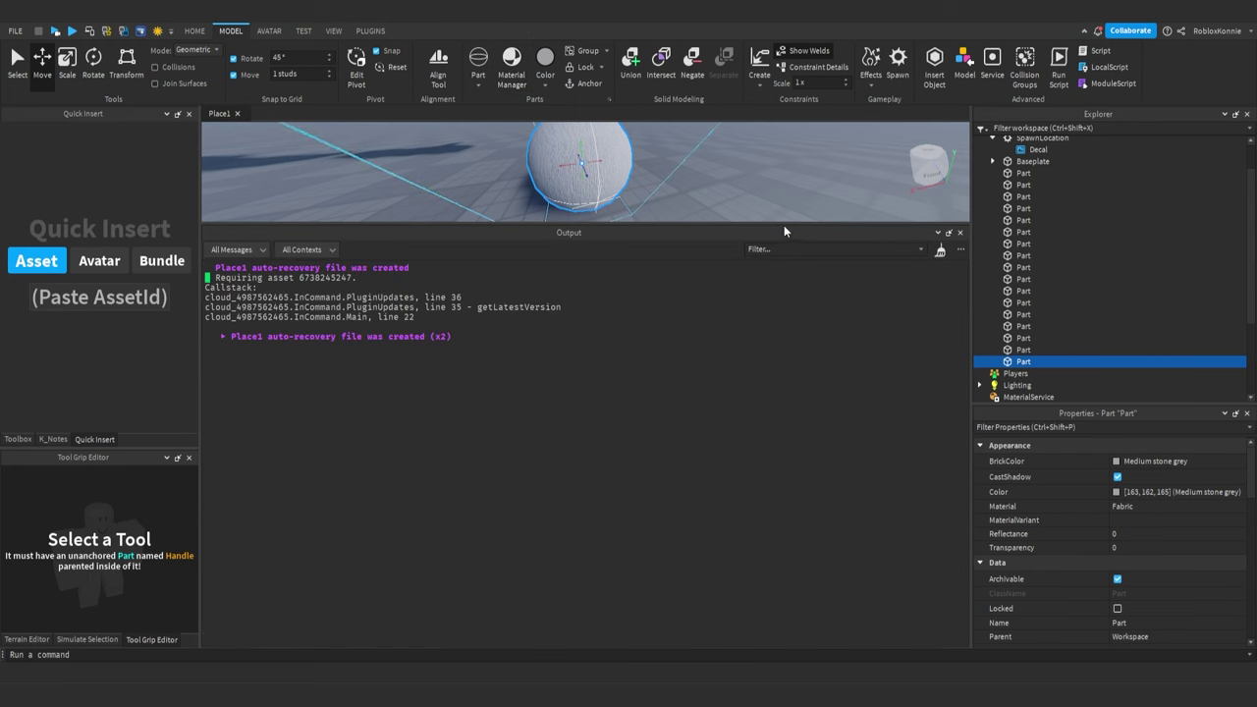
drag(785, 227, 774, 486)
scroll(668, 339, down, 8)
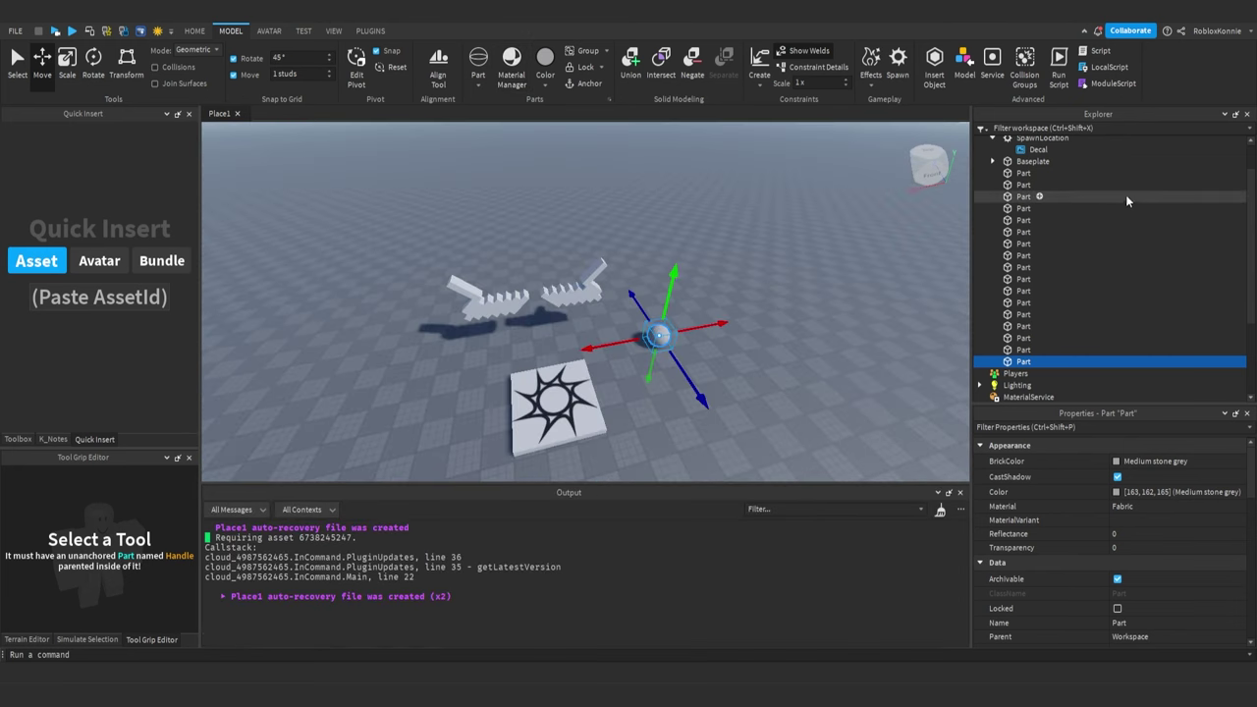
Try Mauve, New Yeller and Khaki as the sphere's color, and finish with Light orange
key(f)
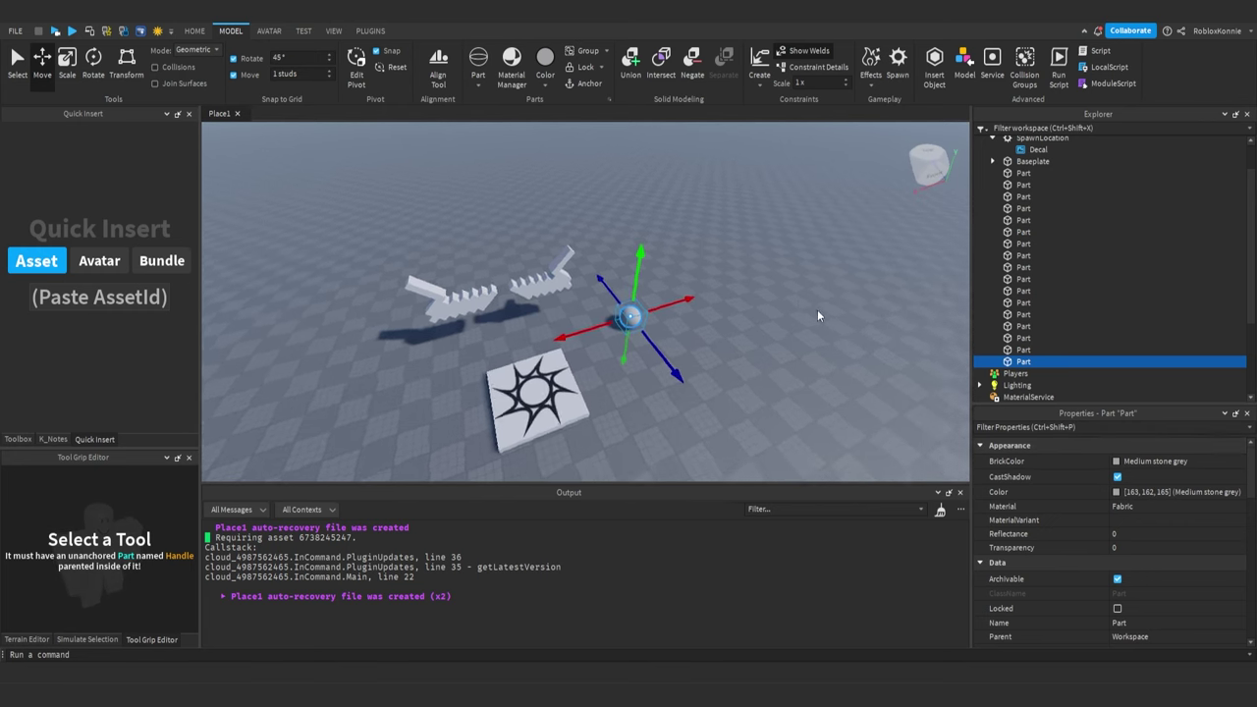
right_drag(817, 315, 817, 315)
scroll(646, 315, up, 5)
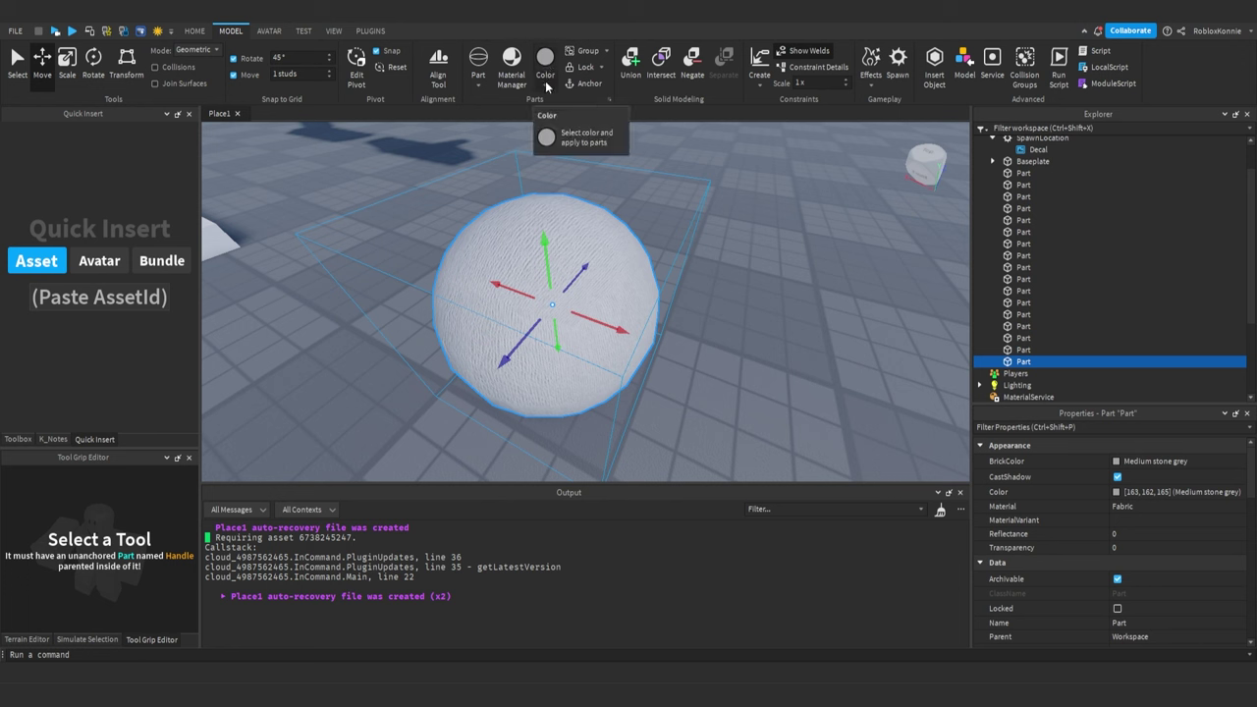
click(546, 83)
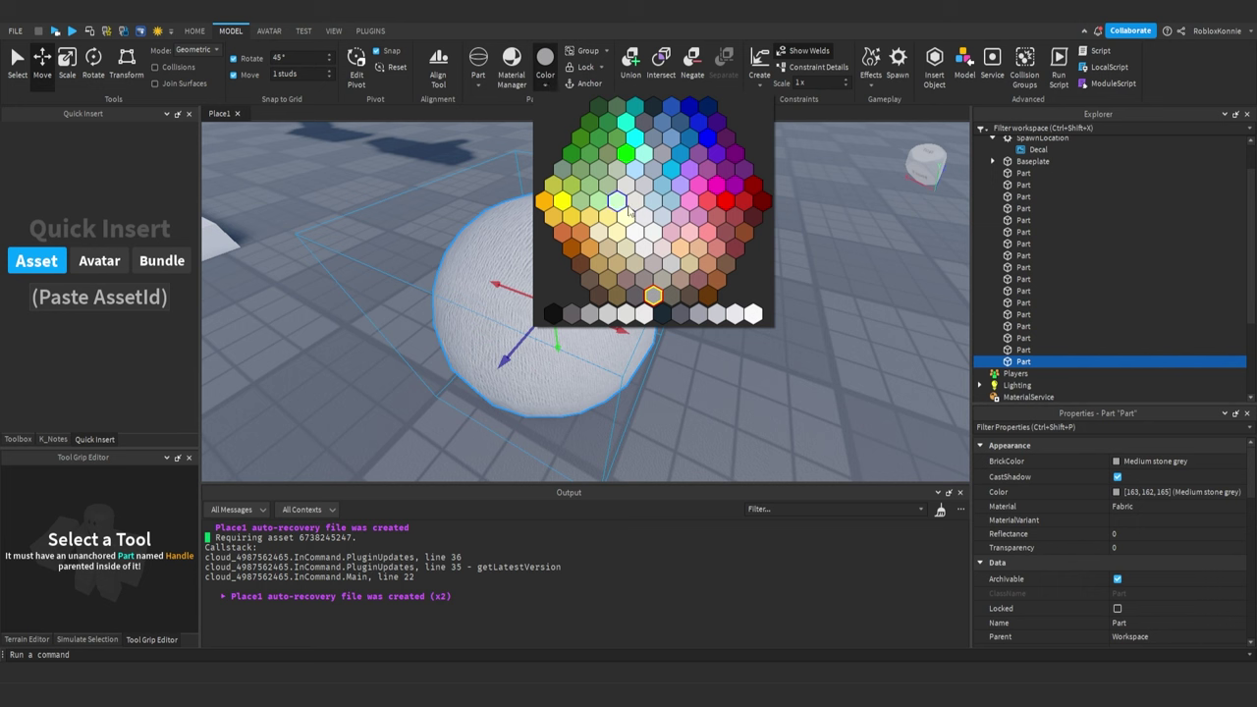
click(628, 156)
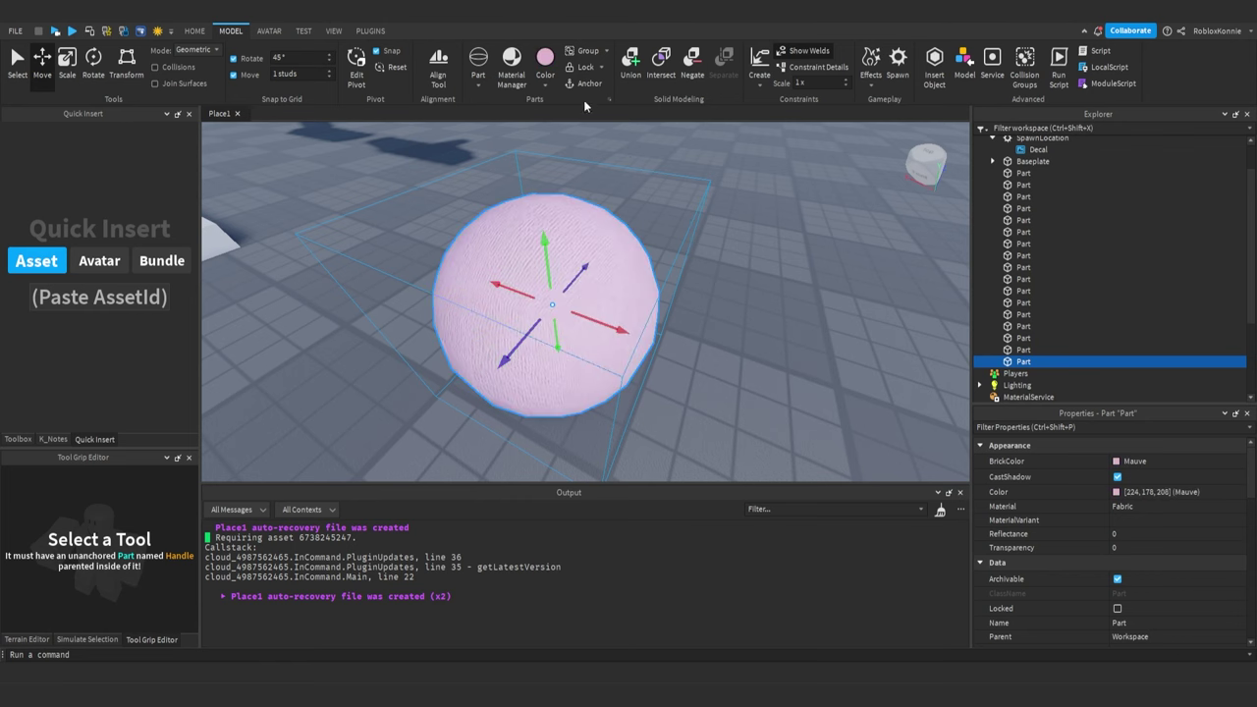
click(539, 86)
click(557, 198)
click(548, 87)
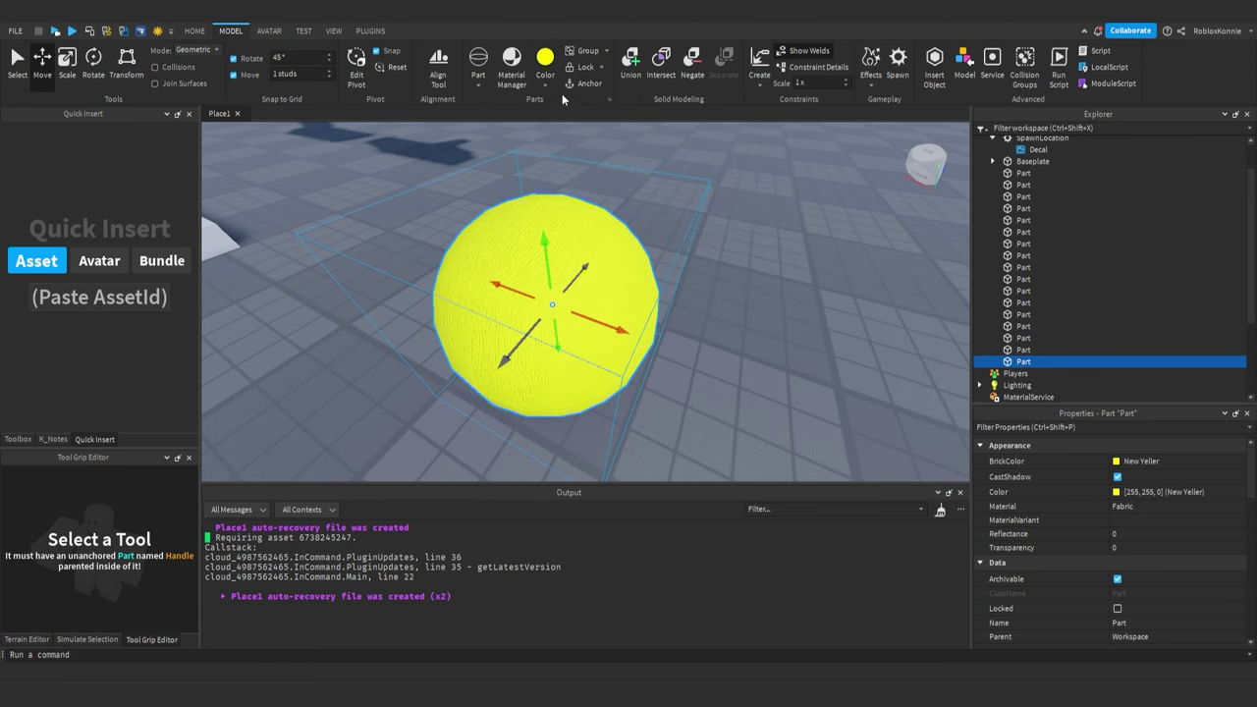
click(606, 142)
click(547, 85)
click(597, 115)
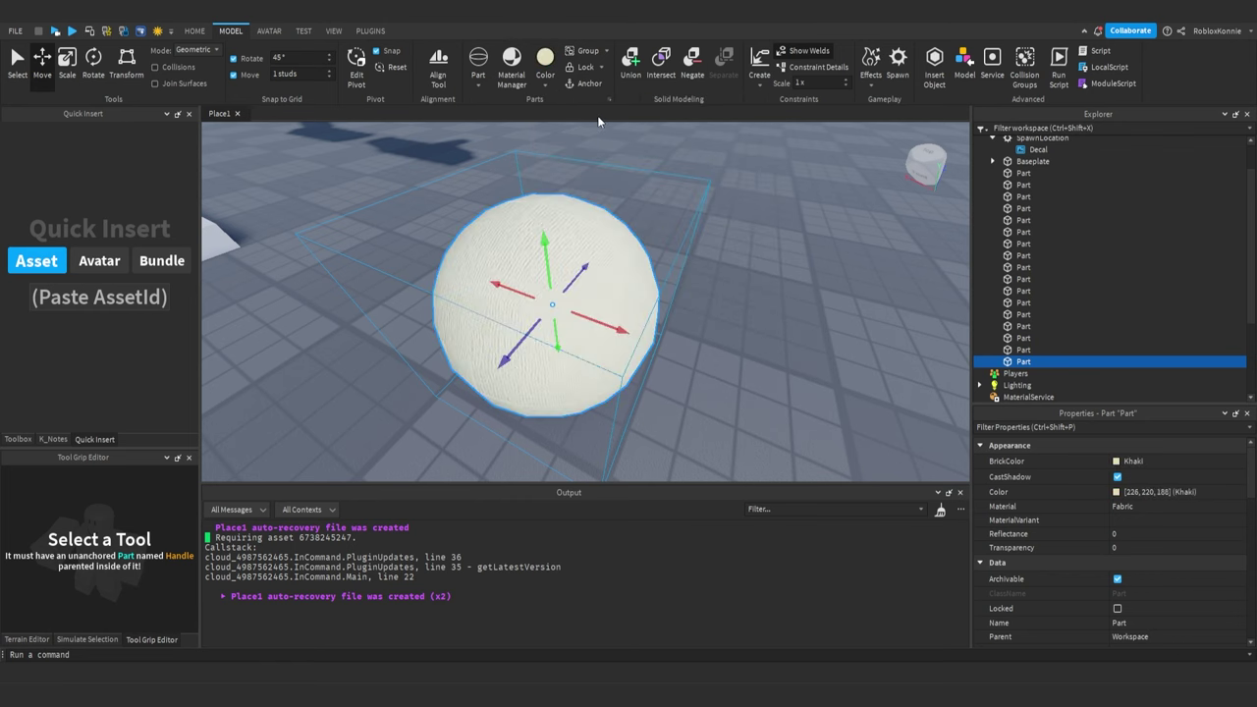
click(547, 86)
click(693, 251)
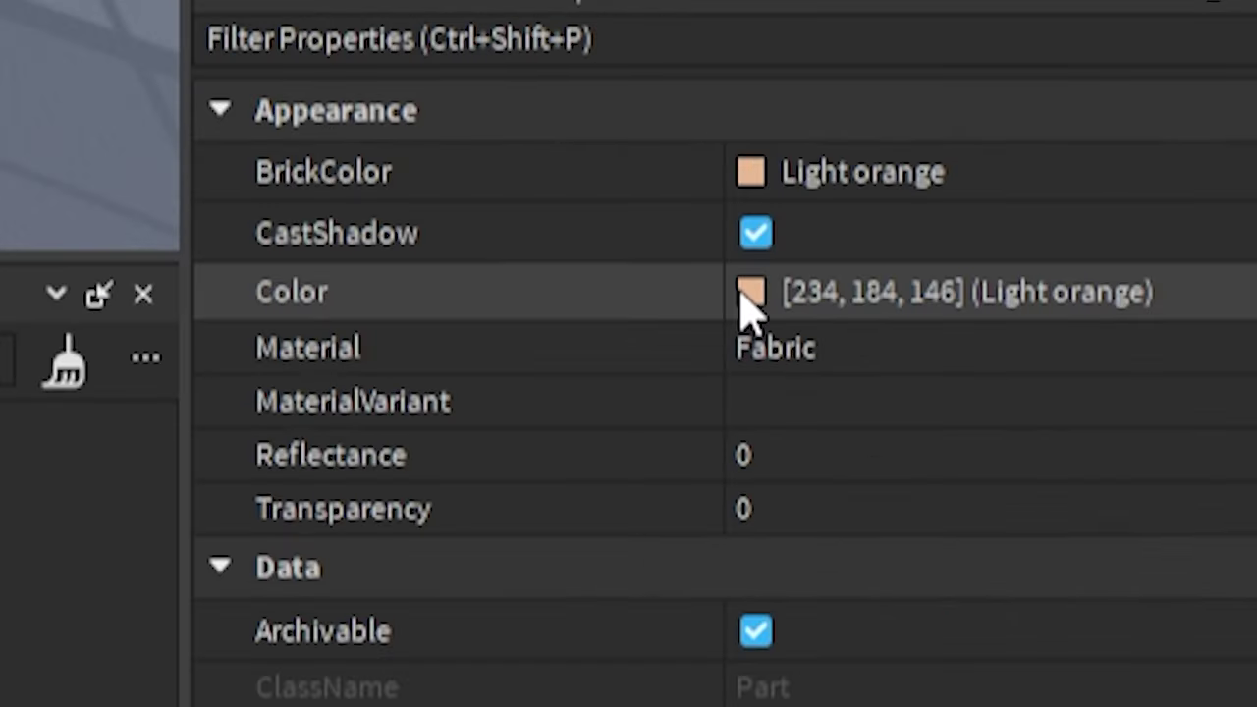
Open the custom color picker from the sphere's Color property, try other shades and leave it without applying one
click(1117, 492)
mouse_move(698, 280)
mouse_down()
mouse_move(709, 263)
mouse_move(715, 275)
mouse_up()
drag(589, 211, 796, 185)
drag(850, 275, 904, 244)
click(972, 440)
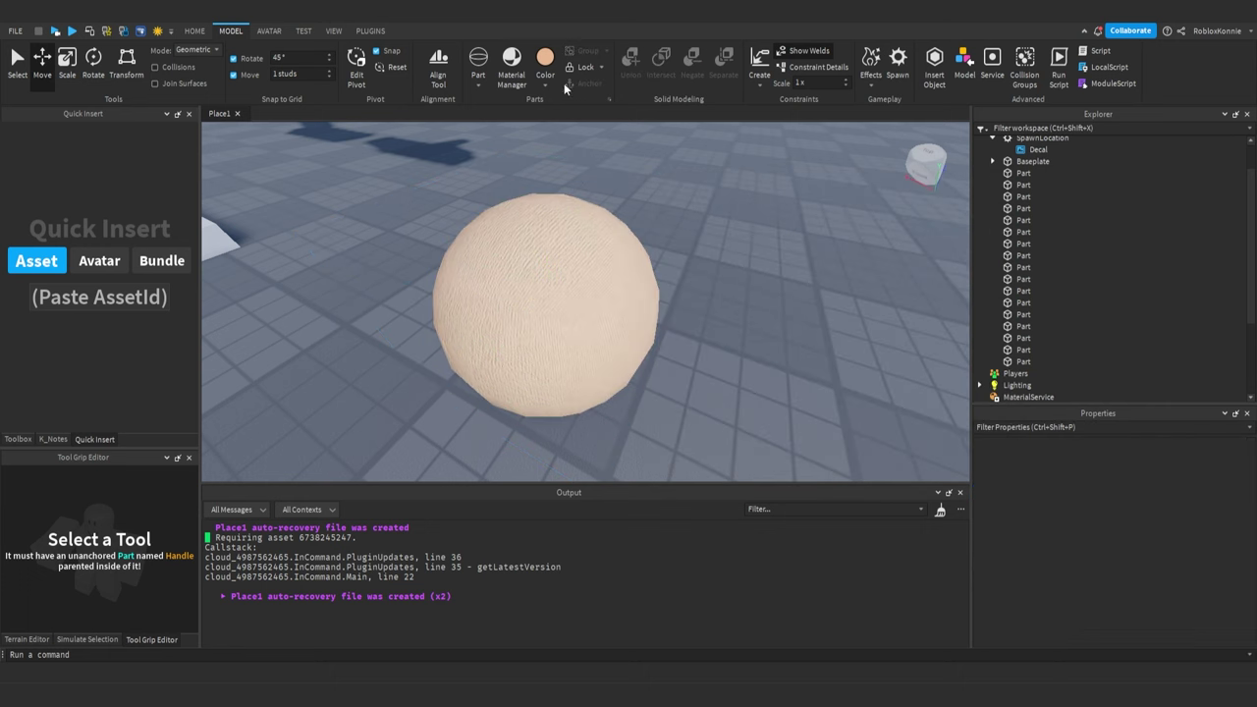
Select the sphere, group it as a model and undo the grouping
click(575, 272)
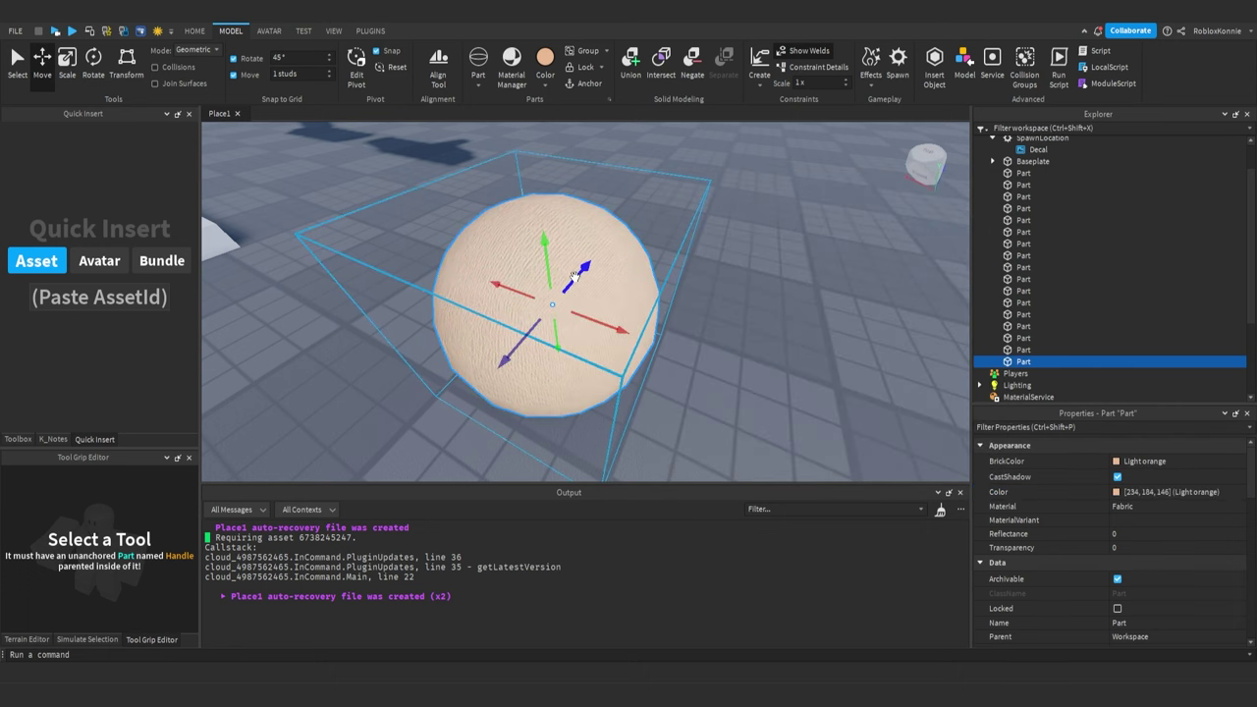
click(605, 52)
click(605, 55)
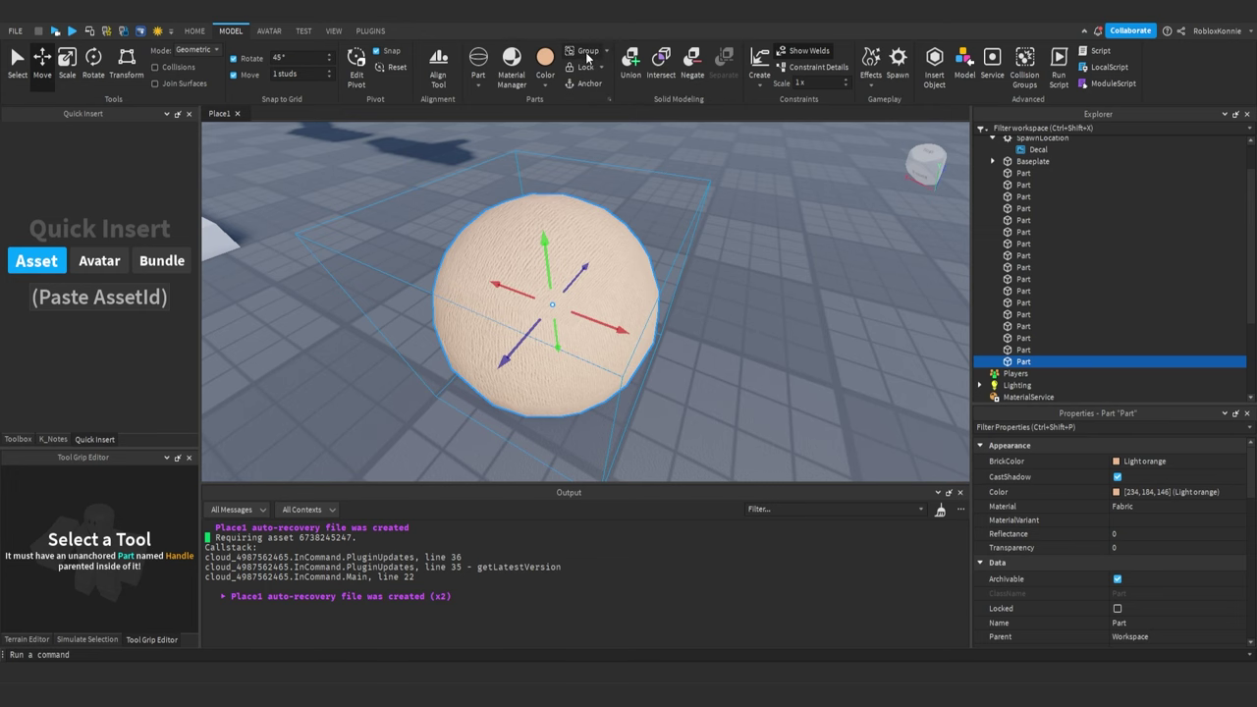
click(588, 54)
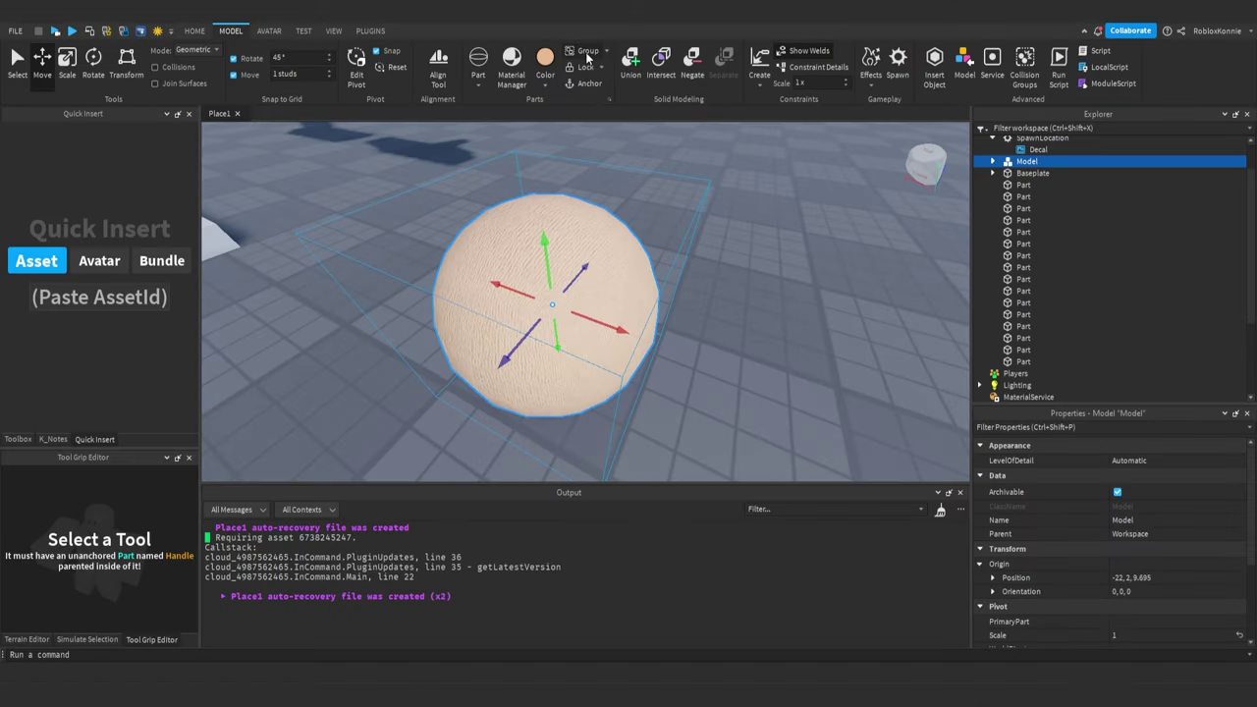
key(ctrl+z)
Group the sphere as a folder, duplicate the folder with its copy moved 6 studs aside, and undo all of it
click(603, 51)
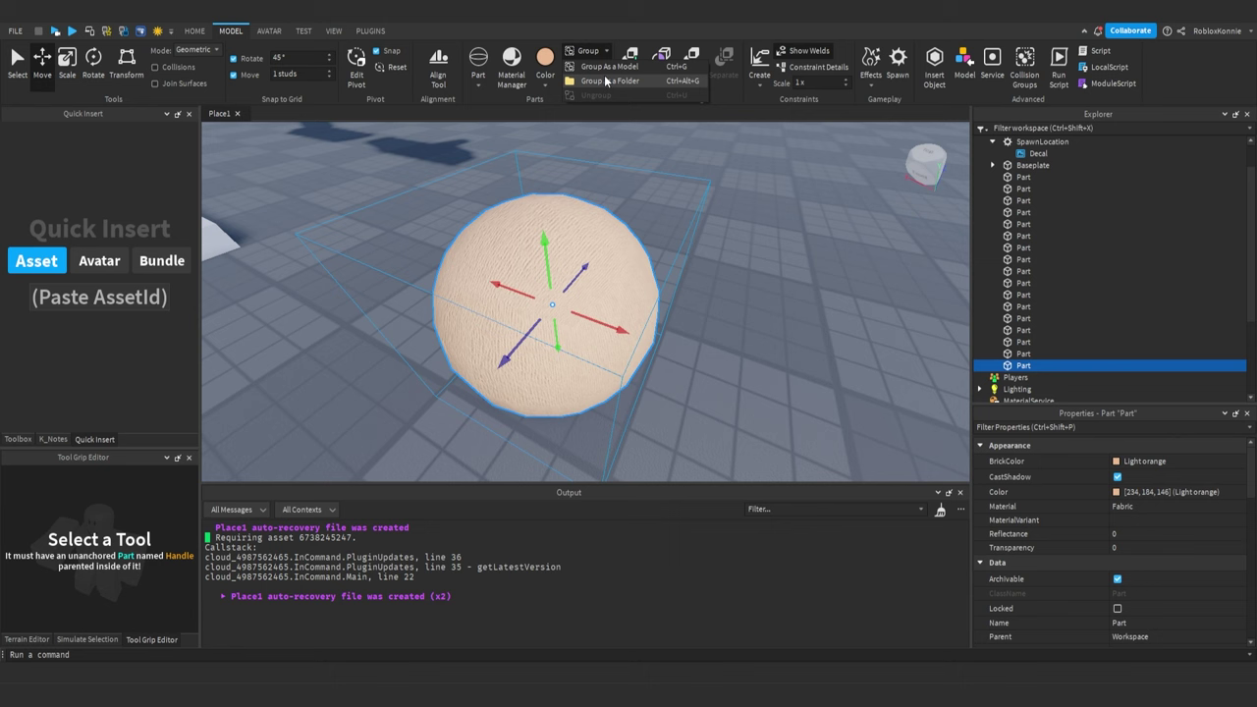
click(606, 80)
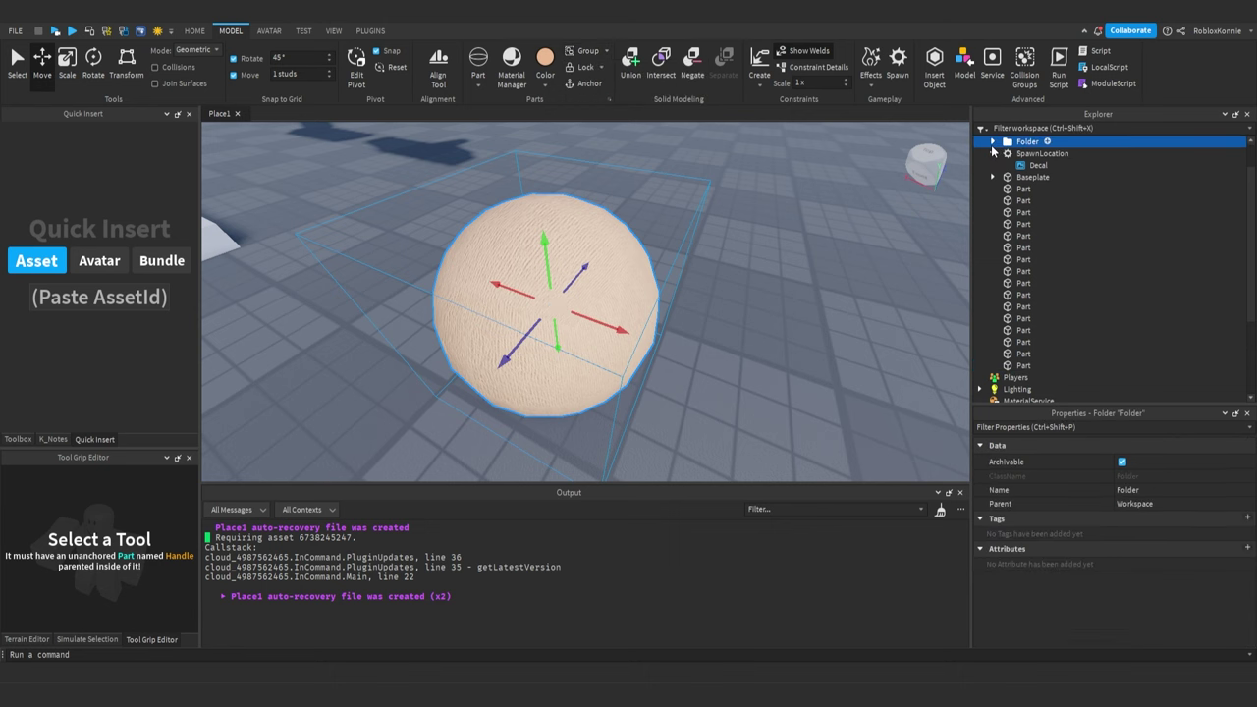
right_drag(805, 228, 739, 255)
scroll(603, 298, down, 5)
scroll(603, 297, up, 2)
key(ctrl+d)
drag(606, 325, 679, 358)
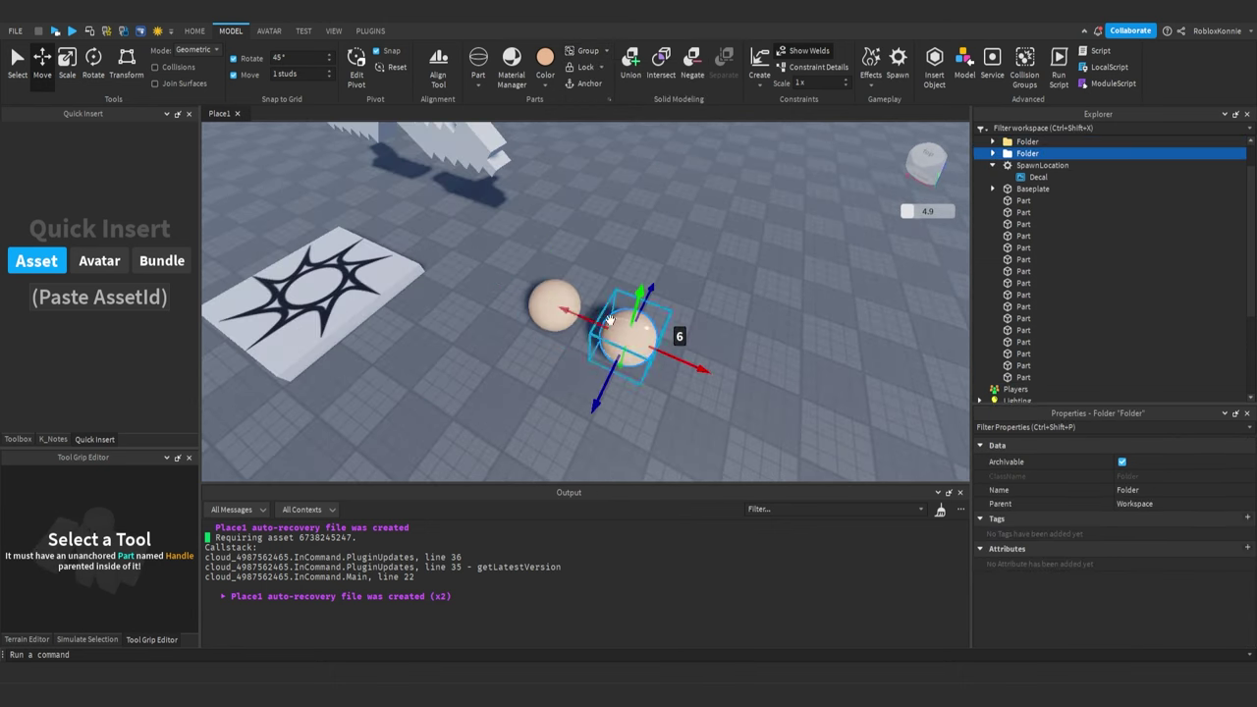
key(ctrl+z)
key(ctrl+z)
key(ctrl+z)
Duplicate the ungrouped sphere and move the copy along the red axis, away from the original and the spawn location
key(ctrl+d)
drag(601, 321, 676, 354)
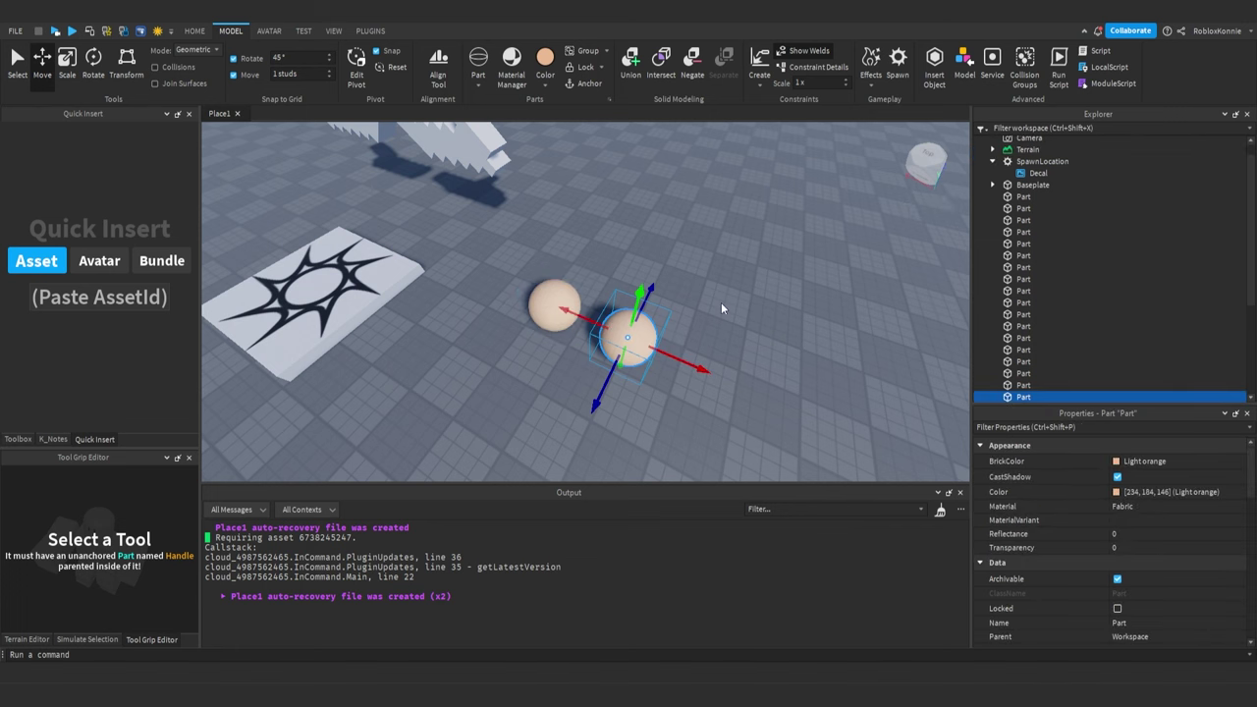
Group both spheres as a model and ungroup them again
shift+click(568, 299)
key(ctrl+g)
click(672, 311)
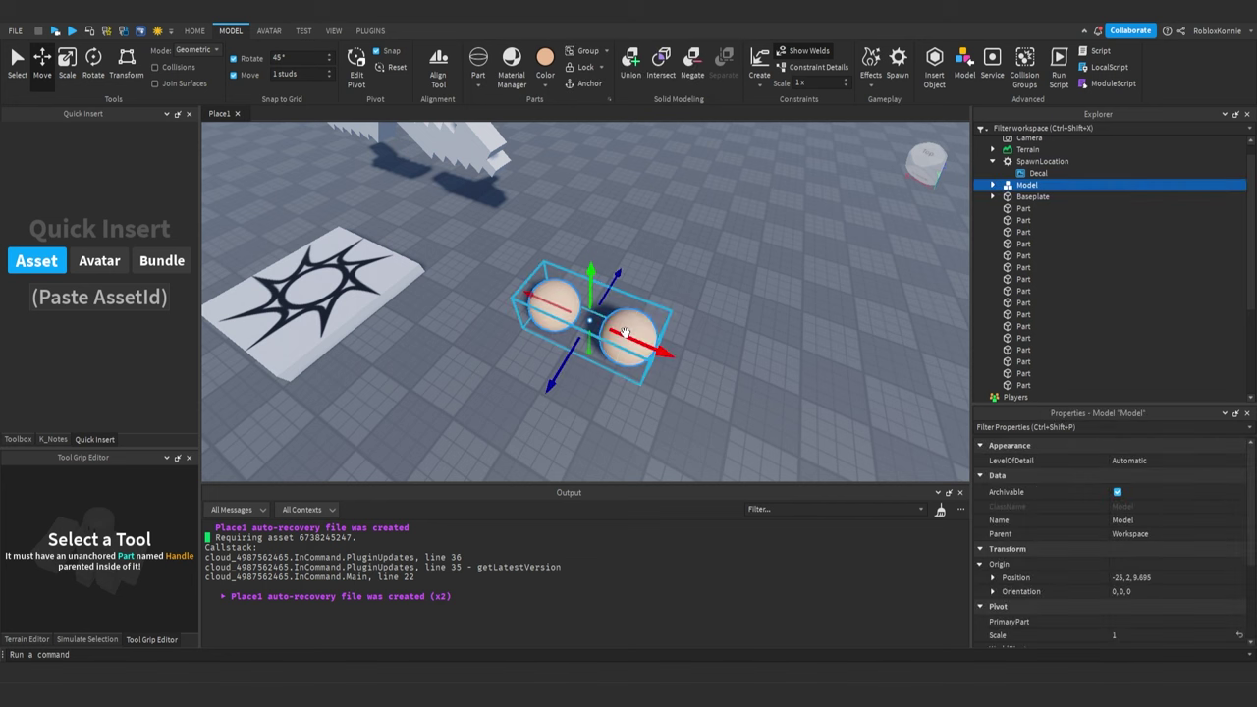
key(ctrl+u)
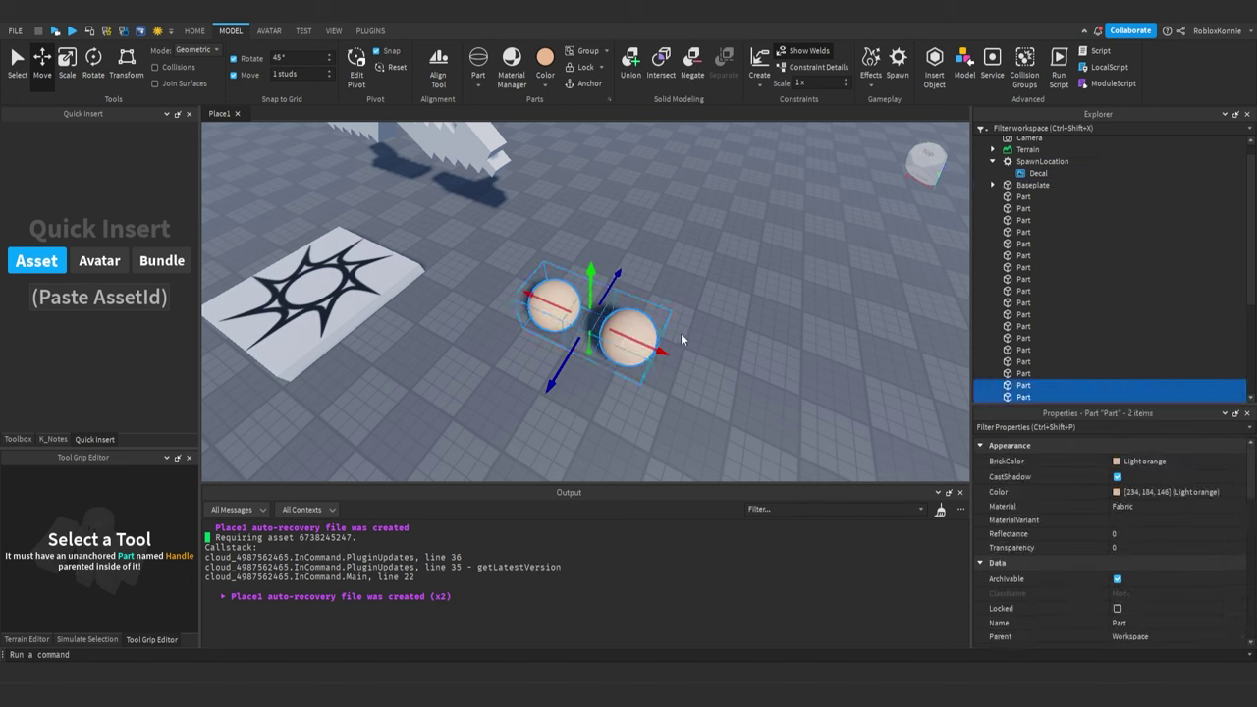
Group both spheres as a folder, expand it in the Explorer and select the two parts inside
key(ctrl+alt+g)
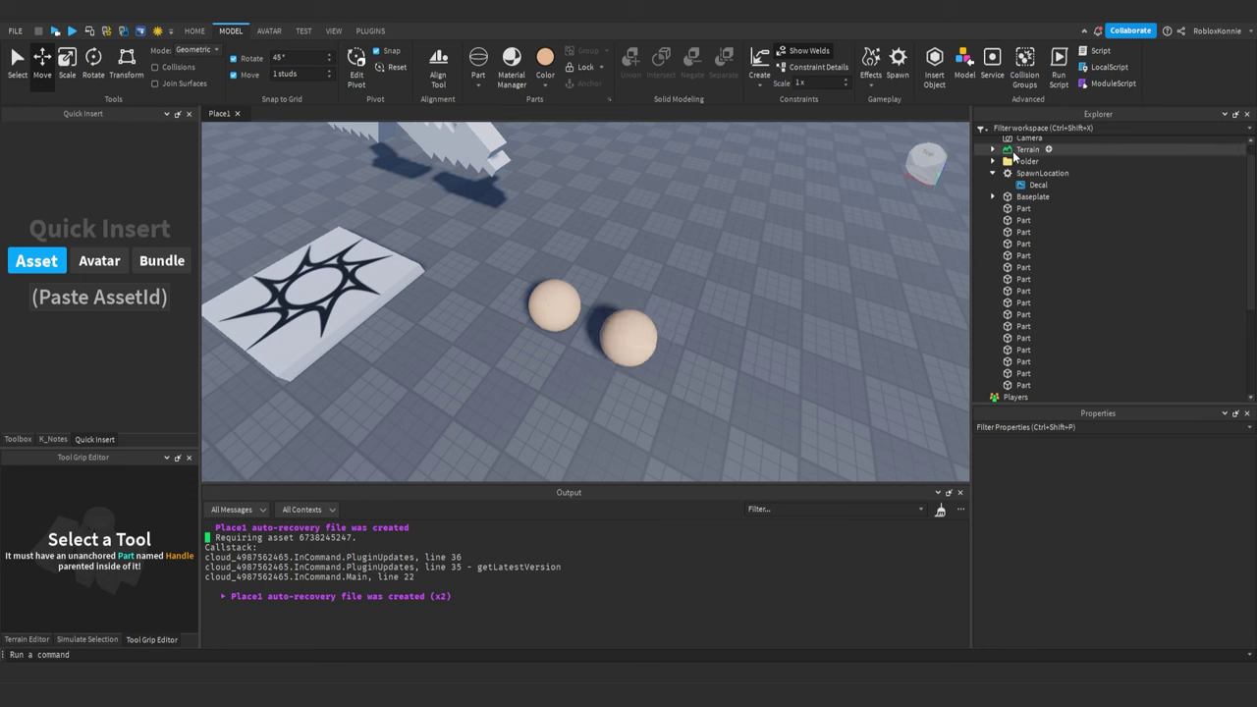
click(993, 161)
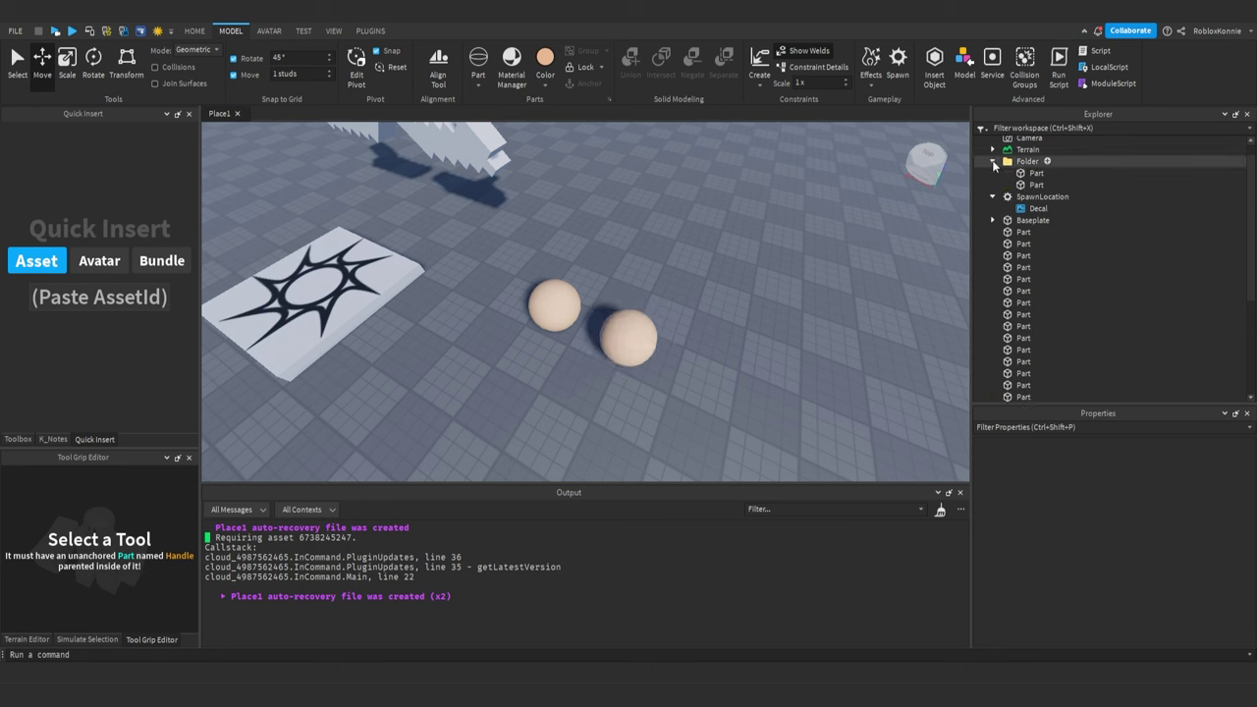
click(1022, 173)
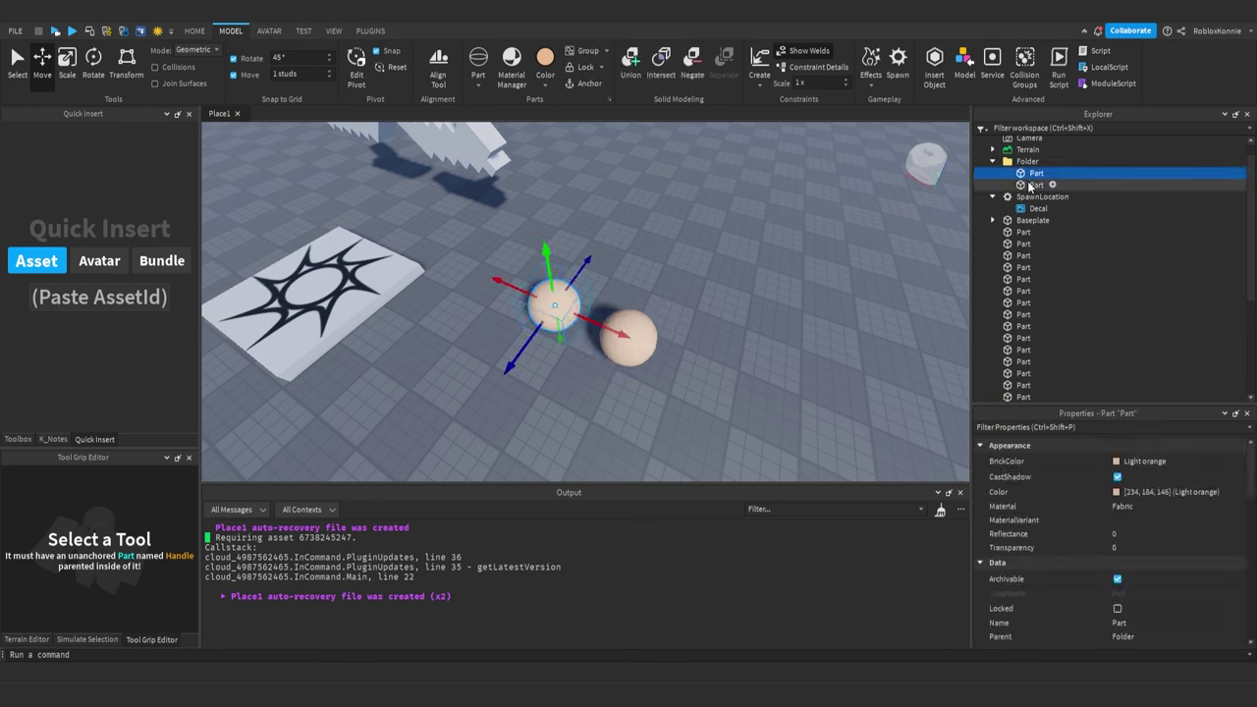
shift+click(1030, 185)
Delete the folder containing the two spheres
click(1024, 175)
click(1013, 163)
key(Delete)
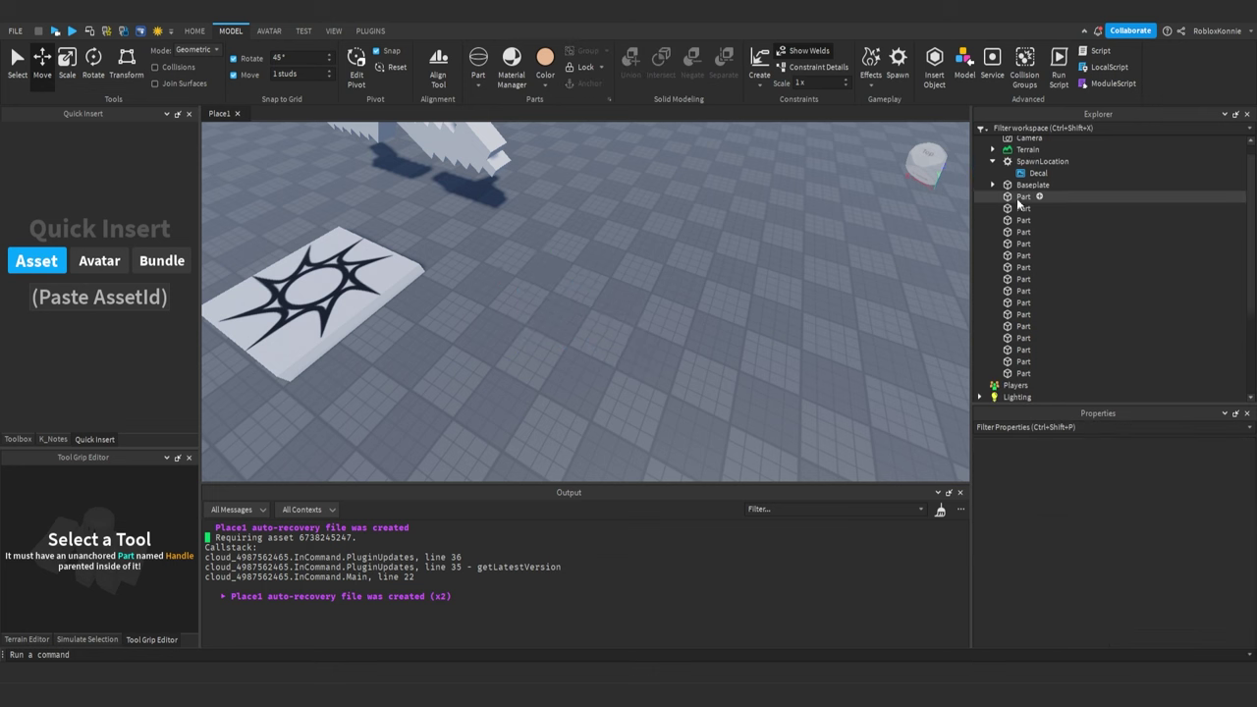
Group all remaining loose parts in the Workspace as a folder and select every part inside it
click(1018, 201)
scroll(1019, 228, down, 2)
shift+click(1021, 308)
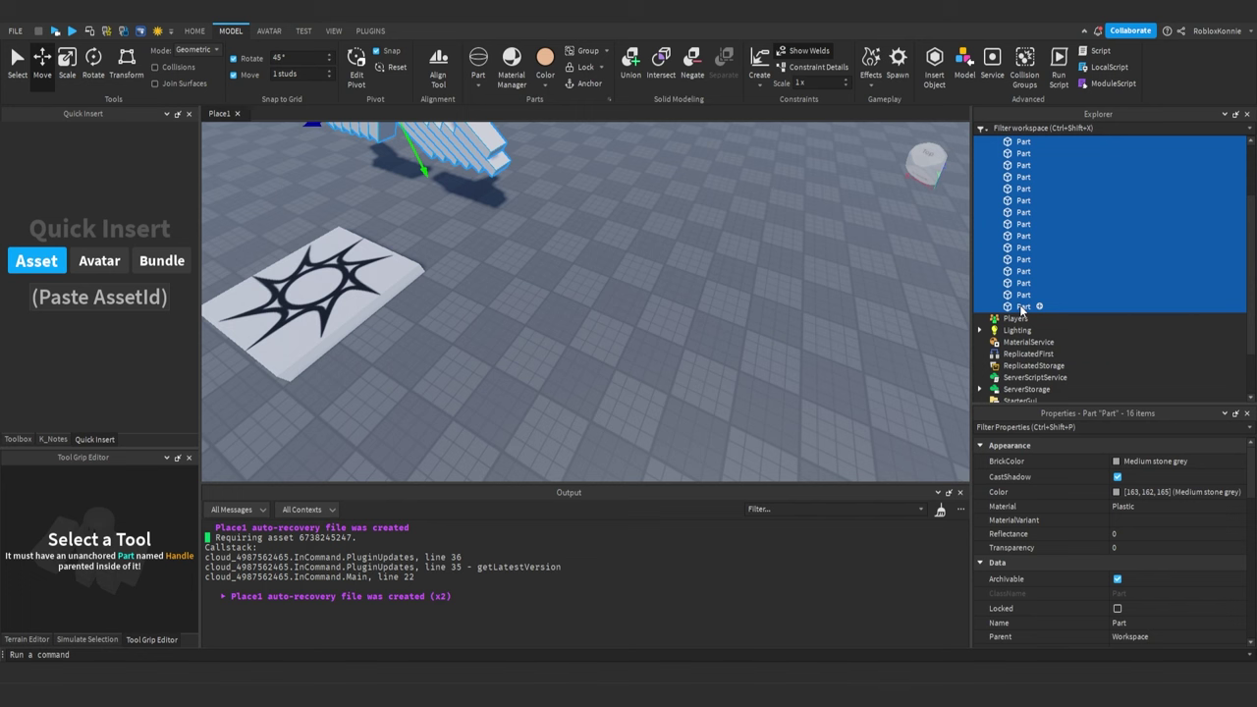
key(ctrl+alt+g)
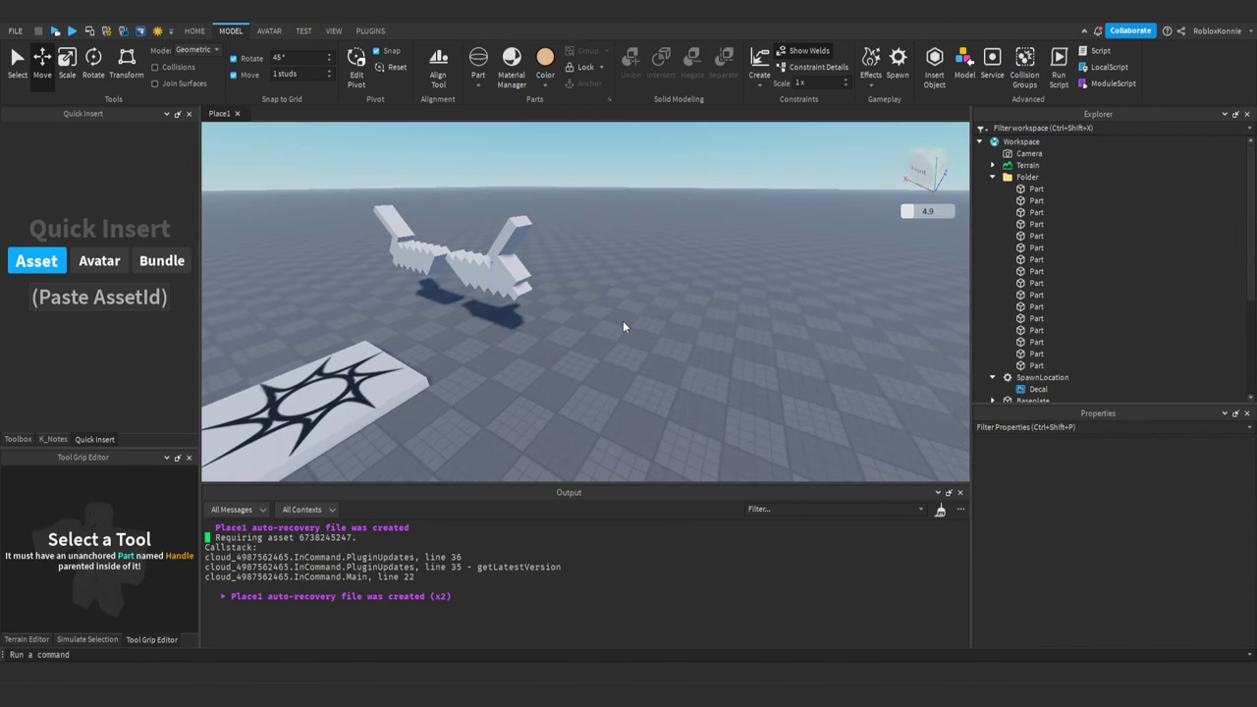
click(1026, 188)
shift+click(1030, 365)
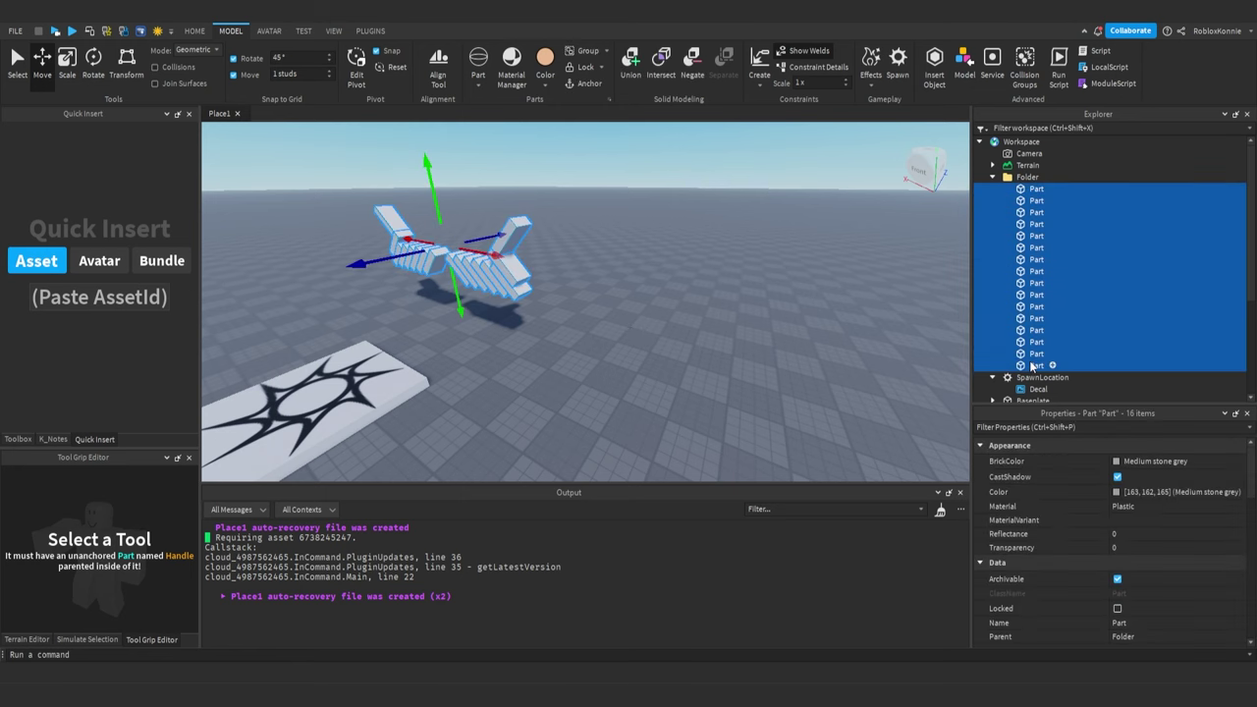
Group all the selected parts inside the folder as a model and clear the selection
key(ctrl+g)
click(623, 318)
scroll(623, 318, up, 6)
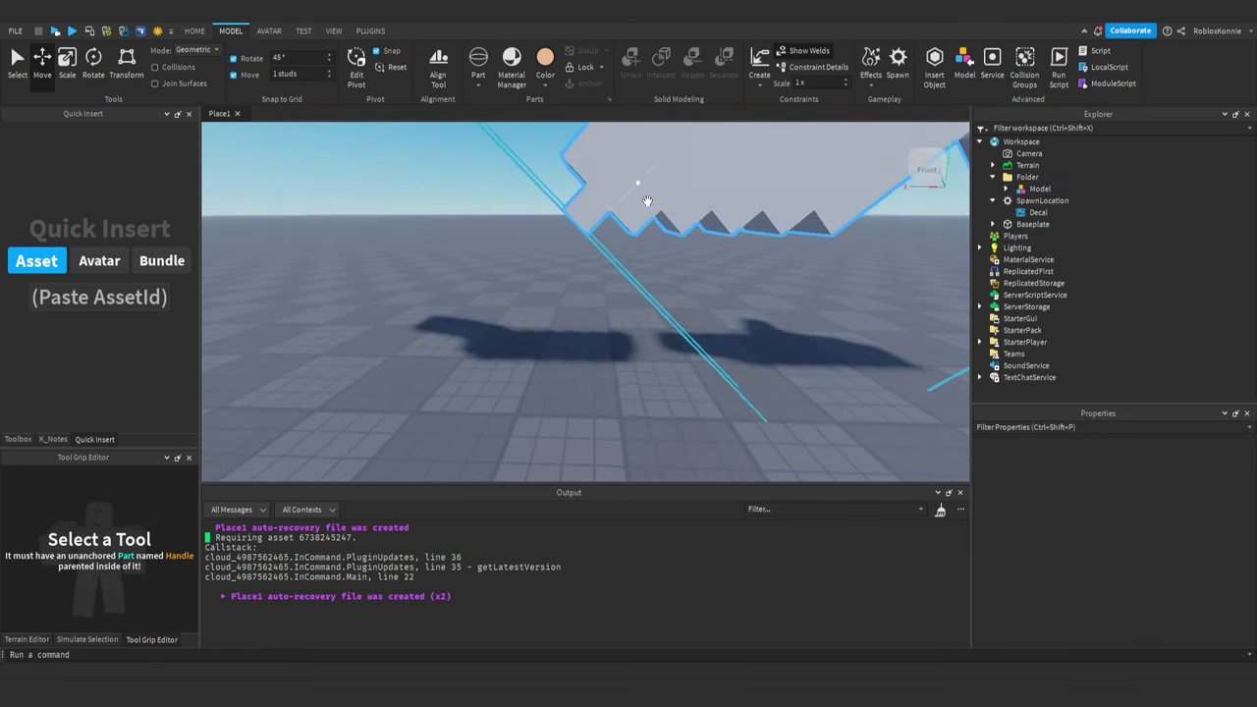
scroll(648, 216, down, 6)
scroll(687, 285, up, 4)
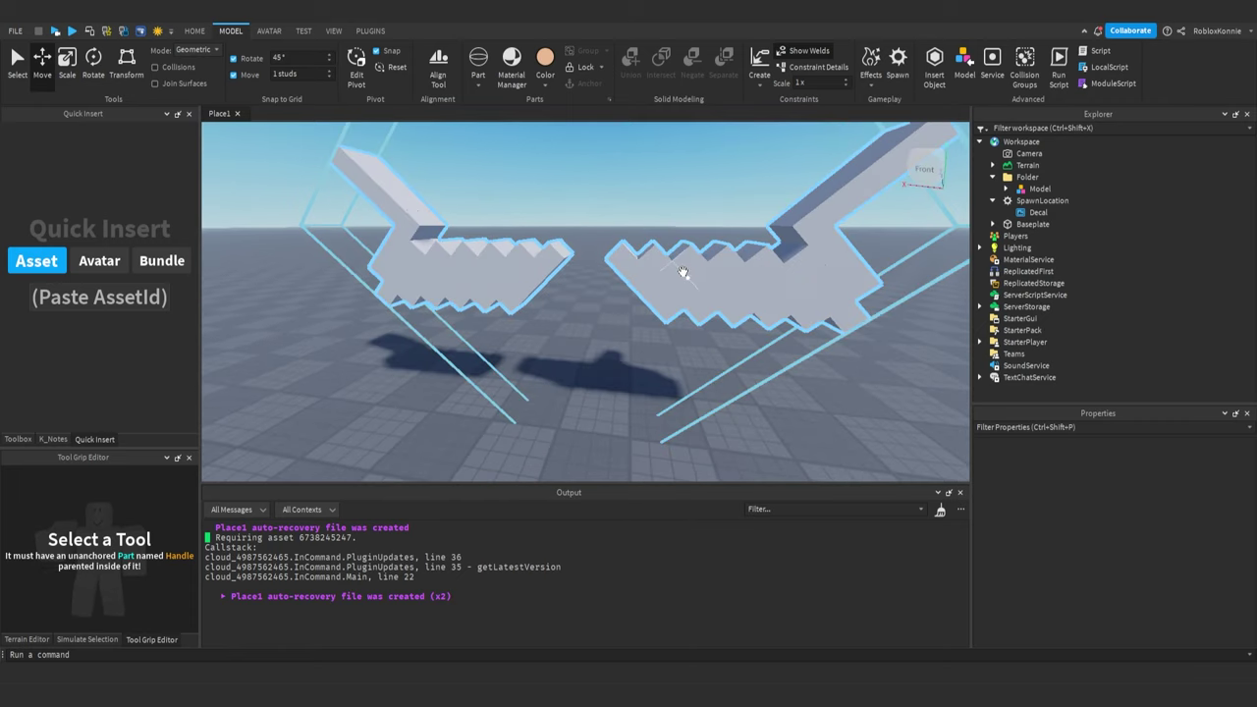
Select individual parts inside the grouped model, working from the right-hand toothed shape across to the left-hand one
key(alt)
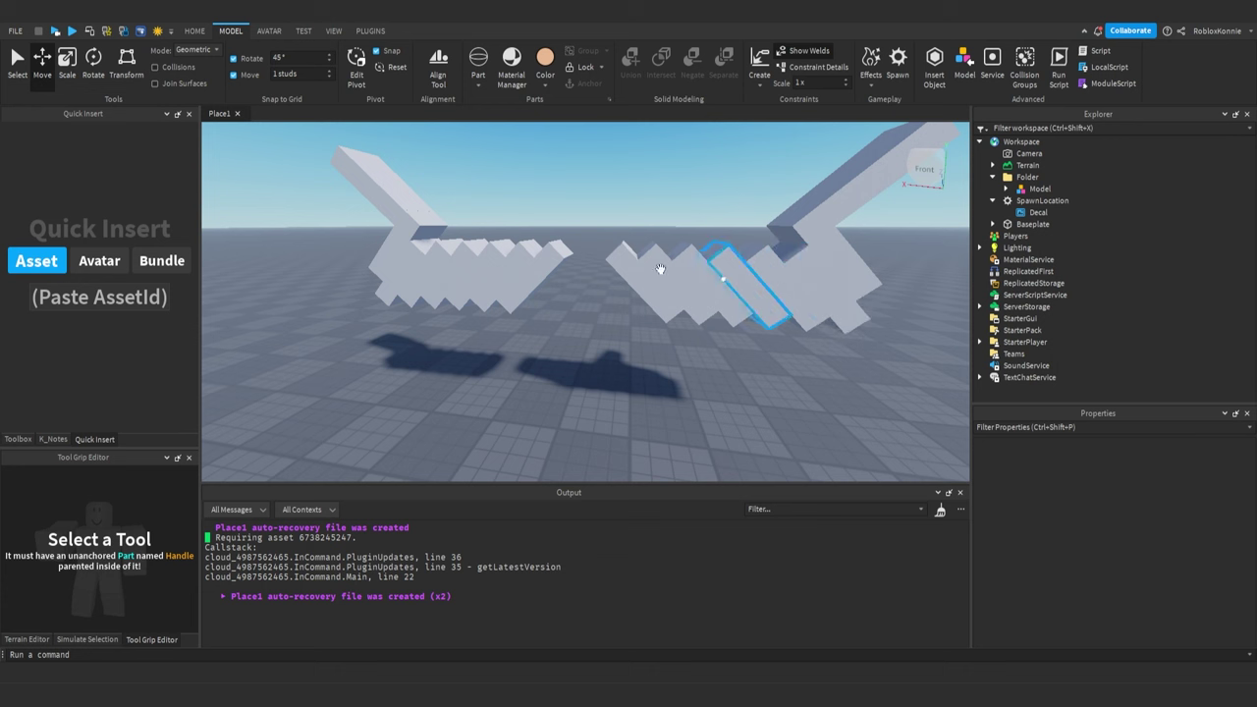
drag(660, 269, 745, 267)
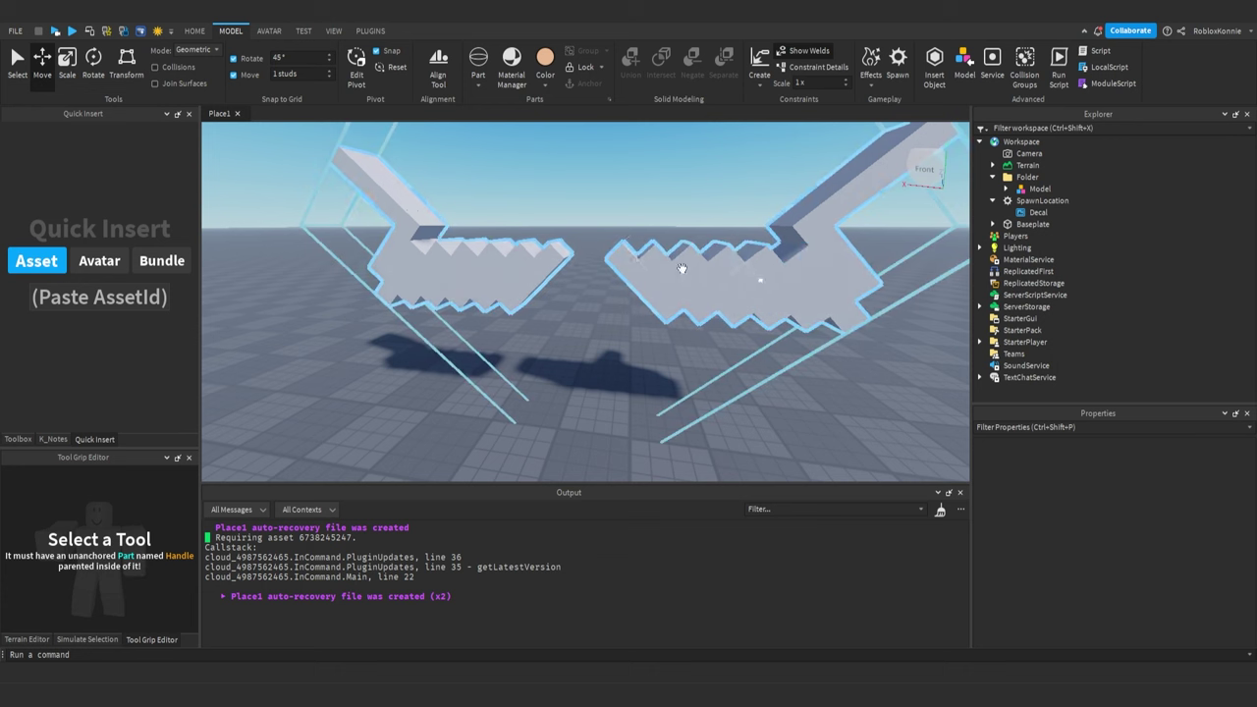
click(723, 271)
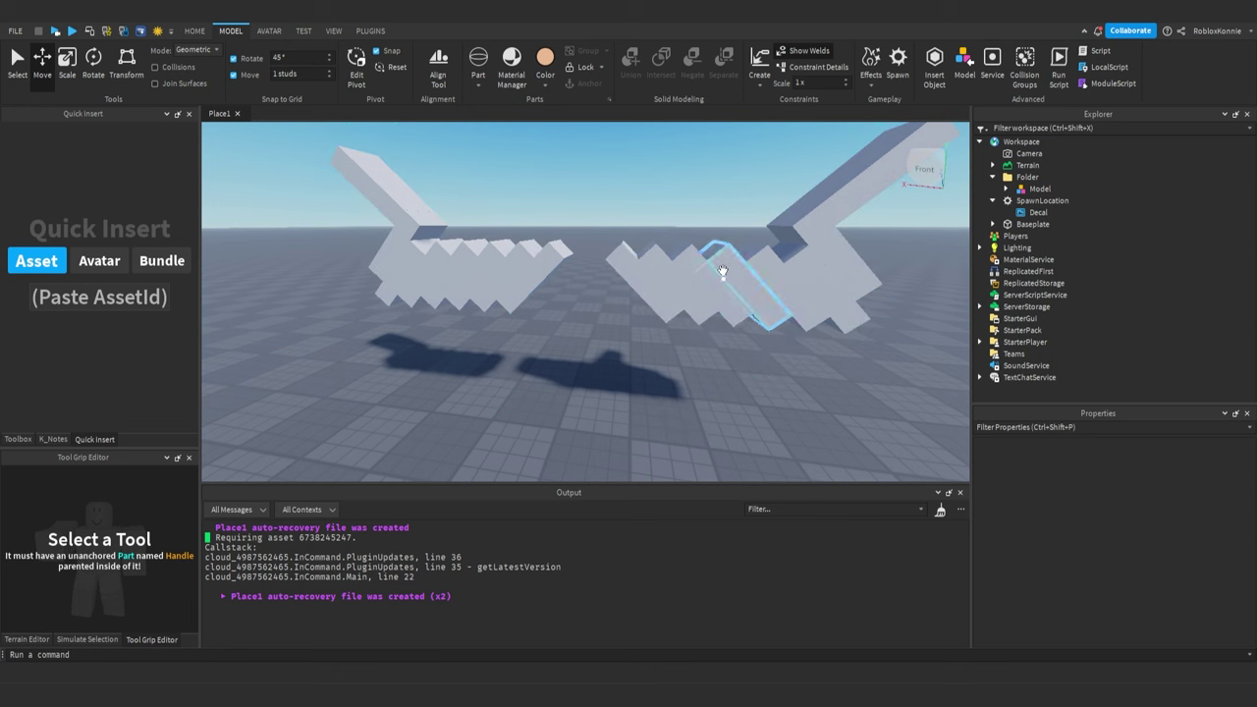
drag(723, 271, 778, 267)
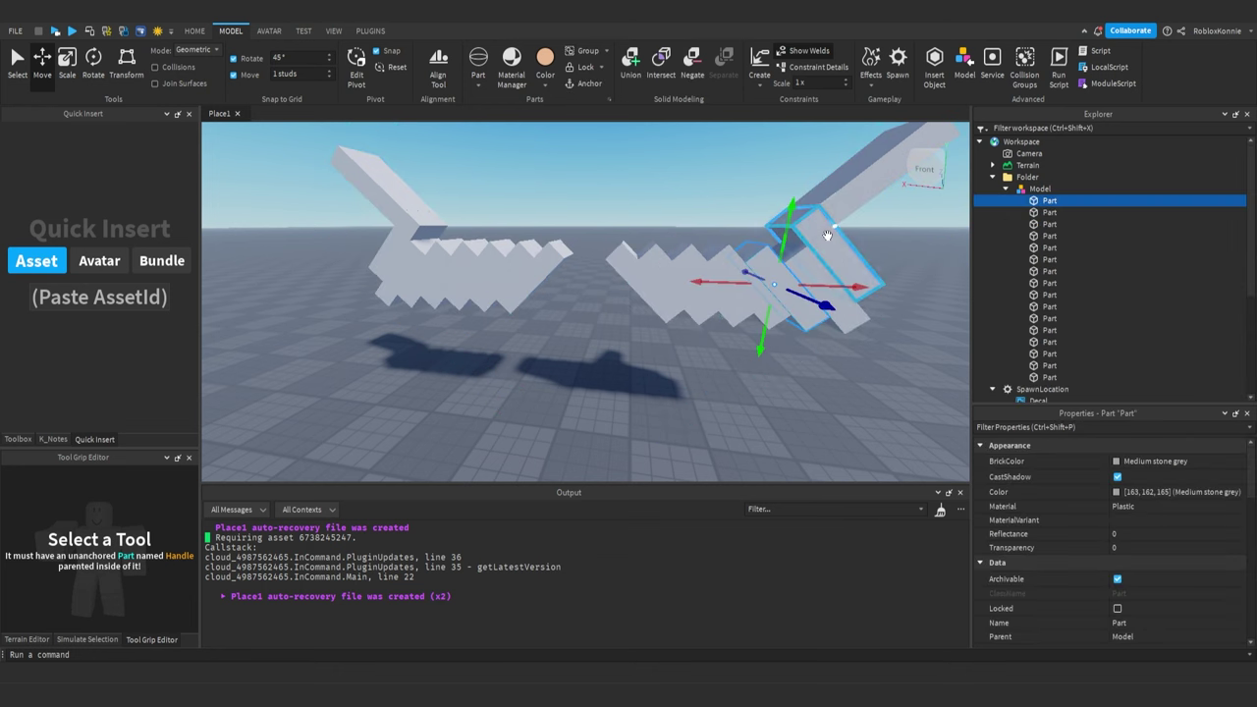
alt+shift+click(855, 195)
alt+shift+click(682, 264)
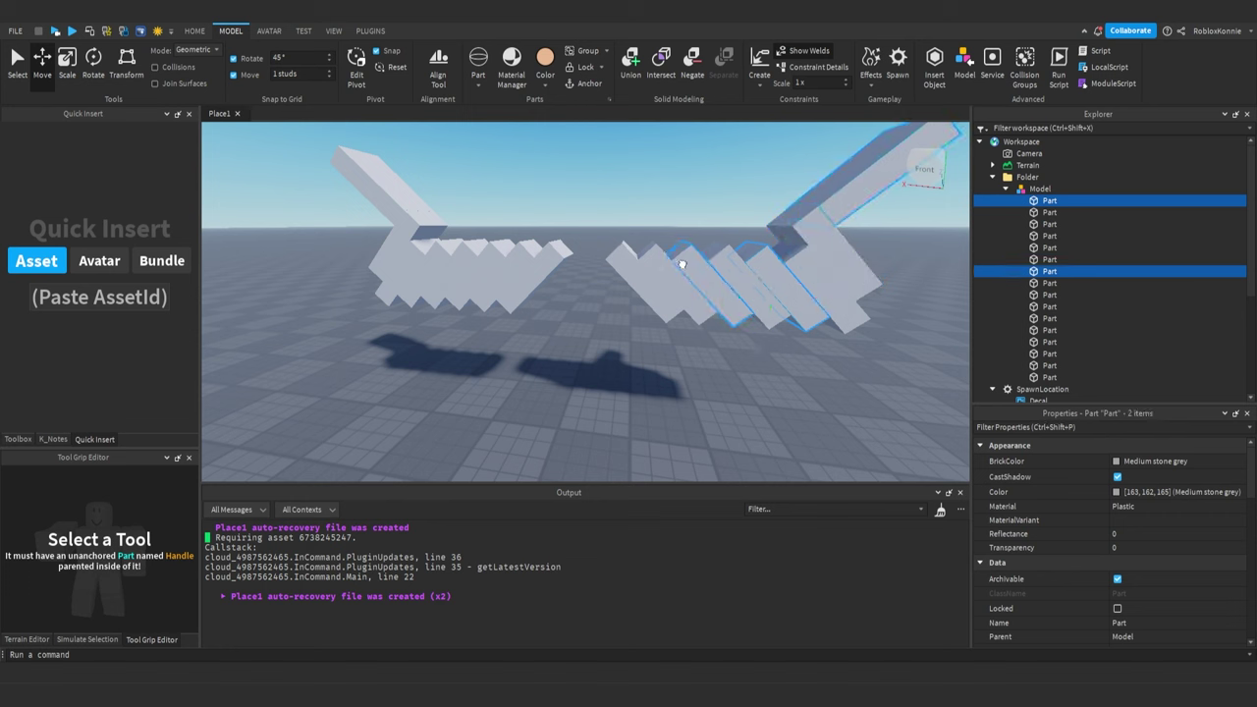
alt+shift+click(613, 264)
alt+shift+click(538, 265)
alt+shift+click(466, 265)
Build a selection of several model parts starting from the left-hand shape's raised arm, and clear it
alt+click(385, 192)
ctrl+click(508, 275)
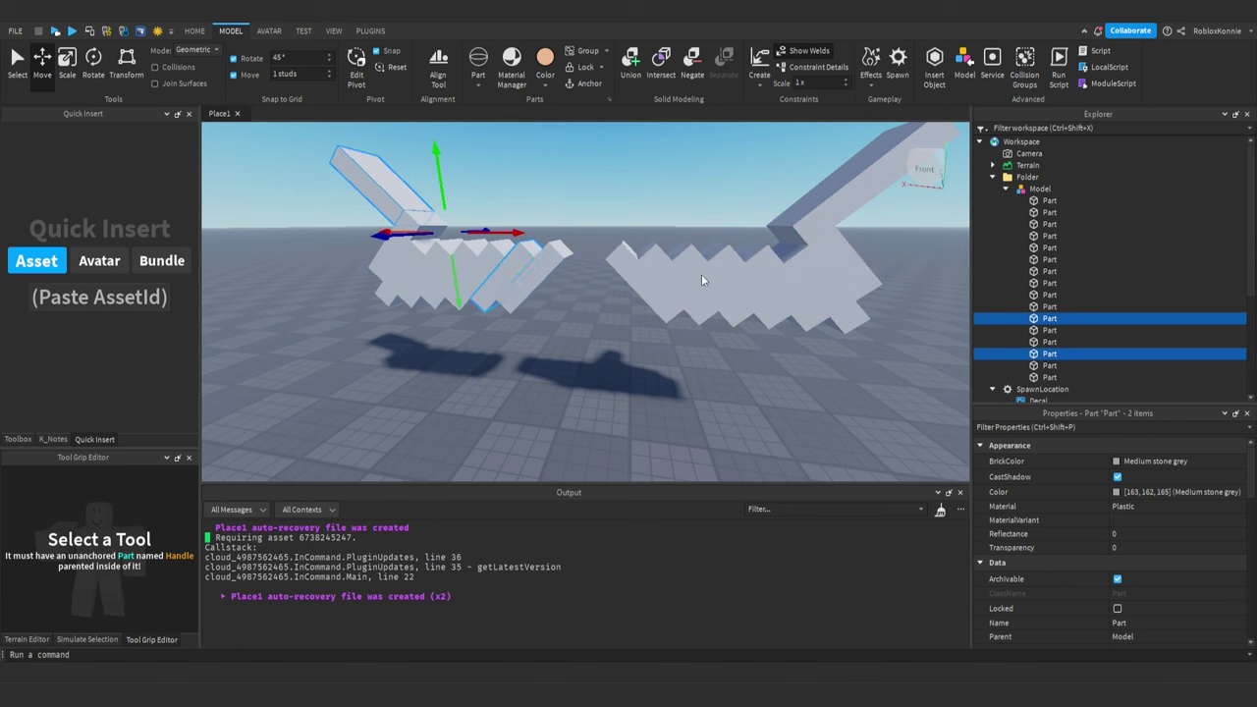
ctrl+click(815, 285)
ctrl+click(835, 208)
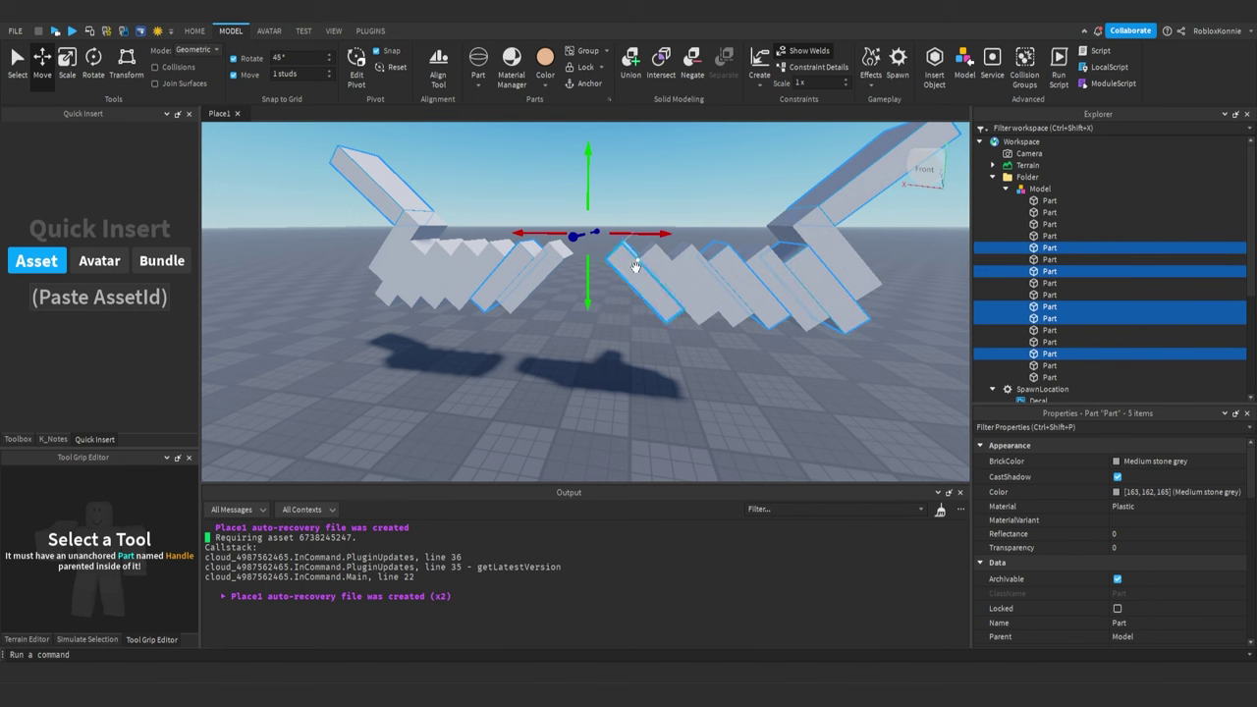
click(556, 351)
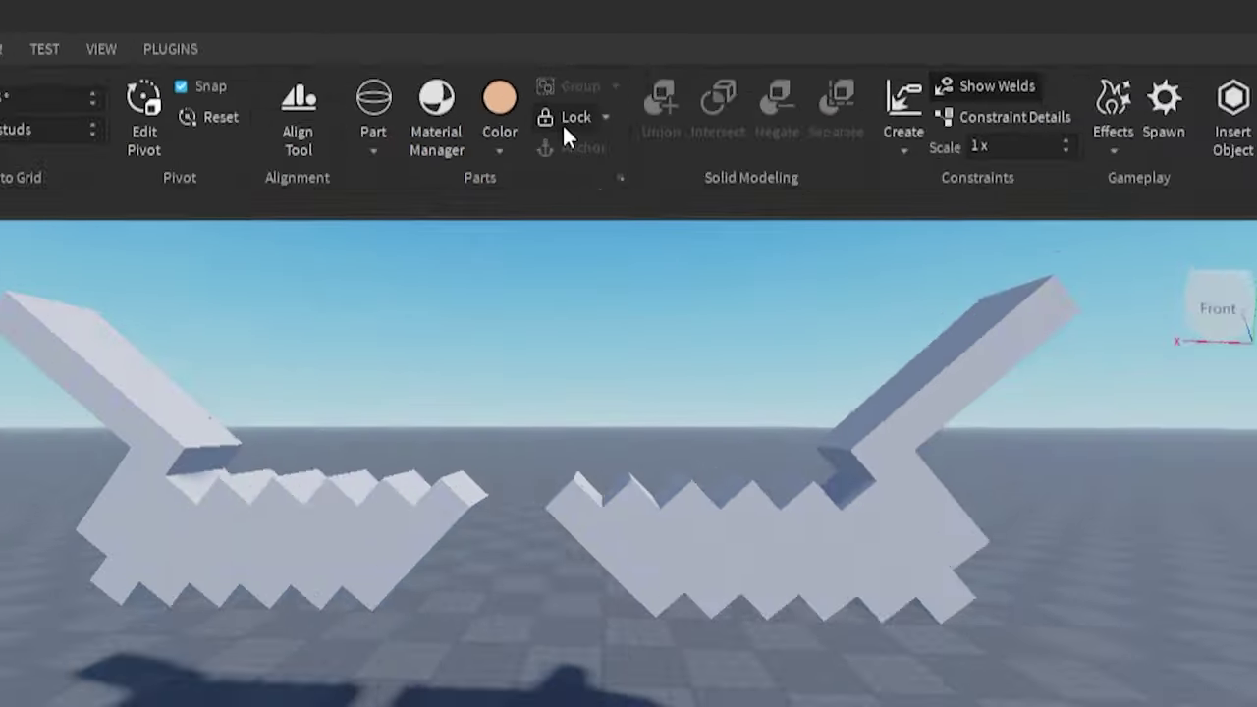
Lock the raised arm of the right-hand shape with the Lock tool, and briefly expand the folder to view its parts
click(555, 195)
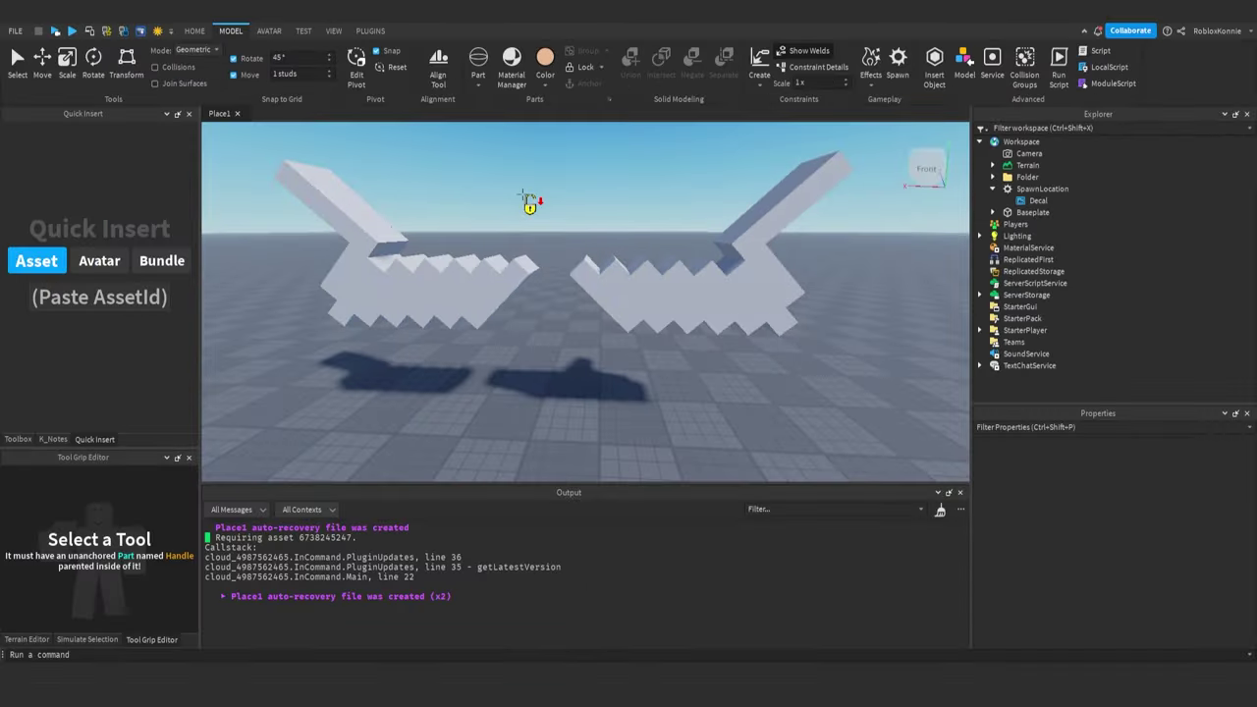
right_drag(560, 199, 560, 200)
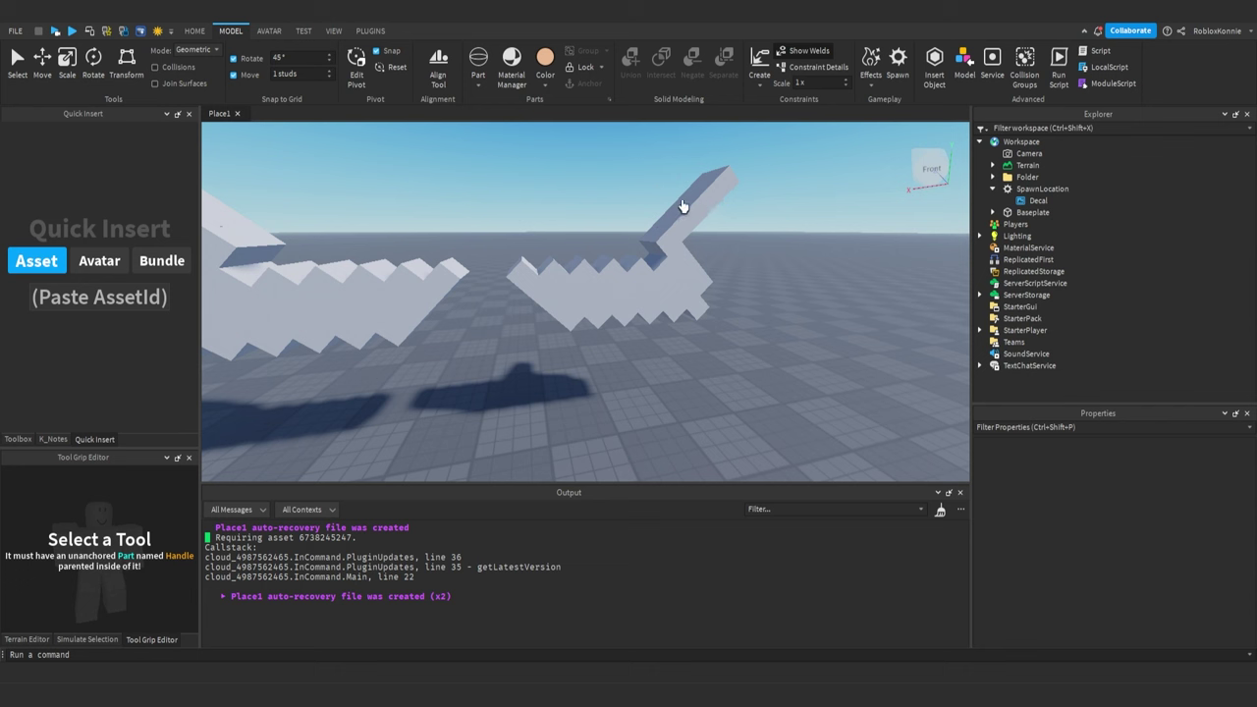
key(ctrl+1)
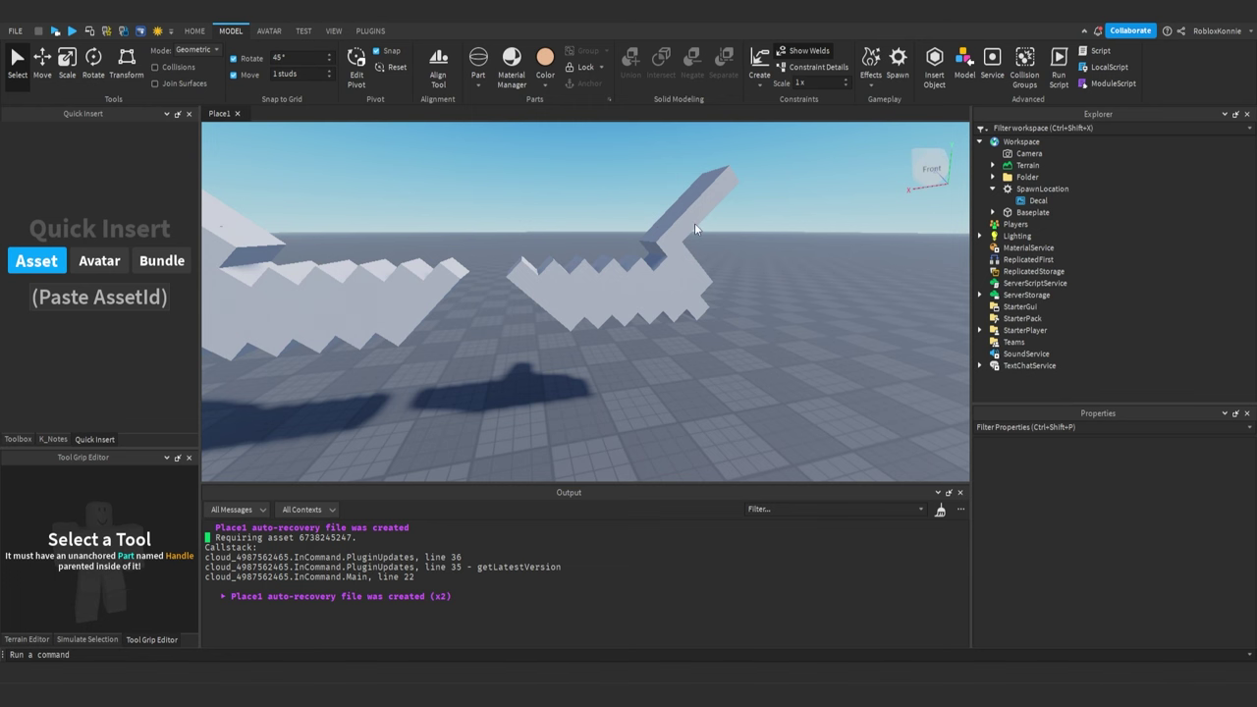
scroll(694, 228, down, 2)
click(993, 178)
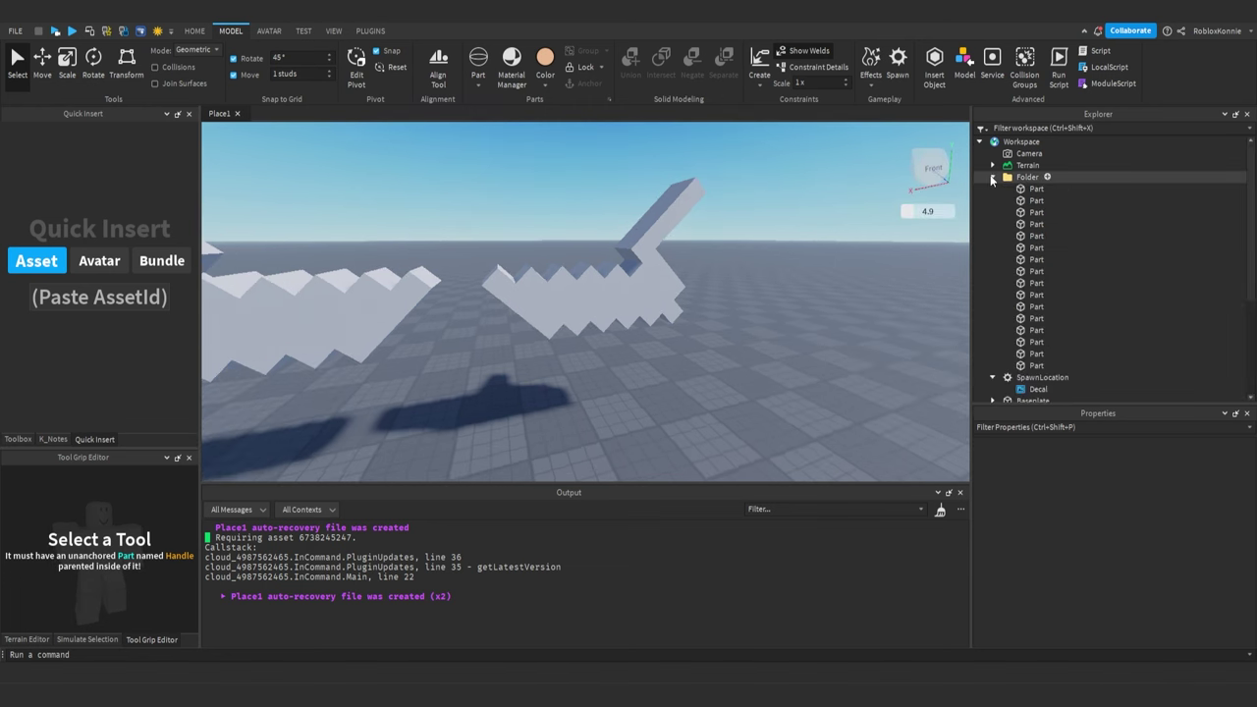
click(993, 178)
scroll(718, 179, up, 2)
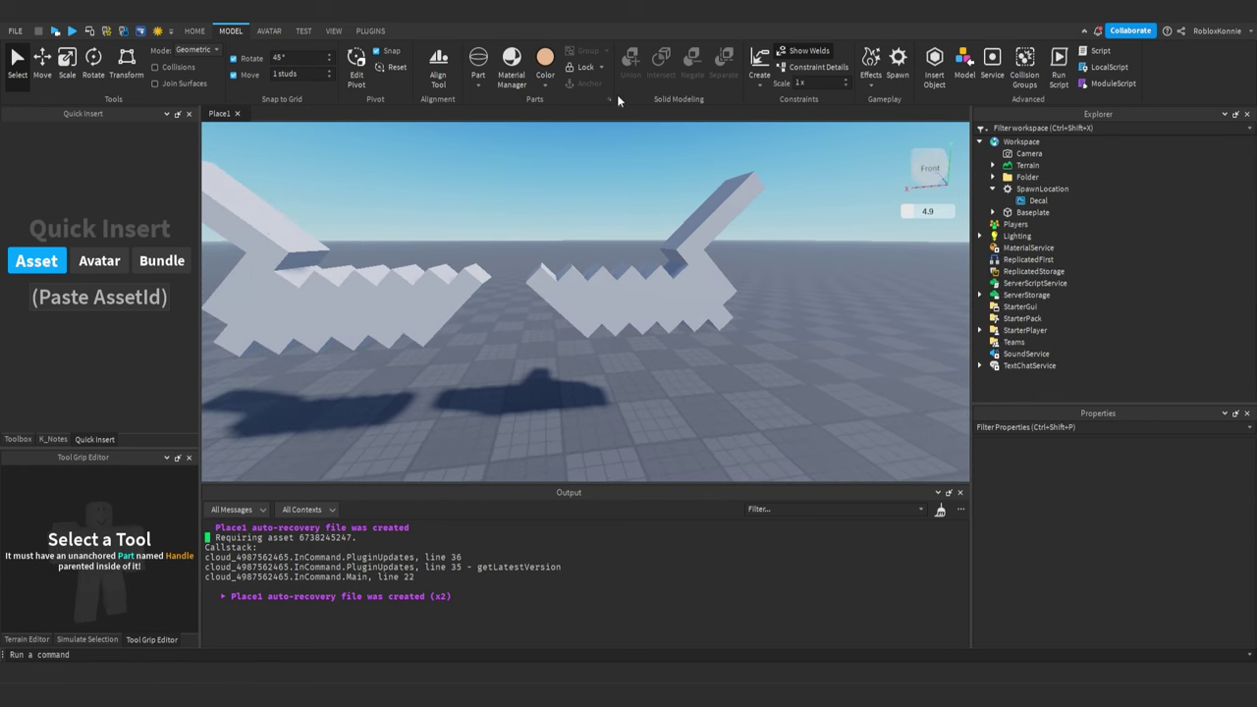
Undo the folder grouping of the parts and lock the right-hand shape's raised arm with the Lock tool
click(575, 70)
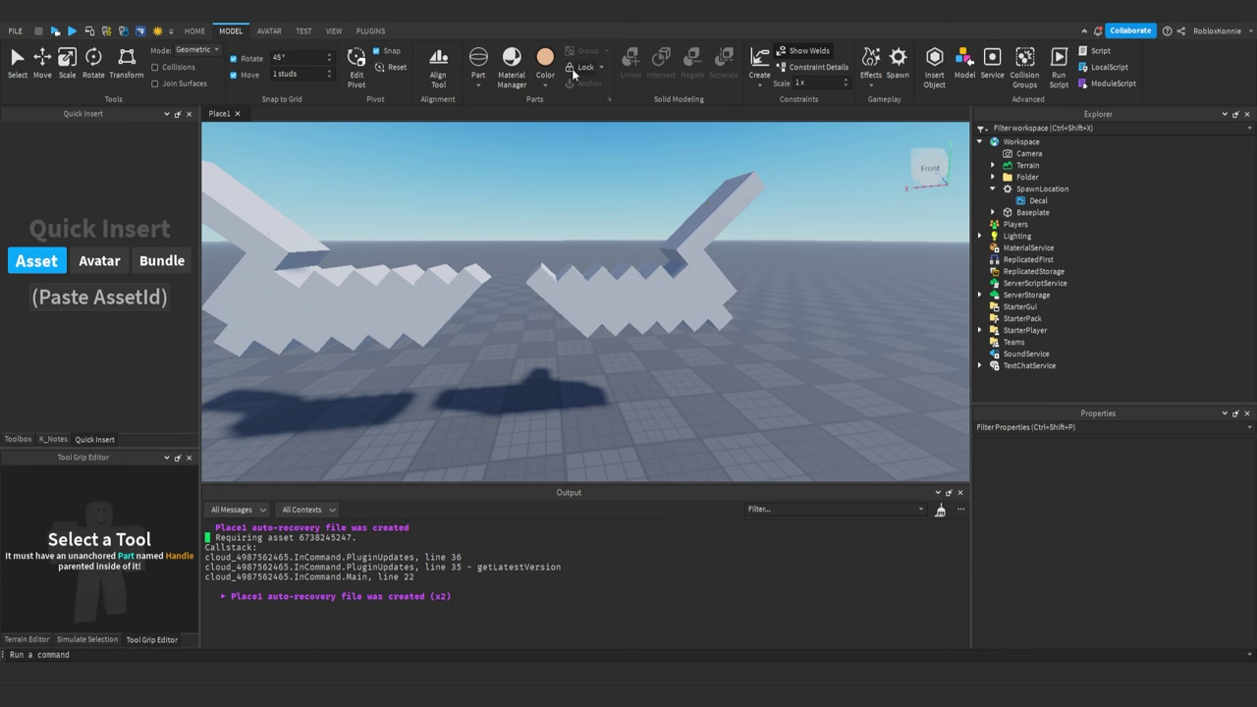
key(ctrl+z)
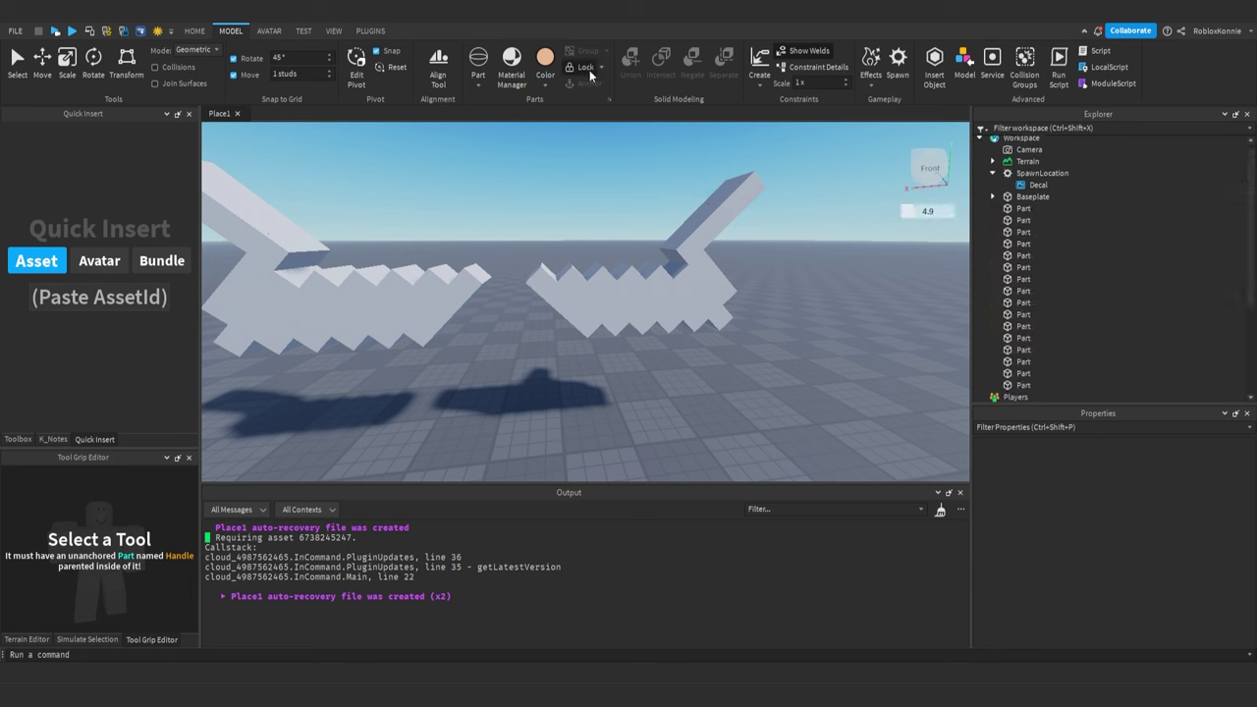
click(717, 193)
key(ctrl+1)
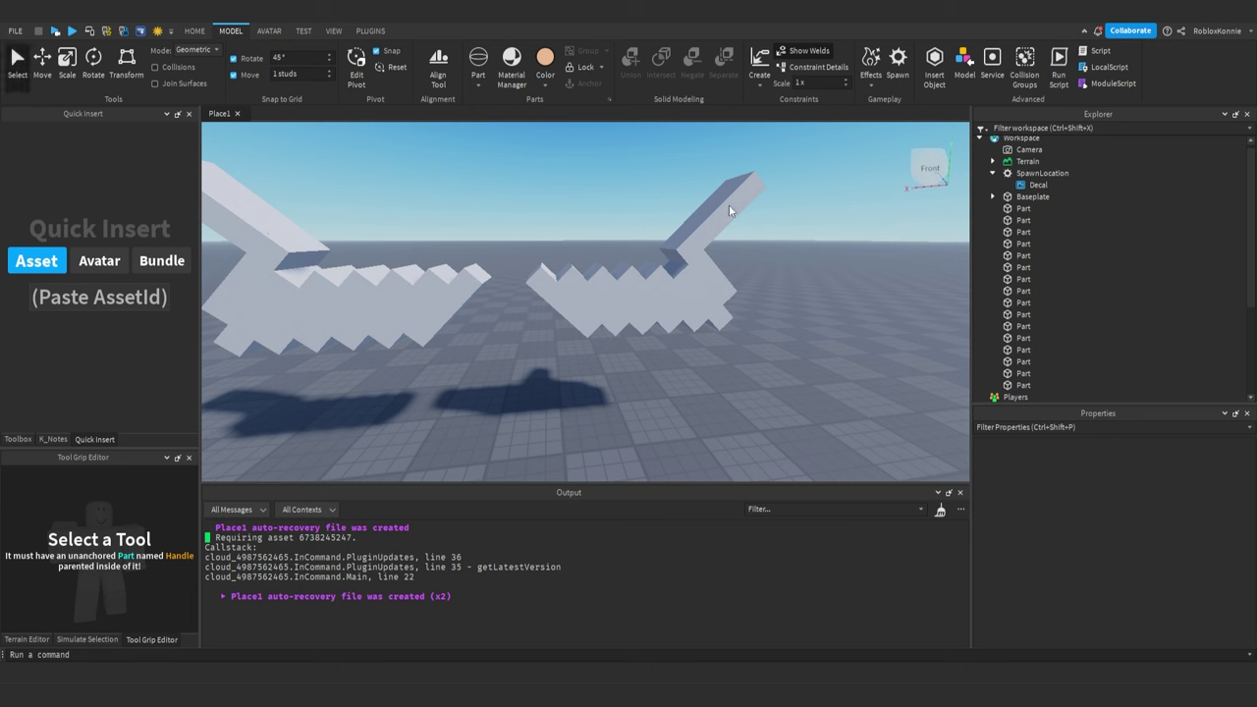
Select several unlocked blocks beside the locked arm in the viewport, one after another
click(697, 281)
click(670, 292)
click(635, 294)
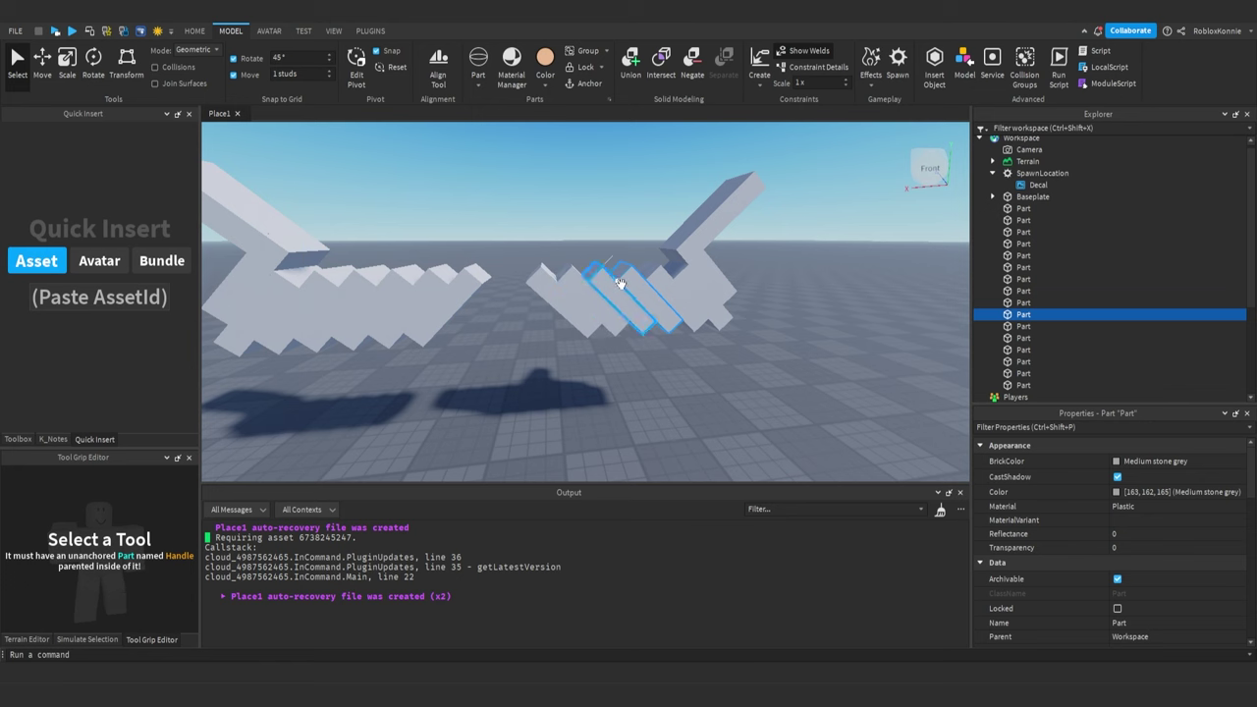
right_drag(710, 230, 710, 231)
key(s)
key(w)
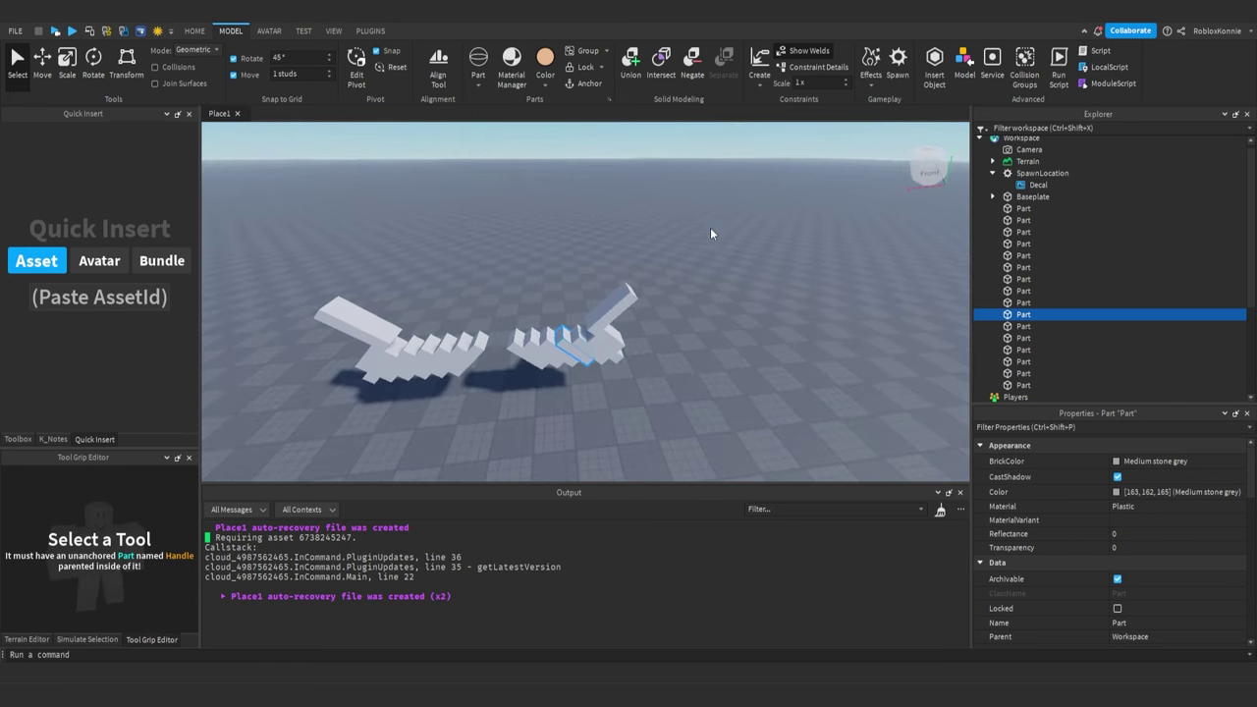
Go through the parts listed in the Explorer until the locked raised arm is selected
click(1009, 209)
click(1016, 233)
click(1023, 267)
click(1029, 292)
click(1034, 314)
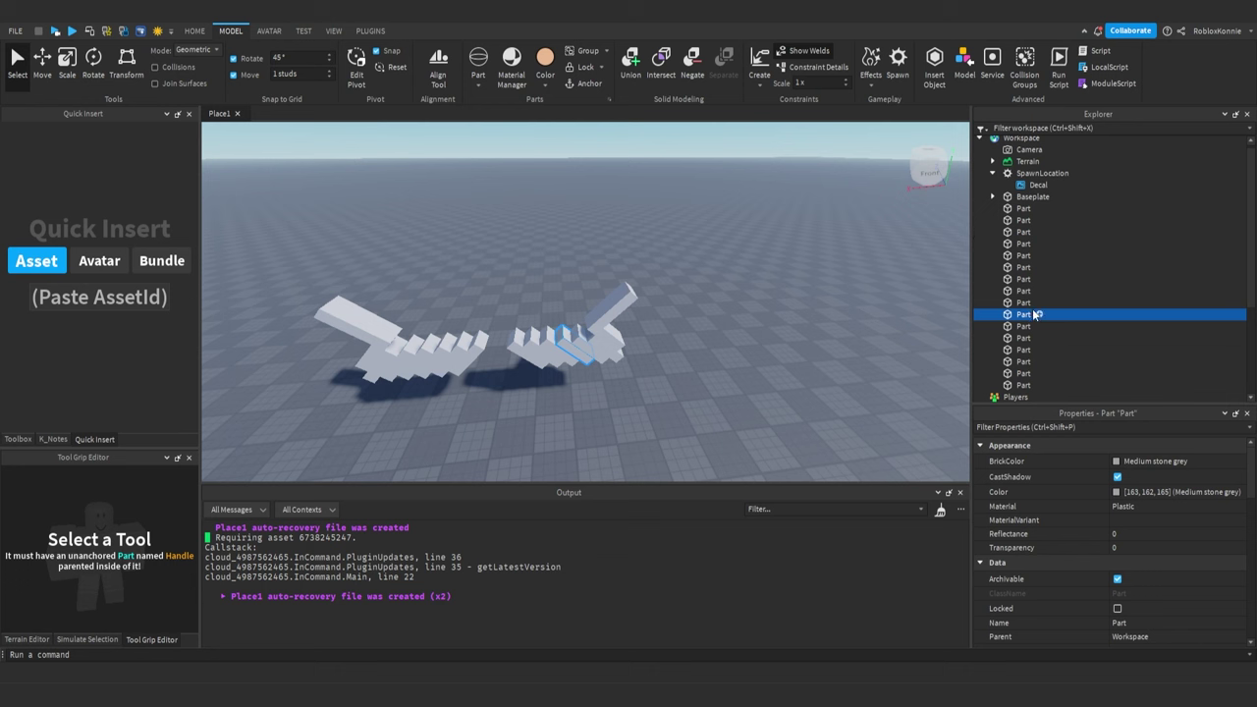
scroll(1034, 314, down, 2)
click(1024, 320)
click(1019, 309)
key(Up)
key(Up)
key(Up)
key(Up)
key(Up)
key(Up)
key(Up)
key(Up)
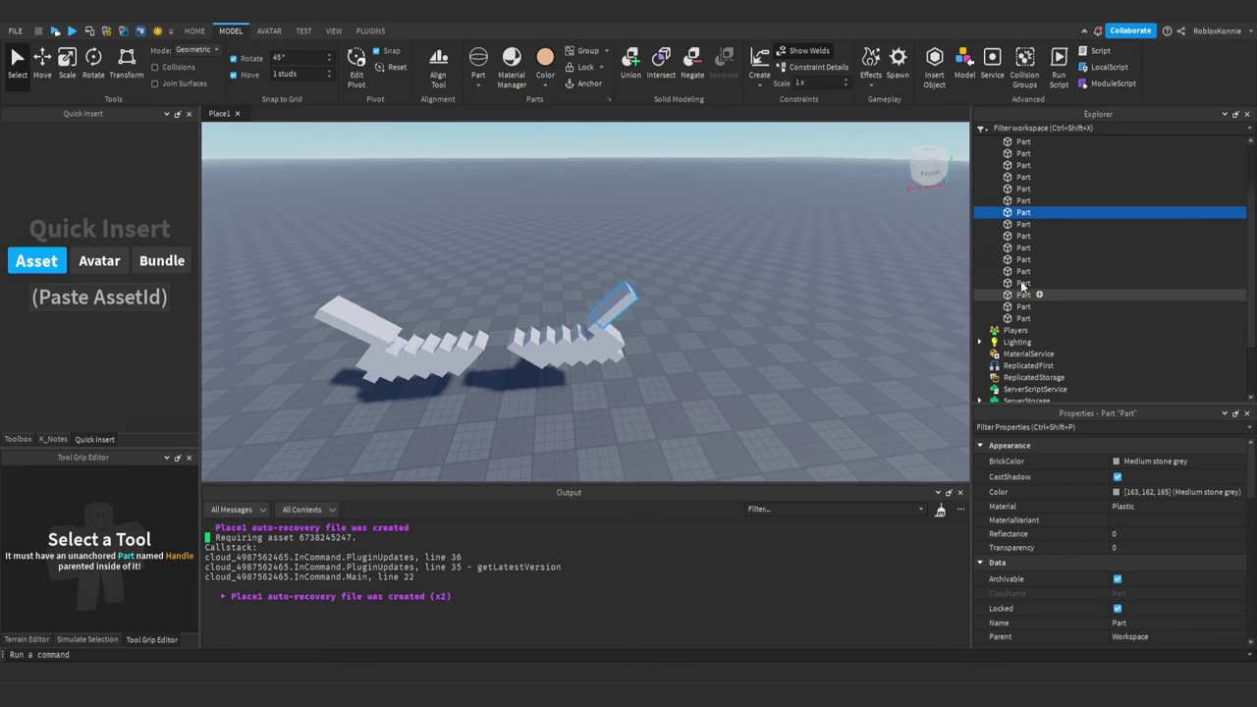
Move the locked arm 3 studs away from its shape and undo the move
key(ctrl+2)
drag(648, 307, 685, 303)
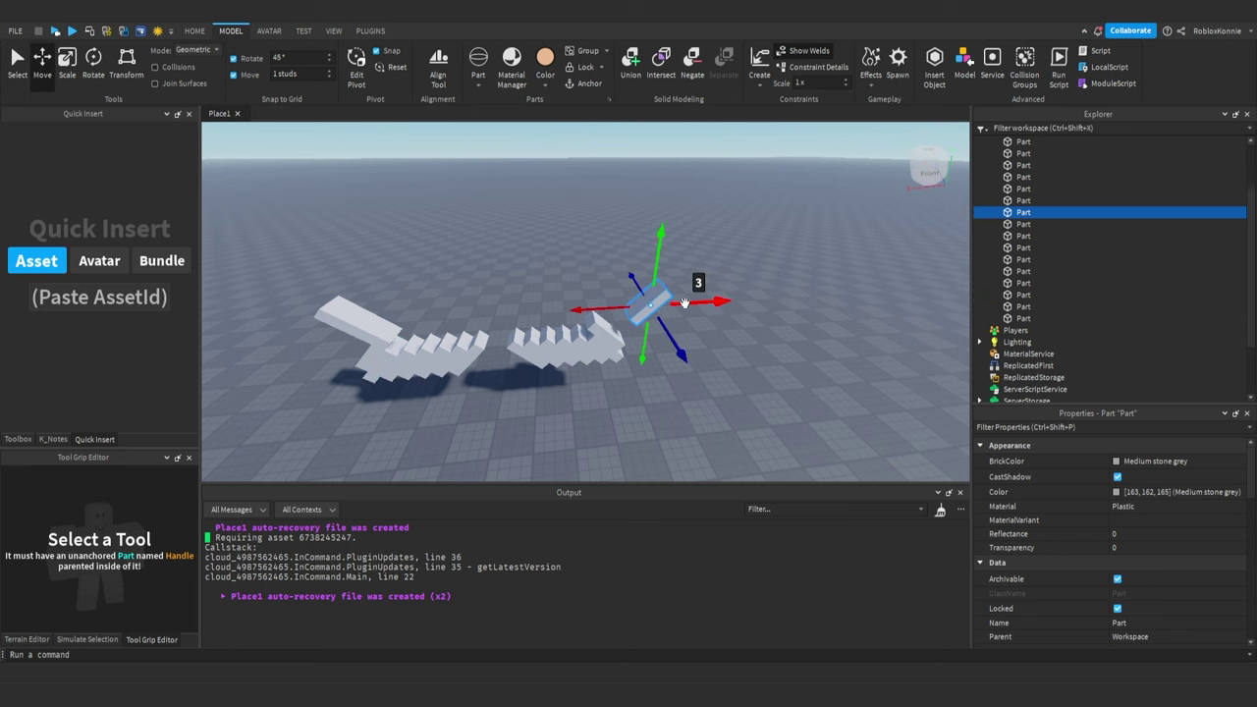
key(ctrl+z)
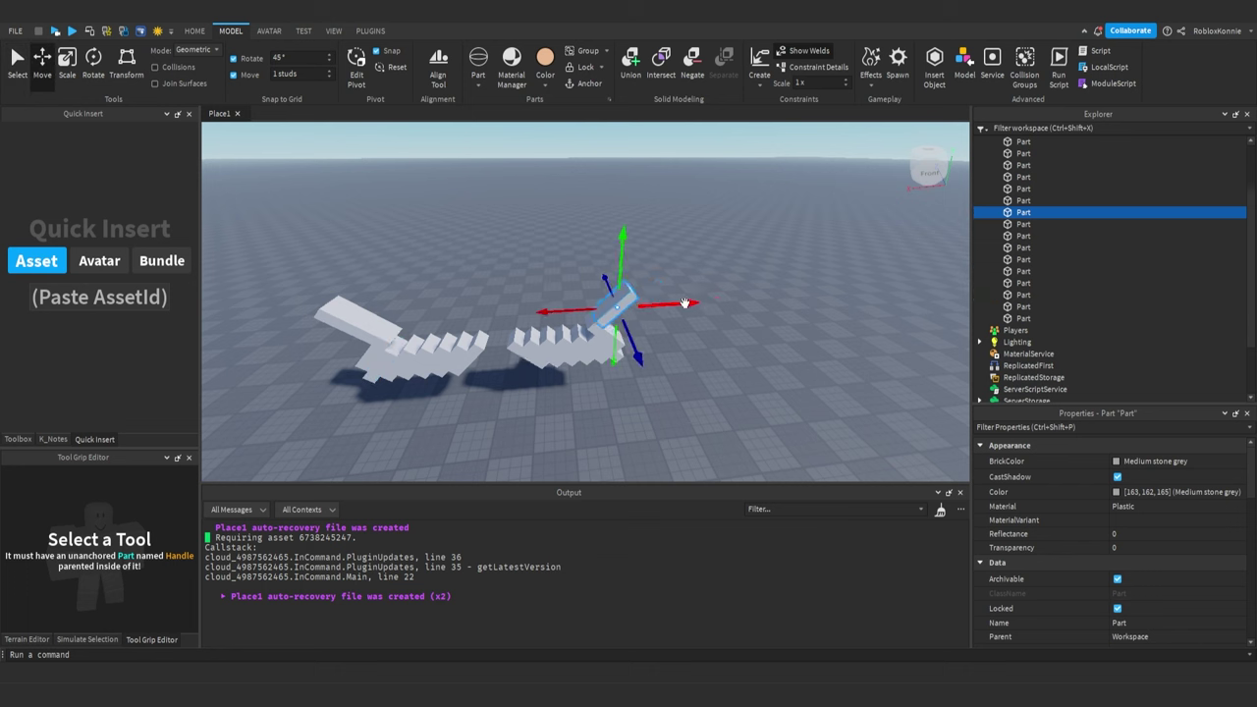
Unlock the raised arm and the baseplate with the Lock tool, and select the baseplate in the viewport
click(579, 71)
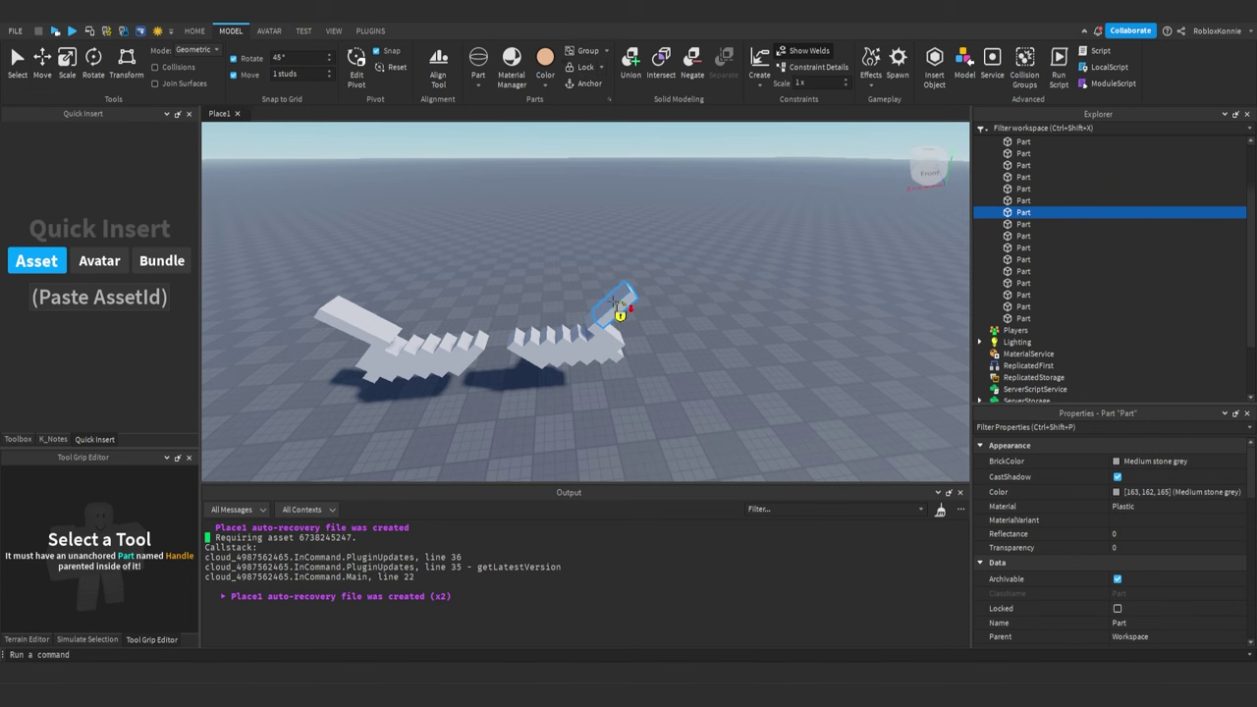
right_drag(620, 246, 620, 246)
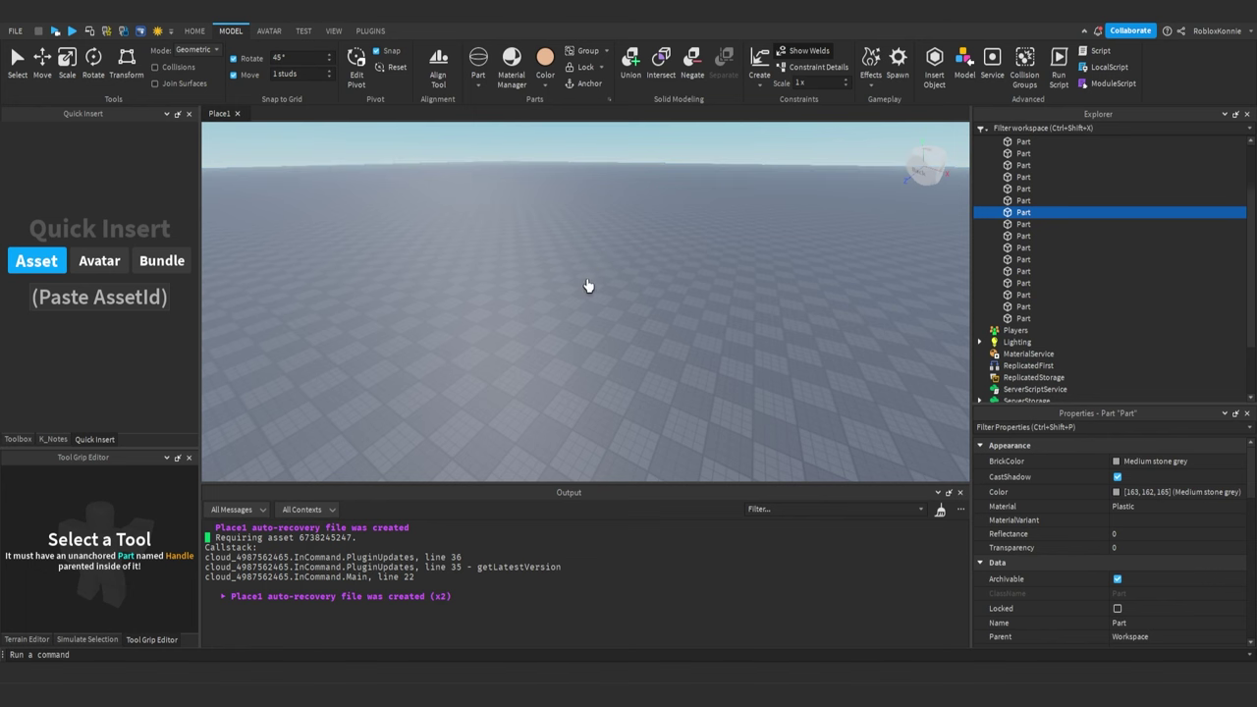
right_drag(588, 286, 518, 315)
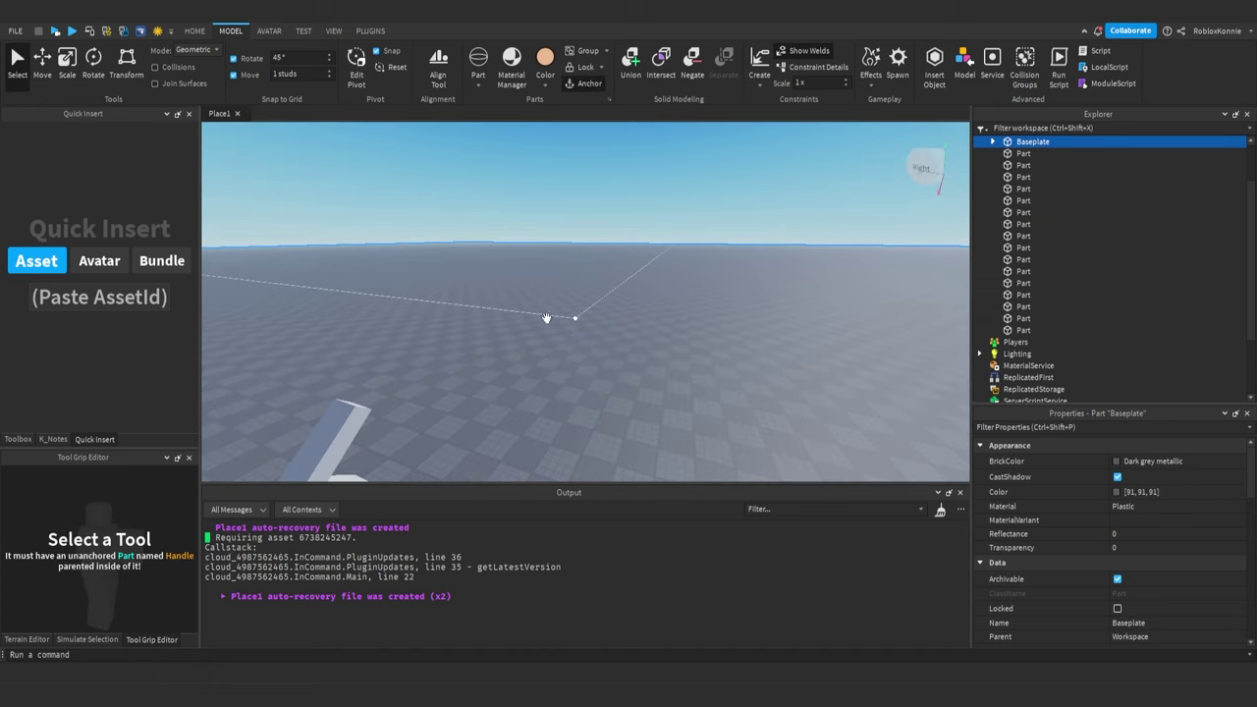
Move the unlocked baseplate sideways away from under the parts and undo the moves
key(ctrl+3)
key(ctrl+2)
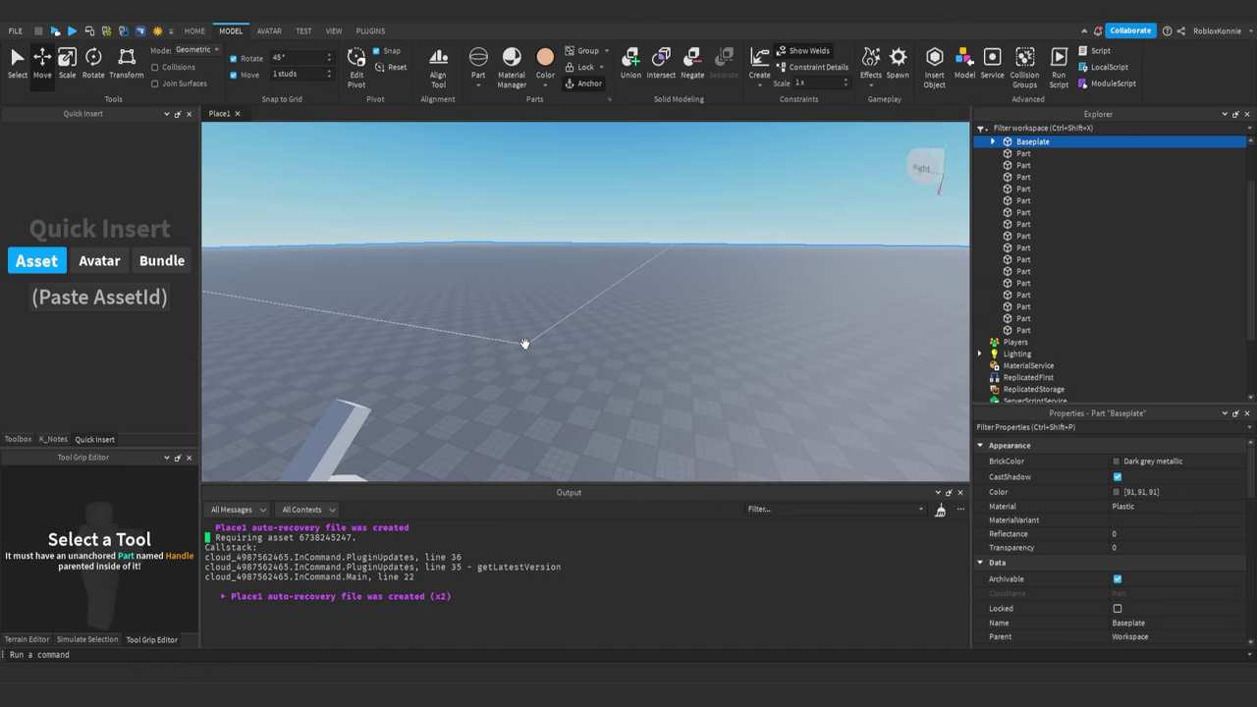
right_drag(584, 325, 597, 308)
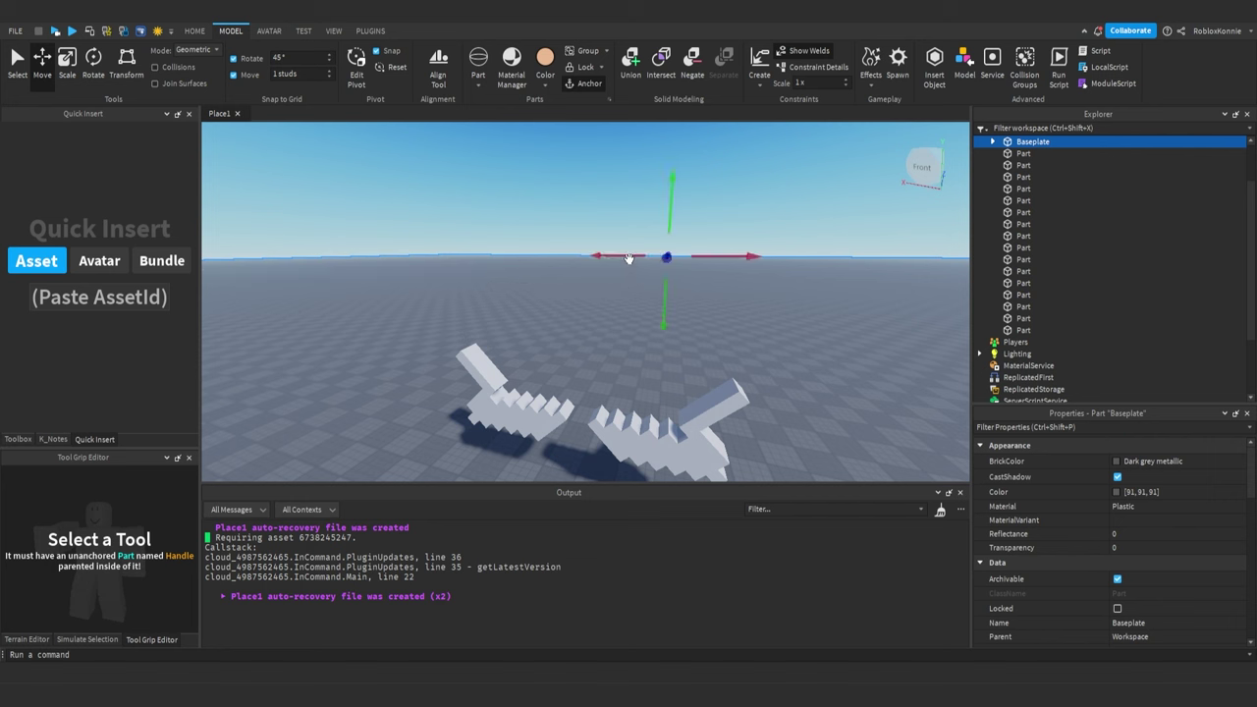
drag(628, 258, 363, 262)
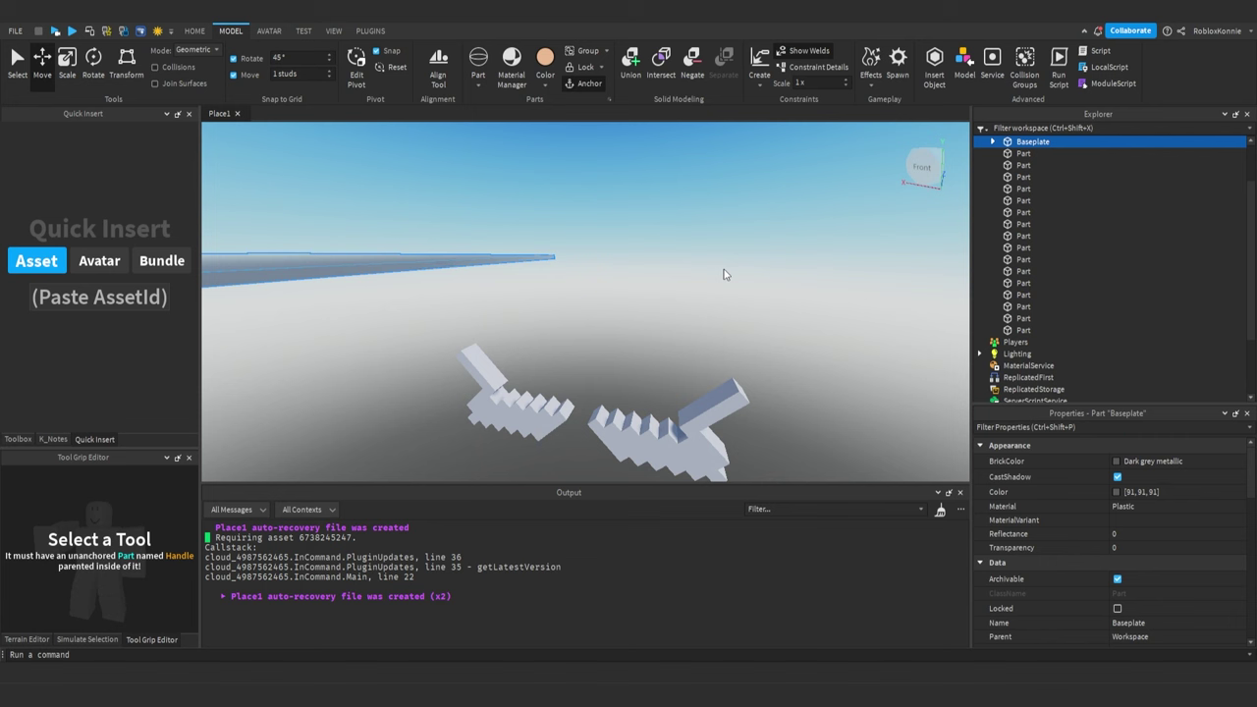
drag(599, 260, 318, 255)
key(ctrl+z)
key(ctrl+z)
key(ctrl+z)
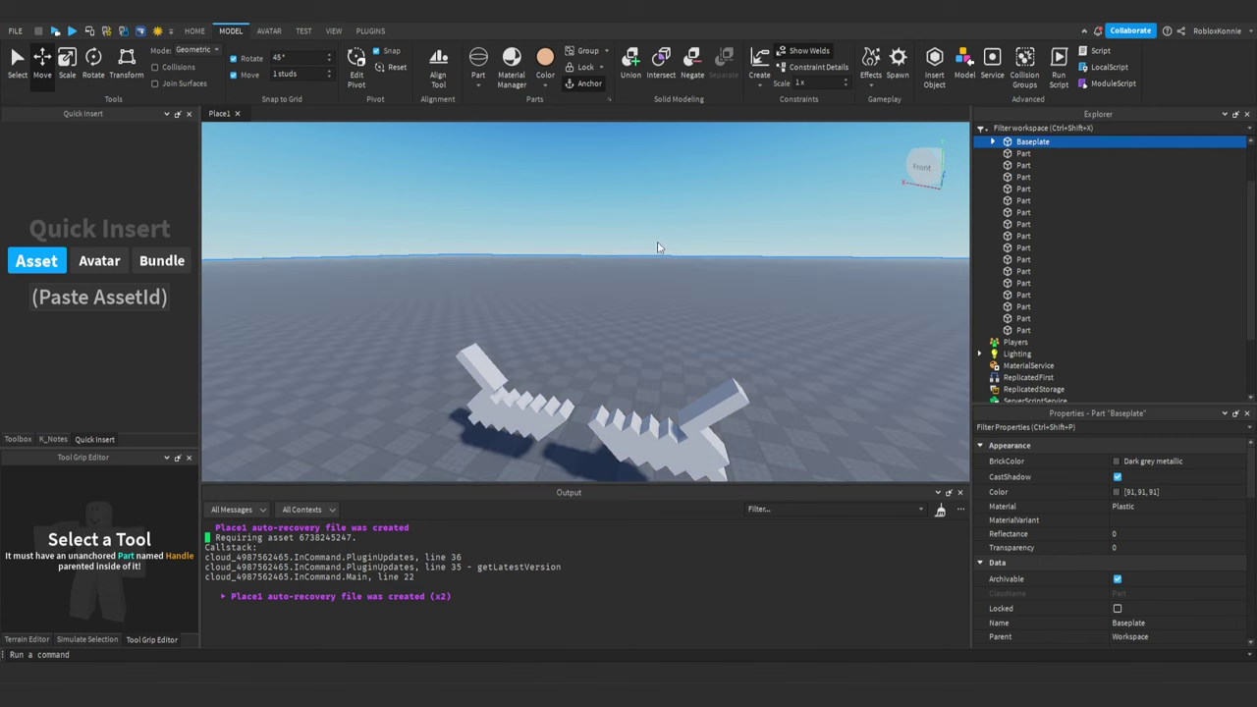
Try the Scale and Rotate tools on the unlocked baseplate and clear its selection
right_drag(658, 243, 683, 236)
key(ctrl+3)
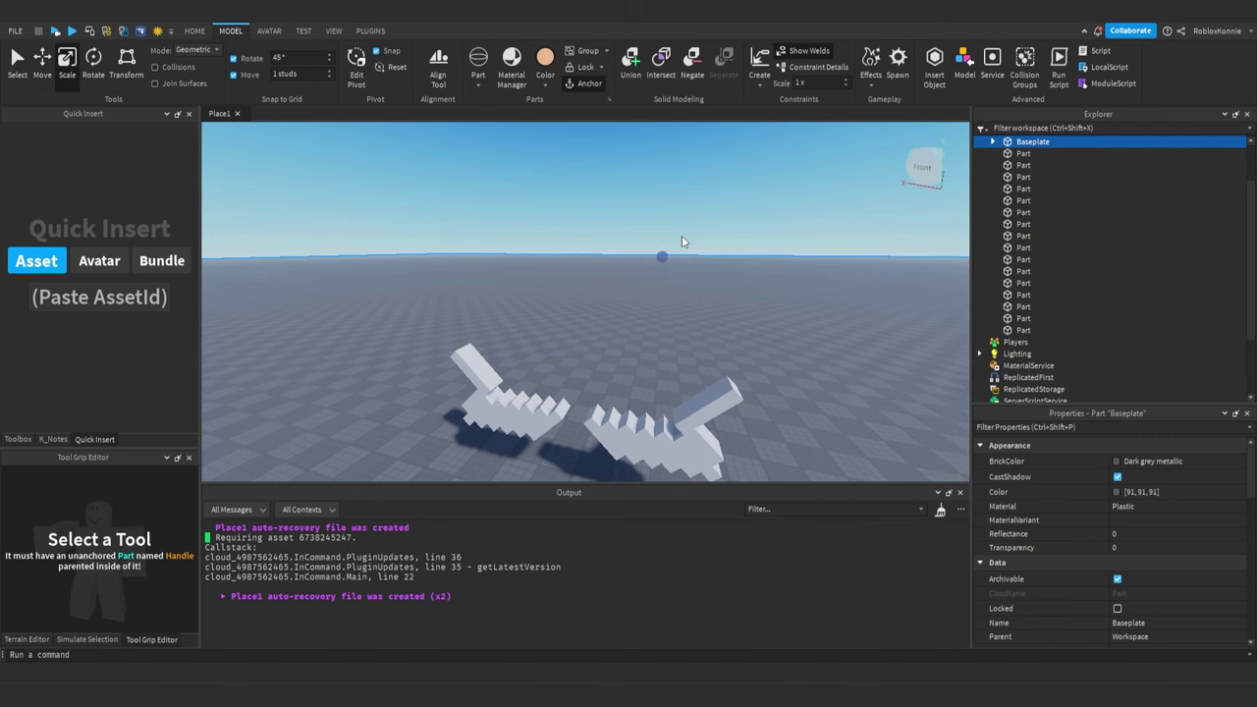
click(695, 271)
drag(432, 257, 511, 269)
right_drag(519, 277, 547, 308)
key(s)
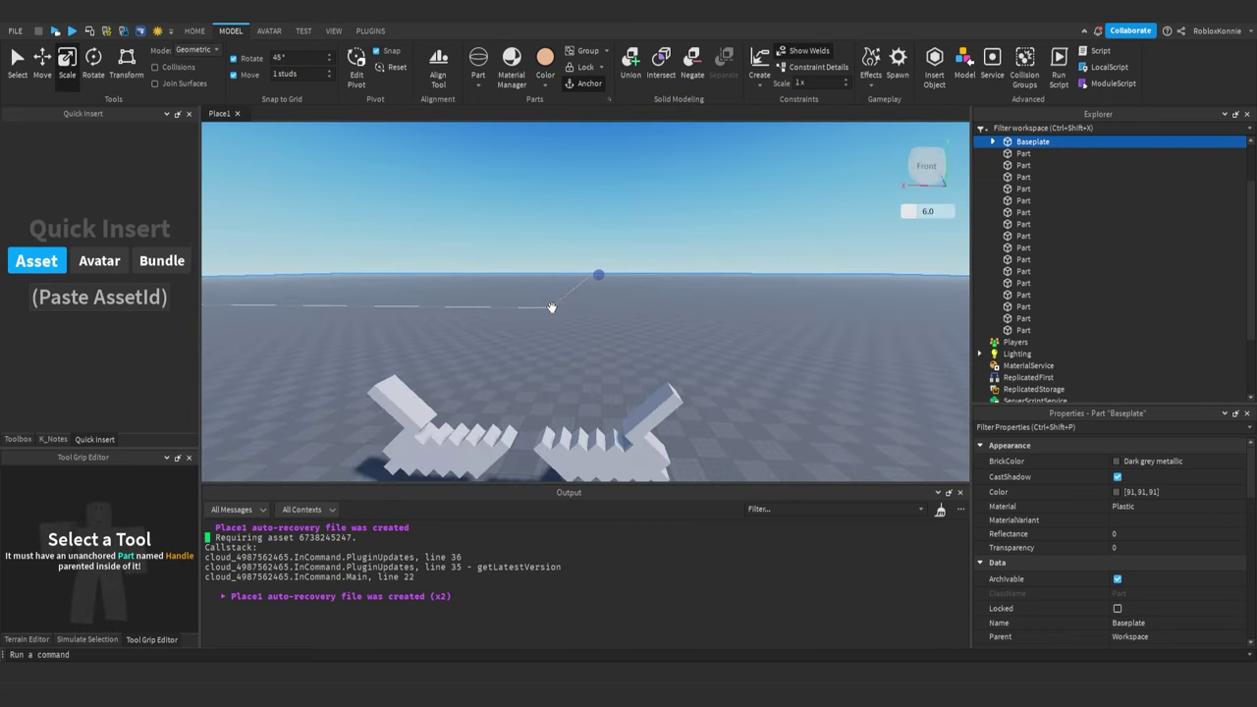
key(ctrl+4)
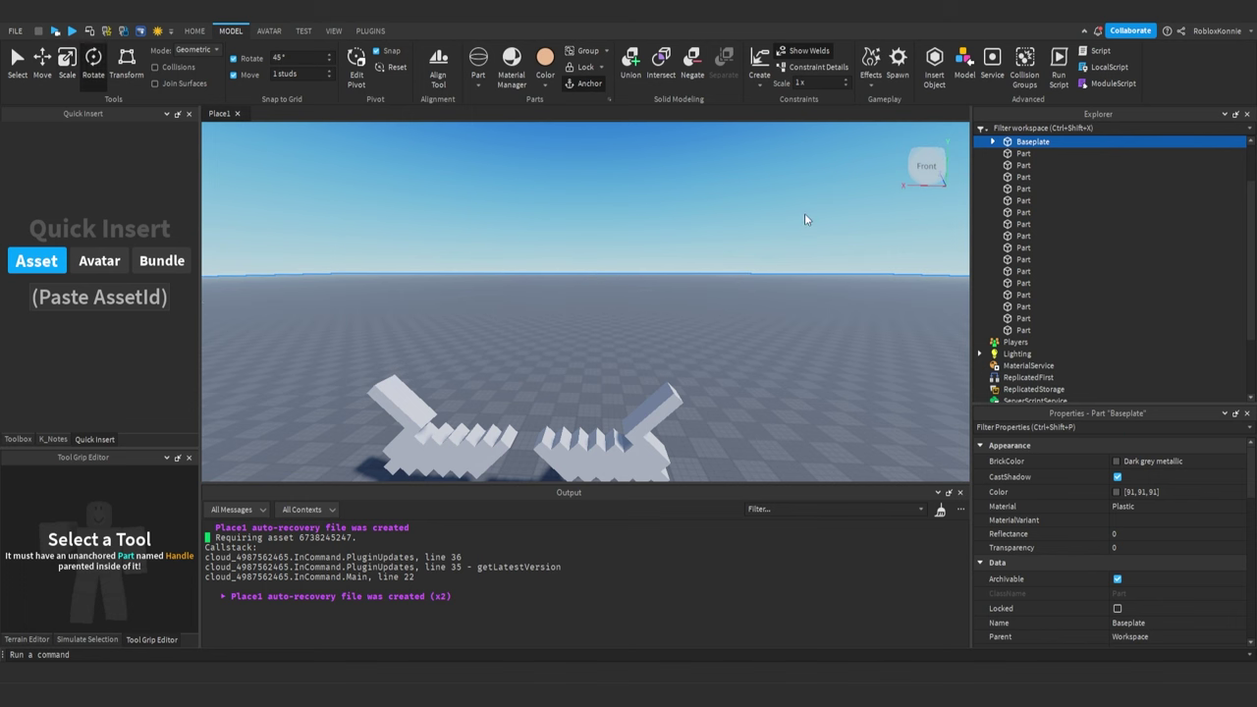
click(744, 299)
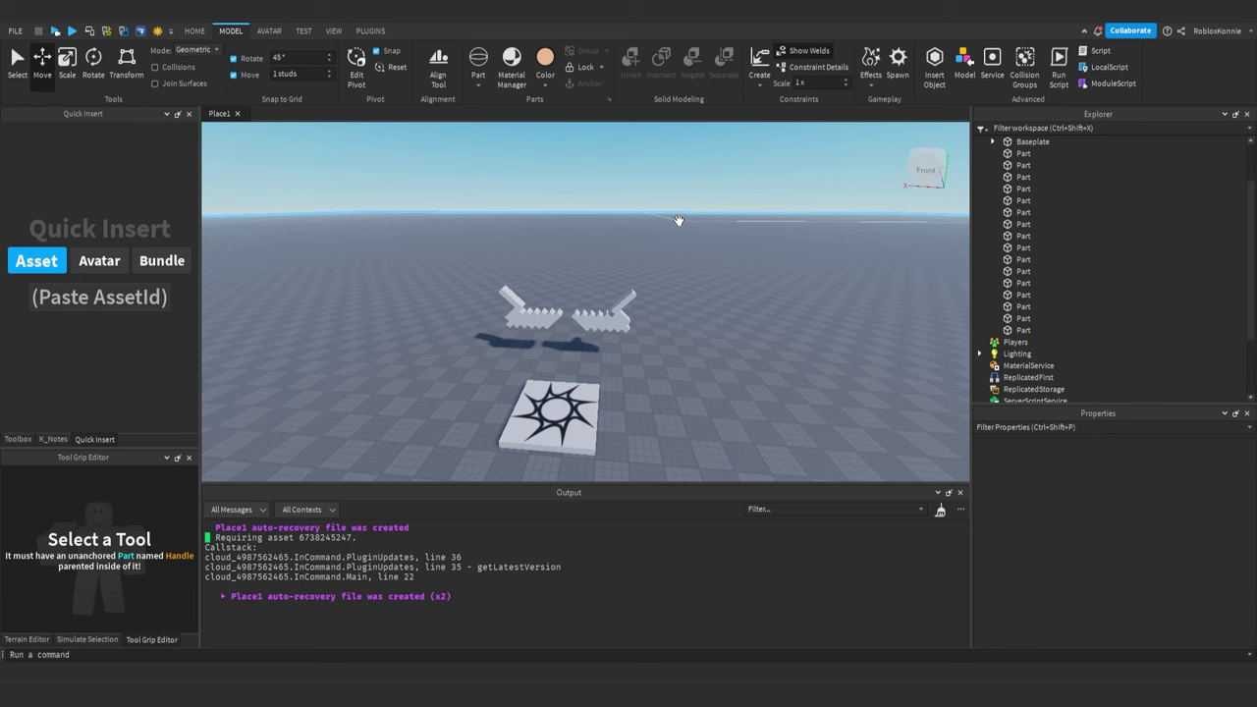
right_drag(632, 220, 632, 220)
scroll(632, 220, up, 5)
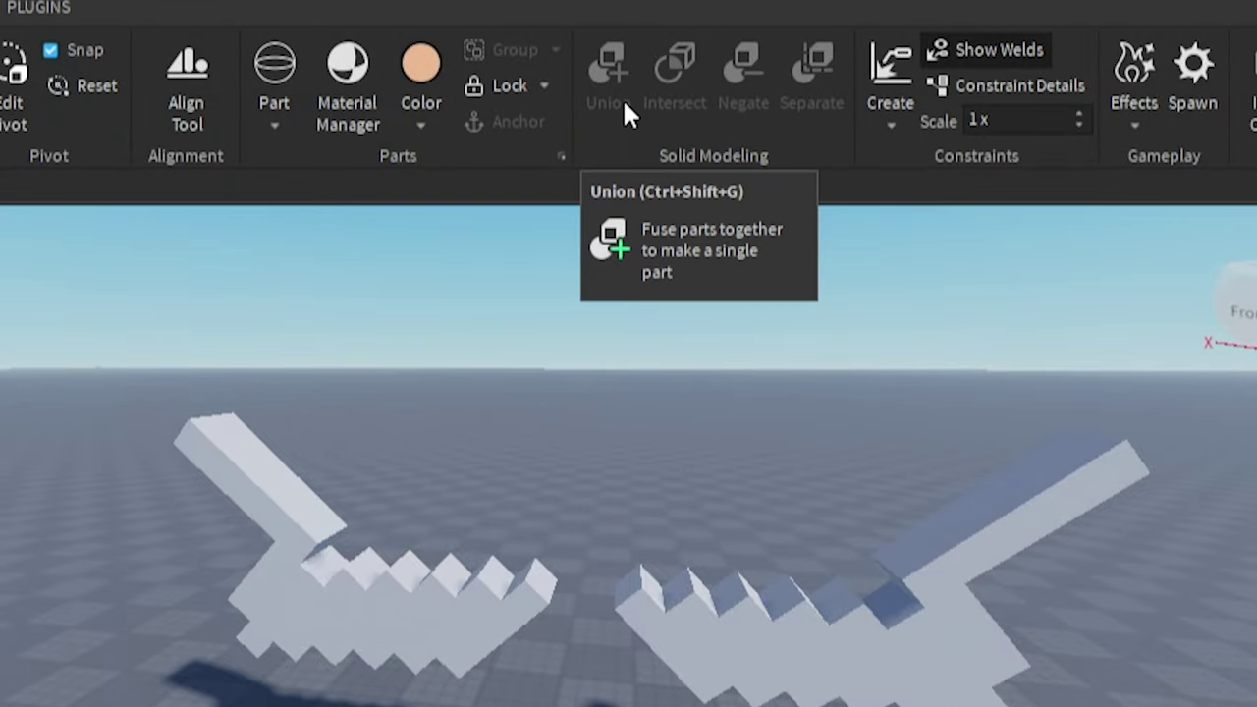
right_drag(634, 306, 582, 407)
key(s)
right_drag(619, 220, 619, 220)
key(w)
key(s)
scroll(618, 219, up, 5)
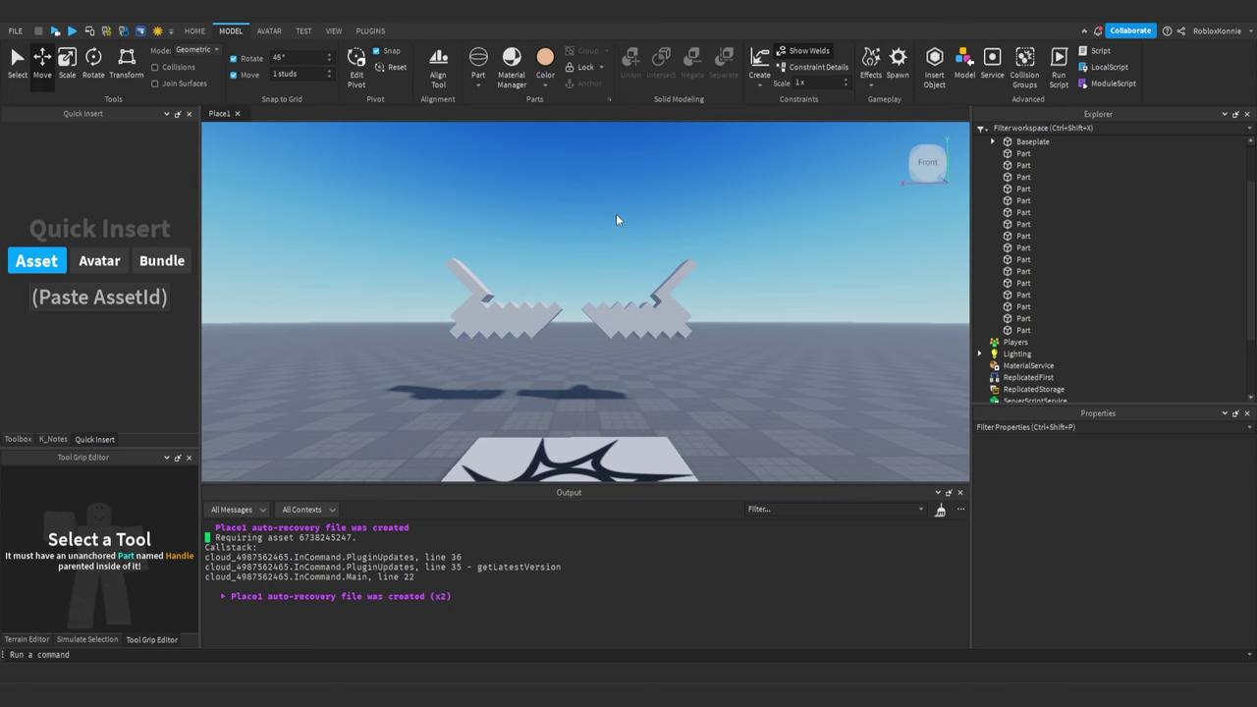
Start a test run of the place and stop it
click(55, 31)
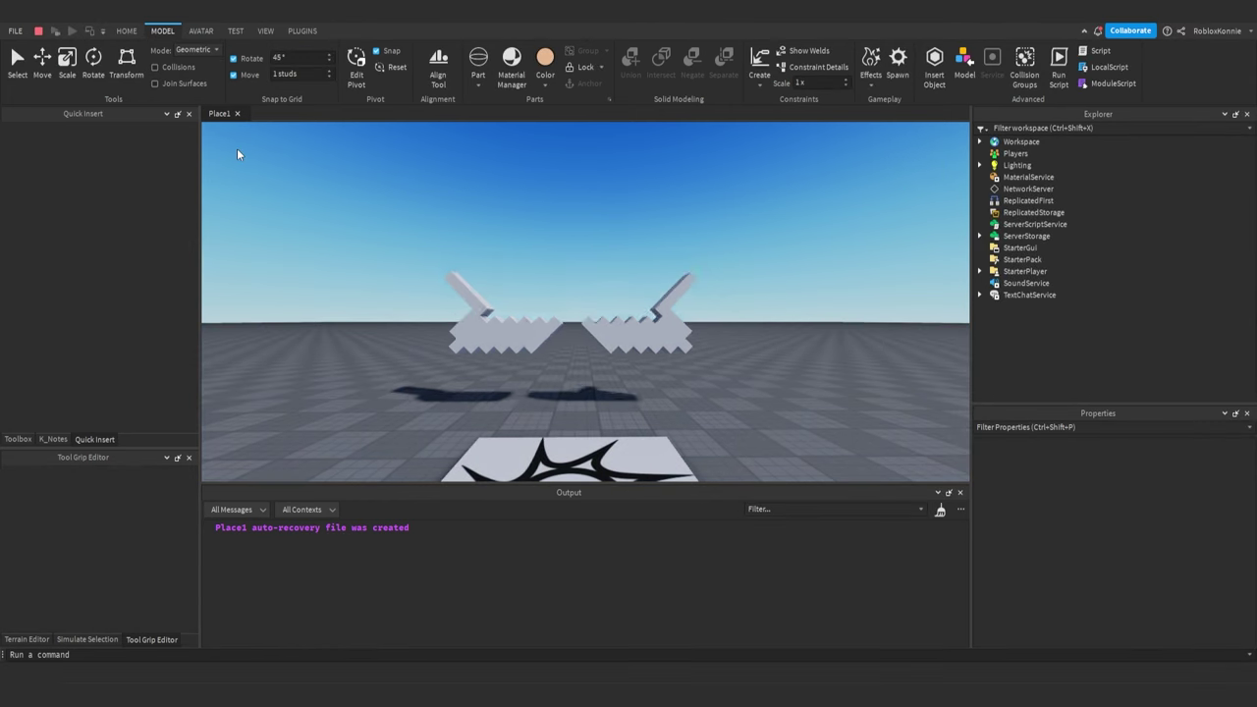
click(39, 31)
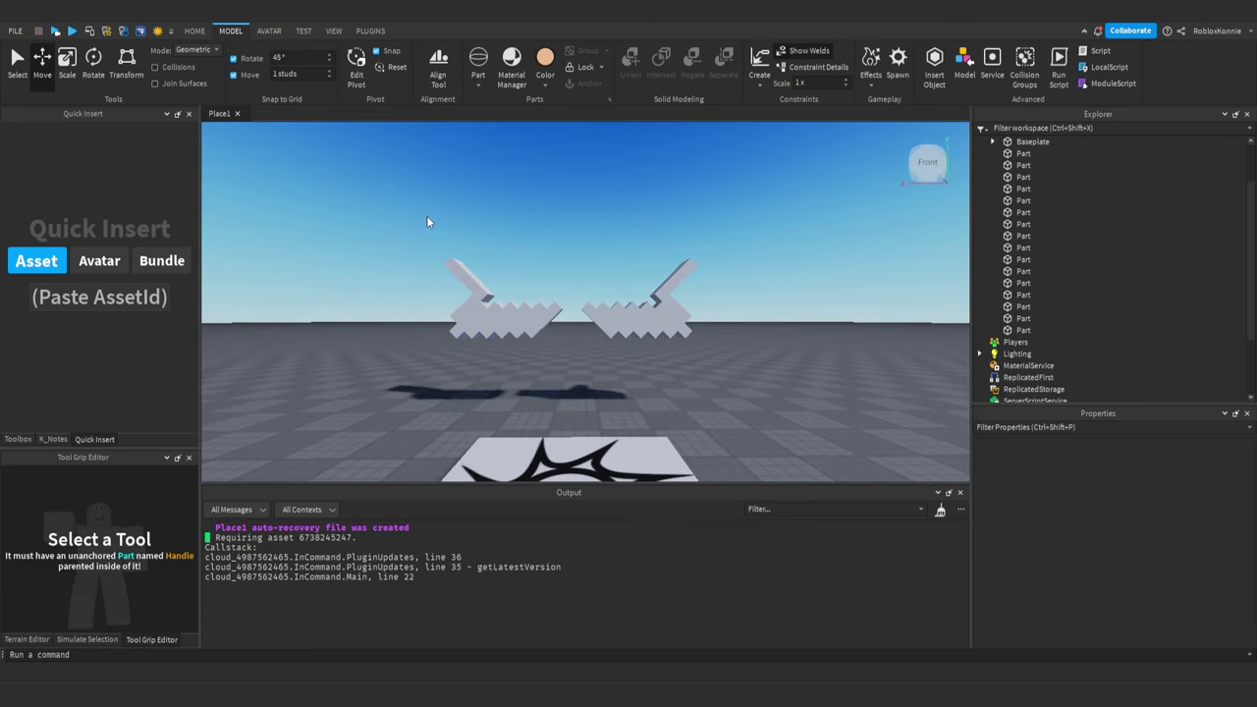
right_drag(430, 222, 425, 215)
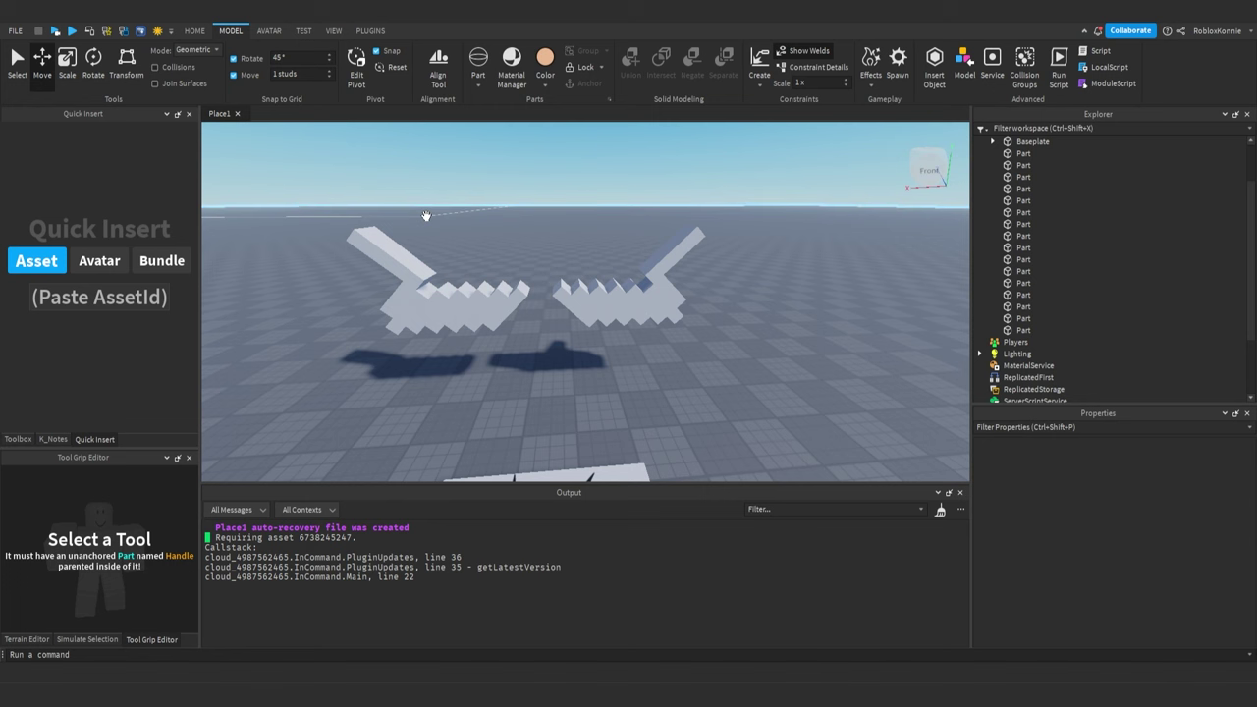
right_drag(426, 213, 472, 252)
key(ctrl+1)
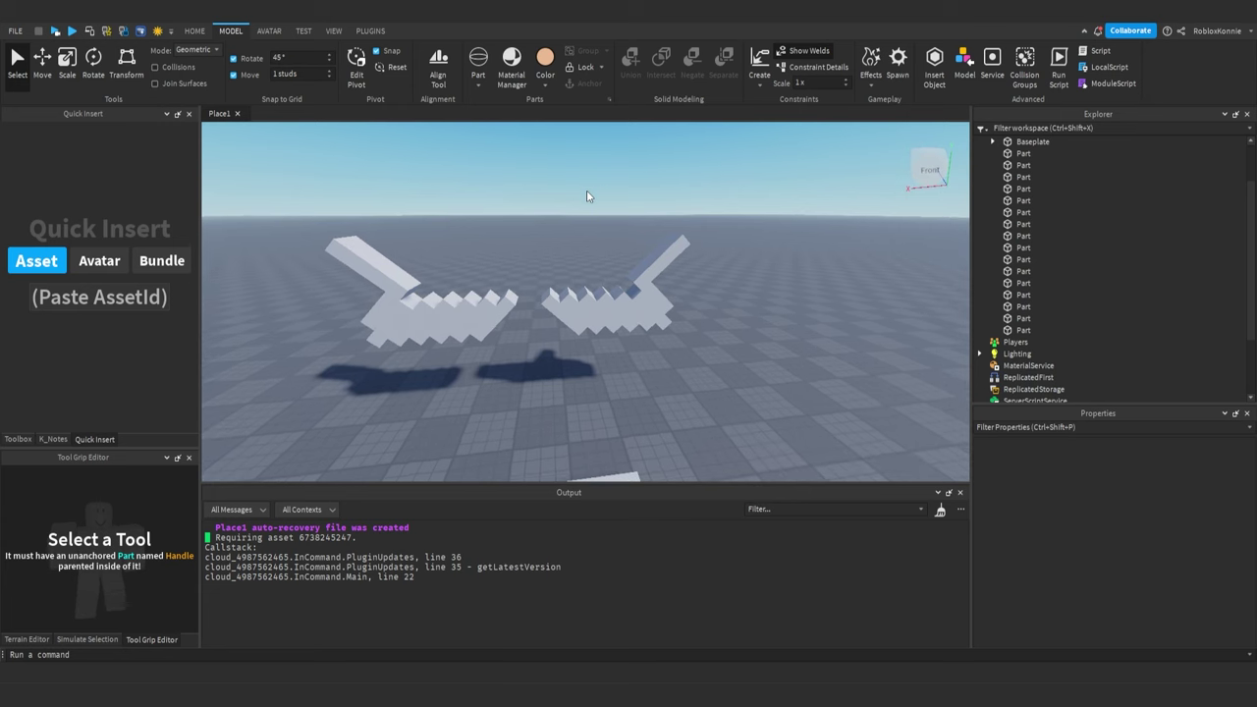
key(w)
right_drag(587, 191, 587, 194)
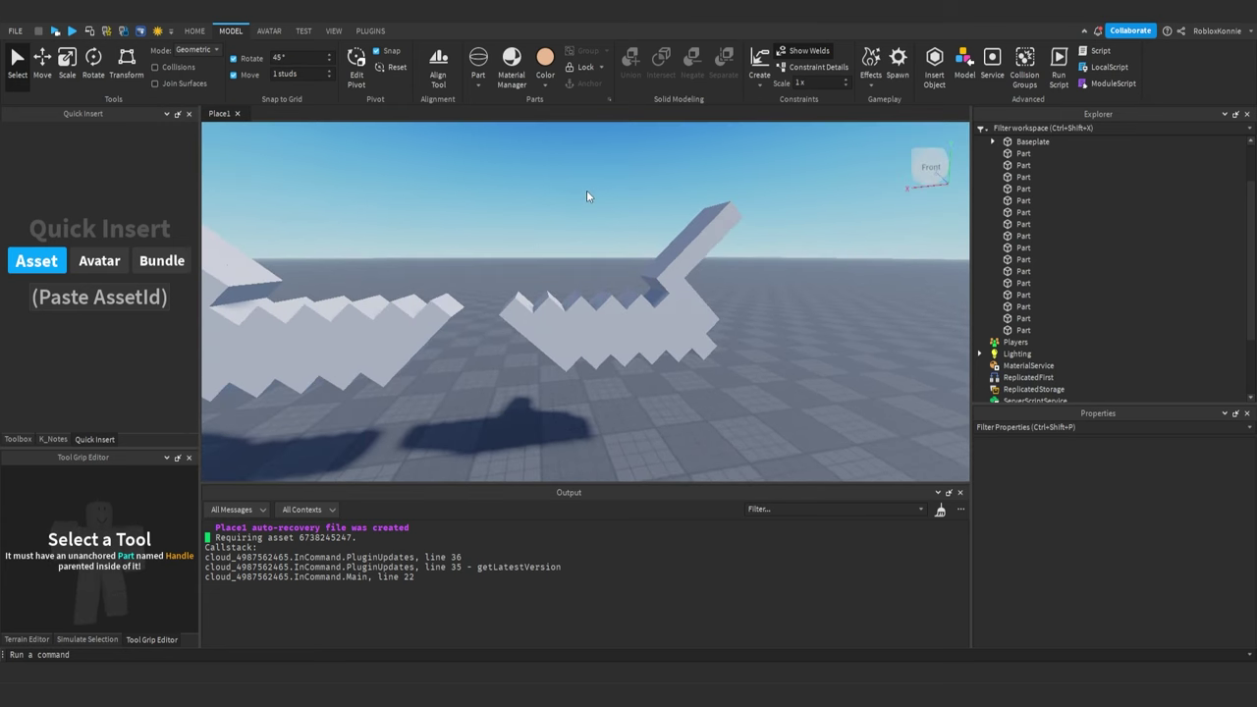
key(s)
right_drag(693, 214, 694, 210)
click(582, 73)
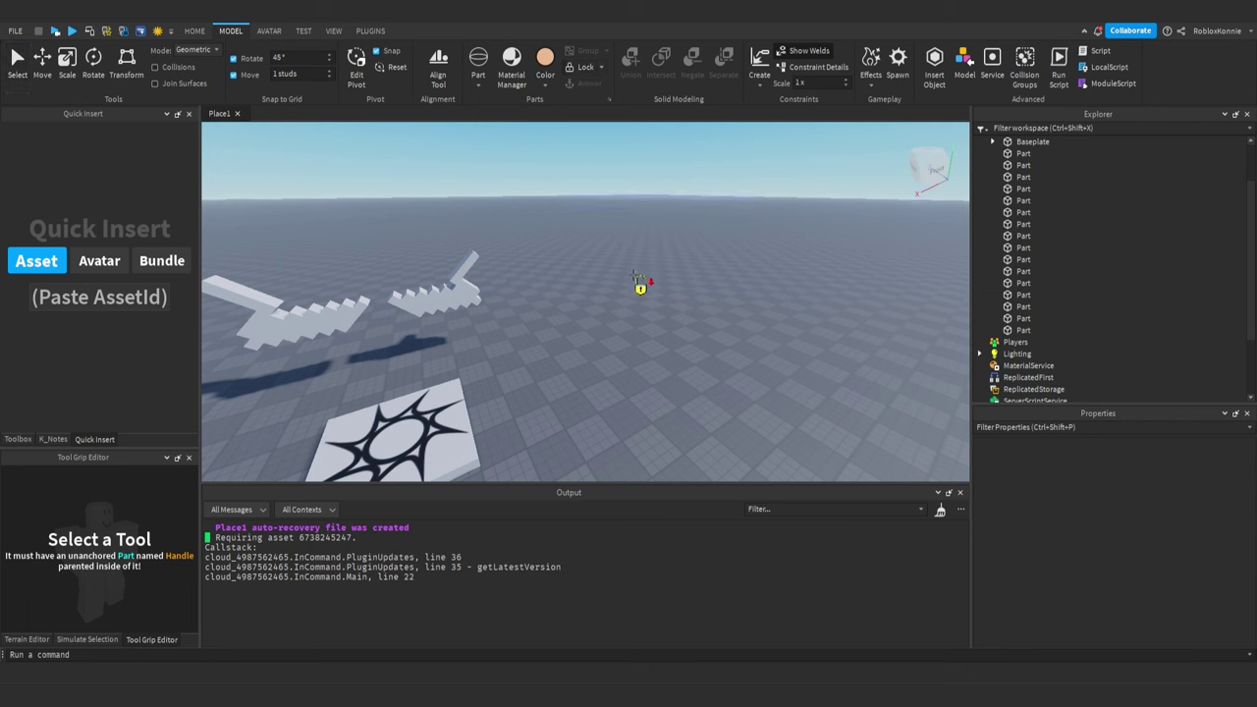
click(602, 67)
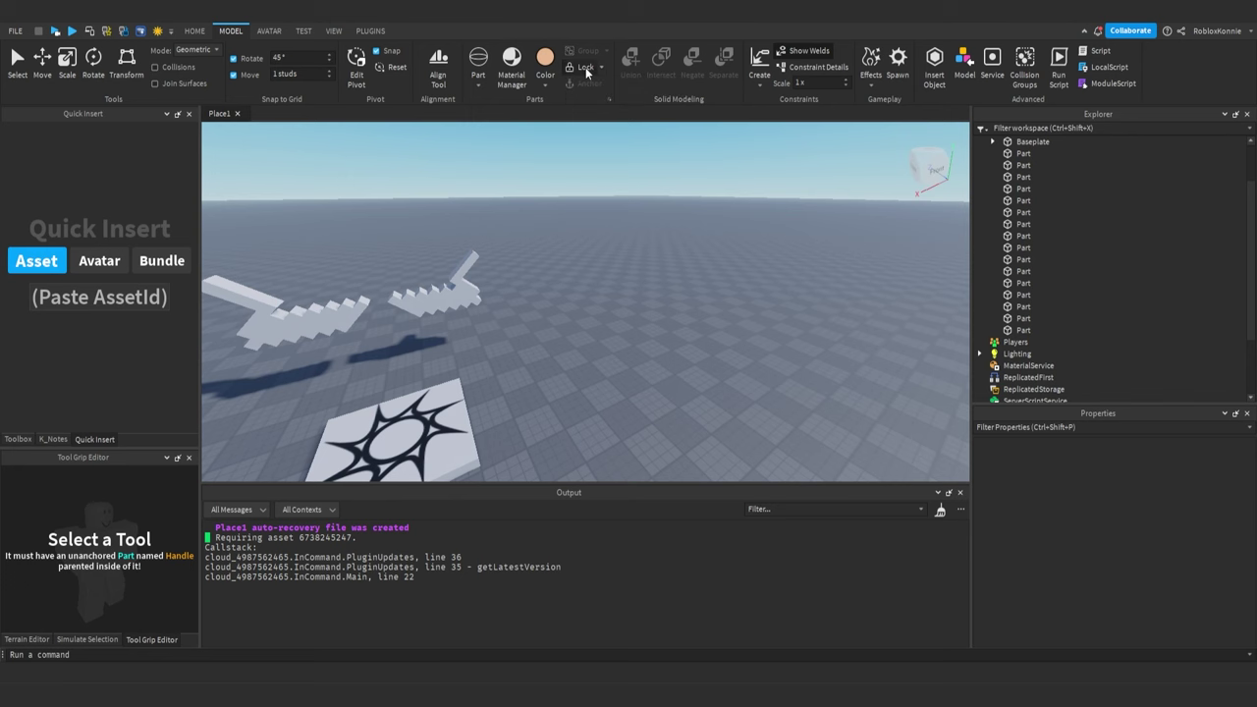
Select all eight parts of the right-hand stepped shape and fuse them into one part with Union
key(w)
right_drag(586, 165, 567, 162)
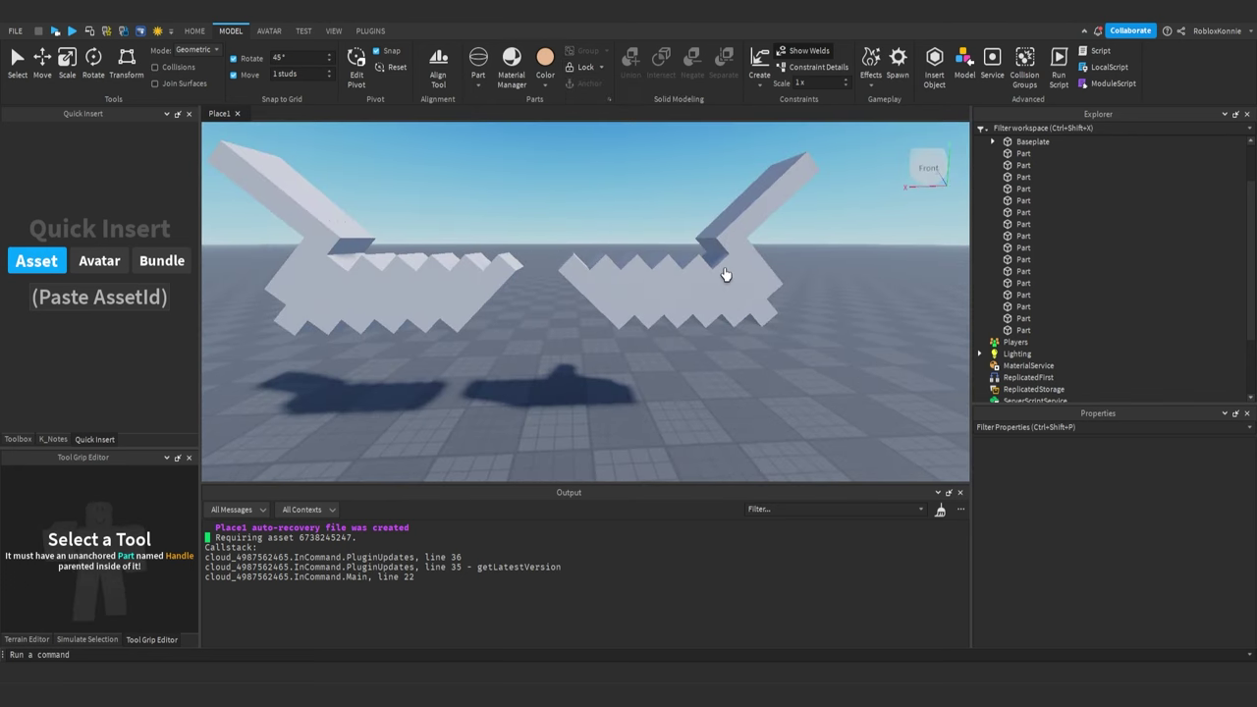
key(ctrl+1)
drag(800, 269, 515, 347)
drag(546, 175, 830, 344)
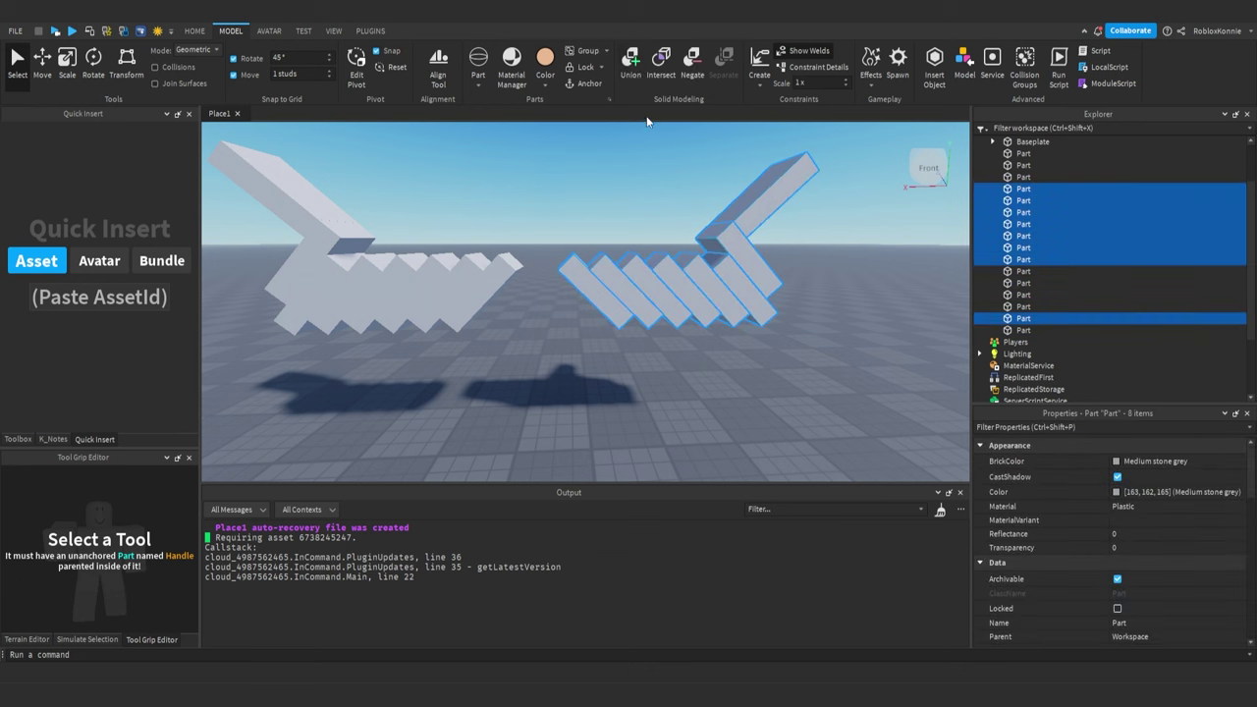
click(630, 61)
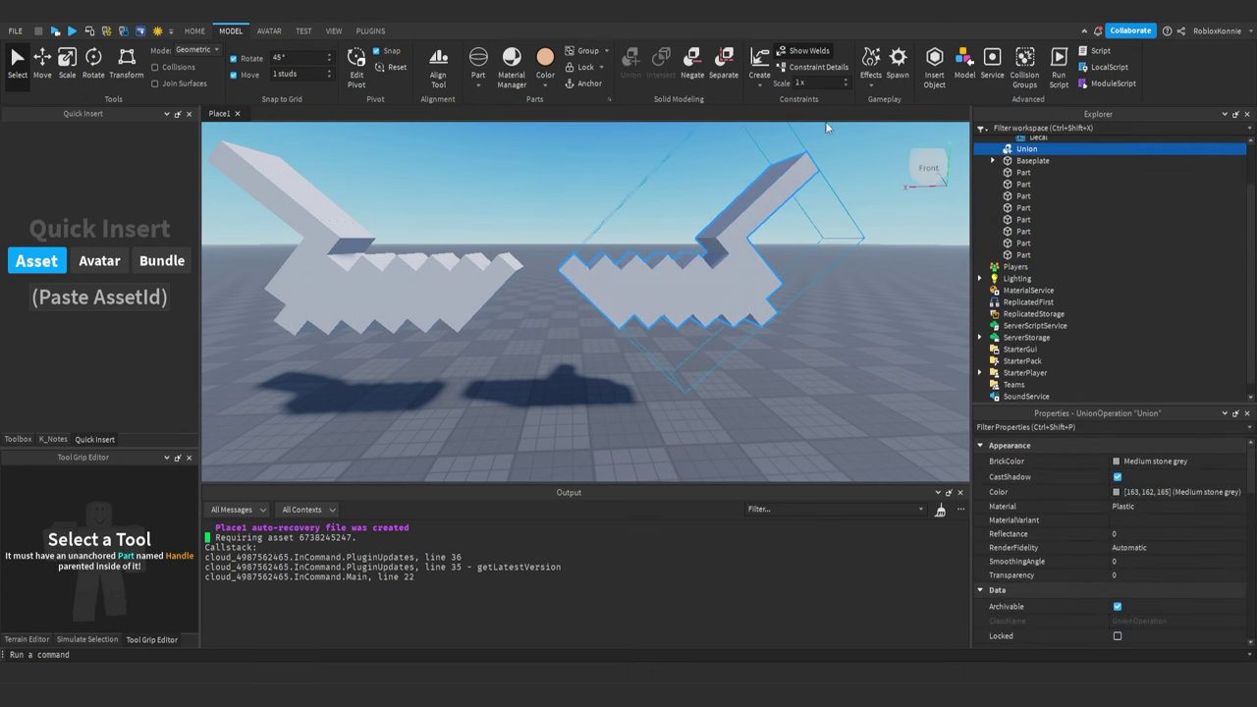
Enlarge the union with the Scale tool from its arm end and undo the scaling
key(s)
right_drag(664, 238, 662, 246)
key(w)
key(s)
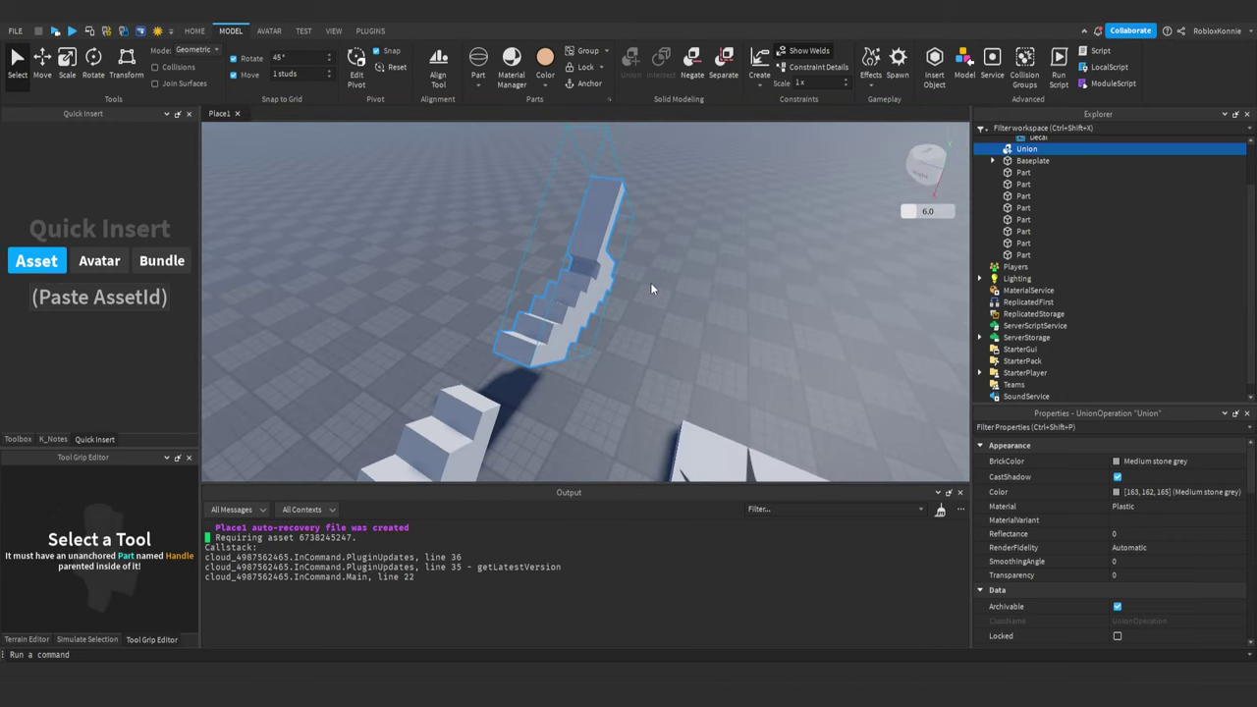
key(ctrl+3)
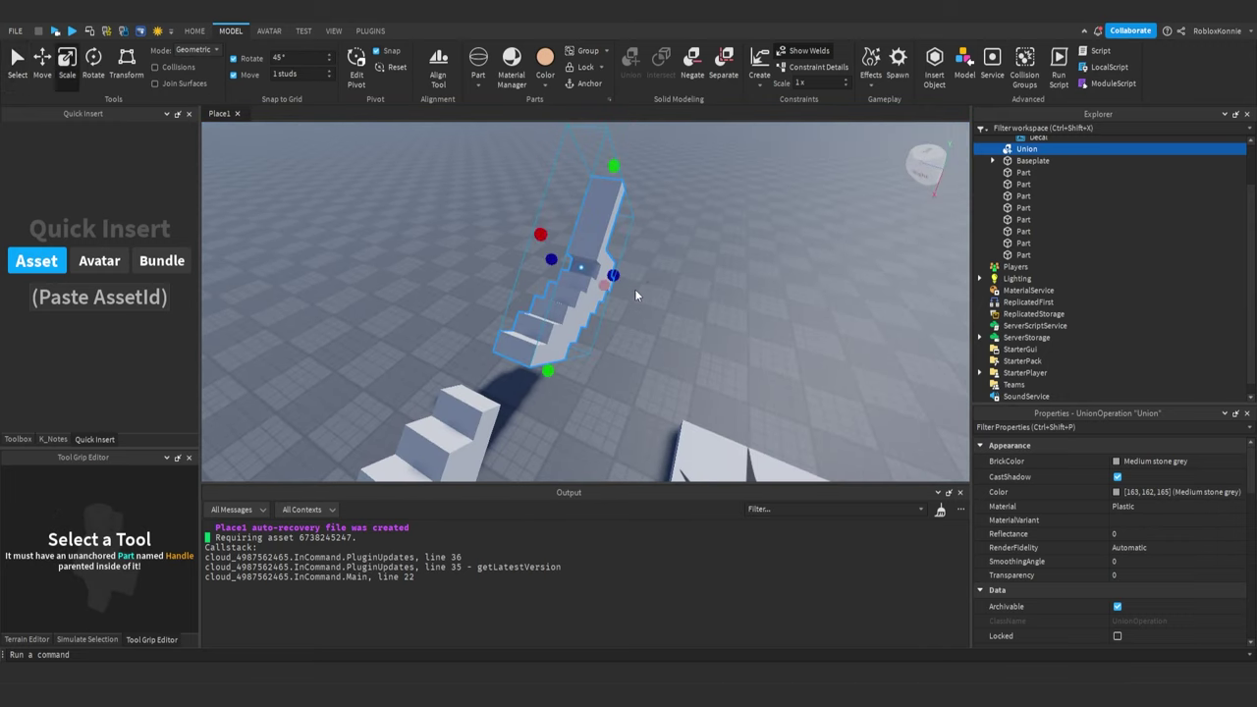
drag(620, 289, 701, 320)
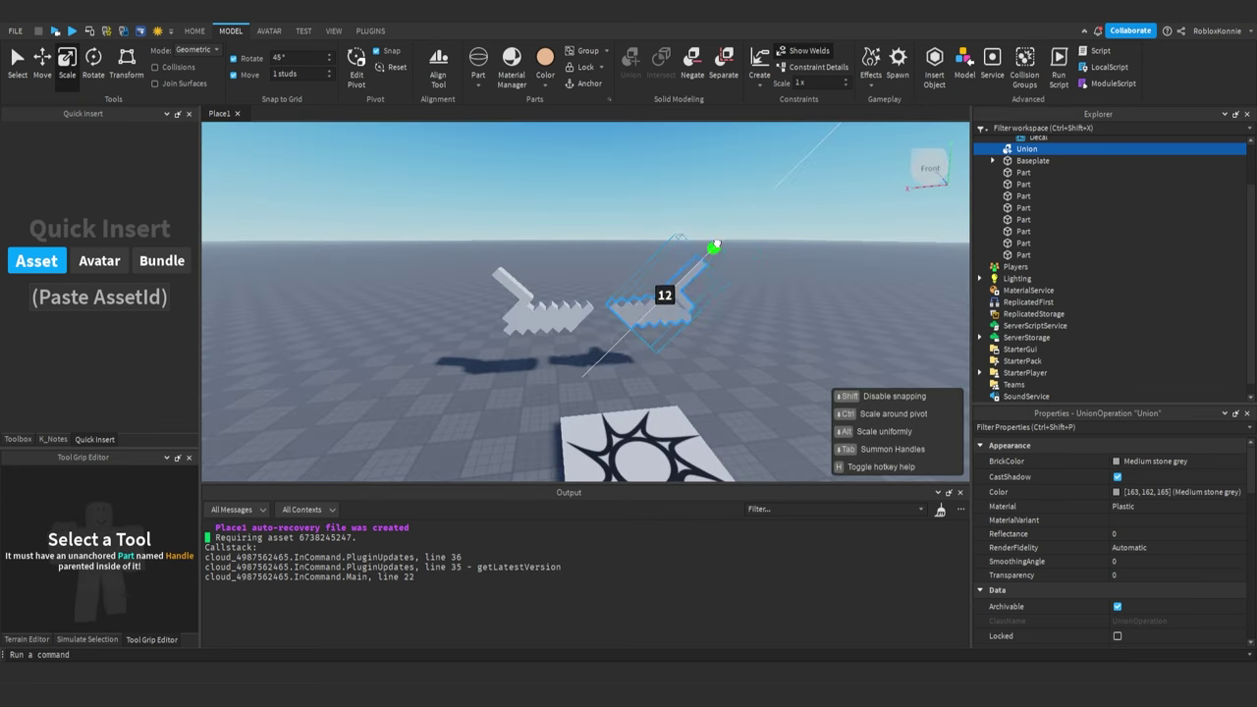
drag(724, 245, 822, 171)
right_drag(579, 251, 589, 266)
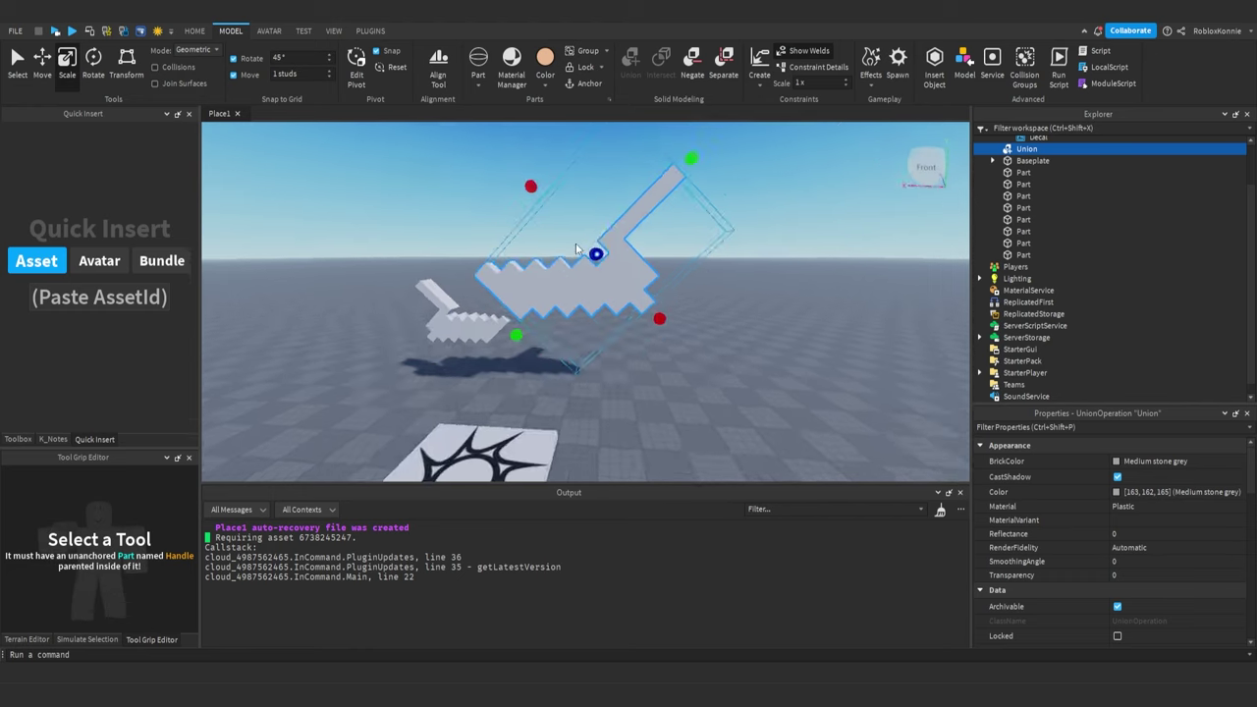
scroll(589, 265, up, 2)
key(ctrl+z)
key(ctrl+z)
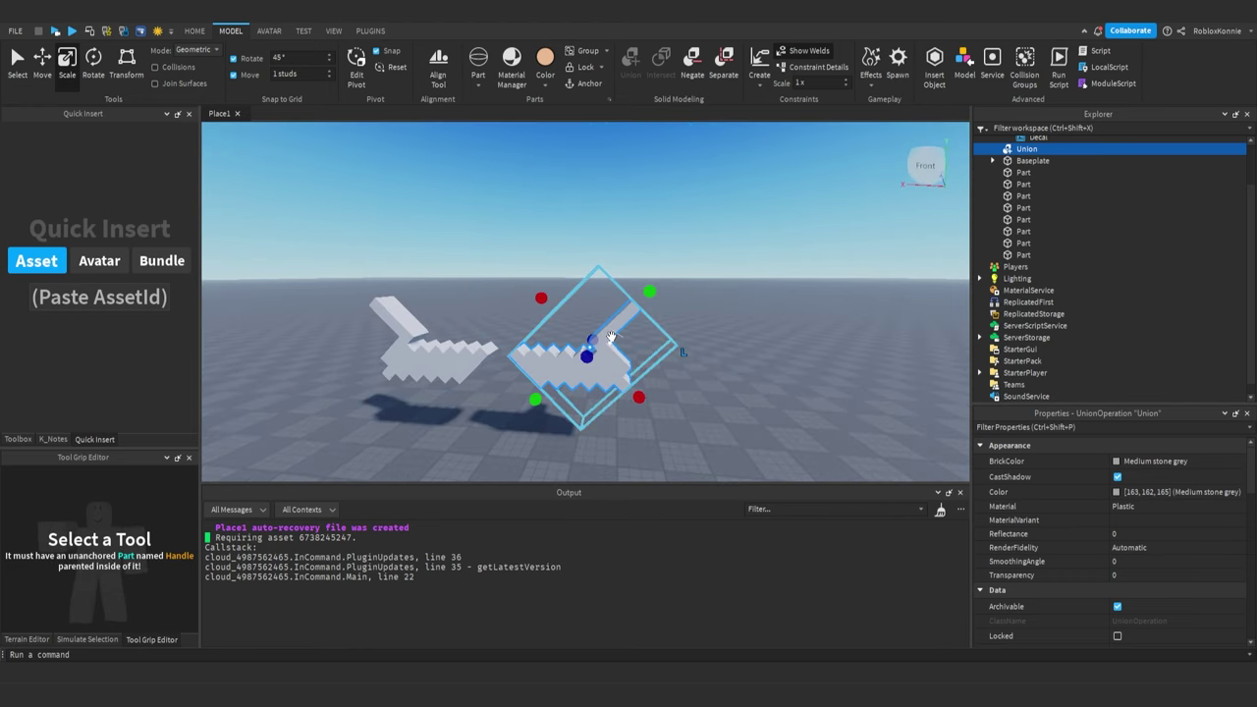
Scale the union up once more, undo both the scaling and the union, and clear the selection
drag(647, 293, 741, 268)
key(ctrl+z)
key(ctrl+z)
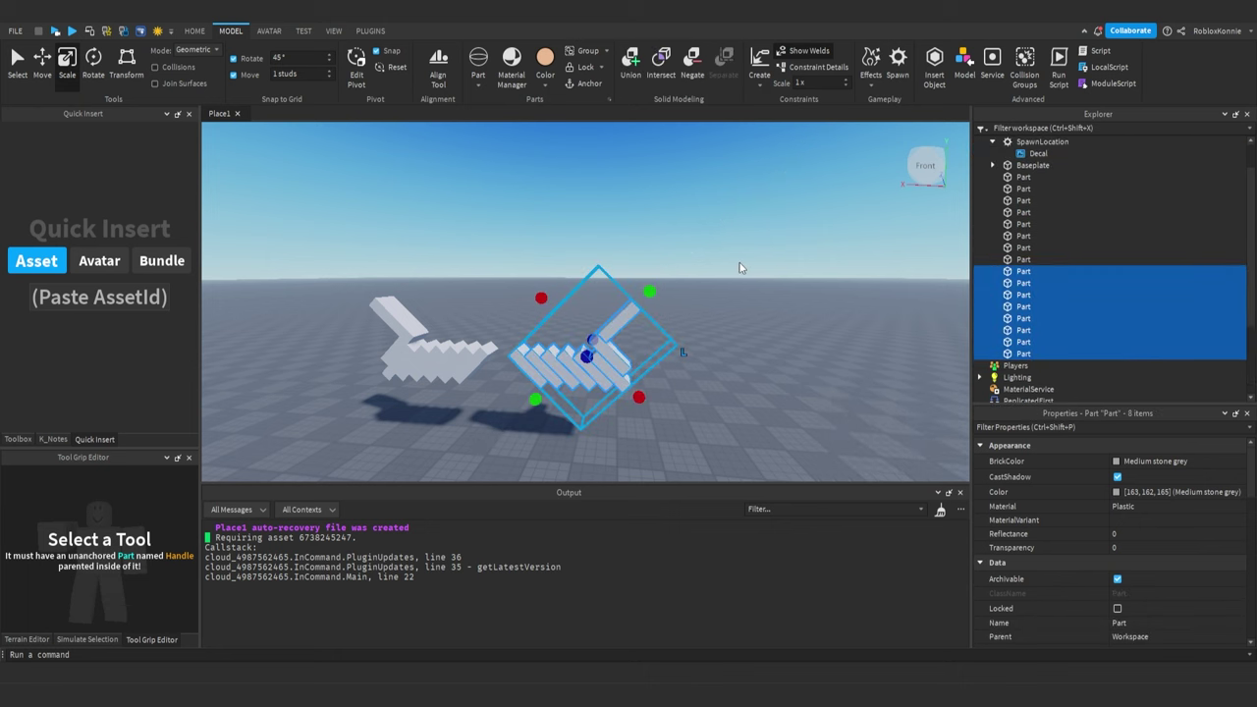
scroll(607, 350, up, 5)
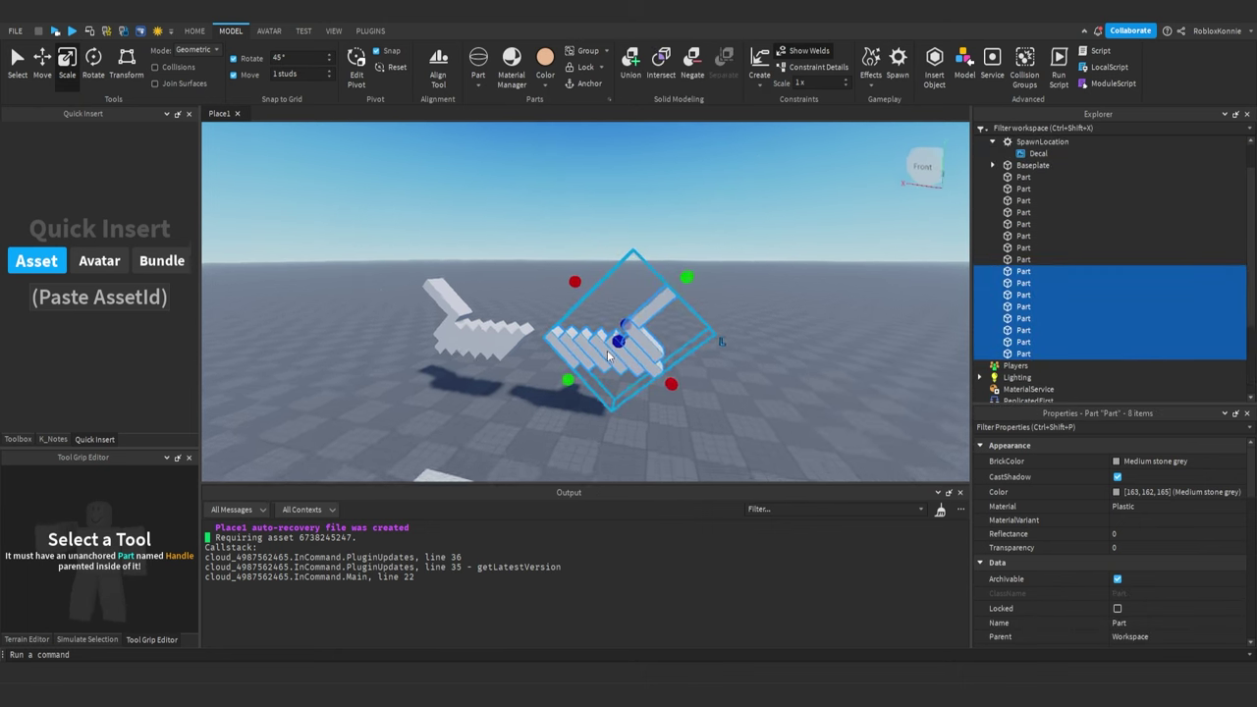
scroll(607, 353, down, 3)
click(774, 334)
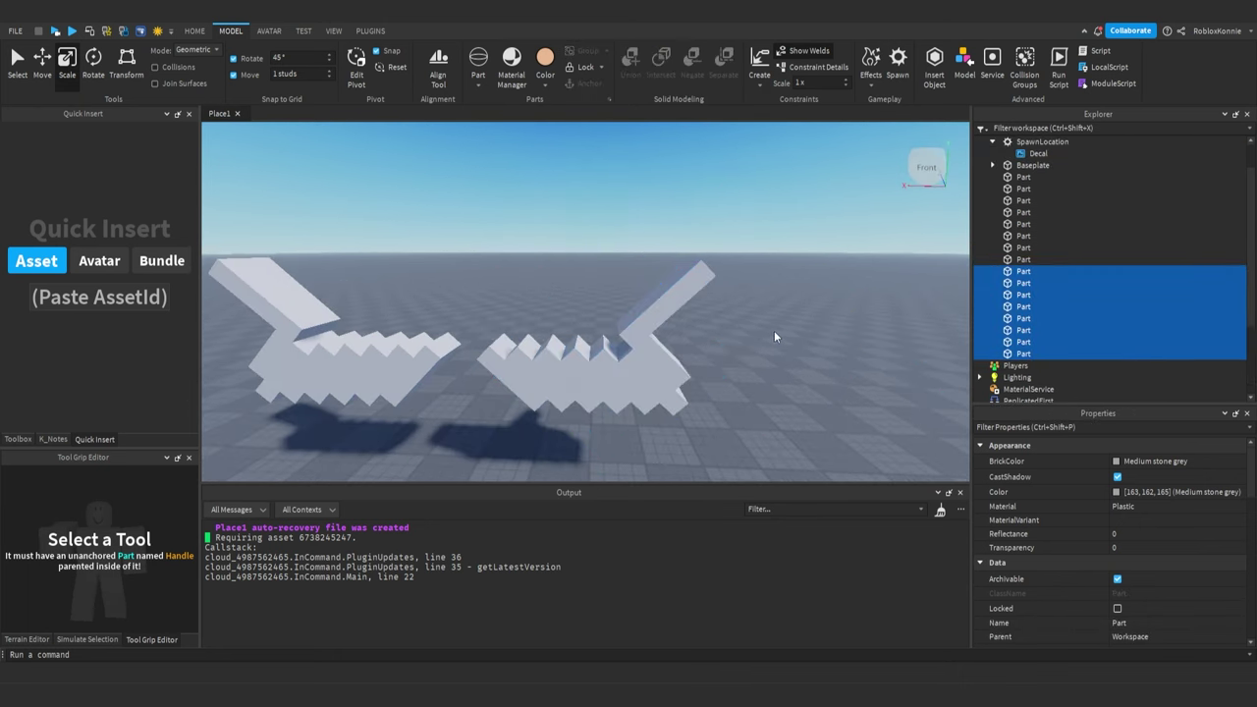
Rotate one middle bar of the right-hand shape 45° so it stands upright, and clear the selection
click(668, 295)
click(612, 363)
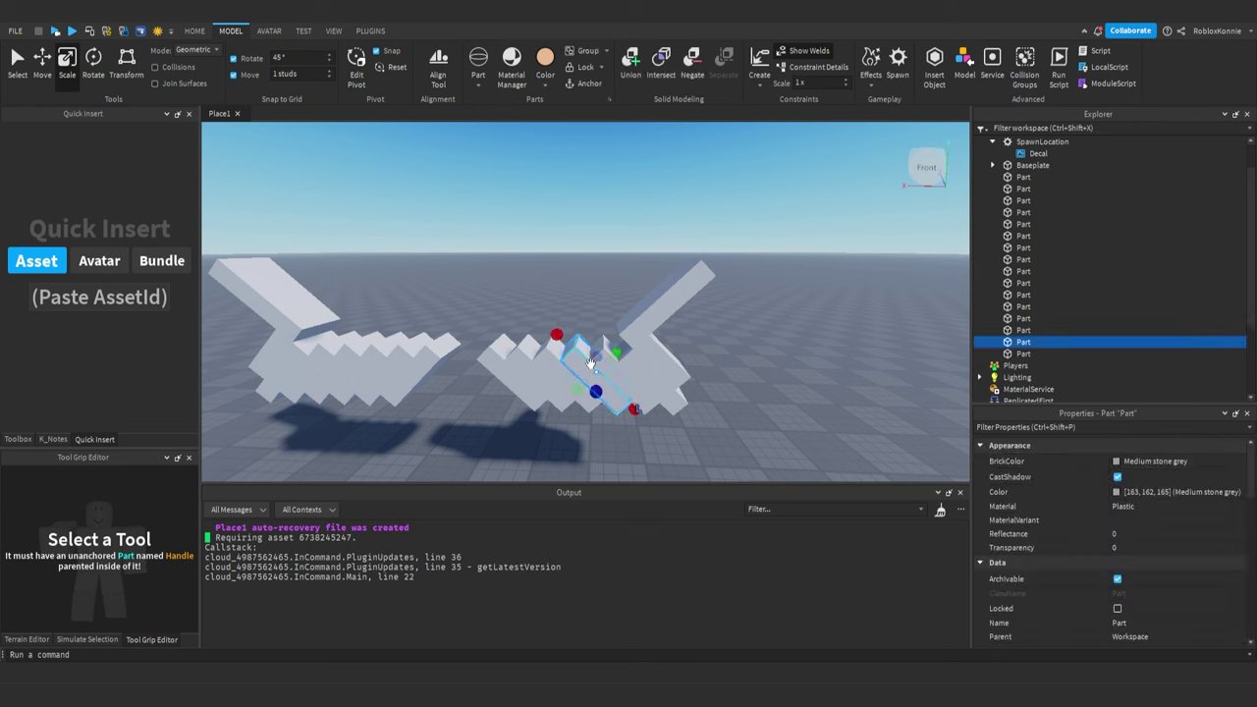
key(ctrl+4)
drag(596, 314, 647, 322)
click(783, 321)
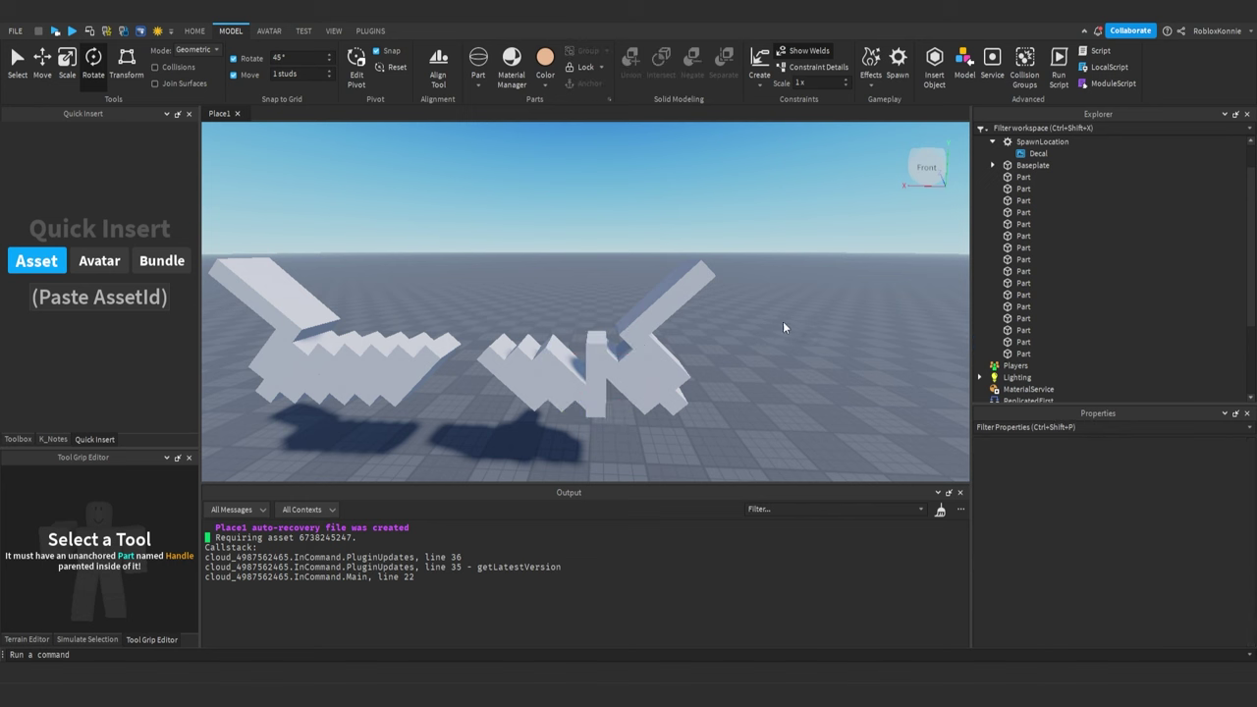
Union the eight parts of the right-hand shape, including the rotated bar, and stretch the union along two axes
drag(779, 232, 471, 460)
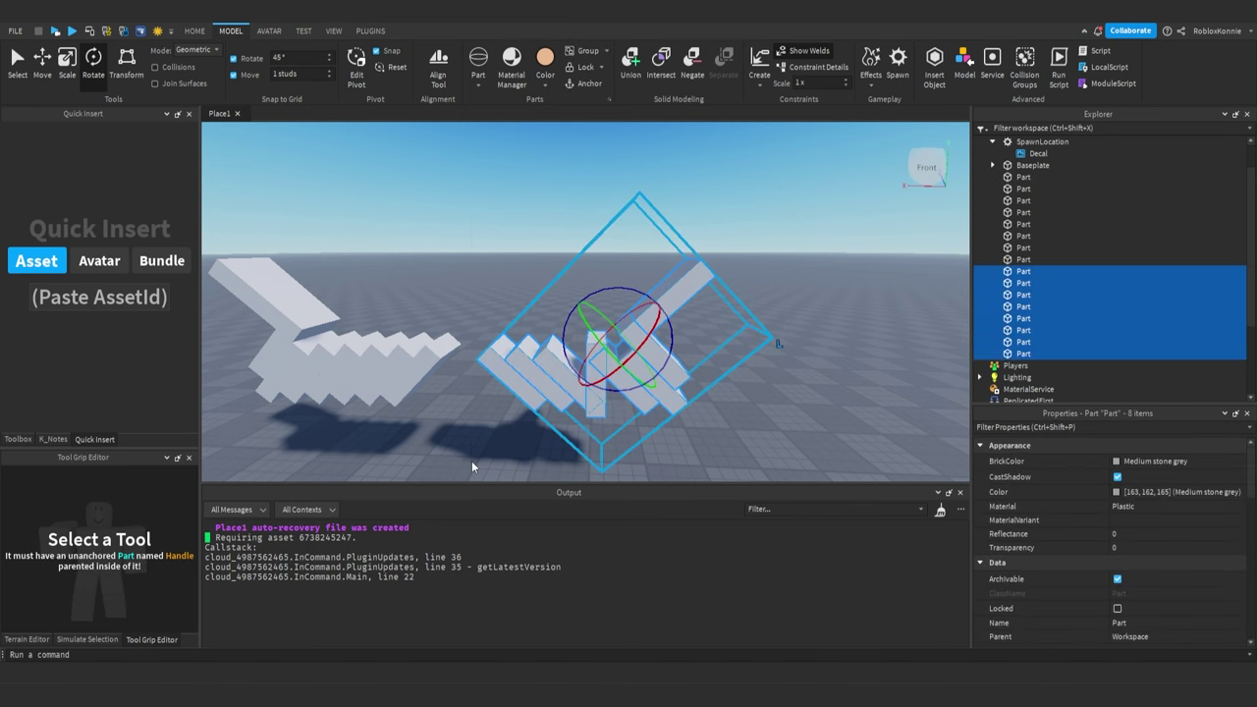
key(ctrl+shift+g)
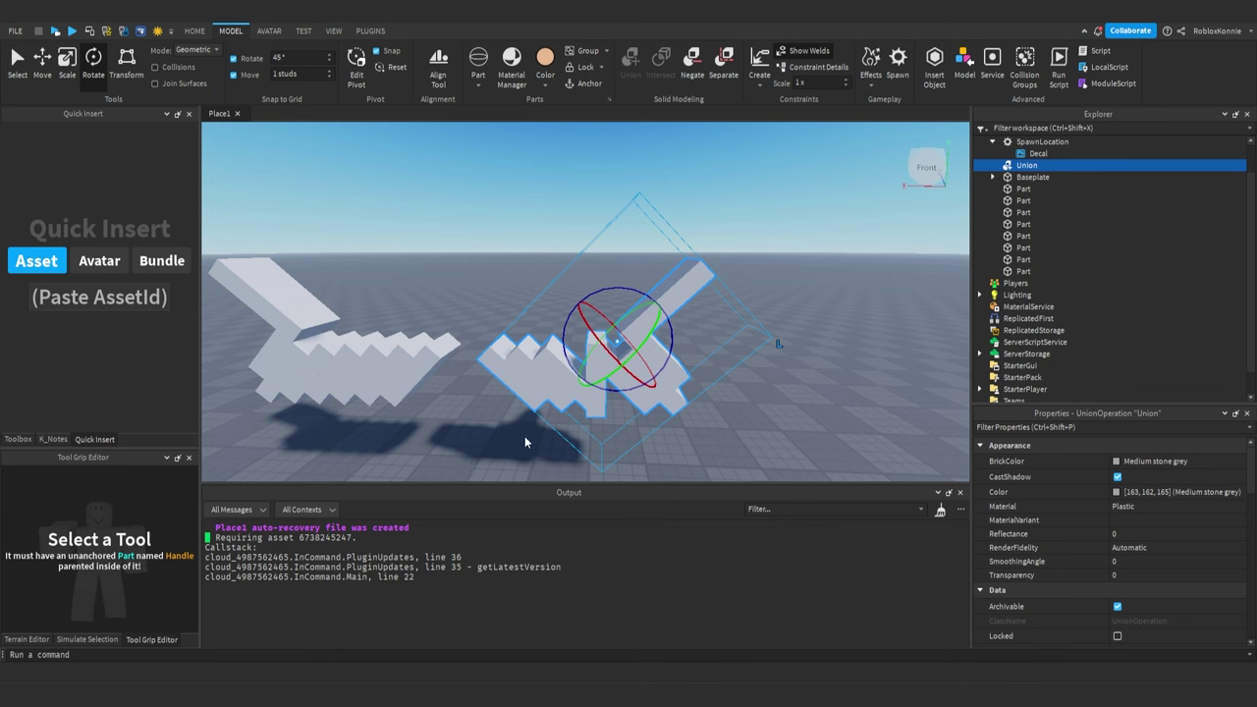
key(ctrl+2)
key(ctrl+3)
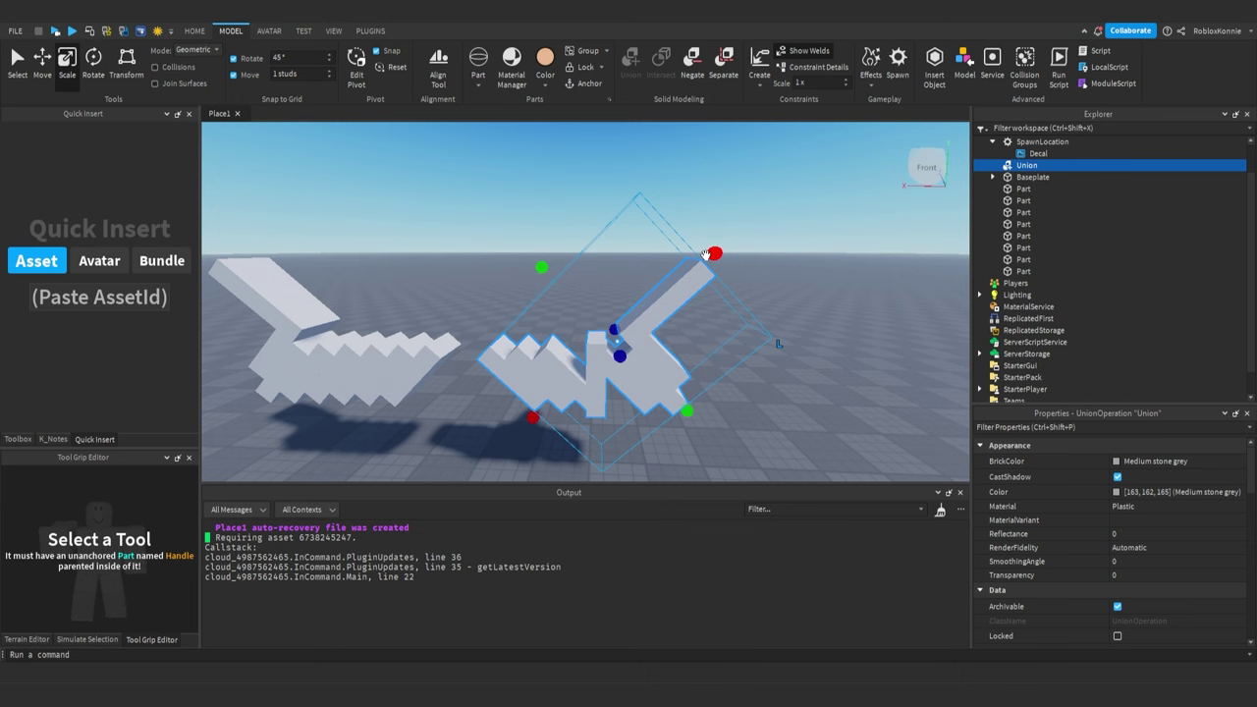
drag(713, 255, 834, 136)
scroll(670, 255, up, 5)
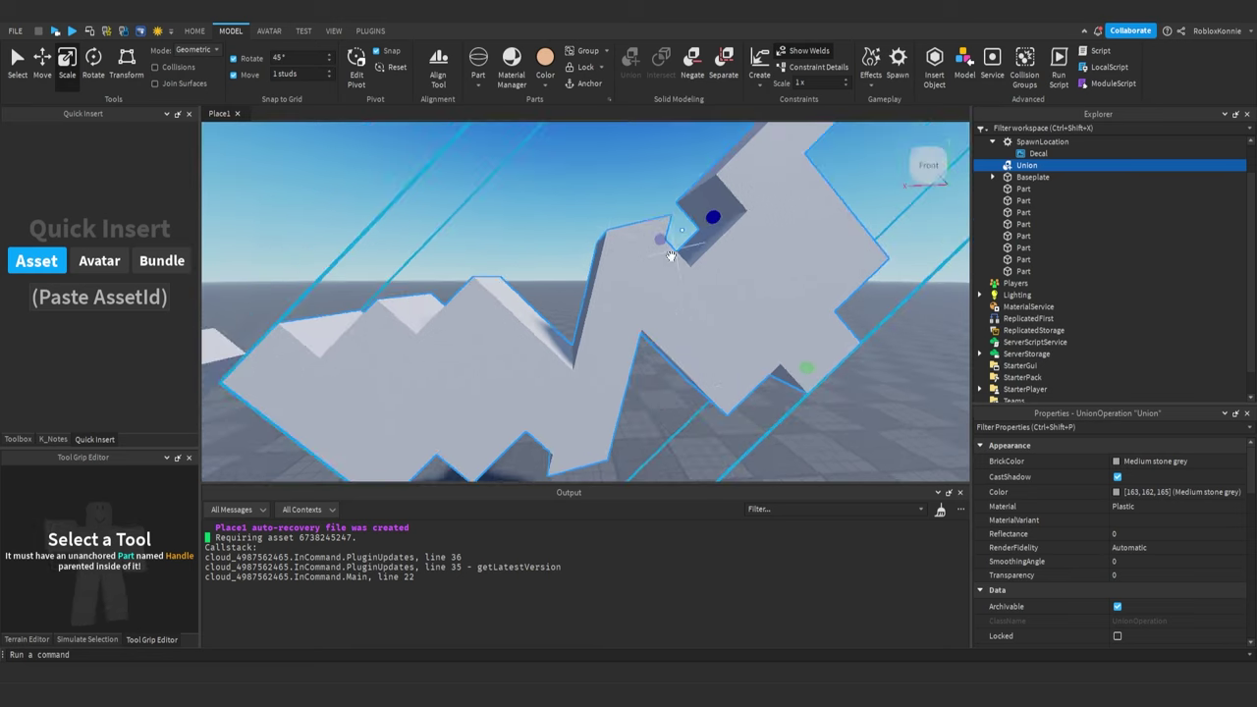
scroll(652, 257, down, 5)
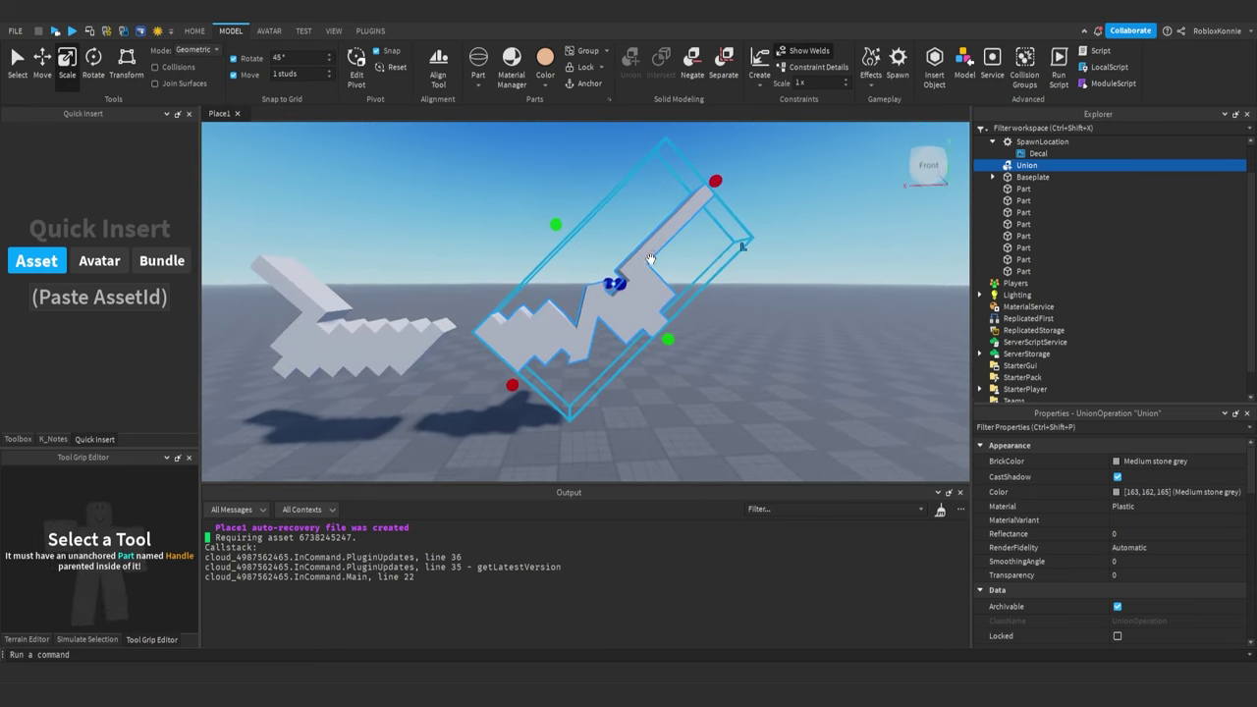
drag(539, 236, 470, 176)
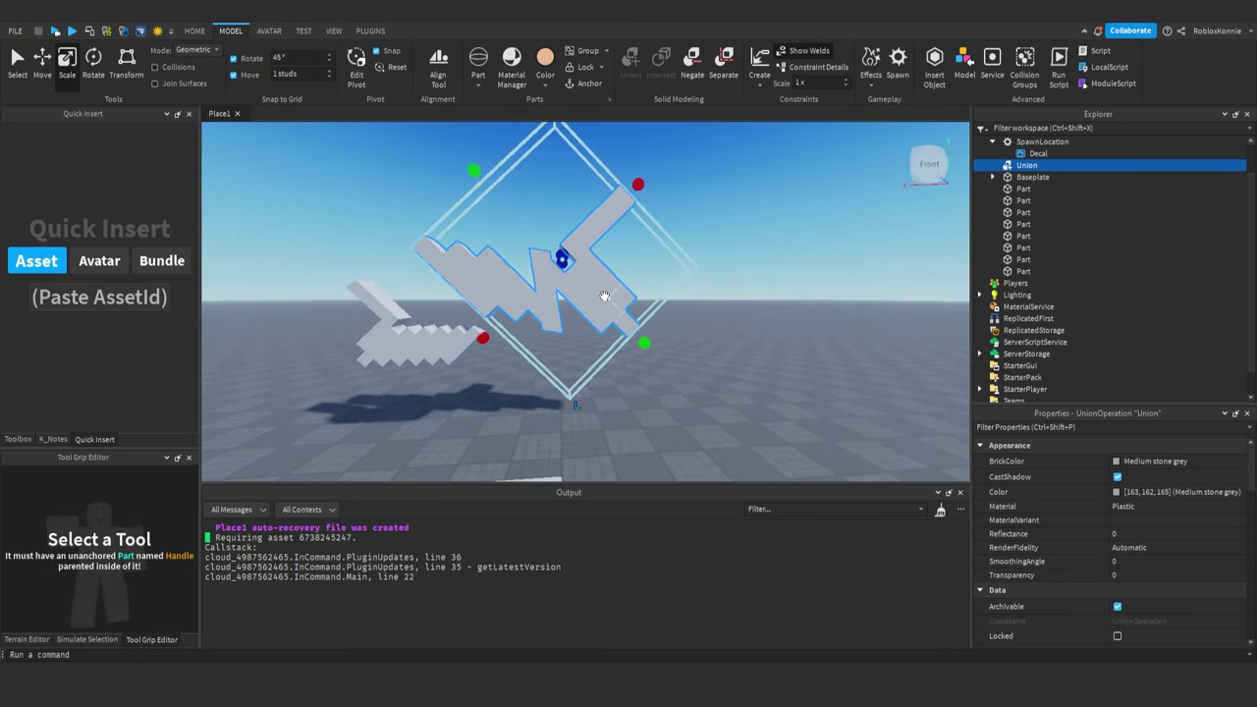
Undo the stretching of the union, separate it back into individual parts, and clear the selection
key(ctrl+z)
key(ctrl+z)
key(f)
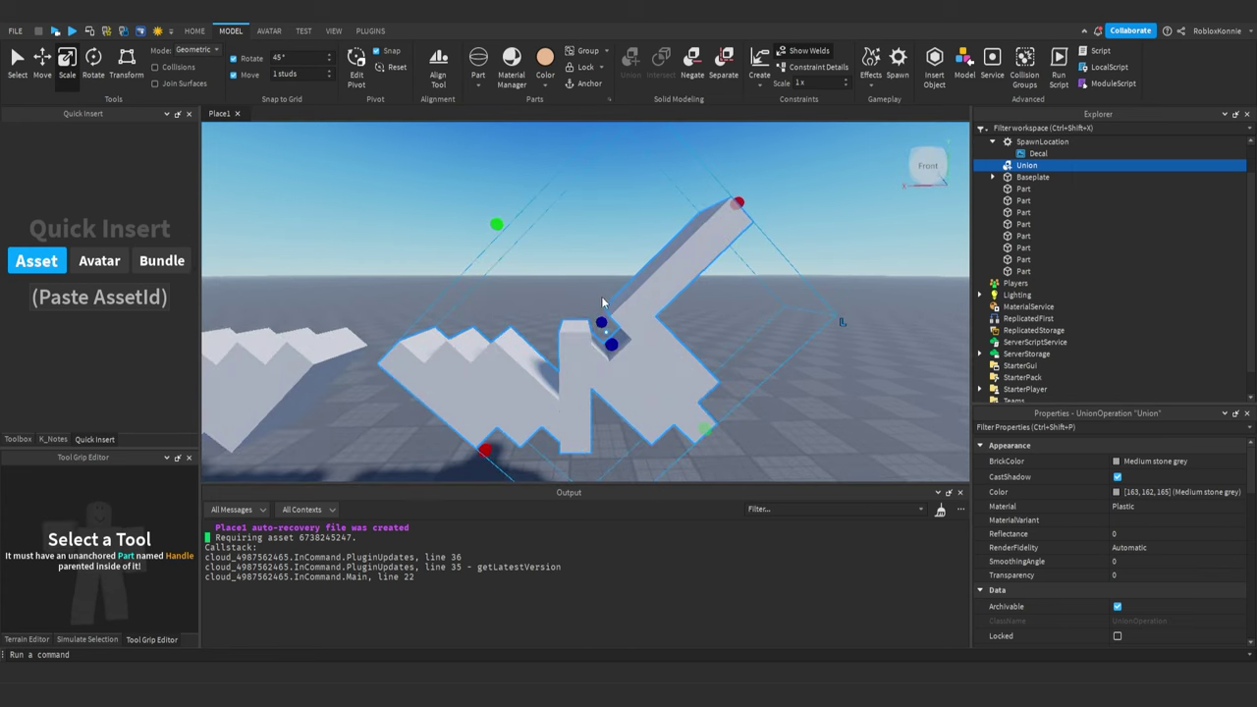
key(ctrl+shift+u)
click(713, 304)
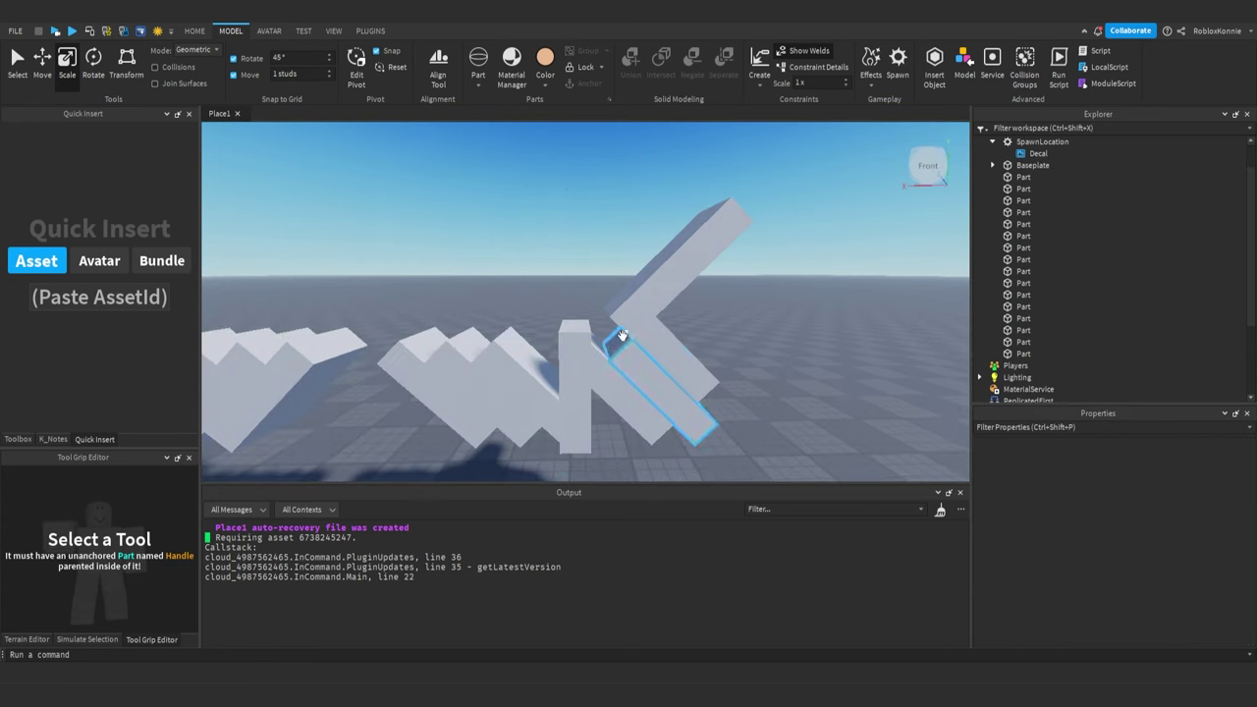
Duplicate the raised arm of the right-hand shape and lengthen the copy diagonally down across the other bars
right_drag(590, 347, 591, 344)
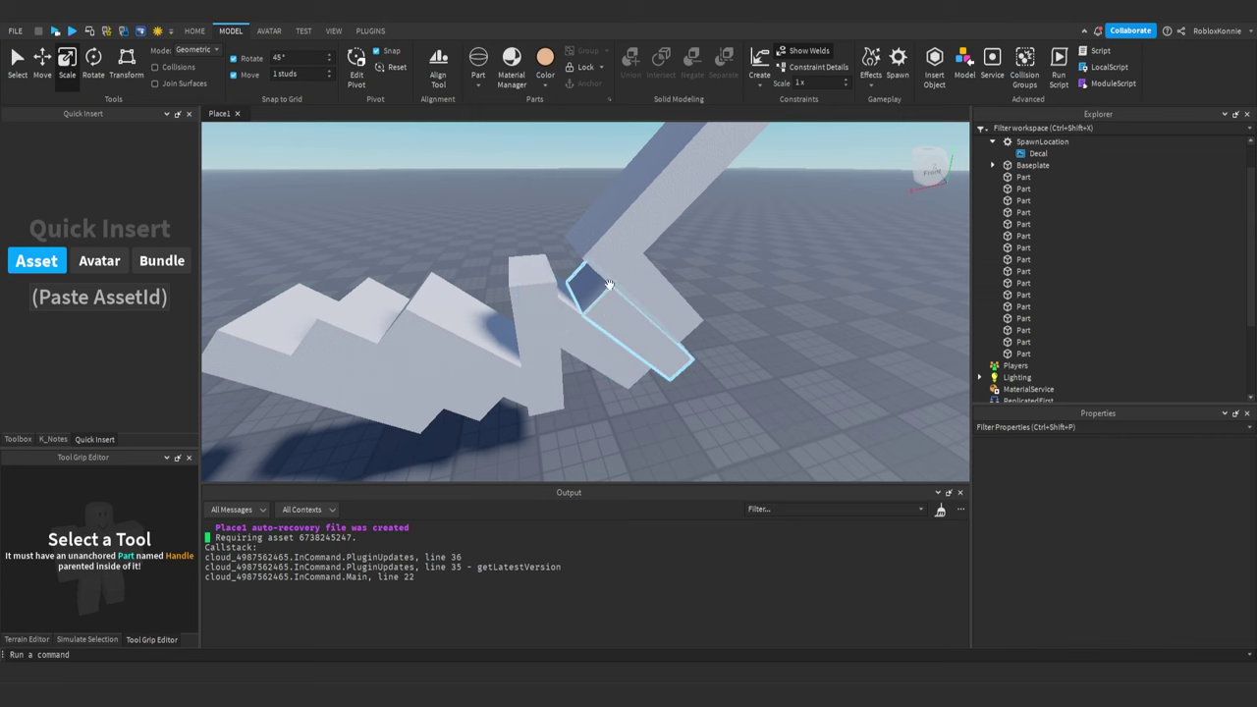
click(624, 225)
scroll(623, 227, down, 5)
right_drag(623, 227, 628, 230)
key(ctrl+d)
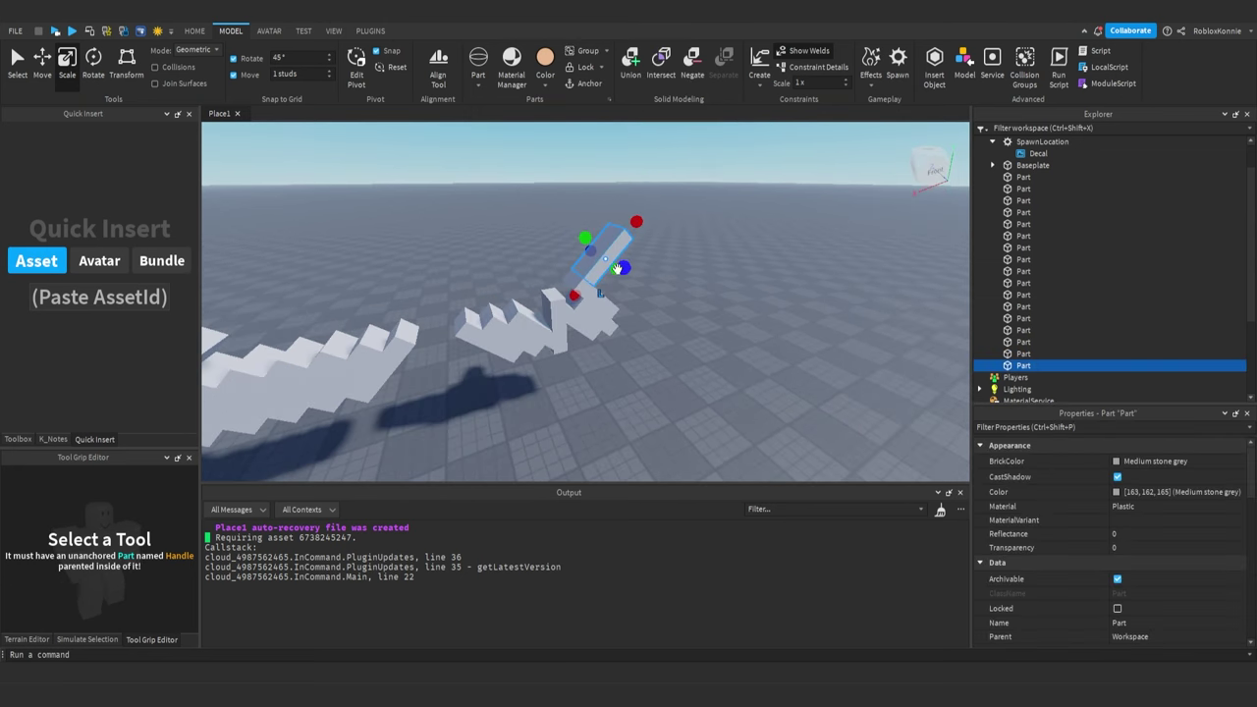
key(ctrl+2)
drag(623, 269, 505, 393)
key(ctrl+3)
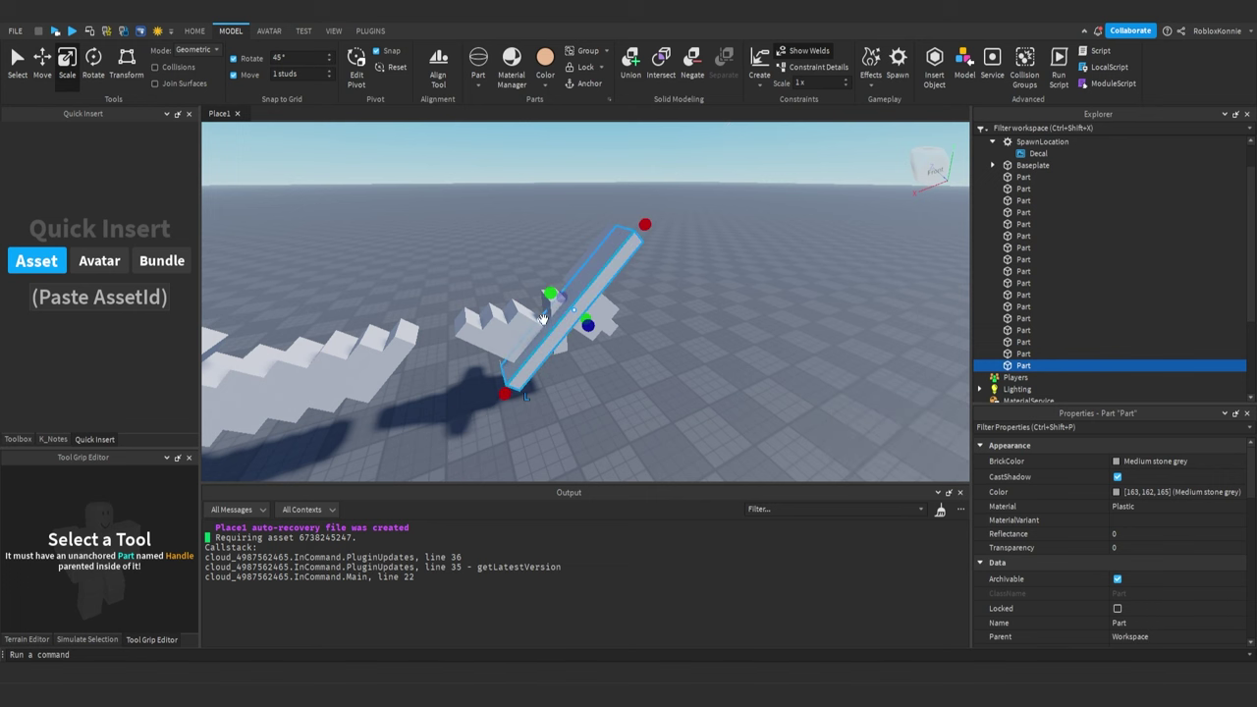
Turn the lengthened arm copy into a negative part with Negate
scroll(523, 287, up, 3)
right_drag(519, 281, 521, 285)
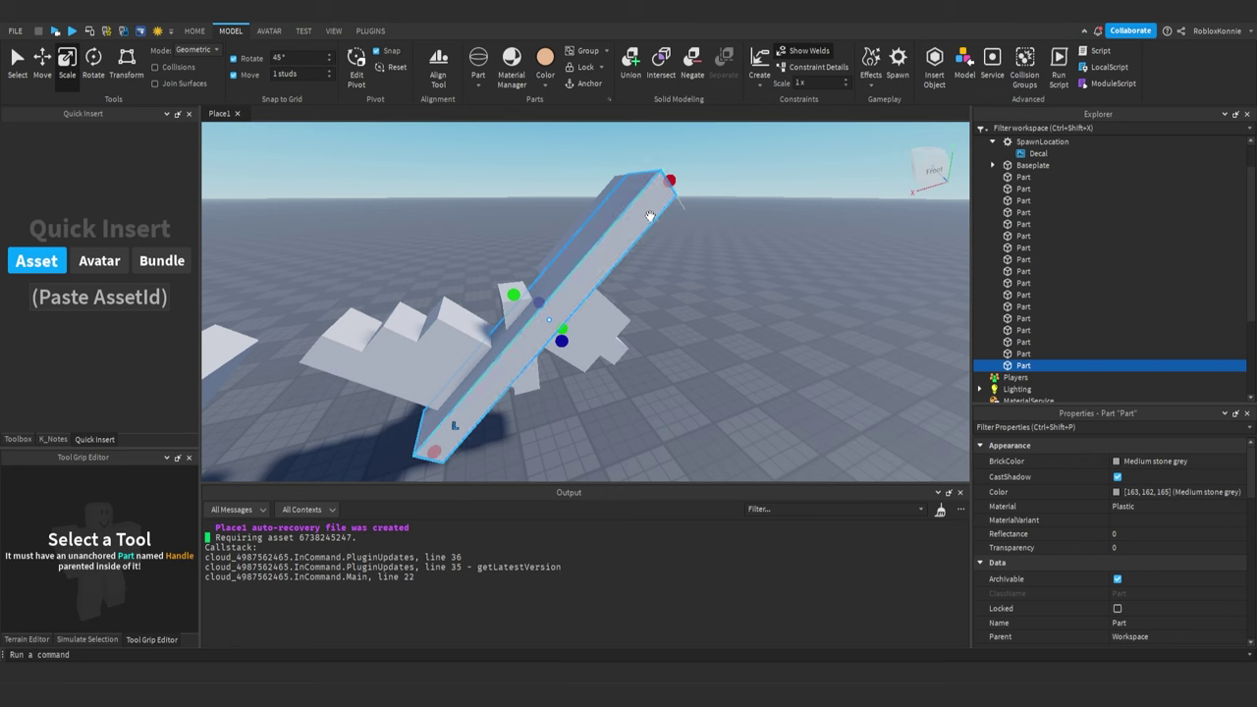
key(ctrl+shift+n)
right_drag(650, 215, 645, 242)
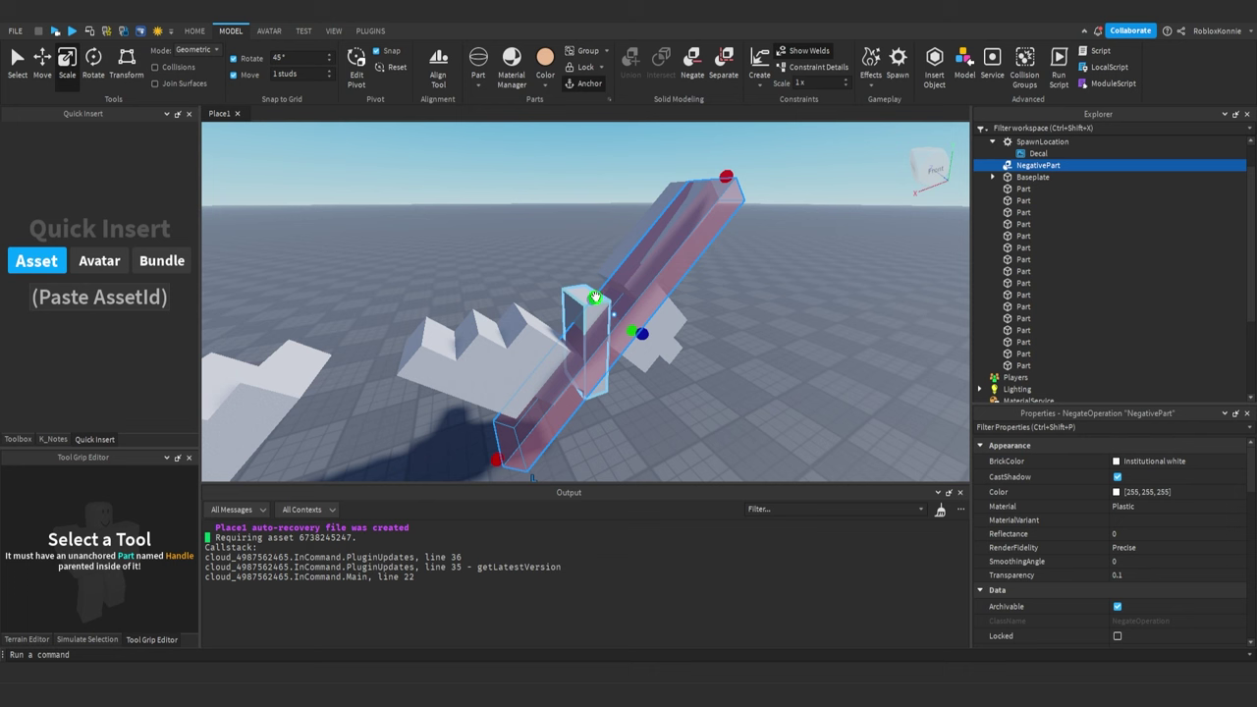
Select the negative part together with the eight overlapping parts and union them to cut the diagonal channel through the shape
drag(596, 296, 601, 306)
click(799, 309)
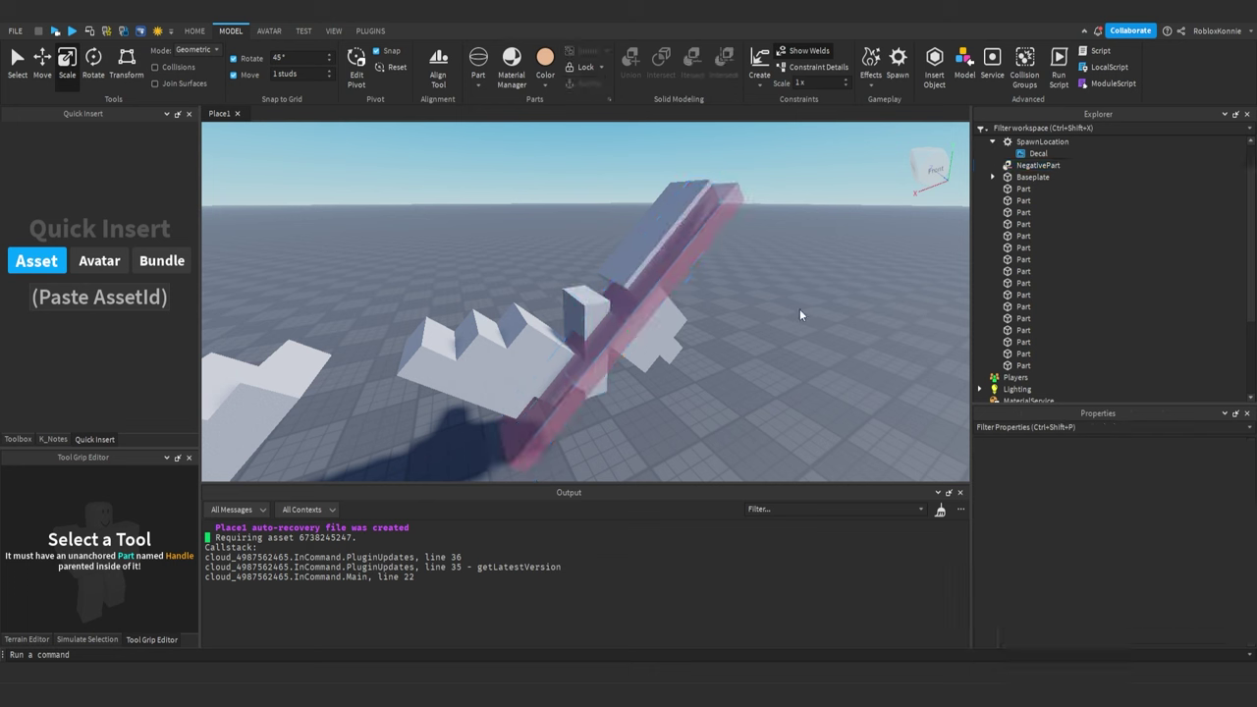
right_drag(631, 260, 629, 273)
drag(546, 197, 745, 376)
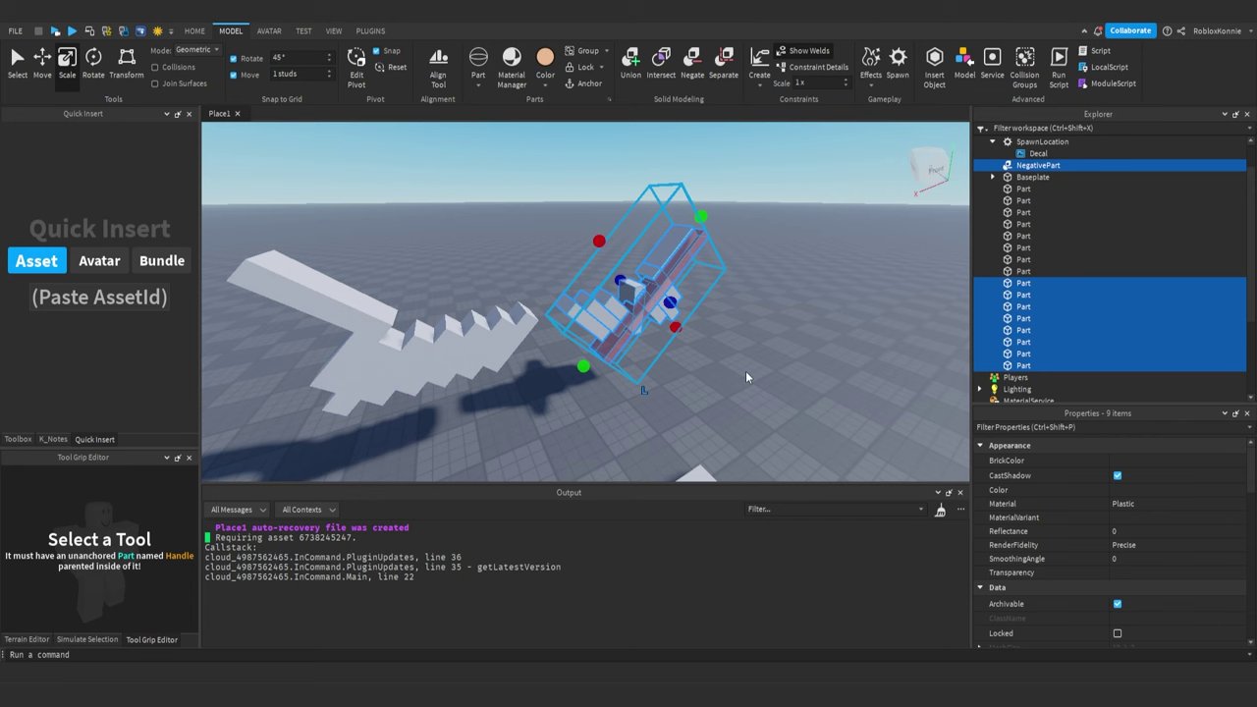
key(ctrl+shift+g)
click(746, 373)
right_drag(746, 373, 745, 371)
click(580, 369)
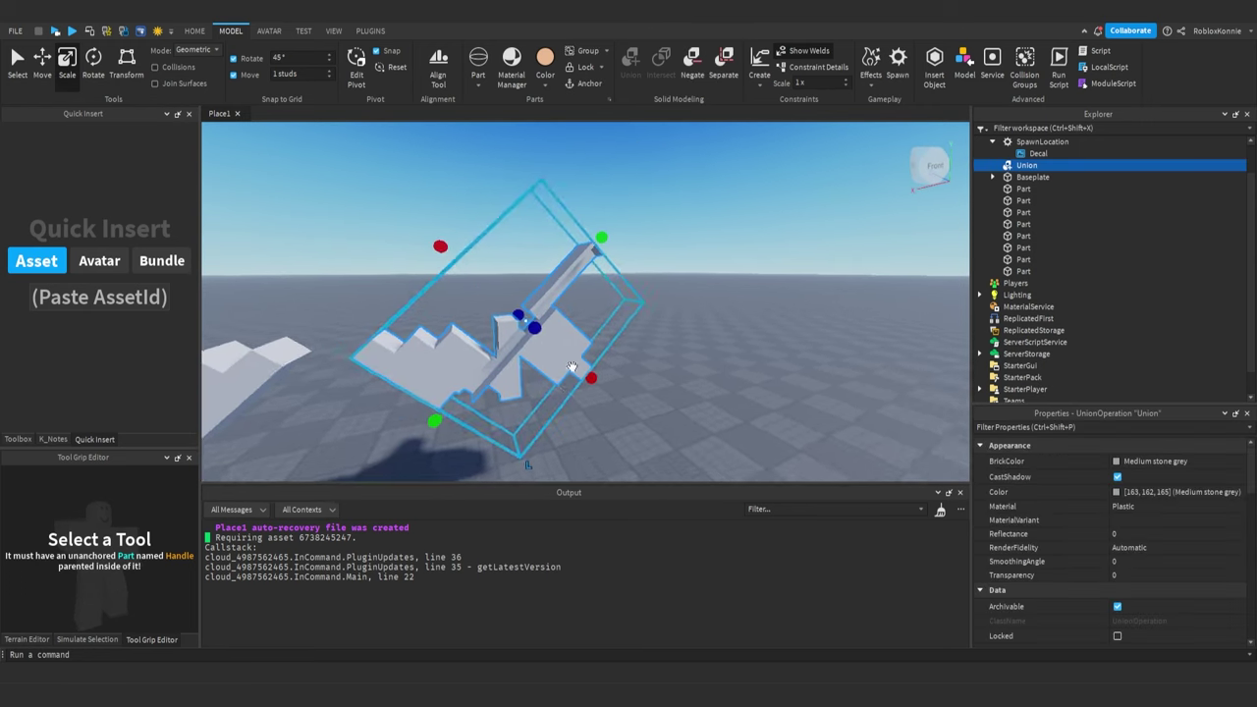
right_drag(572, 366, 572, 367)
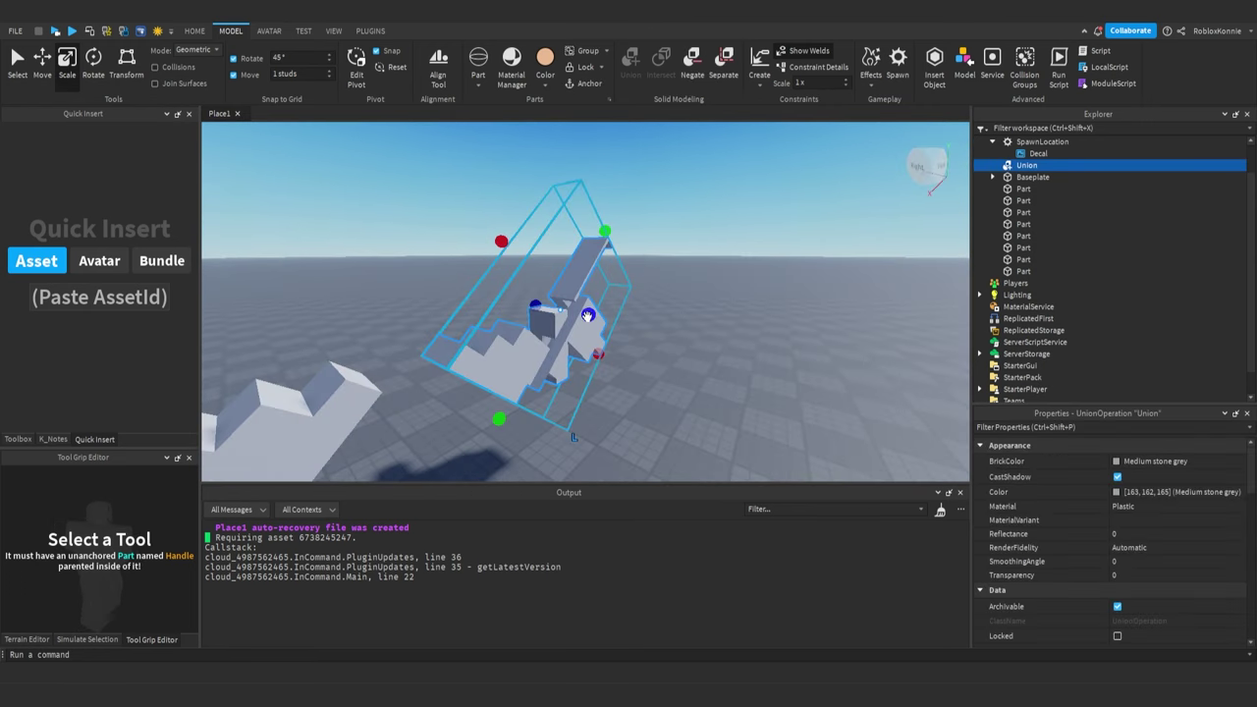
Stretch the cut union along its three axes and inspect the cut from different distances and angles
drag(588, 312, 742, 355)
right_drag(742, 355, 741, 353)
drag(676, 302, 753, 212)
drag(575, 287, 506, 236)
right_drag(551, 270, 551, 271)
scroll(551, 270, down, 3)
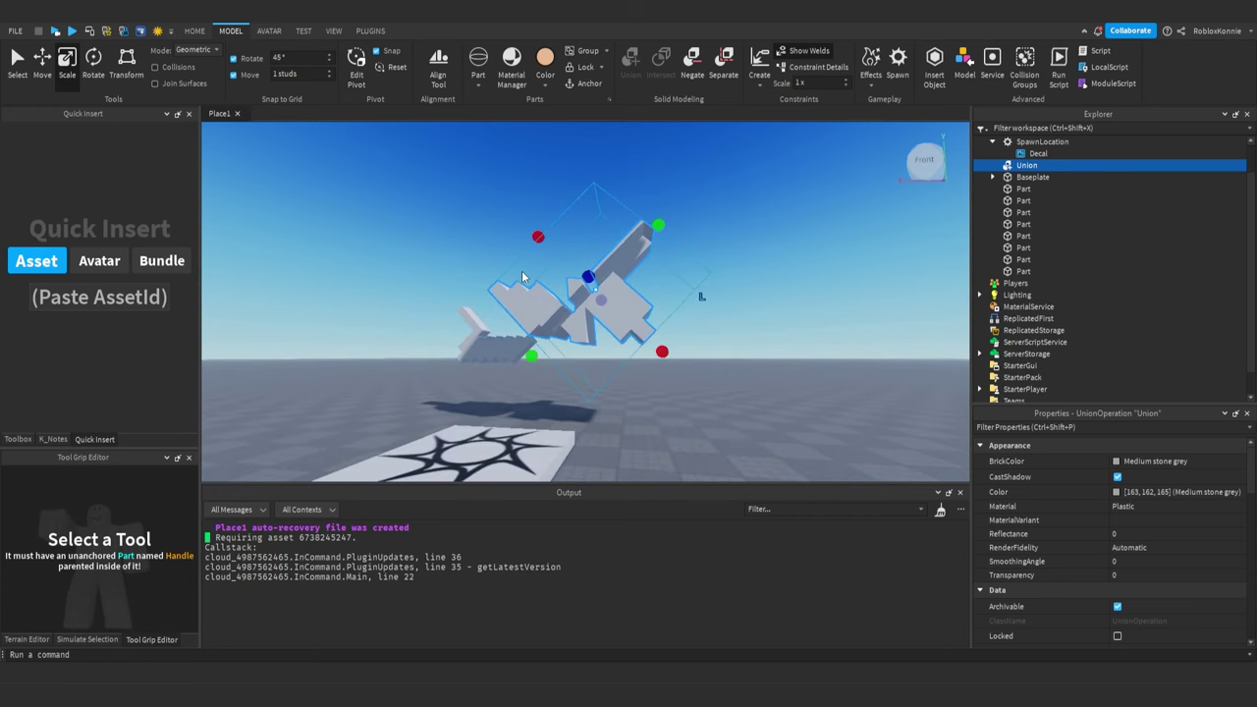
scroll(521, 270, up, 5)
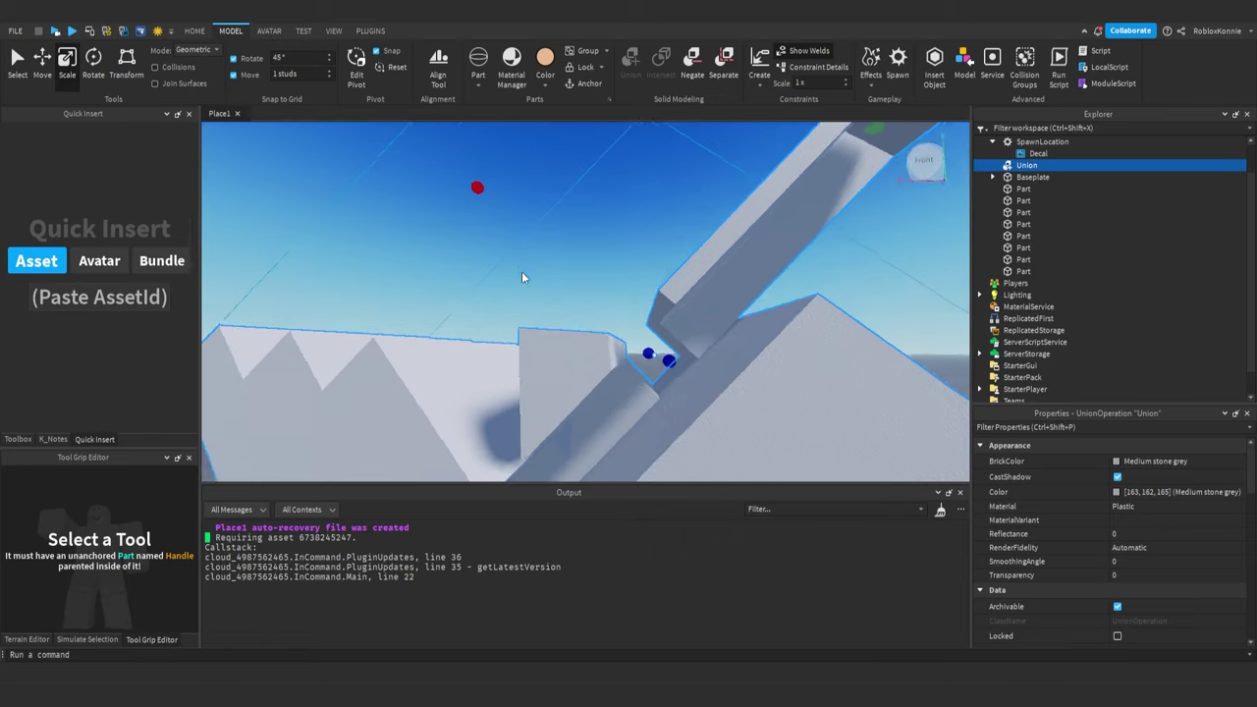
right_drag(522, 271, 521, 271)
scroll(521, 271, down, 5)
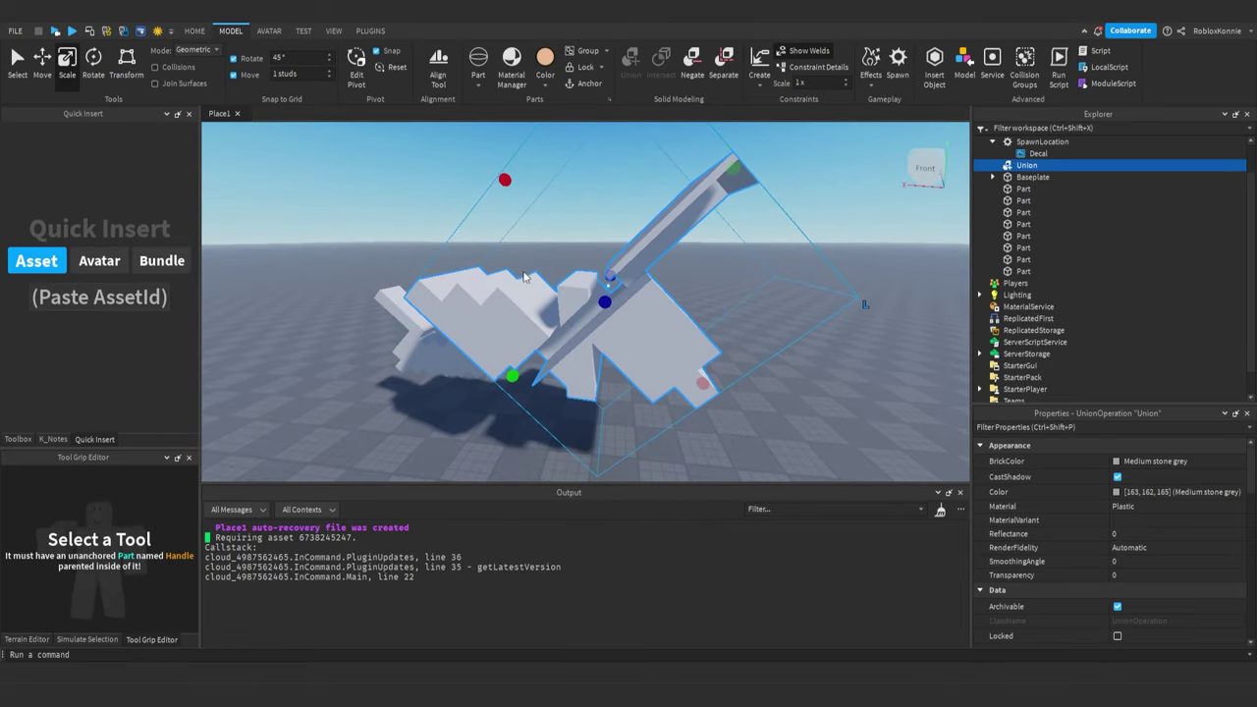
scroll(619, 267, up, 5)
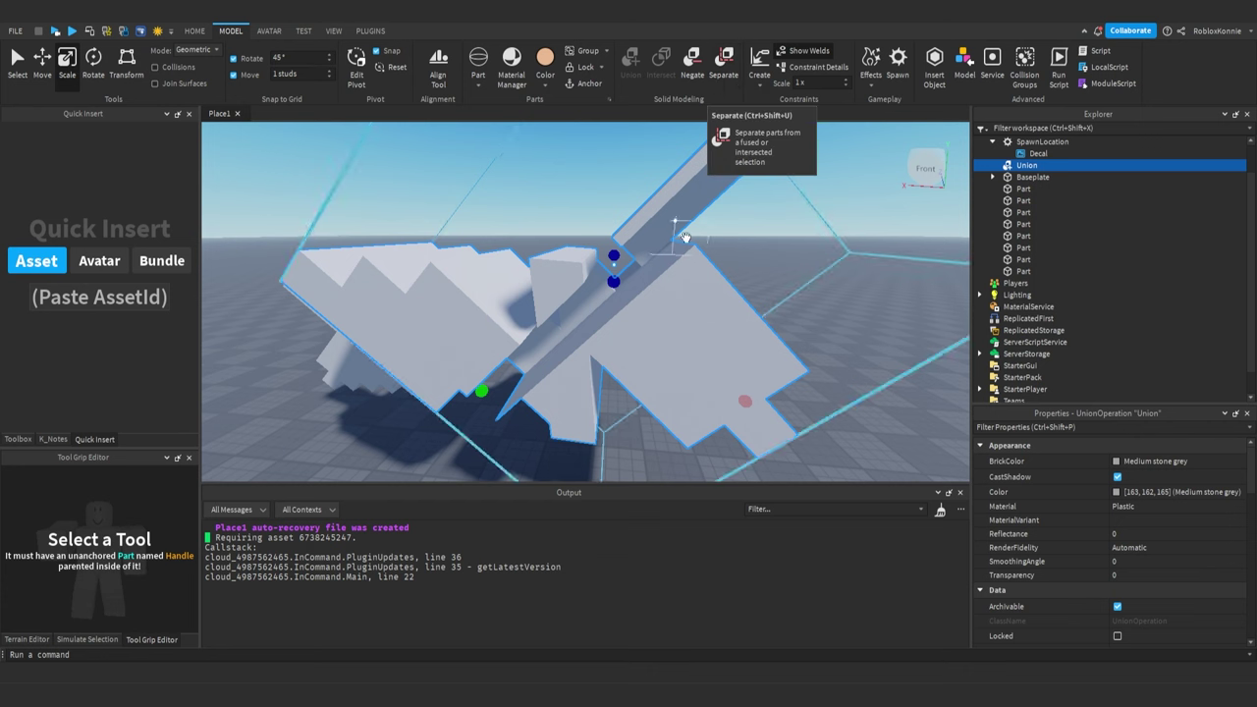
right_drag(706, 256, 707, 257)
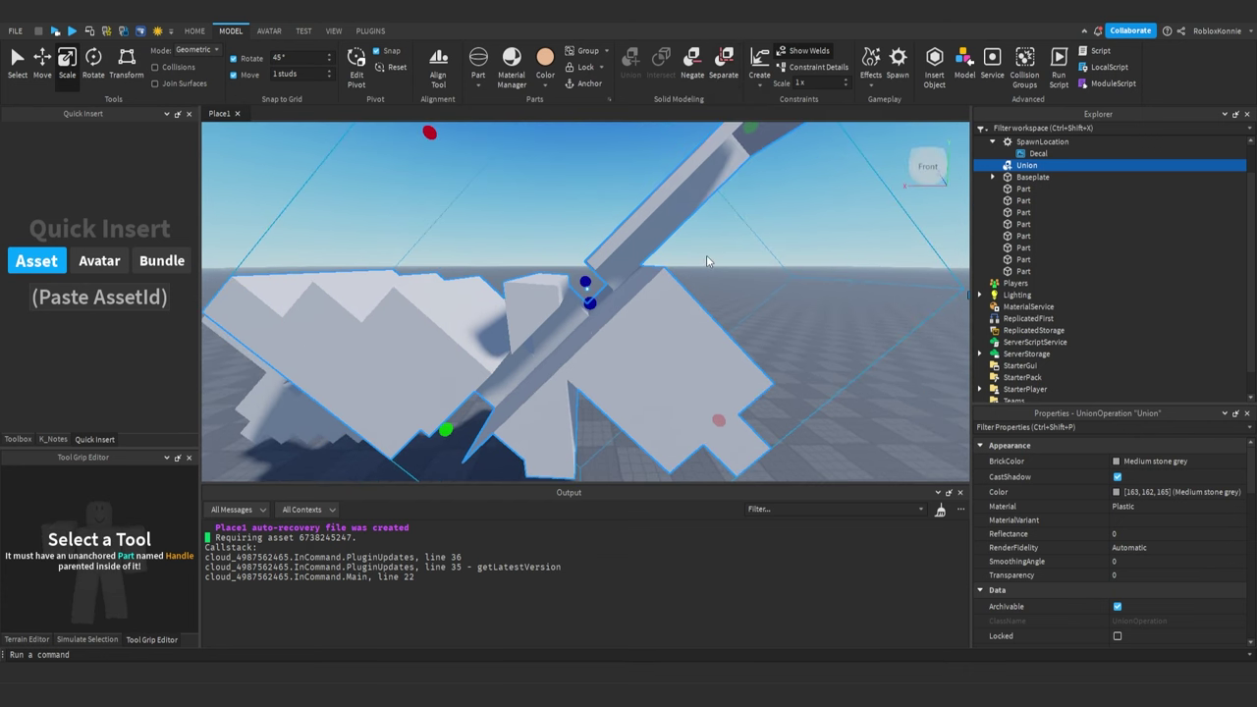
Separate the stretched union with Apply Scale and select the small upright part next to the negative bar
key(ctrl+shift+u)
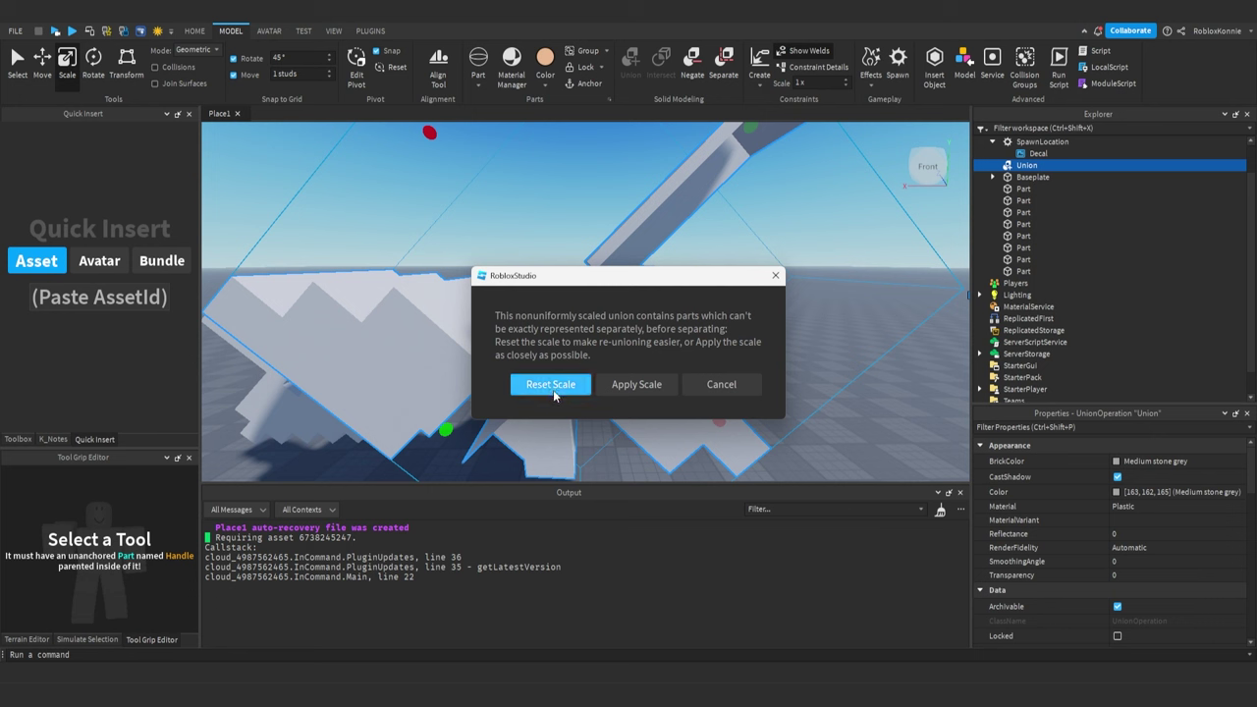
click(626, 385)
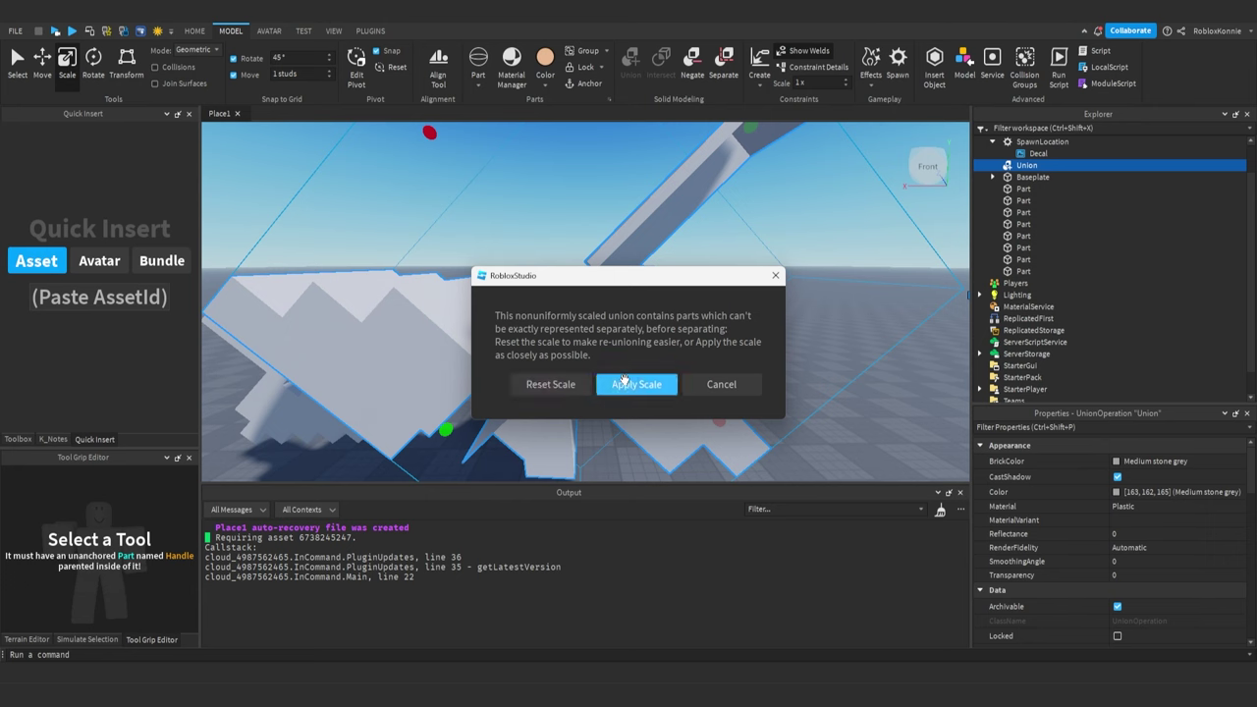
scroll(563, 310, down, 3)
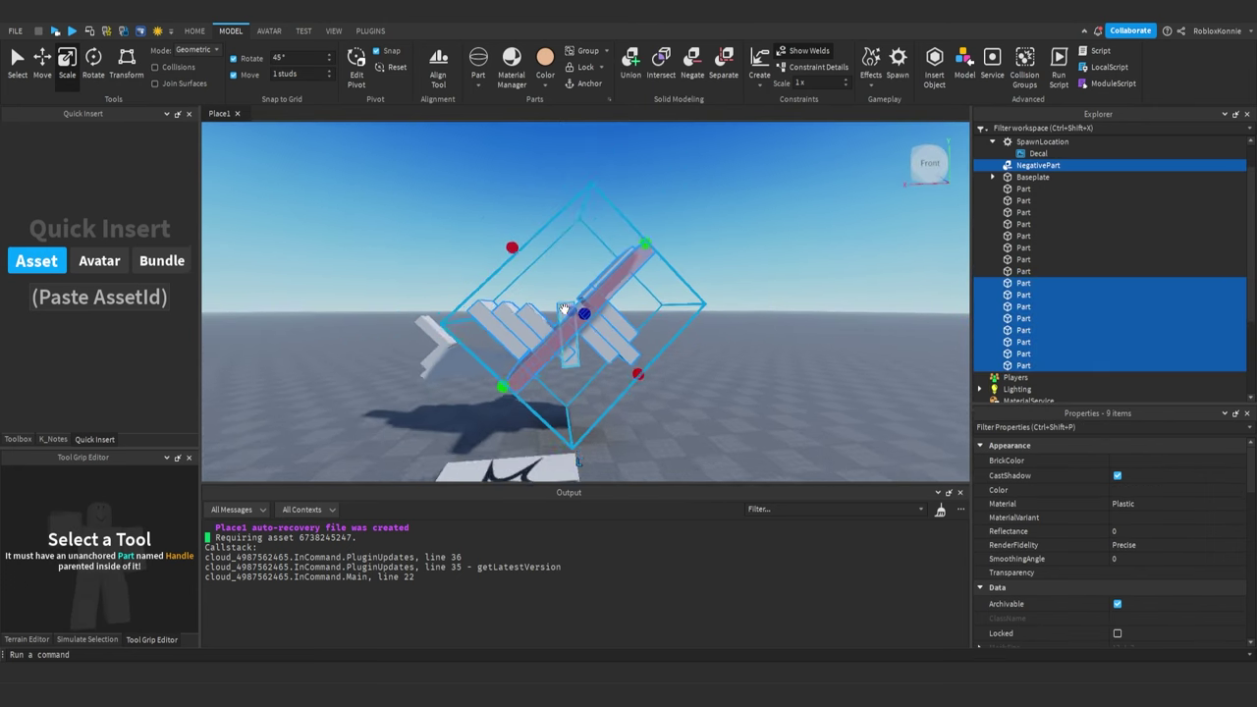
right_drag(565, 310, 562, 320)
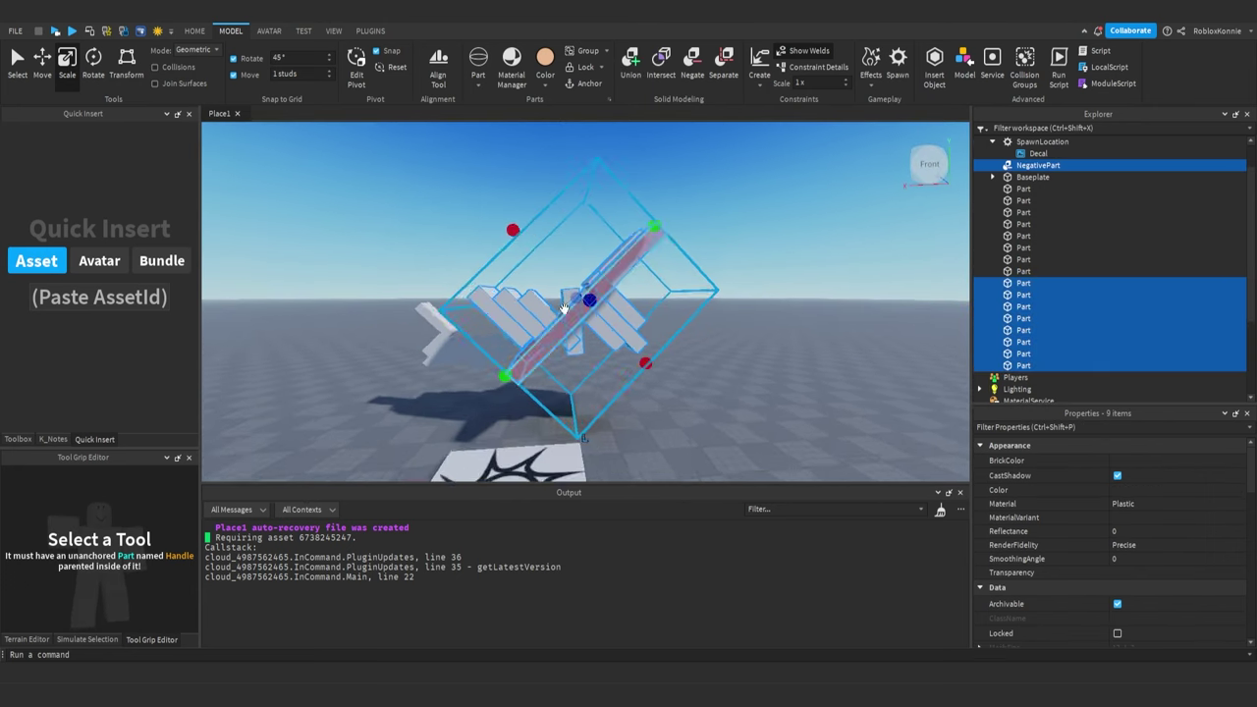
click(563, 285)
scroll(563, 295, up, 4)
click(556, 275)
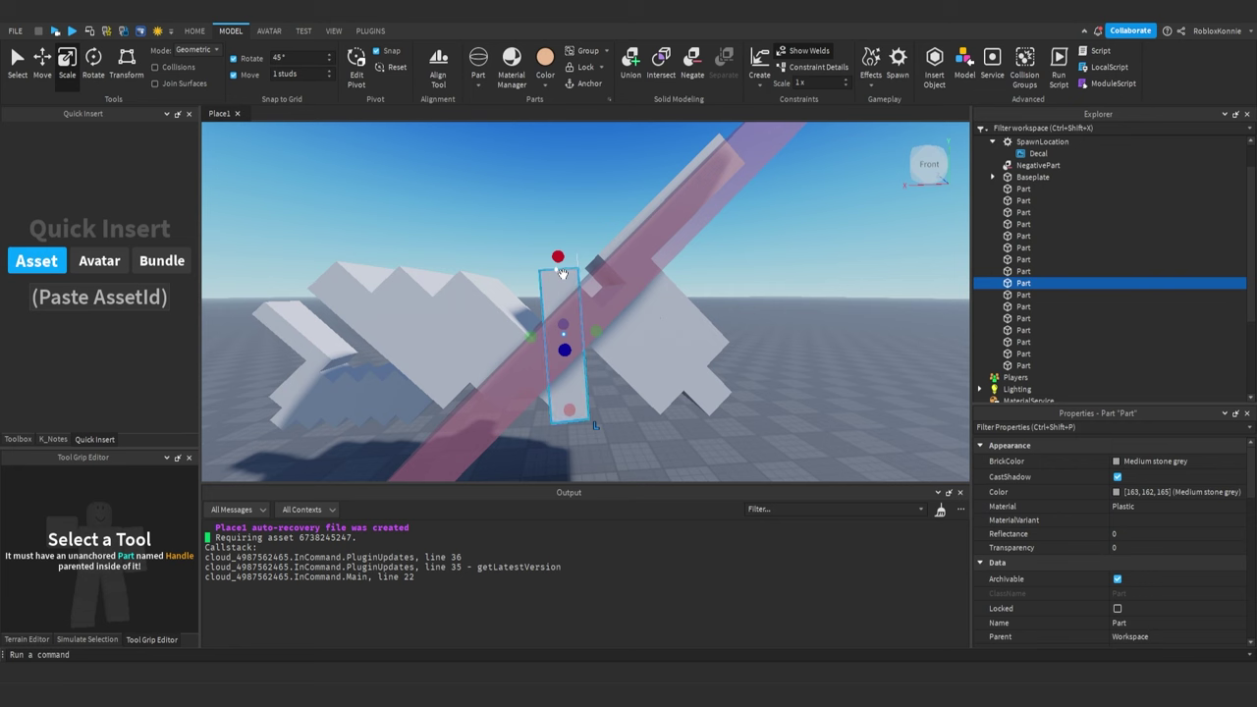
right_drag(562, 273, 562, 278)
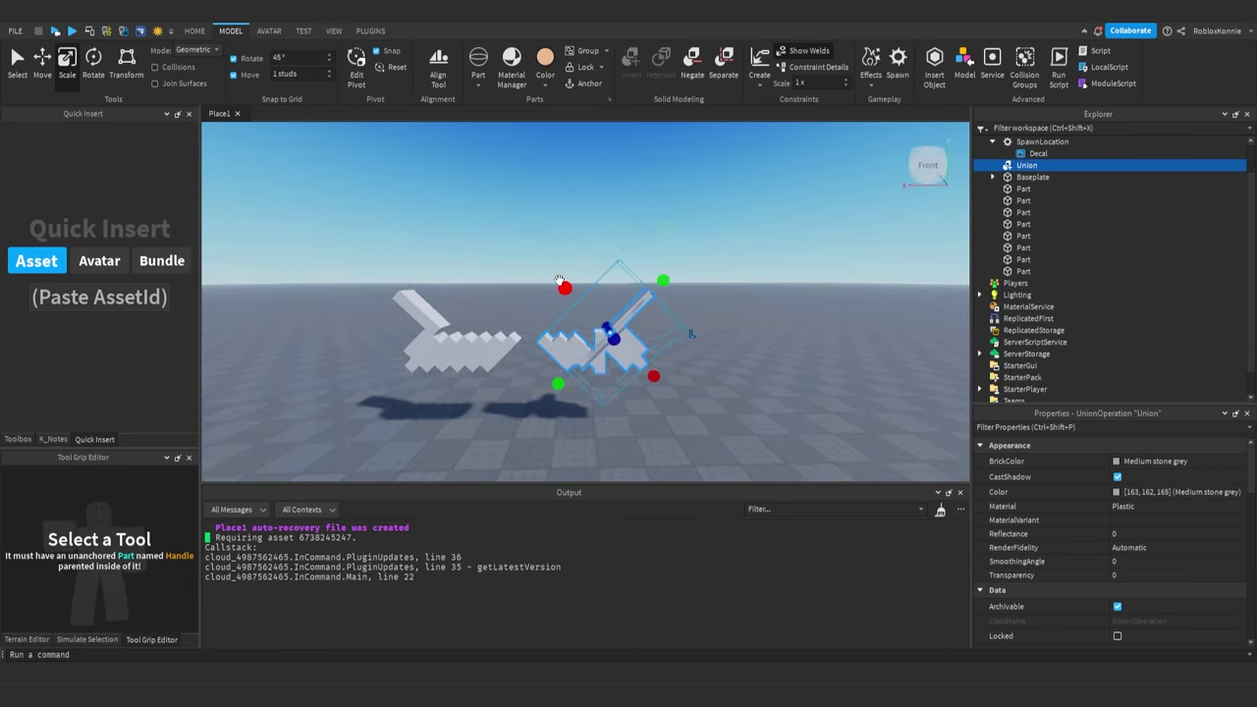
Clear the selection, insert a sphere part, and move it onto the middle of the union
scroll(559, 280, up, 4)
right_drag(558, 280, 559, 280)
scroll(559, 279, down, 3)
click(564, 276)
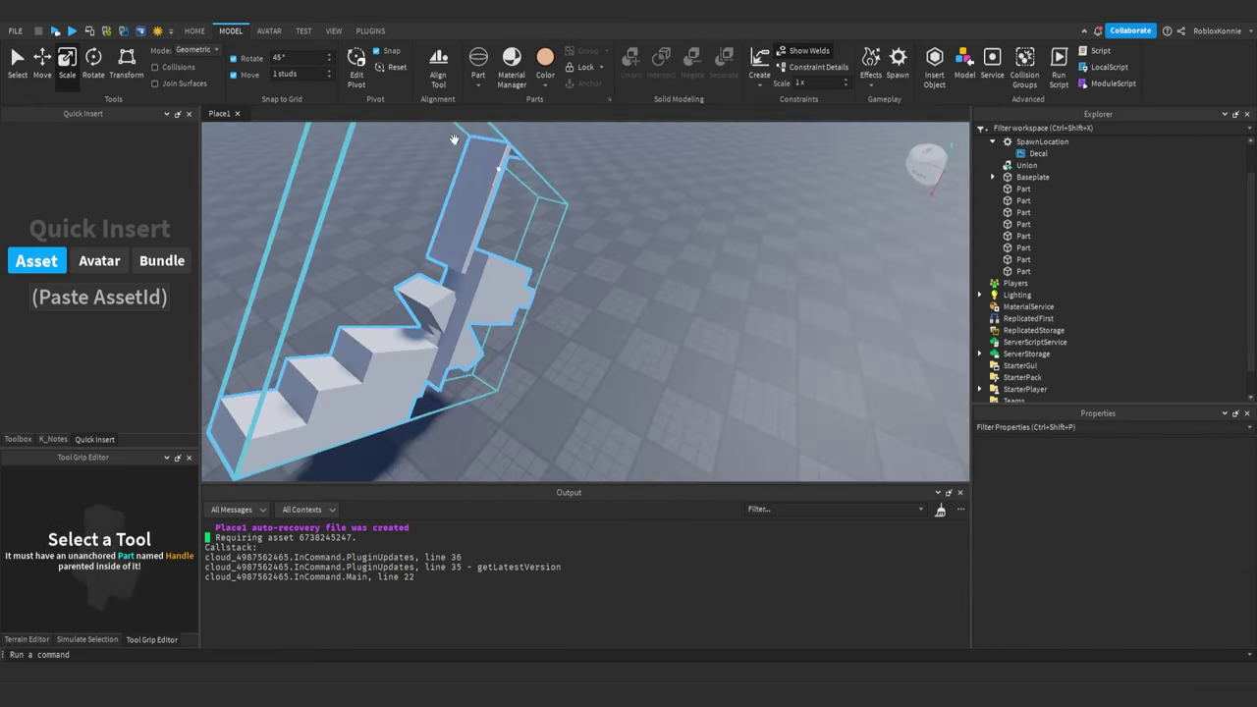
click(478, 59)
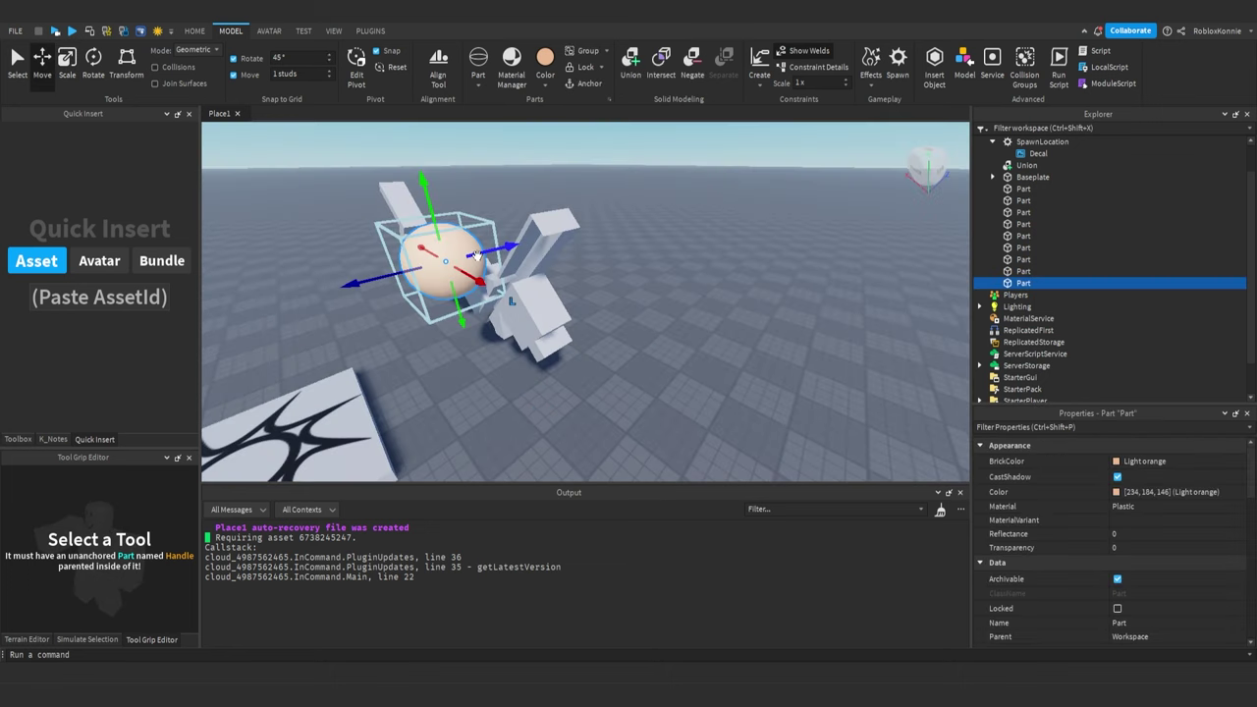
drag(475, 255, 510, 265)
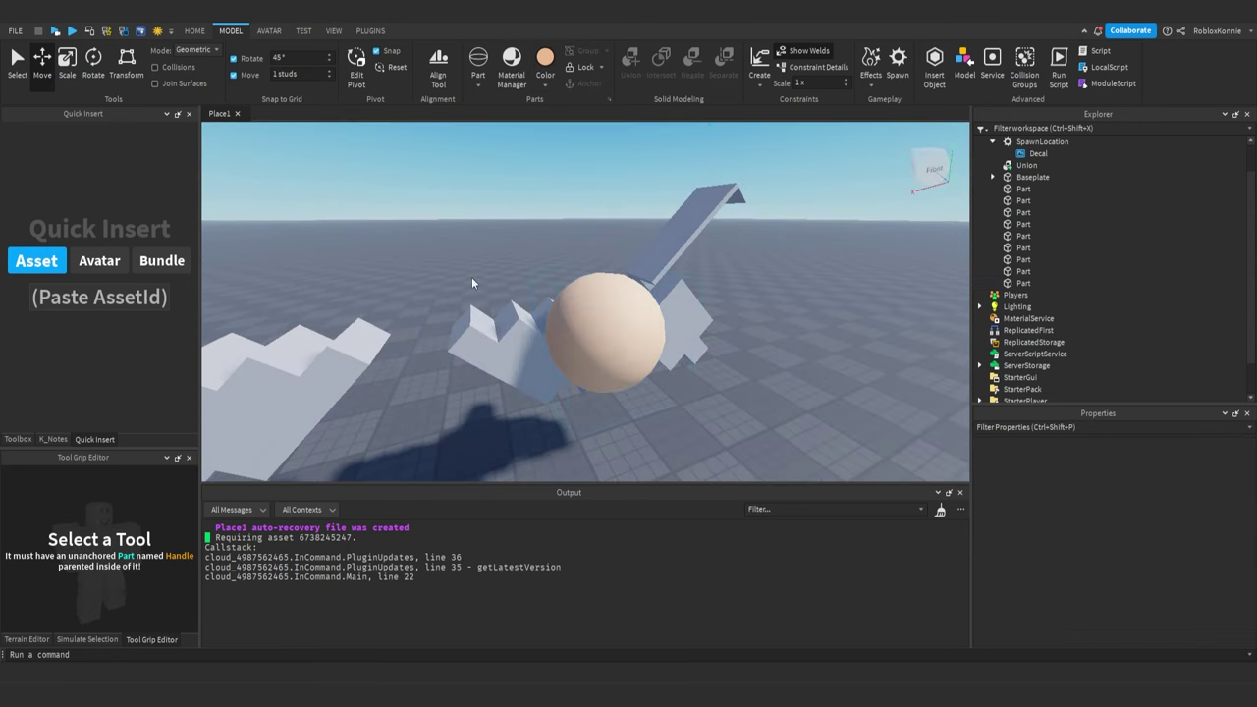
Union the light orange sphere with the grey union and clear the selection
click(503, 329)
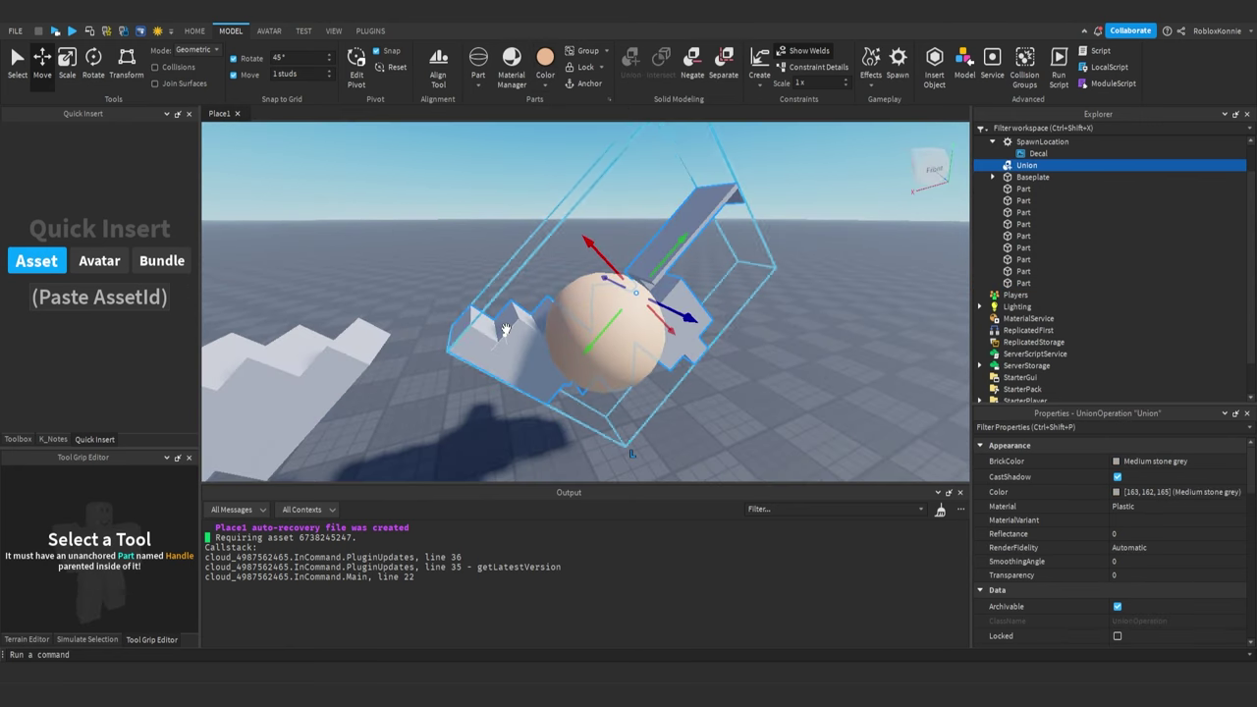
ctrl+click(584, 314)
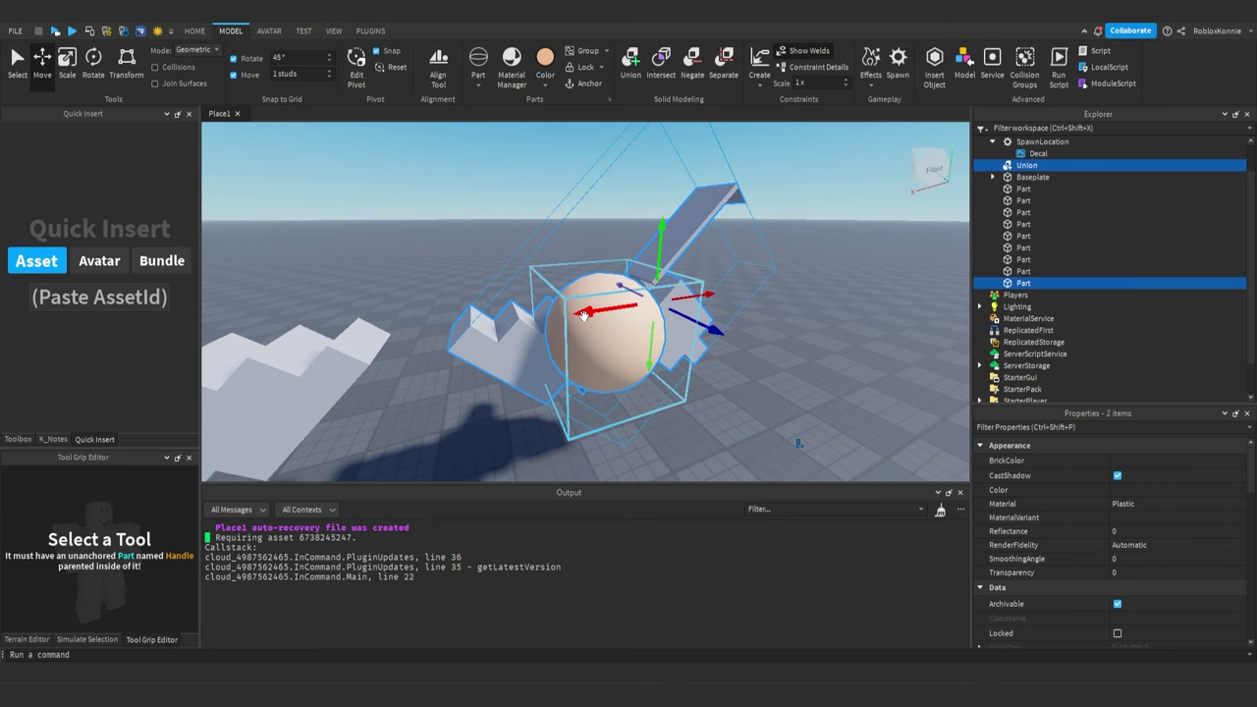
key(ctrl+shift+g)
click(424, 291)
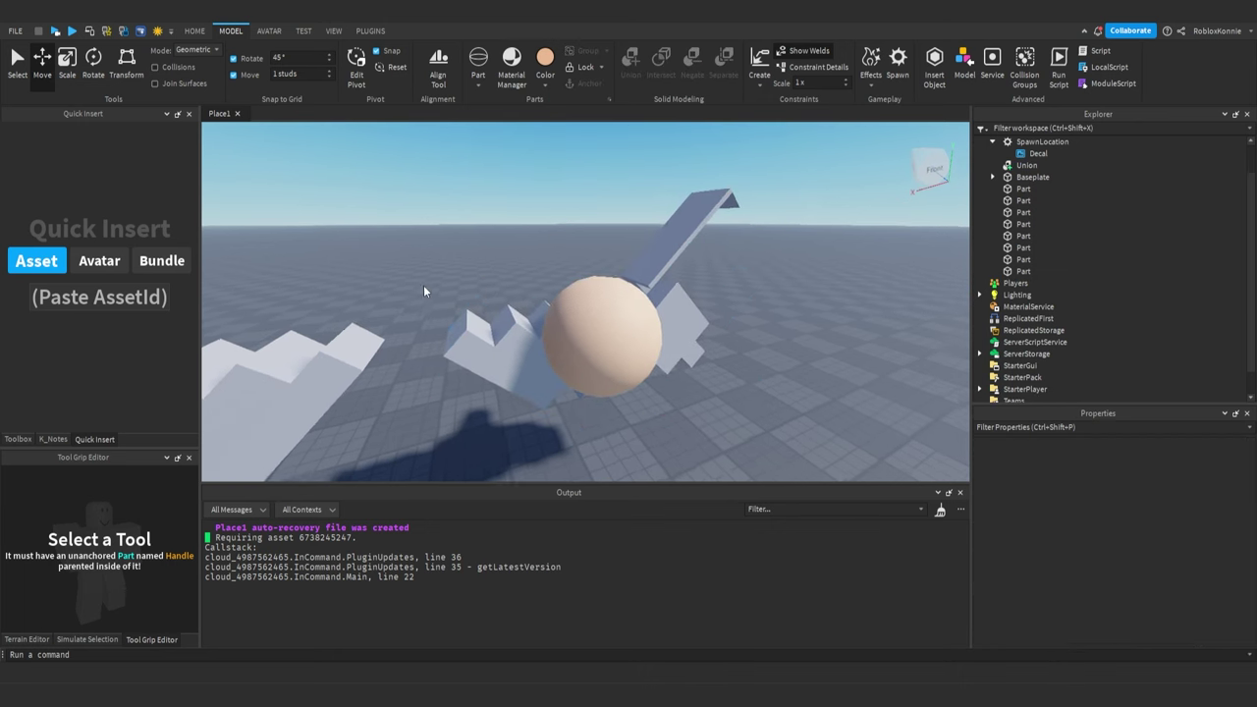
key(w)
right_drag(424, 291, 525, 352)
key(w)
Turn UsePartColor on for the combined sphere union, then off again
click(617, 310)
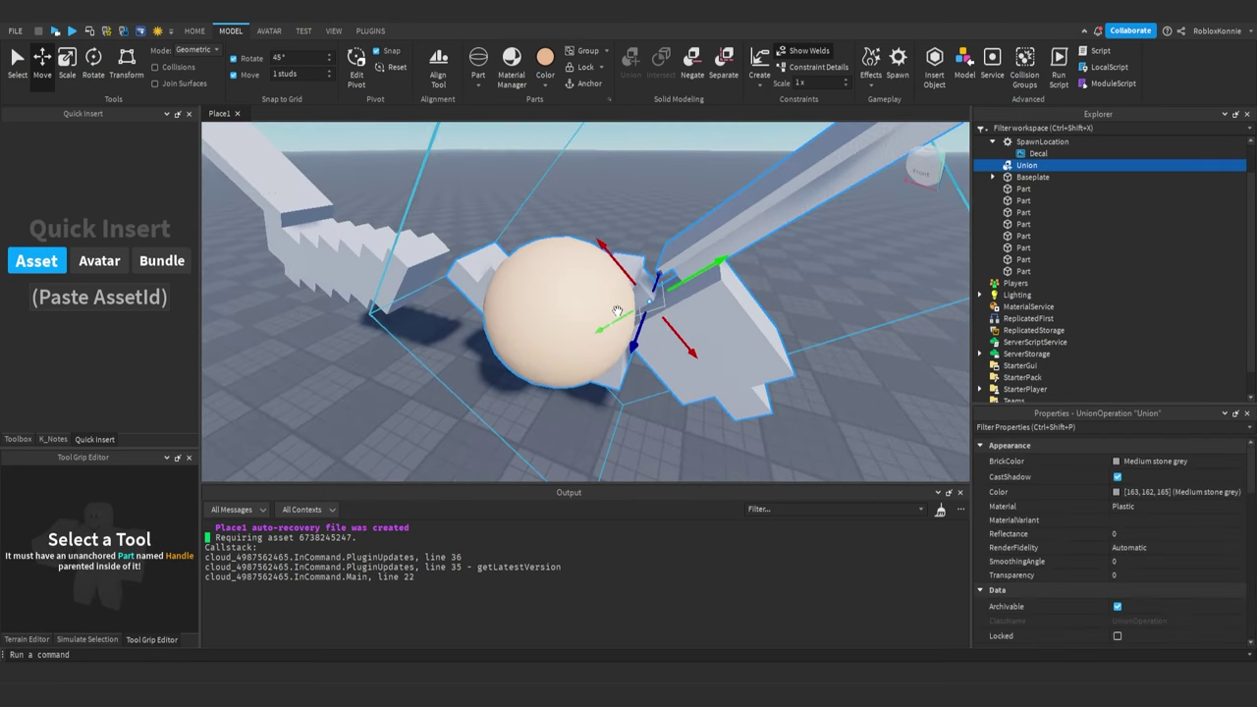
scroll(1068, 472, down, 5)
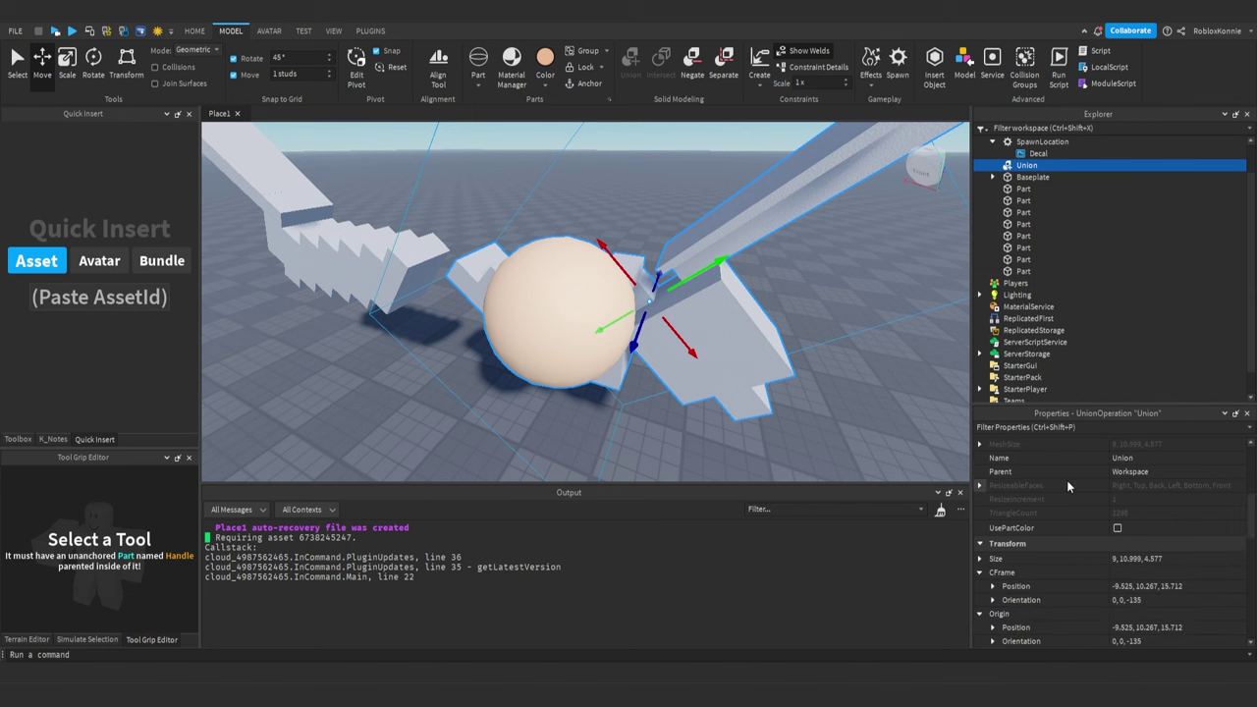
click(1116, 529)
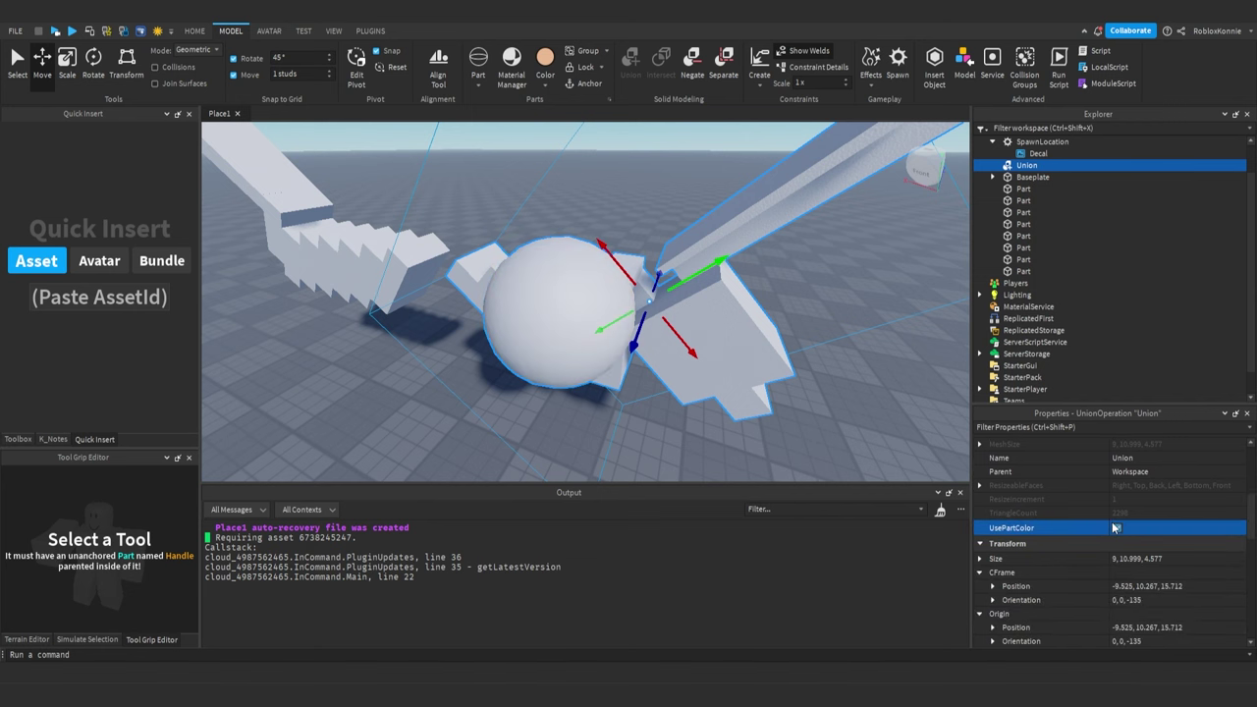
click(1117, 531)
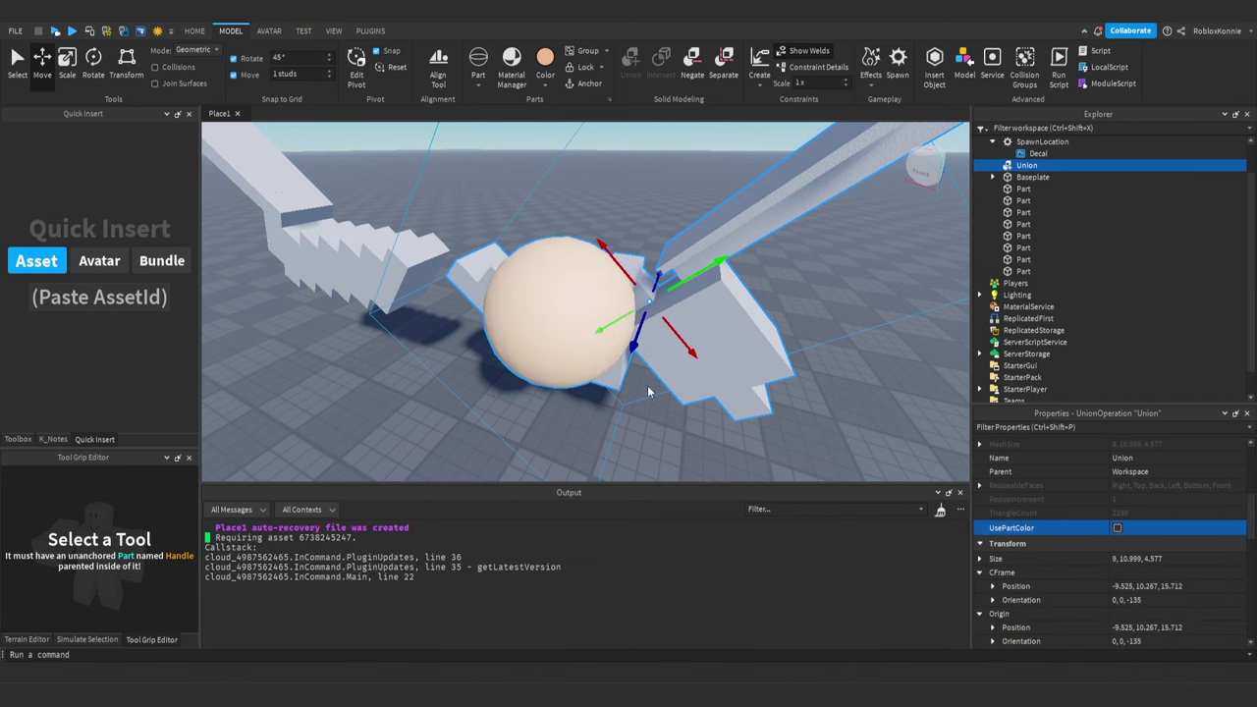
Set the sphere's material to Neon and clear the selection
right_drag(648, 390, 601, 367)
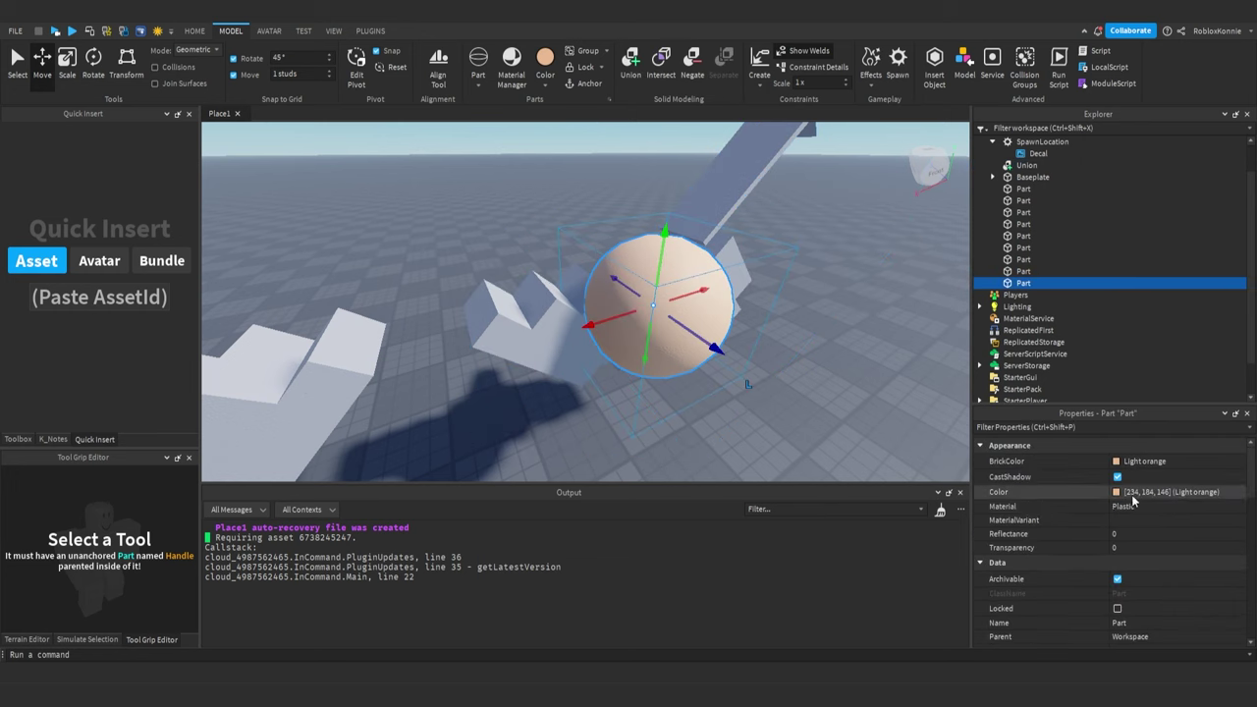
click(1134, 502)
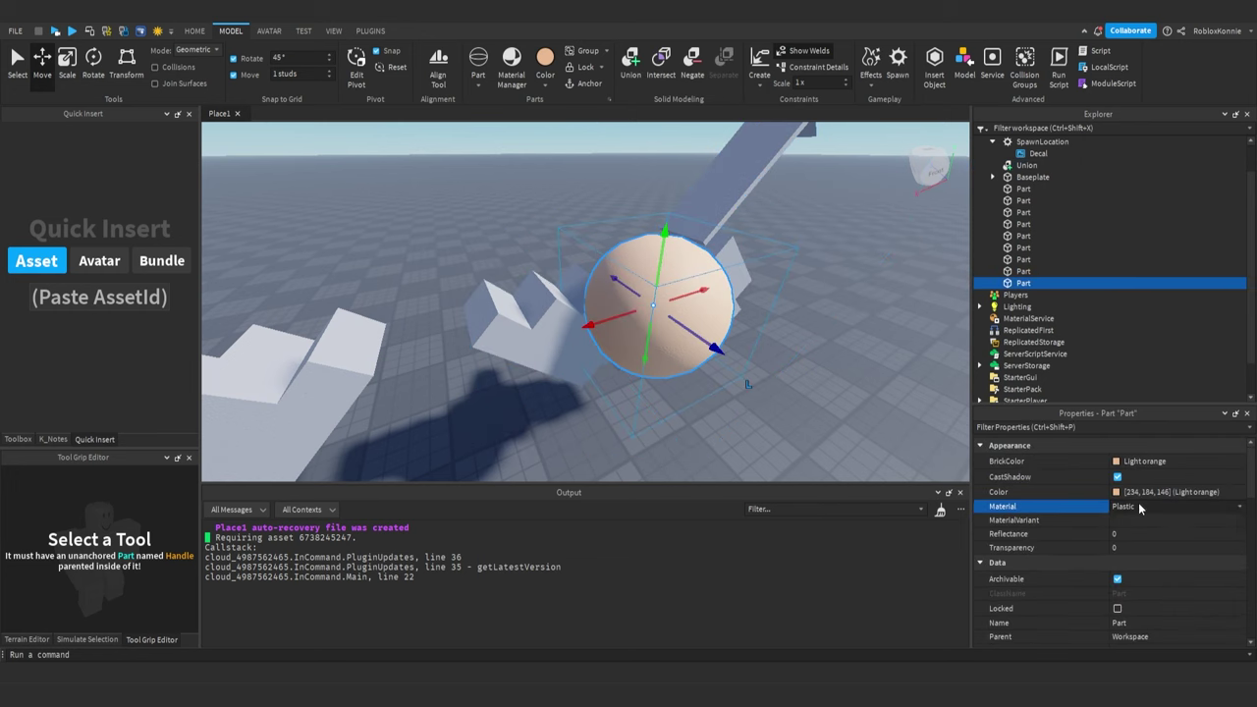
click(1135, 577)
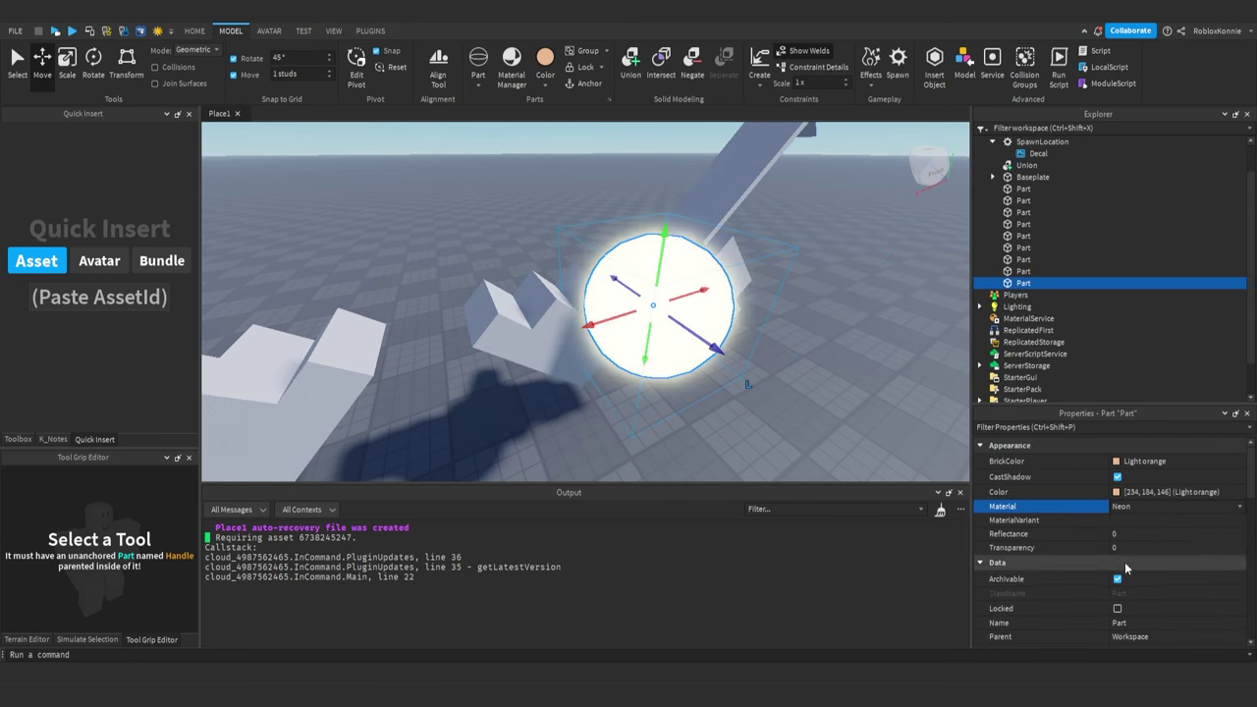
click(744, 396)
right_drag(744, 395, 753, 393)
Union the Neon sphere with the grey union and focus the view on the combined object
drag(503, 242, 616, 323)
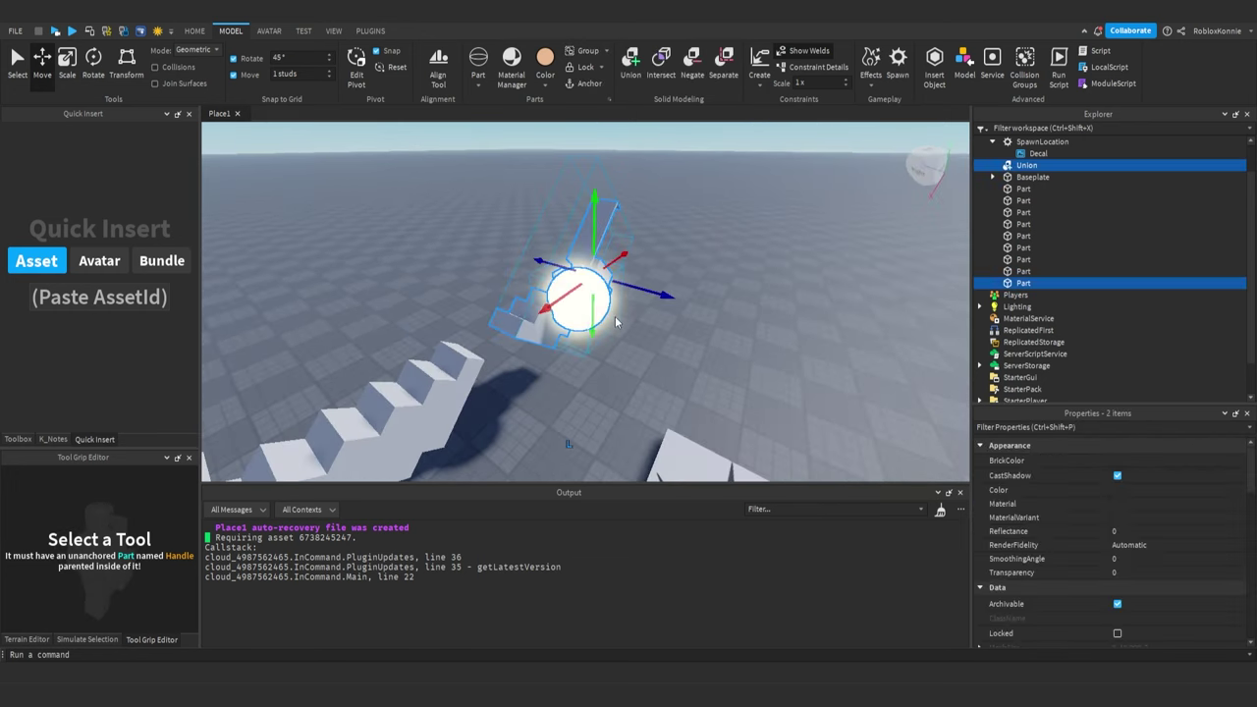
key(ctrl+shift+g)
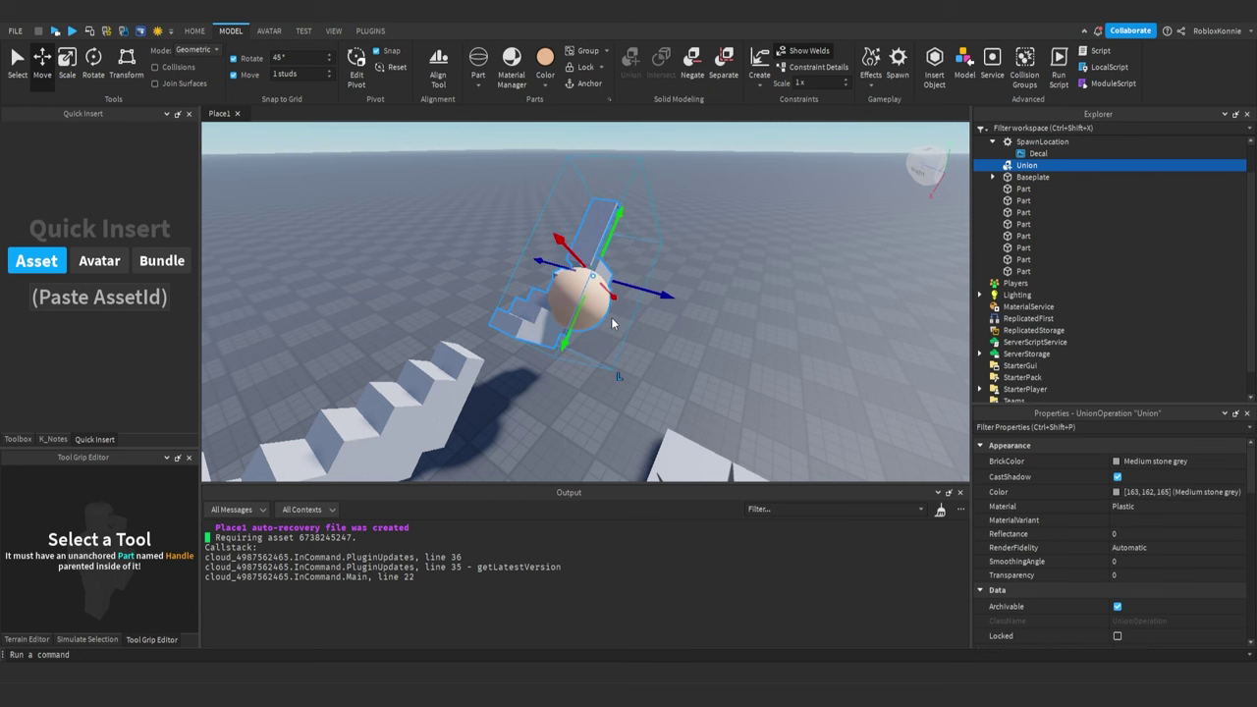
key(f)
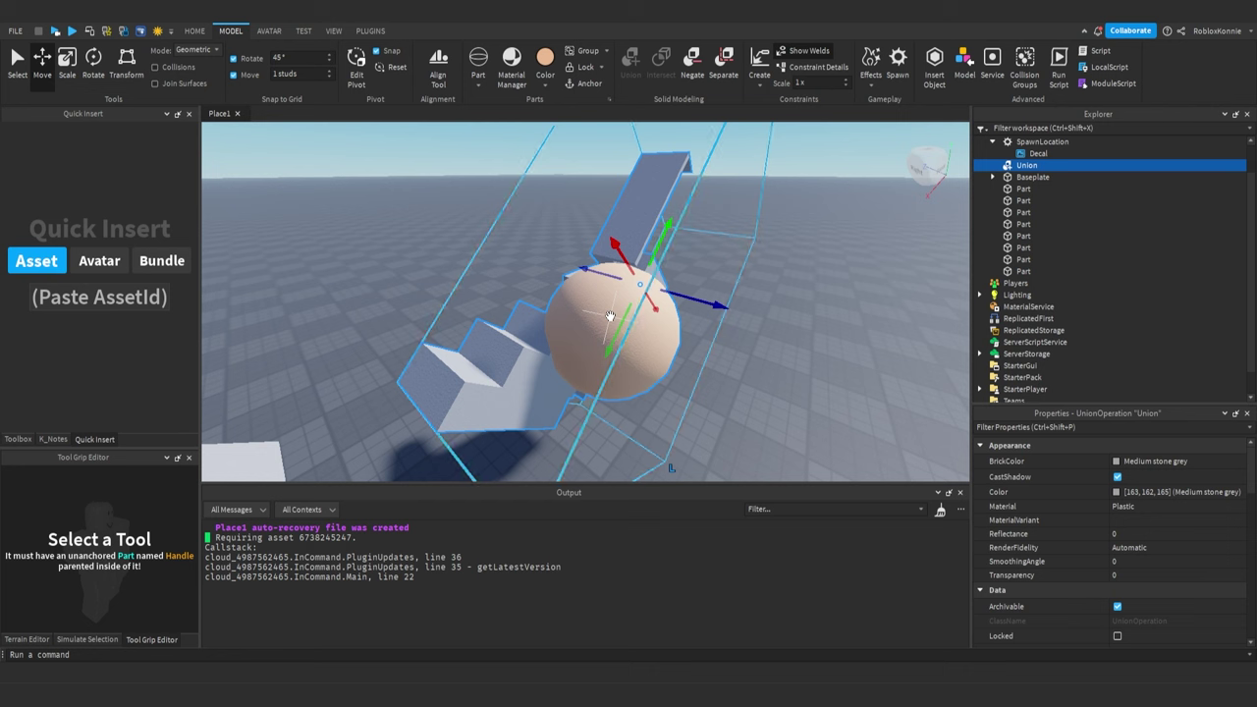
Undo the union with the sphere and the sphere's Neon material, and clear the selection
key(ctrl+z)
key(ctrl+z)
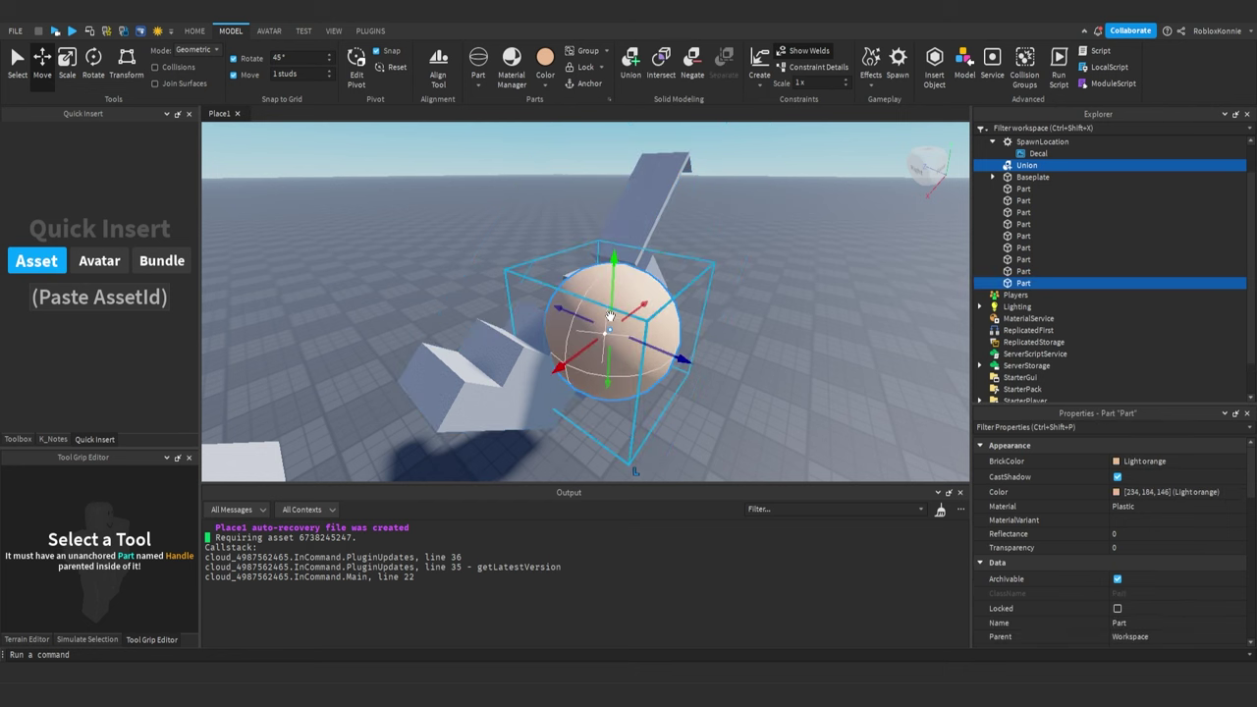
click(684, 336)
Negate the sphere and union it with the grey union to carve a spherical hollow out of the shape
click(621, 319)
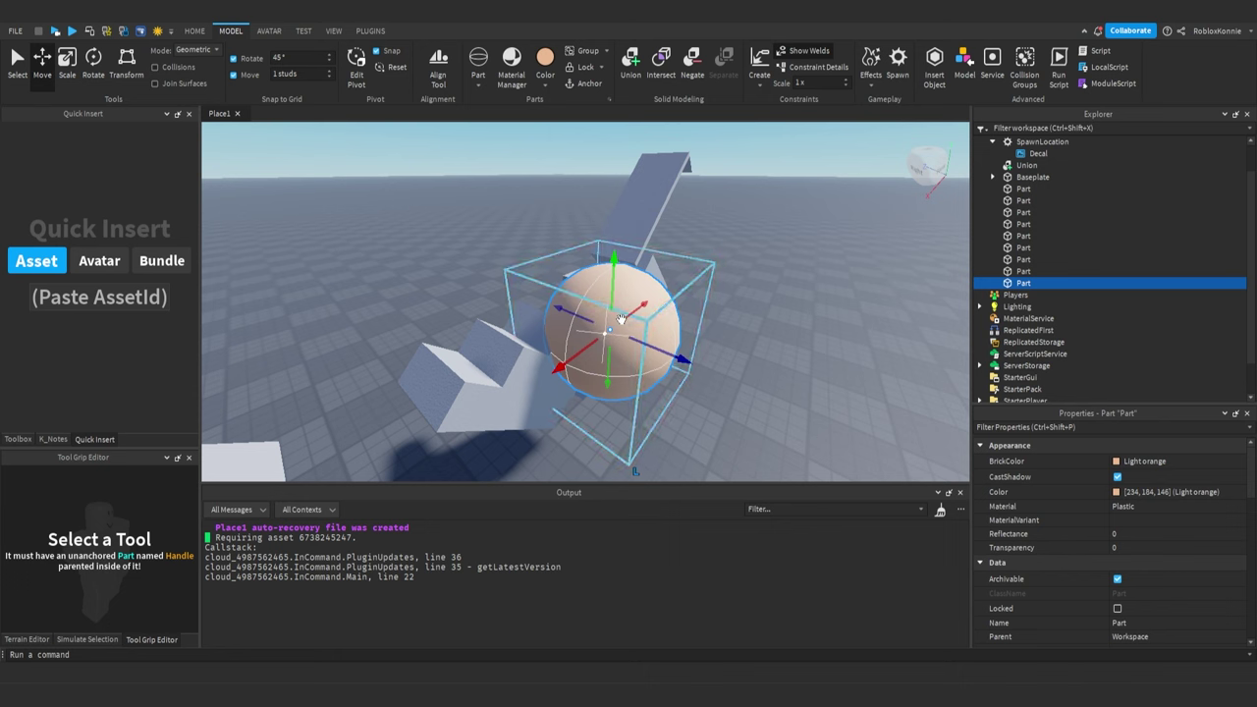
key(ctrl+shift+n)
drag(423, 250, 695, 374)
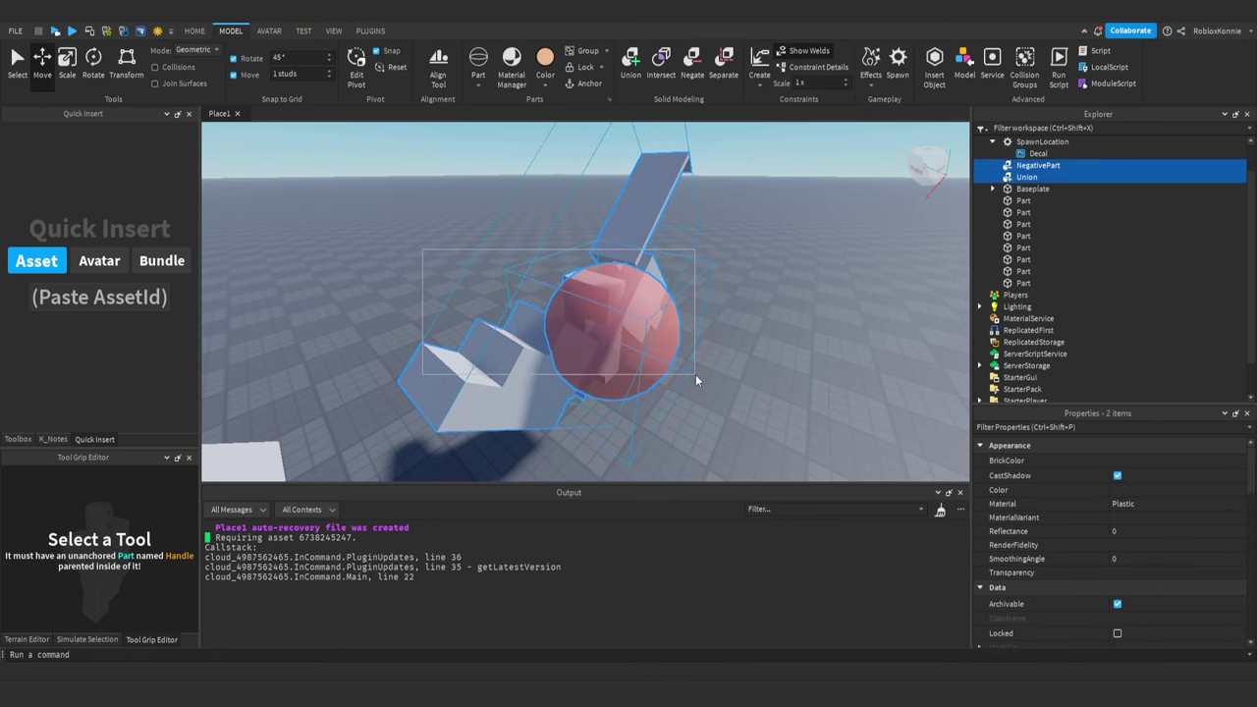
key(ctrl+shift+g)
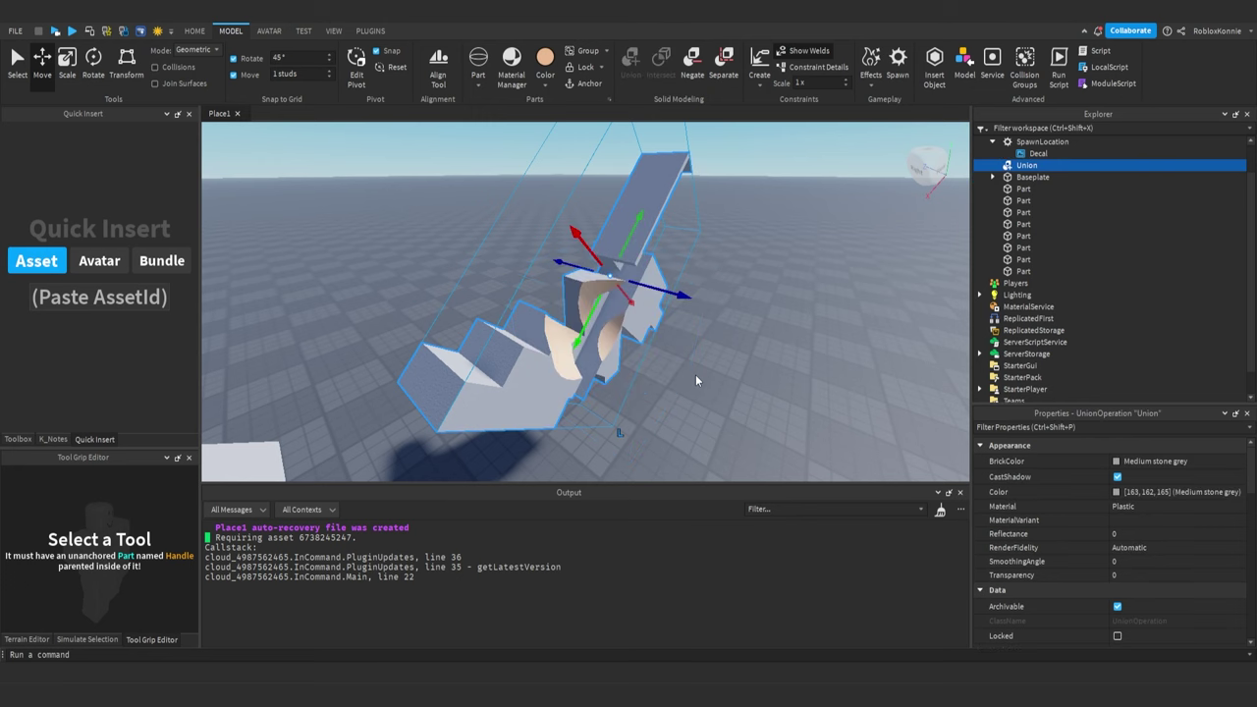
Clear the selection and examine the spherical hollow carved into the union from several angles
click(695, 380)
scroll(695, 380, up, 5)
right_drag(695, 380, 639, 324)
scroll(688, 350, down, 3)
scroll(638, 325, up, 3)
scroll(639, 324, down, 5)
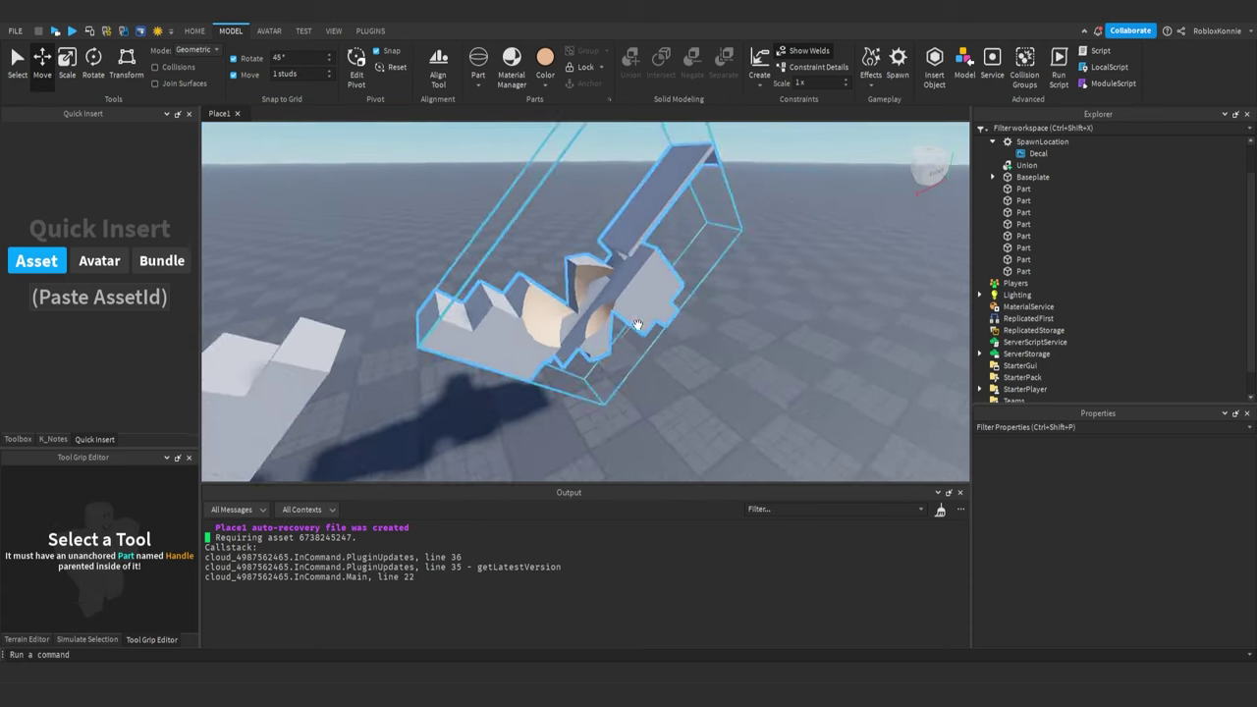
scroll(589, 321, up, 5)
scroll(580, 319, down, 5)
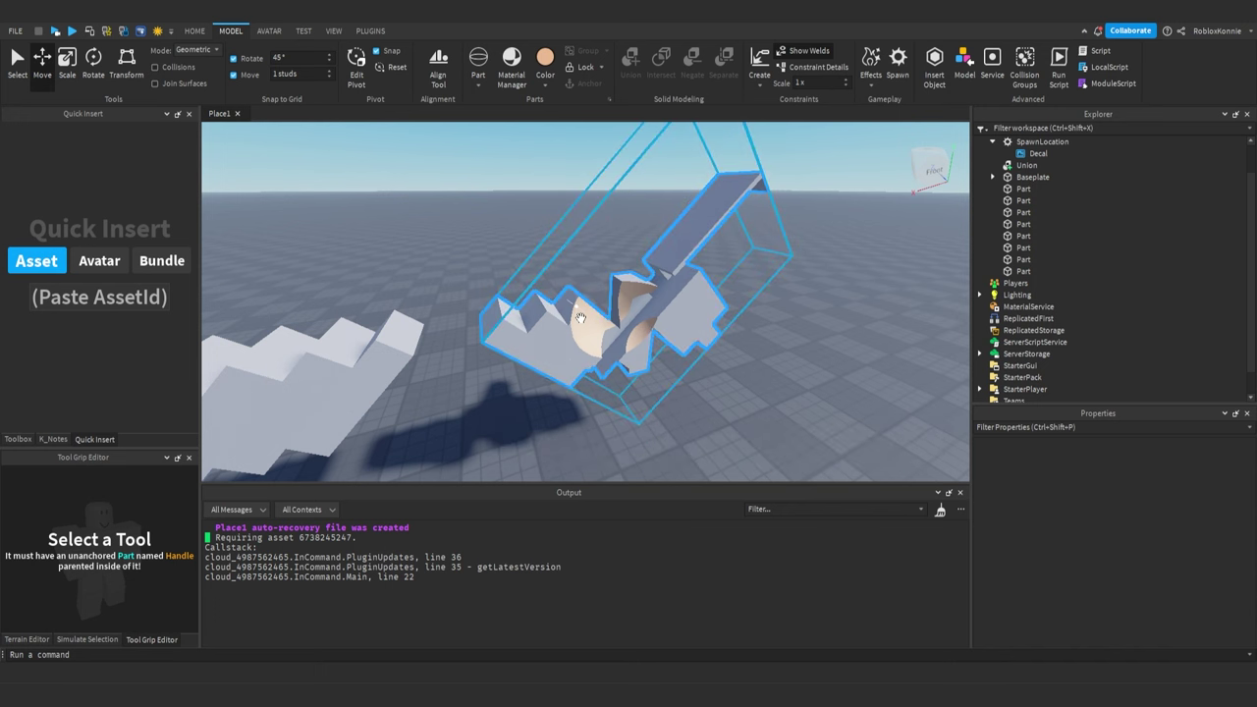
click(442, 162)
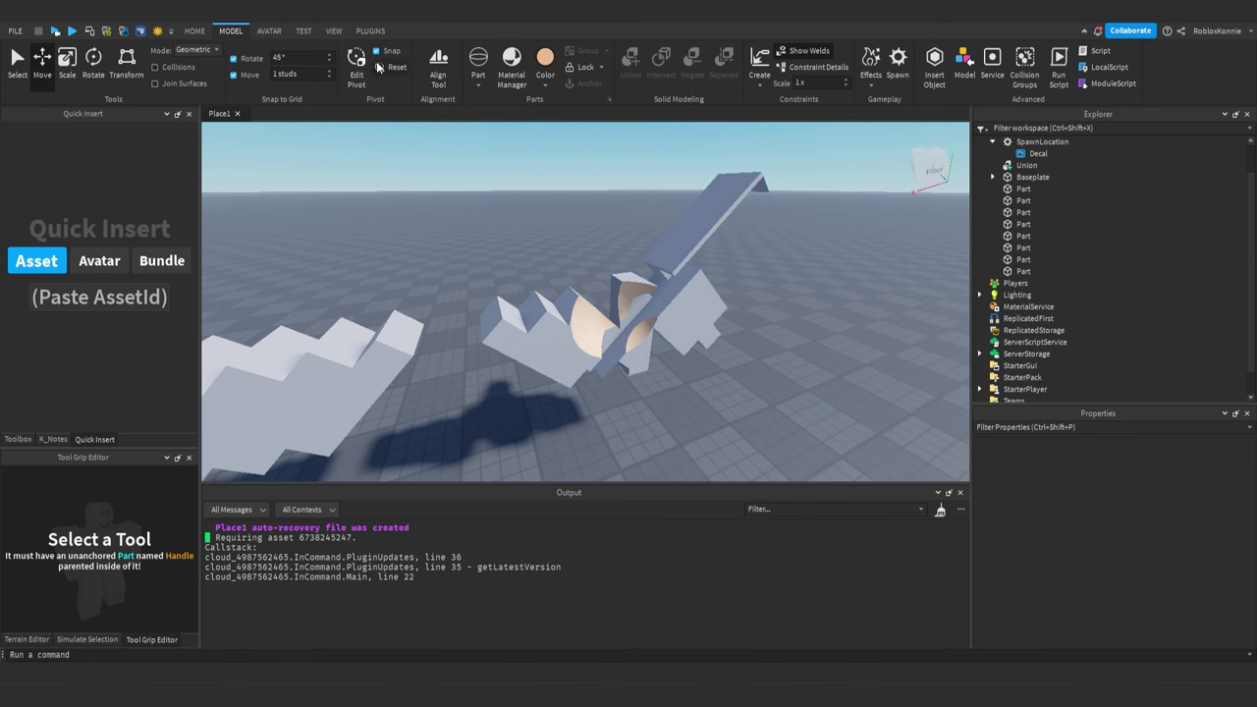
click(478, 86)
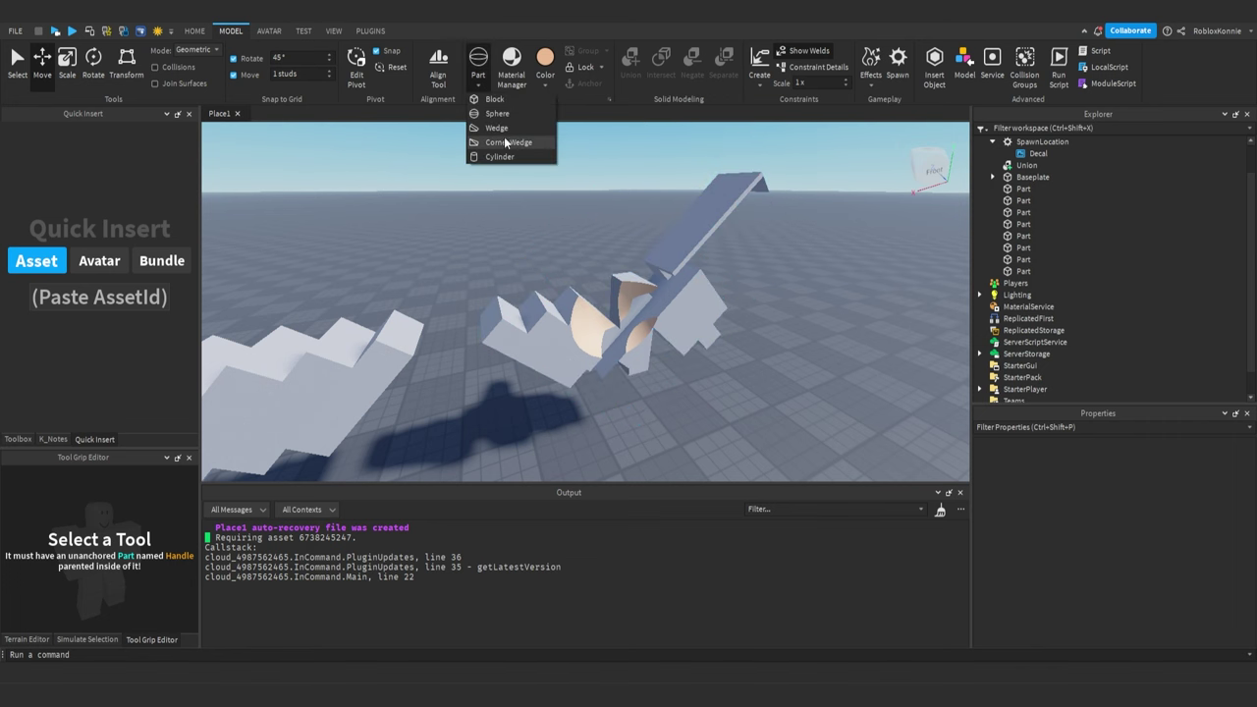
right_drag(686, 234, 656, 218)
scroll(656, 218, up, 3)
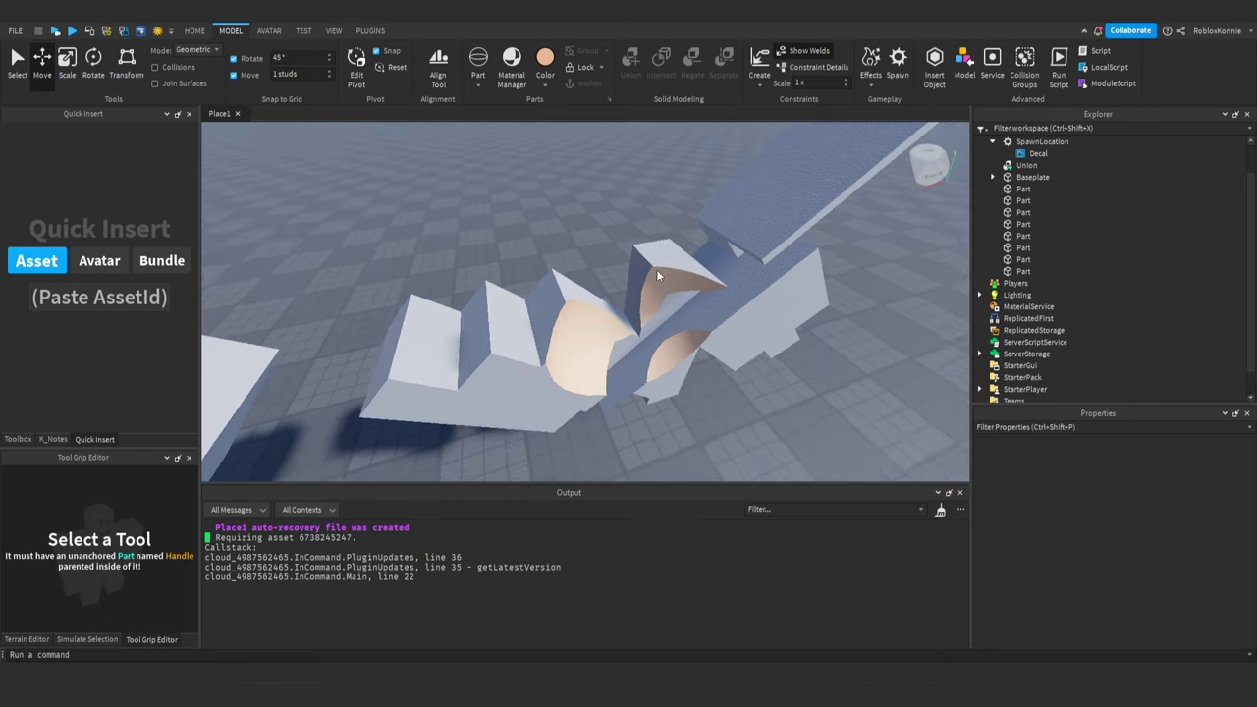
Scale the hollowed union unevenly along its blue and green axes and clear the selection
click(656, 275)
scroll(658, 324, down, 4)
key(ctrl+3)
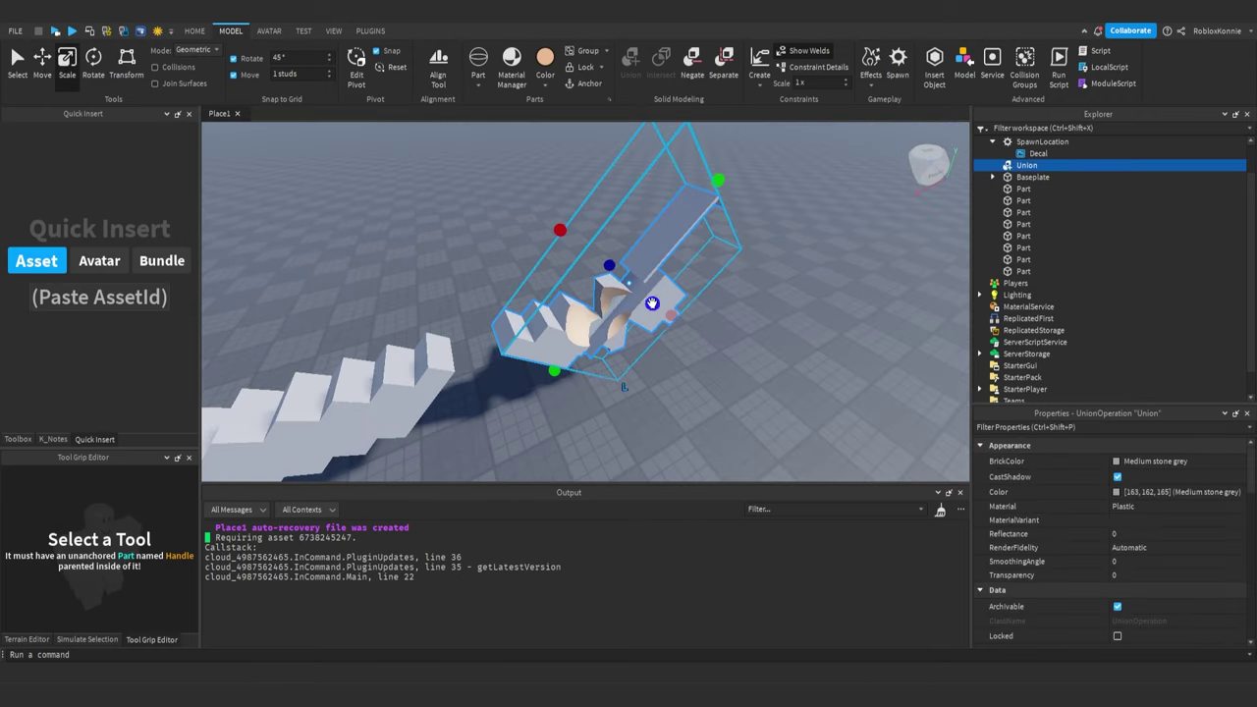
drag(653, 302, 573, 226)
right_drag(573, 226, 574, 228)
scroll(574, 225, up, 4)
scroll(574, 226, down, 5)
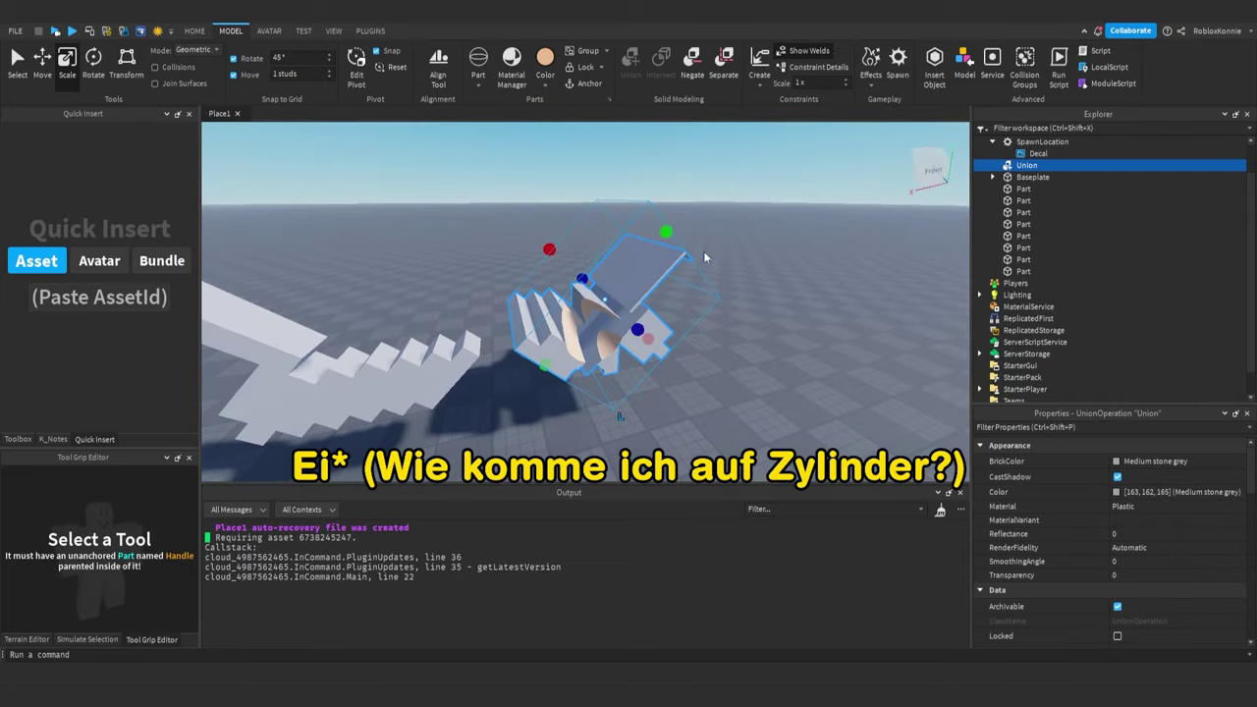
drag(665, 233, 812, 177)
drag(615, 211, 642, 225)
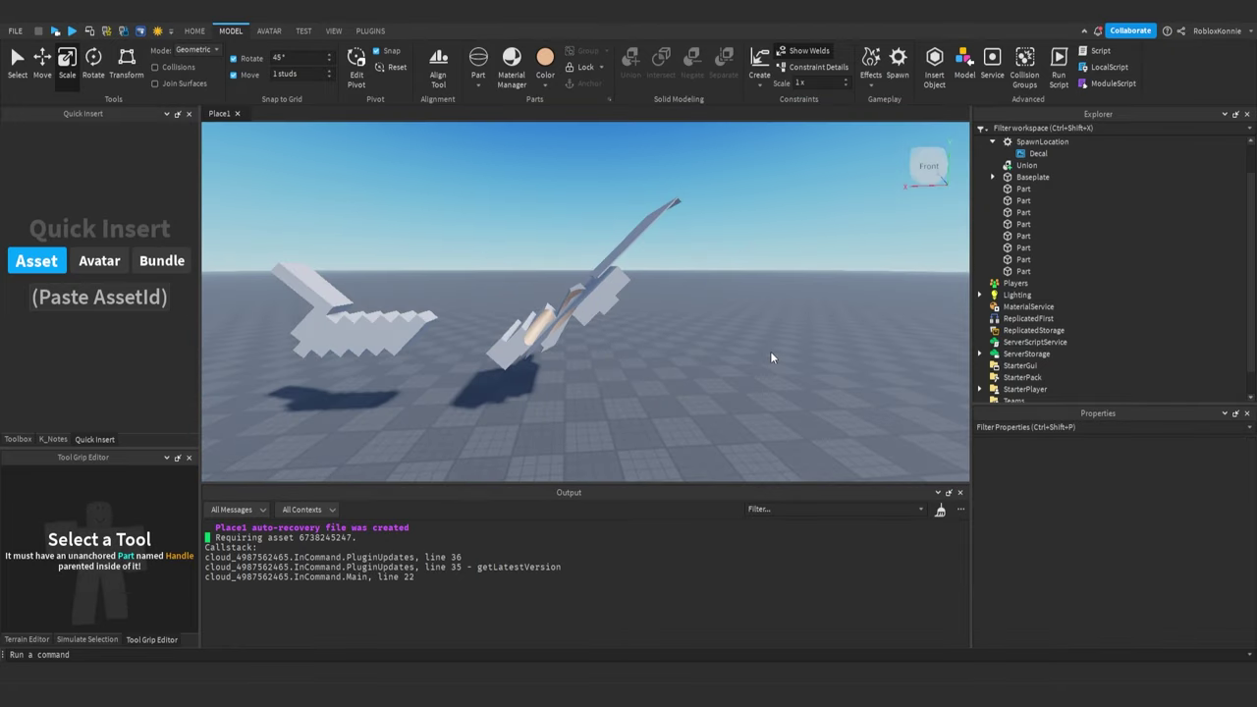
Separate the stretched union, choosing to reset its scale
key(a)
key(w)
right_drag(771, 357, 770, 358)
key(s)
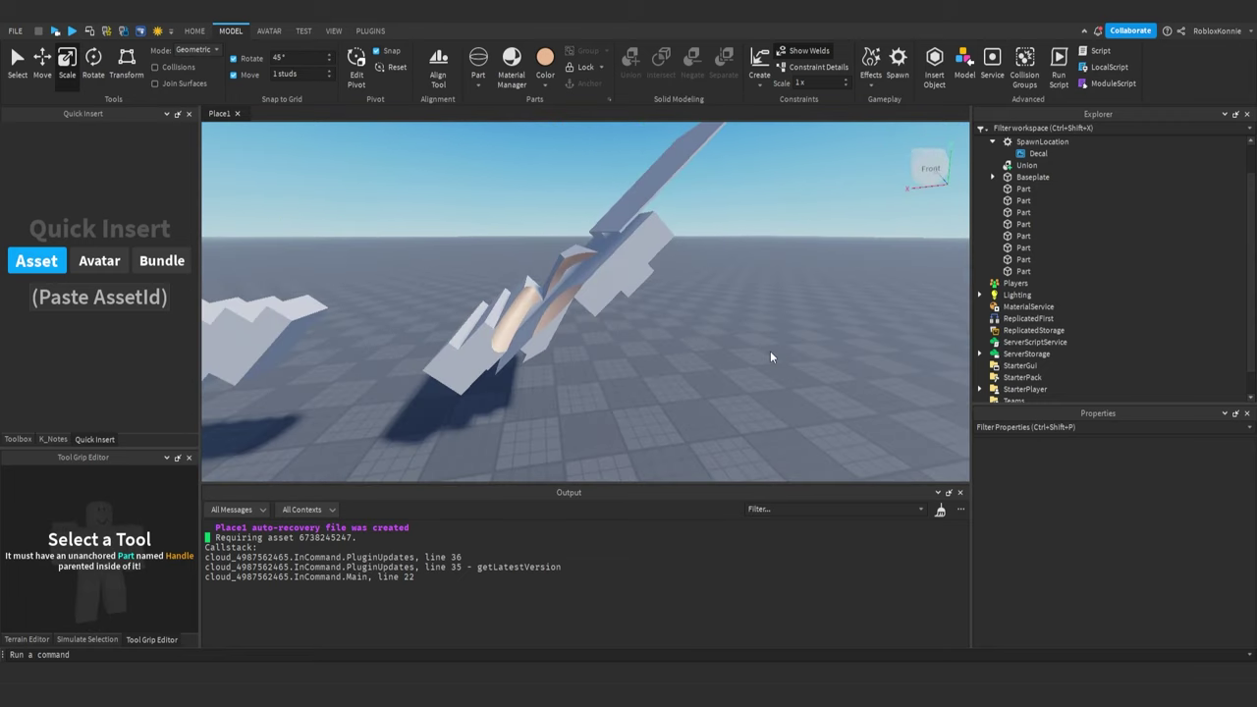
click(611, 270)
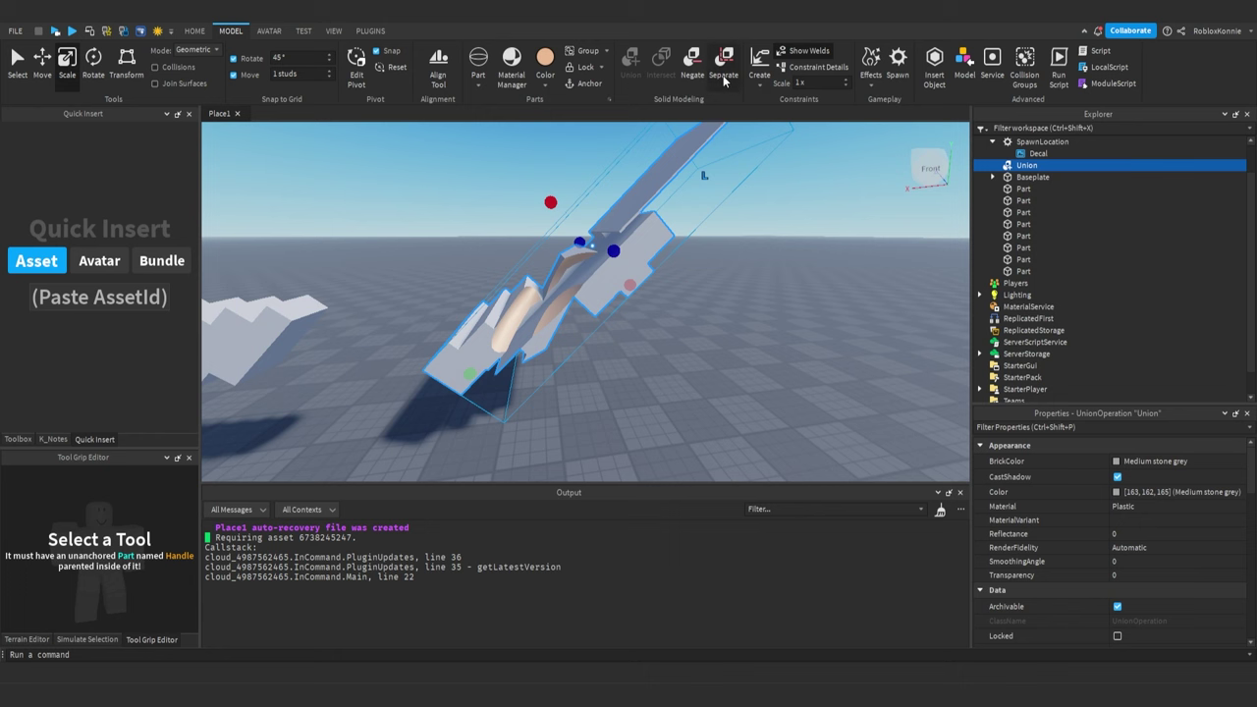
click(722, 75)
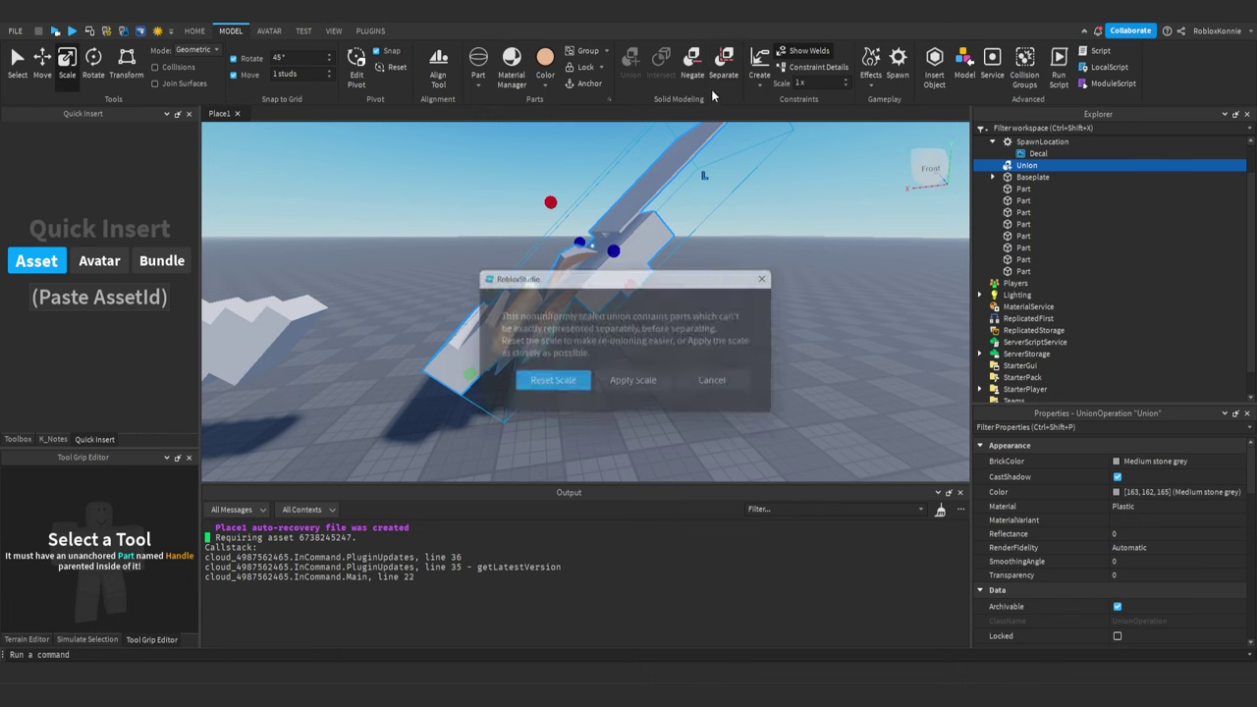
click(545, 385)
Separate the remaining inner union into its individual parts and delete them together with the negative parts
click(666, 351)
right_drag(656, 353, 650, 352)
scroll(650, 352, up, 3)
scroll(650, 352, down, 3)
click(634, 309)
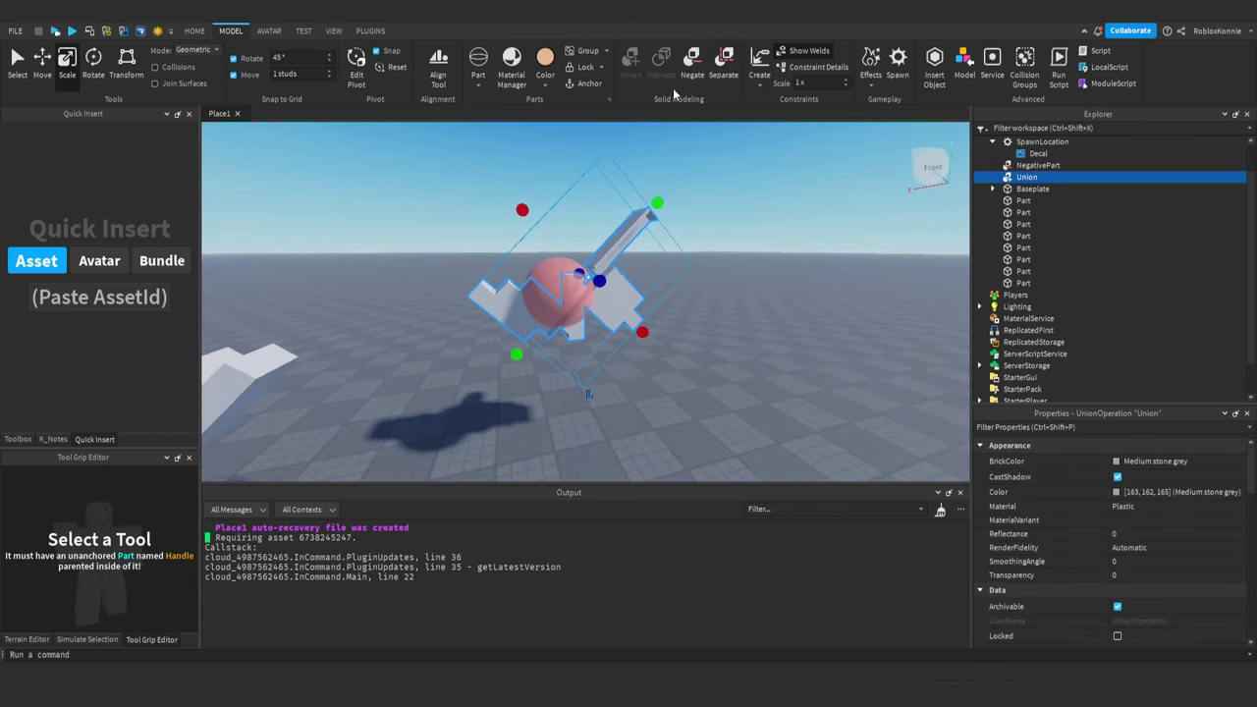
click(717, 74)
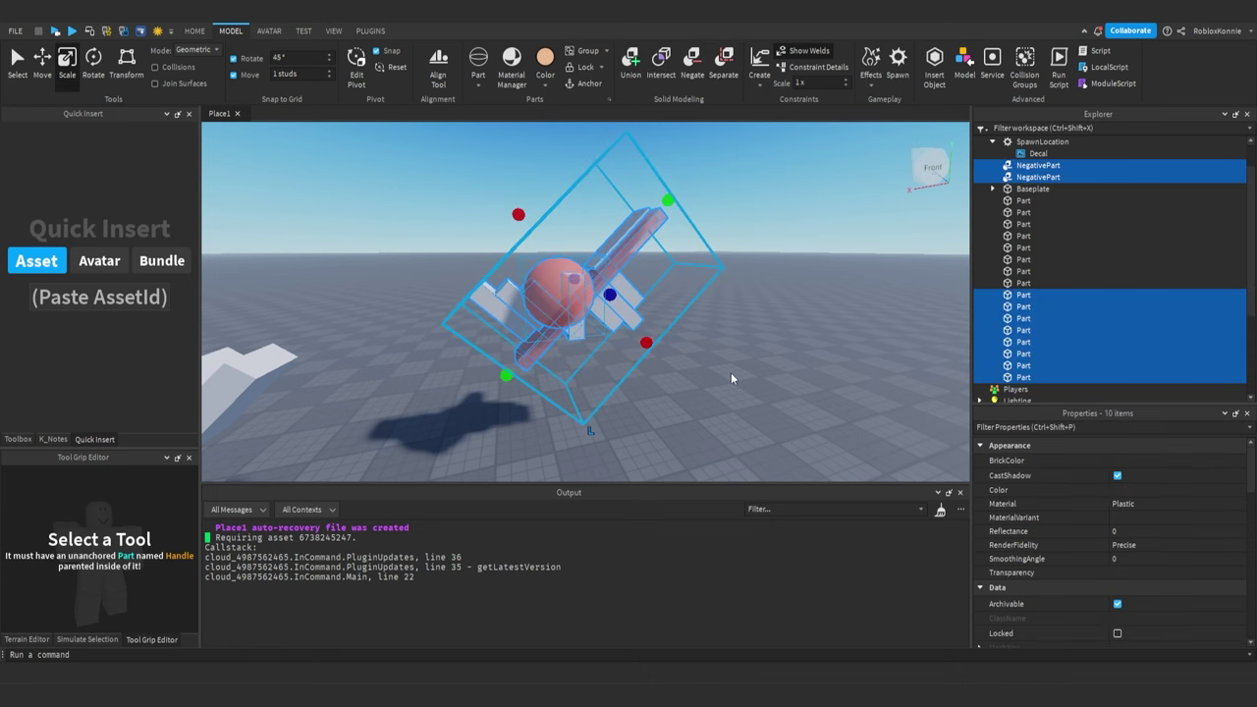
key(Delete)
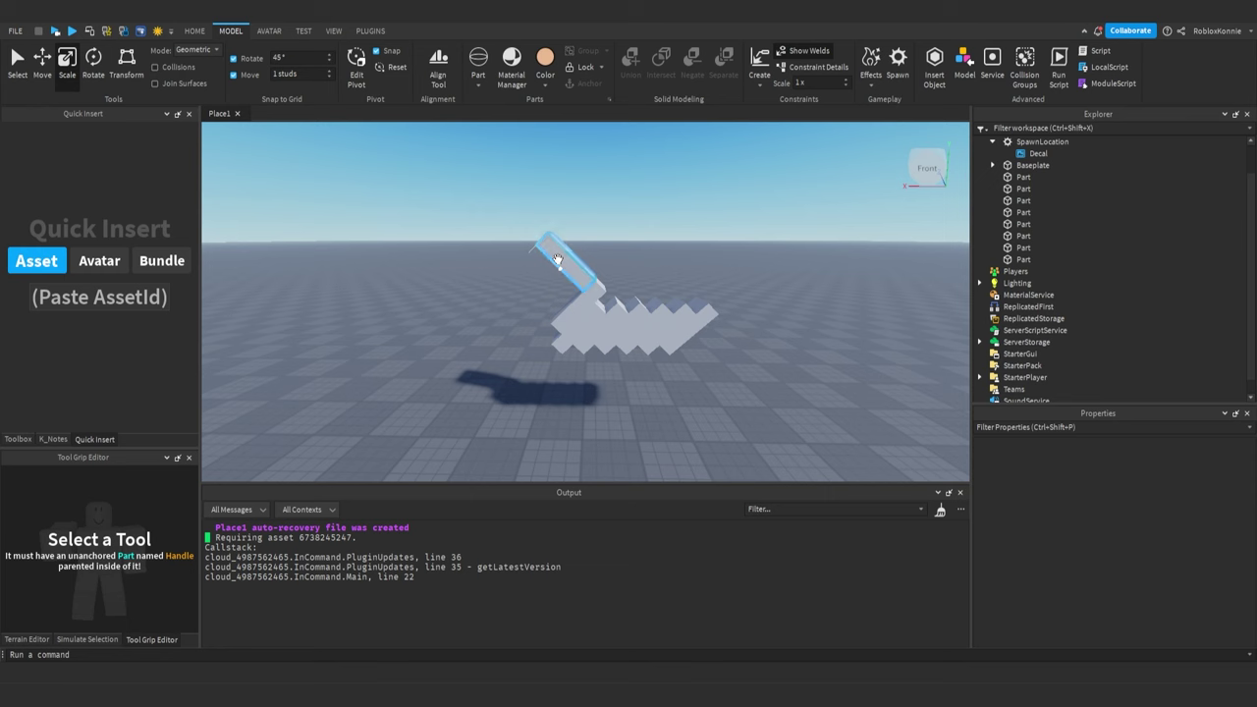
Select all eight parts of the remaining structure and anchor them
drag(479, 208, 840, 422)
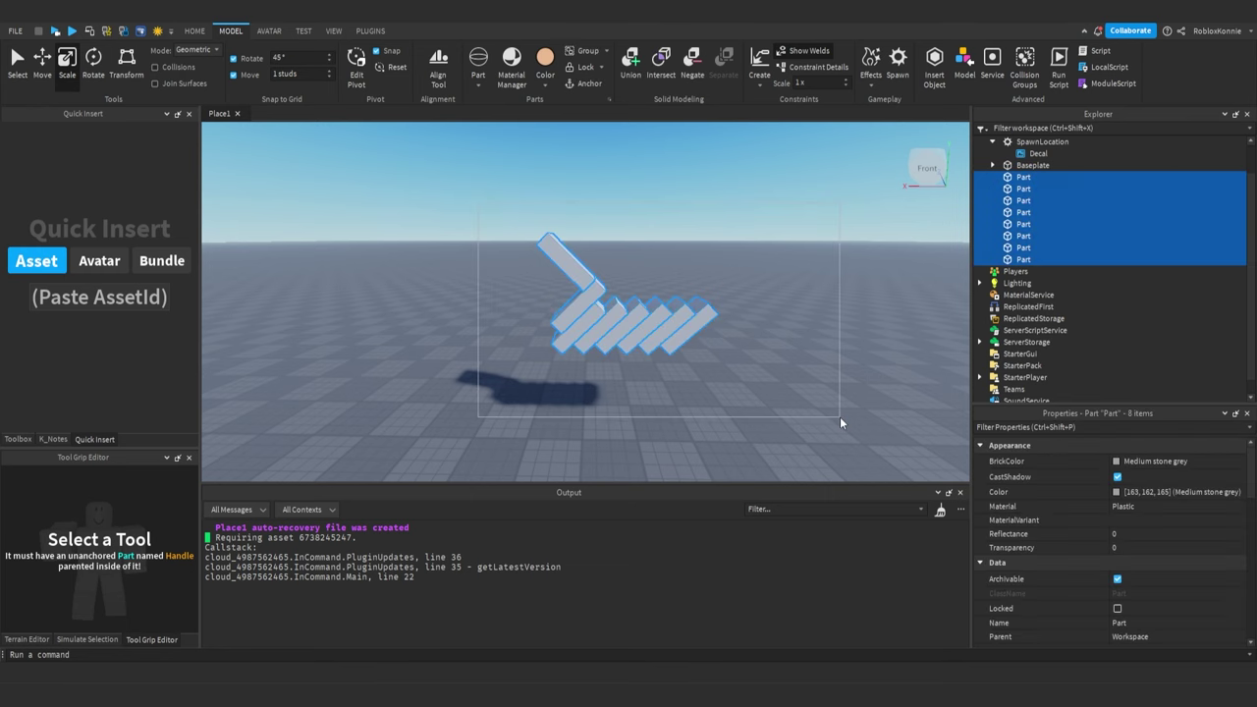
key(ctrl+2)
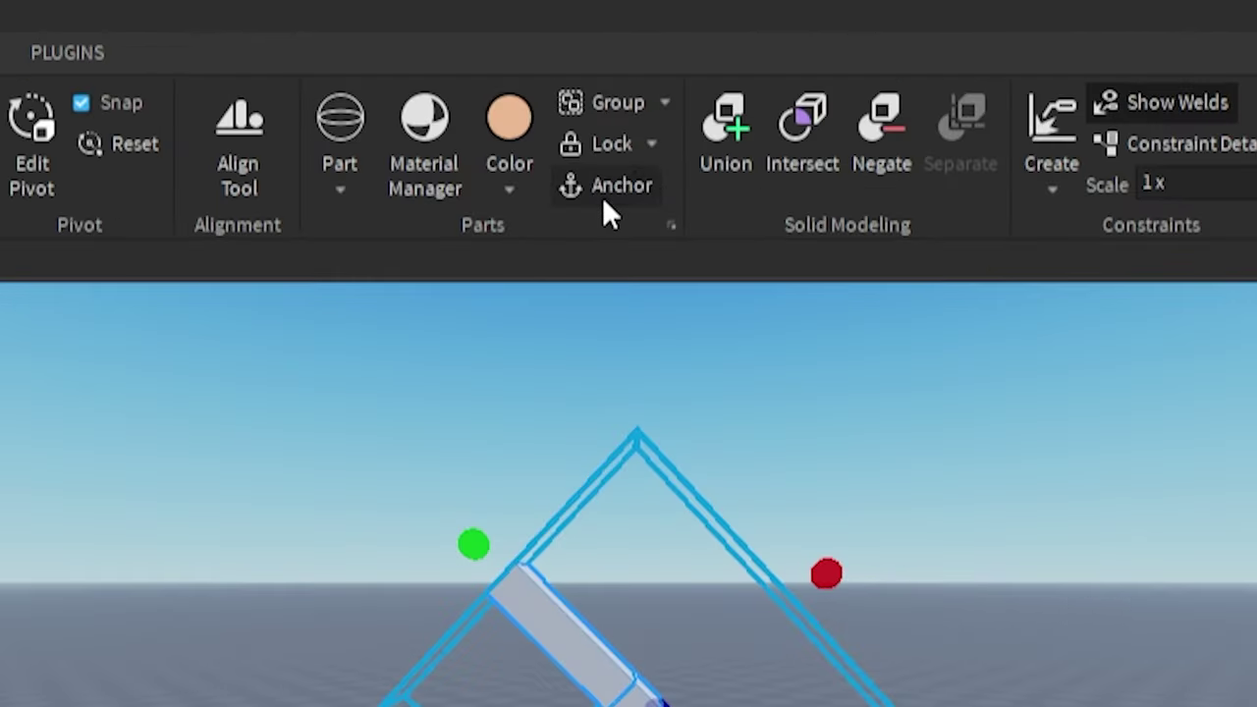
click(604, 199)
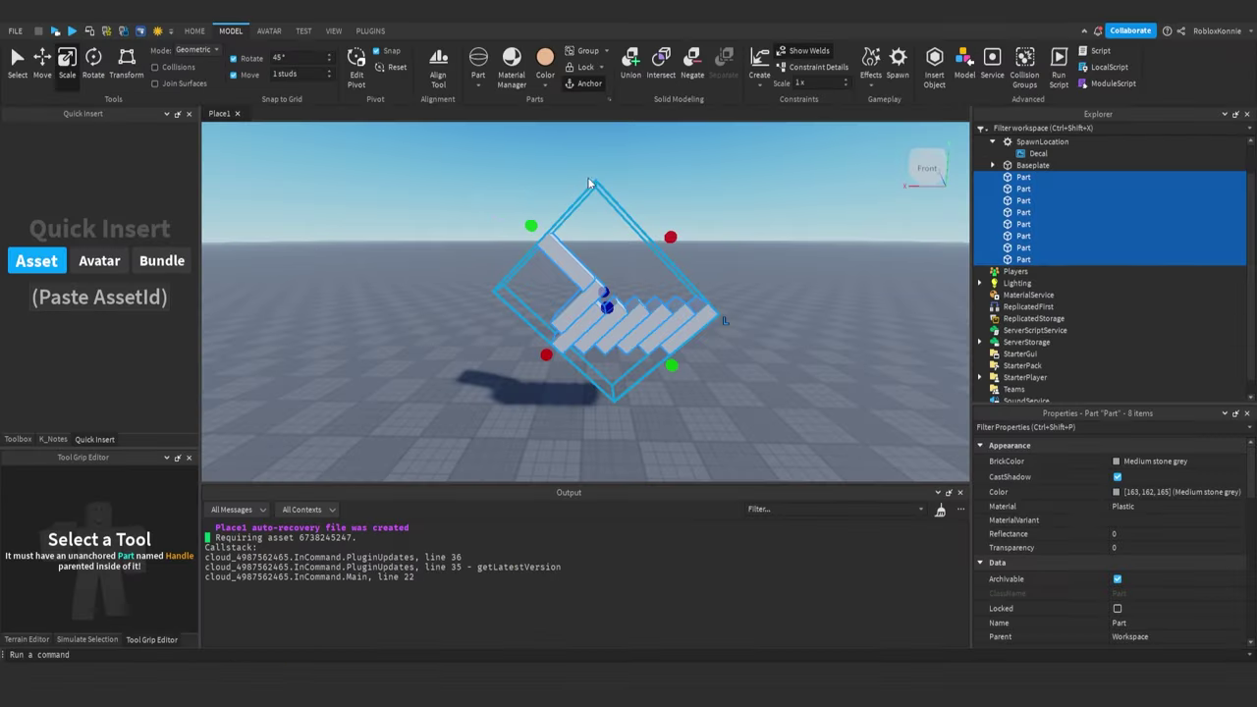
Run the simulation, unanchor only the slanted upper part to test its physics, and stop the simulation
click(351, 509)
click(572, 642)
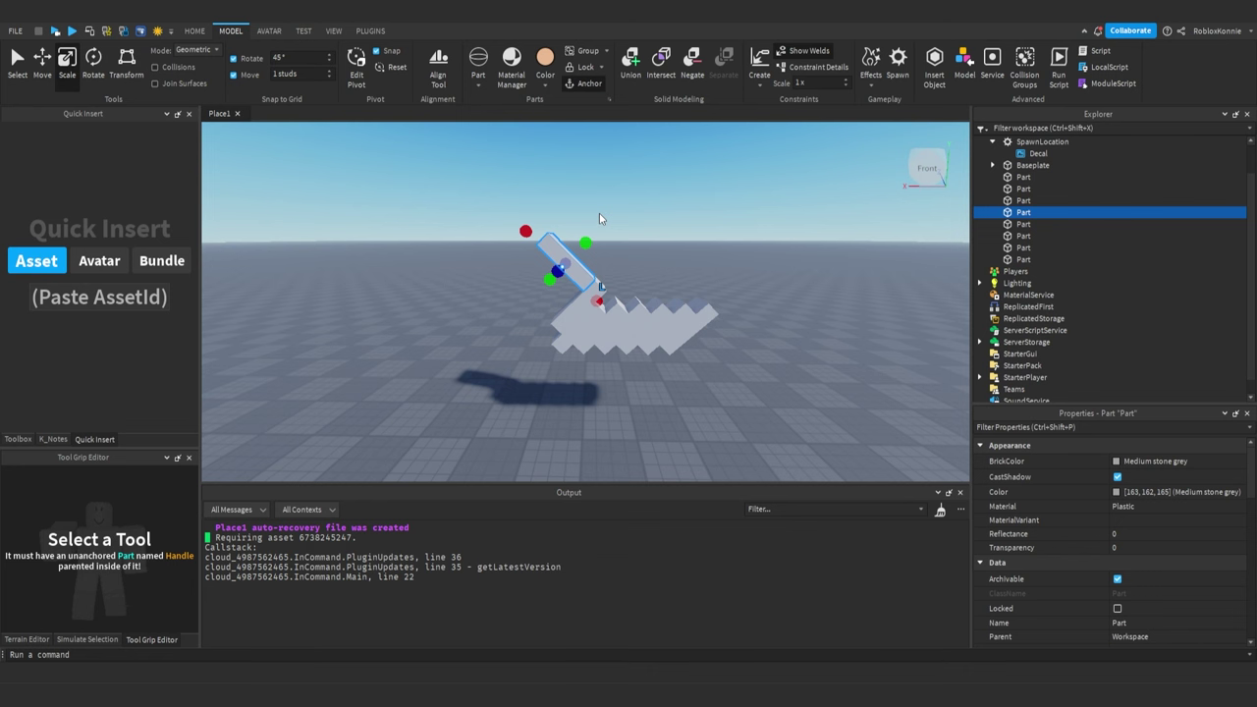
click(56, 32)
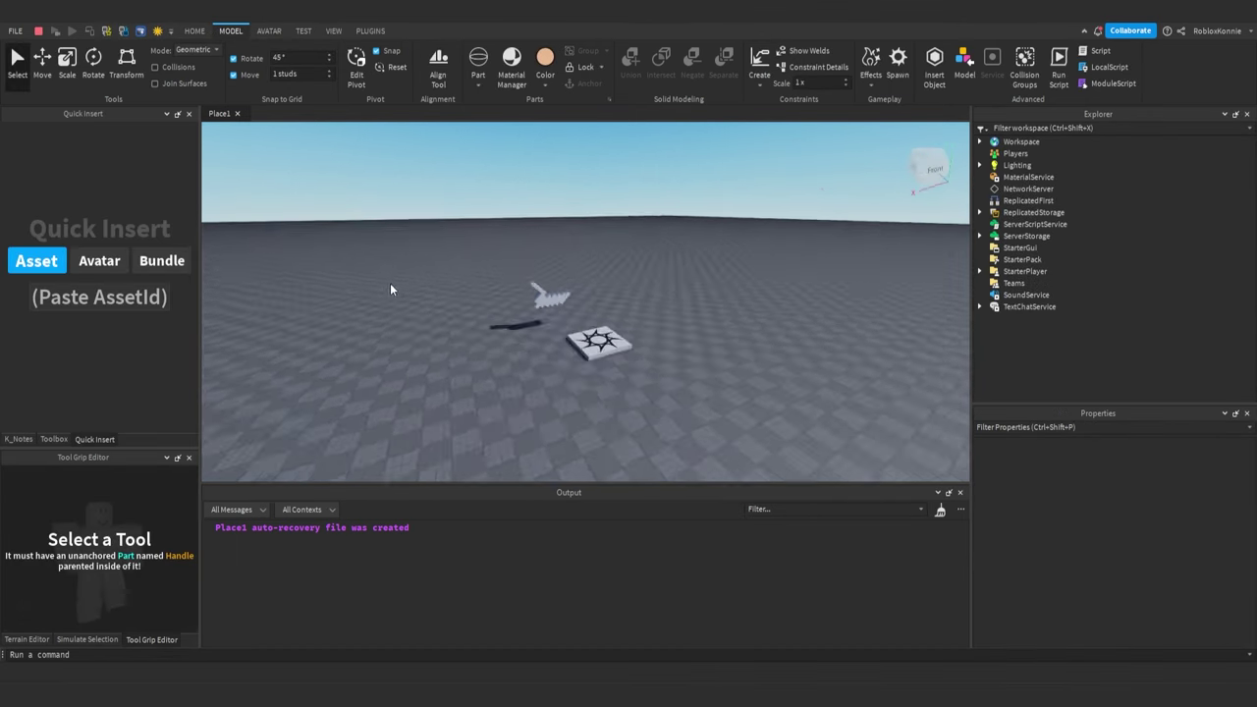
click(577, 251)
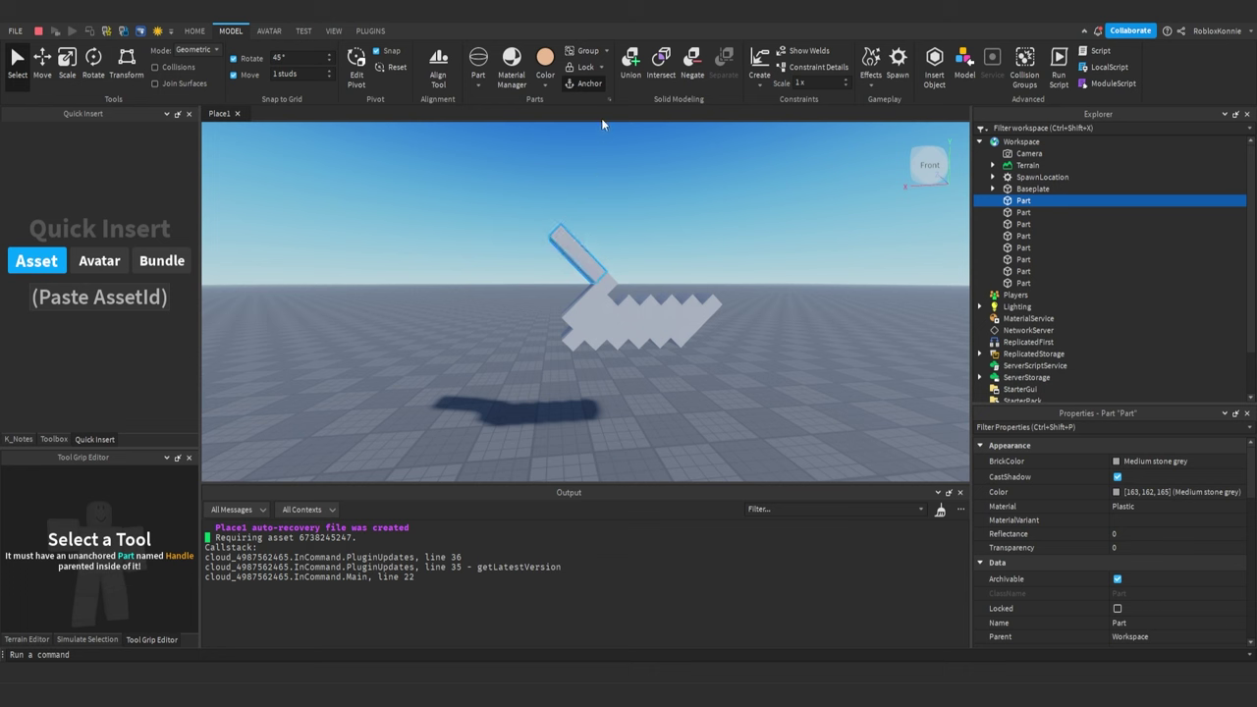
click(579, 87)
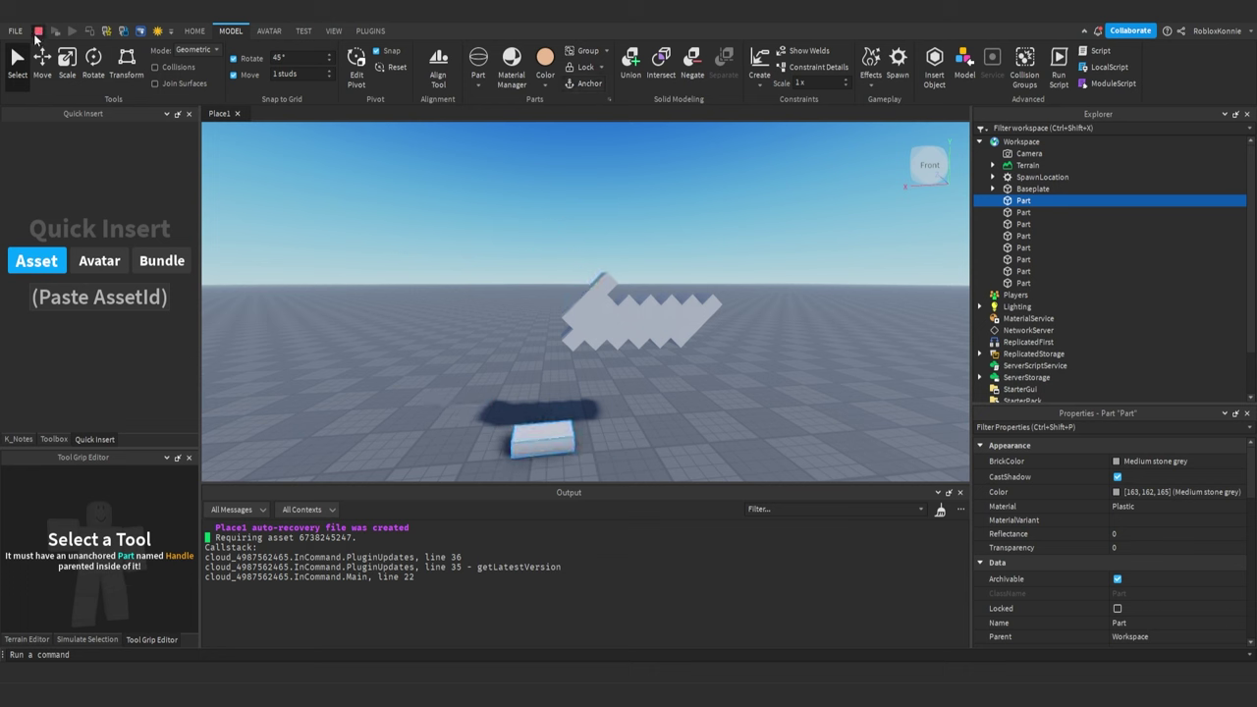
key(shift+F5)
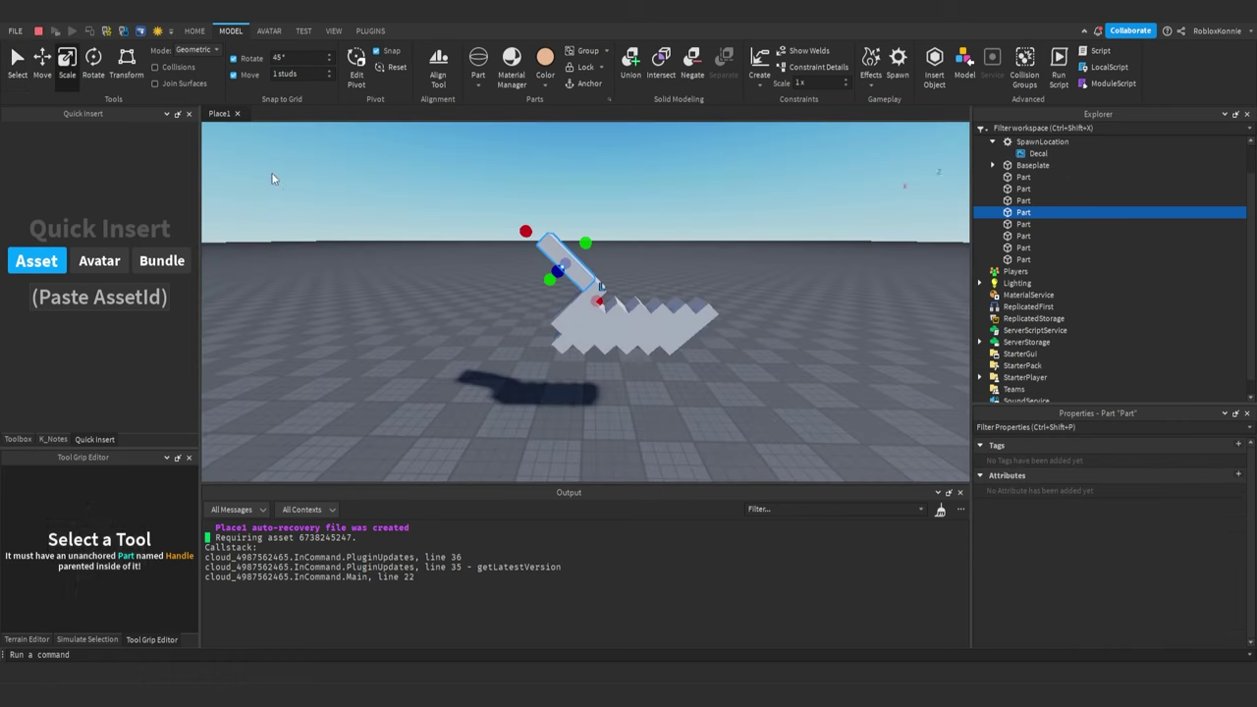
click(427, 233)
drag(469, 242, 821, 428)
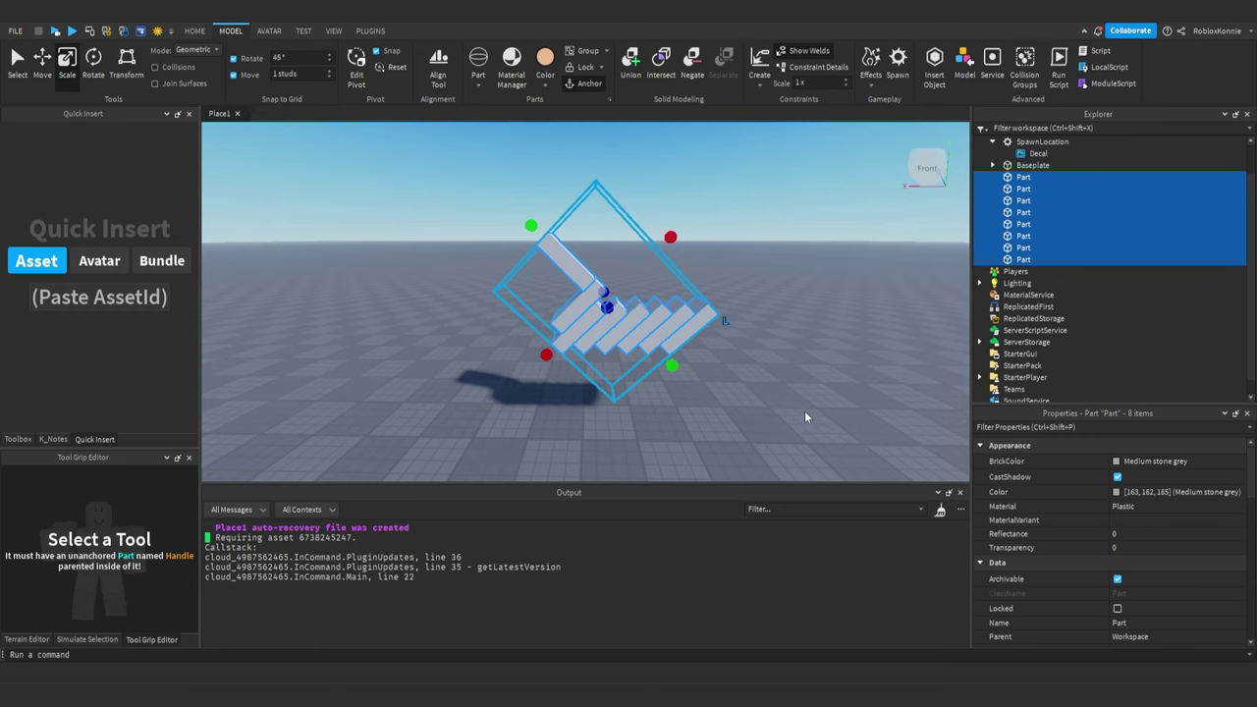
click(804, 410)
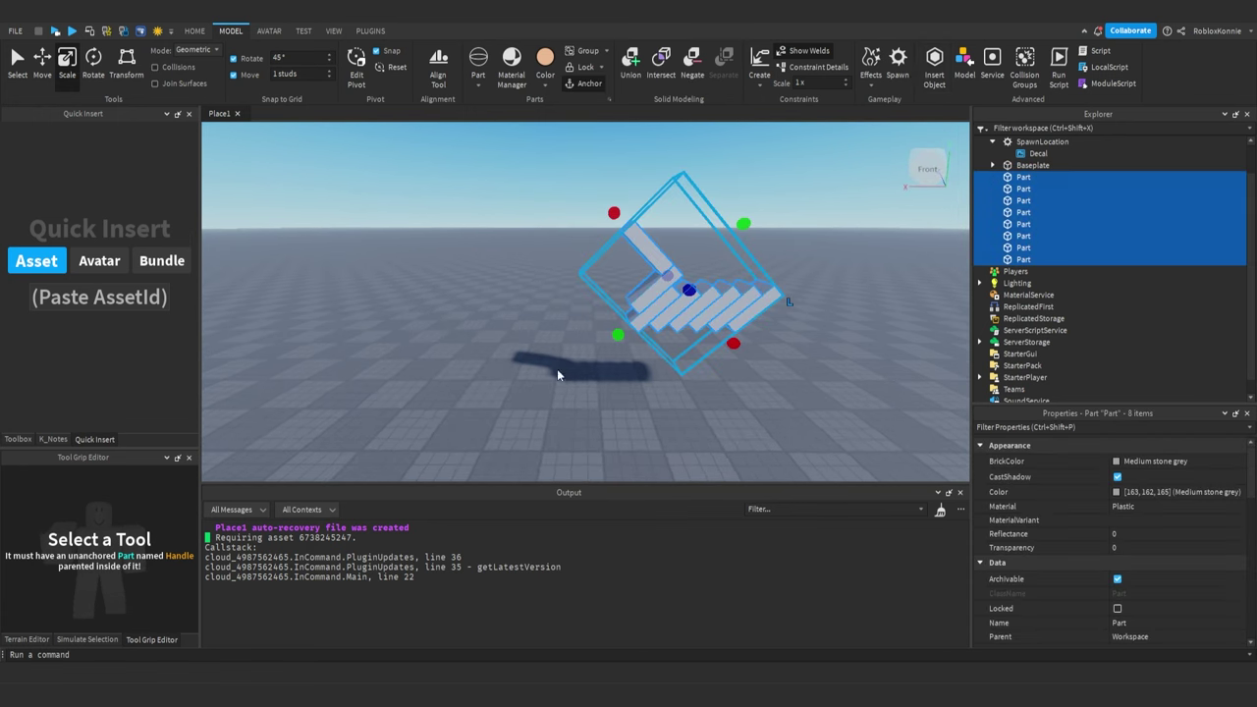
click(538, 396)
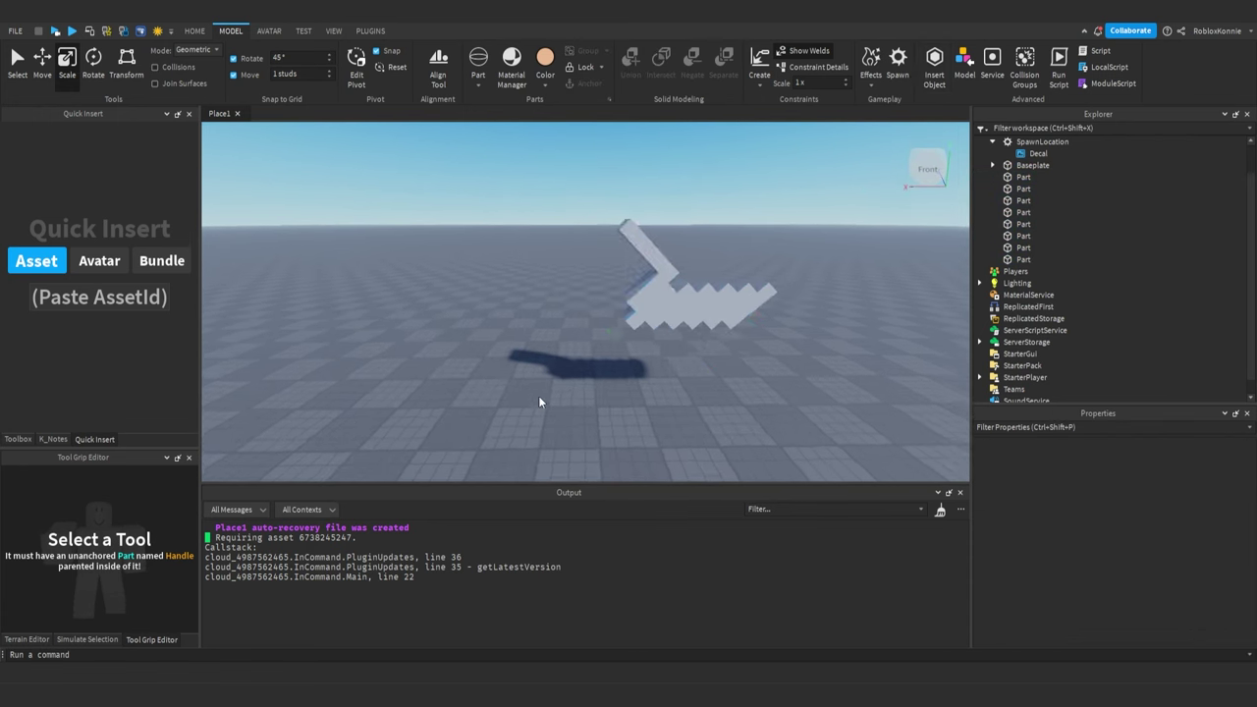
Duplicate the end part of the row and move the copy well clear of the structure along the world X axis
click(870, 86)
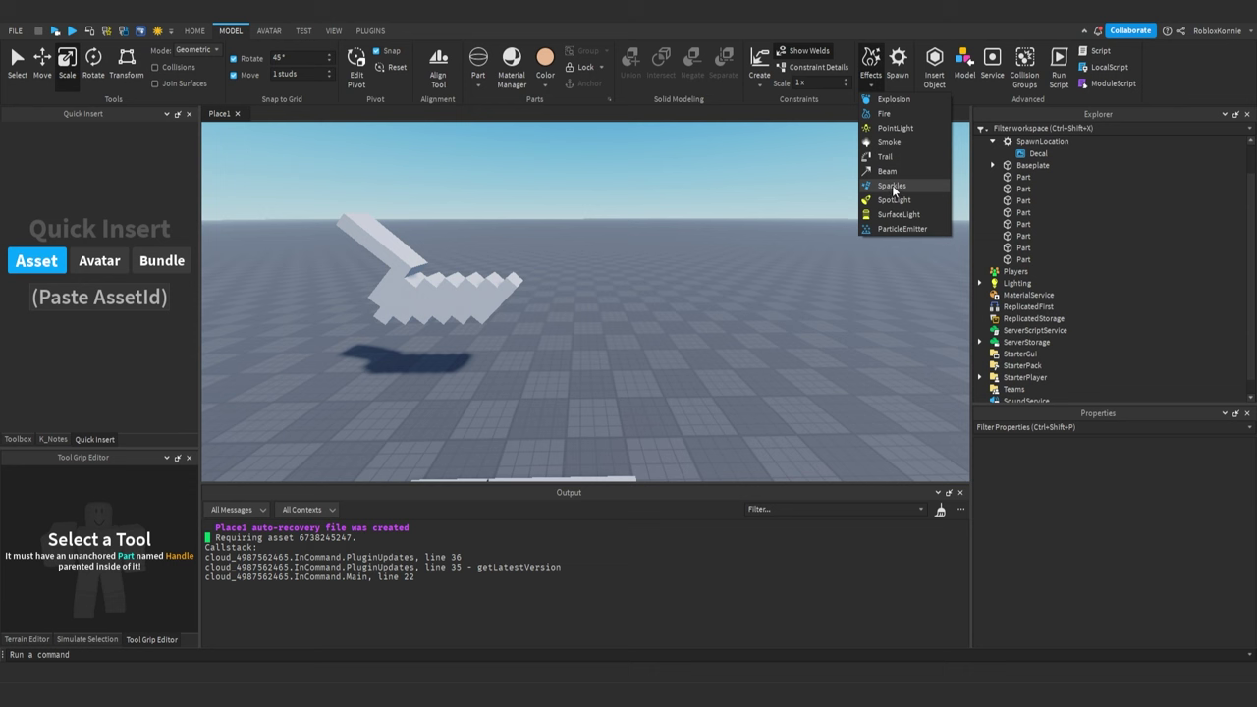
click(503, 296)
key(ctrl+2)
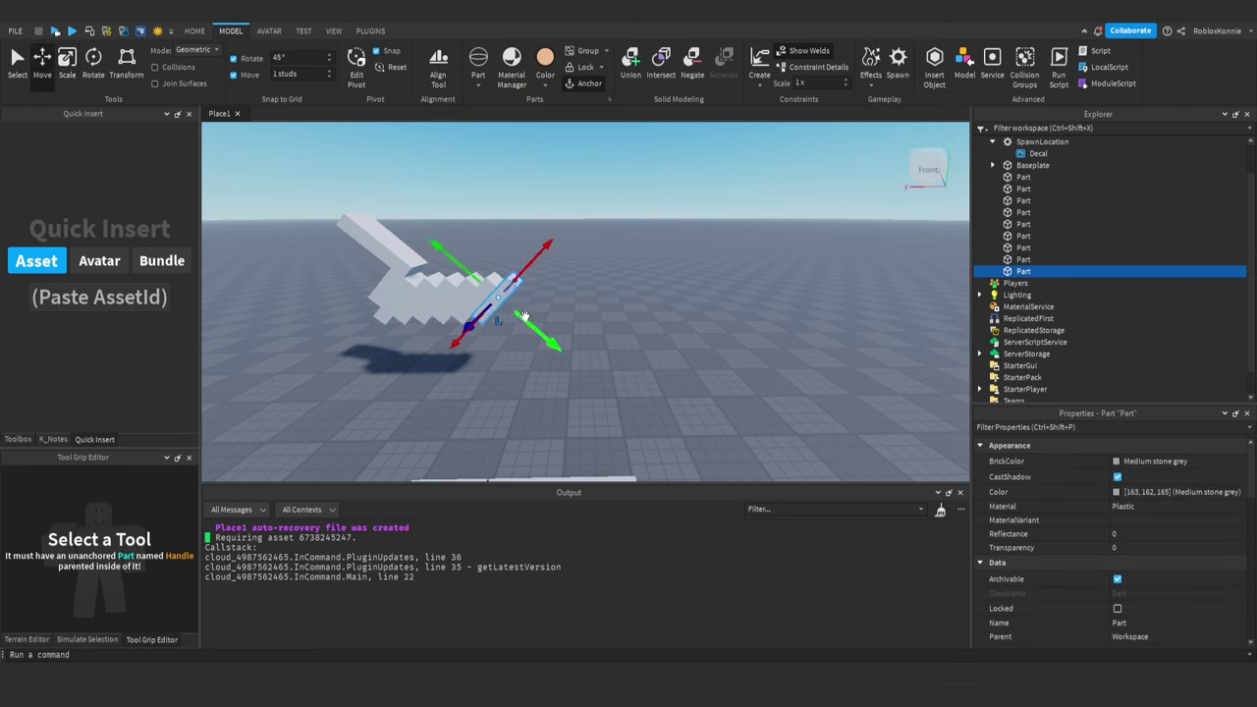
drag(524, 316, 607, 341)
key(ctrl+z)
key(ctrl+l)
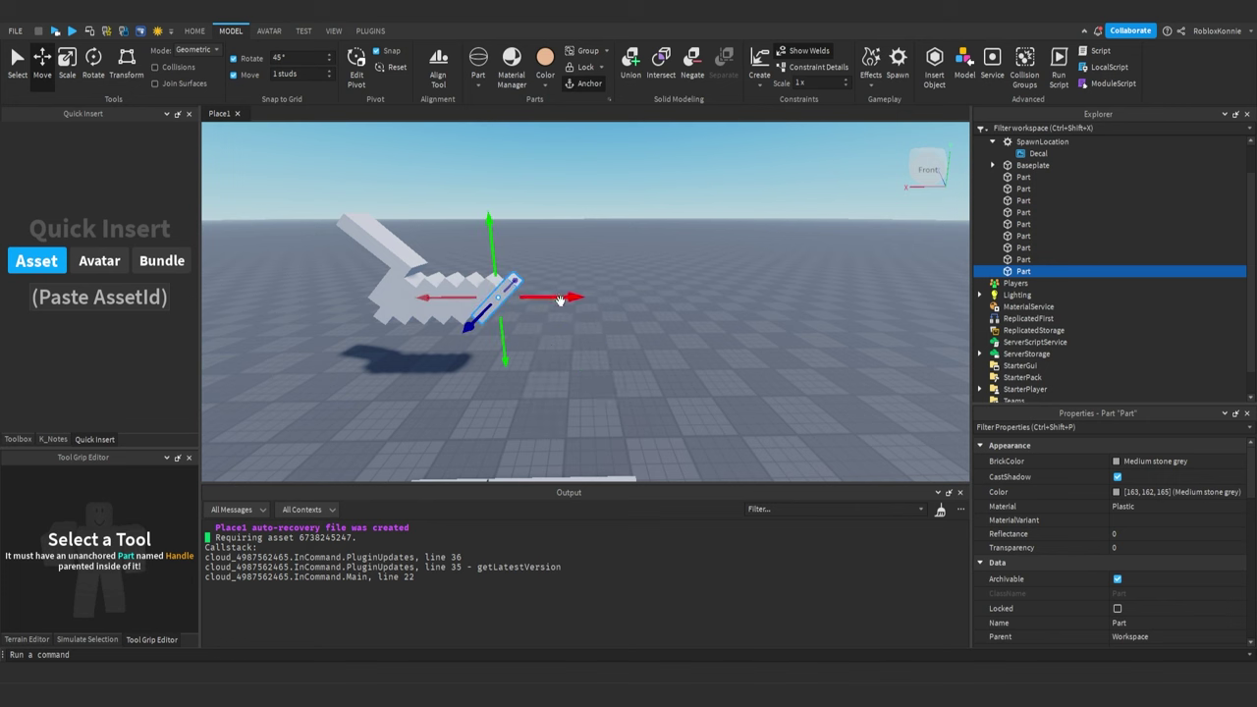
drag(560, 301, 739, 300)
Try a ParticleEmitter effect on the duplicated part, view it up close, and undo it
click(871, 79)
click(894, 231)
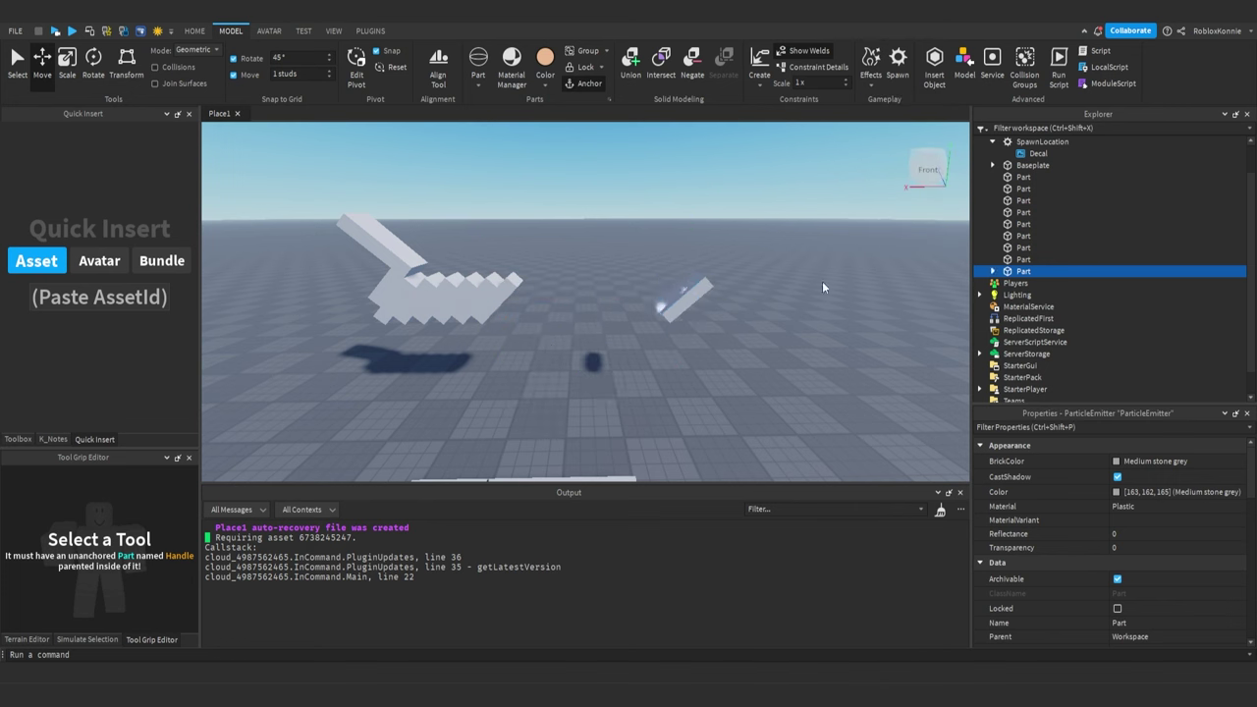
key(w)
right_drag(789, 304, 789, 303)
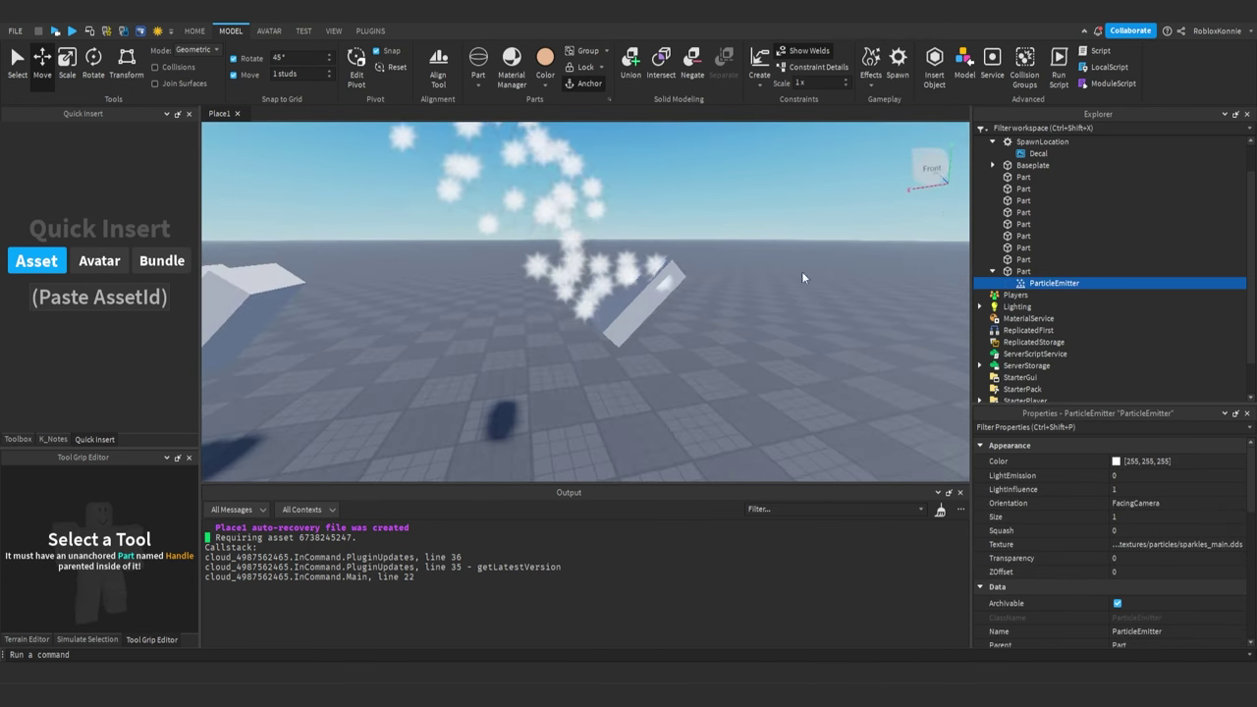
key(ctrl+z)
Try a Fire effect and a Sparkles effect on the duplicated part, undoing each one
click(871, 64)
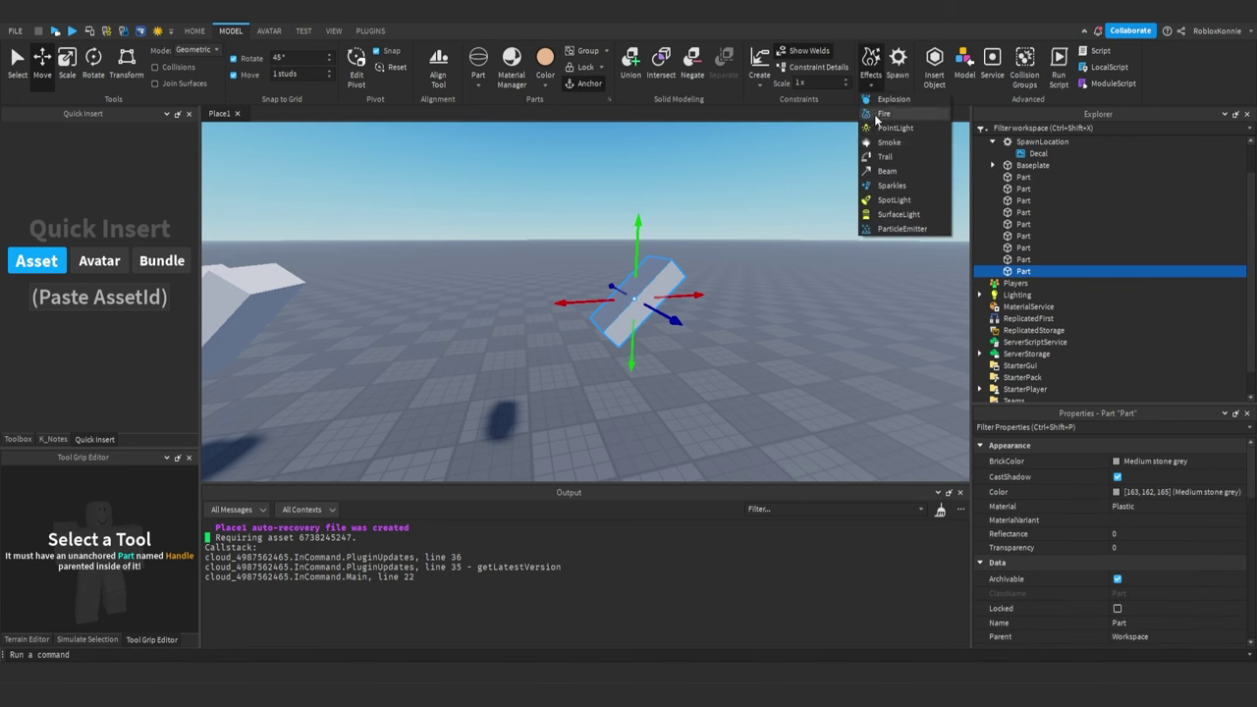
click(883, 114)
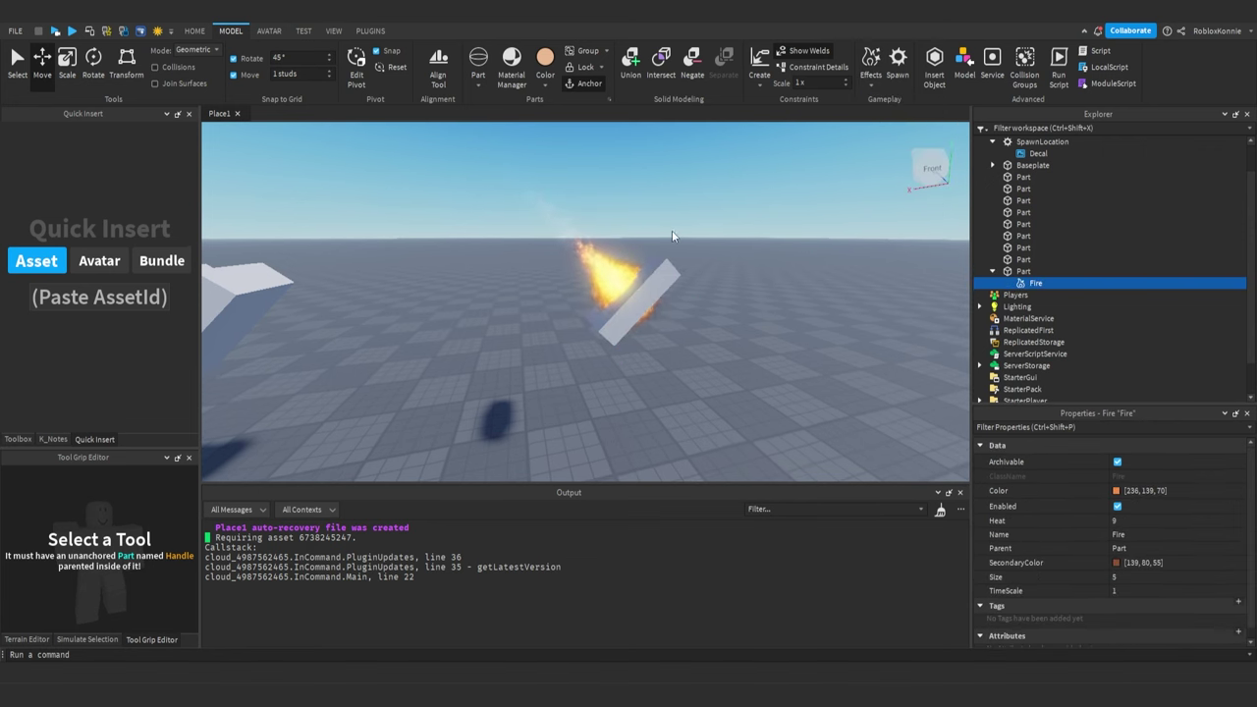
key(ctrl+z)
click(874, 86)
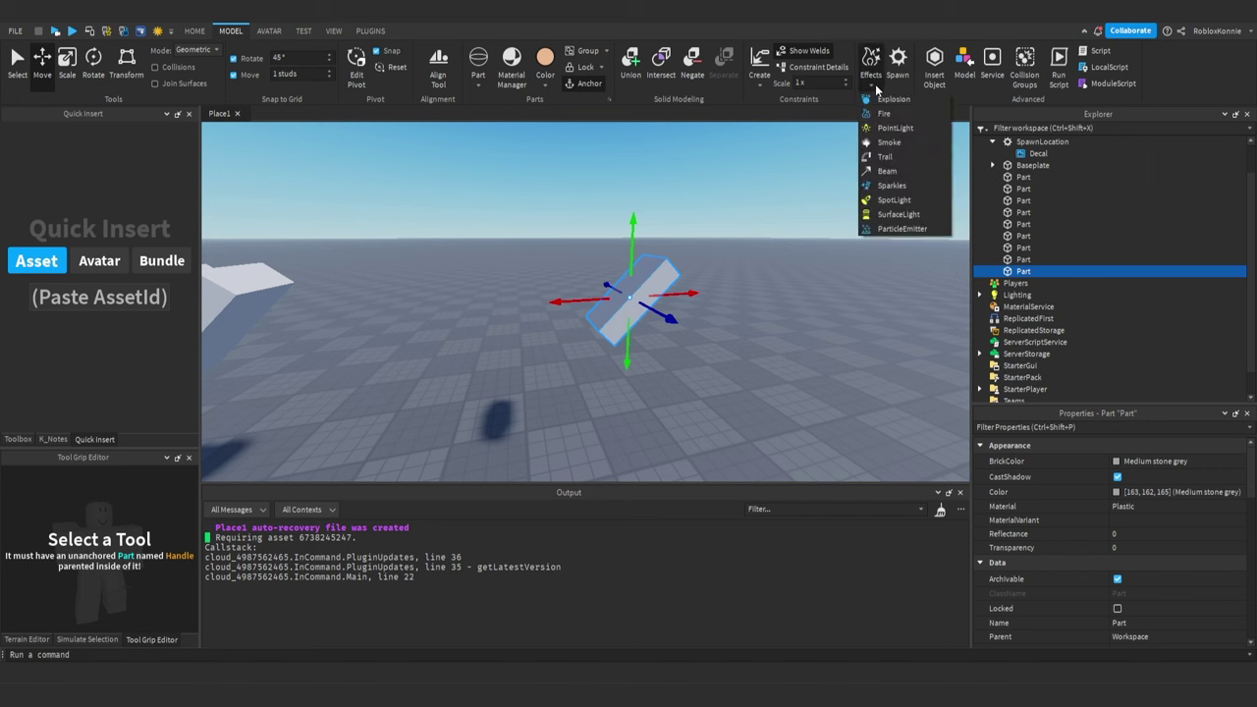
click(886, 185)
key(ctrl+z)
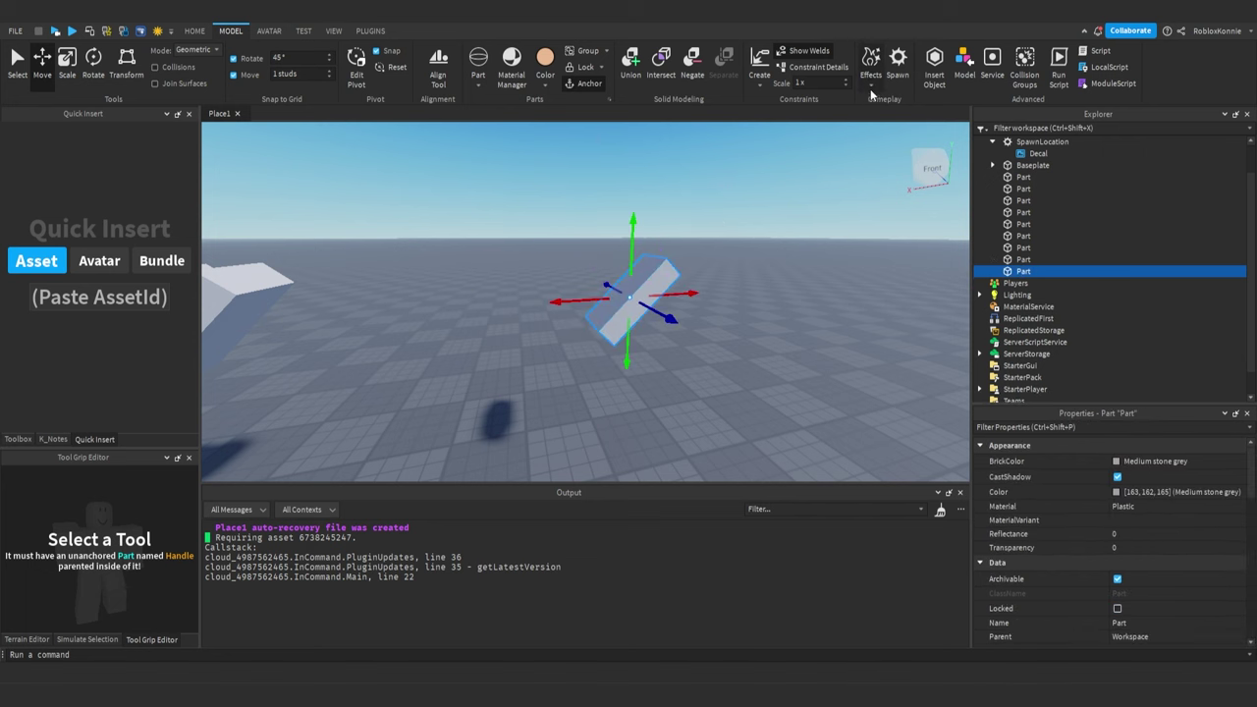
Add a ParticleEmitter effect to the duplicated part
click(871, 86)
click(872, 230)
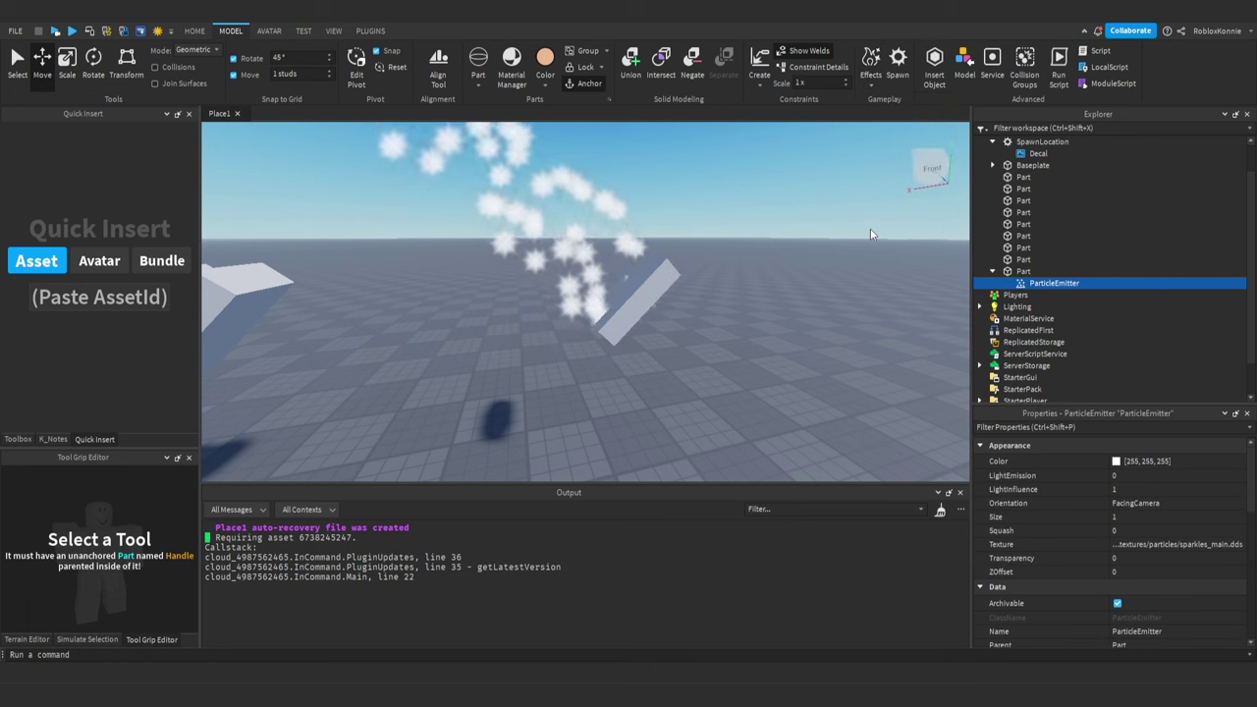
Undo the ParticleEmitter, try a Smoke effect on the duplicated part, and undo it
key(ctrl+z)
click(871, 85)
click(878, 144)
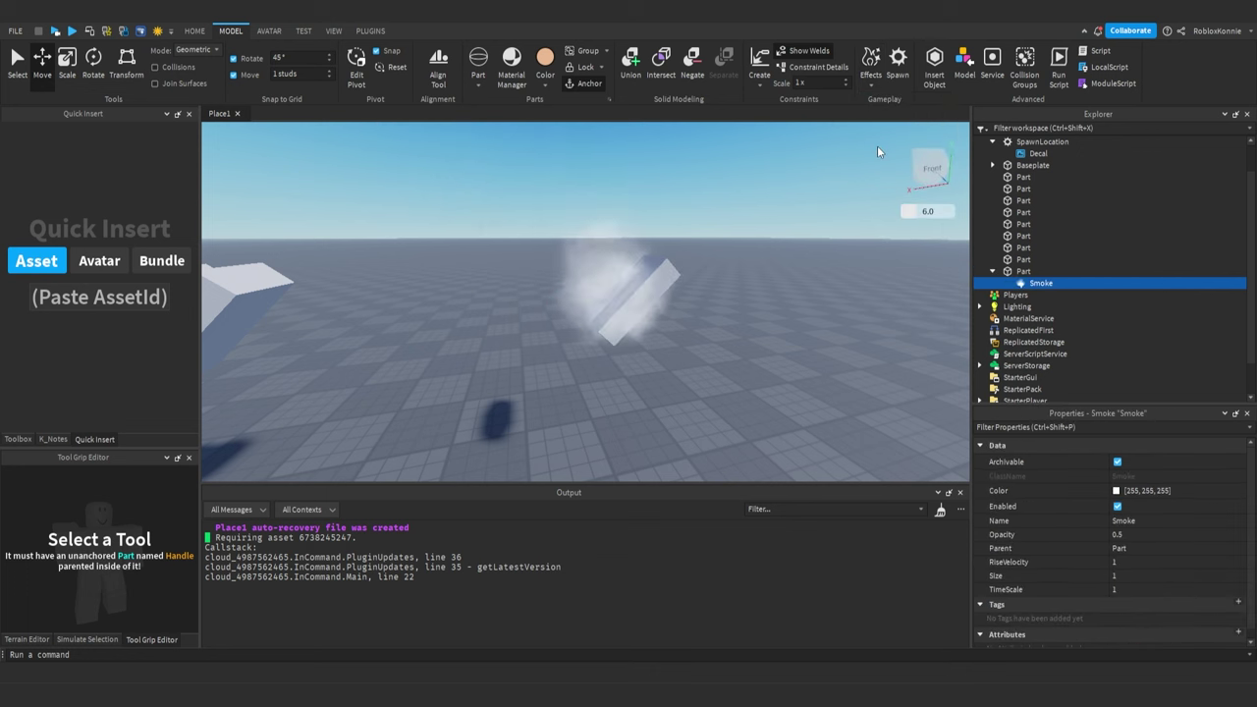
key(ctrl+z)
Try a PointLight on the duplicated part, move the part down near the baseplate, and undo both changes
click(871, 86)
click(864, 134)
scroll(653, 261, down, 3)
right_drag(653, 262, 636, 266)
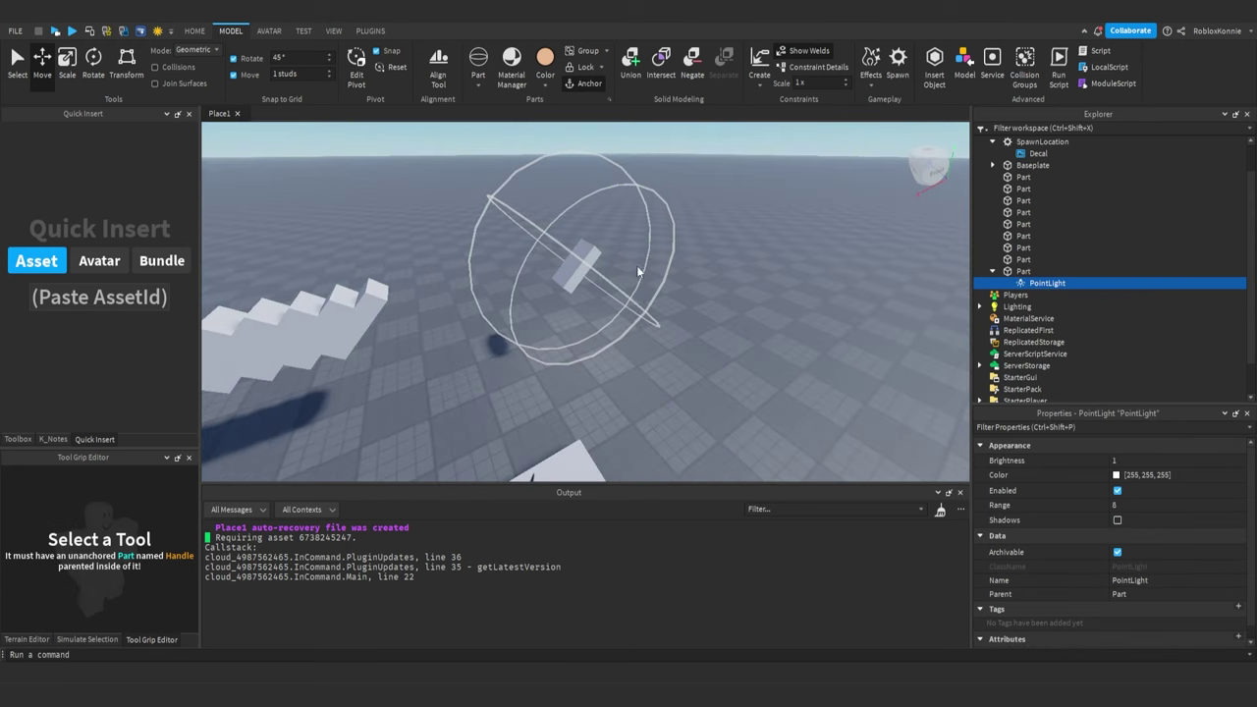
drag(585, 268, 582, 359)
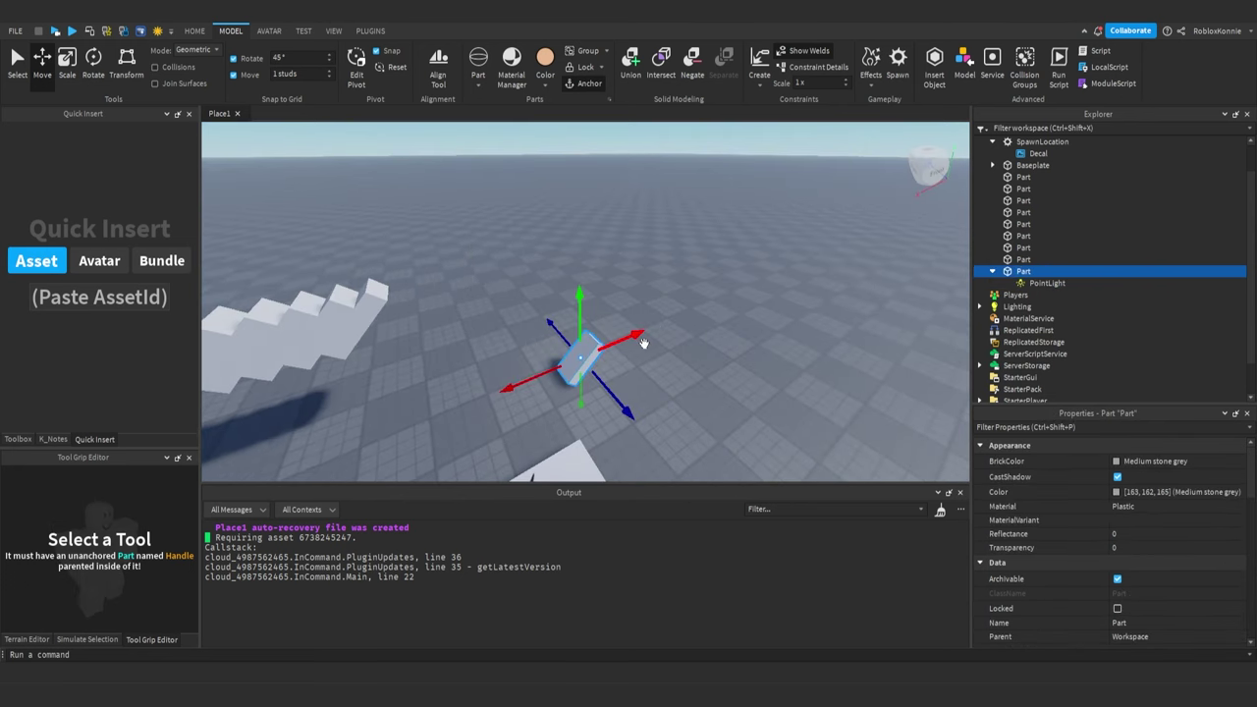
key(ctrl+z)
key(ctrl+z)
Try a Trail effect on the duplicated part, check it up close, and undo it
click(872, 67)
click(877, 157)
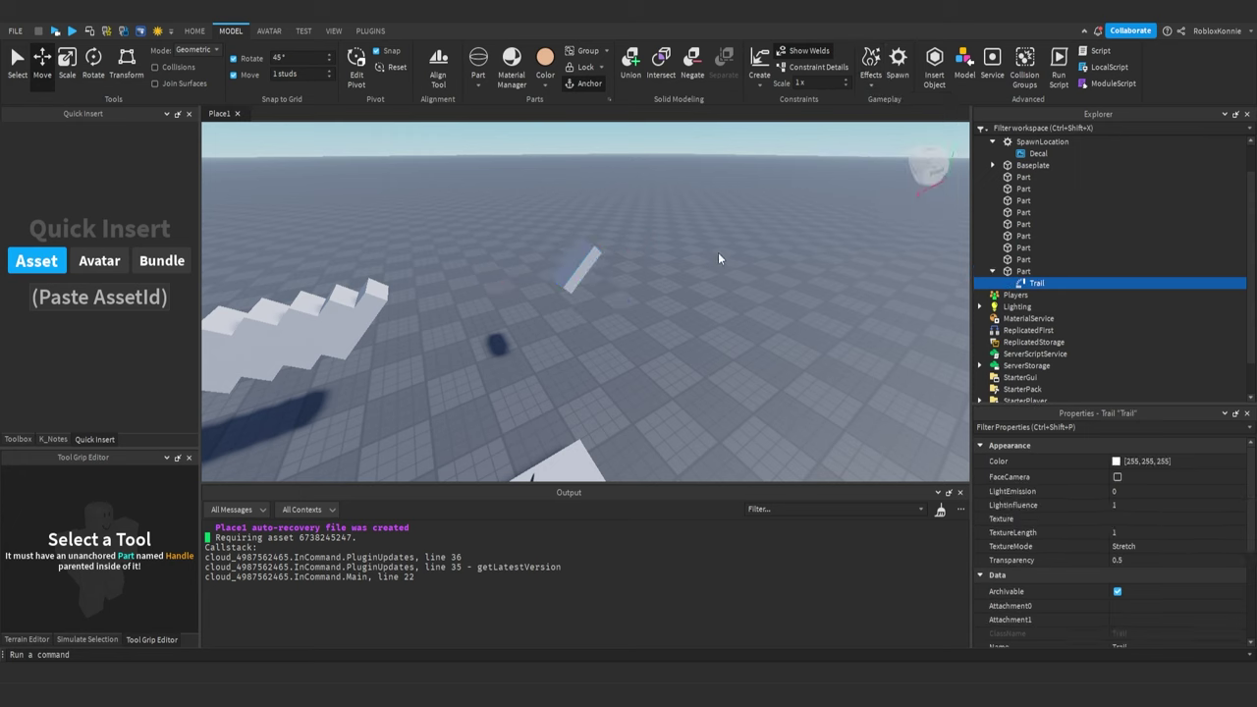
right_drag(611, 287, 603, 272)
scroll(603, 272, up, 3)
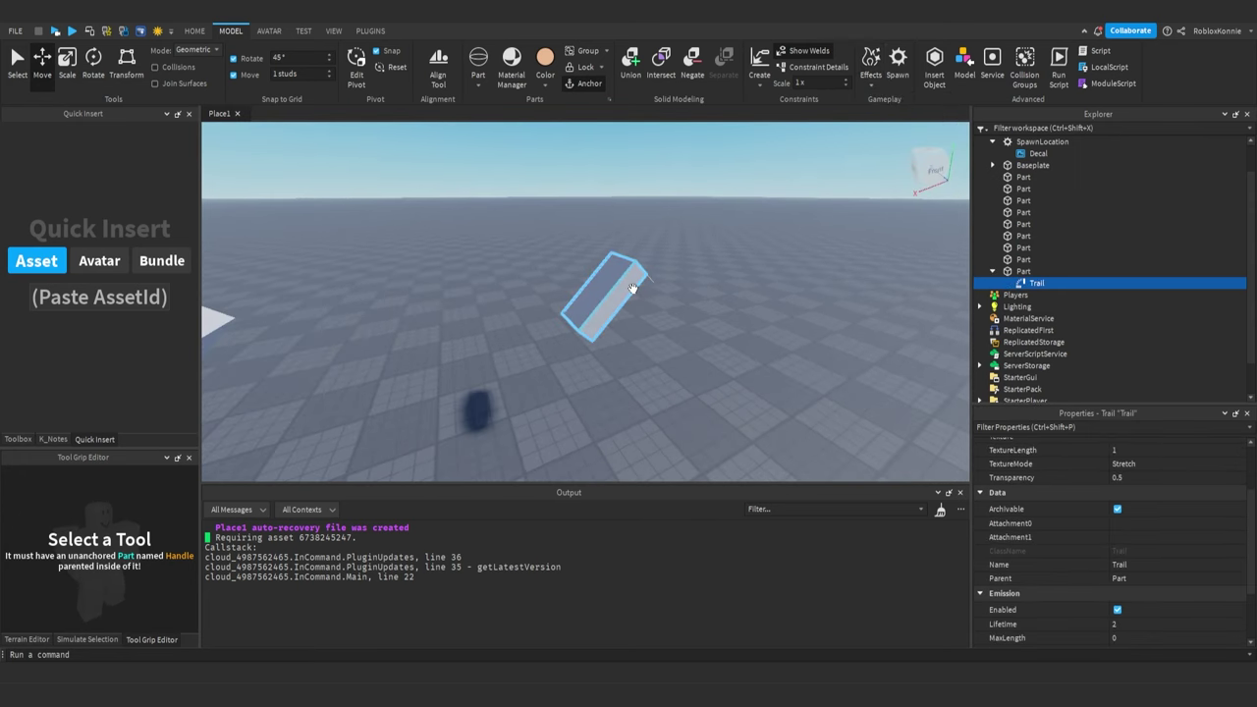
key(ctrl+z)
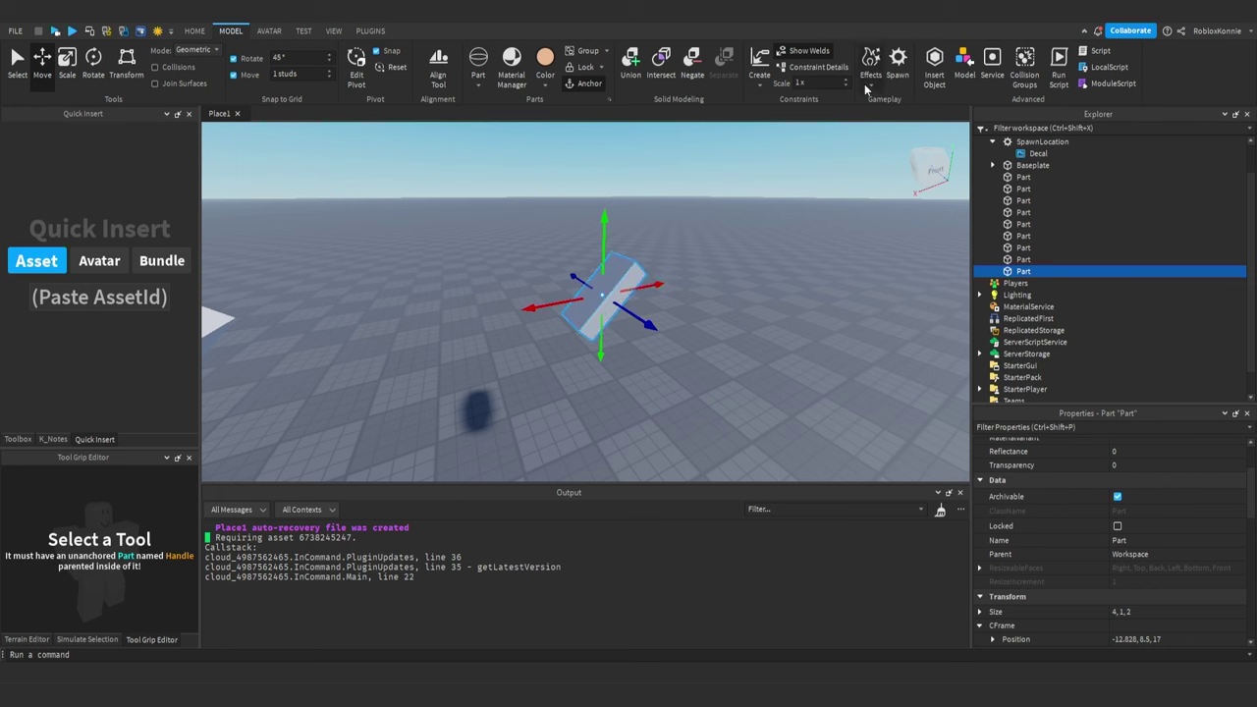
Try the Explosion effect twice on the duplicated part and delete both Explosion objects
click(868, 87)
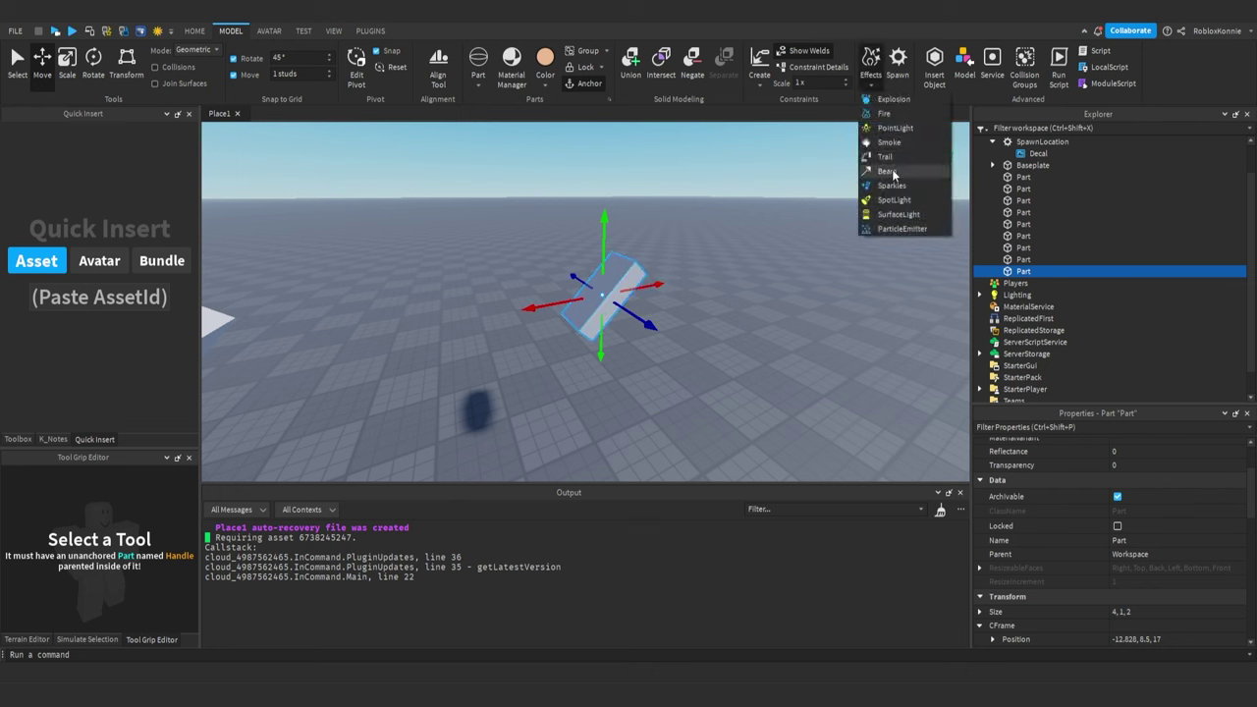
click(889, 100)
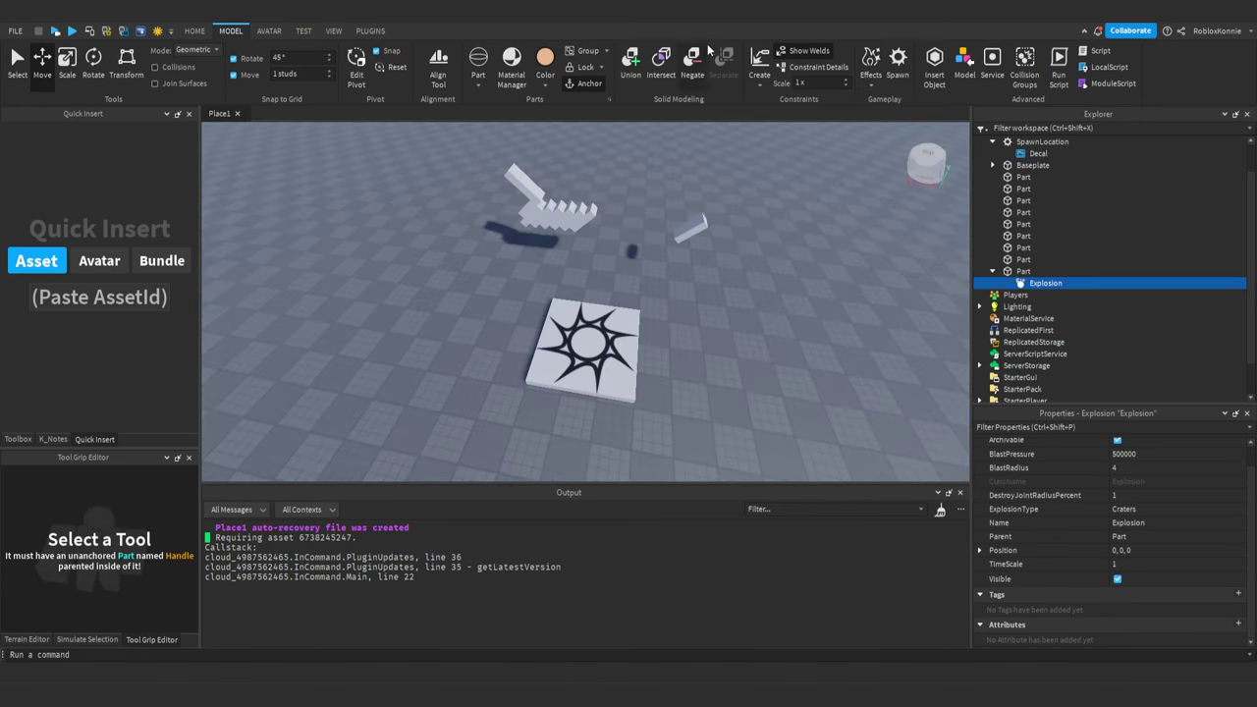
click(869, 86)
click(889, 100)
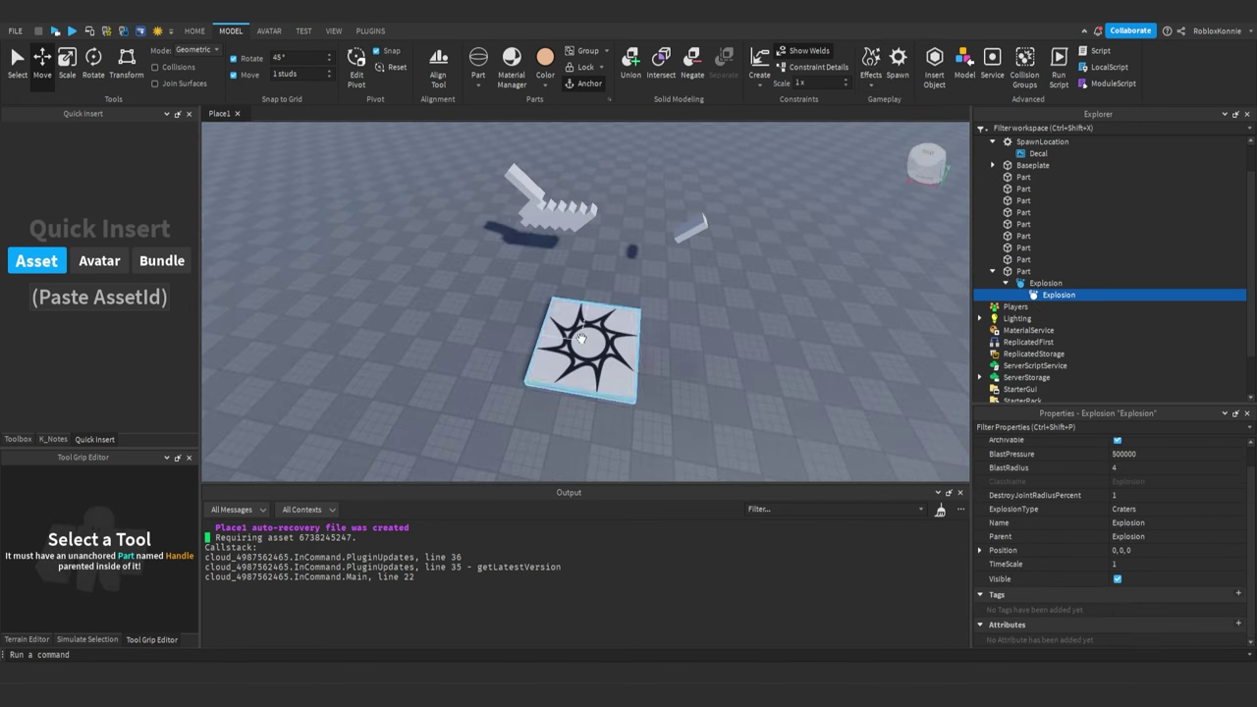
ctrl+click(1045, 285)
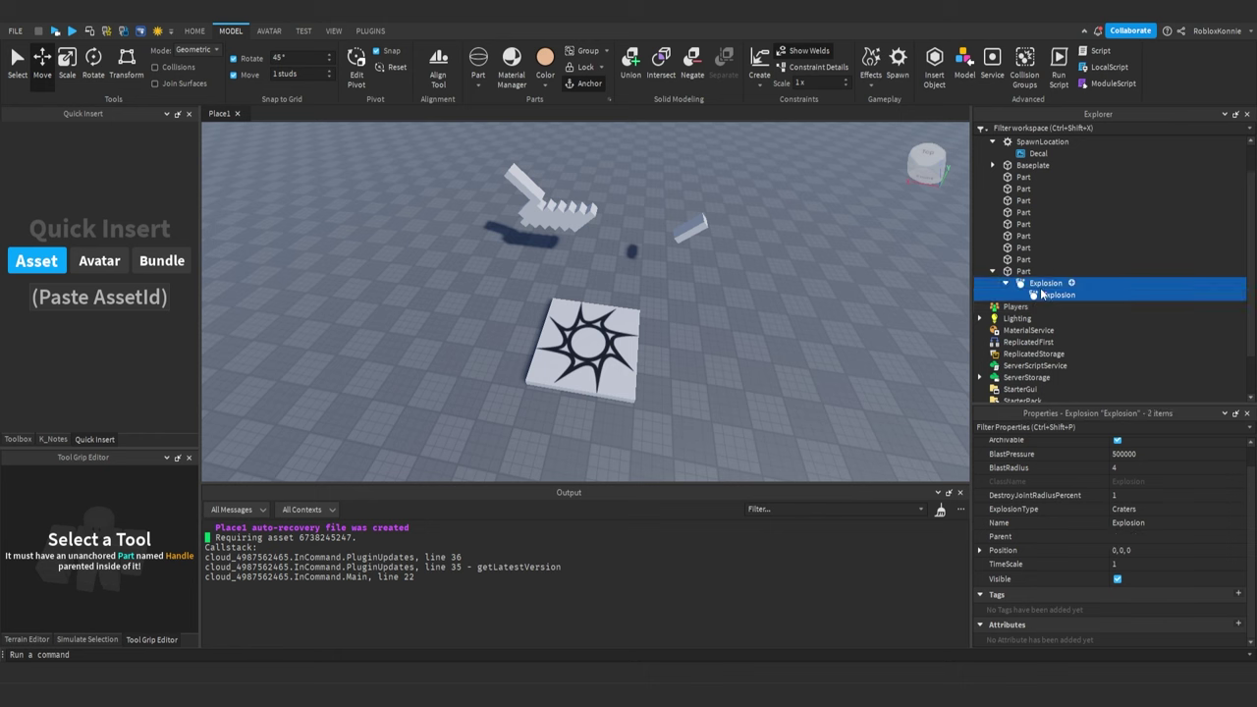
key(Delete)
Insert a second SpawnLocation and place it on the baseplate beside the duplicated part
right_drag(710, 322, 711, 327)
scroll(712, 327, up, 5)
scroll(711, 327, down, 5)
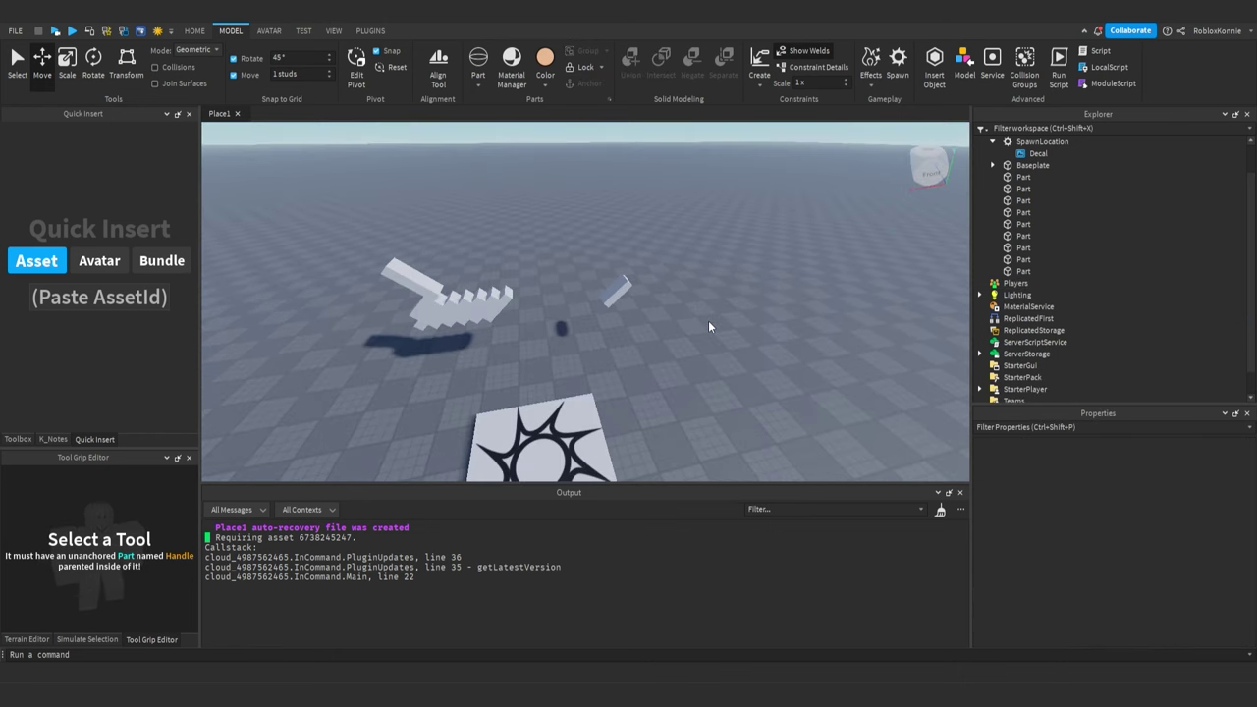
click(894, 69)
drag(589, 304, 756, 336)
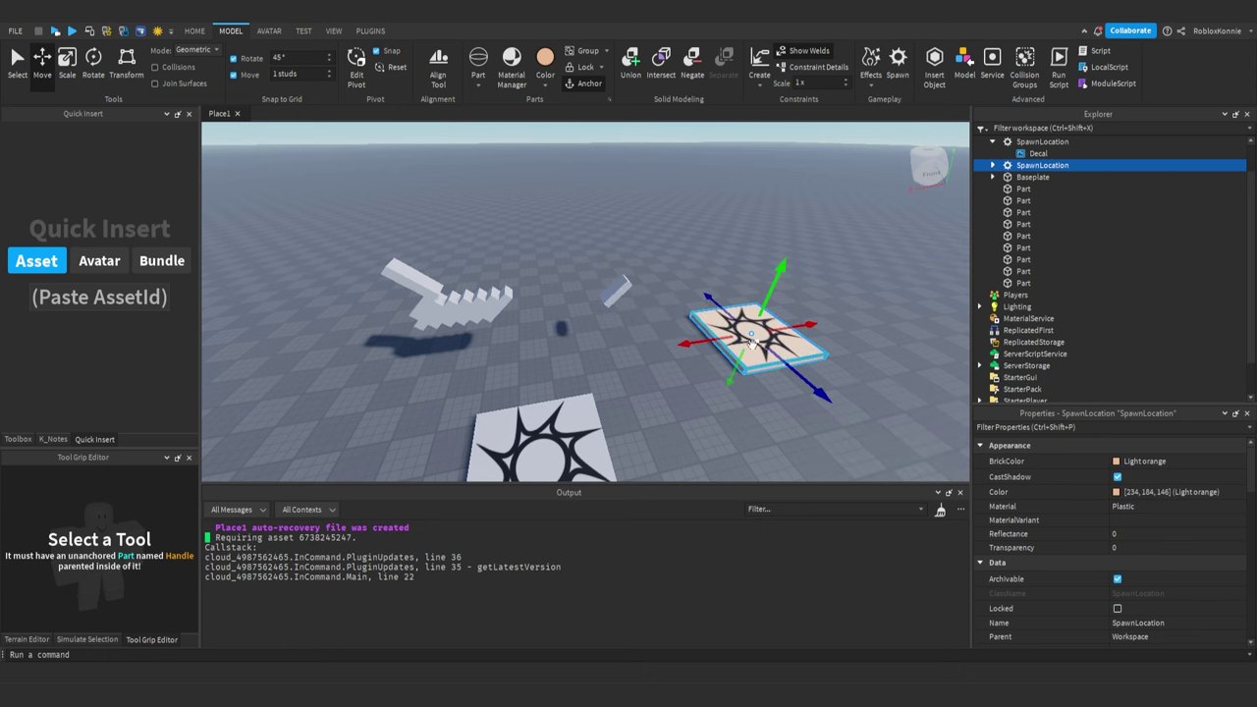
Scale the new SpawnLocation down along its two horizontal axes to a much smaller pad
right_drag(717, 365, 719, 361)
key(ctrl+1)
key(ctrl+3)
drag(790, 333, 748, 346)
drag(758, 391, 721, 353)
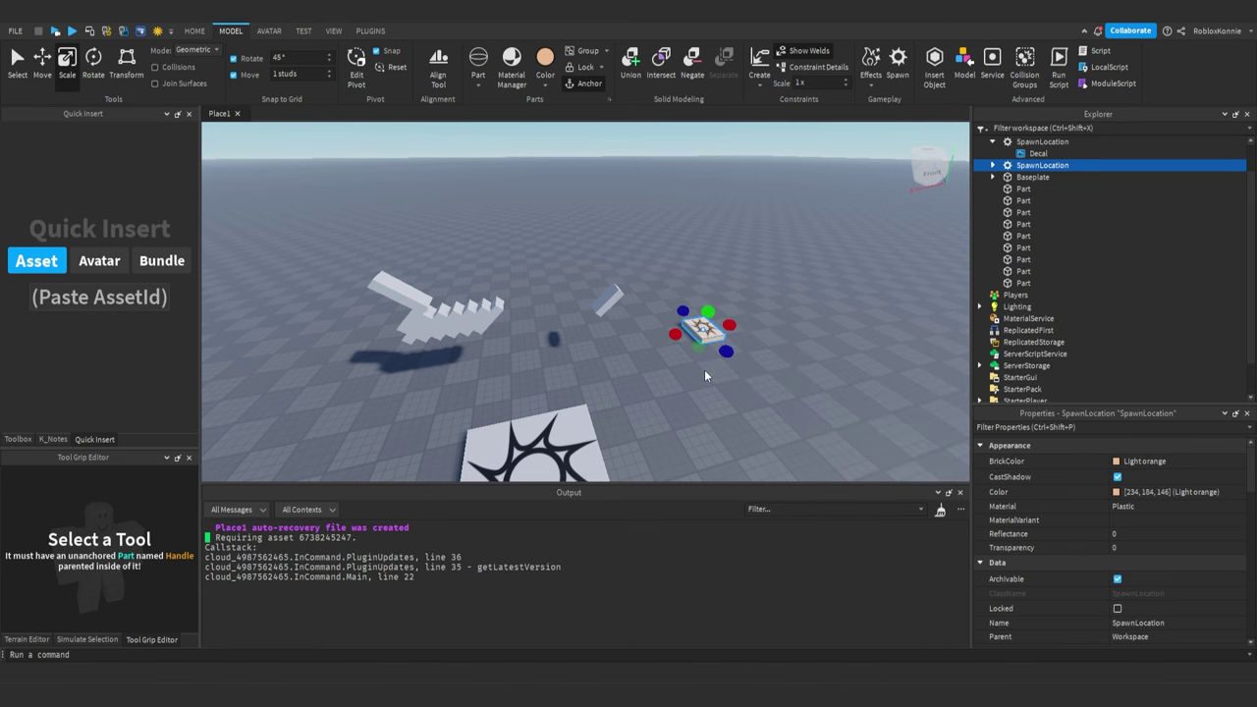
right_drag(704, 376, 703, 375)
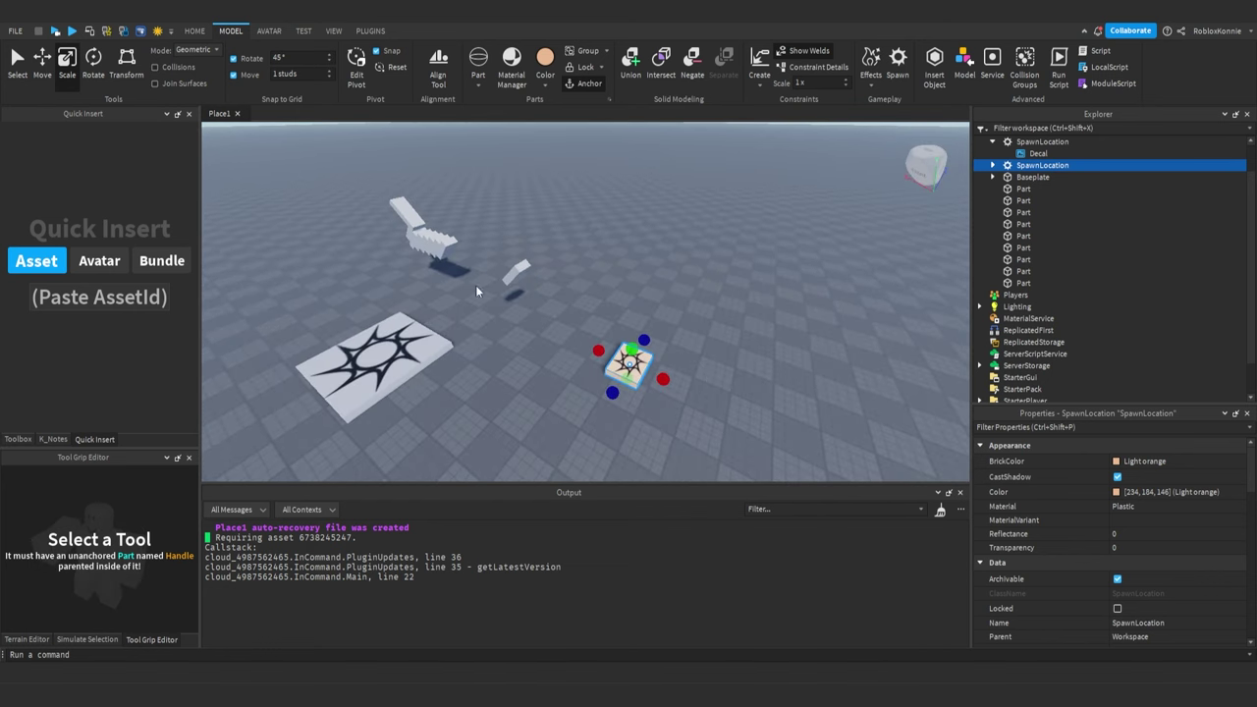
Start a play test and reset the character twice to check which spawn location it respawns on
key(F5)
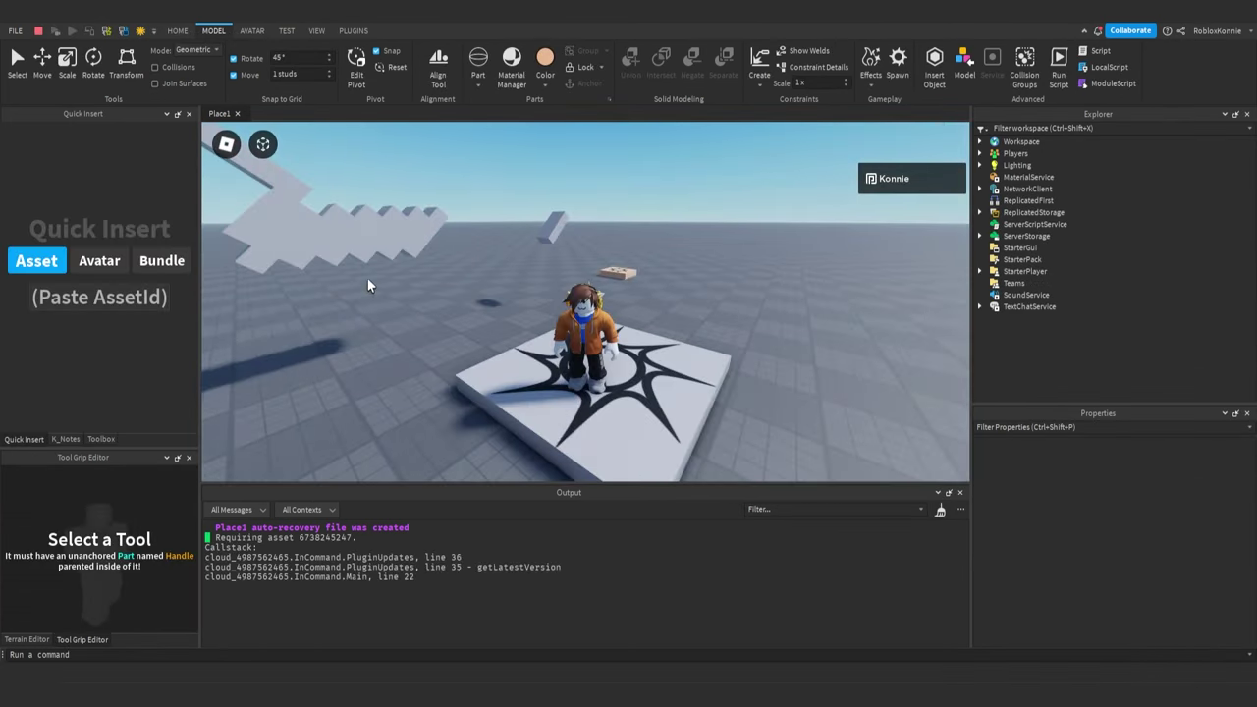
key(Escape)
key(r)
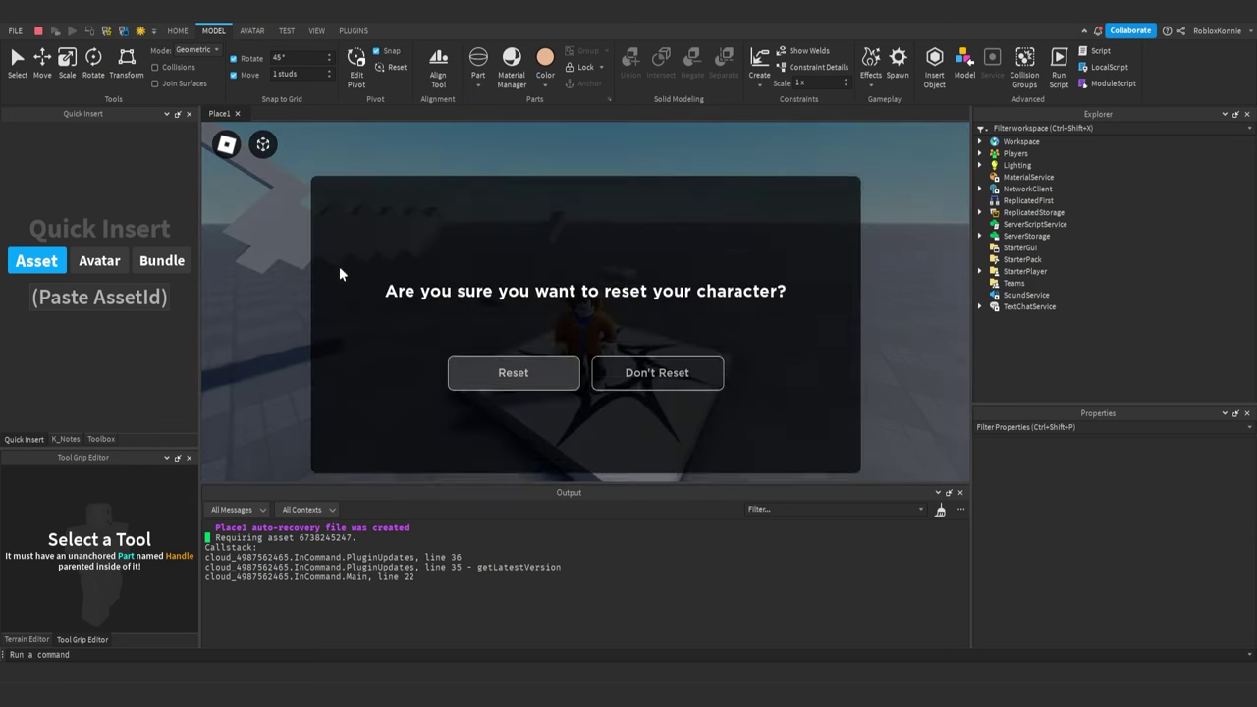
key(Return)
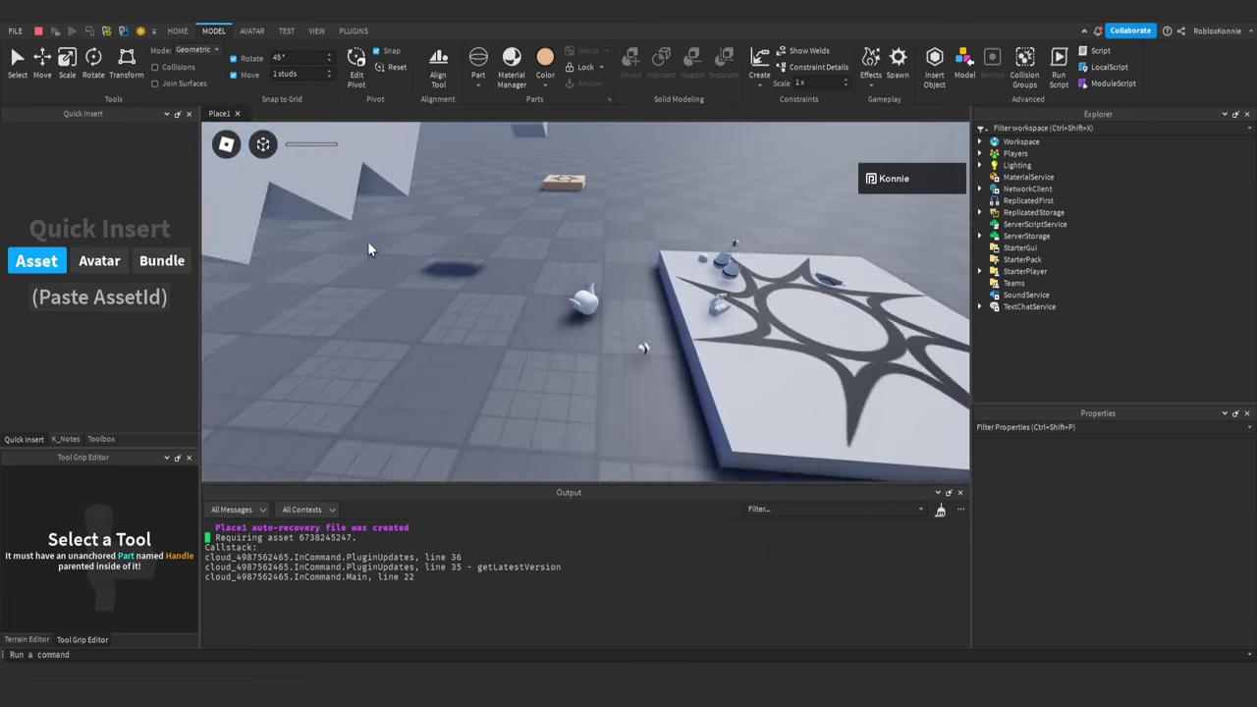
key(Escape)
key(r)
key(Return)
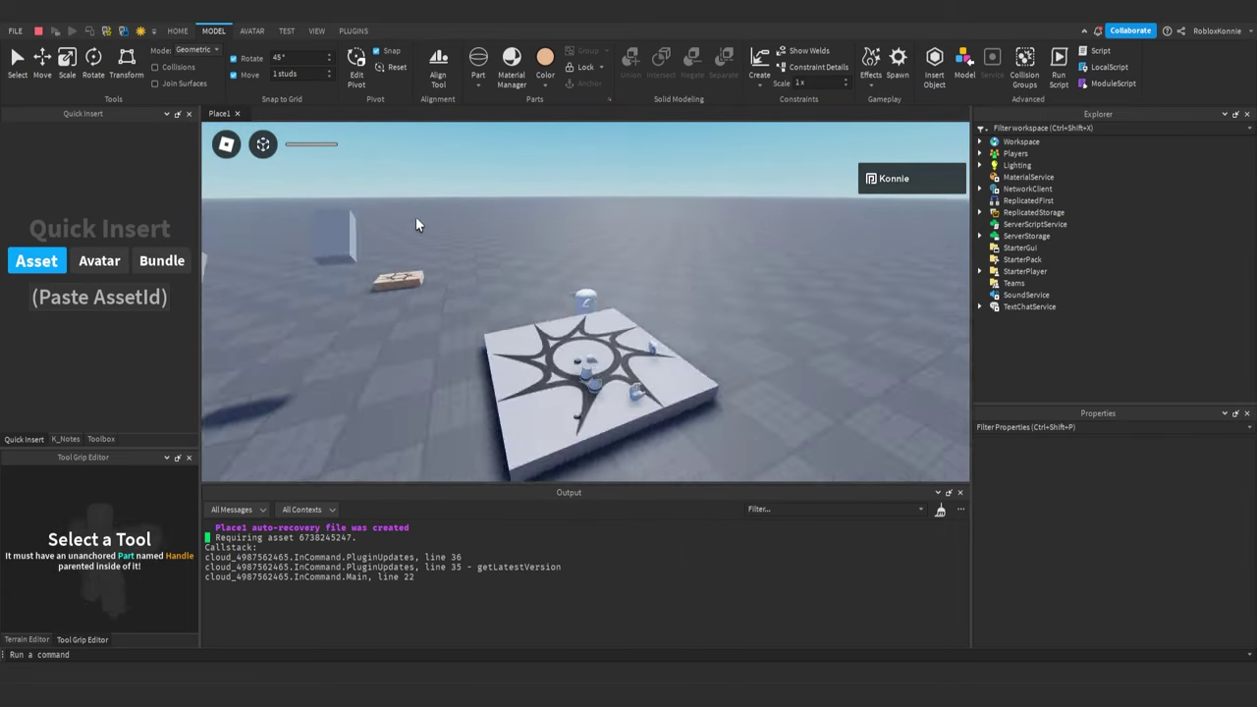
Walk the character around the small spawn location and end the play test
right_drag(416, 217, 416, 217)
key(s)
key(w)
key(s)
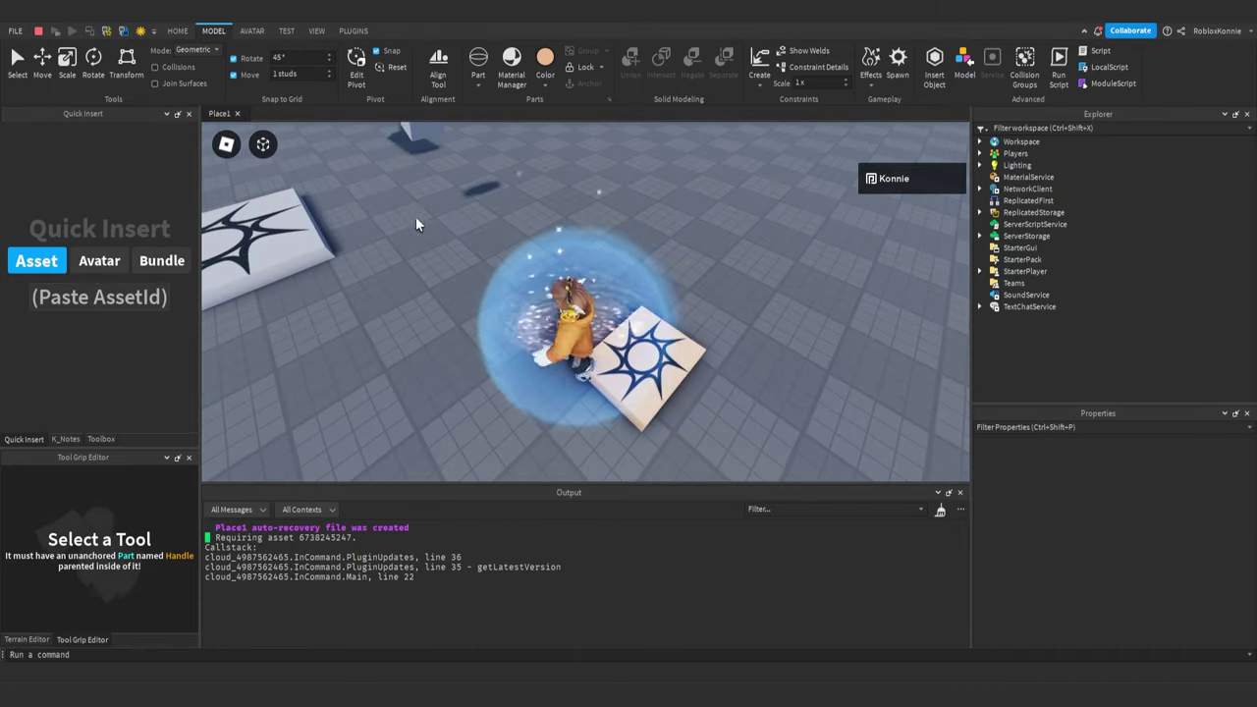
click(38, 31)
Delete the small second SpawnLocation and bring the structure and the duplicated part back into view
click(590, 341)
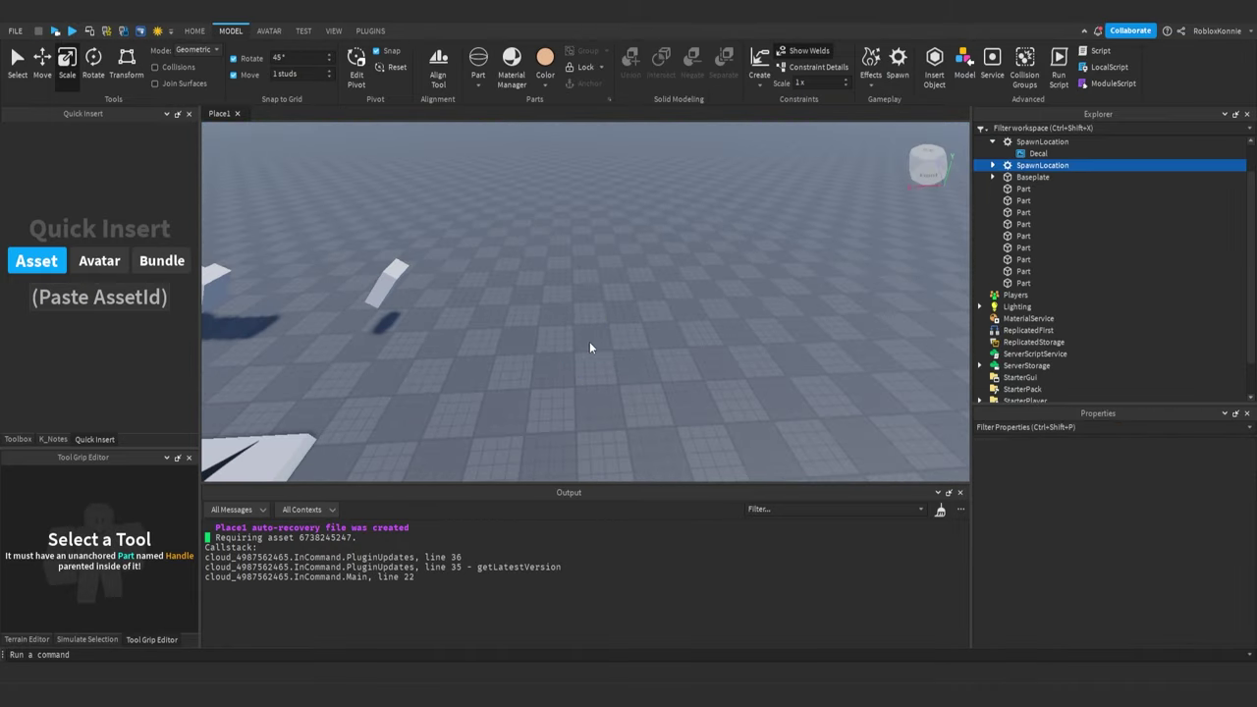
key(Delete)
right_drag(502, 316, 502, 316)
scroll(502, 317, up, 3)
key(w)
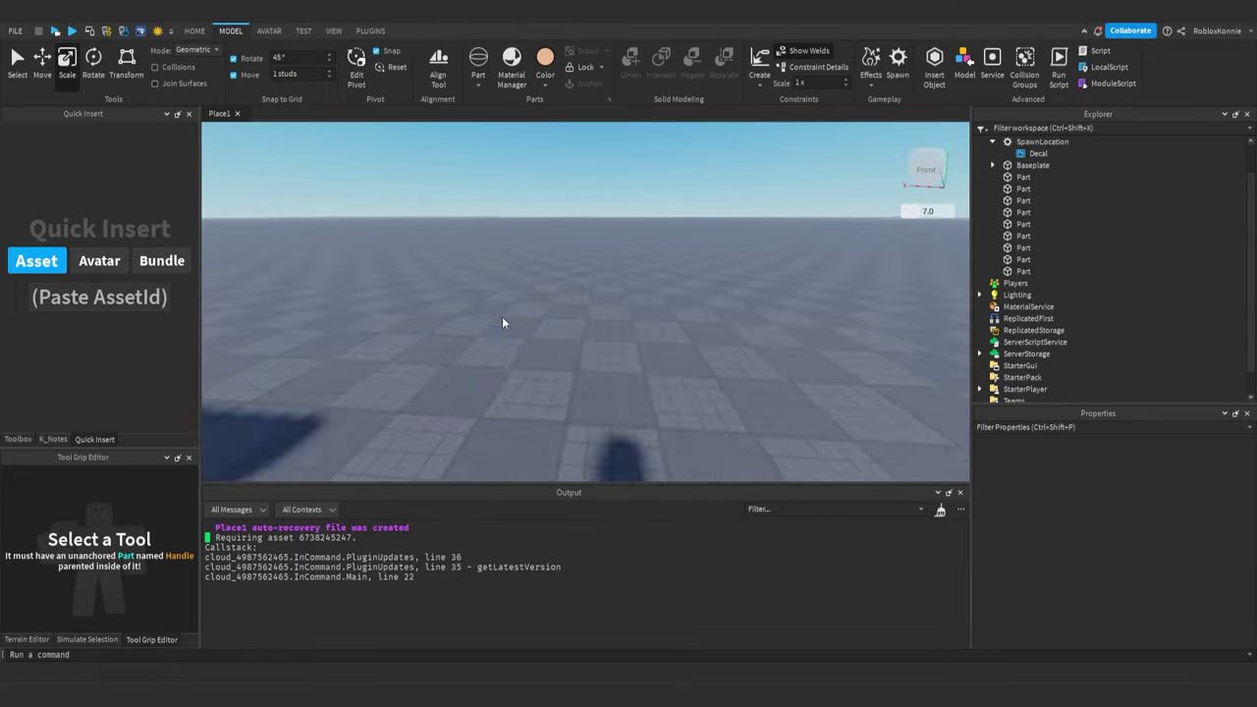
key(s)
scroll(502, 316, down, 3)
key(w)
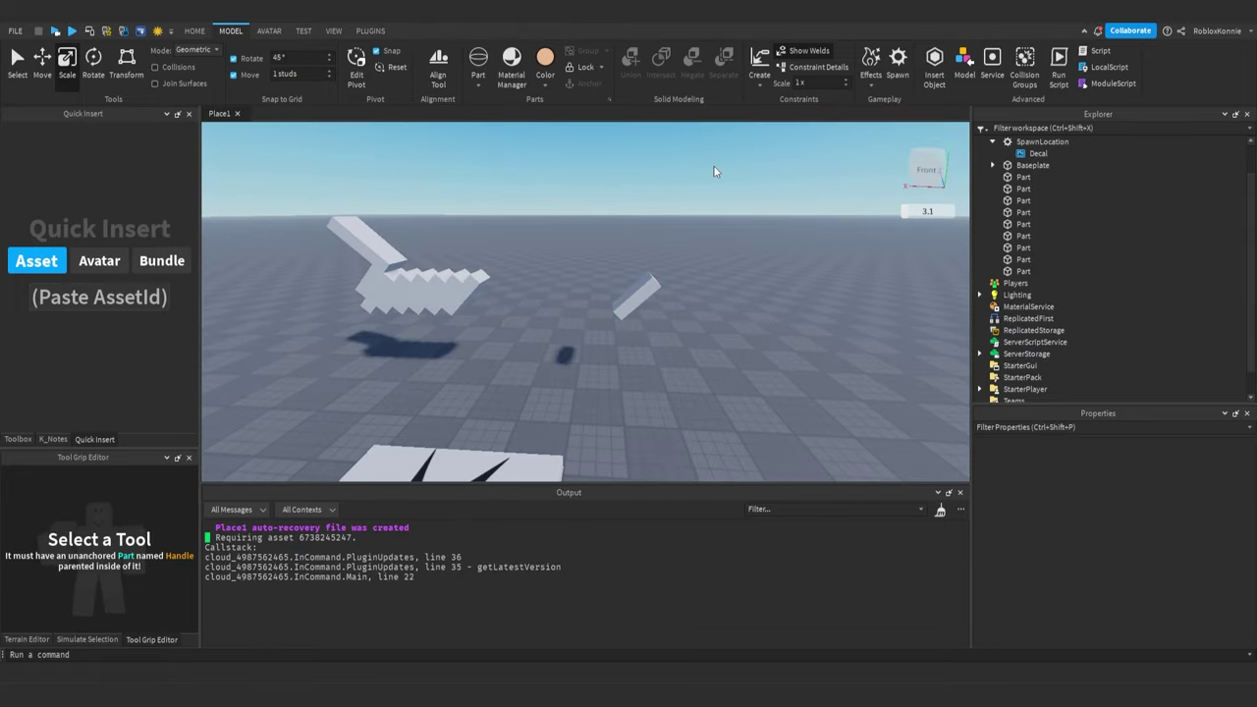
Open the list of insertable basic objects, look through all its categories, and close it
click(935, 77)
drag(175, 115, 743, 138)
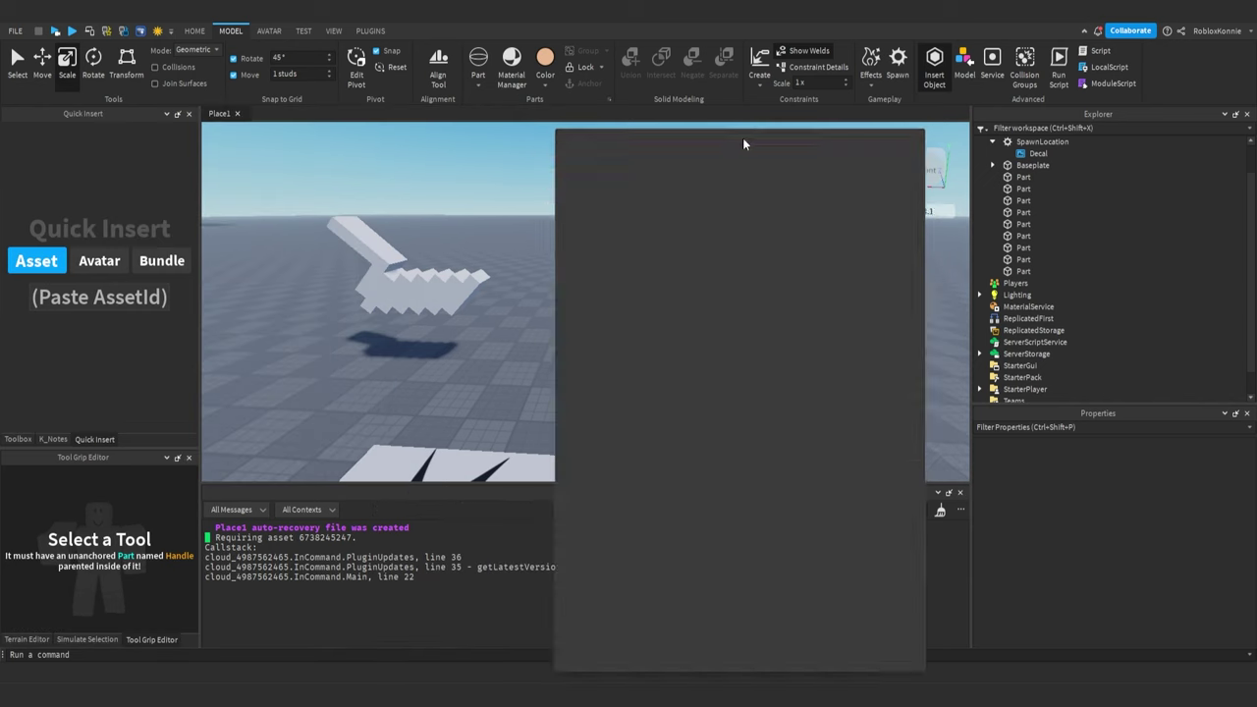
scroll(747, 288, down, 15)
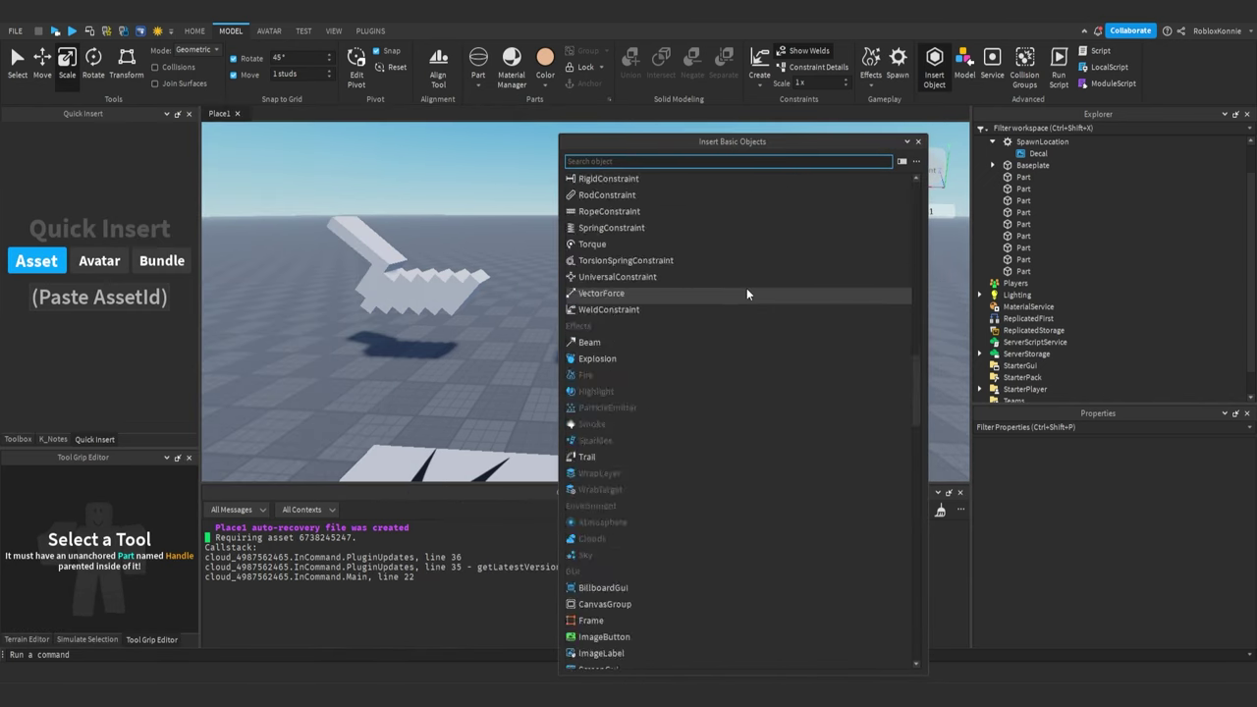
scroll(746, 289, down, 15)
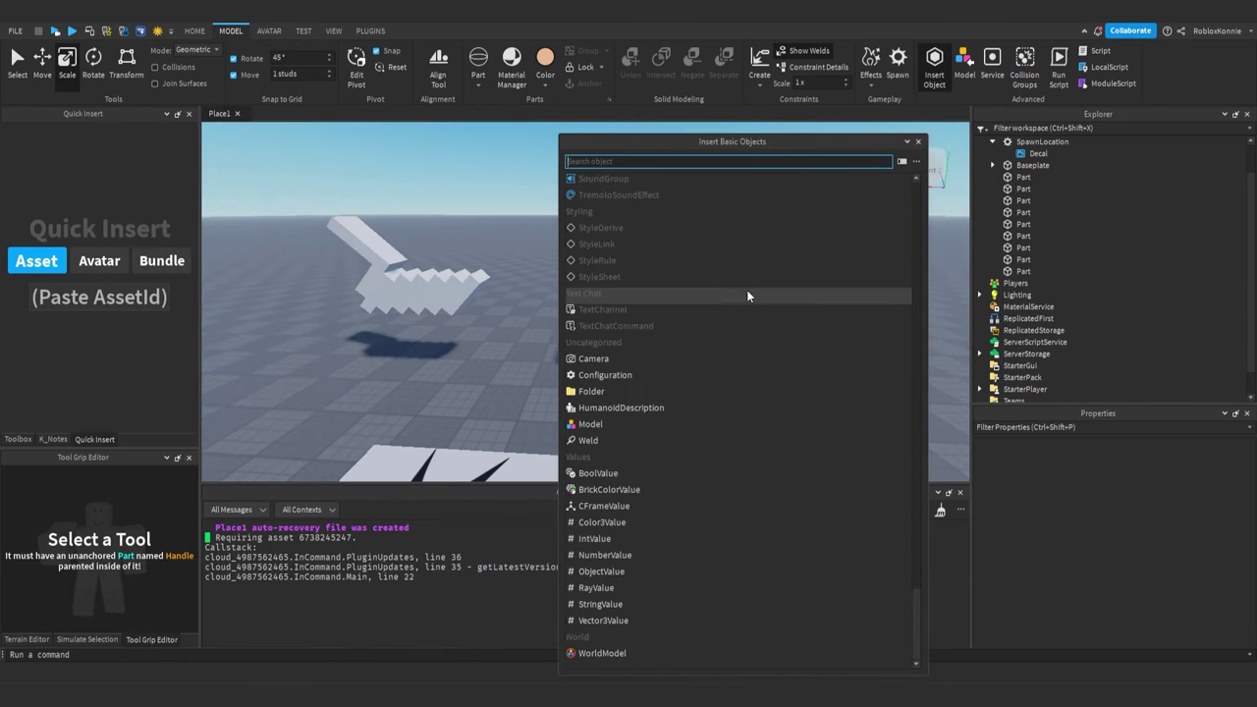
click(920, 142)
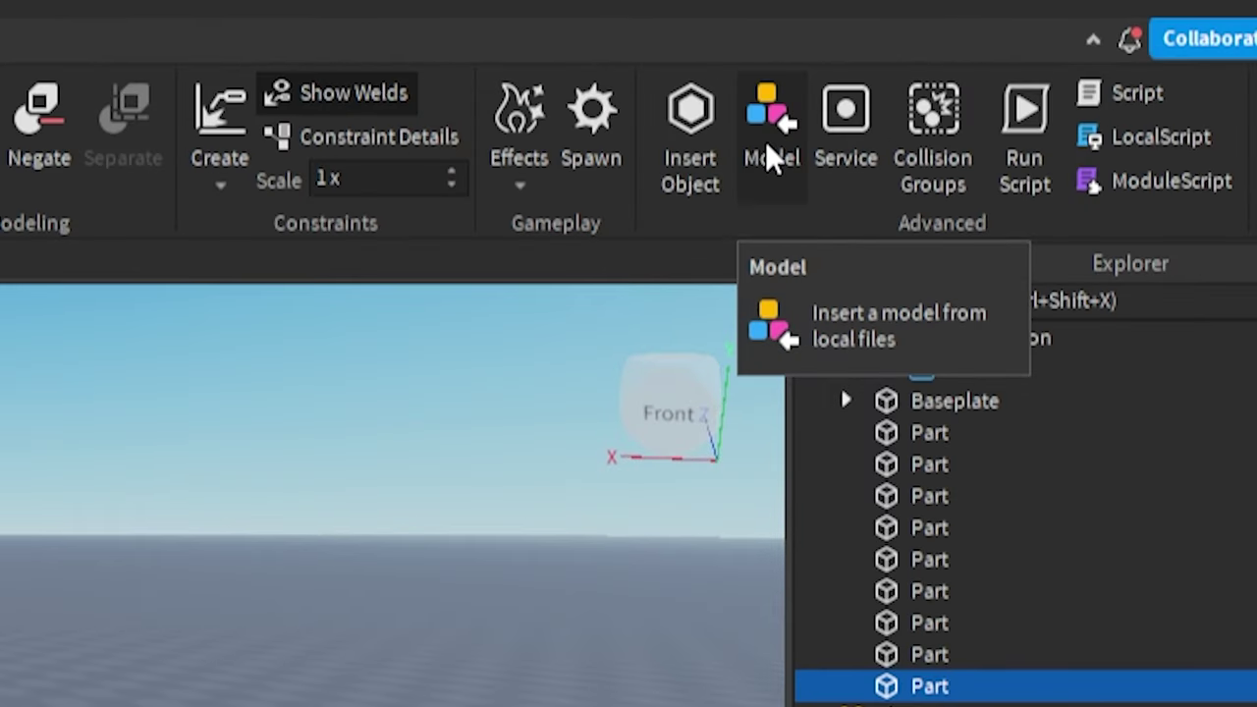
Insert the local model file Shop GUI Part 3.rbxm and move the Shop GUI from its folder into StarterGui
click(769, 147)
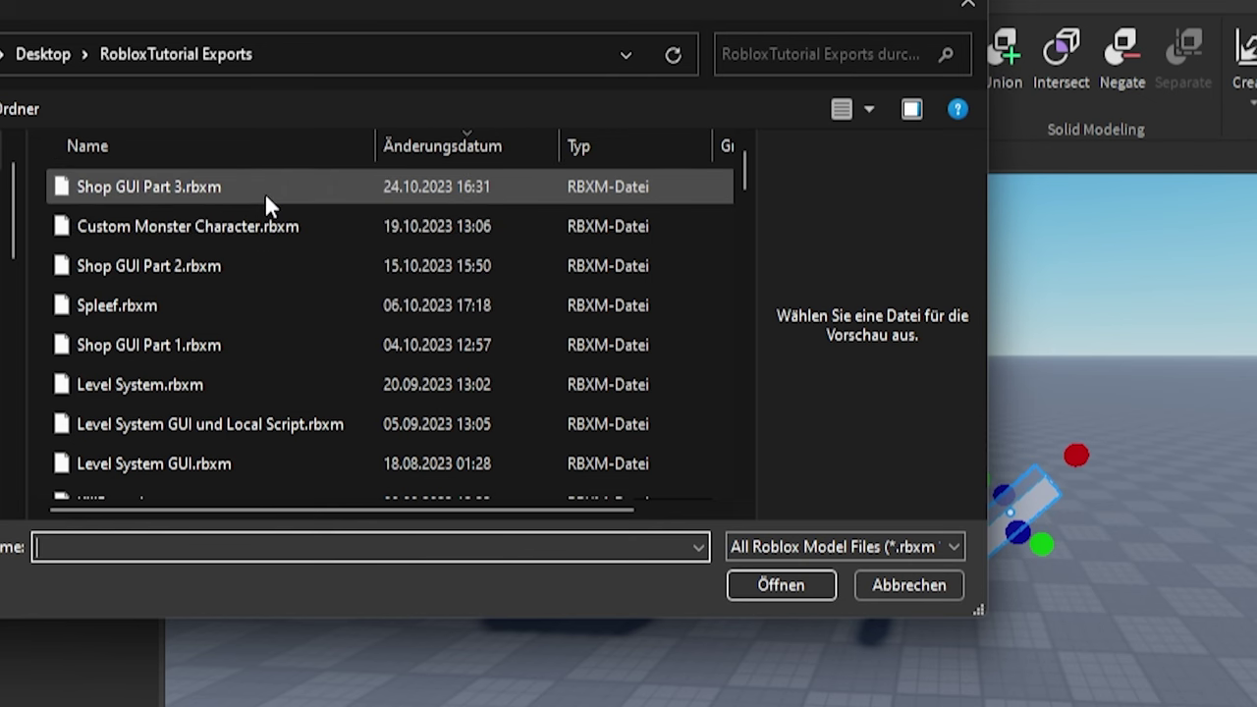
click(192, 188)
click(797, 580)
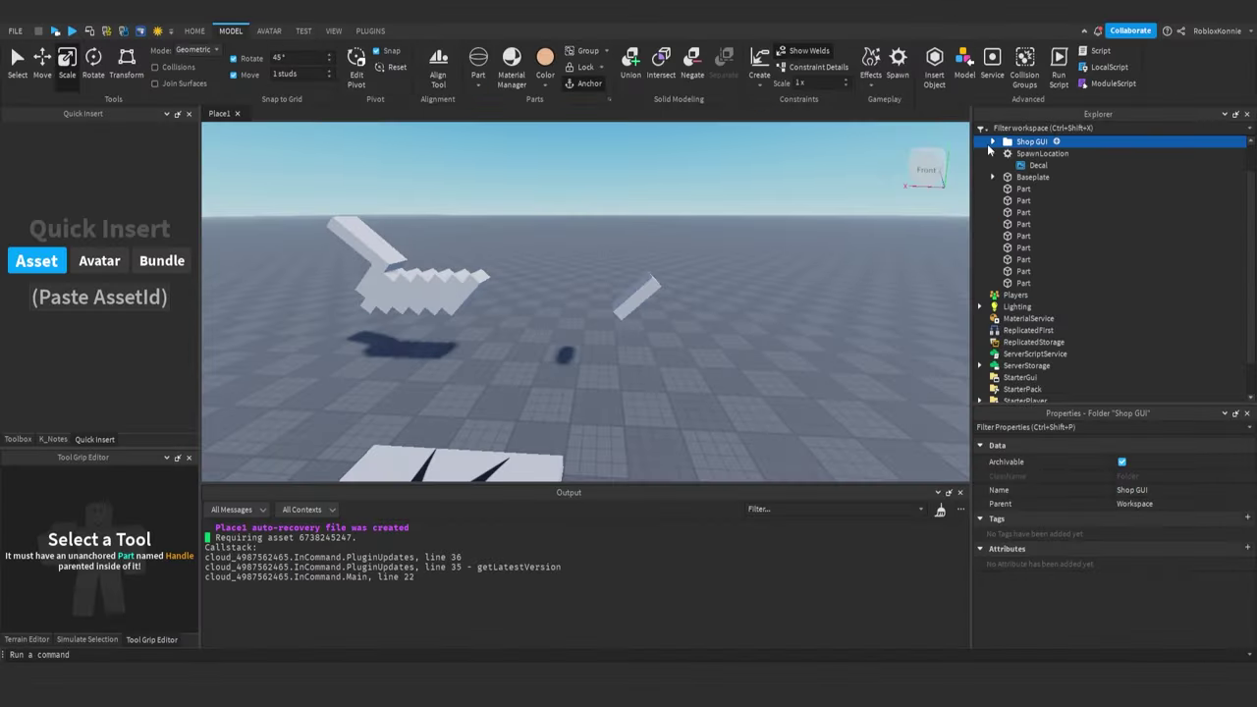
click(991, 143)
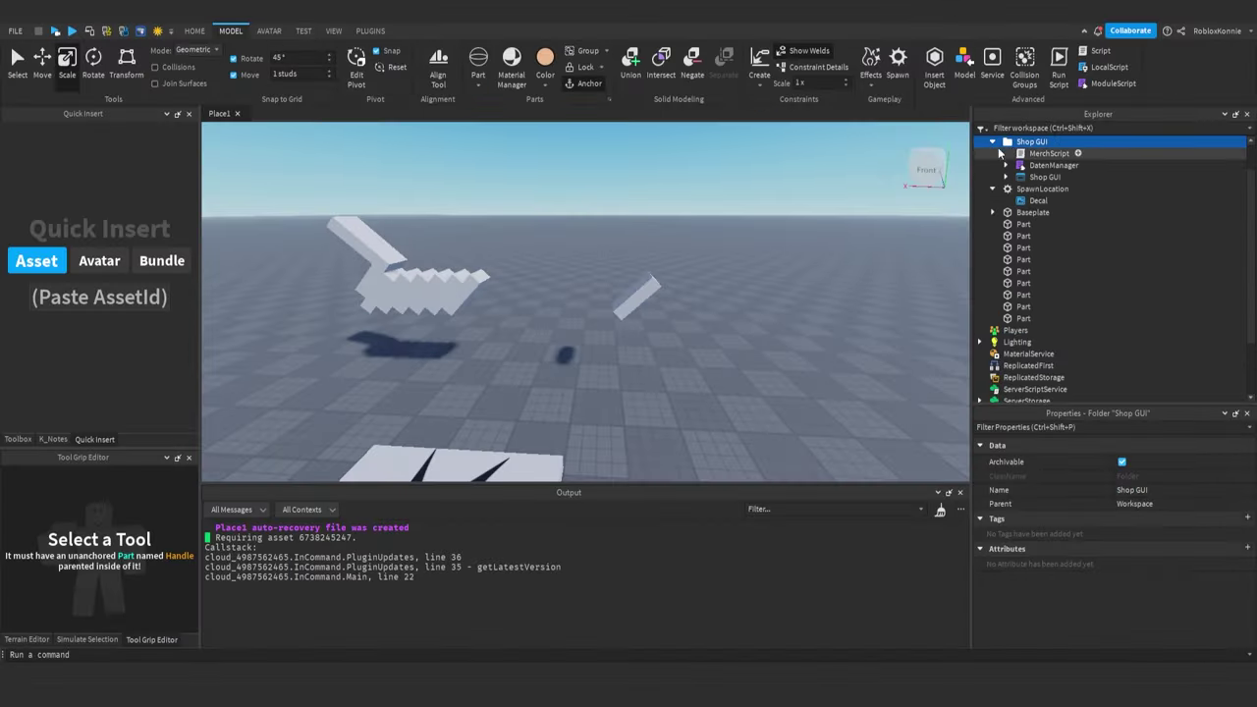
drag(1043, 177, 1048, 390)
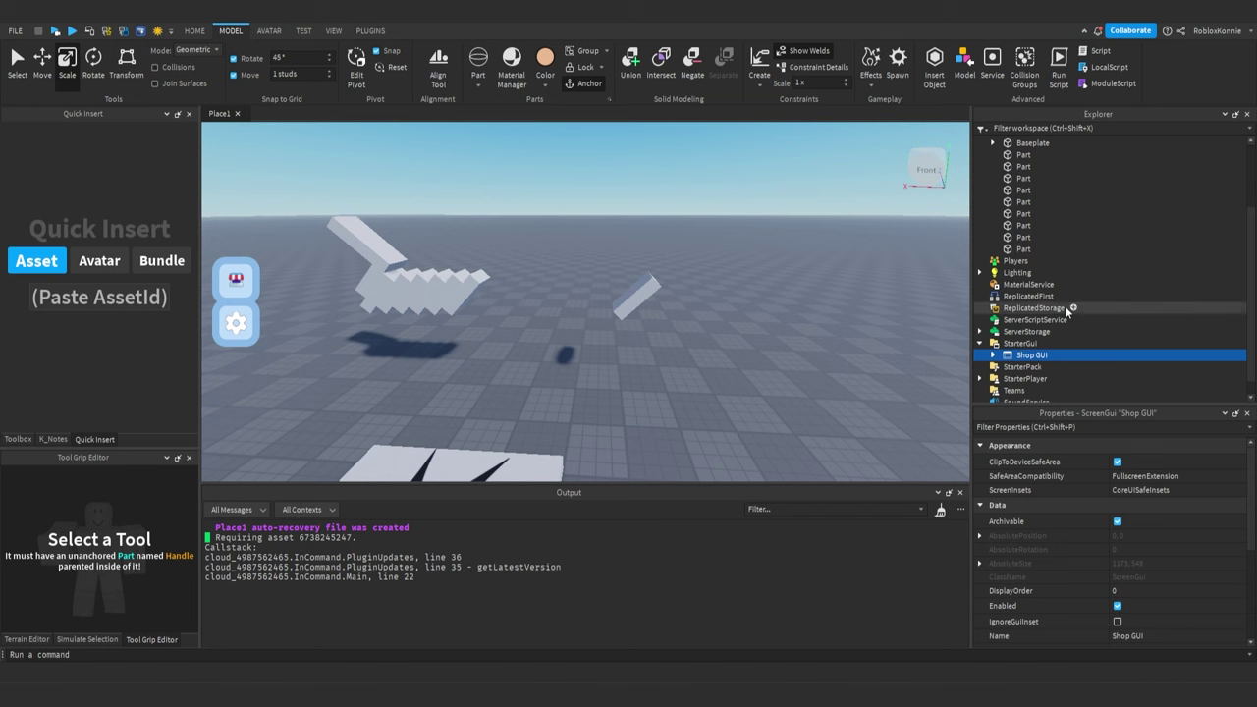
Delete the Shop GUI from StarterGui and the imported Shop GUI folder from Workspace
key(Delete)
scroll(1067, 294, up, 1)
scroll(1068, 294, up, 2)
click(1013, 177)
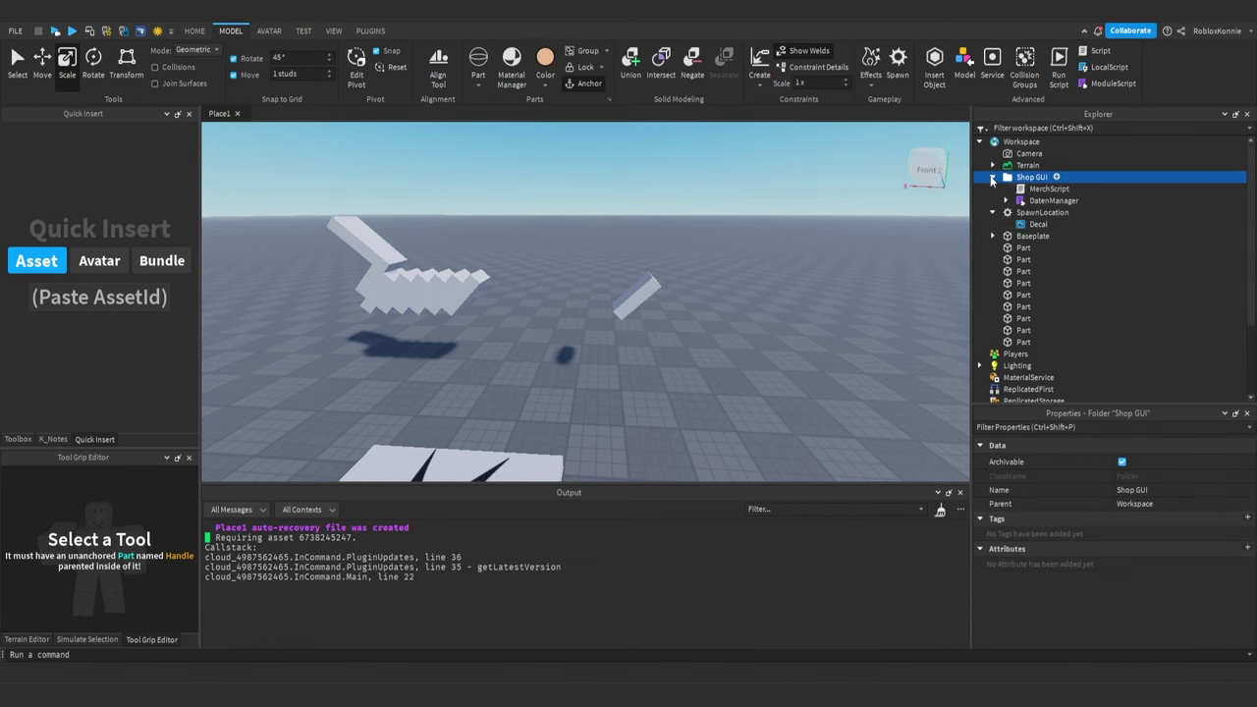
click(993, 178)
key(Delete)
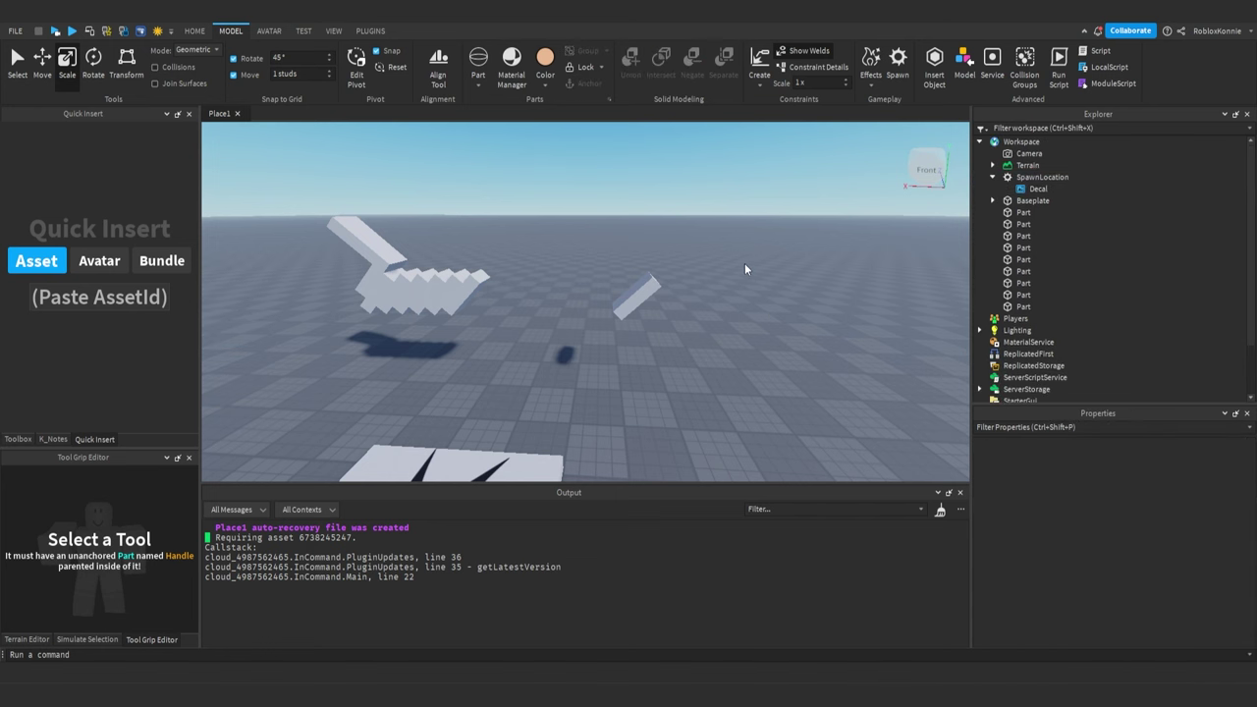
Look through the insertable services Chat, LocalizationService, TestService and VoiceChatService, and close the list without inserting any
click(993, 65)
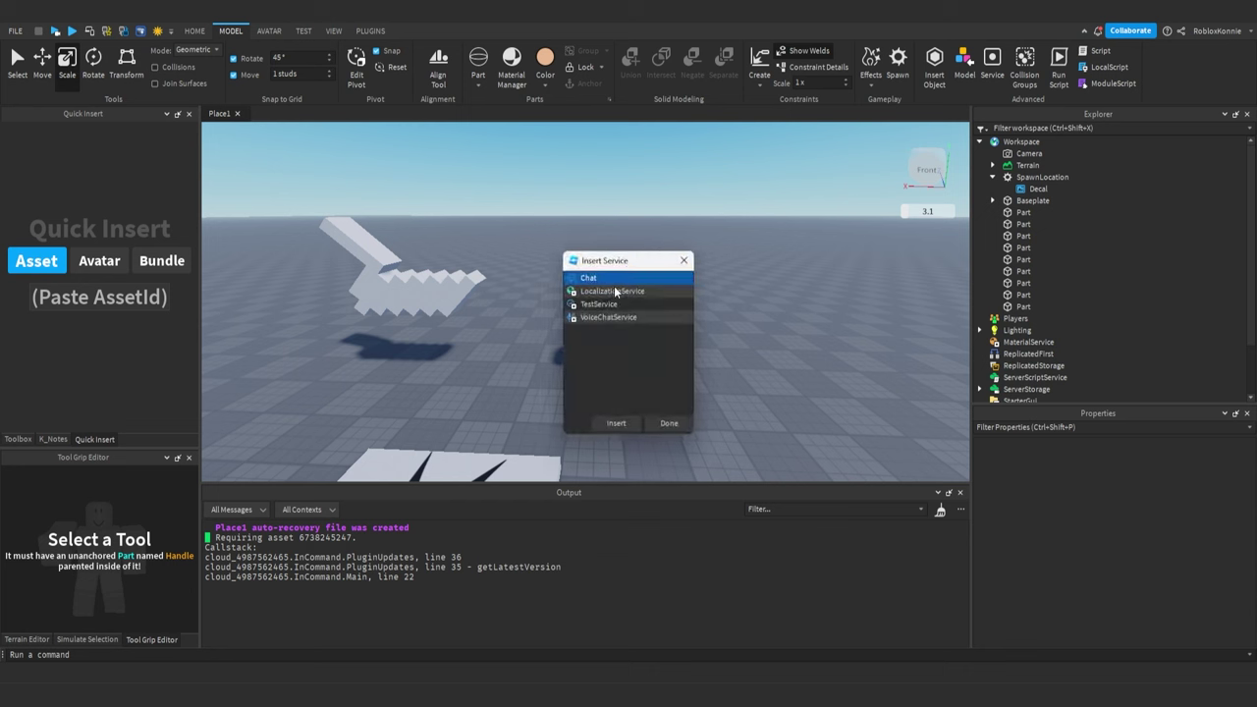
click(606, 292)
click(604, 304)
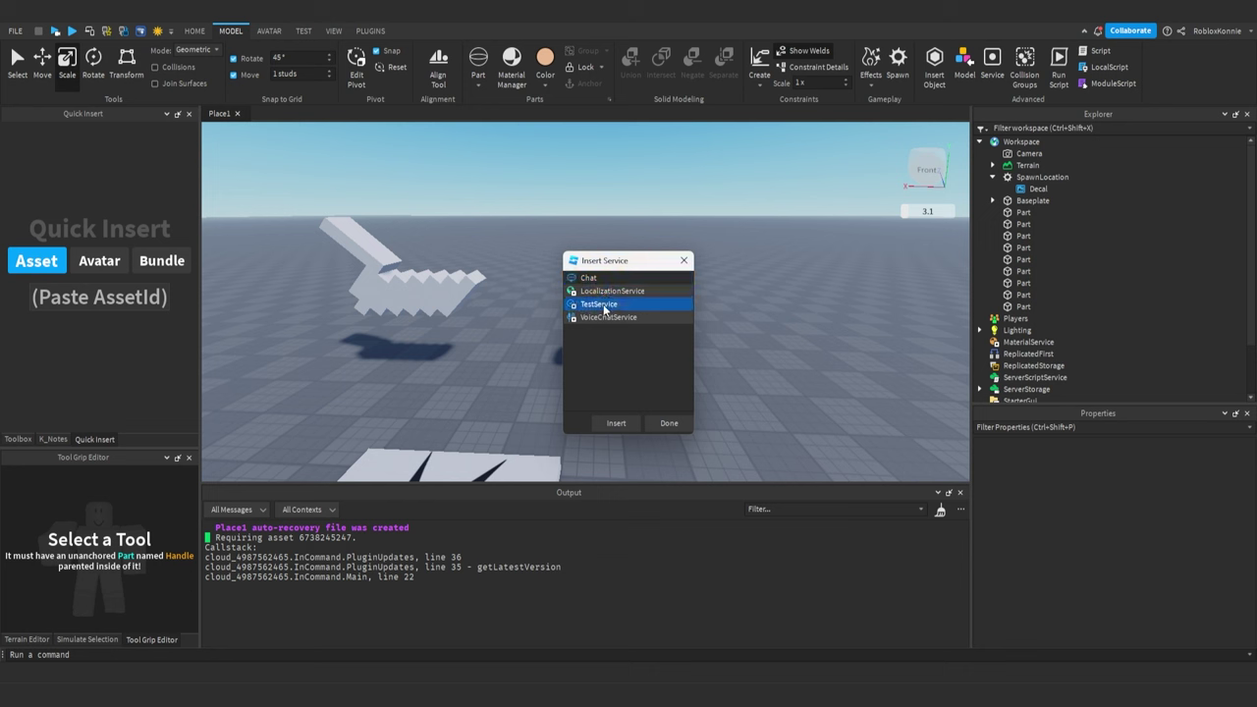
click(603, 318)
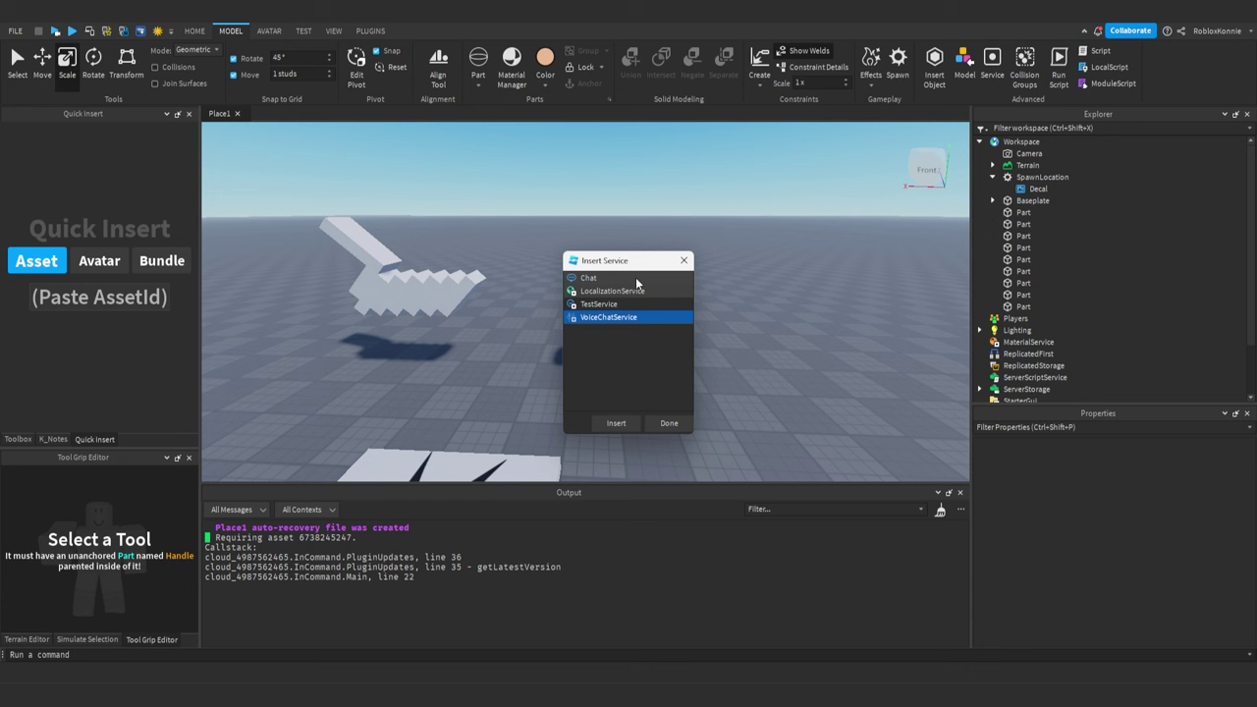
click(683, 260)
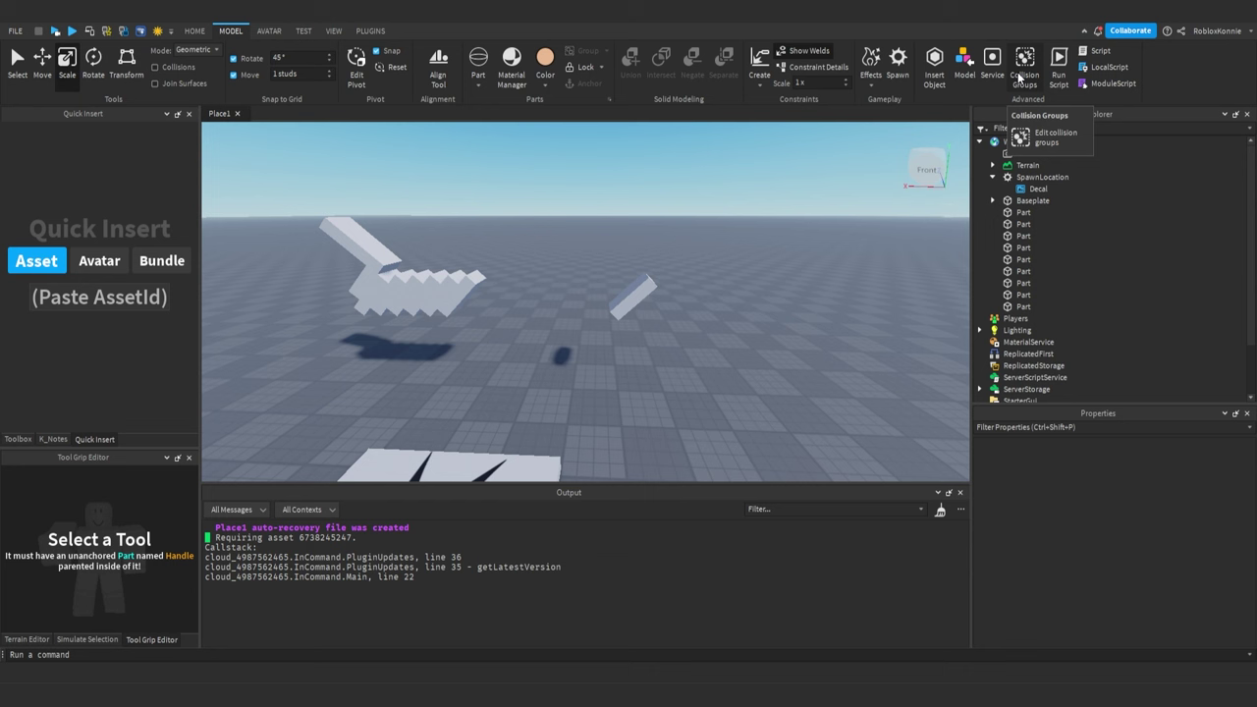
Duplicate one part of the toothed structure and move the copy up 8 studs so it floats above the others
click(636, 297)
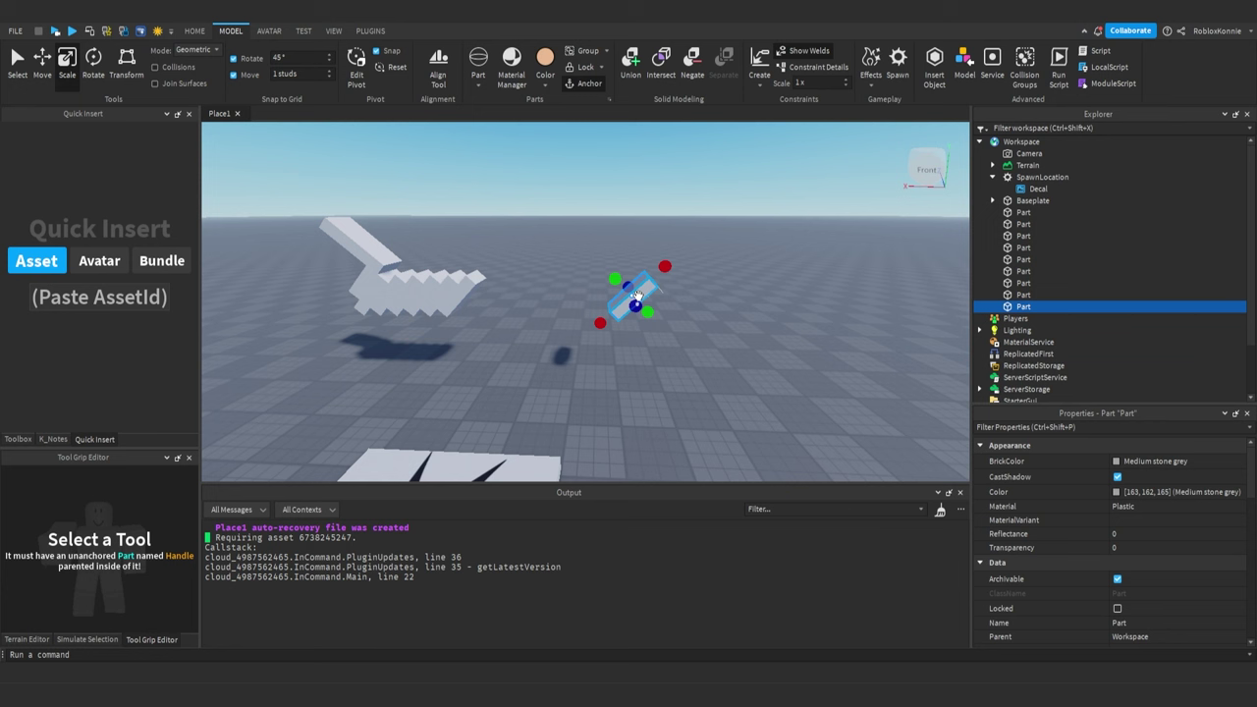
click(436, 284)
key(ctrl+d)
key(ctrl+2)
drag(418, 225, 397, 124)
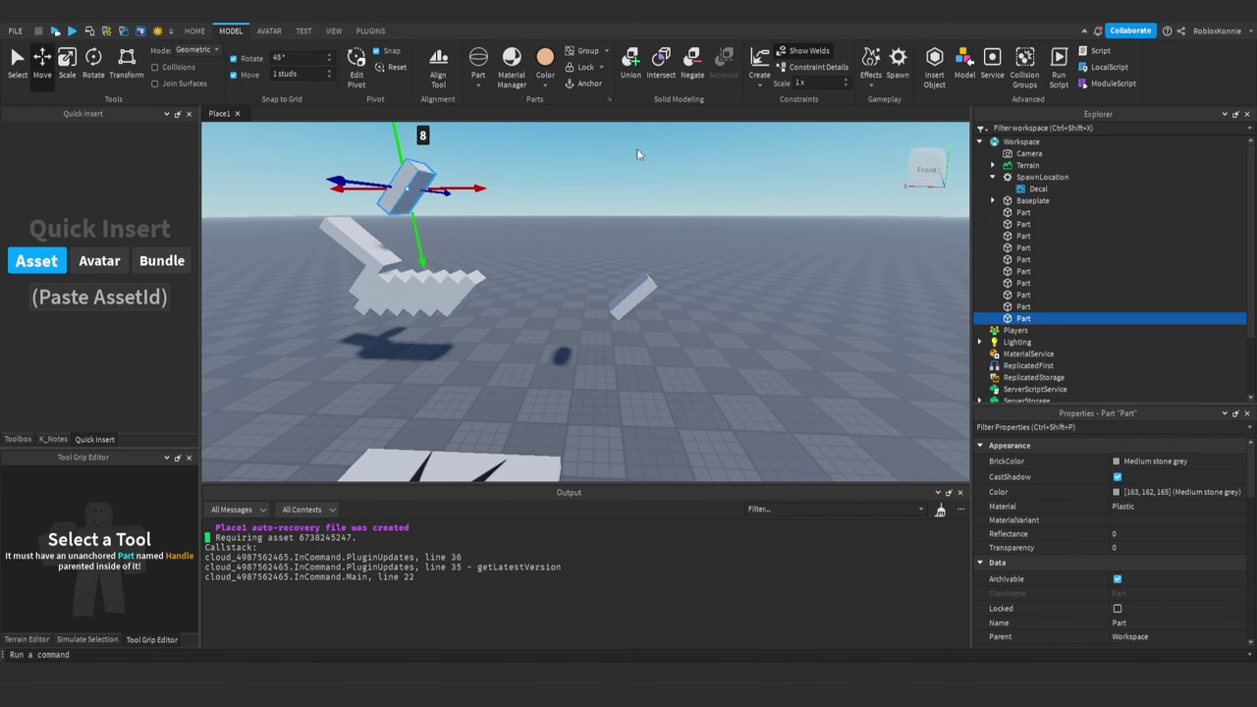
Open the Collision Groups Editor, dock it below the viewport with the output, and make it taller
click(1024, 69)
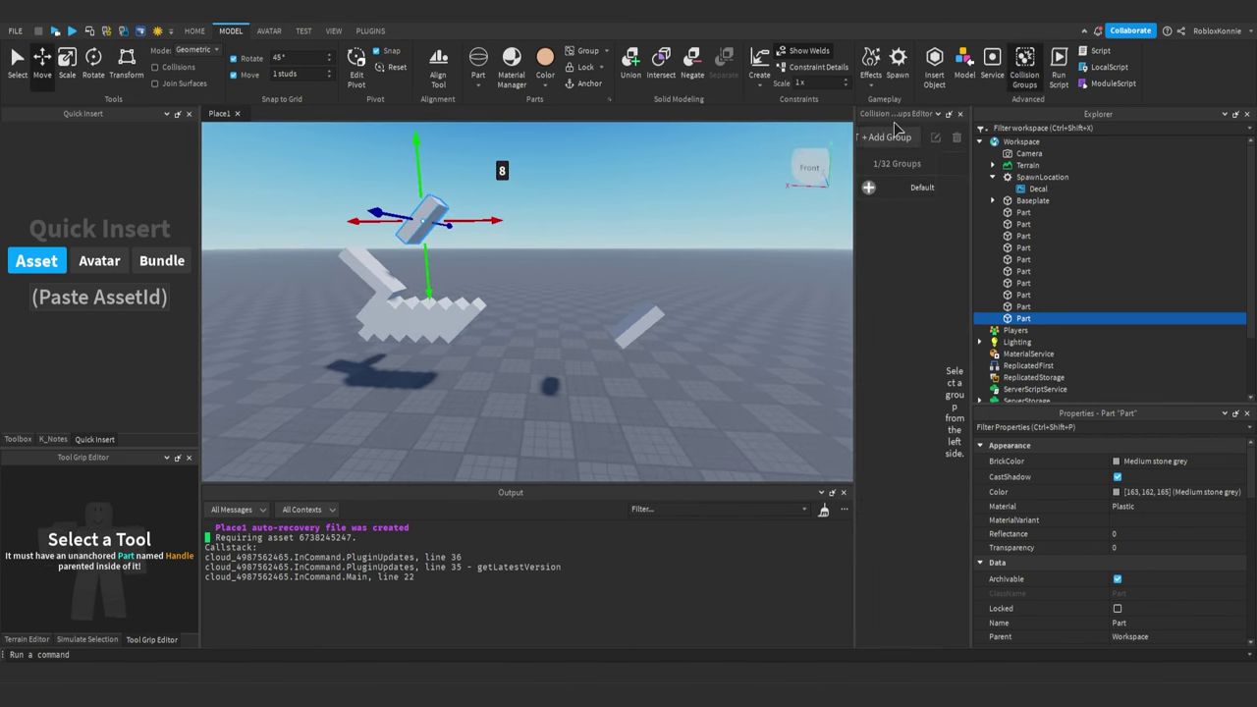
drag(884, 132, 585, 566)
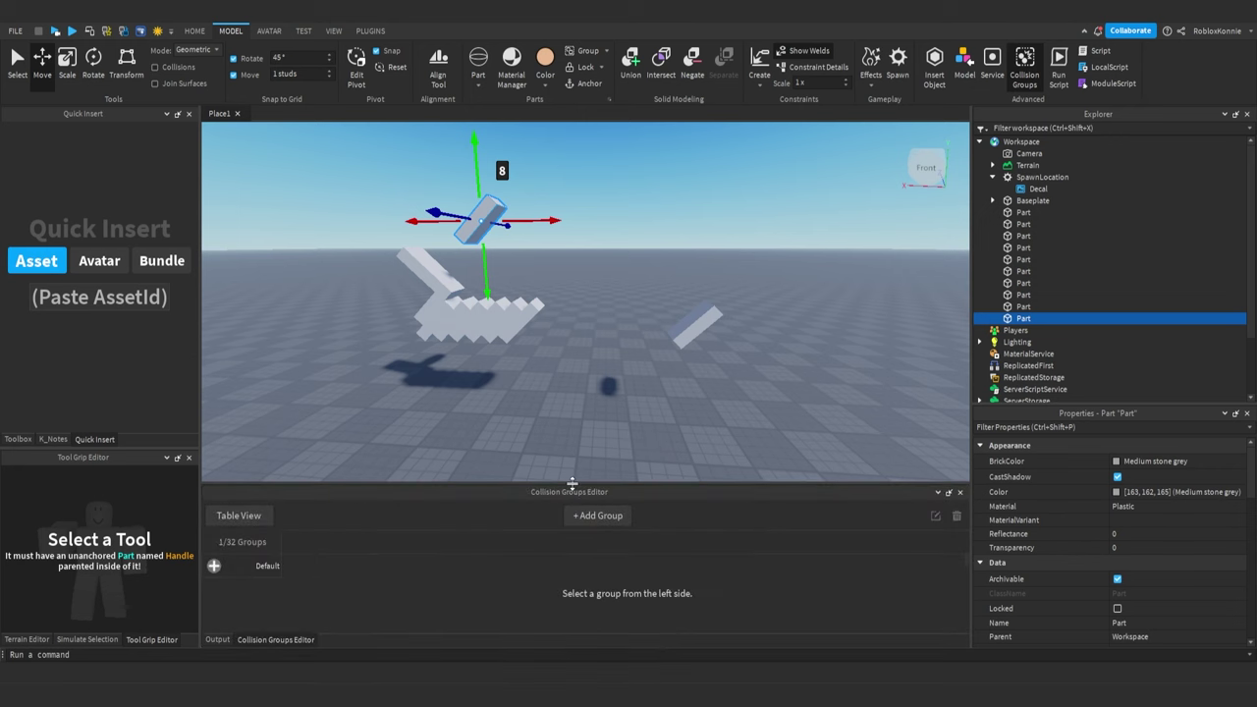
drag(572, 485, 526, 439)
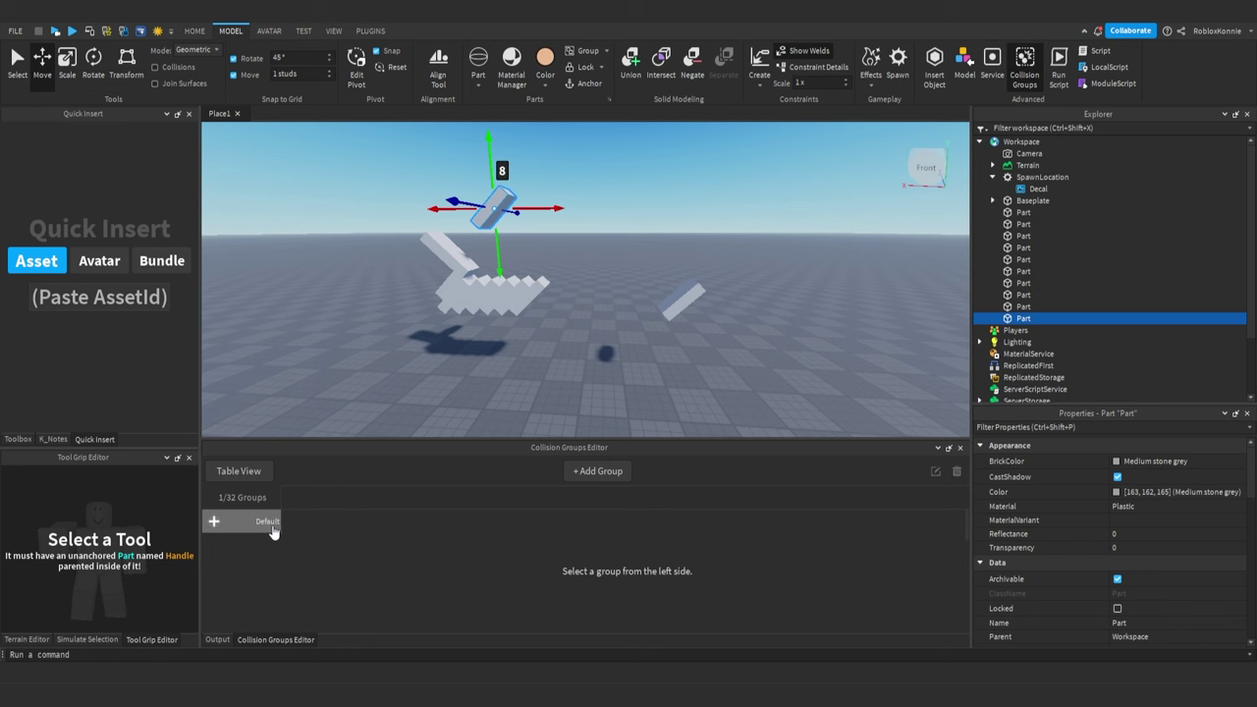
Add the collision groups Gruppe 1 and Gruppe 2, and disable collisions between them in the table view
click(600, 473)
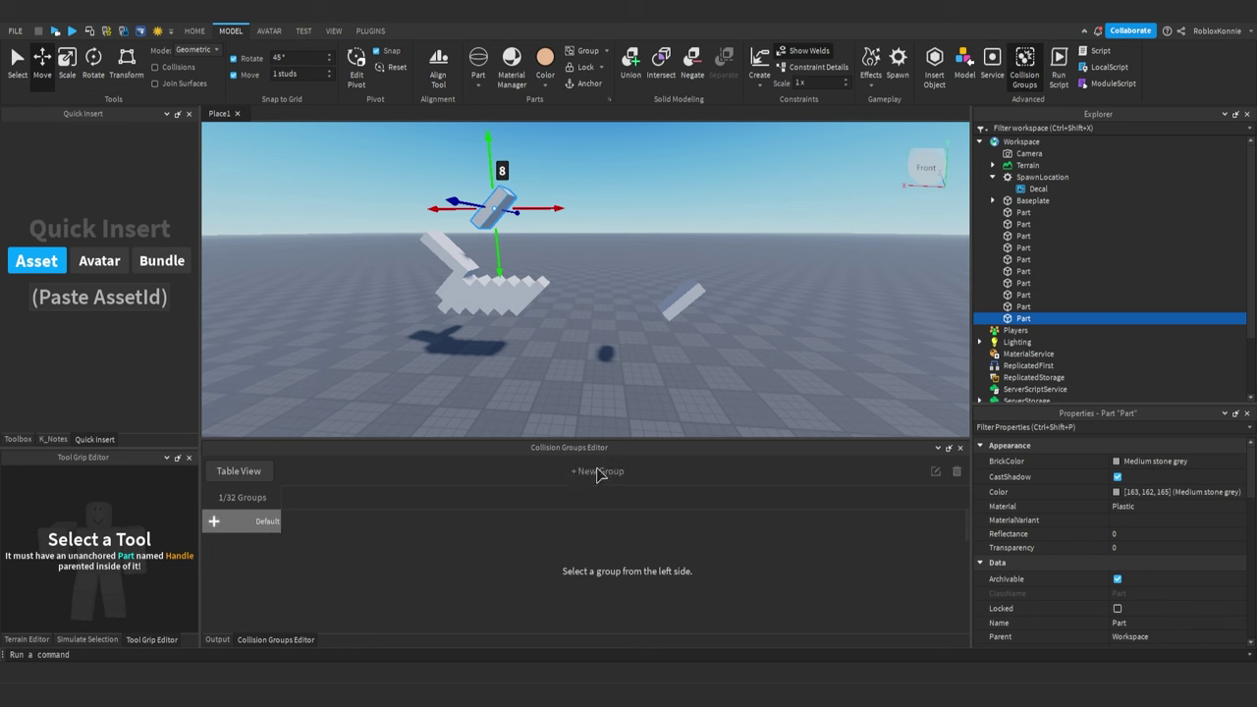
text(P)
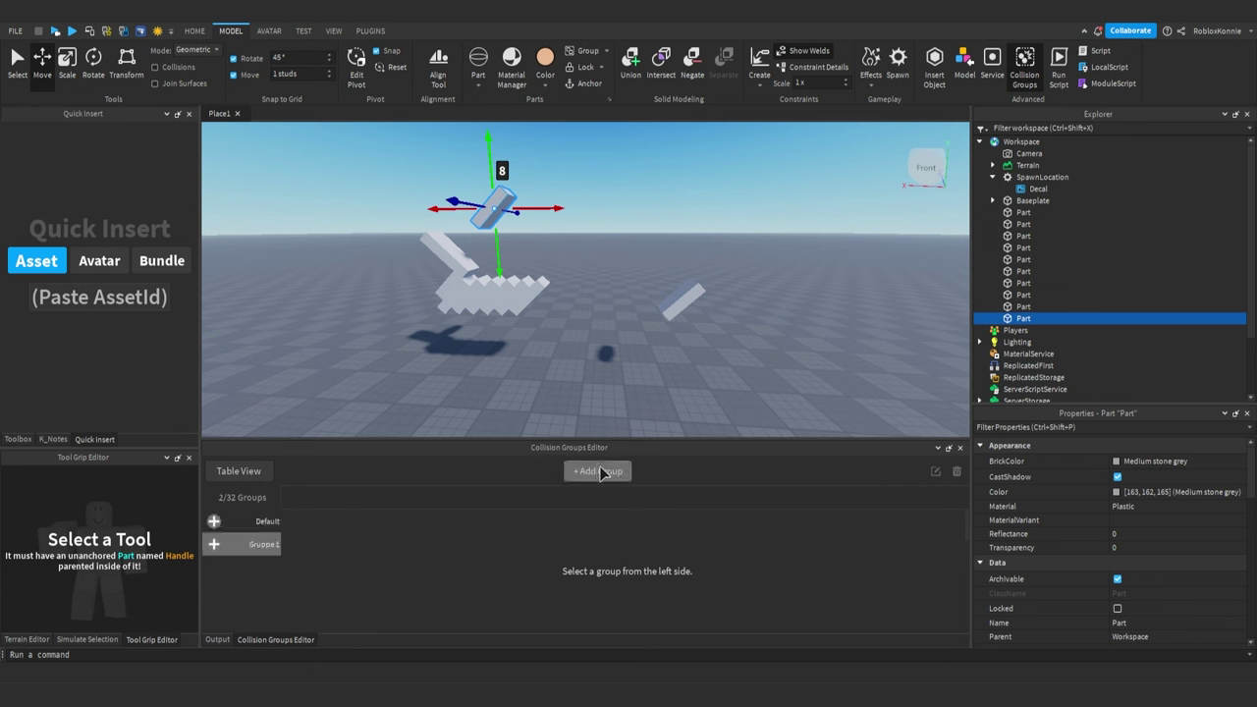
click(601, 473)
text(Gruppe 2)
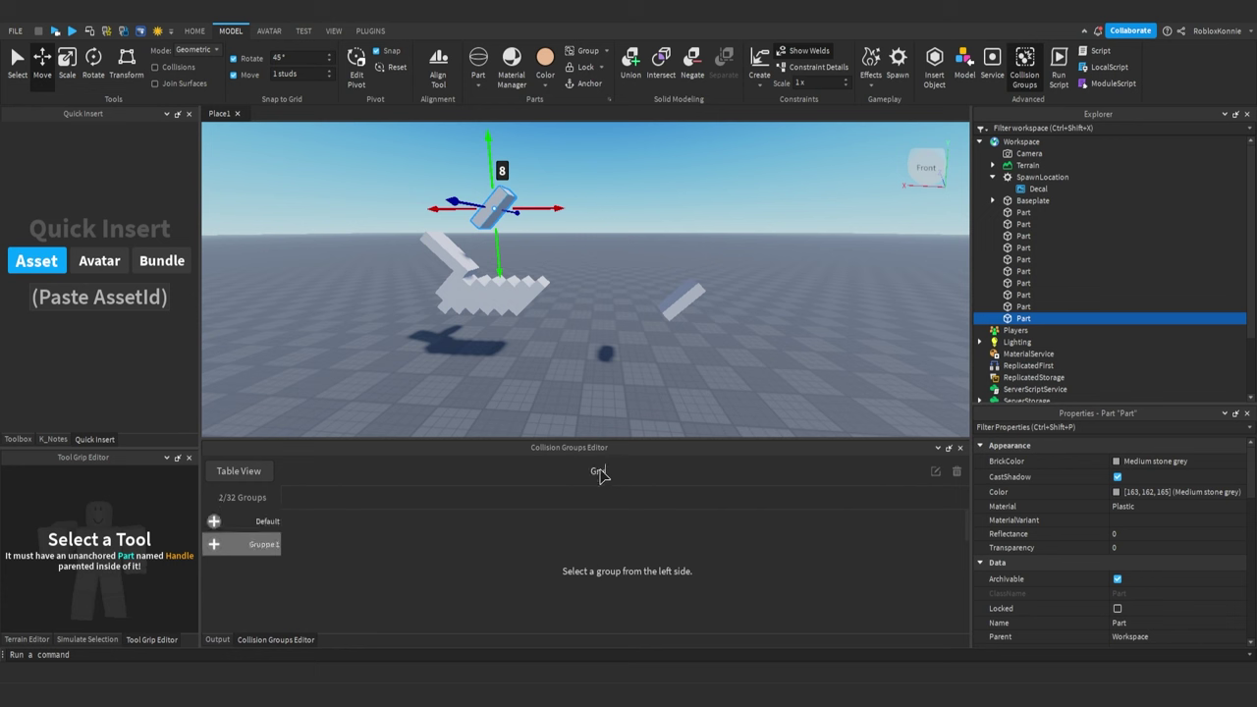
key(Return)
click(241, 472)
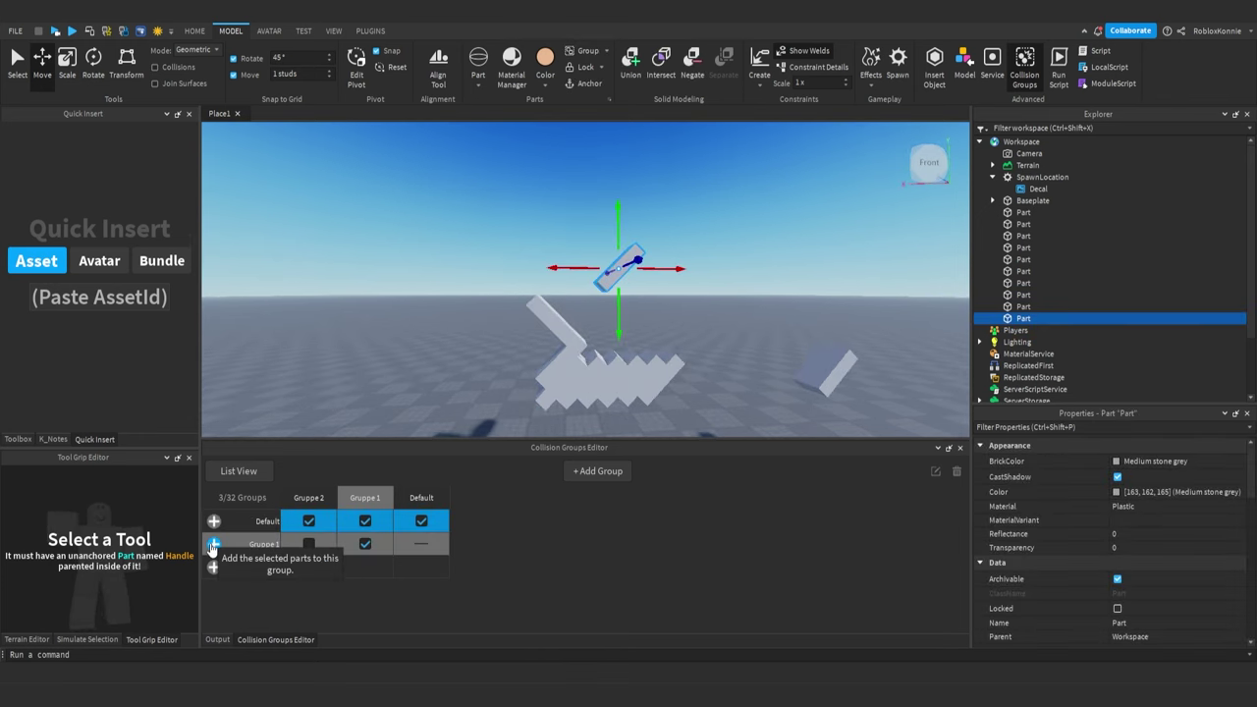
Assign the floating part to Gruppe 1 and the eight parts of the toothed structure to Gruppe 2
click(214, 547)
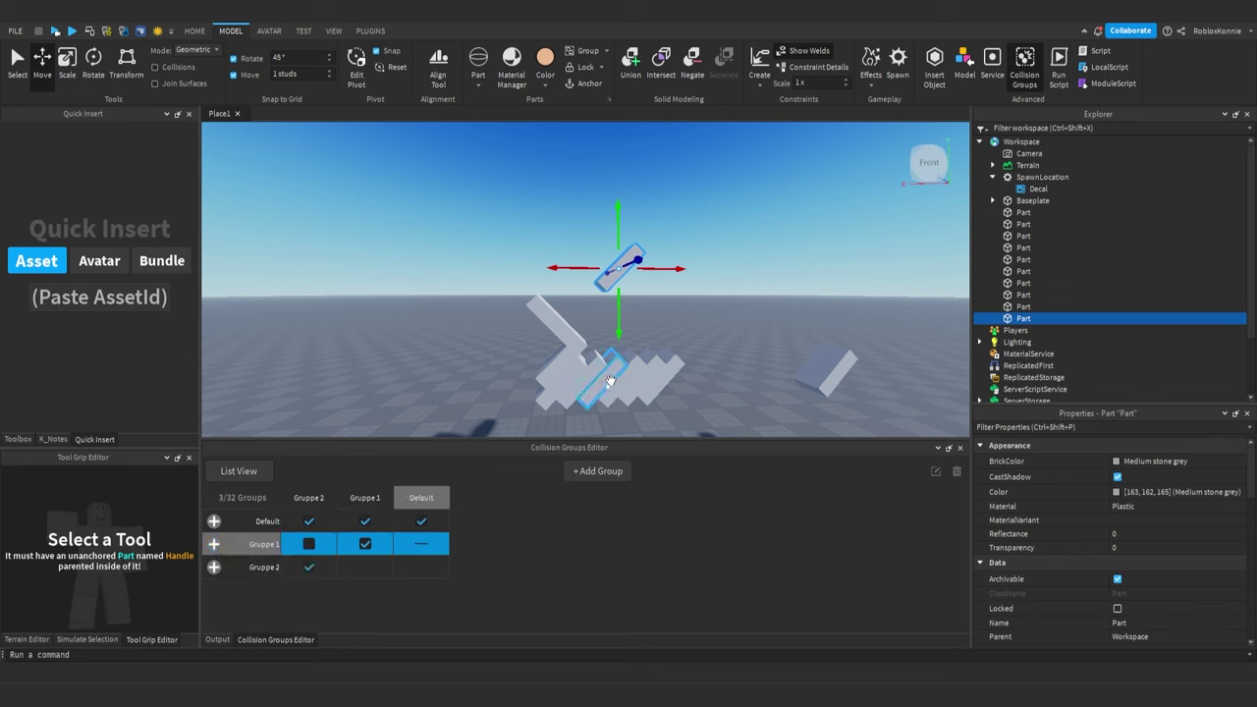
drag(519, 340, 706, 405)
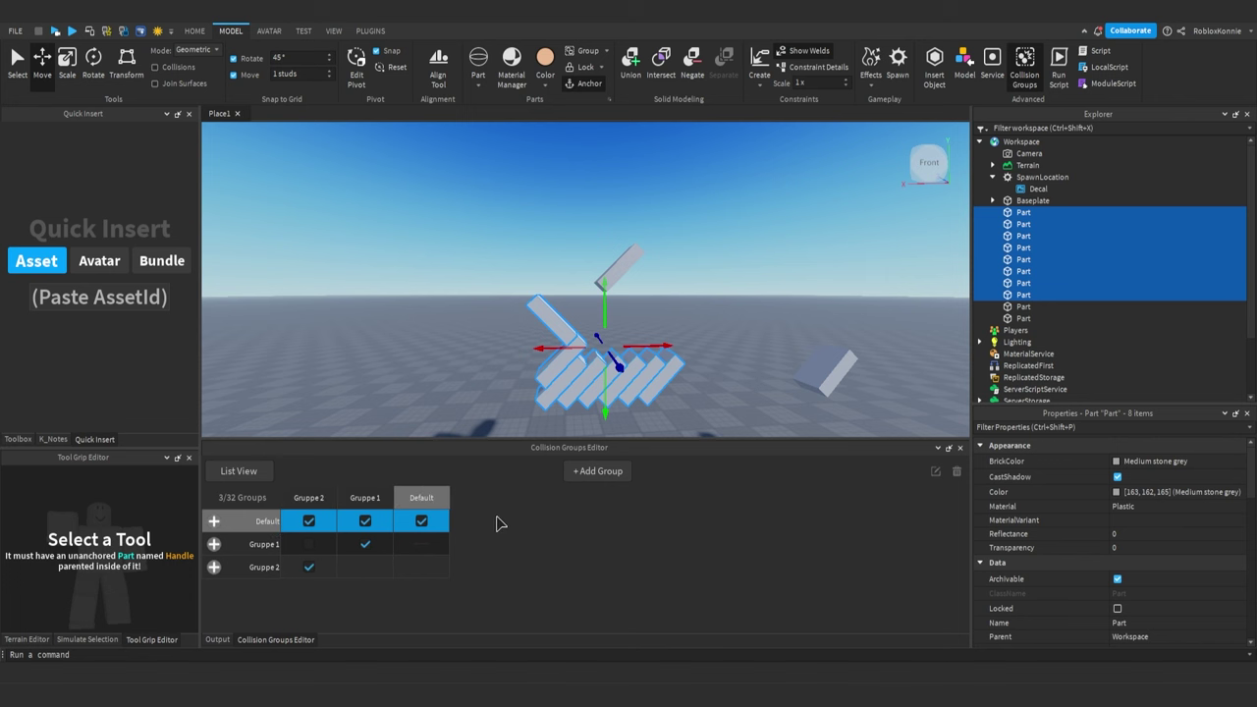
click(214, 566)
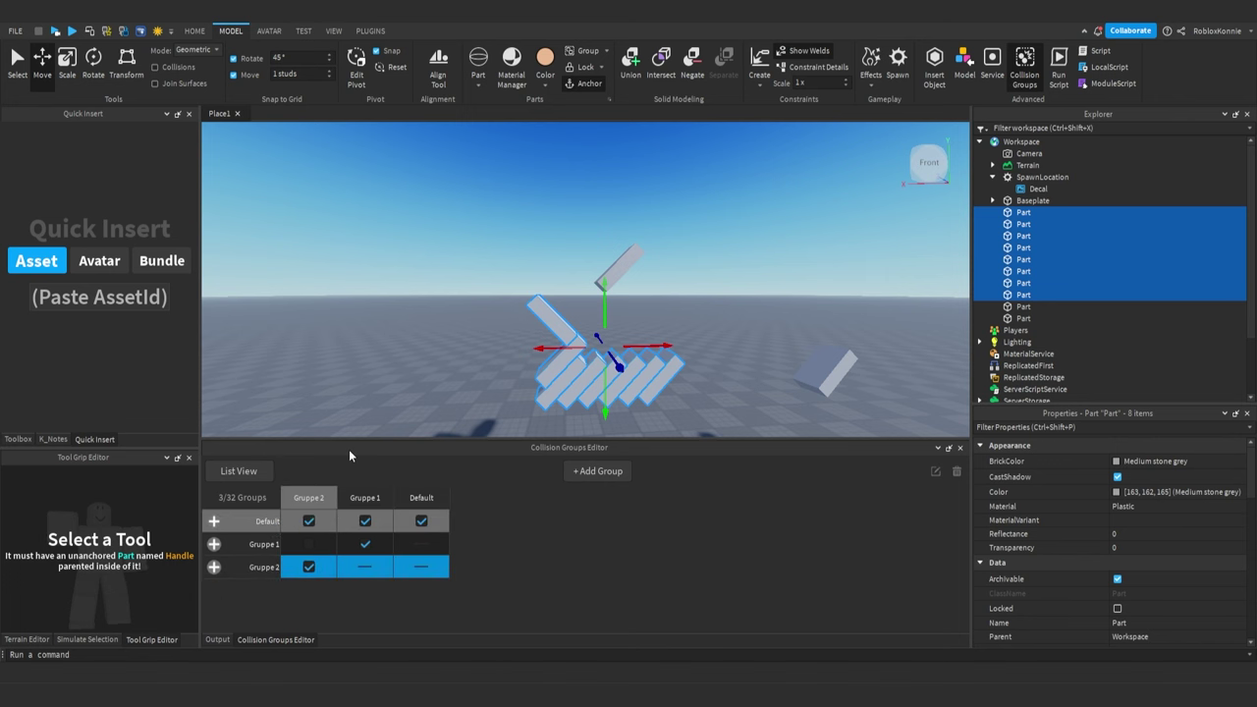
Select the toothed structure's parts and the floating part in turn to check their collision group assignments
click(285, 334)
right_drag(329, 240, 345, 258)
scroll(347, 259, up, 2)
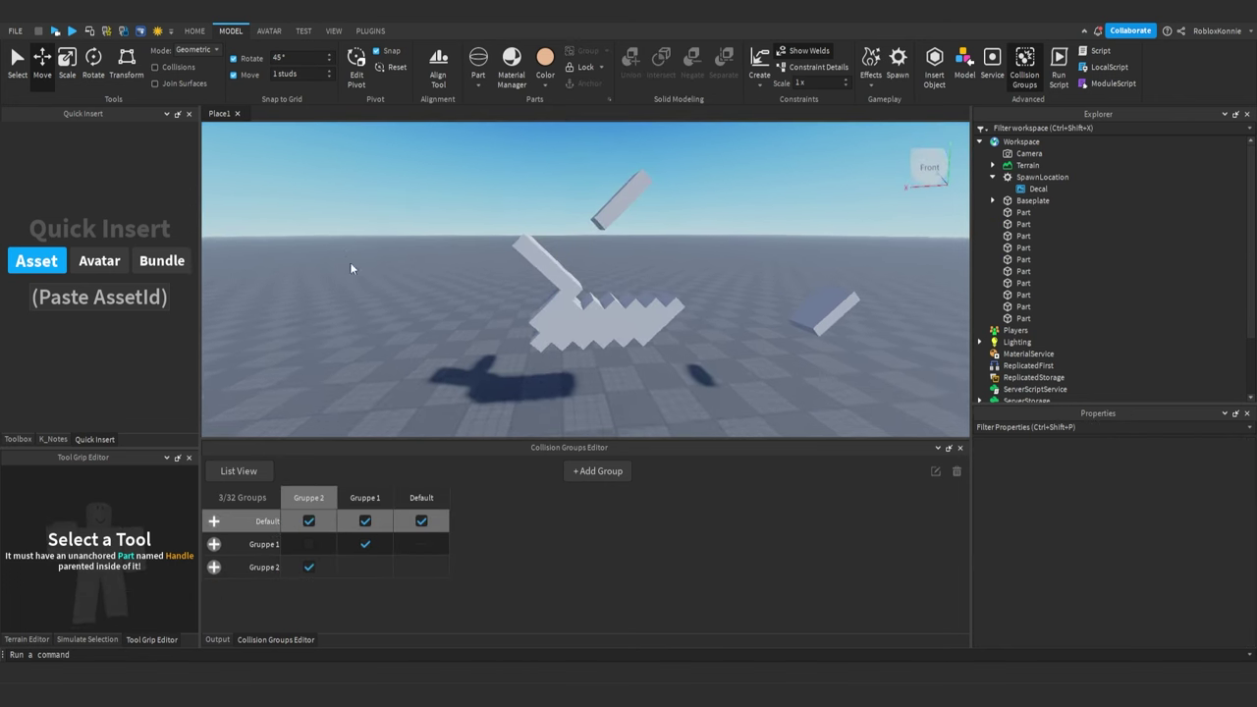
drag(446, 241, 685, 382)
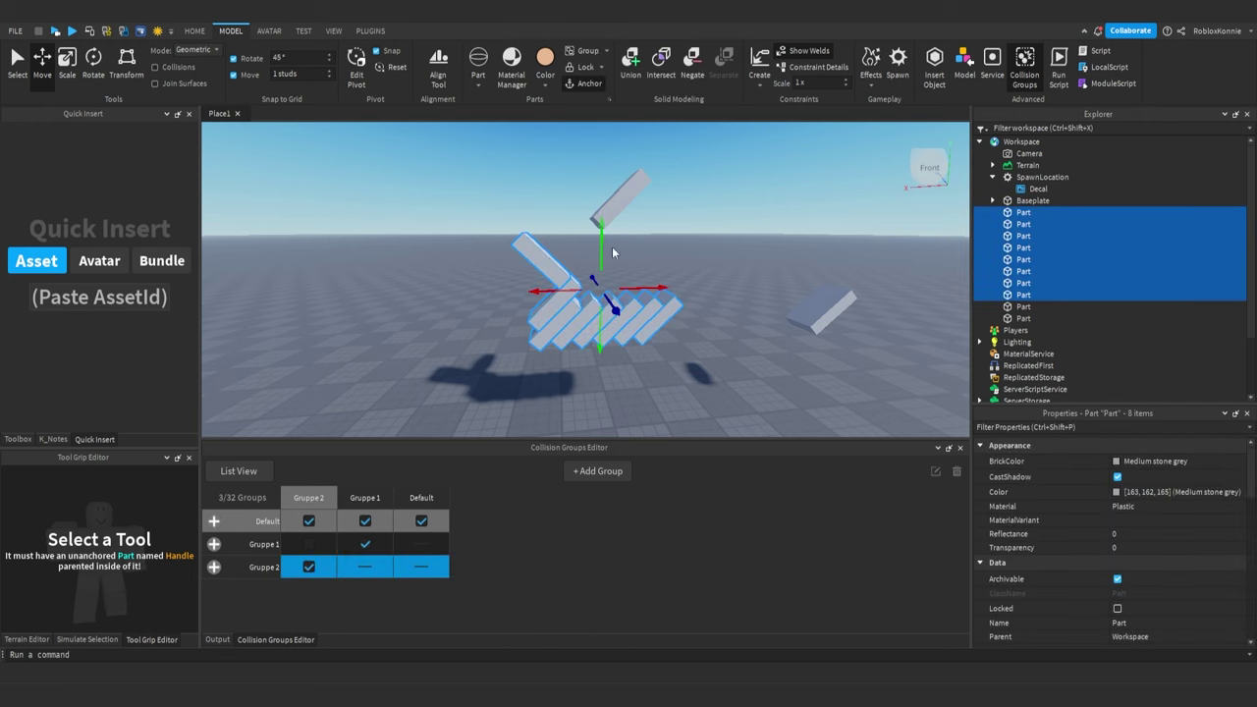
click(628, 200)
right_drag(670, 215, 669, 215)
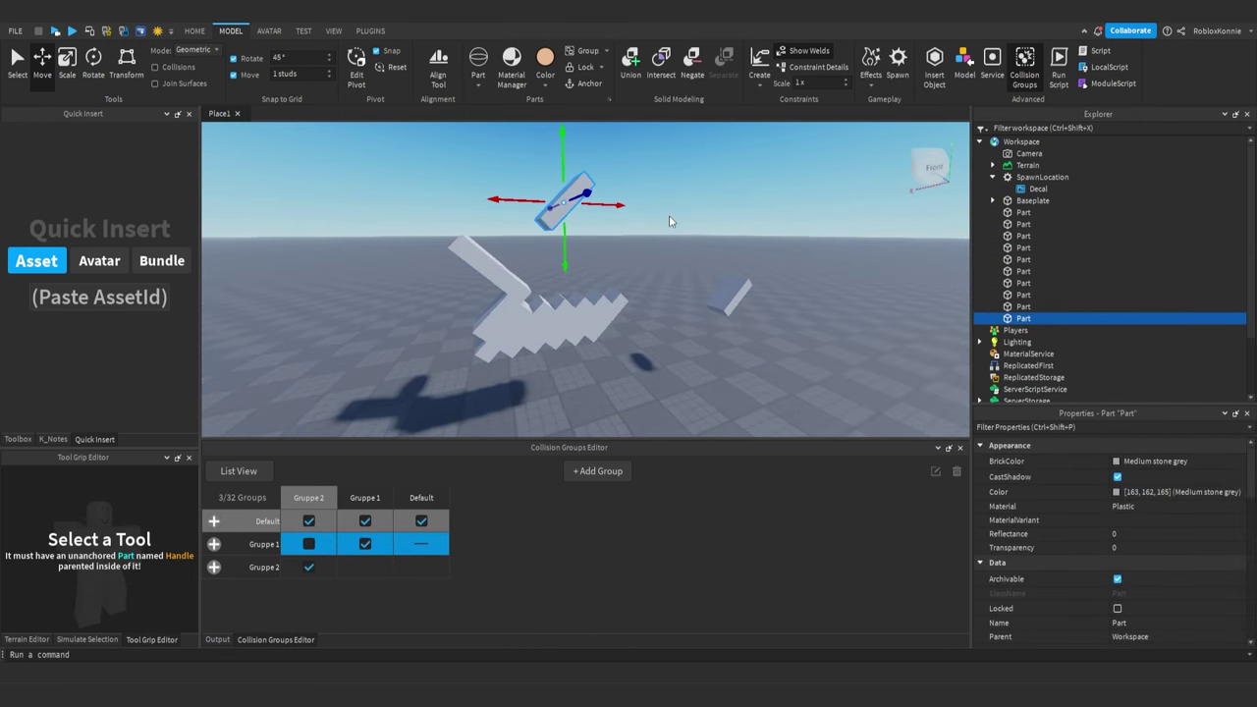
Test the floating part's fall by playing the place and by simulating only the selected part, stopping each run
key(s)
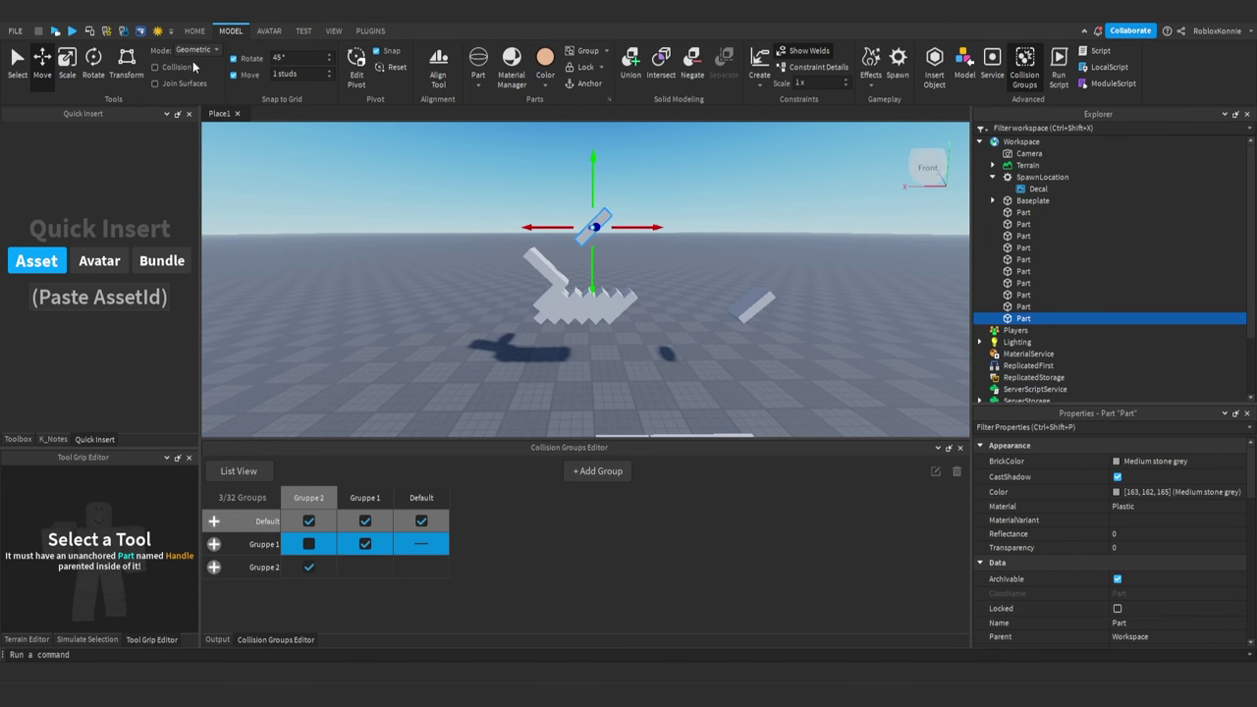
click(55, 30)
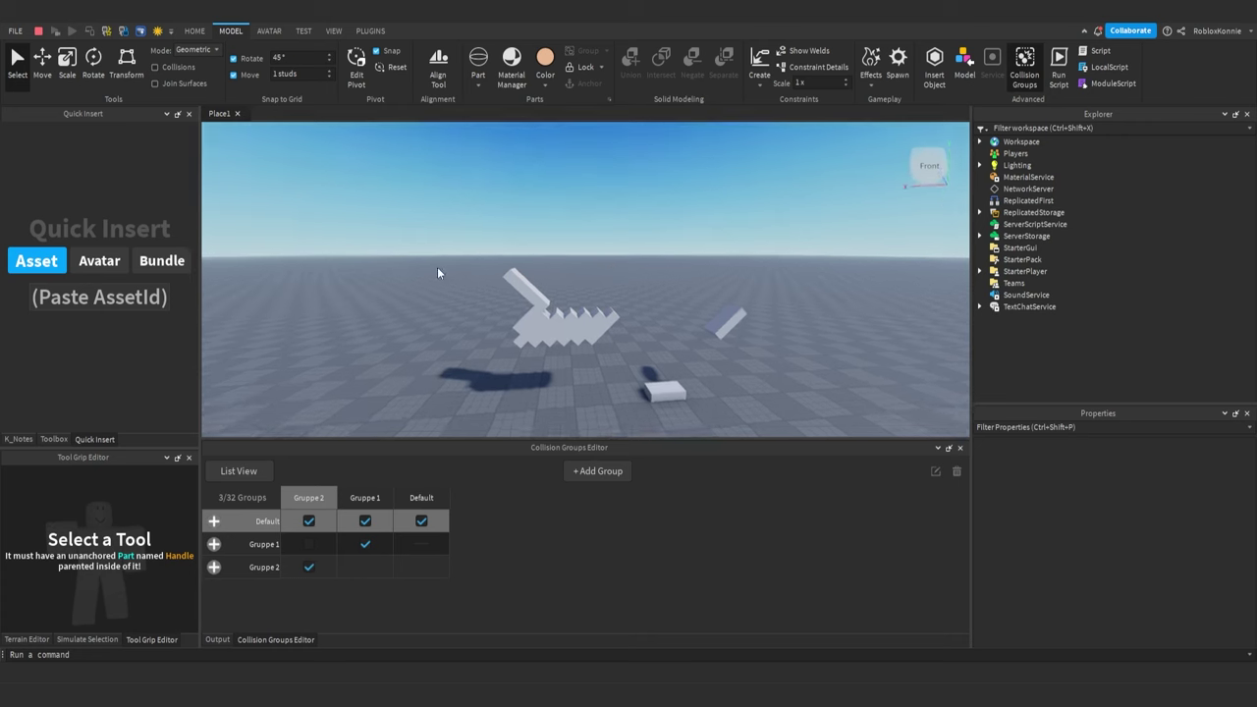
key(shift+F5)
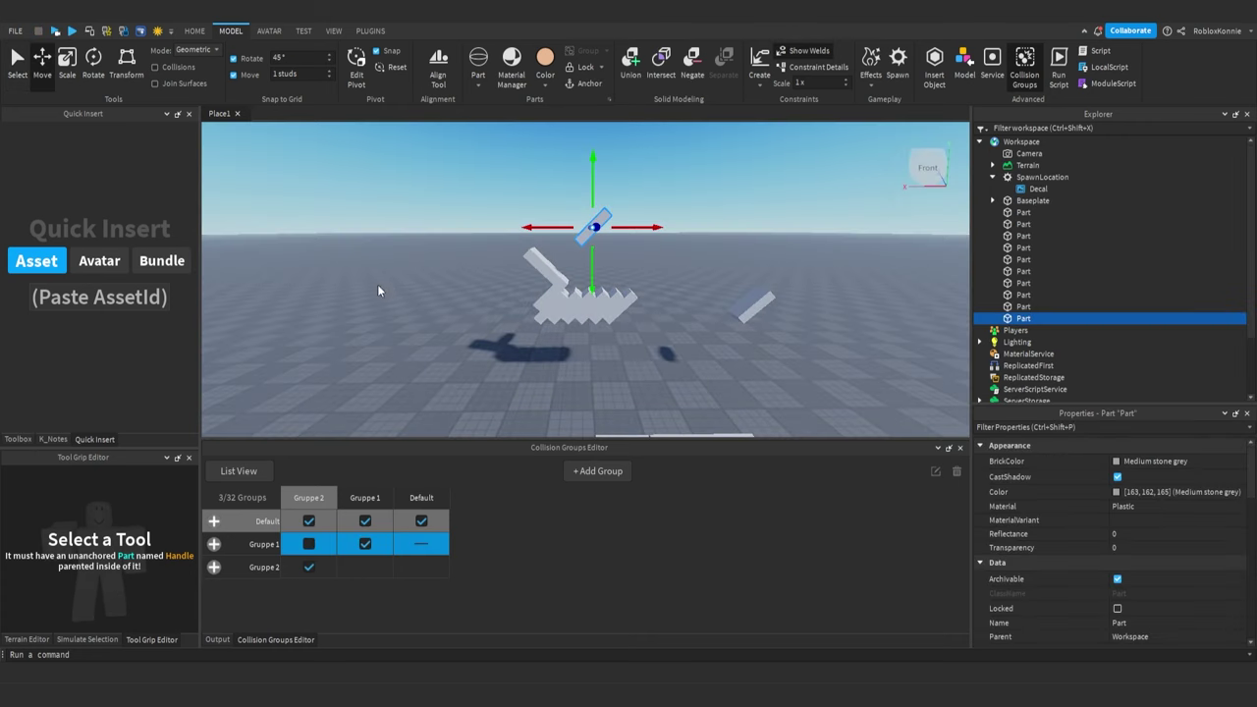
click(87, 639)
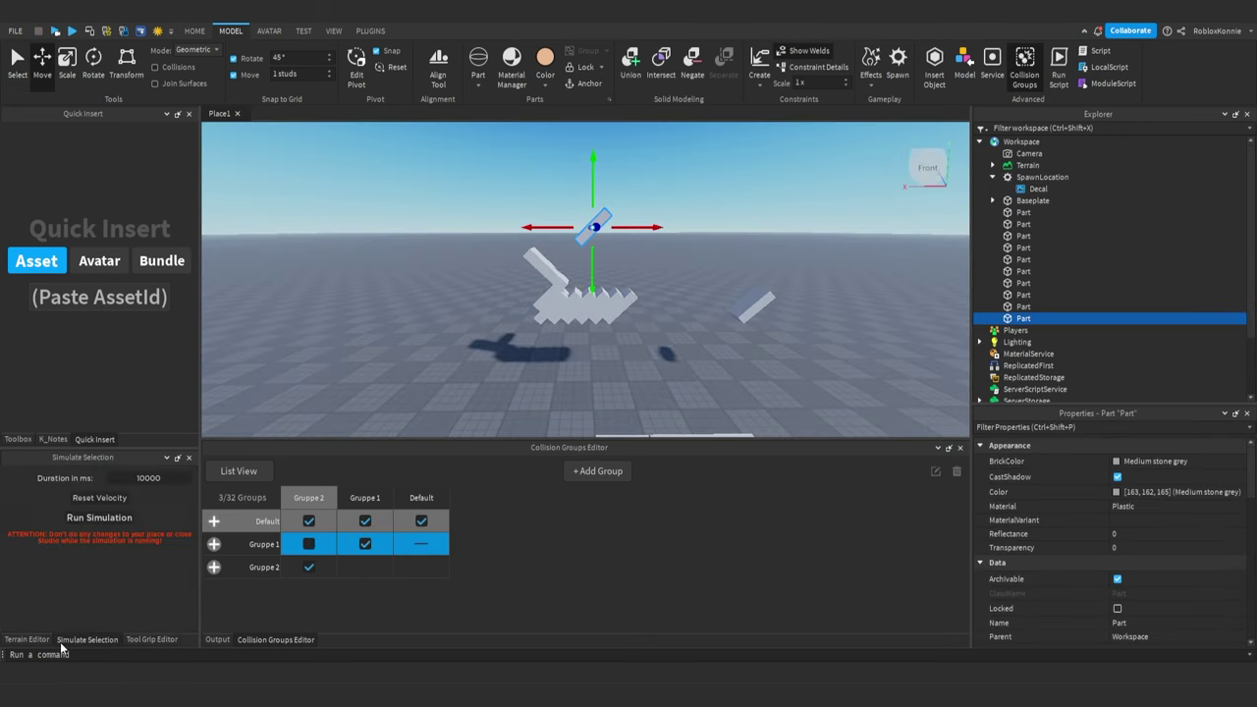
click(100, 518)
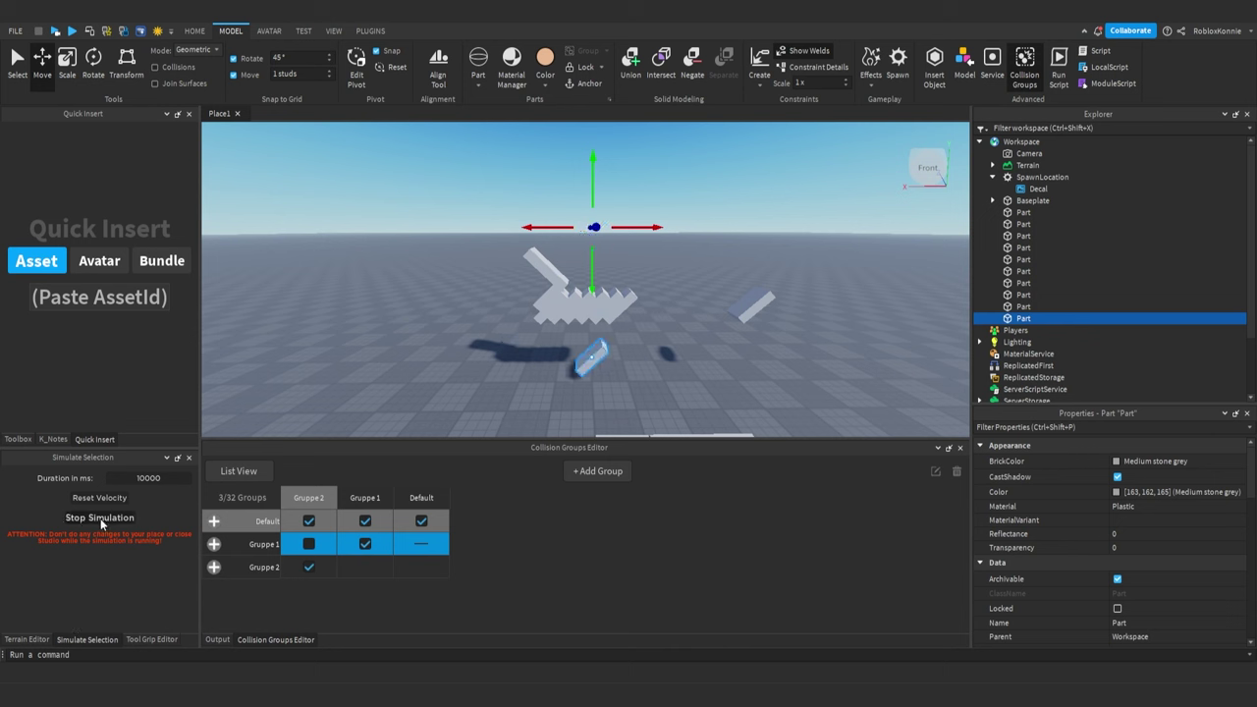
click(100, 518)
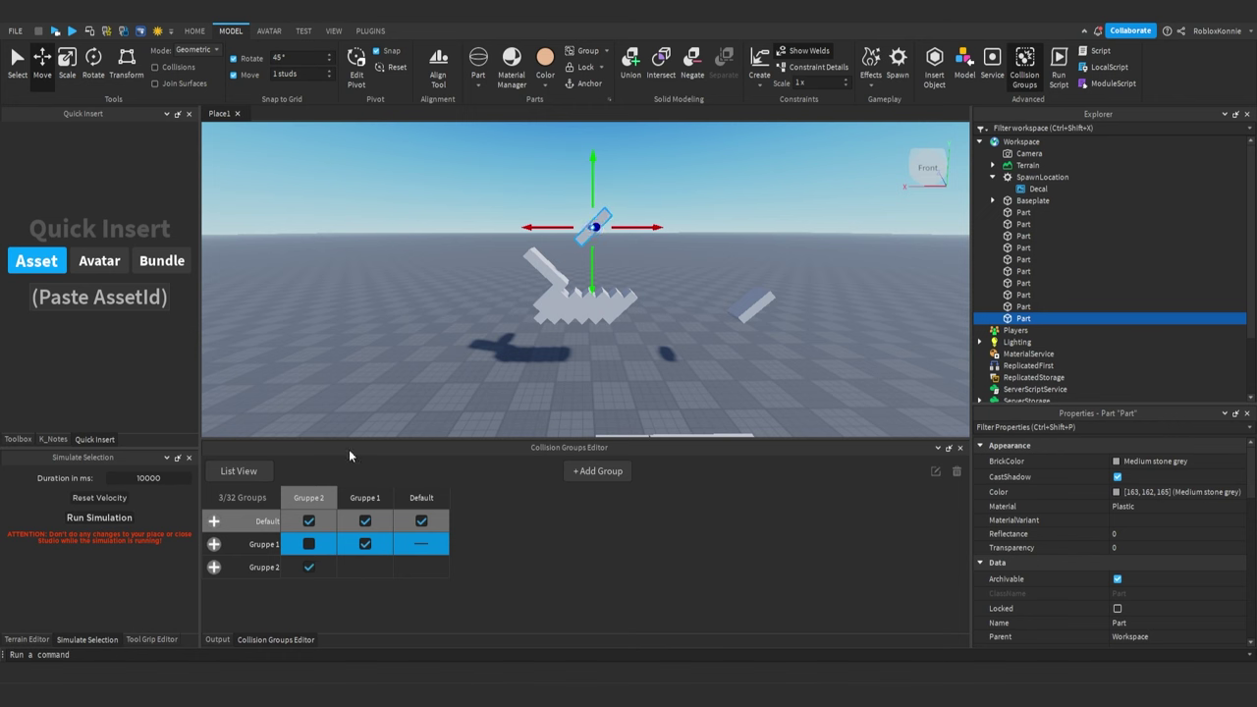
Assign the floating part to the Default collision group, and run and stop the selection simulation on it
click(213, 523)
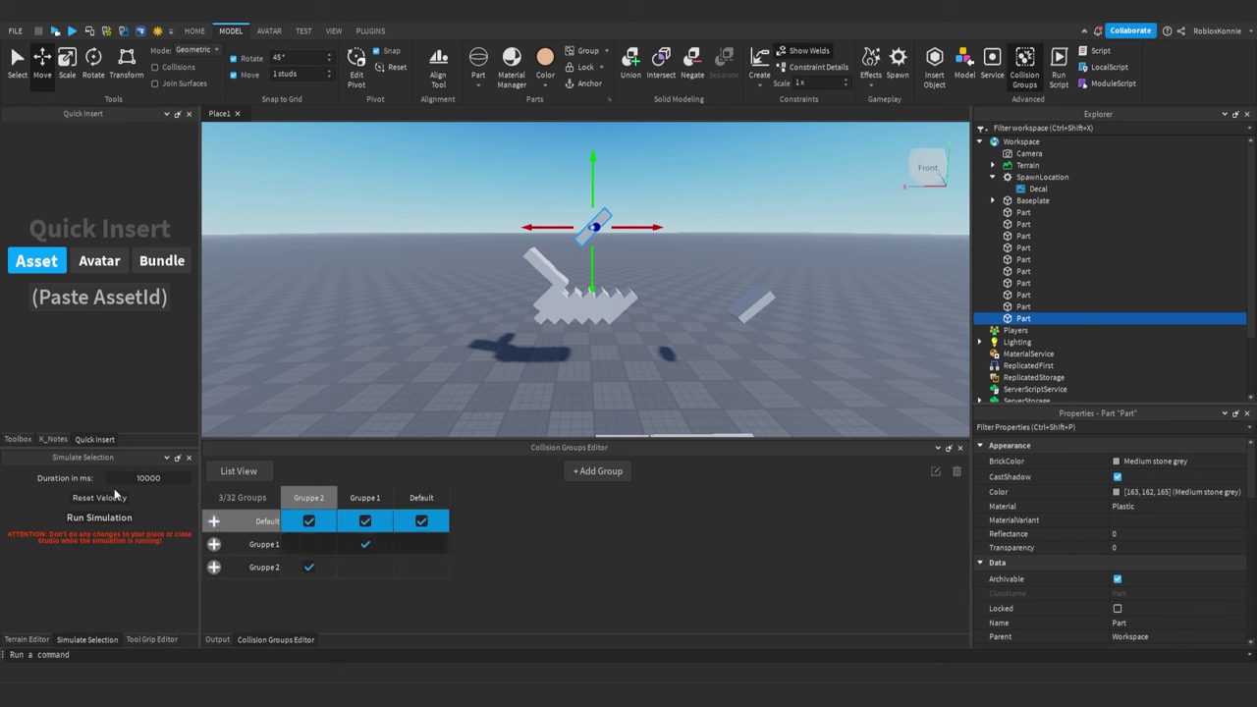
click(99, 518)
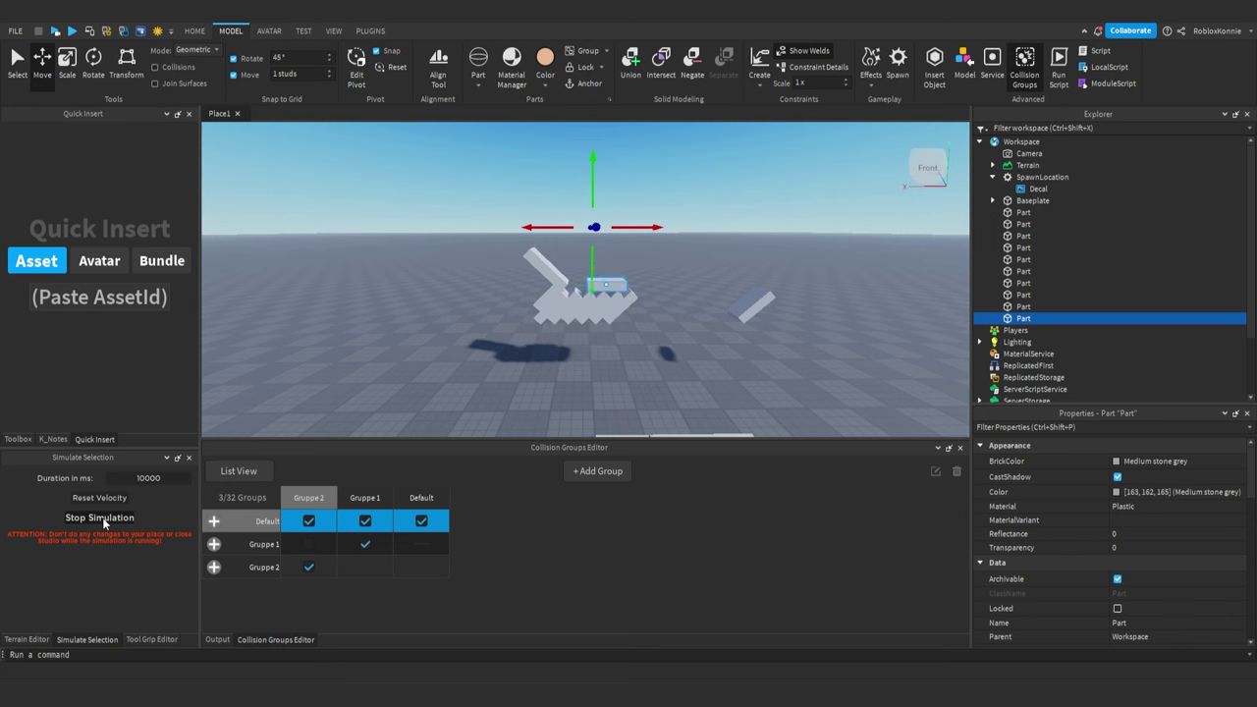
click(99, 518)
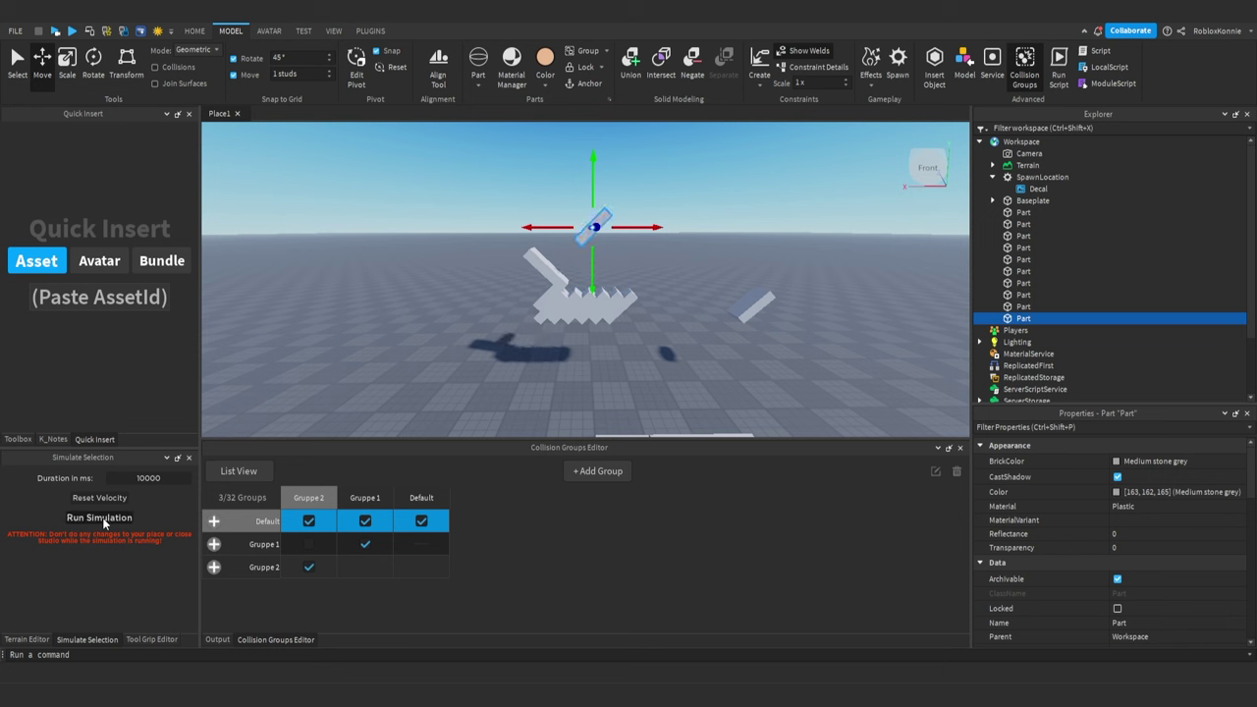
key(s)
right_drag(385, 366, 385, 367)
key(d)
right_drag(417, 320, 416, 319)
key(a)
key(w)
key(s)
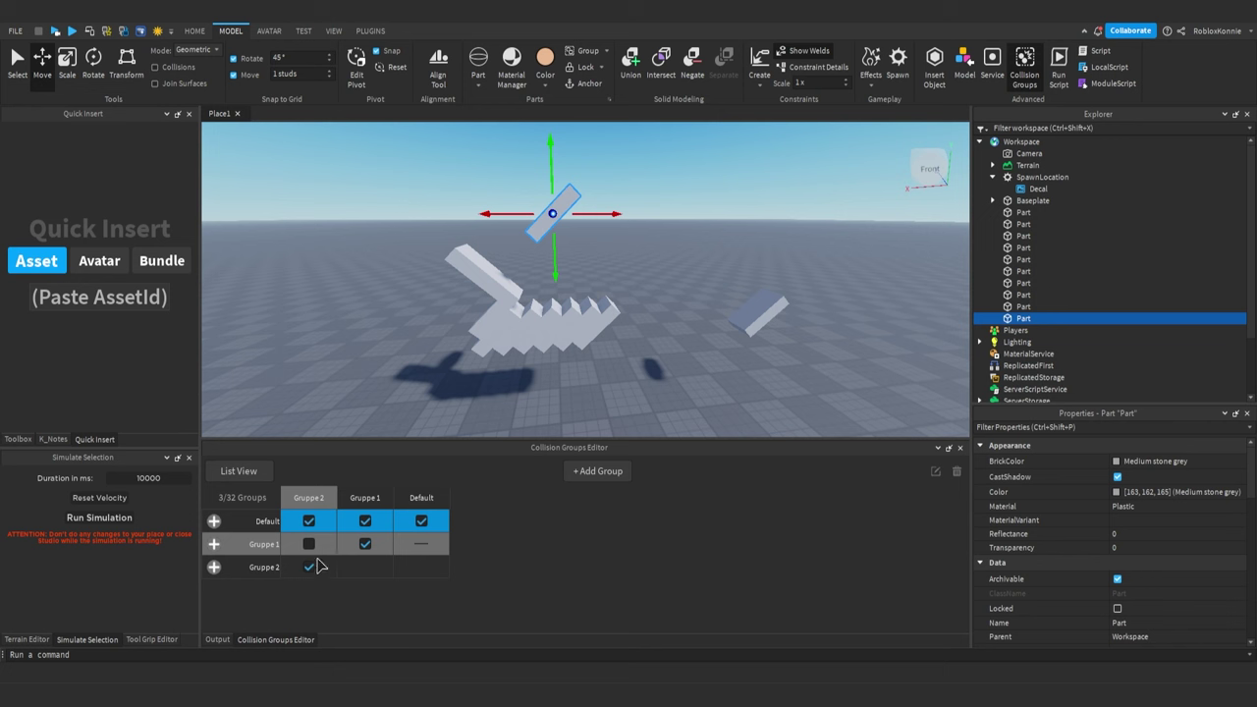
Select the members of collision group Gruppe 2 and rename the group as Spieler
click(267, 568)
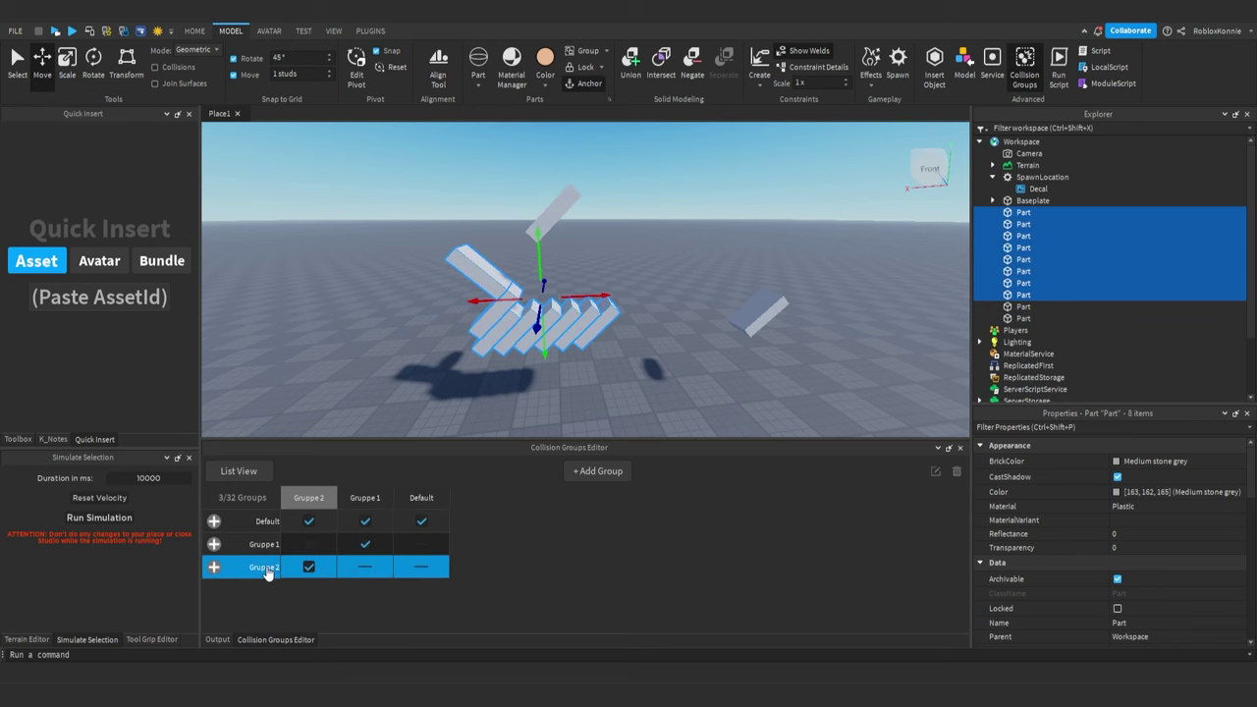
click(267, 567)
text(Spieler)
key(Return)
click(309, 568)
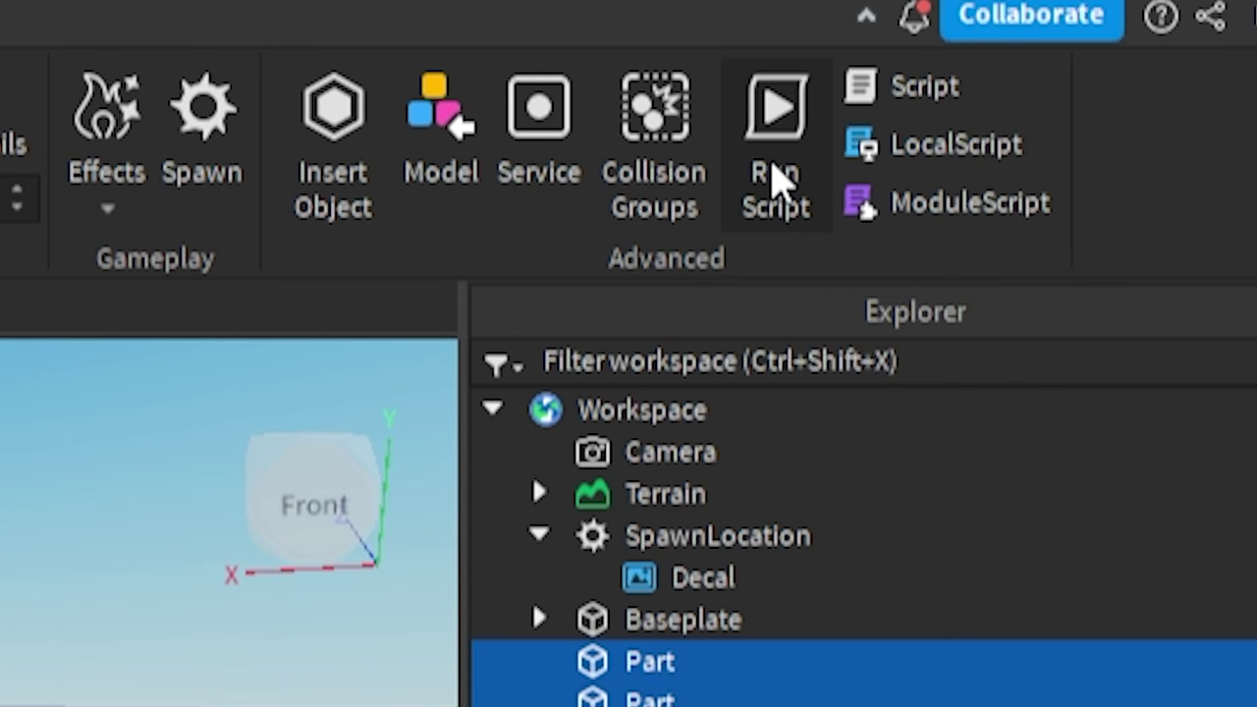
Open the file chooser for running a script file and close it without choosing a file
click(776, 177)
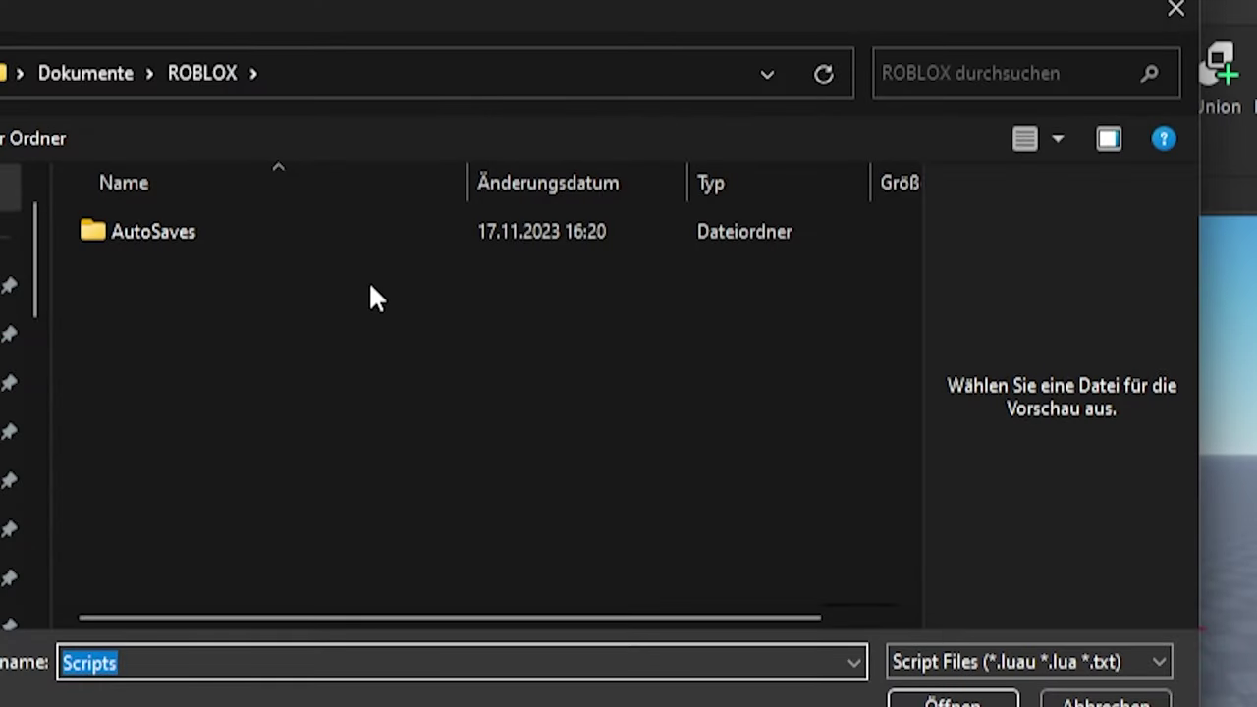
click(1178, 11)
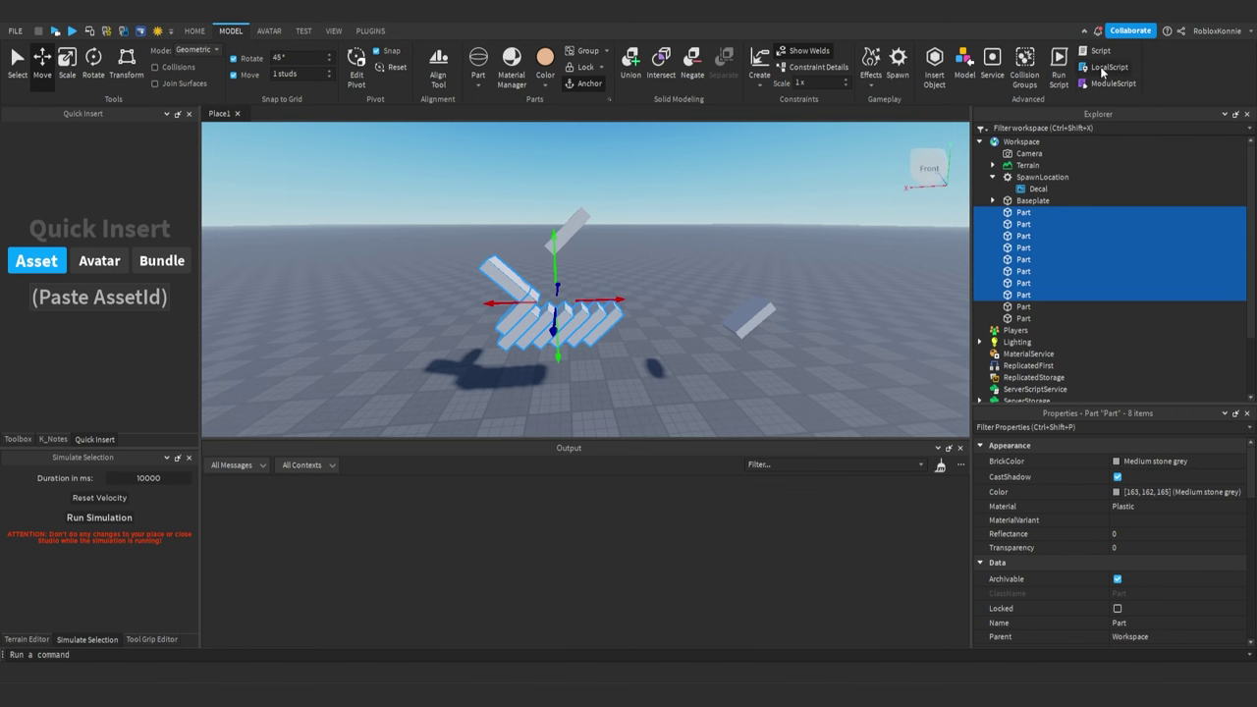
right_drag(789, 257, 804, 256)
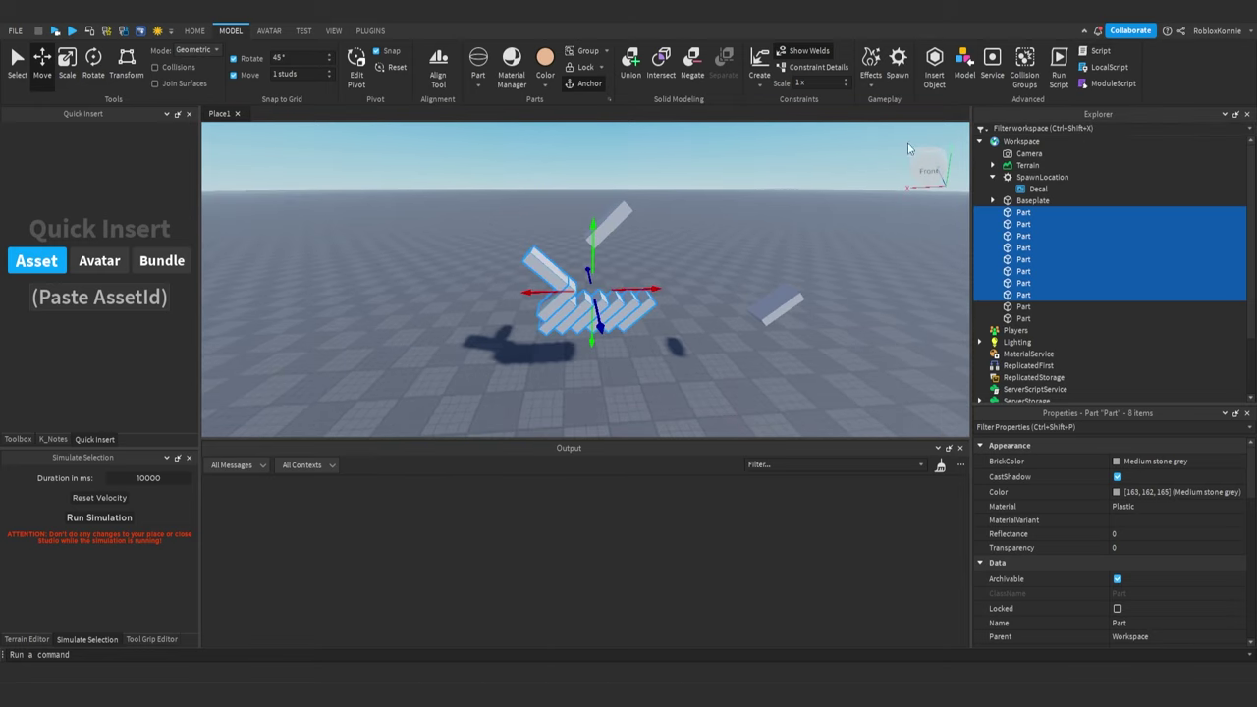
right_drag(727, 208, 727, 206)
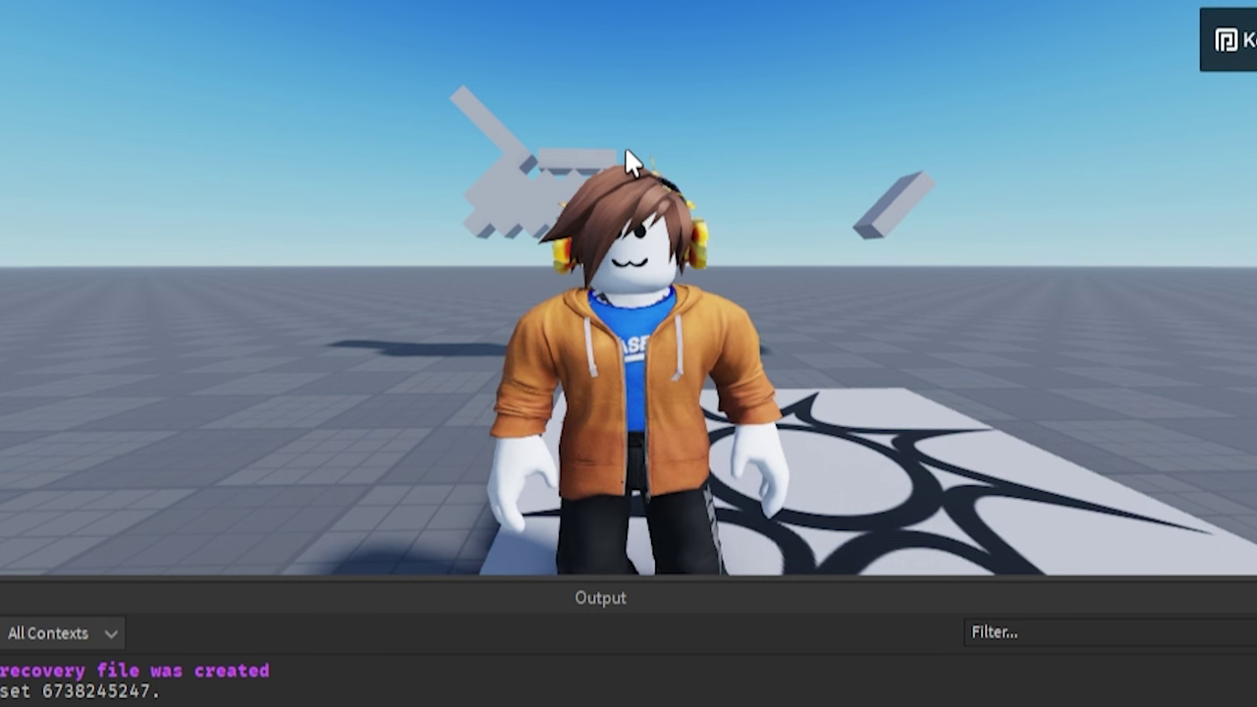
scroll(604, 132, up, 2)
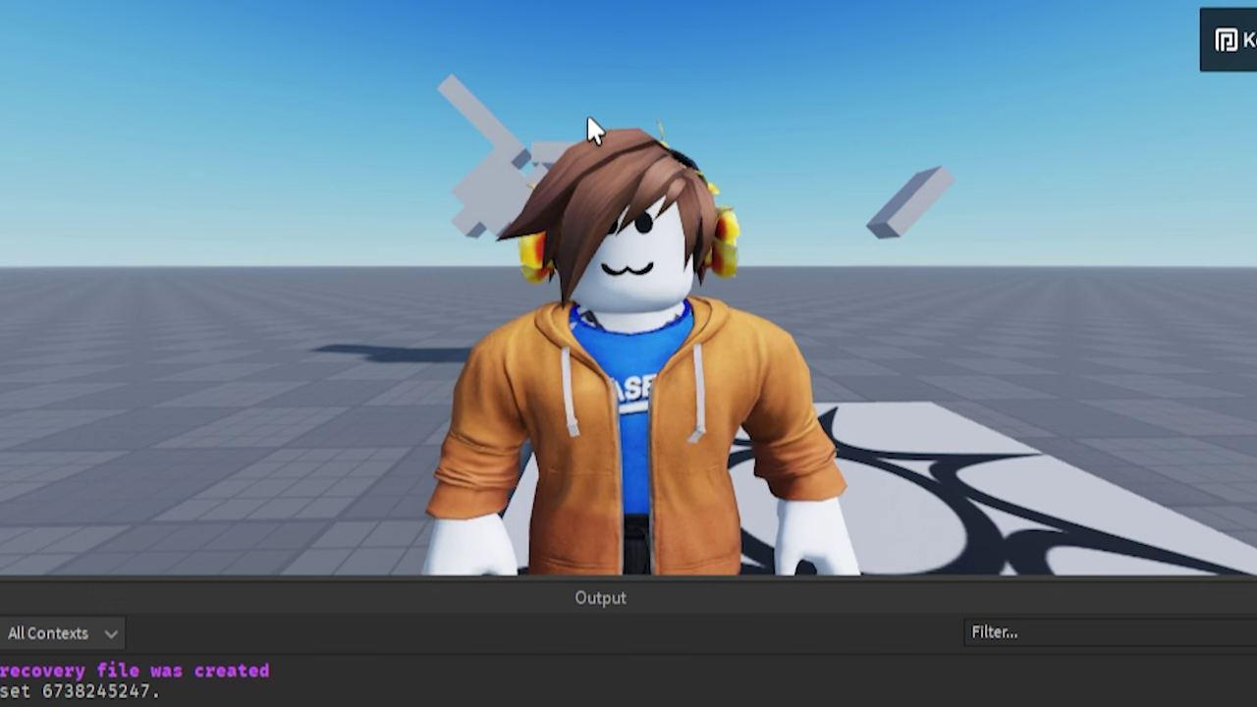
right_drag(530, 135, 529, 134)
scroll(529, 135, down, 1)
scroll(529, 135, up, 1)
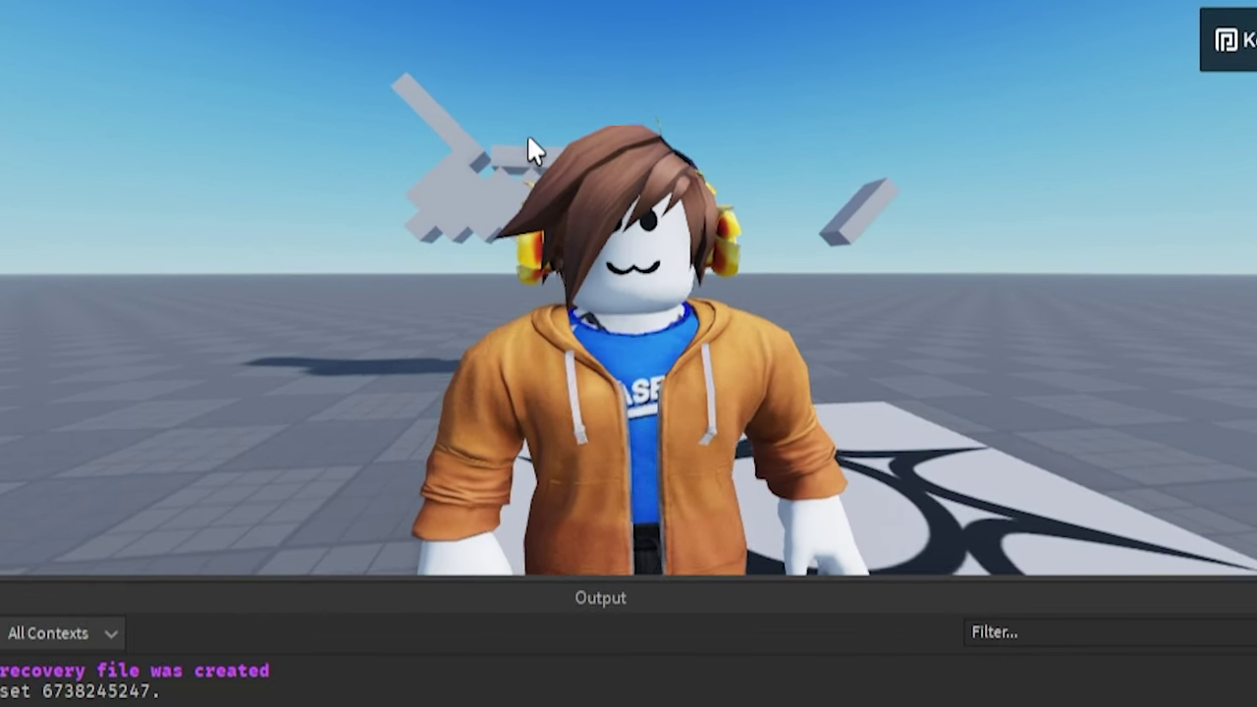
scroll(530, 134, up, 1)
scroll(530, 137, down, 3)
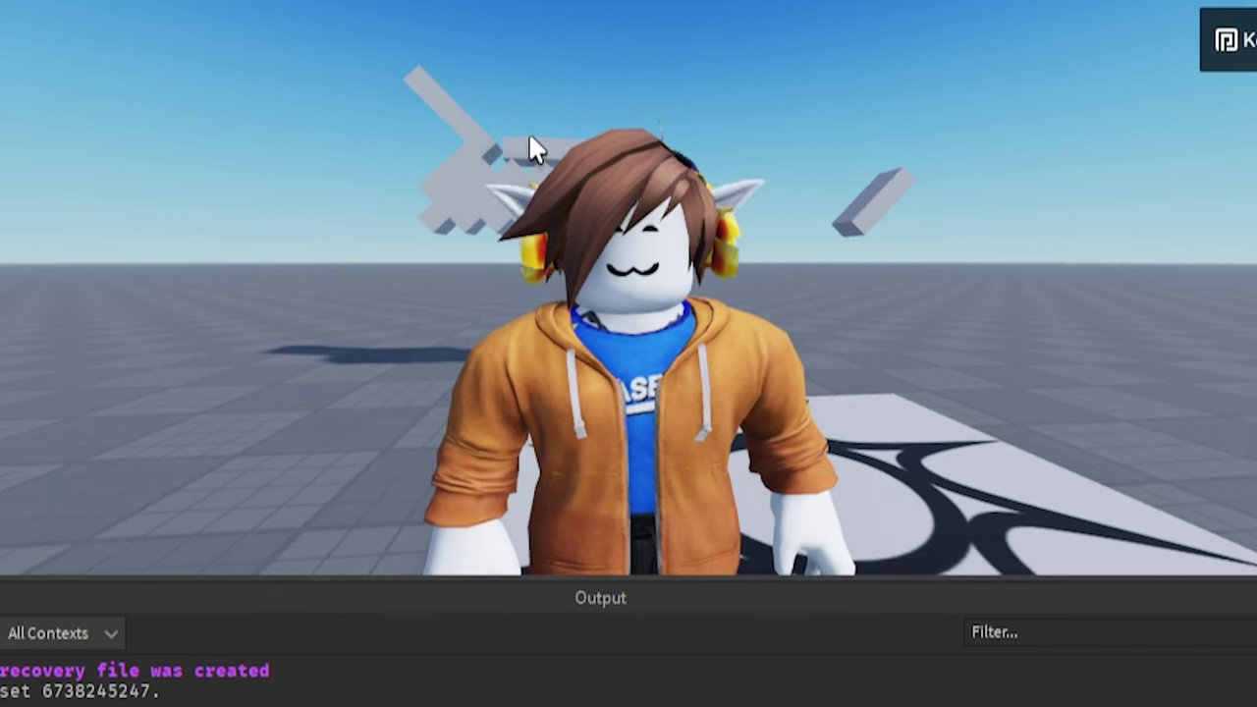
scroll(529, 135, up, 2)
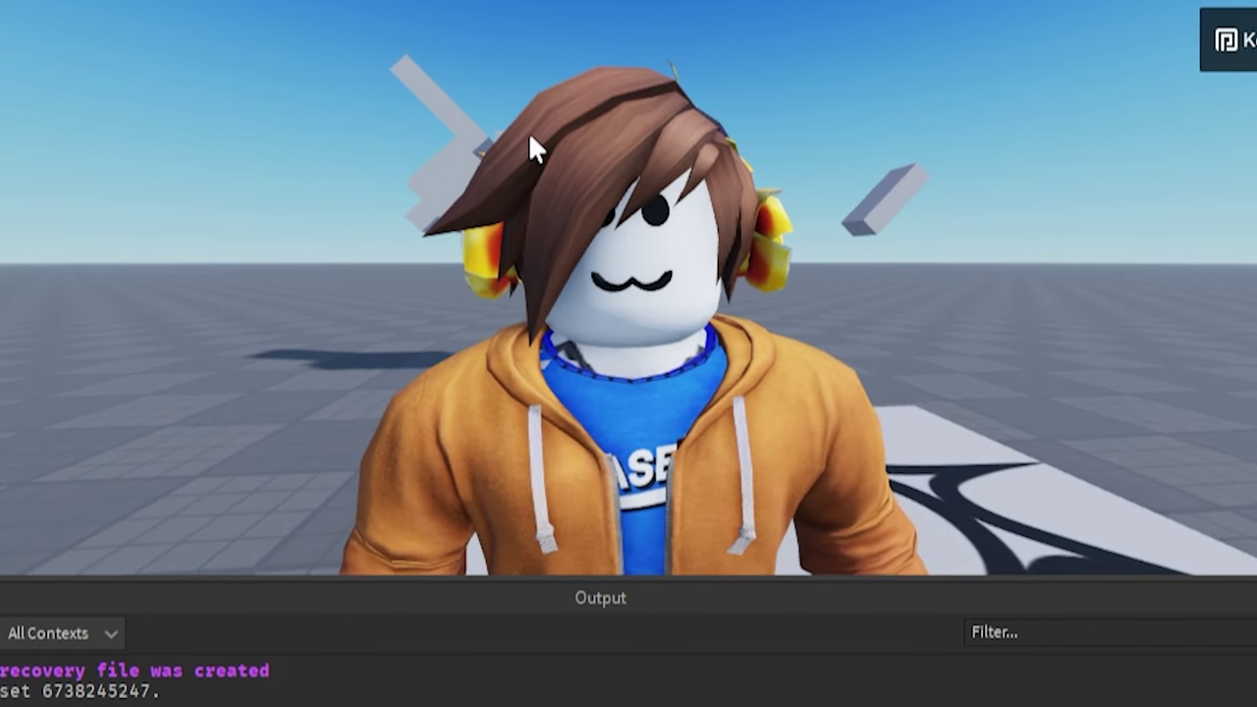
scroll(528, 135, down, 3)
scroll(528, 131, up, 3)
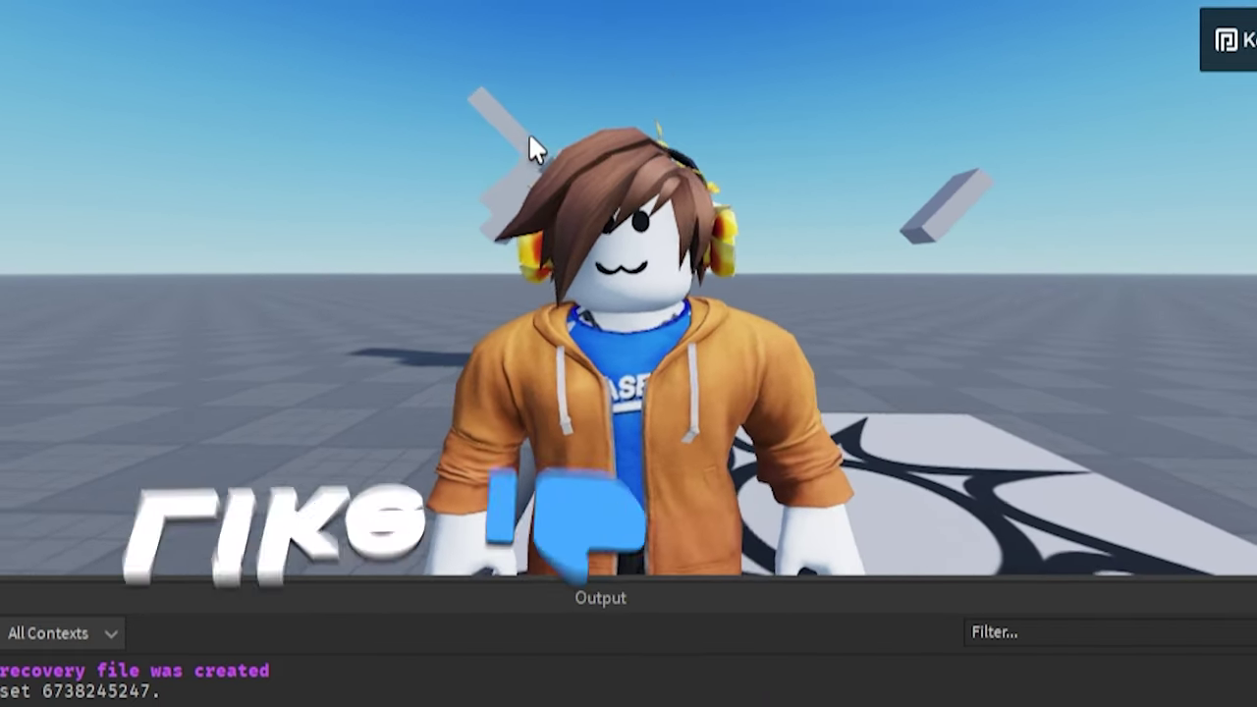
scroll(528, 131, down, 3)
scroll(528, 136, down, 2)
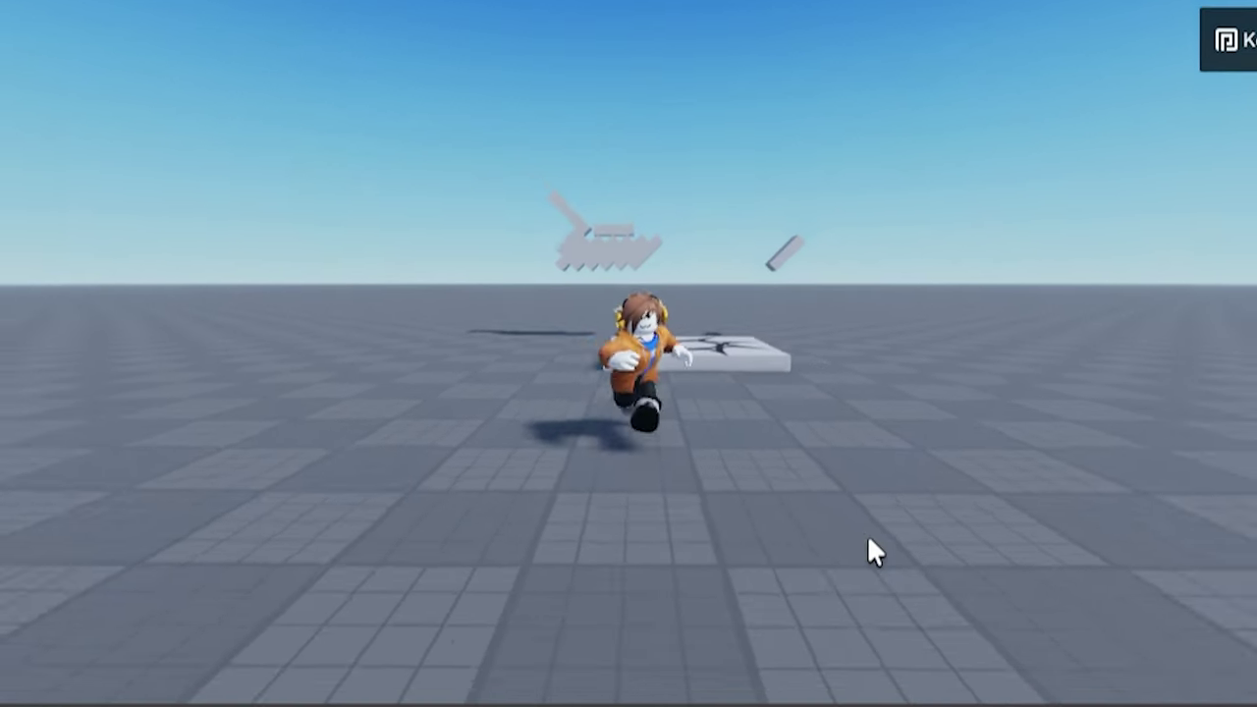
scroll(867, 538, up, 5)
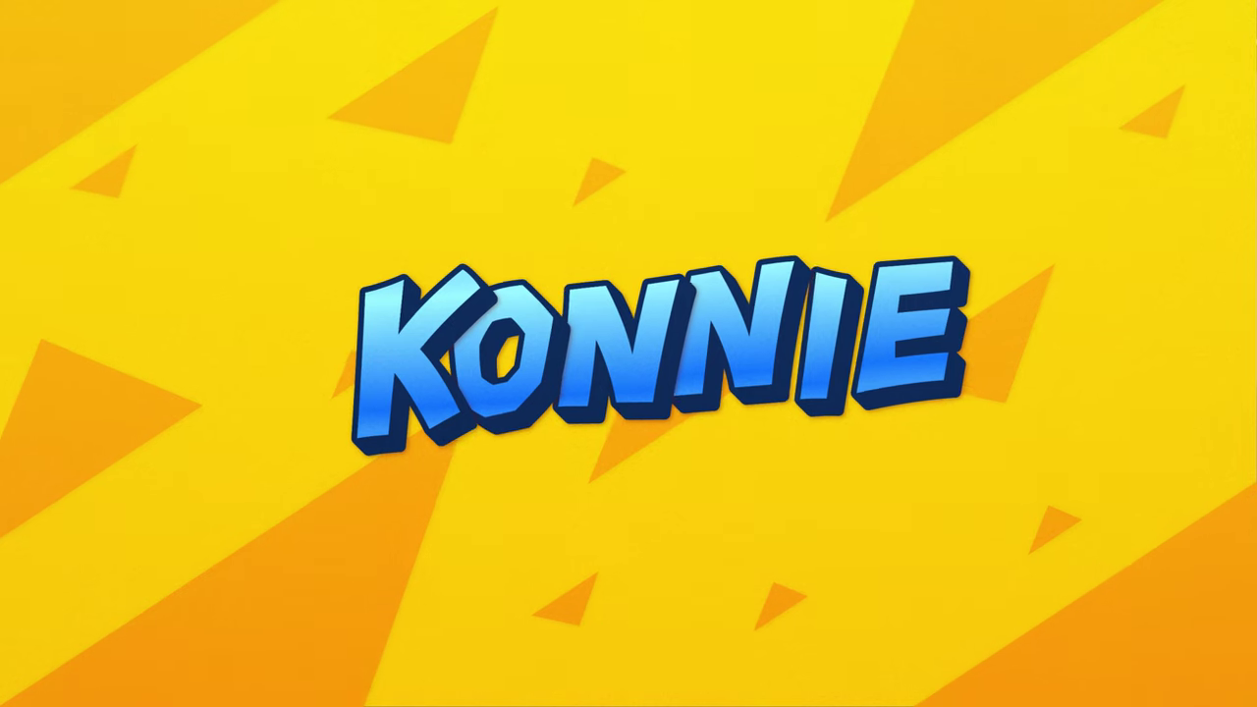